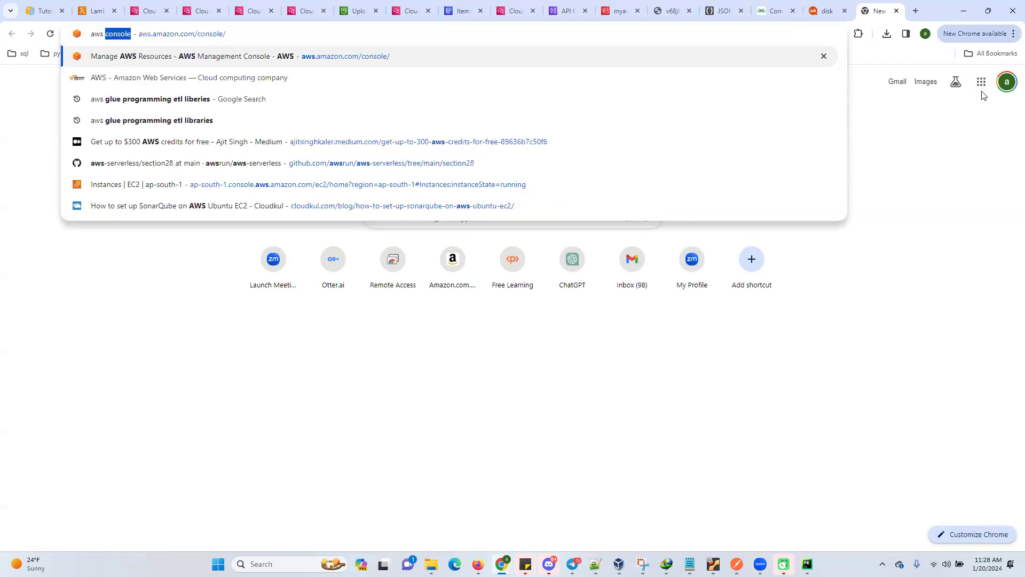
# Open the $300 AWS credits Medium article and follow its link to the Rapid Ramp Credits page
pyautogui.press('BackSpace')
pyautogui.press('BackSpace')
pyautogui.write('fre')
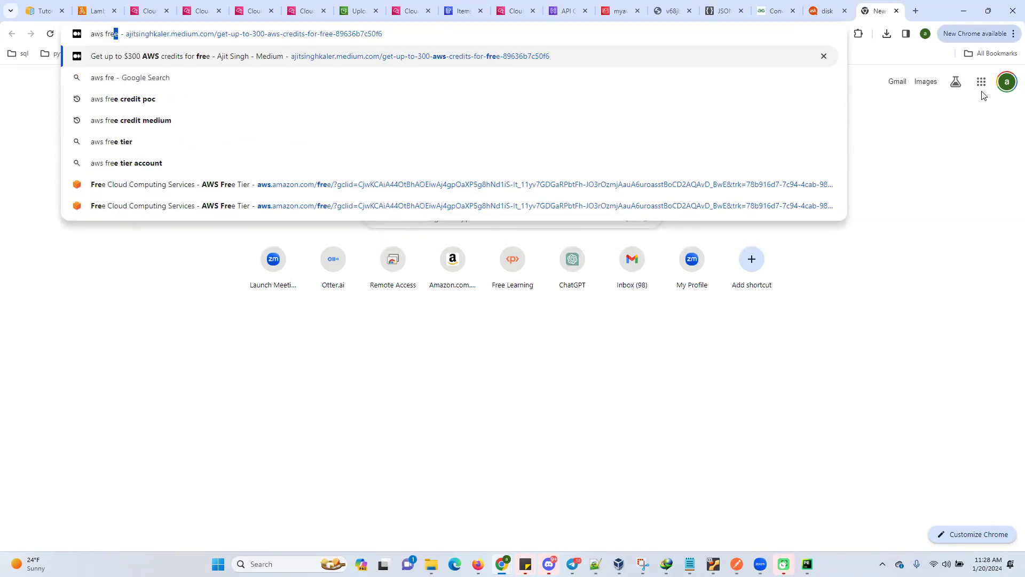
pyautogui.press('Return')
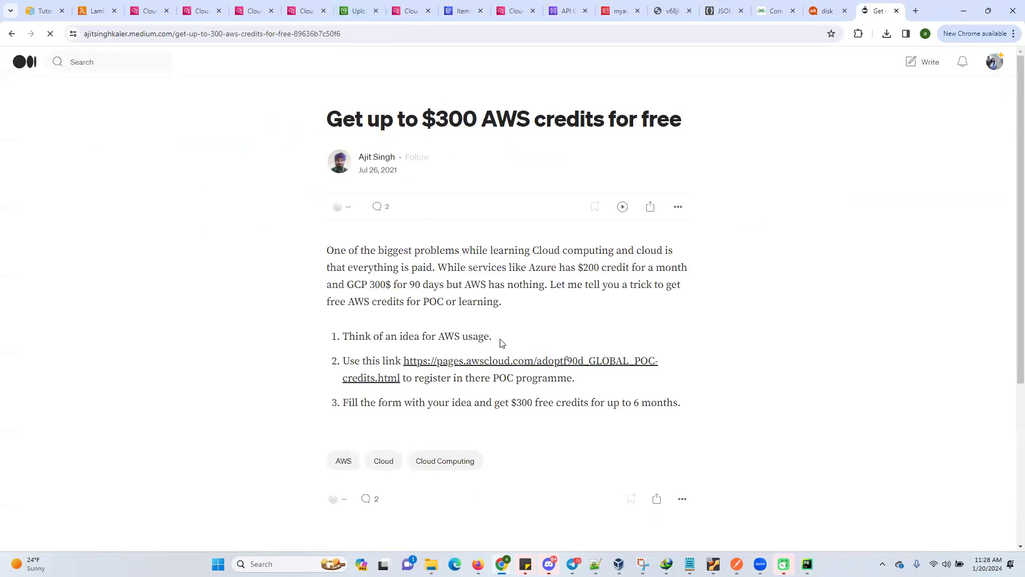
pyautogui.click(492, 361)
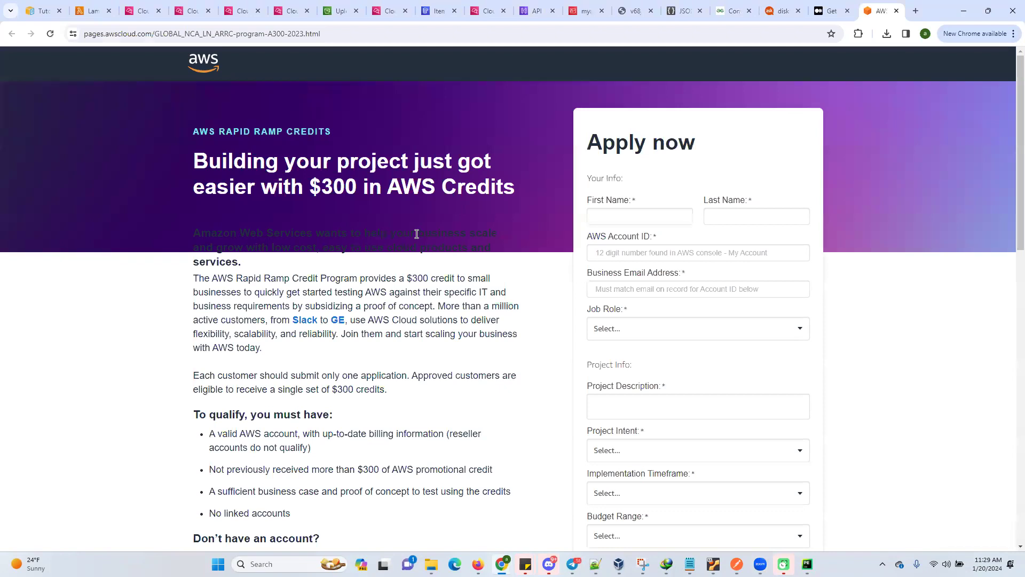
pyautogui.scroll(-2, 355, 295)
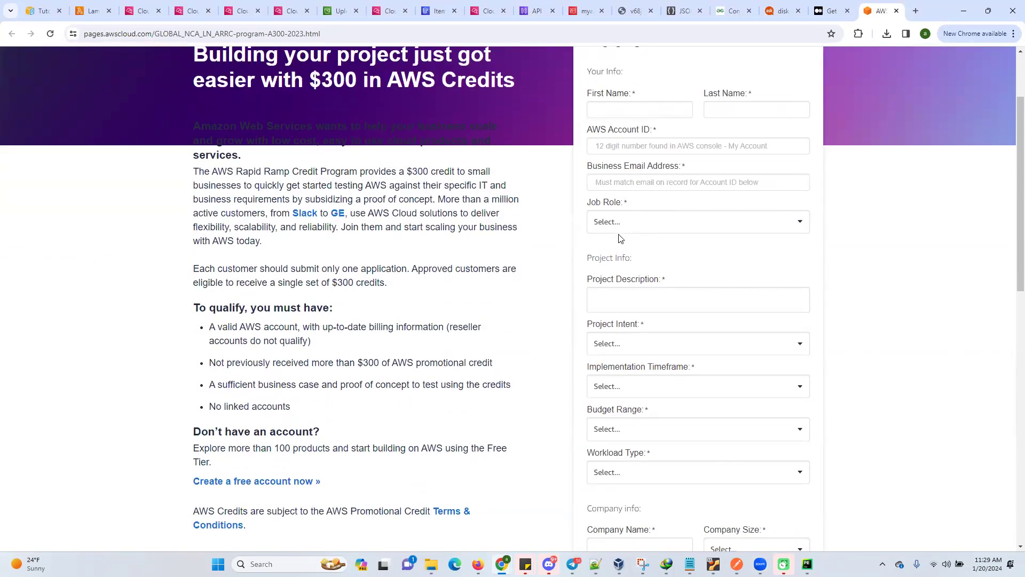
pyautogui.scroll(2, 606, 250)
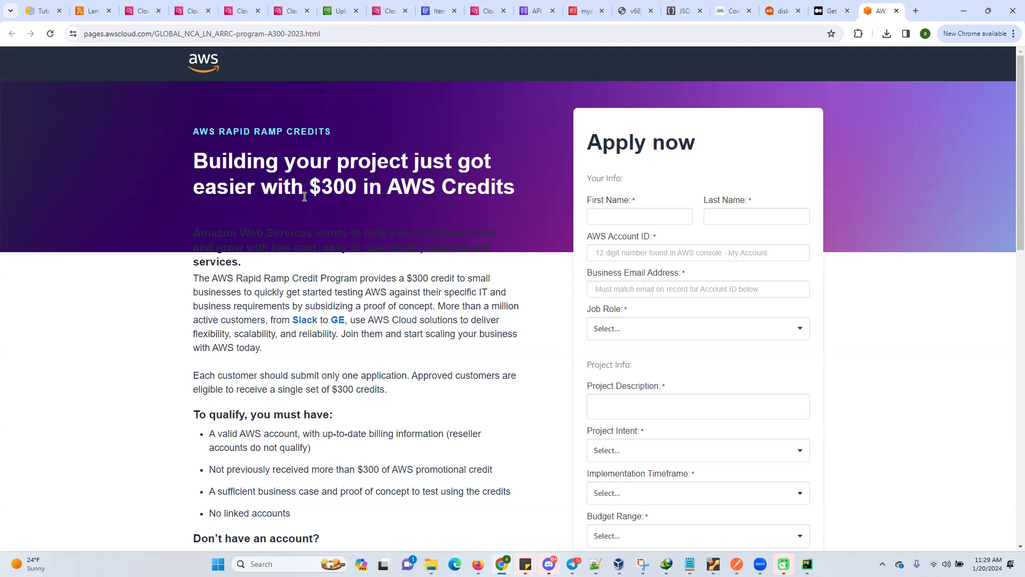
pyautogui.scroll(-2, 381, 325)
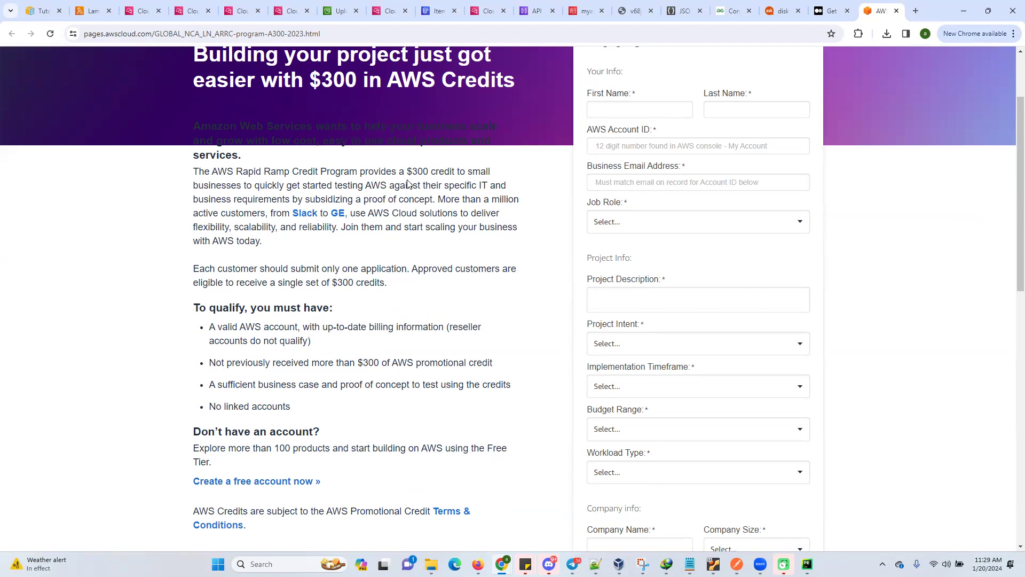
pyautogui.scroll(2, 683, 302)
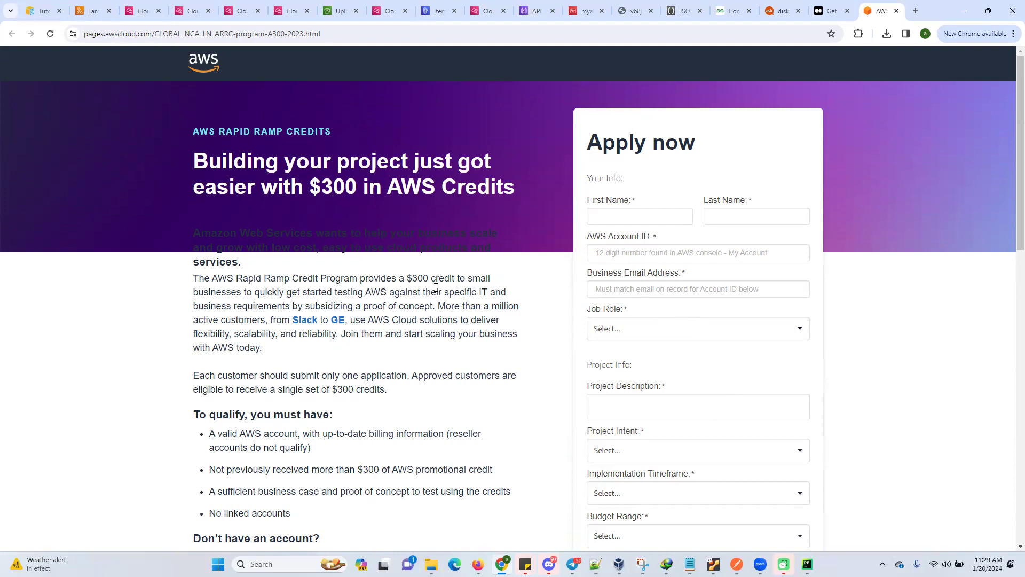
# Leave AWS Account ID empty after dismissing its autofill, and open the Job Role list
pyautogui.click(612, 251)
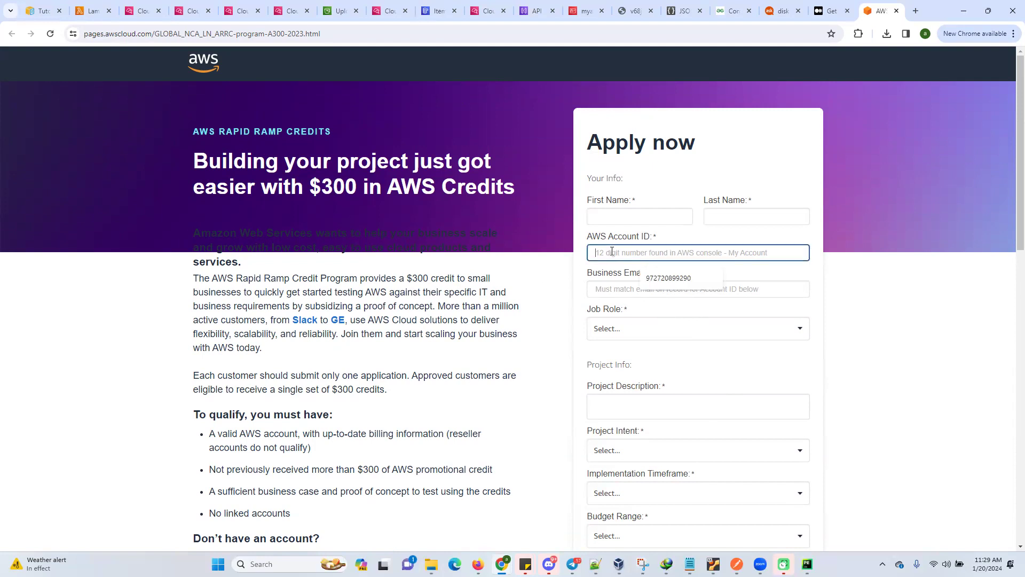
pyautogui.click(739, 162)
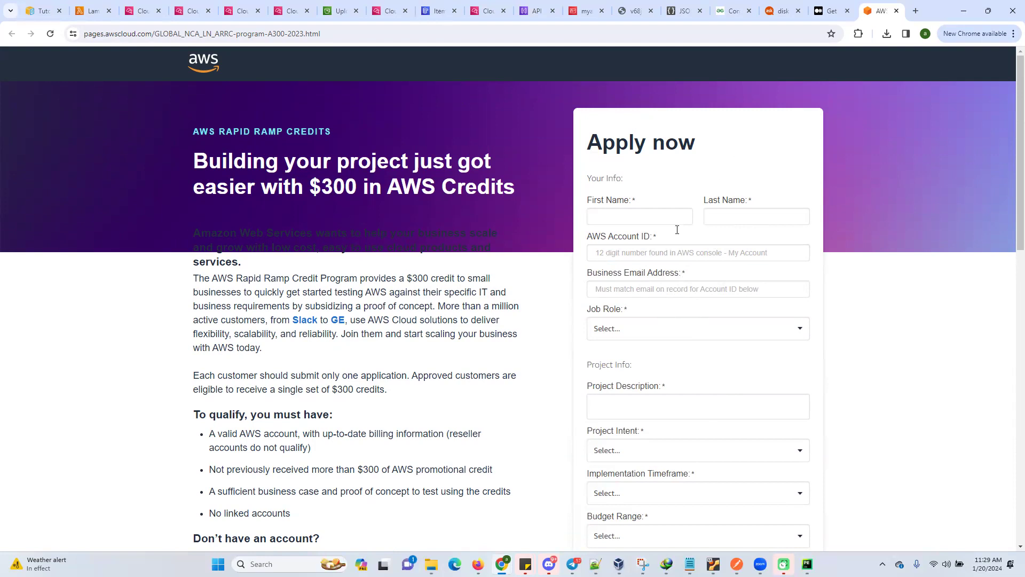
pyautogui.click(651, 253)
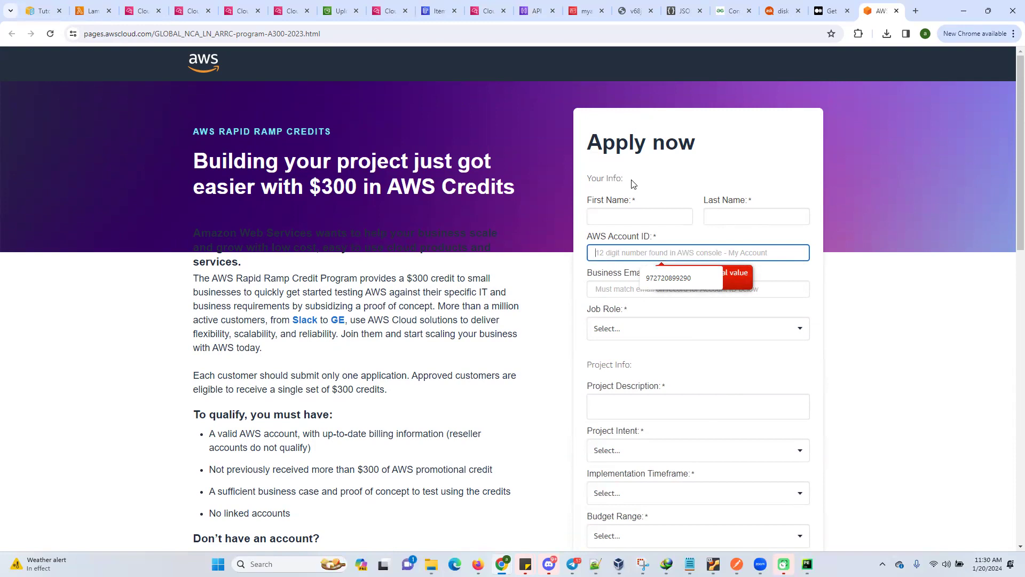
pyautogui.click(678, 191)
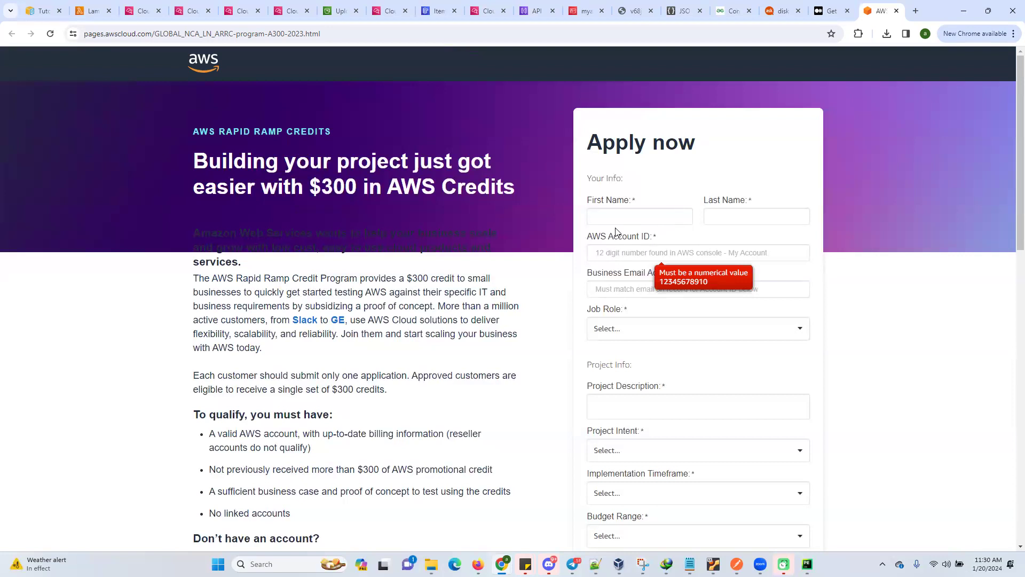
pyautogui.scroll(-2, 631, 248)
pyautogui.click(613, 185)
pyautogui.click(599, 223)
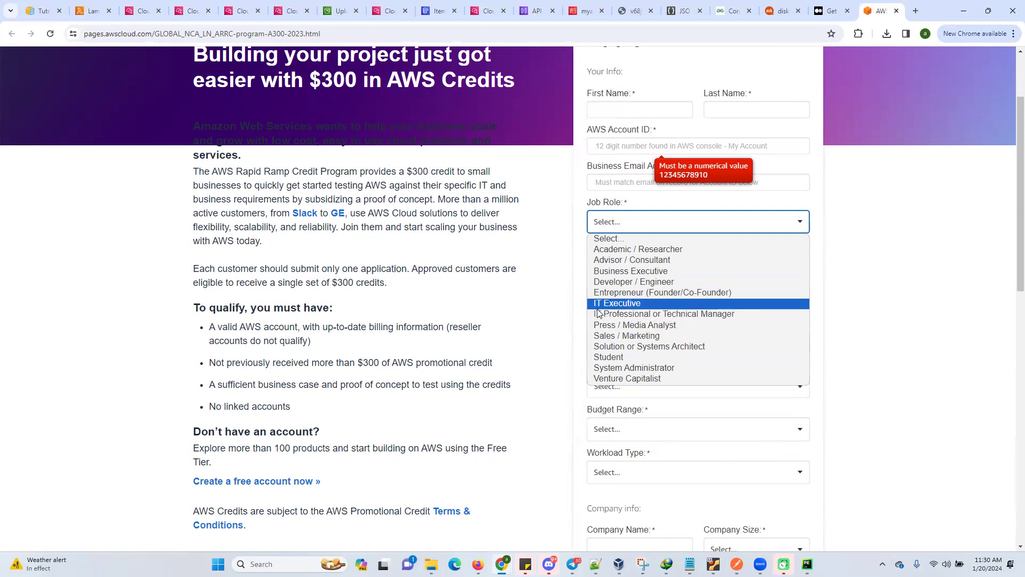
# Close the Job Role list without choosing, focus Project Description, and scroll through the form
pyautogui.click(552, 295)
pyautogui.click(601, 298)
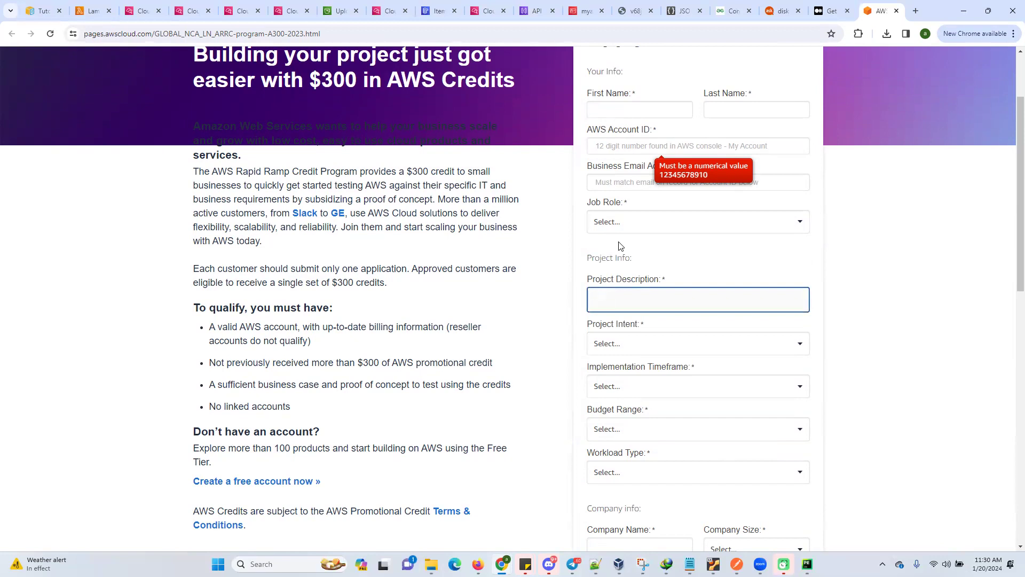
pyautogui.click(620, 224)
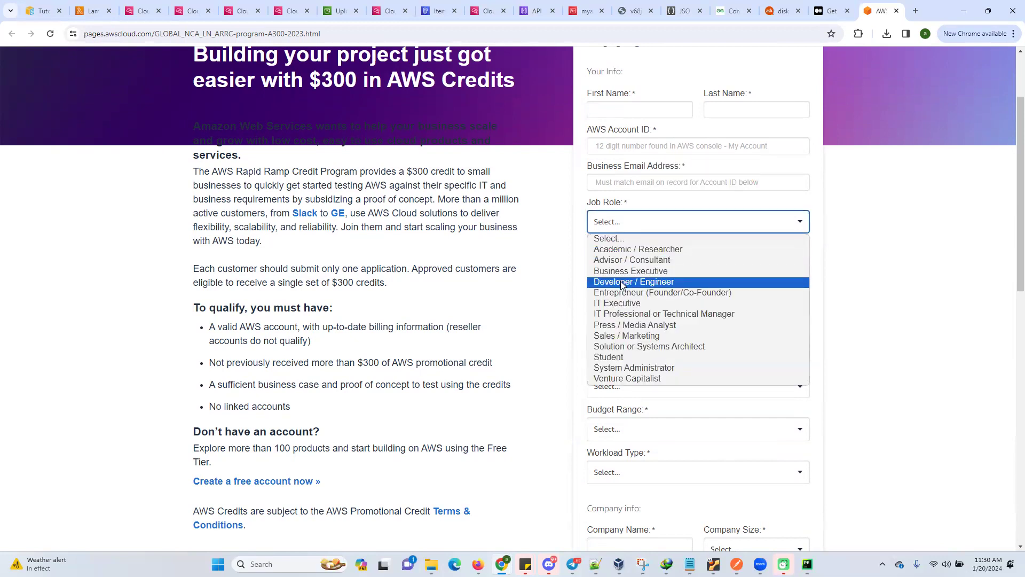
pyautogui.click(569, 286)
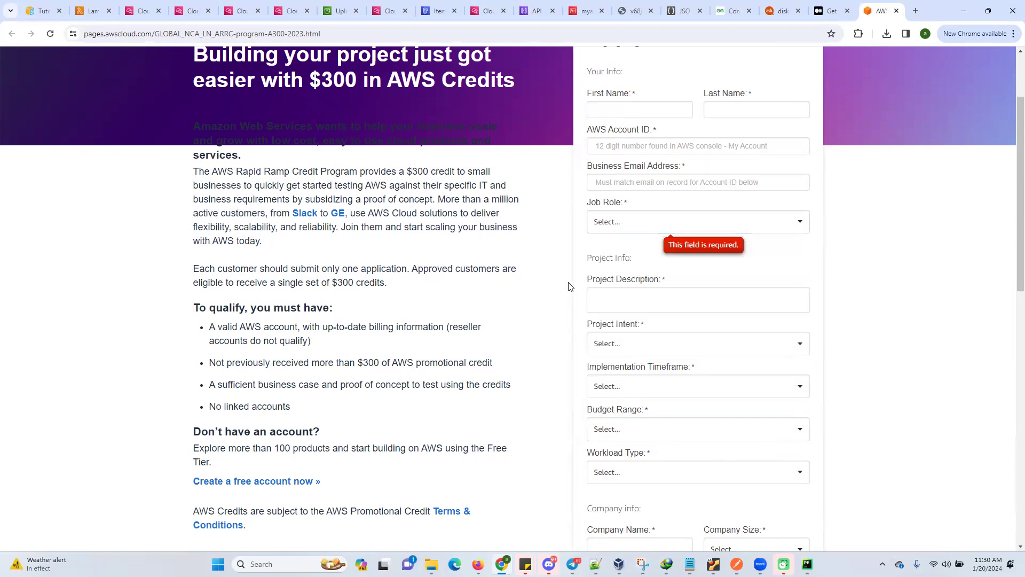
pyautogui.click(636, 294)
pyautogui.scroll(-2, 625, 239)
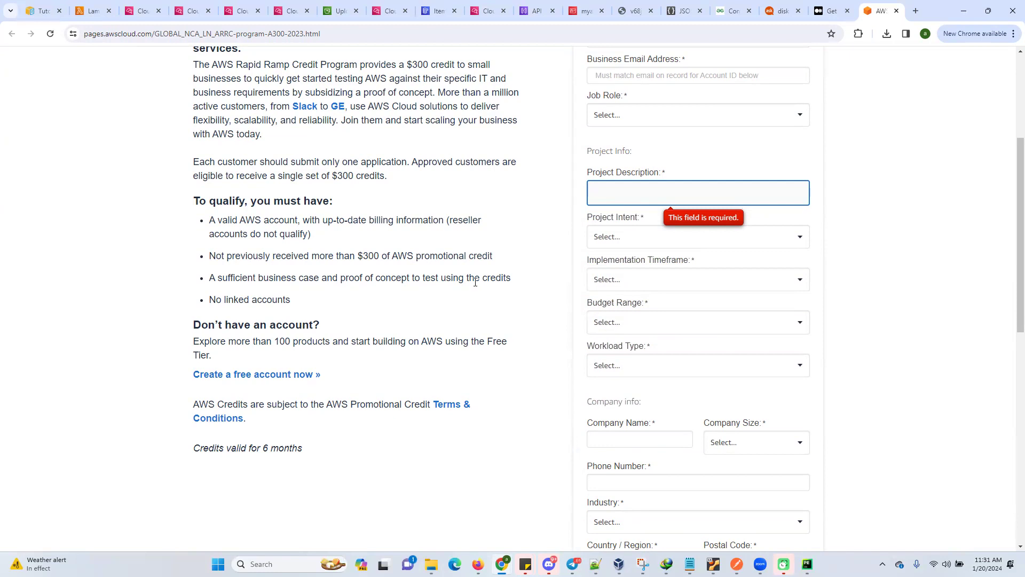
pyautogui.scroll(3, 543, 256)
pyautogui.scroll(1, 476, 282)
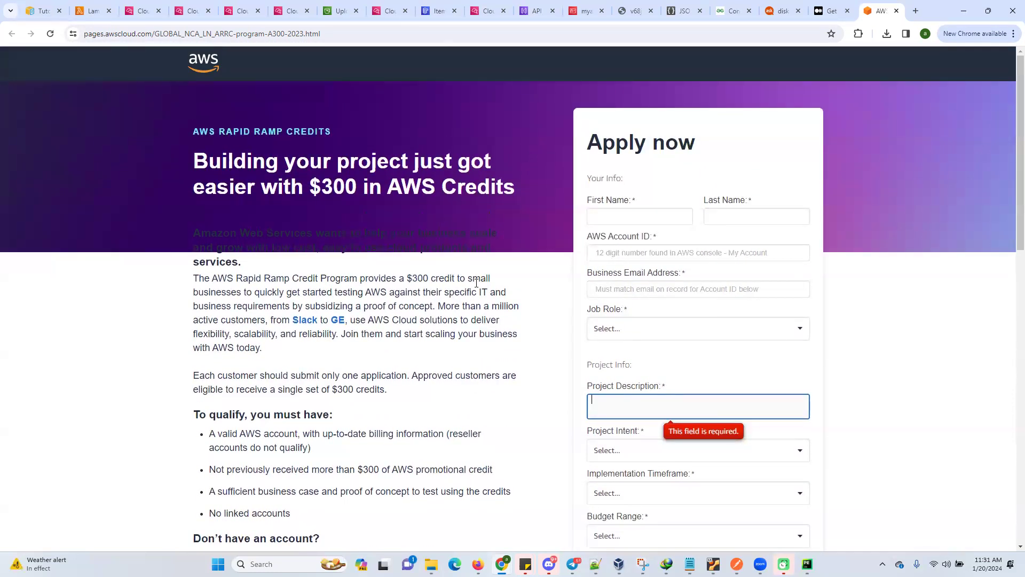
pyautogui.scroll(-2, 476, 283)
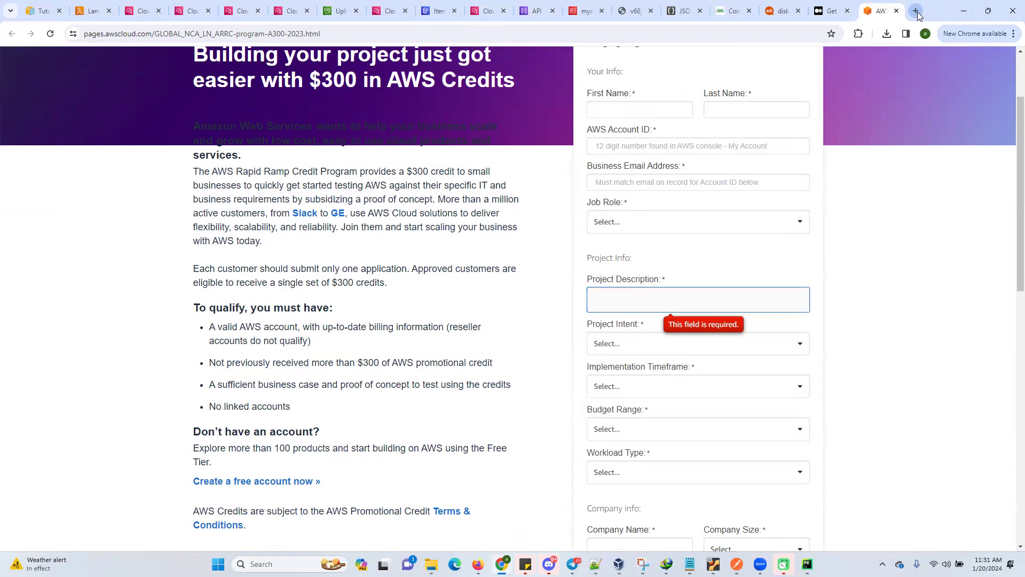
# Open ProjectPro's Big Data projects page in a new tab
pyautogui.click(917, 12)
pyautogui.write('proj')
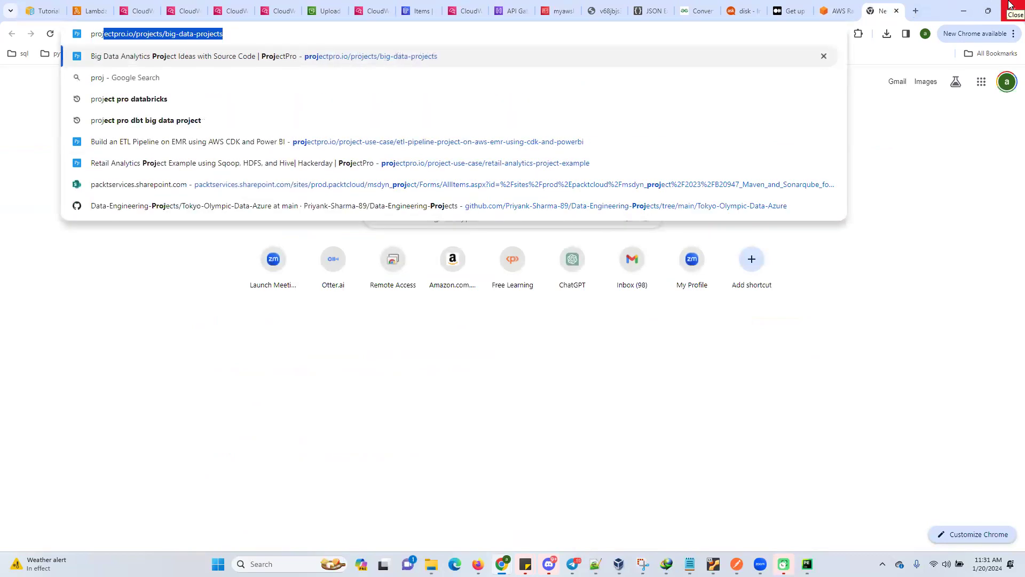
pyautogui.press('Return')
pyautogui.scroll(-4, 258, 367)
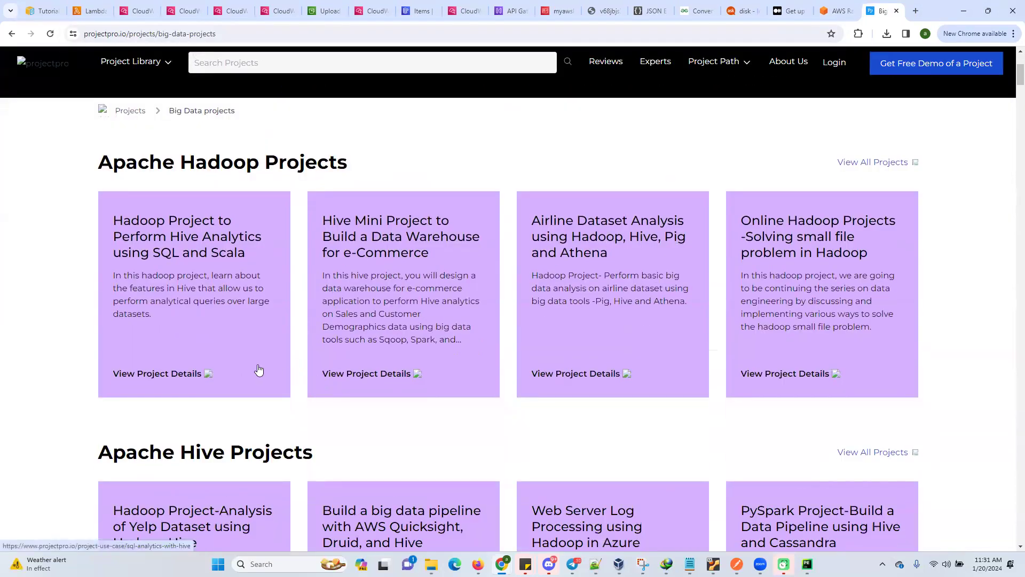
pyautogui.scroll(-2, 299, 383)
pyautogui.scroll(4, 333, 261)
pyautogui.scroll(2, 333, 262)
# Search ProjectPro for 'aws glue' and open the Orchestrate Redshift ETL project
pyautogui.click(278, 64)
pyautogui.write('aws')
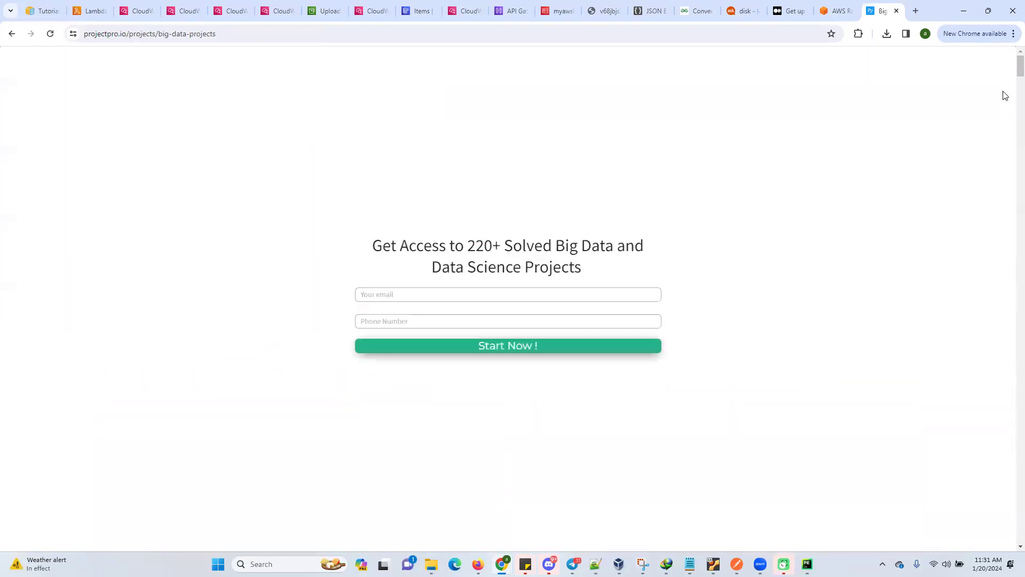
pyautogui.press('Escape')
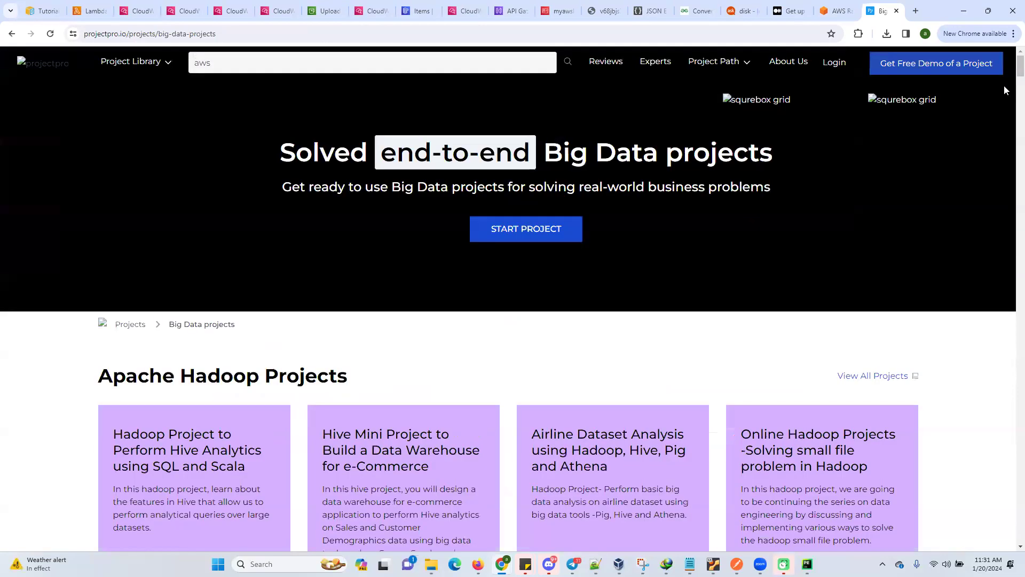
pyautogui.click(237, 62)
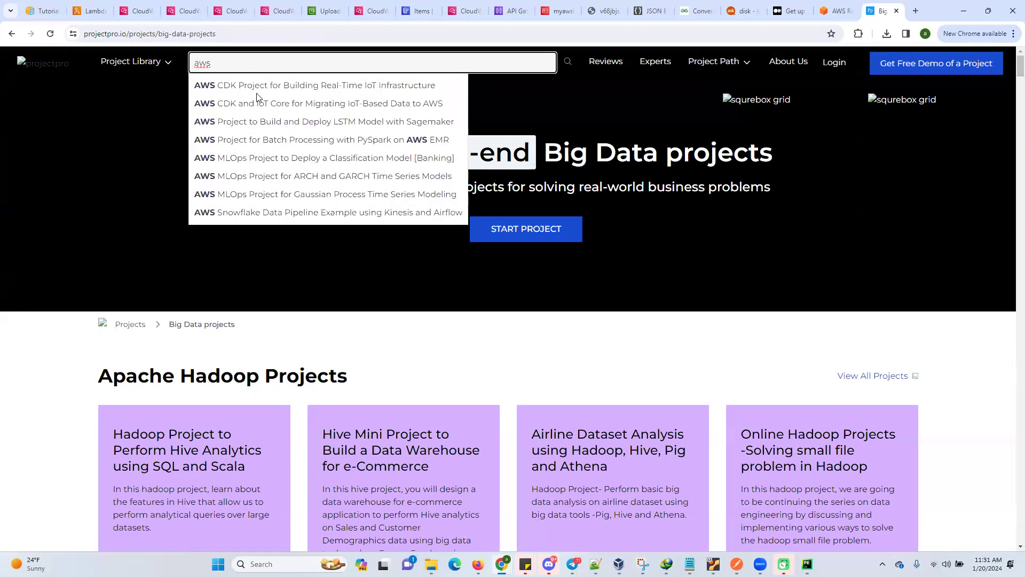
pyautogui.press('BackSpace')
pyautogui.write('emr')
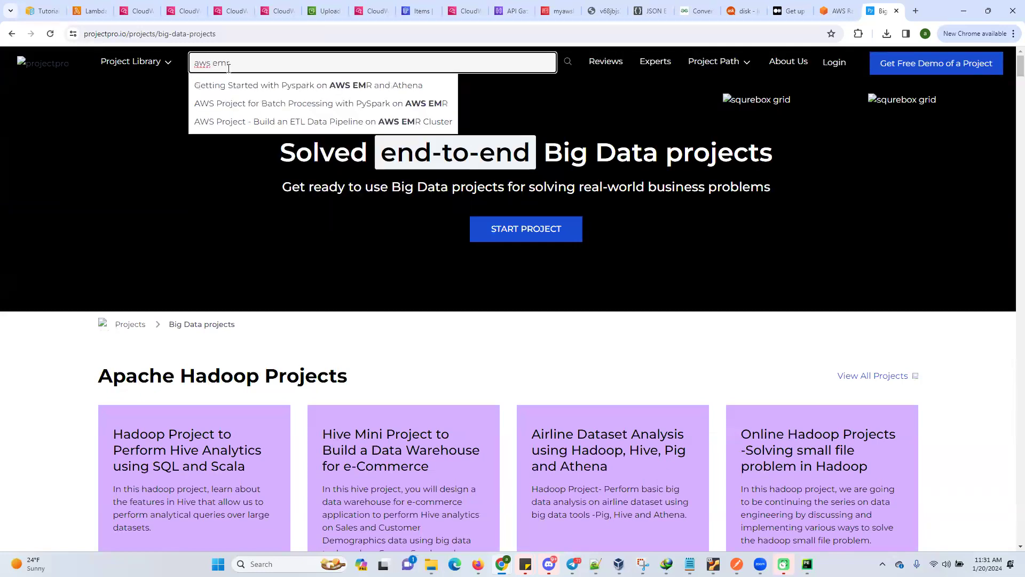
pyautogui.press('BackSpace')
pyautogui.press('BackSpace')
pyautogui.press('BackSpace')
pyautogui.press('BackSpace')
pyautogui.press('BackSpace')
pyautogui.press('BackSpace')
pyautogui.press('BackSpace')
pyautogui.write('aws g')
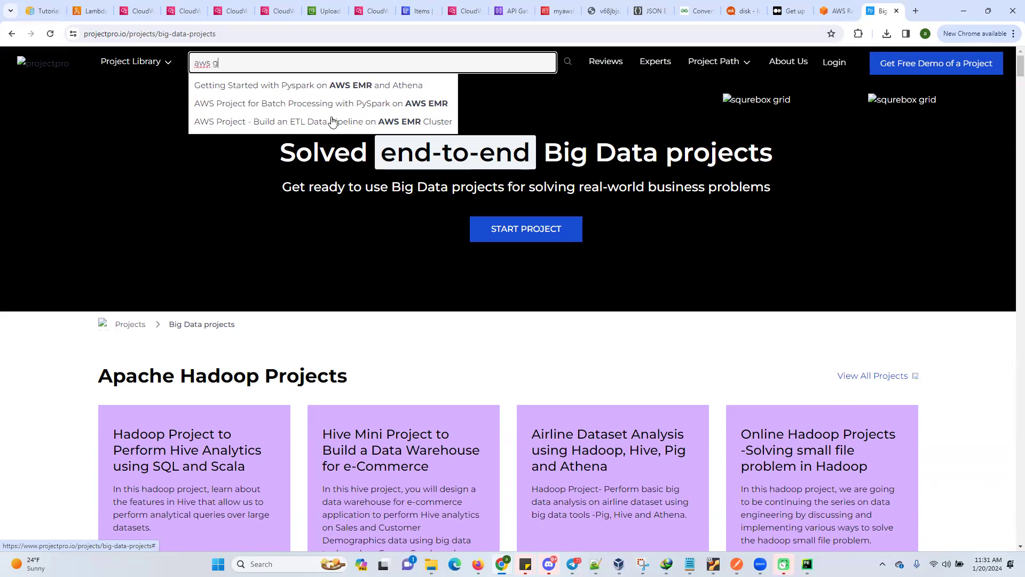
pyautogui.write('lue')
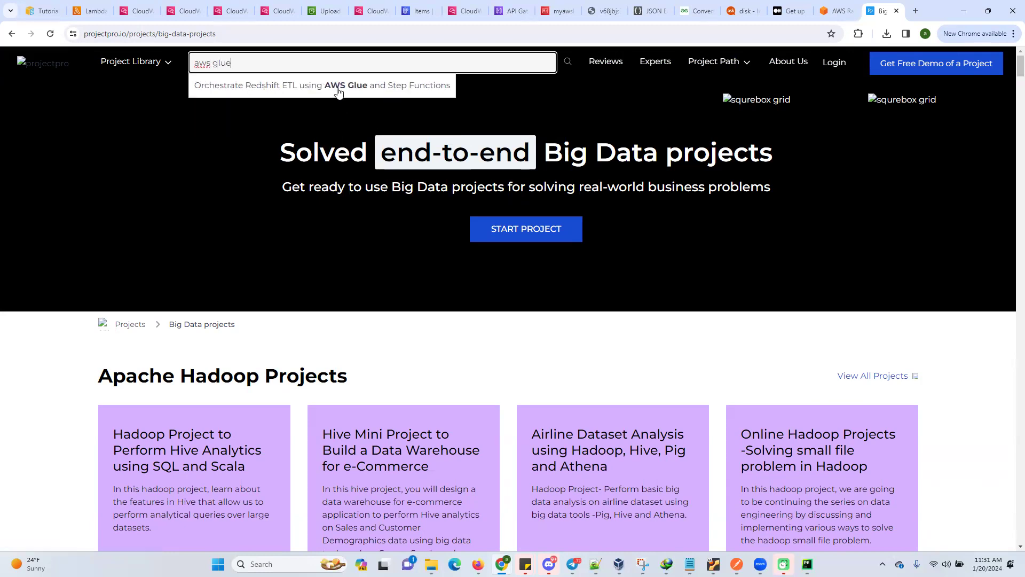
pyautogui.click(338, 87)
pyautogui.scroll(-5, 310, 288)
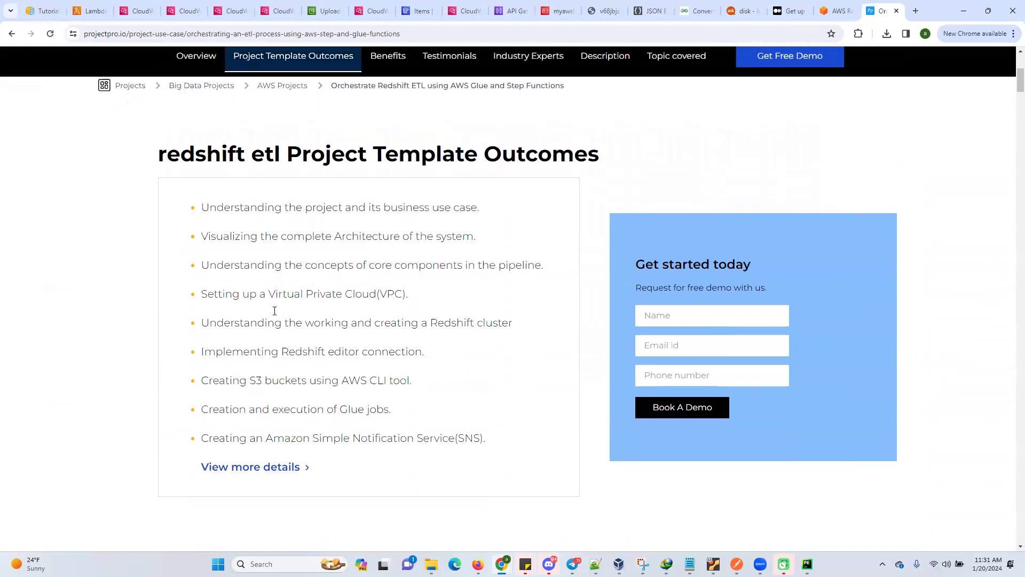
# Expand the project outcomes and read down the Redshift ETL project description
pyautogui.scroll(-2, 274, 311)
pyautogui.click(270, 369)
pyautogui.scroll(-4, 315, 319)
pyautogui.scroll(4, 307, 267)
pyautogui.scroll(-8, 323, 297)
pyautogui.scroll(-15, 359, 353)
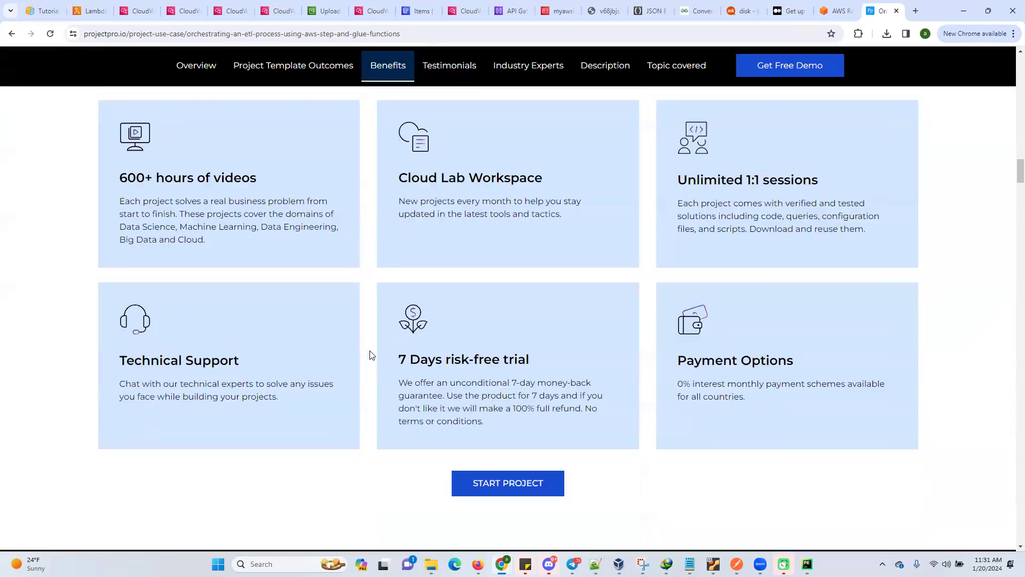
pyautogui.scroll(-20, 371, 353)
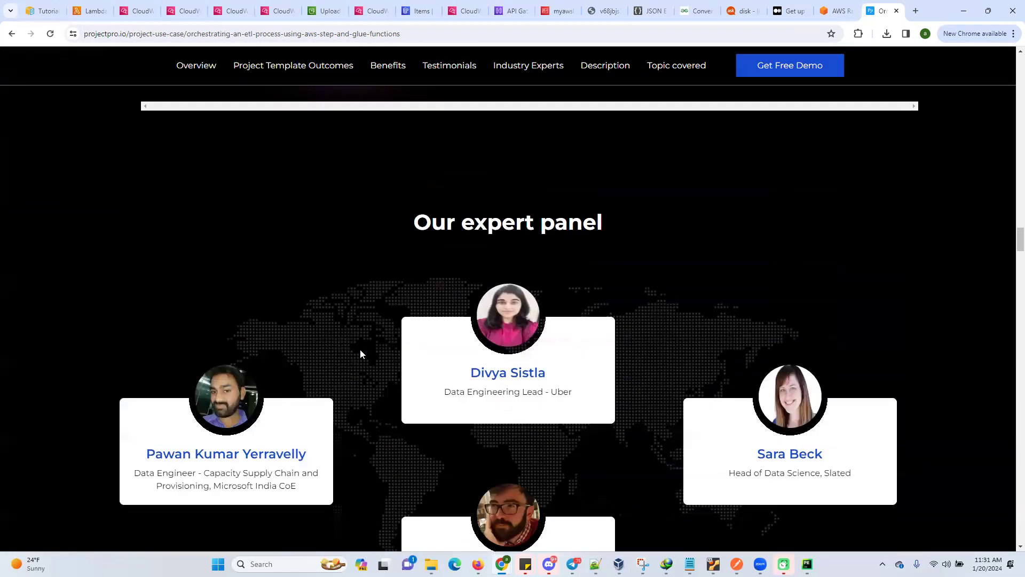
pyautogui.scroll(-10, 360, 353)
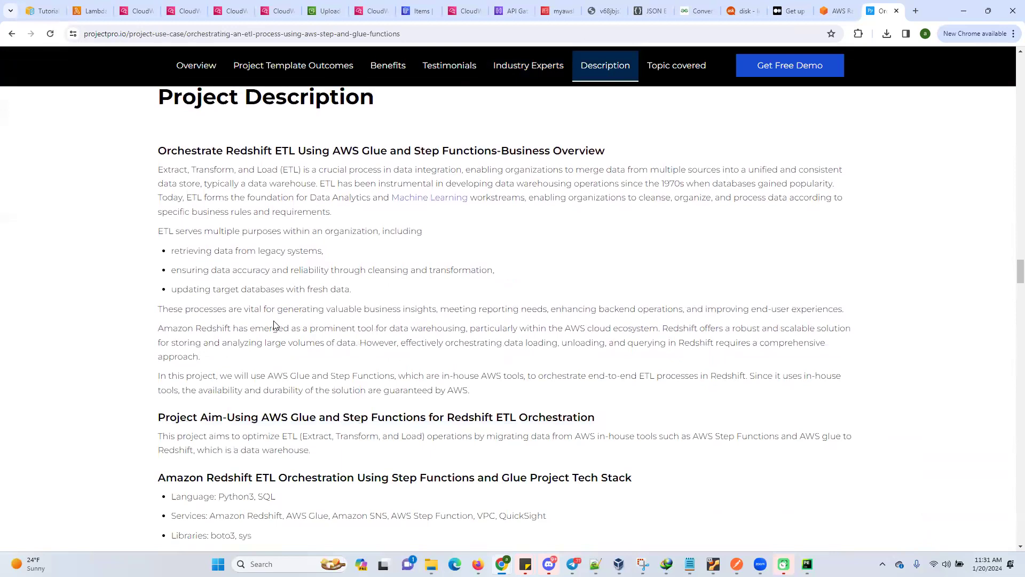
pyautogui.scroll(-2, 273, 324)
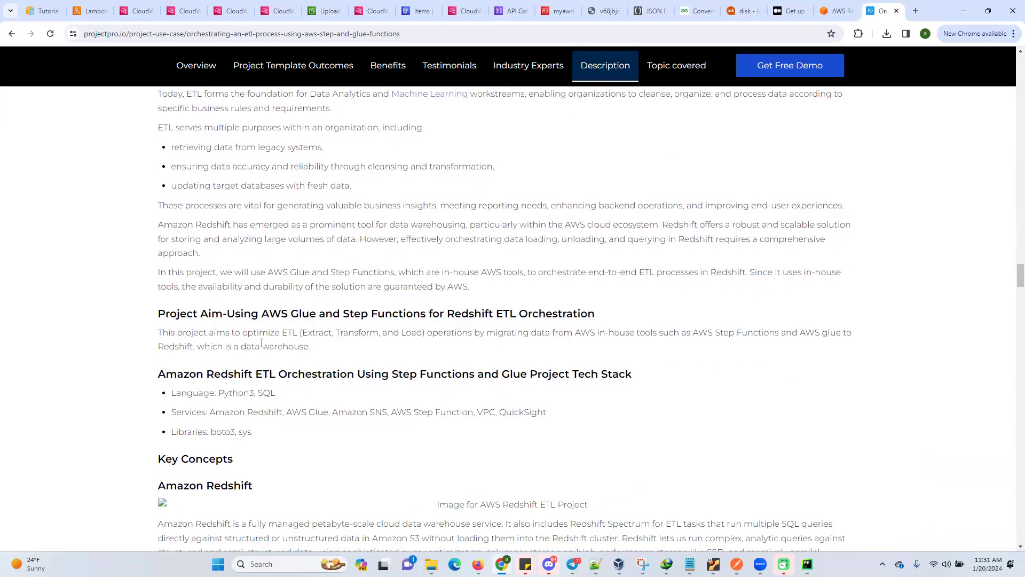
# Review the architecture diagram, then return to the AWS credits application form
pyautogui.scroll(2, 225, 385)
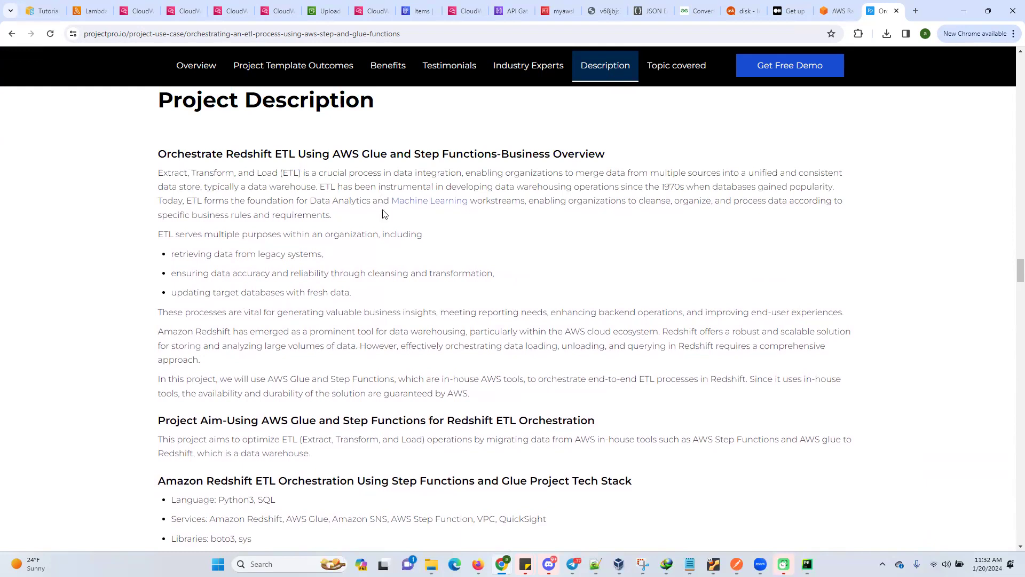
pyautogui.scroll(-6, 361, 349)
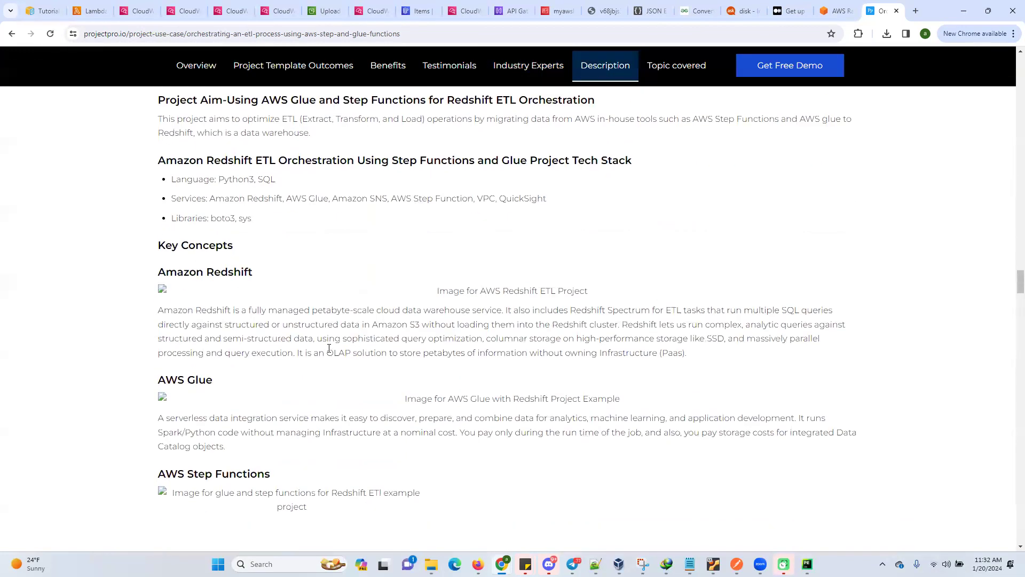
pyautogui.scroll(-15, 235, 362)
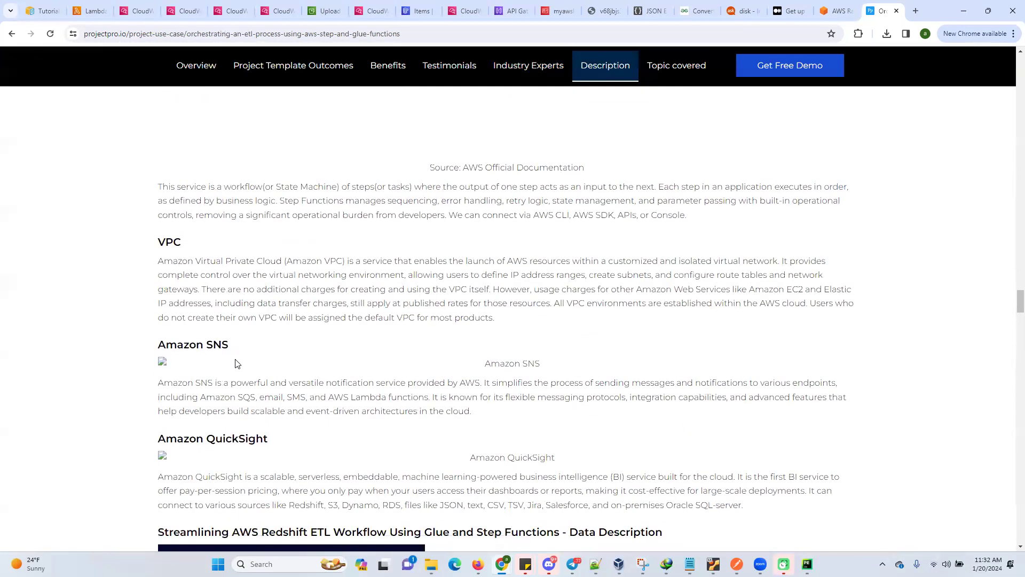
pyautogui.scroll(-9, 234, 361)
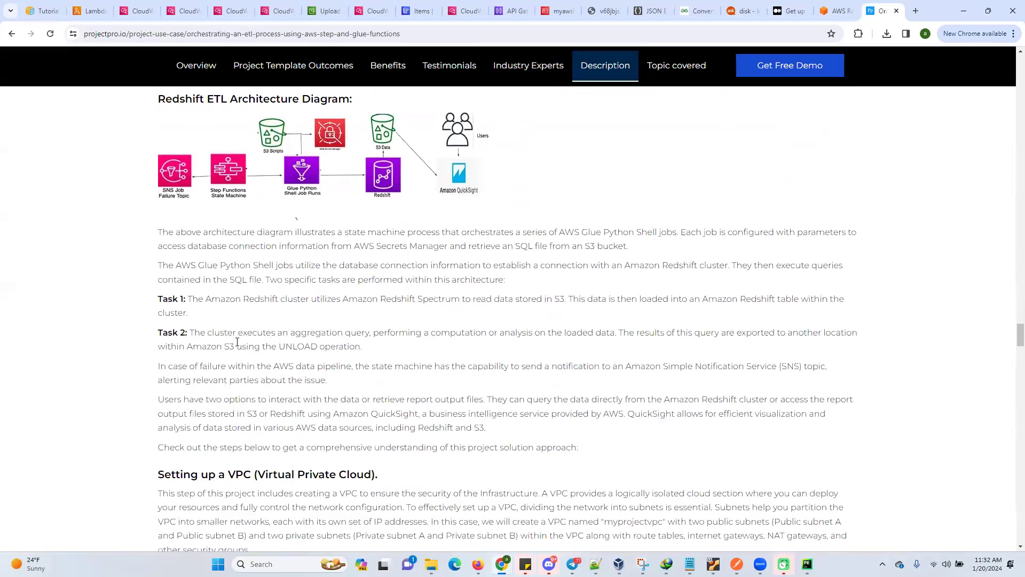
pyautogui.scroll(2, 189, 265)
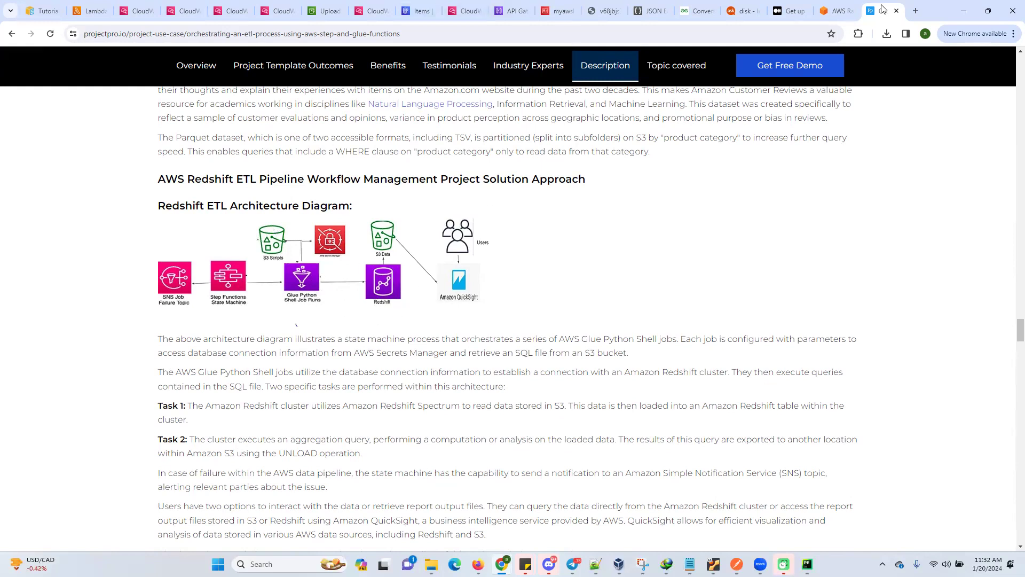
pyautogui.click(833, 11)
pyautogui.scroll(-2, 649, 300)
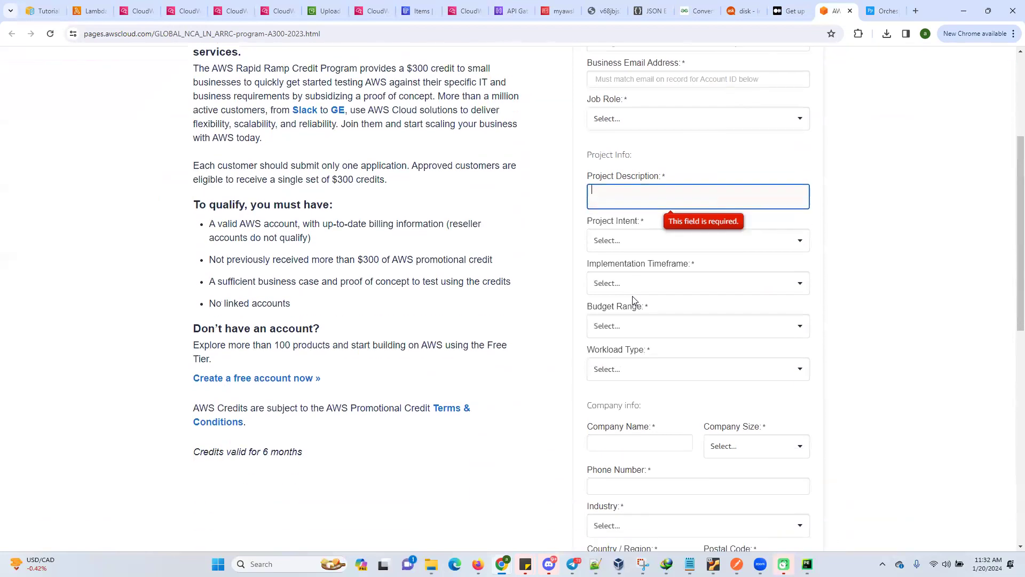
# Set project intent to Proof of Concept, timeframe 4-6 Months, budget $100-$499/month
pyautogui.click(620, 236)
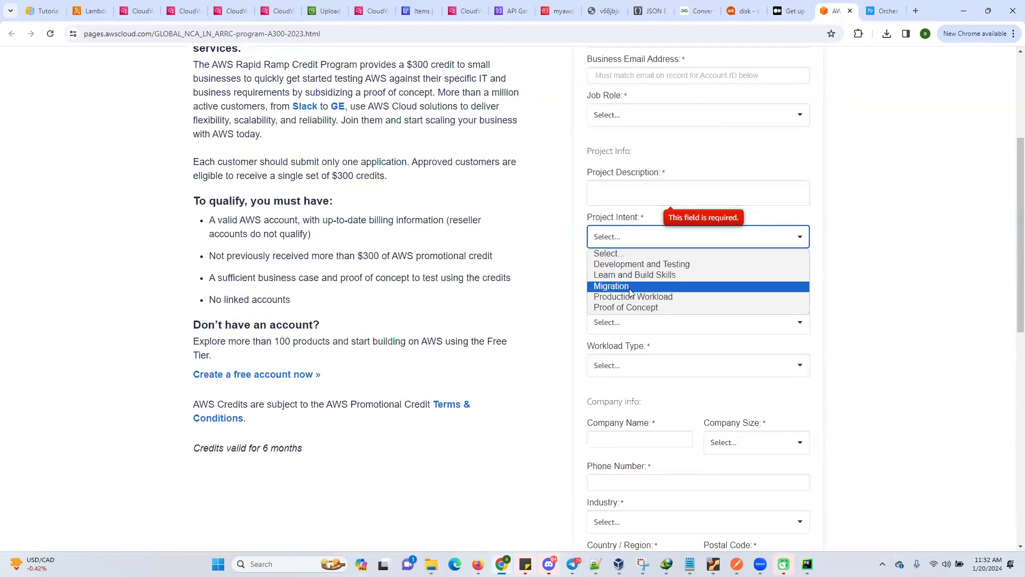
pyautogui.click(633, 265)
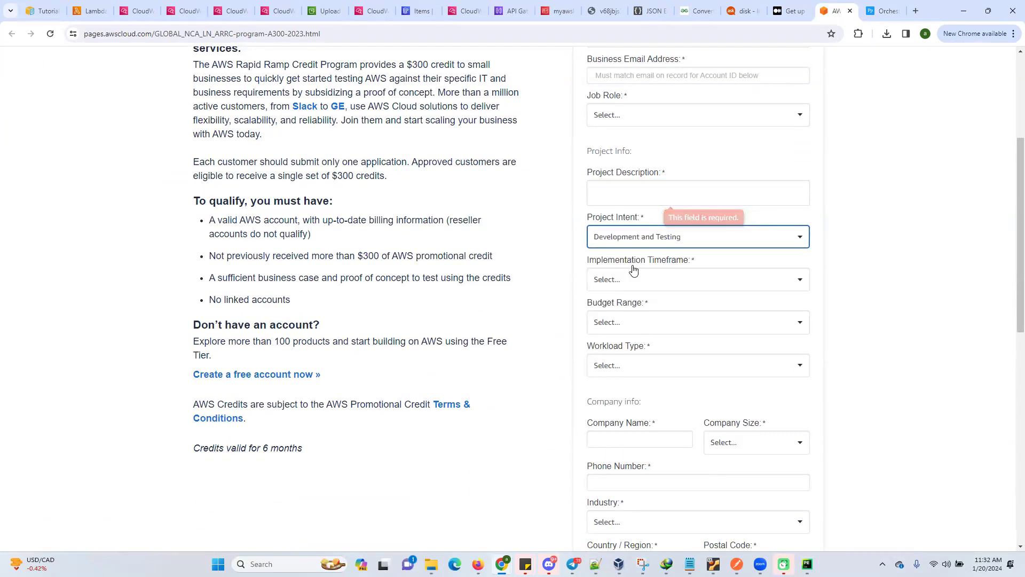
pyautogui.click(635, 241)
pyautogui.click(625, 308)
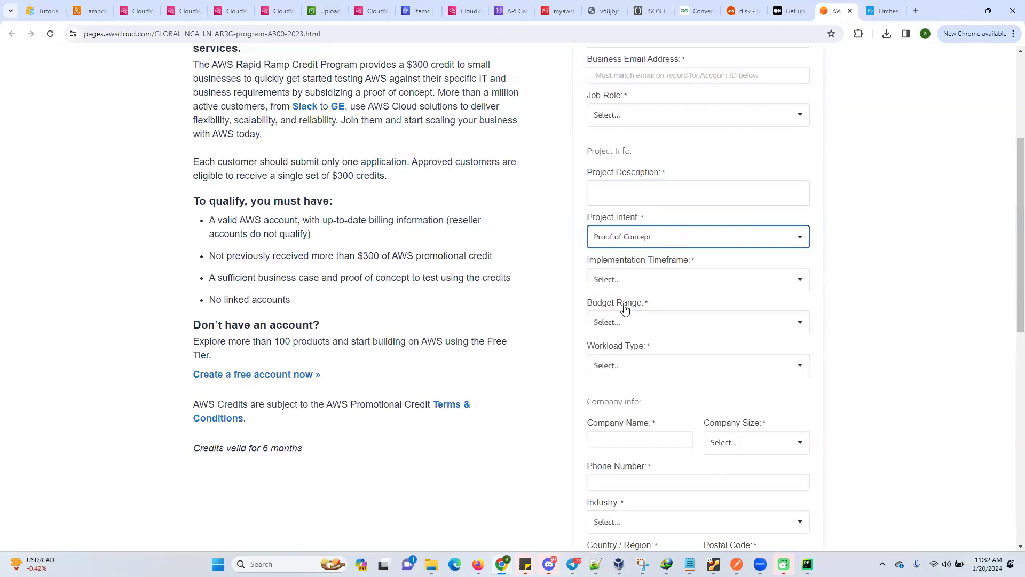
pyautogui.click(639, 284)
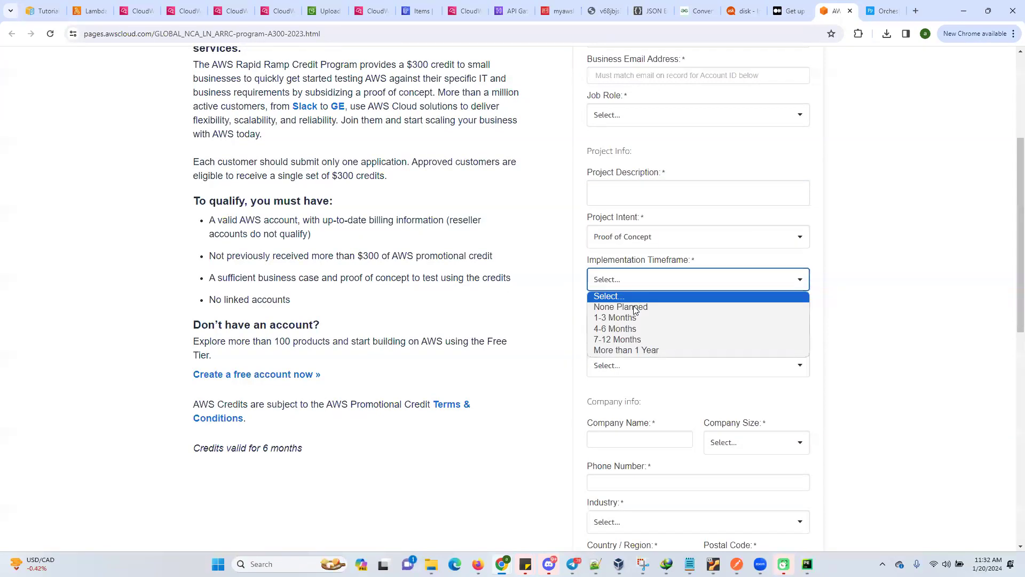
pyautogui.click(622, 329)
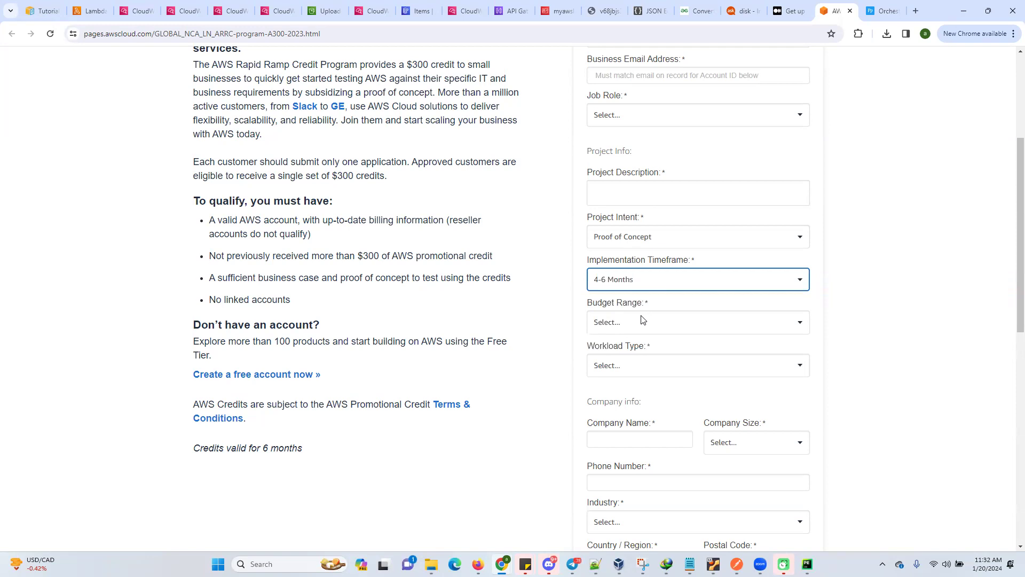
pyautogui.scroll(-2, 643, 293)
pyautogui.click(649, 213)
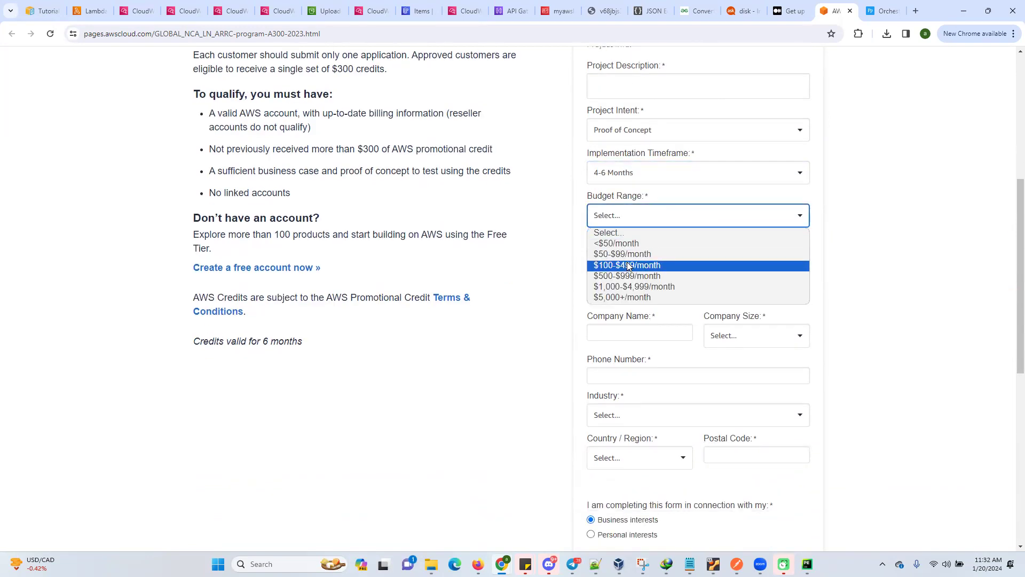
pyautogui.click(628, 265)
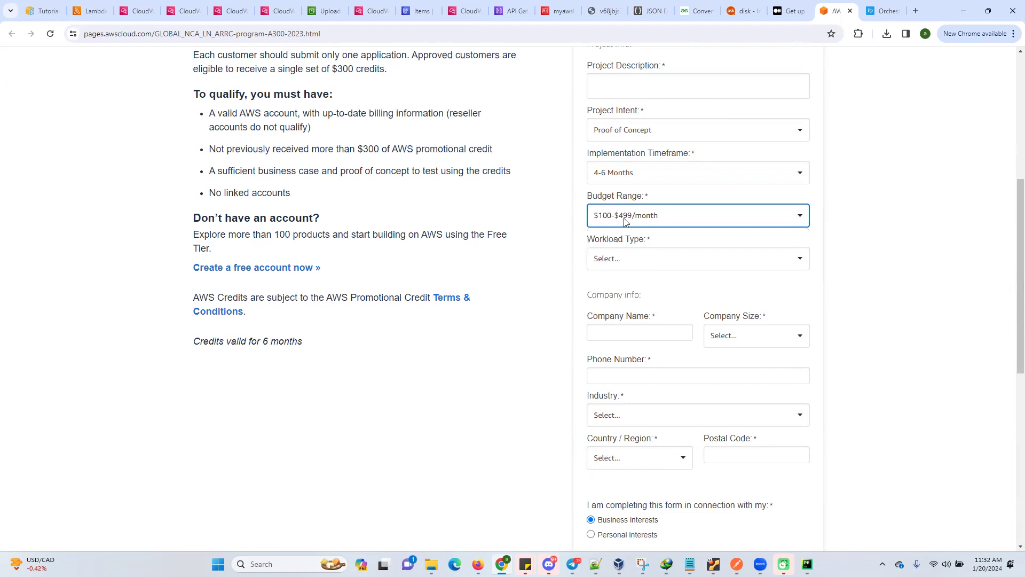
# Choose Big Data workload, Computers & Electronic industry, and mark the application as personal interests
pyautogui.click(612, 261)
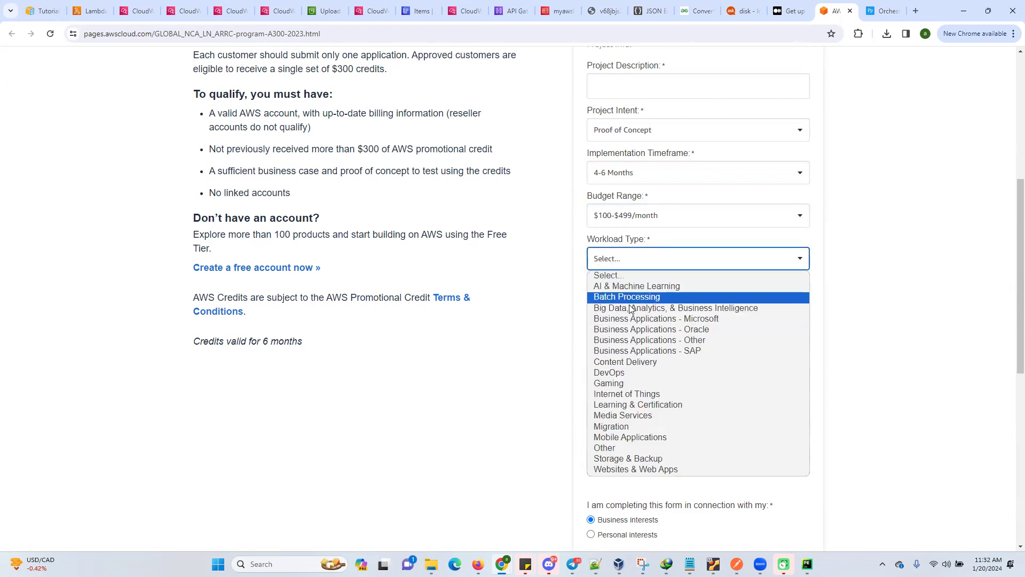
pyautogui.click(675, 309)
pyautogui.scroll(-1, 646, 322)
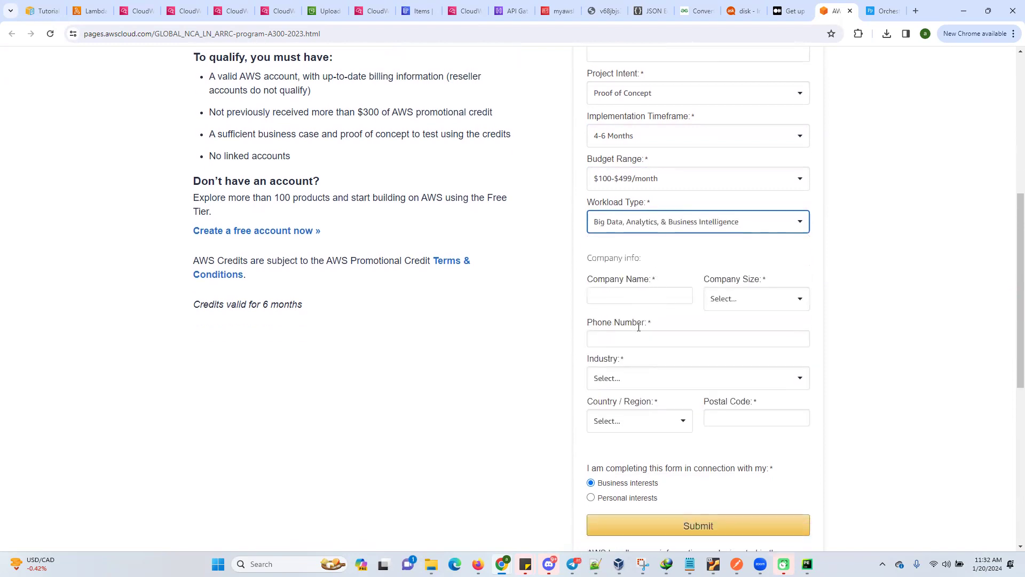
pyautogui.click(634, 274)
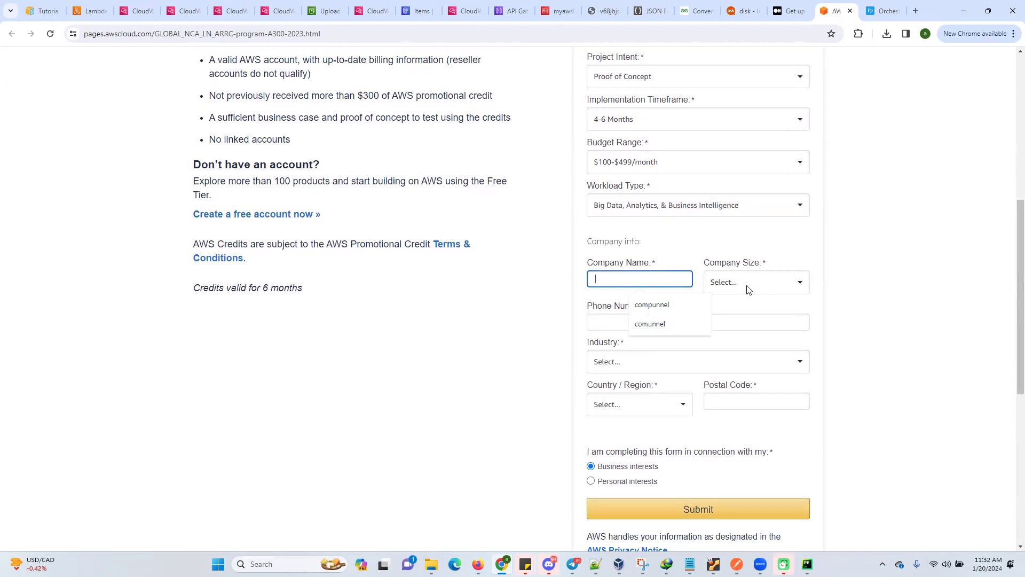
pyautogui.click(619, 366)
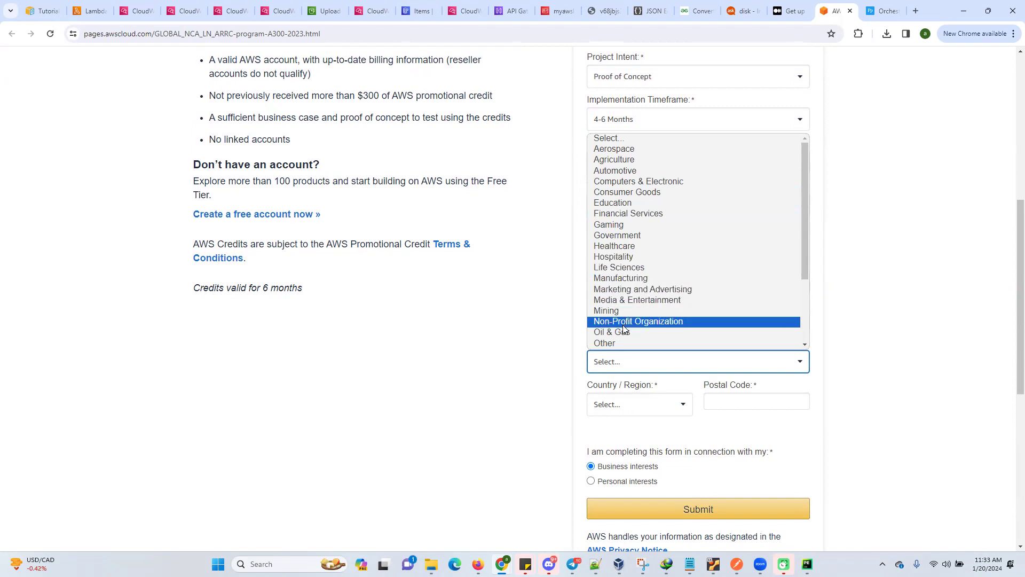
pyautogui.click(635, 181)
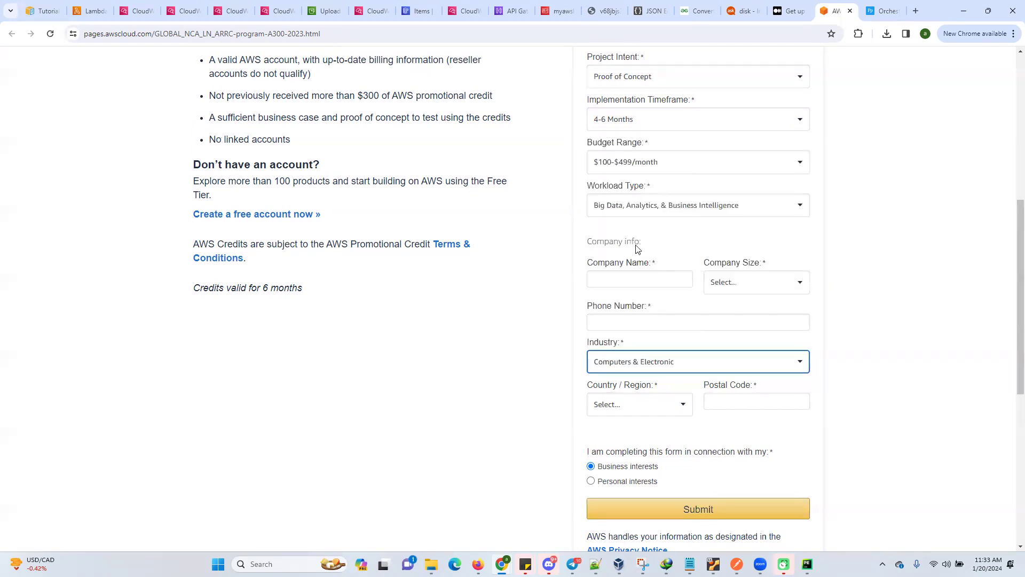
pyautogui.scroll(-2, 643, 368)
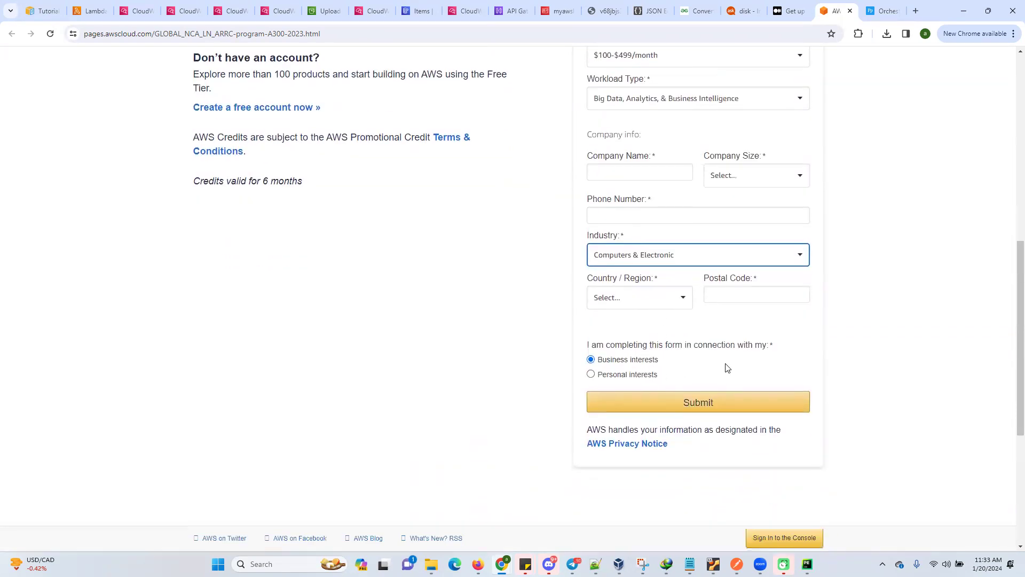
pyautogui.click(624, 375)
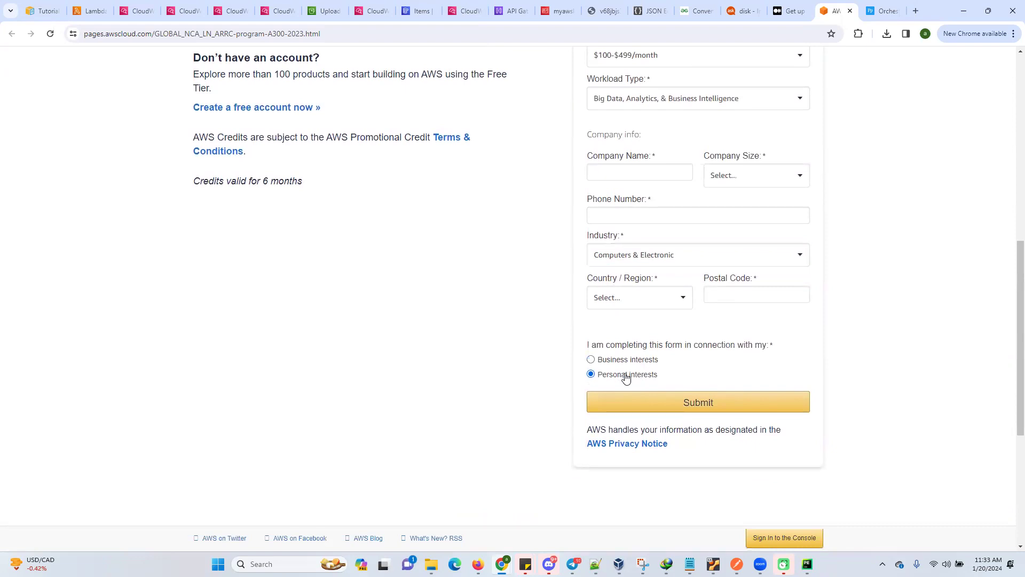
pyautogui.scroll(5, 662, 358)
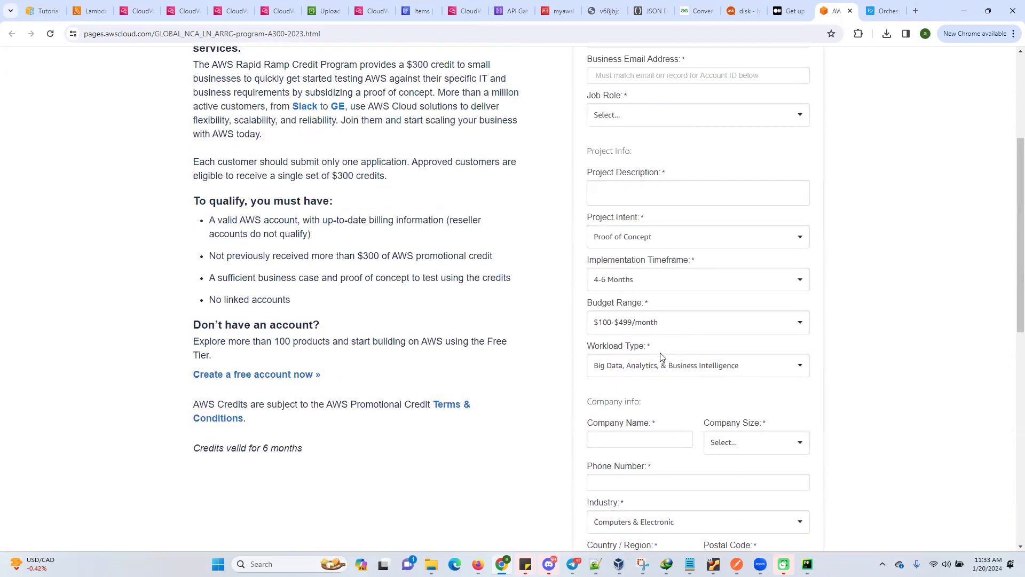
pyautogui.scroll(4, 661, 353)
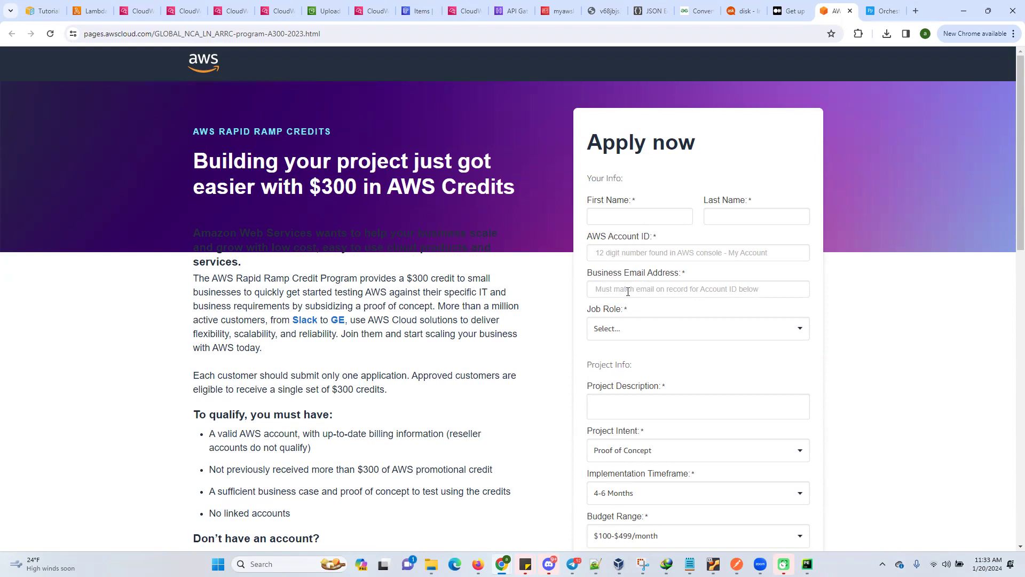
# Open the AWS console in a new tab and sign out of the account
pyautogui.click(915, 10)
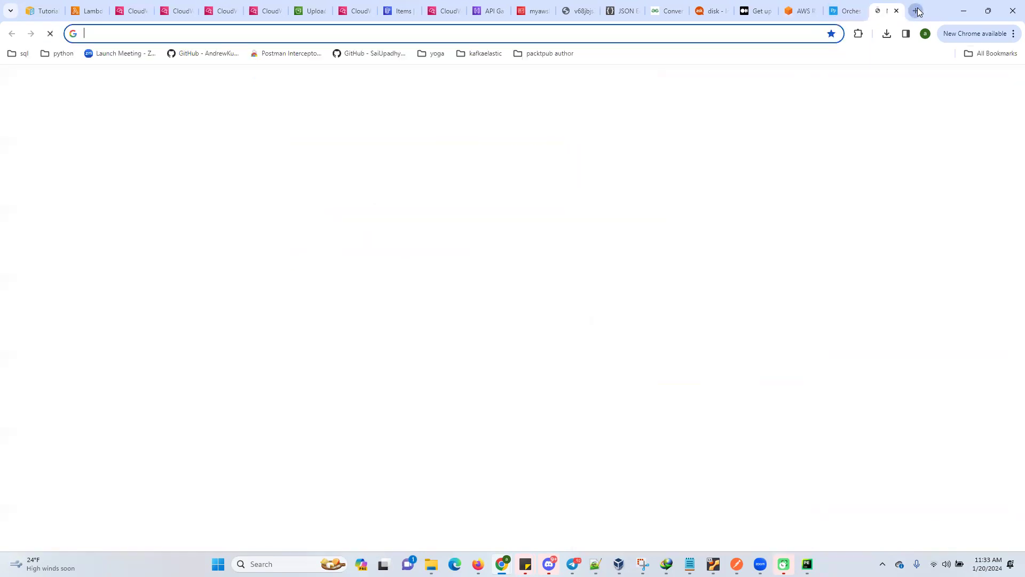
pyautogui.write('aws')
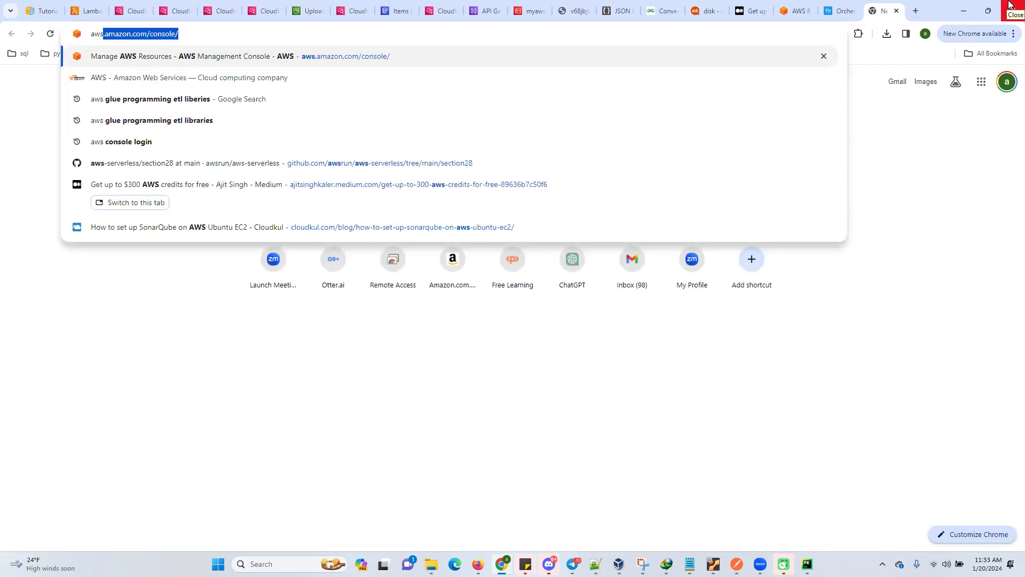
pyautogui.press('Return')
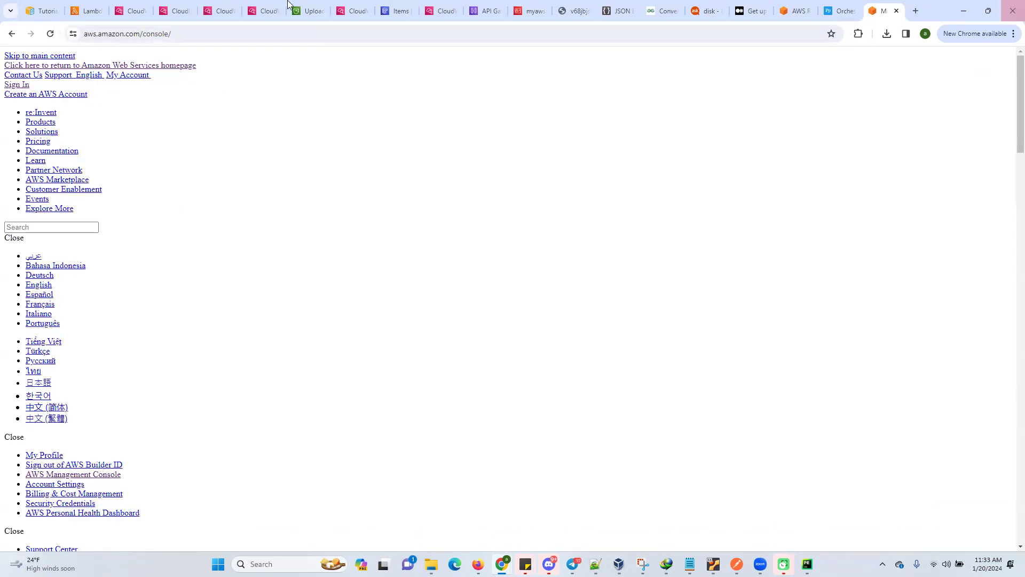
pyautogui.click(175, 37)
pyautogui.press('Return')
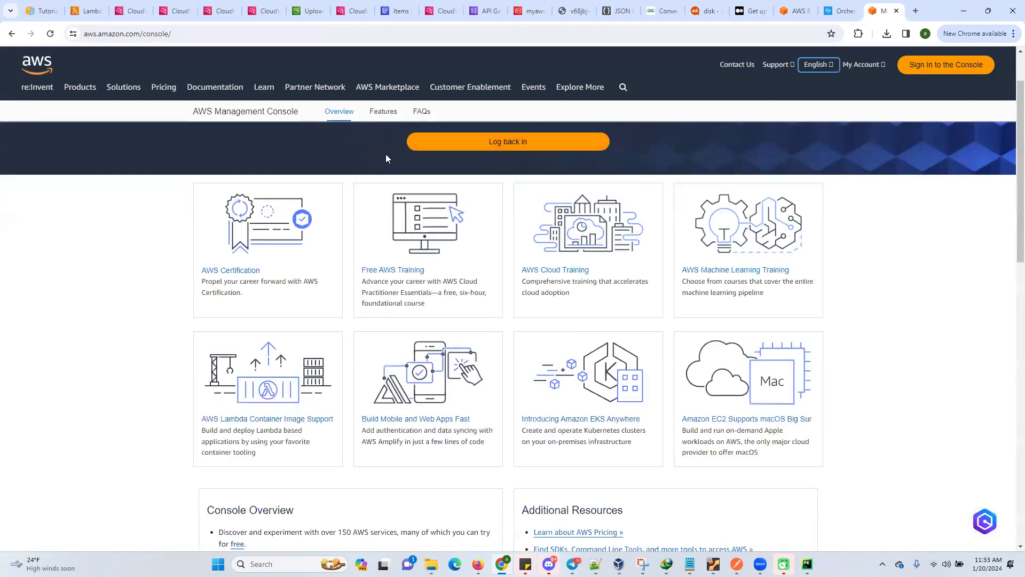
pyautogui.press('Return')
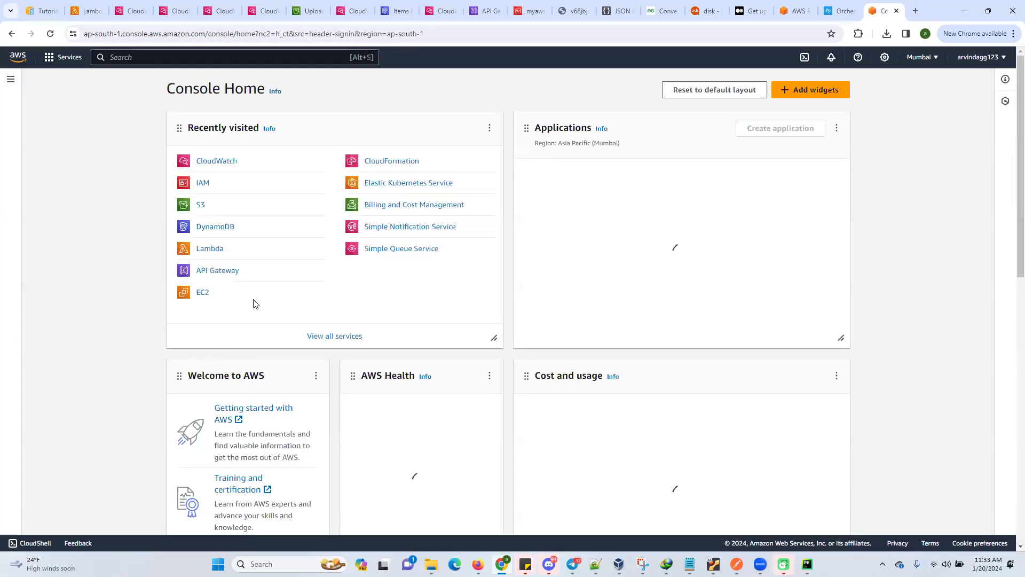
pyautogui.click(979, 57)
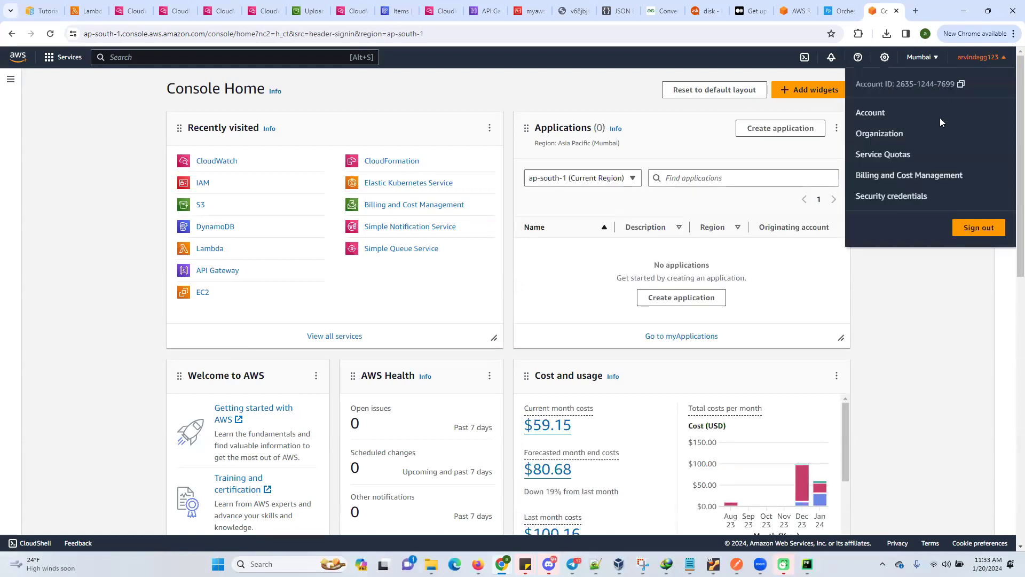
pyautogui.click(975, 227)
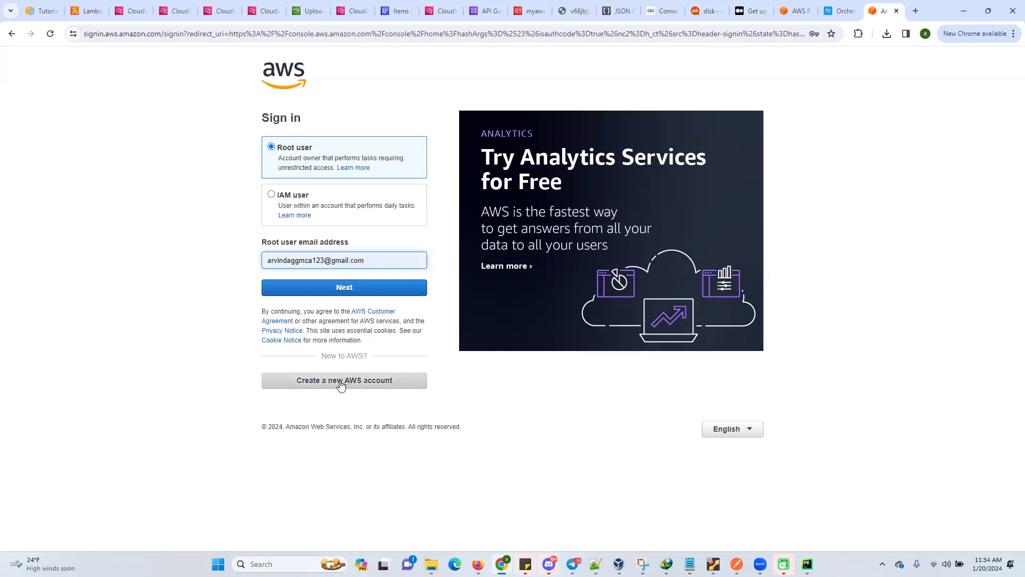
# Start a new AWS account sign-up, partly enter the root email, and head to Gmail
pyautogui.click(340, 380)
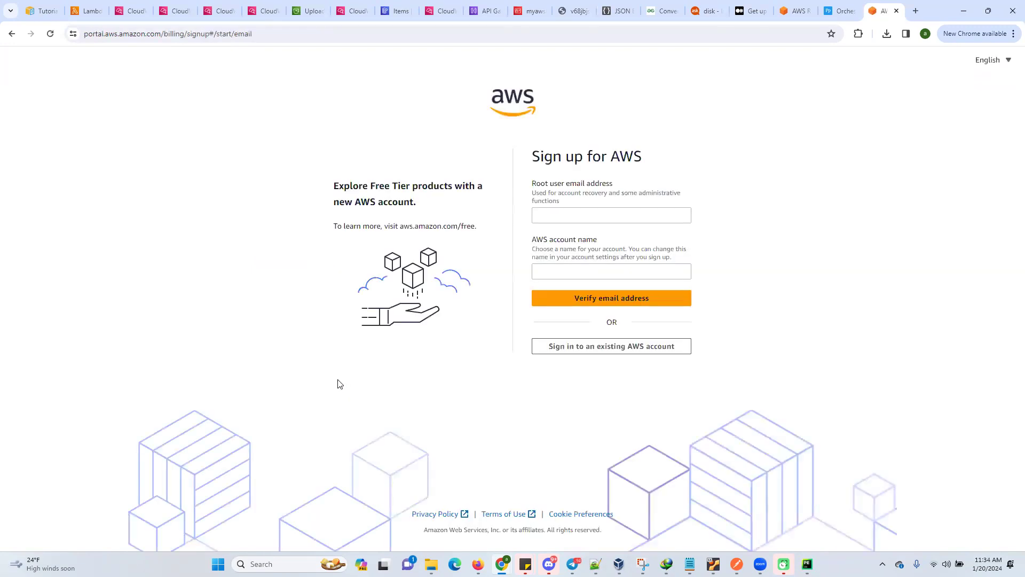
pyautogui.click(557, 216)
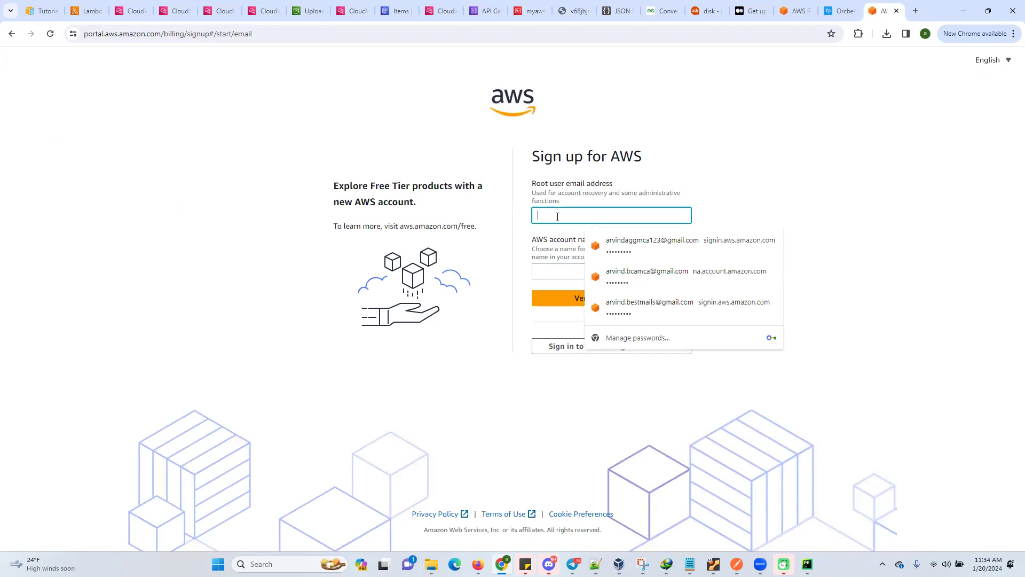
pyautogui.click(791, 181)
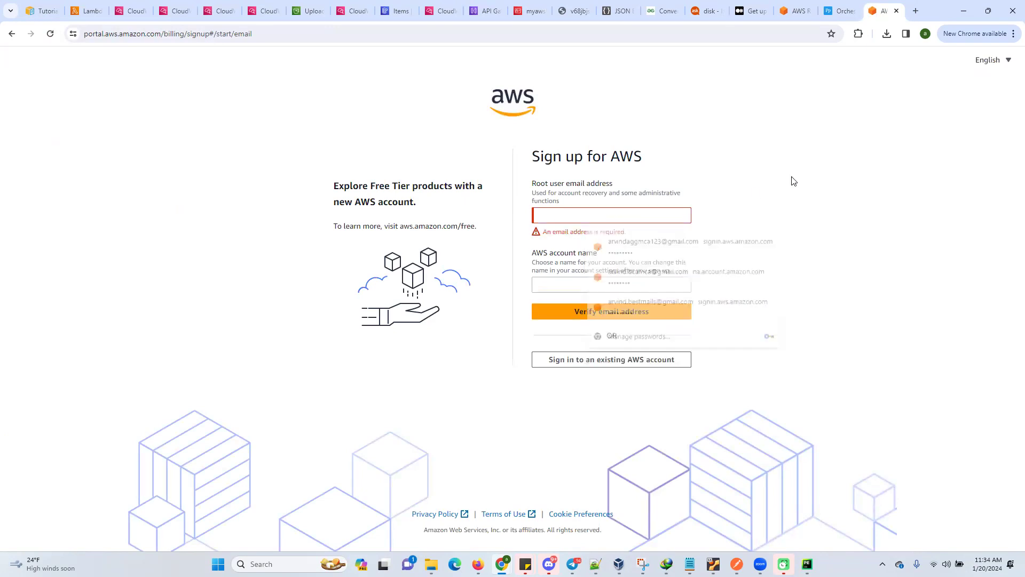
pyautogui.click(573, 282)
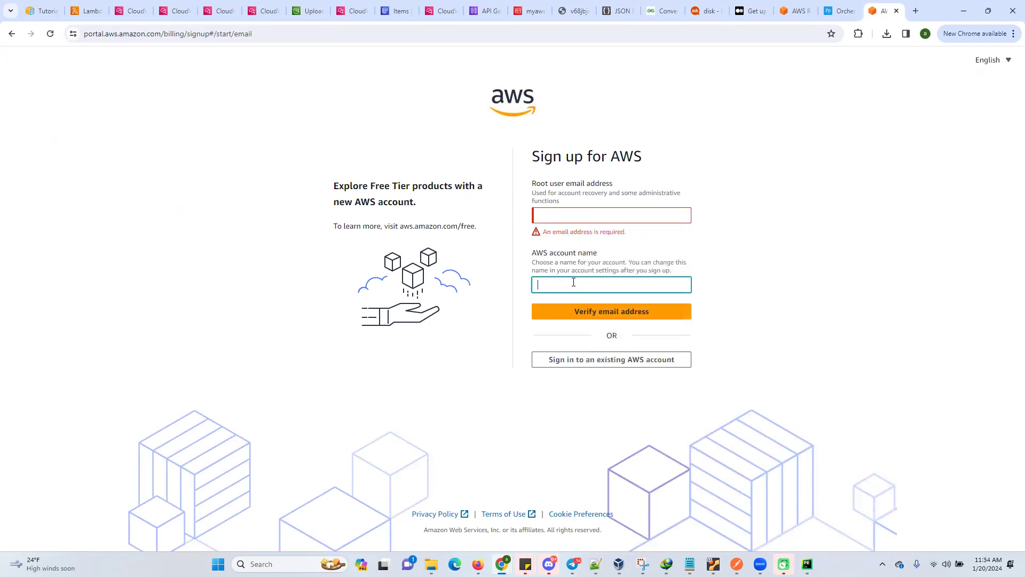
pyautogui.click(579, 215)
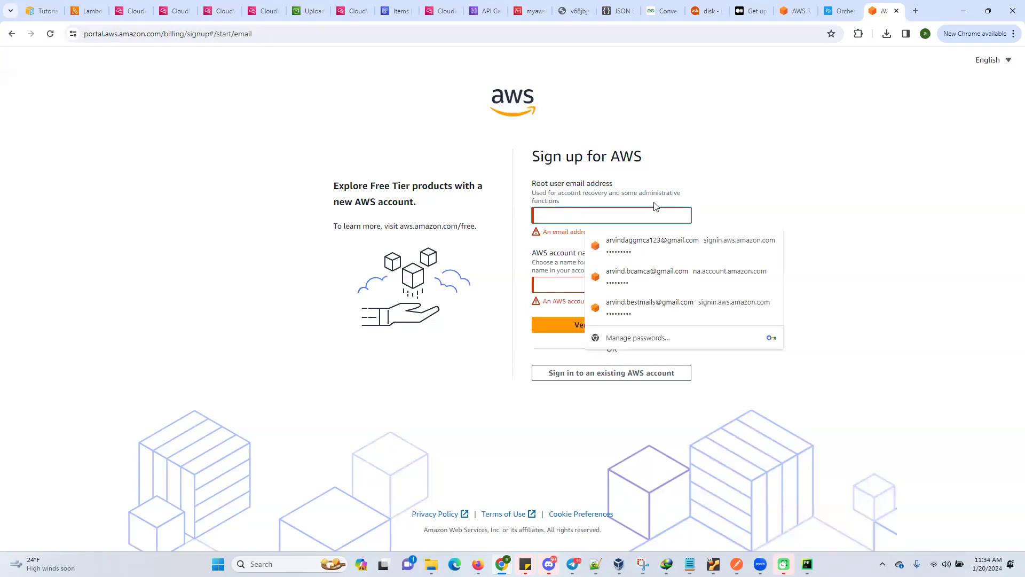
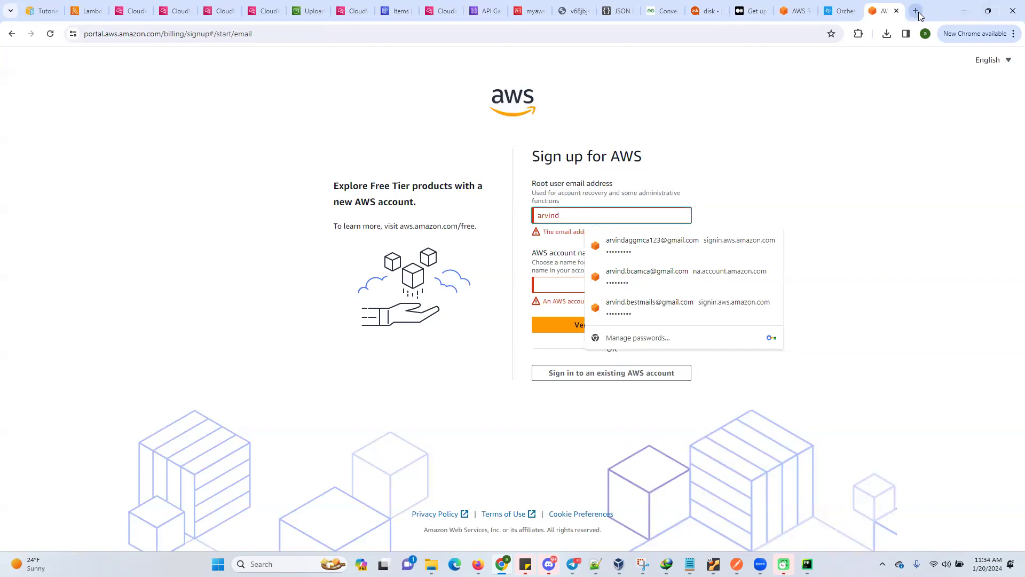
pyautogui.click(916, 12)
pyautogui.write('g')
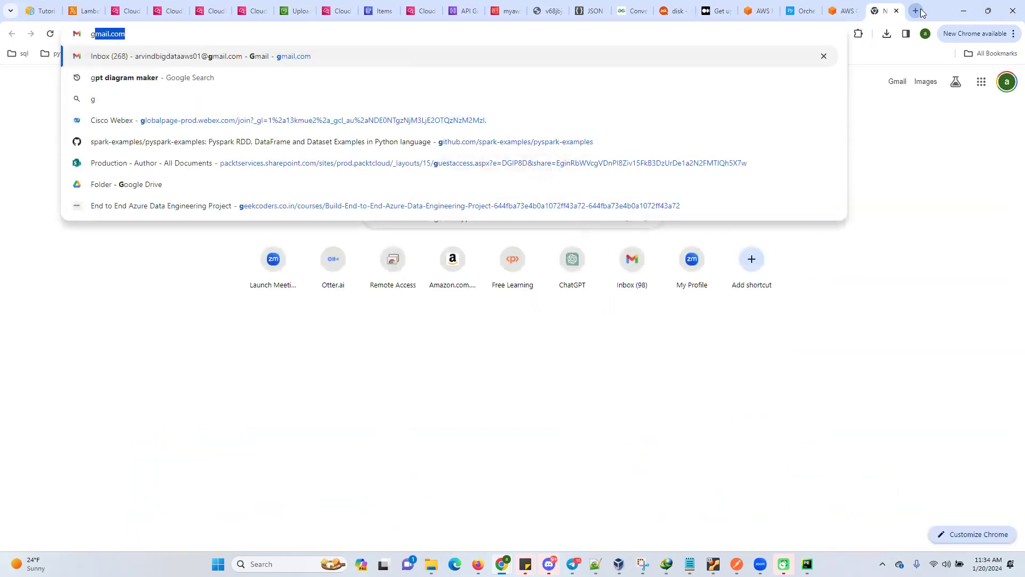
# Check the signed-in Google accounts in Gmail, then continue typing the root email
pyautogui.click(226, 60)
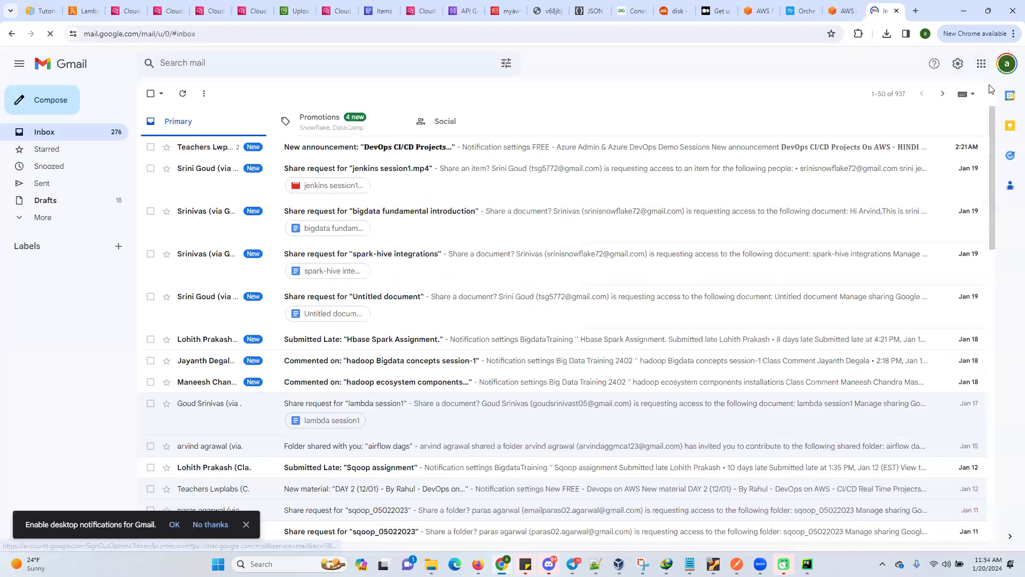
pyautogui.click(1006, 64)
pyautogui.scroll(-3, 899, 363)
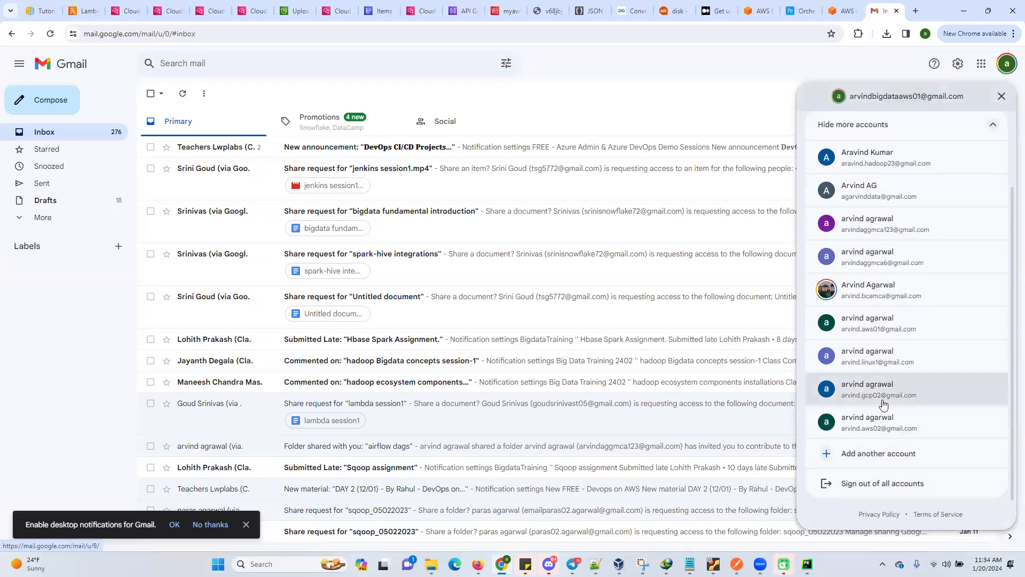
pyautogui.press('Escape')
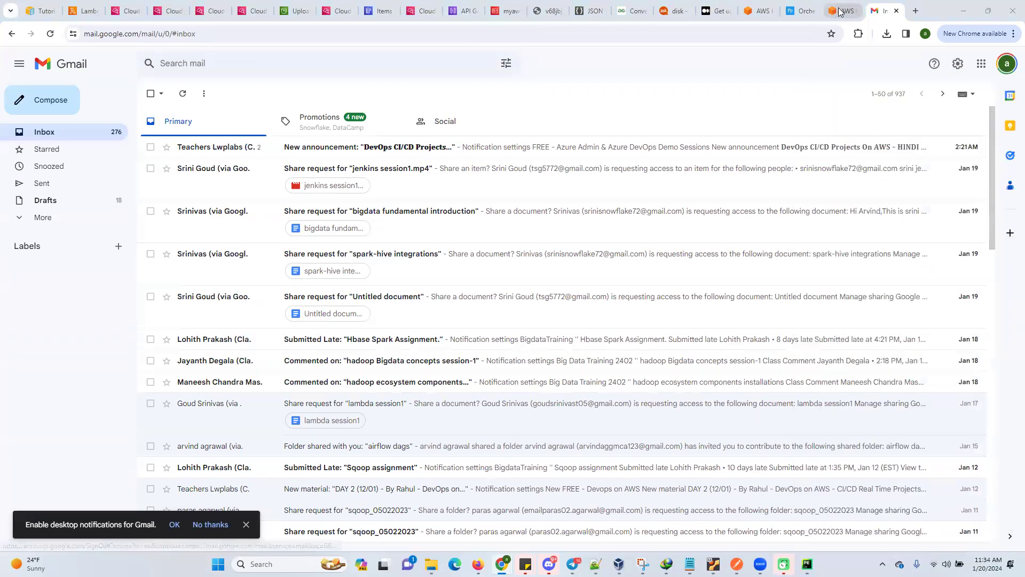
pyautogui.click(844, 11)
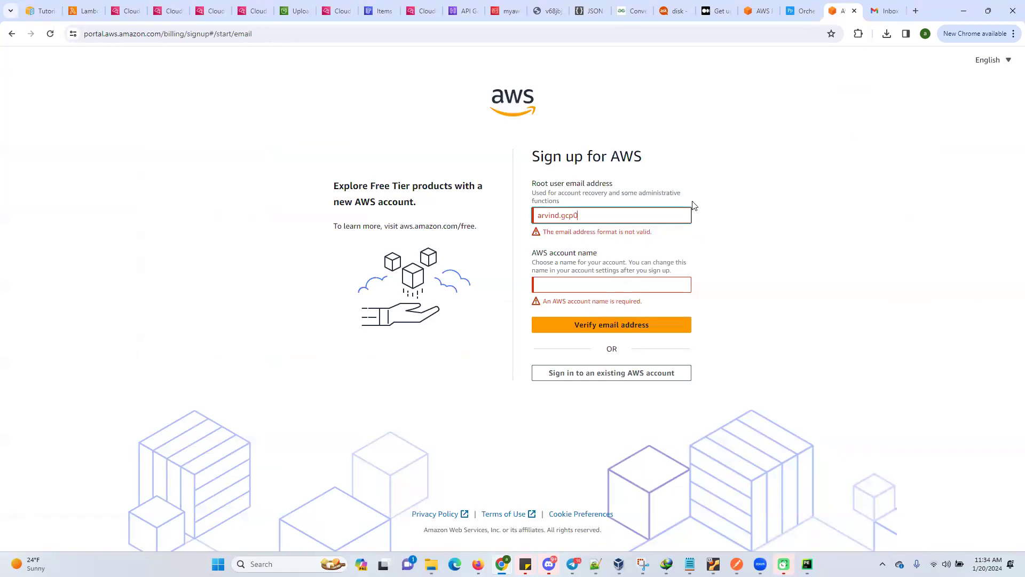
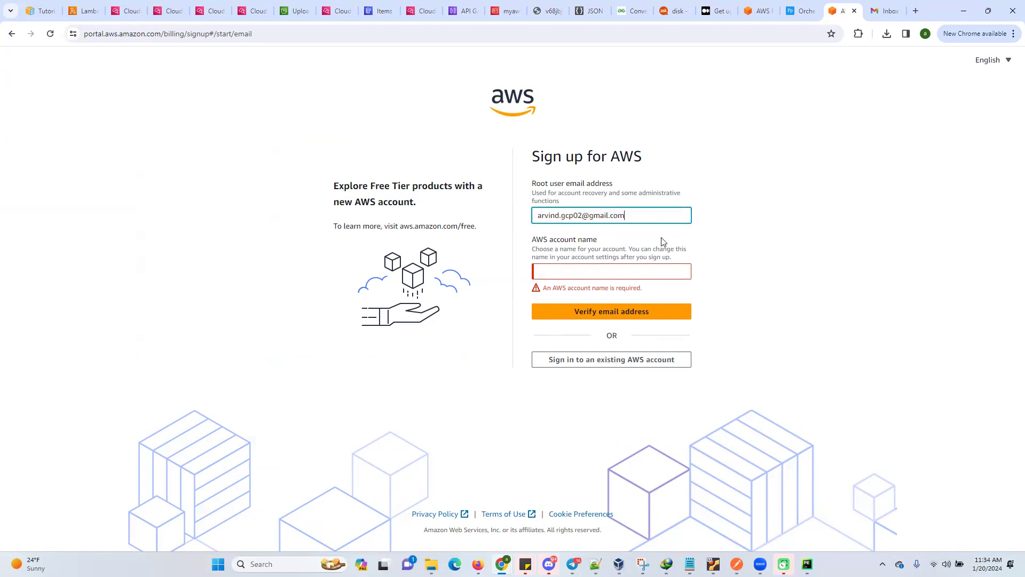
# Enter an AWS account name and request the email verification code
pyautogui.click(601, 269)
pyautogui.write('arvindgcp02')
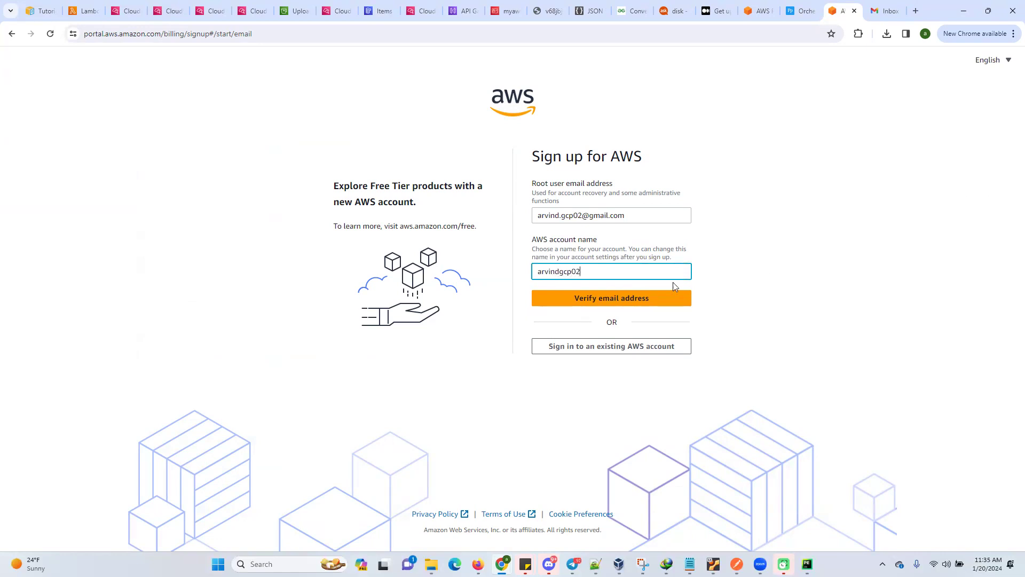
pyautogui.click(629, 305)
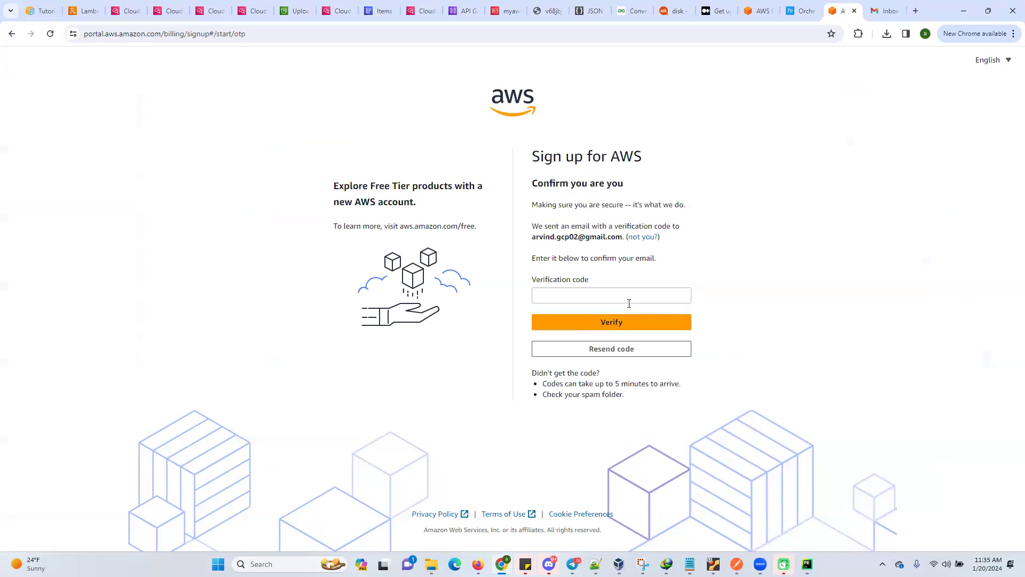
# Copy the verification code from the AWS email in Gmail and submit it
pyautogui.click(875, 10)
pyautogui.click(1007, 63)
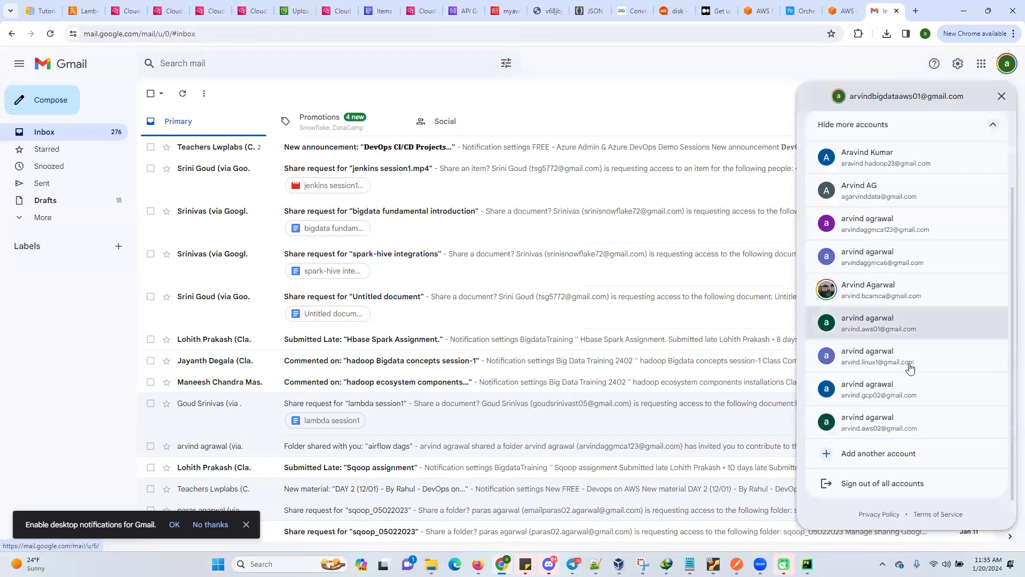
pyautogui.click(867, 396)
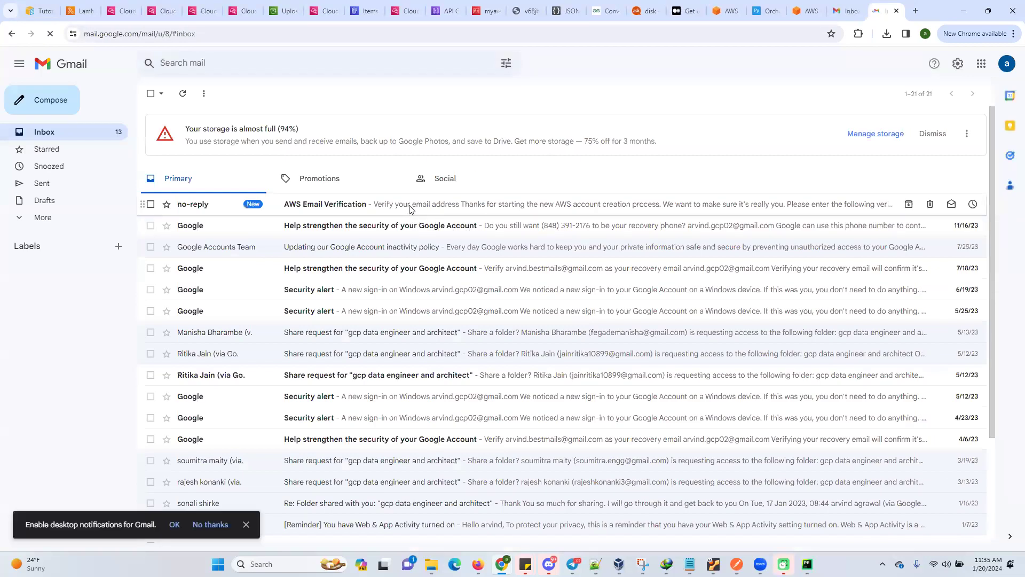
pyautogui.click(409, 206)
pyautogui.doubleClick(575, 346)
pyautogui.hotkey('ctrl', 'c')
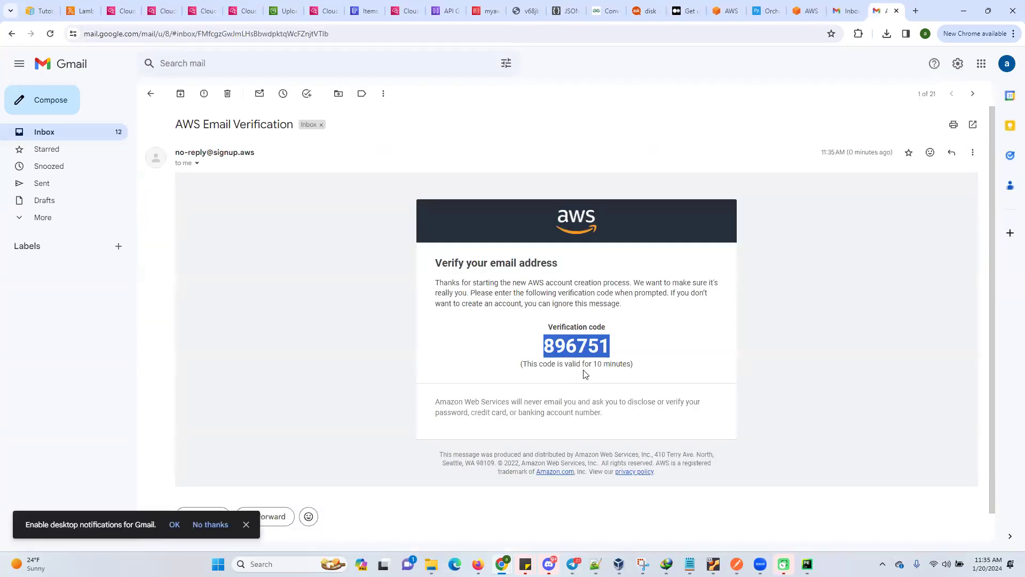
pyautogui.hotkey('ctrl', 'shift', 'Tab')
pyautogui.hotkey('ctrl', 'shift', 'Tab')
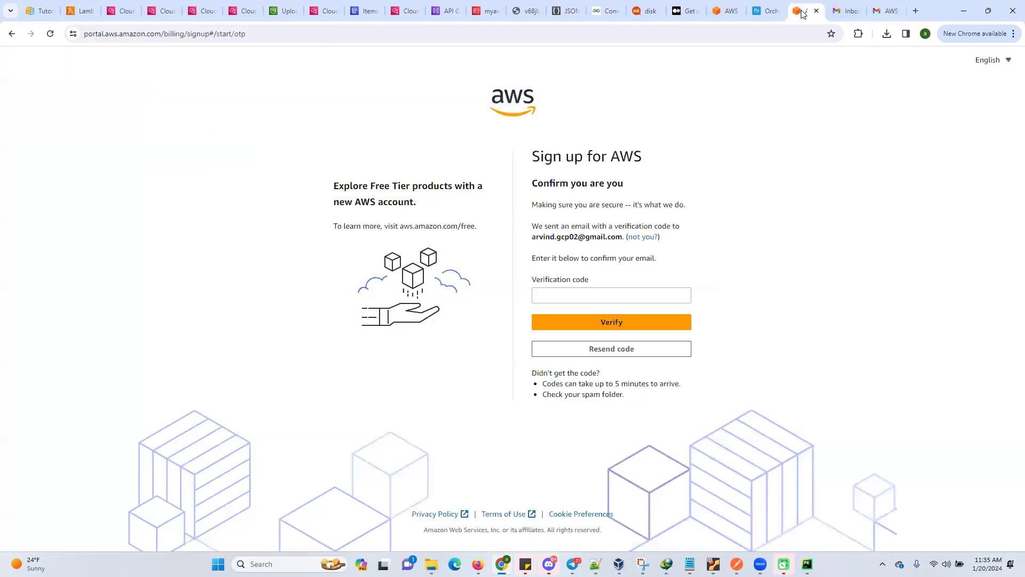
pyautogui.click(584, 291)
pyautogui.hotkey('ctrl', 'v')
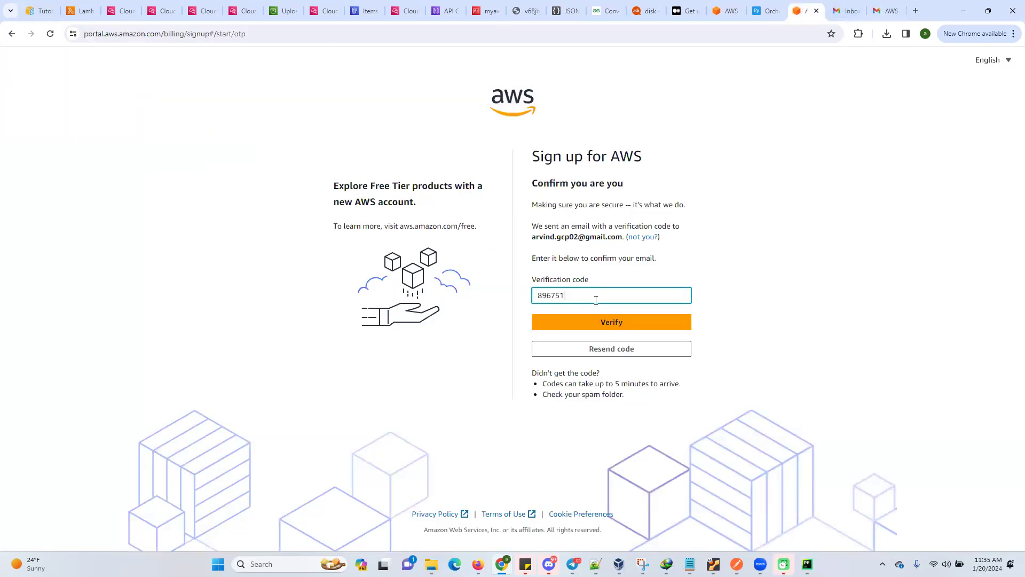
pyautogui.click(596, 325)
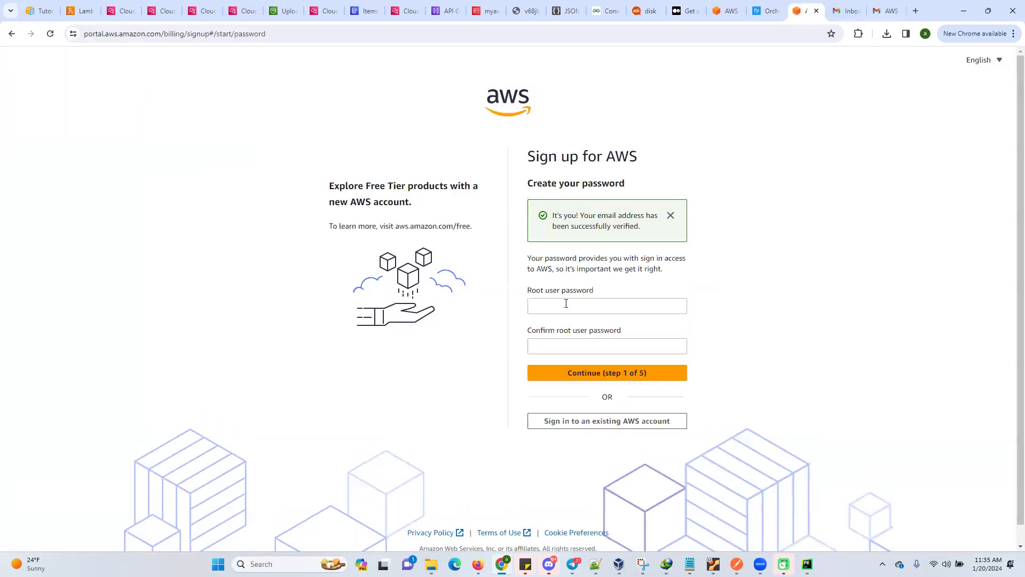
# Enter and confirm the root user password, then continue to contact information
pyautogui.click(630, 306)
pyautogui.click(758, 286)
pyautogui.click(593, 305)
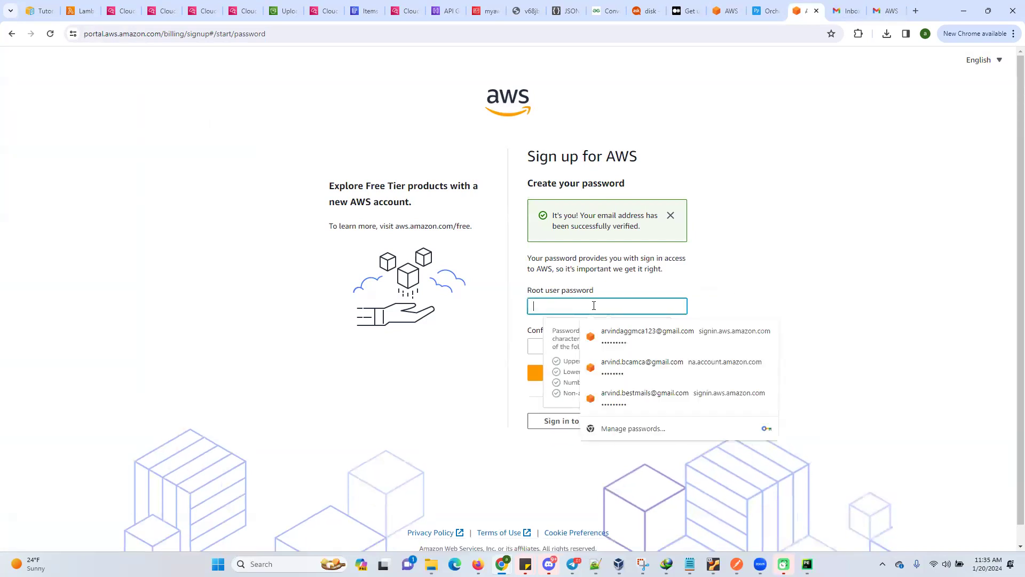
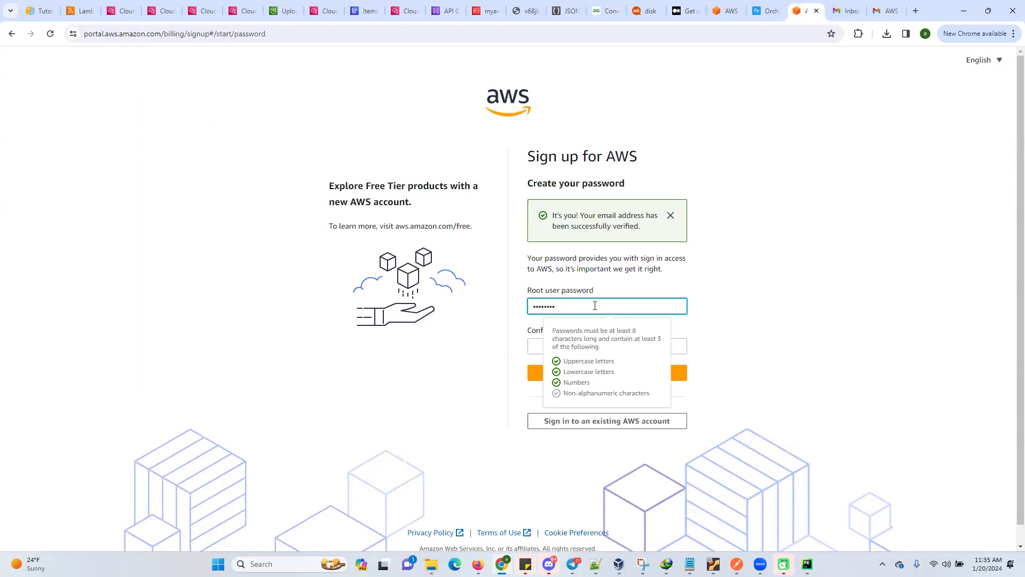
pyautogui.press('Tab')
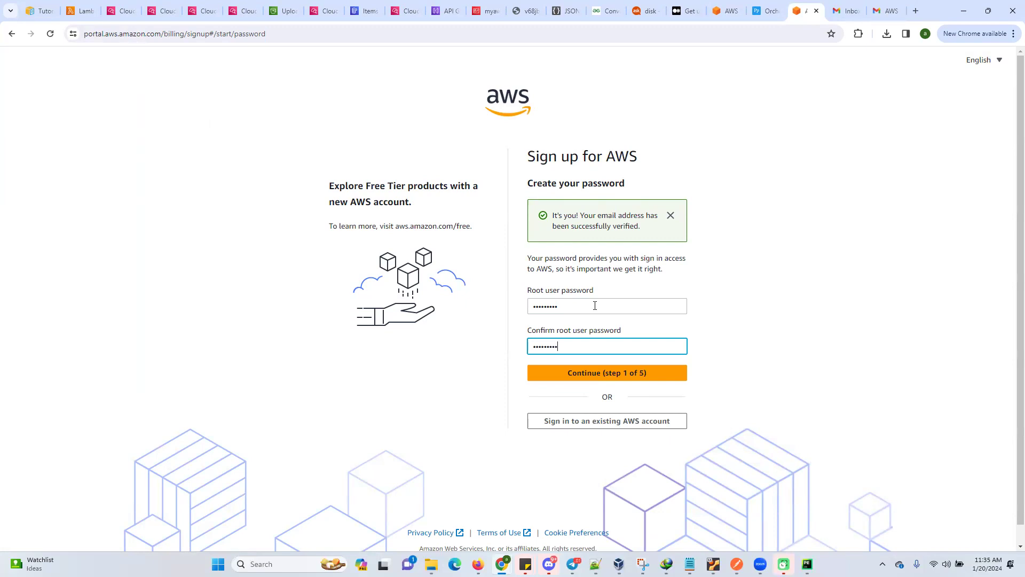
pyautogui.click(601, 375)
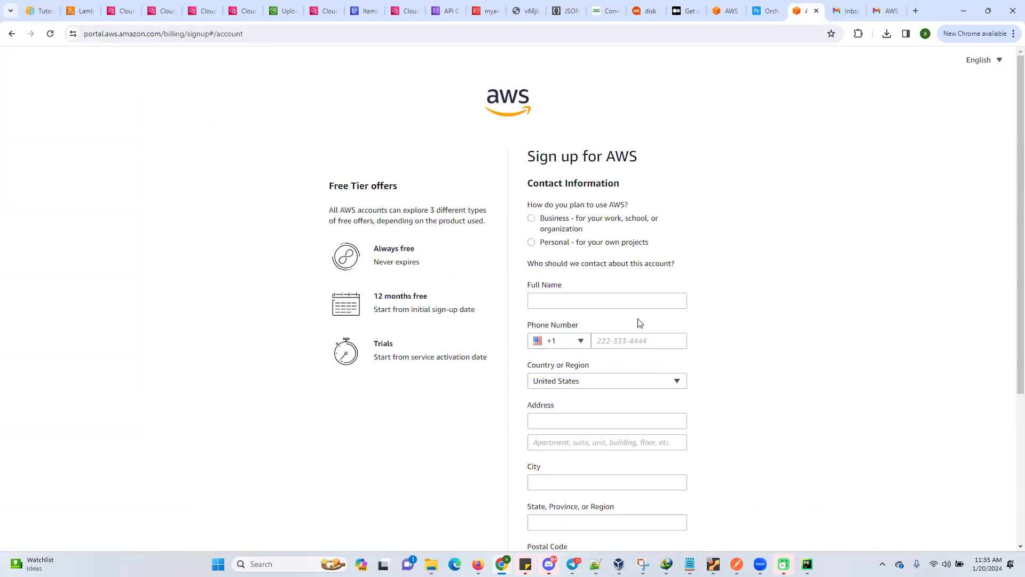
# Enter the contact's full name and choose Personal as the account type
pyautogui.scroll(-2, 634, 278)
pyautogui.scroll(-1, 615, 321)
pyautogui.scroll(3, 614, 323)
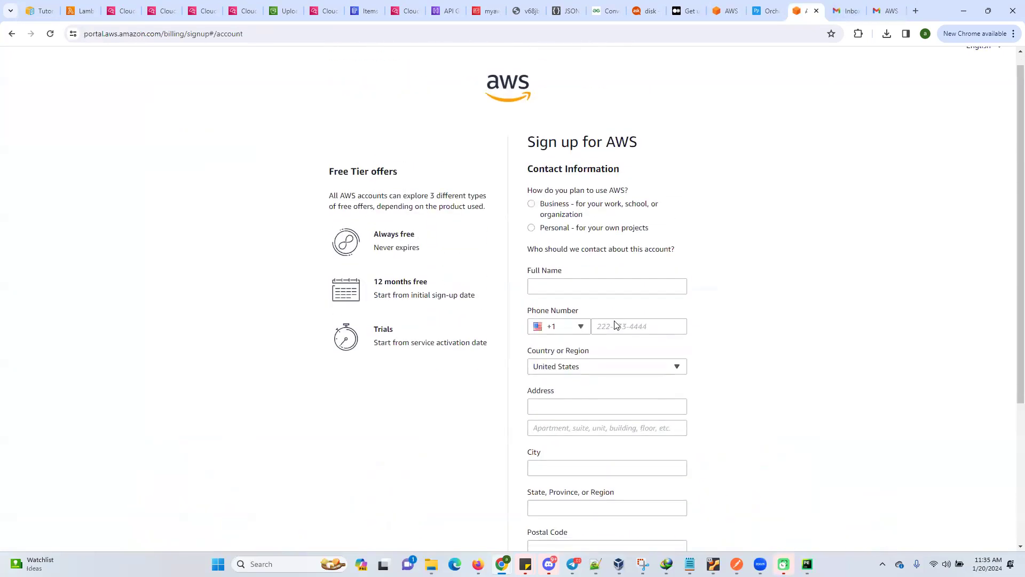
pyautogui.click(574, 296)
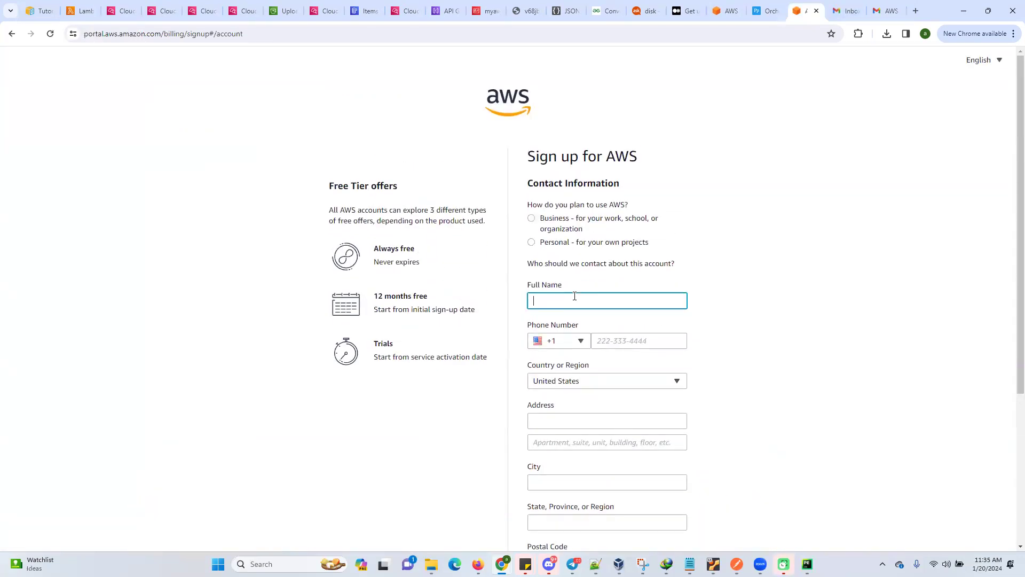
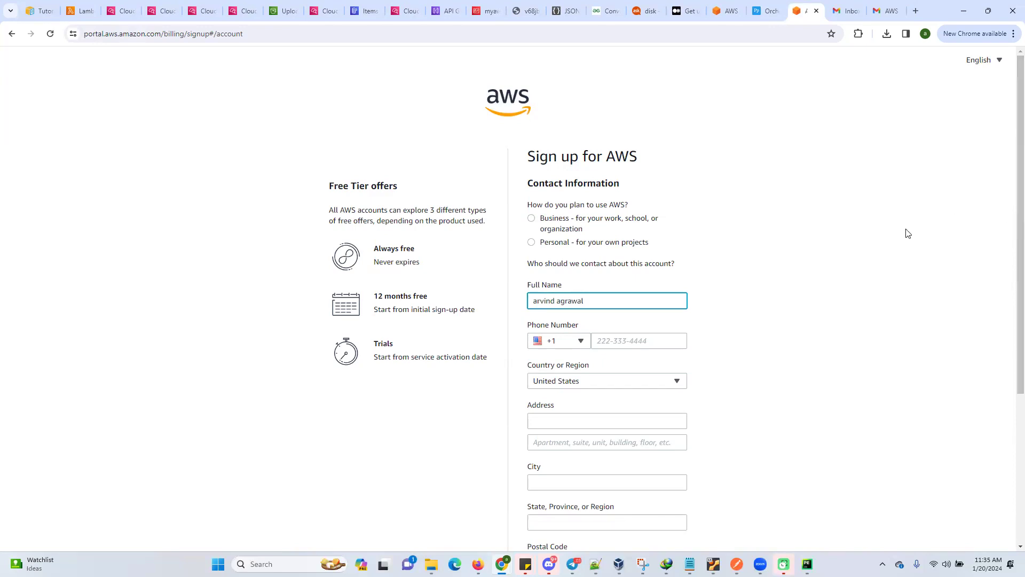
pyautogui.click(560, 245)
# Fill in the contact's phone number, street address and city
pyautogui.click(607, 343)
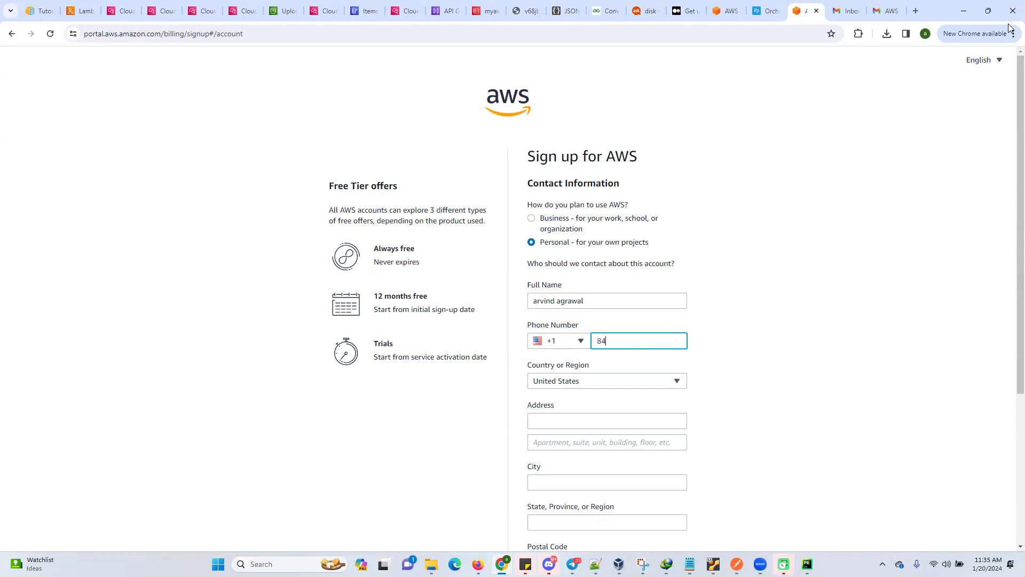
pyautogui.scroll(-4, 652, 281)
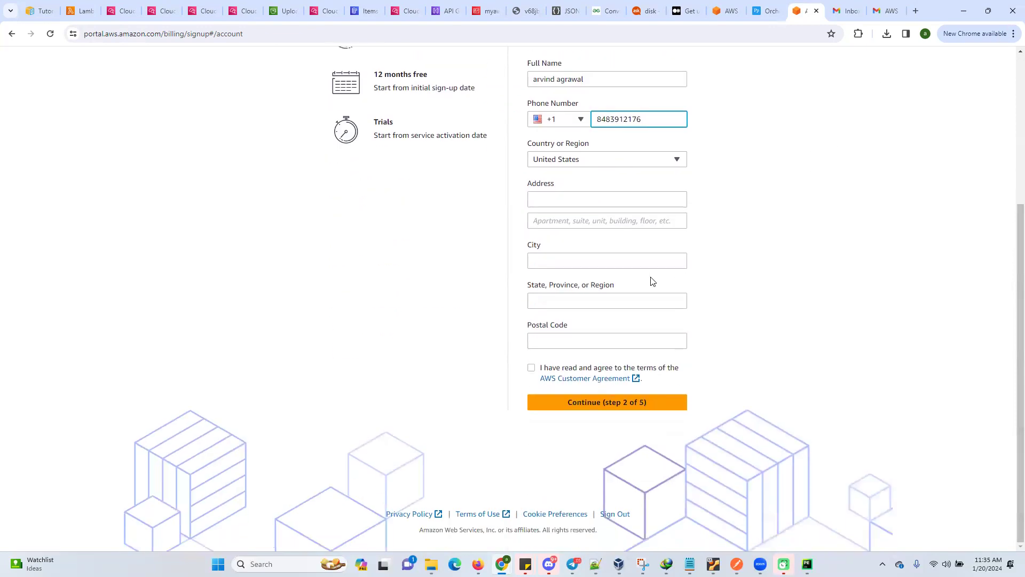
pyautogui.click(564, 199)
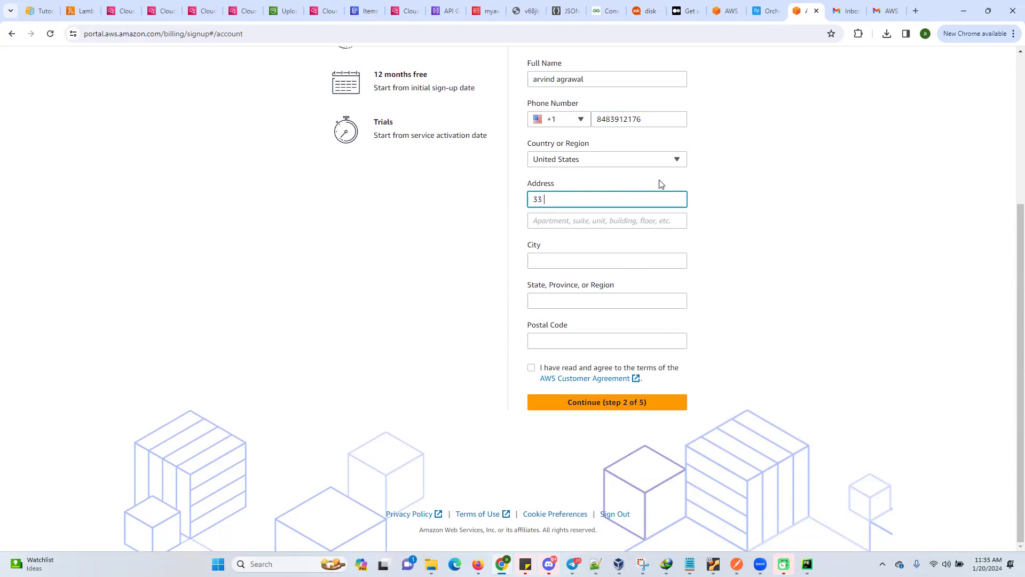
pyautogui.press('Tab')
pyautogui.press('Tab')
pyautogui.write('s')
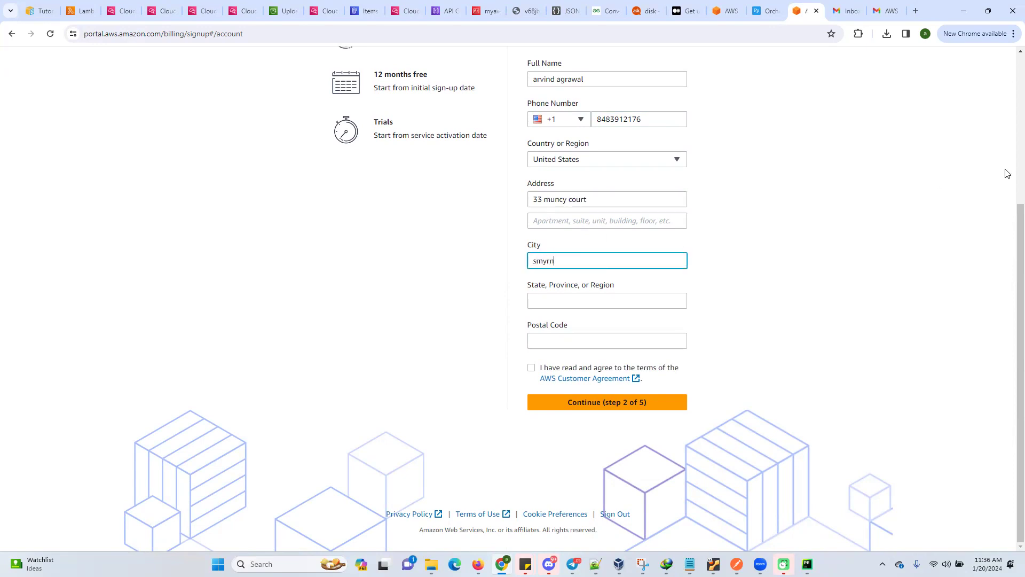
# Fill in state and postal code, accept the AWS Customer Agreement, and continue
pyautogui.click(583, 297)
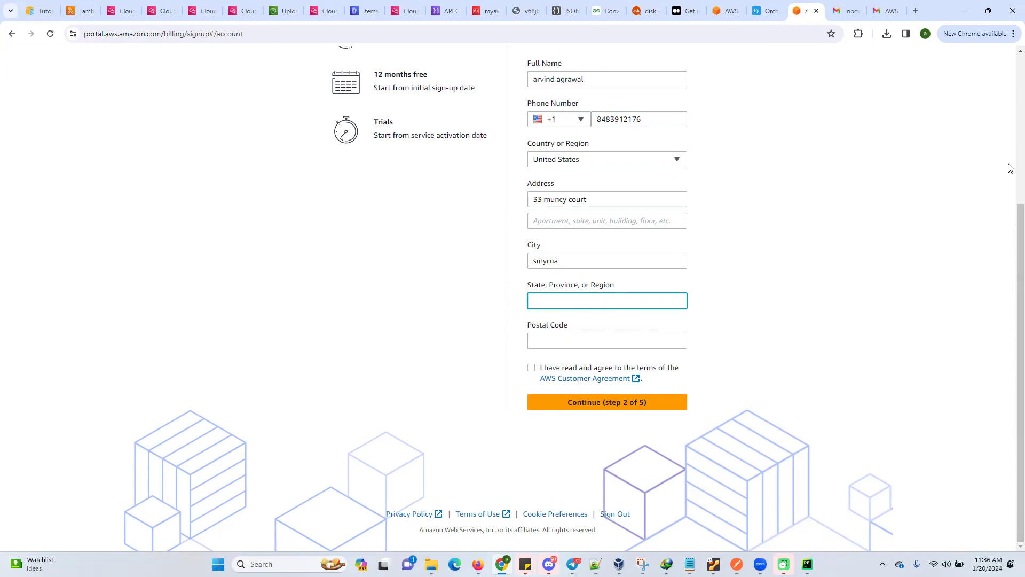
pyautogui.click(619, 342)
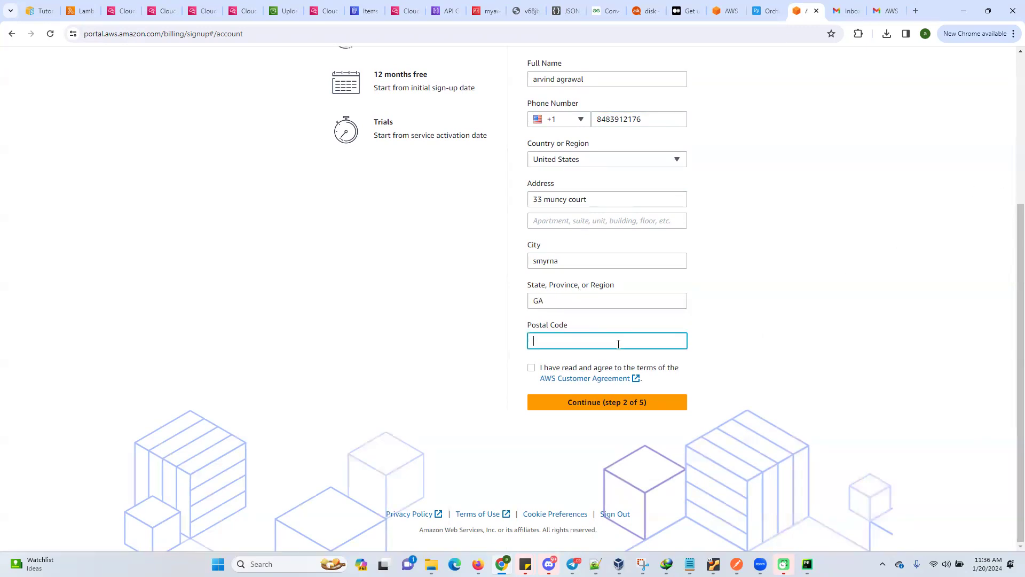
pyautogui.write('30080')
pyautogui.click(531, 368)
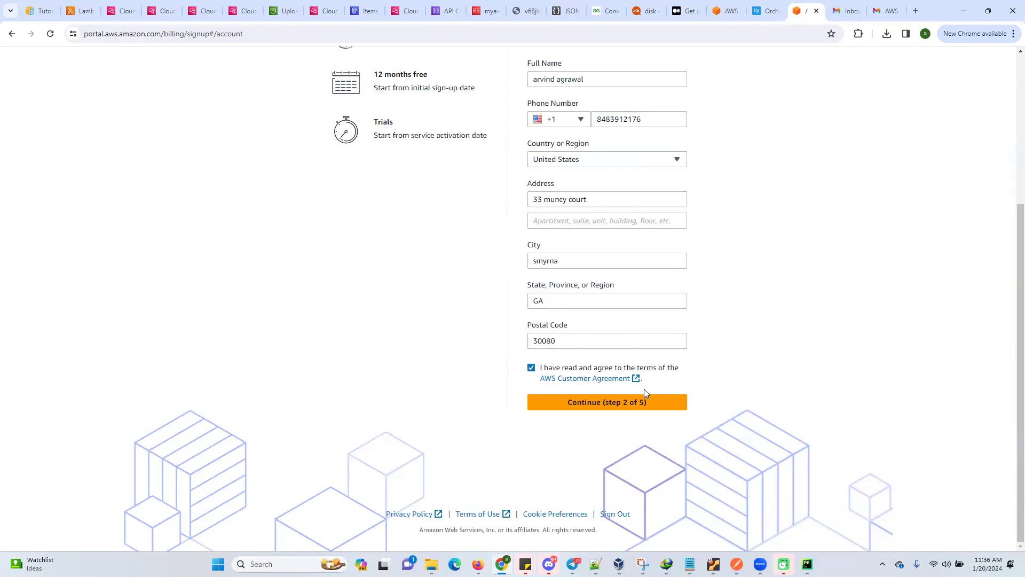
pyautogui.click(621, 407)
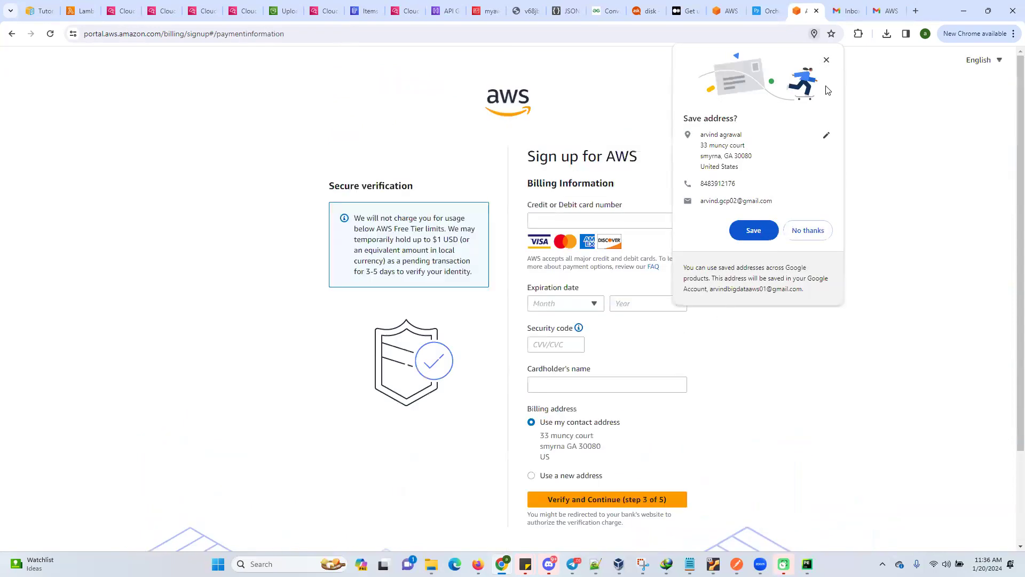
# Dismiss Chrome's 'Save address?' popup and review the blank Billing Information page
pyautogui.click(826, 60)
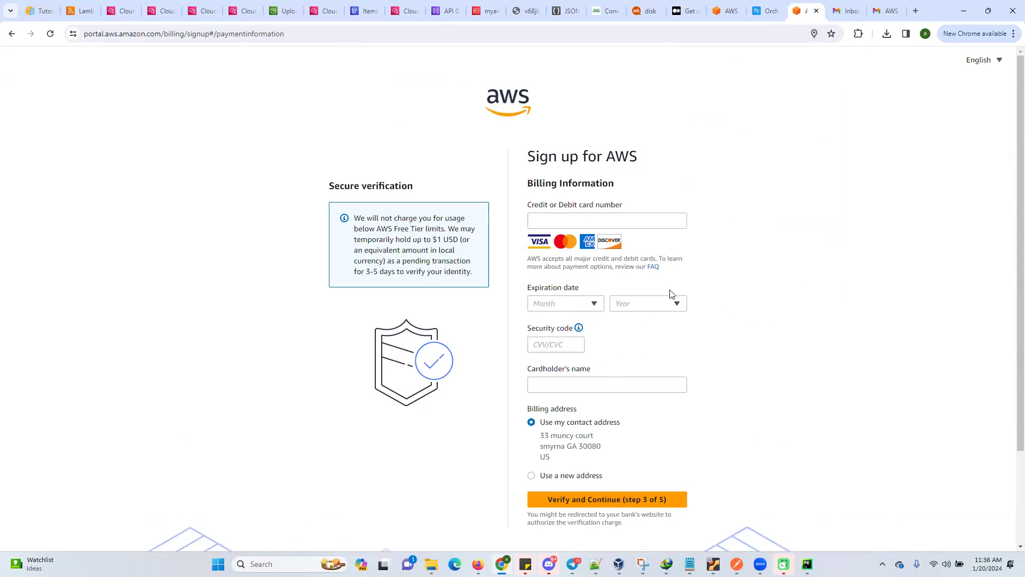
pyautogui.scroll(-2, 713, 334)
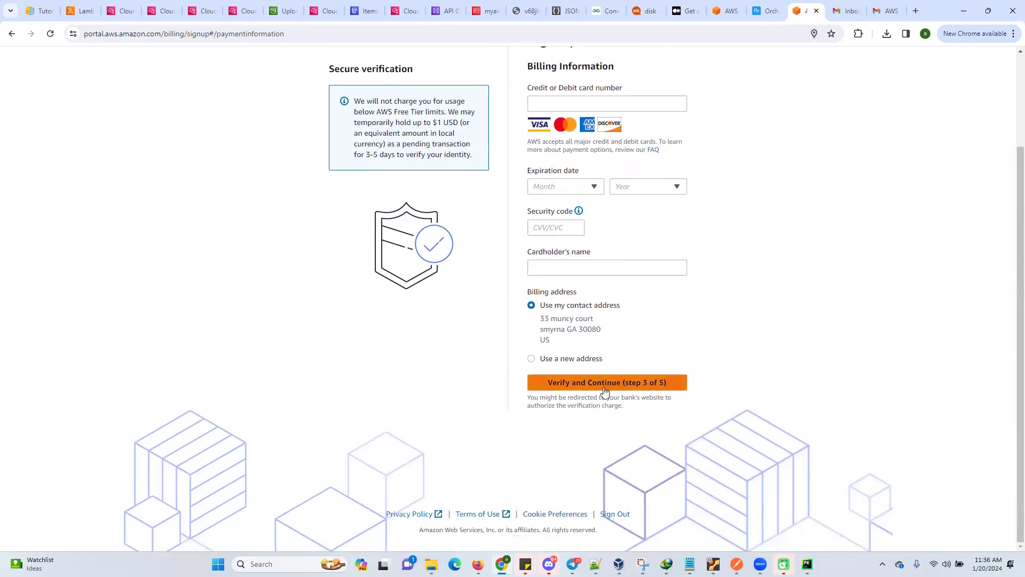
pyautogui.scroll(2, 683, 294)
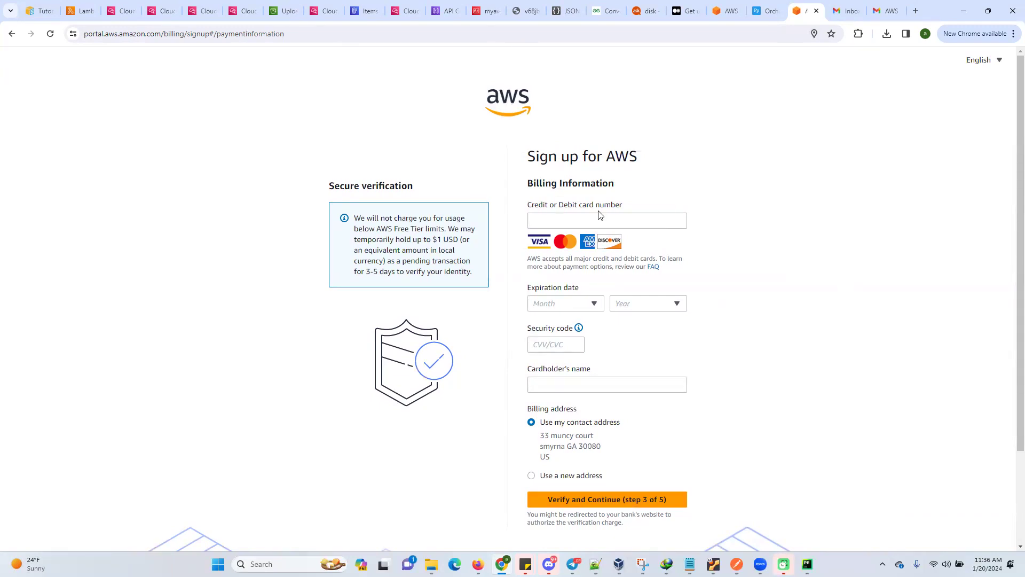
# Check the AWS verification email in Gmail, then load aws.amazon.com/console in a new tab
pyautogui.click(883, 12)
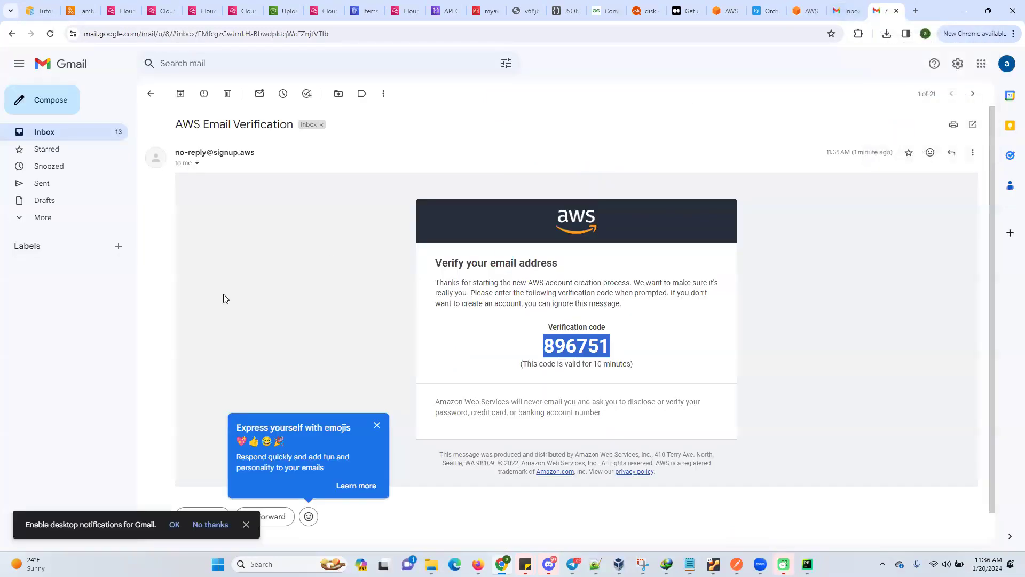
pyautogui.click(915, 11)
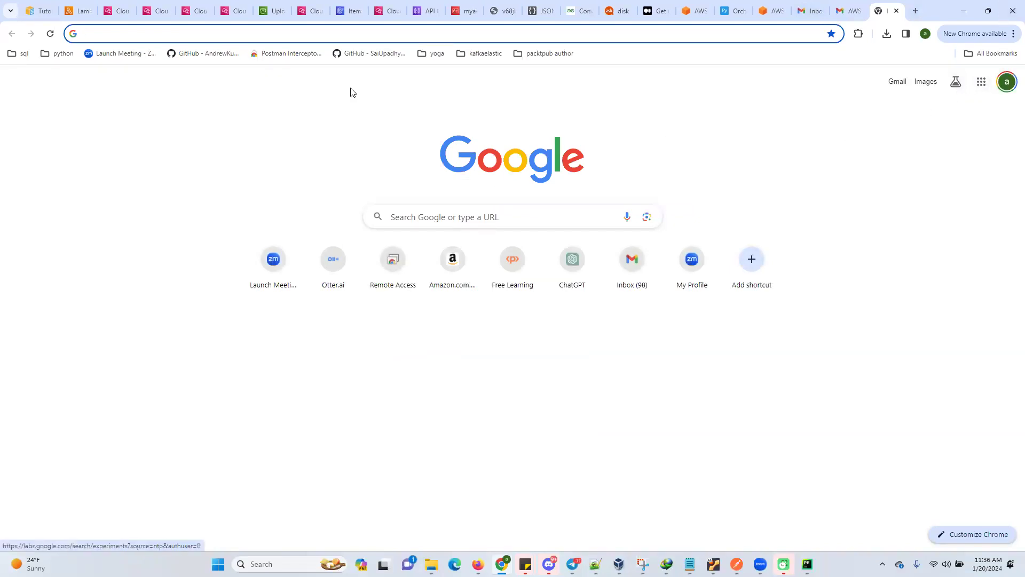
pyautogui.write('aws')
pyautogui.press('Return')
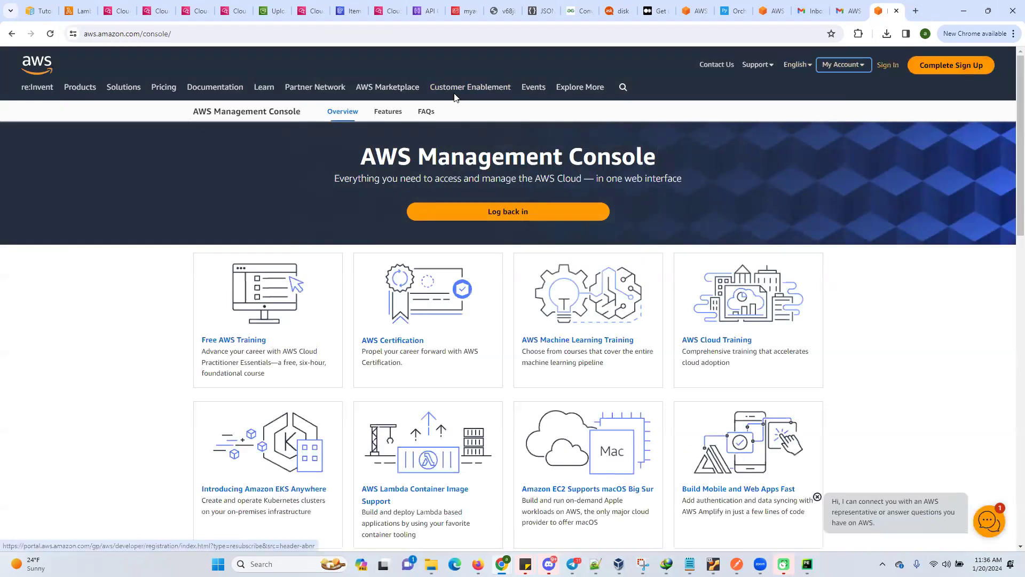
# Sign in as root user with a corrected email address and the autofilled password
pyautogui.press('Return')
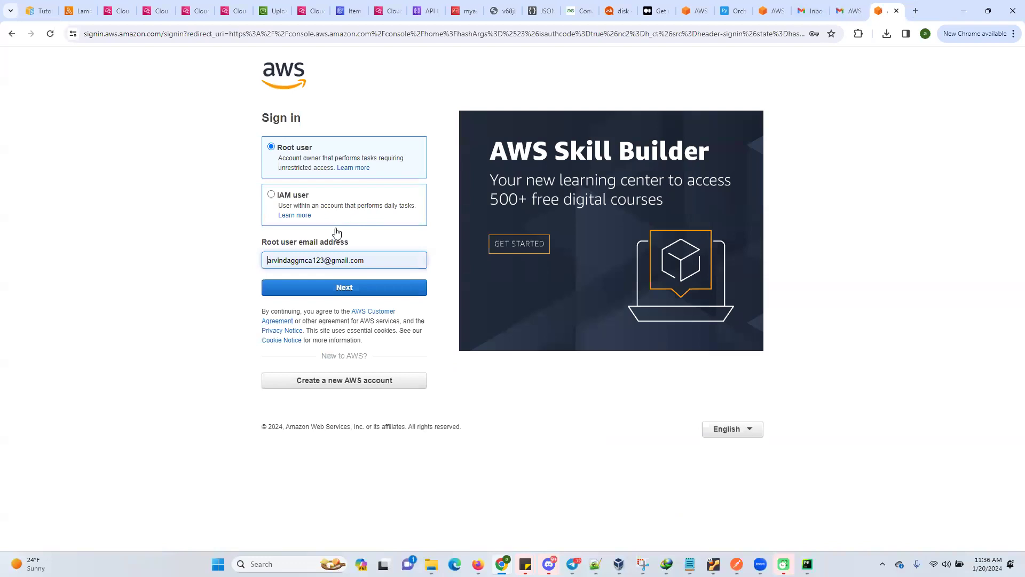
pyautogui.click(309, 261)
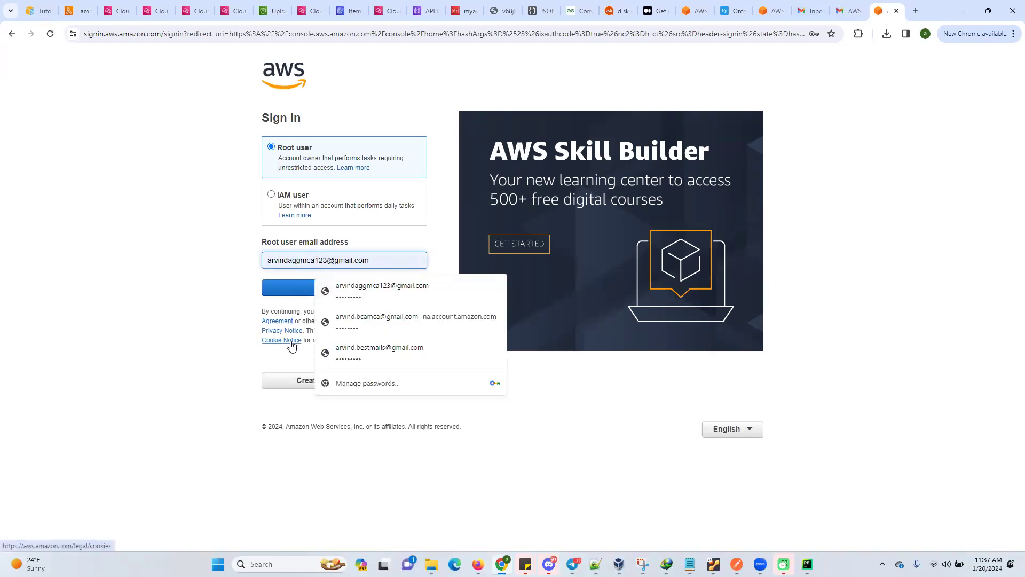
pyautogui.press('BackSpace')
pyautogui.press('BackSpace')
pyautogui.press('BackSpace')
pyautogui.press('BackSpace')
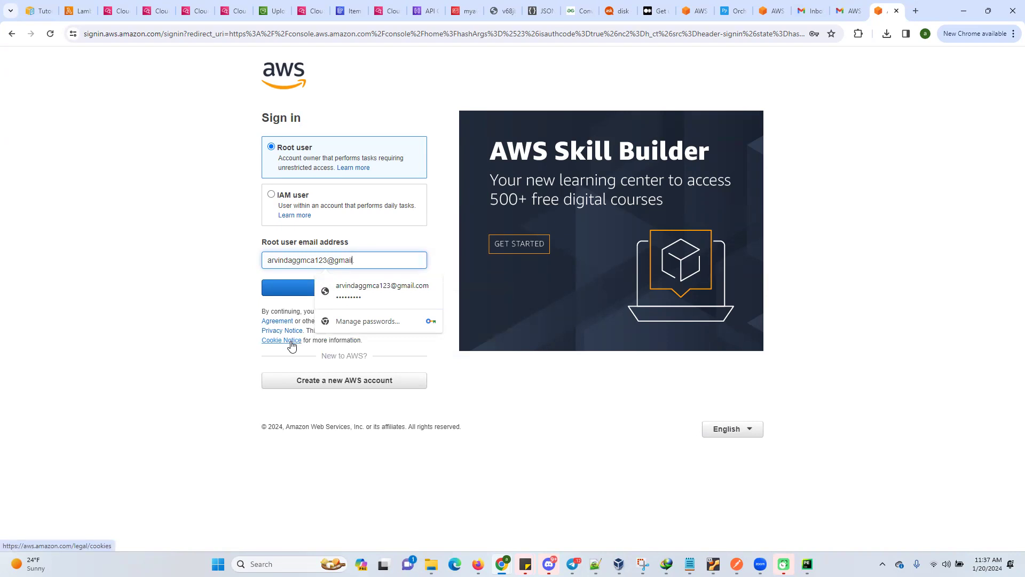
pyautogui.press('BackSpace')
pyautogui.press('BackSpace')
pyautogui.press('BackSpace')
pyautogui.press('BackSpace')
pyautogui.press('BackSpace')
pyautogui.press('BackSpace')
pyautogui.write('123')
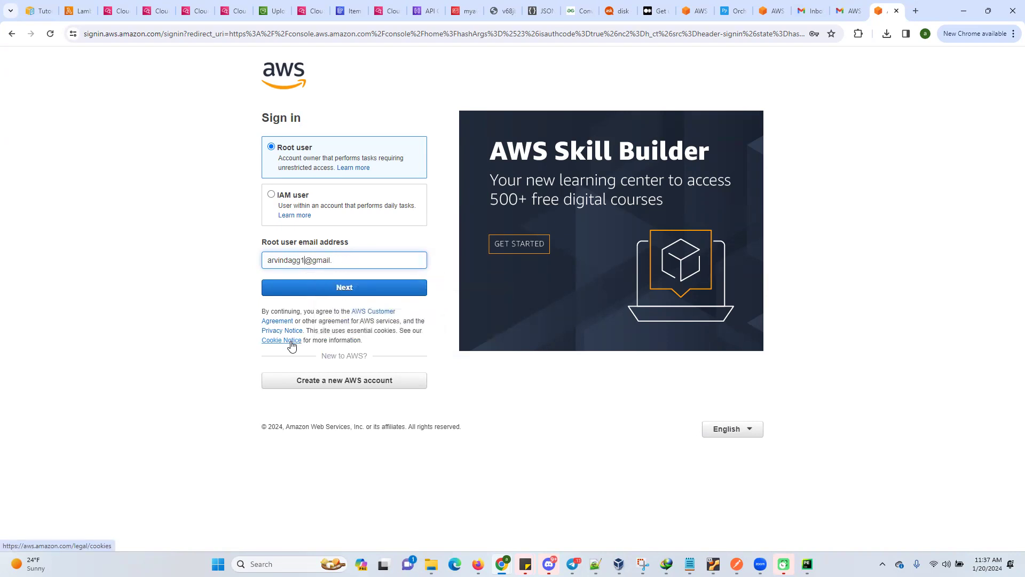
pyautogui.click(353, 264)
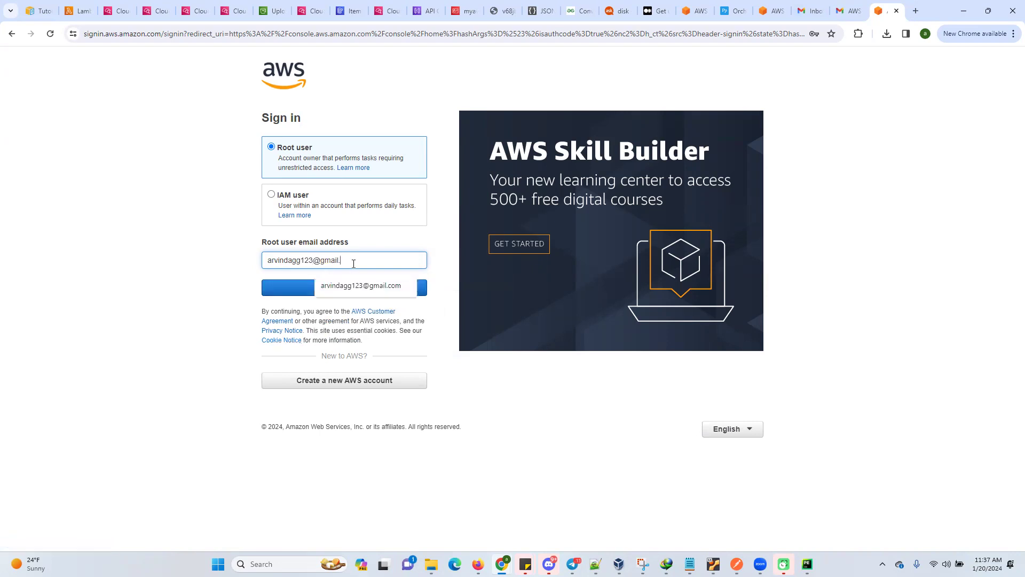
pyautogui.write('com')
pyautogui.press('Return')
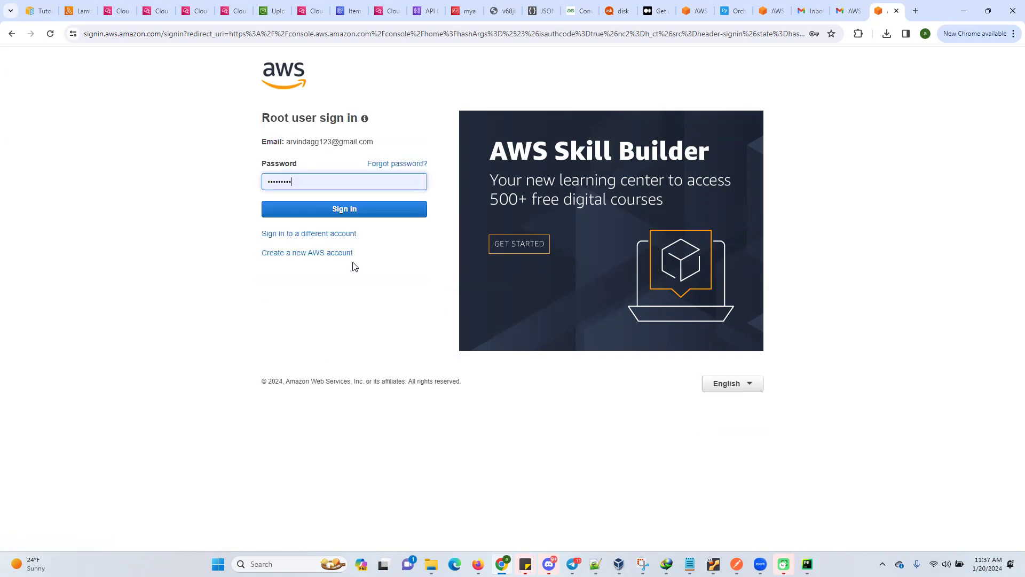
pyautogui.click(346, 210)
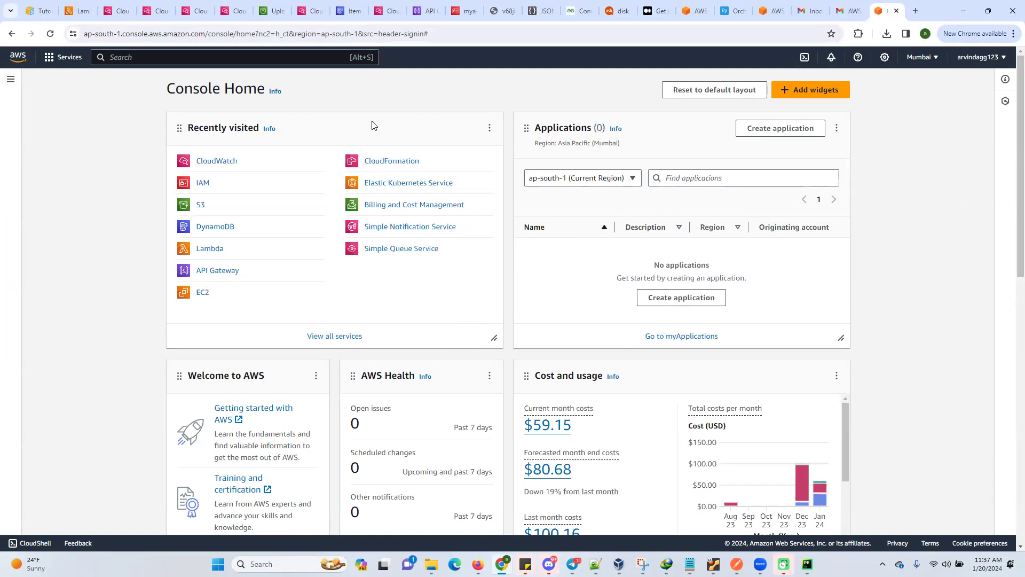
# Go to myApplications from the navigation panel and bring up the Services menu
pyautogui.click(10, 81)
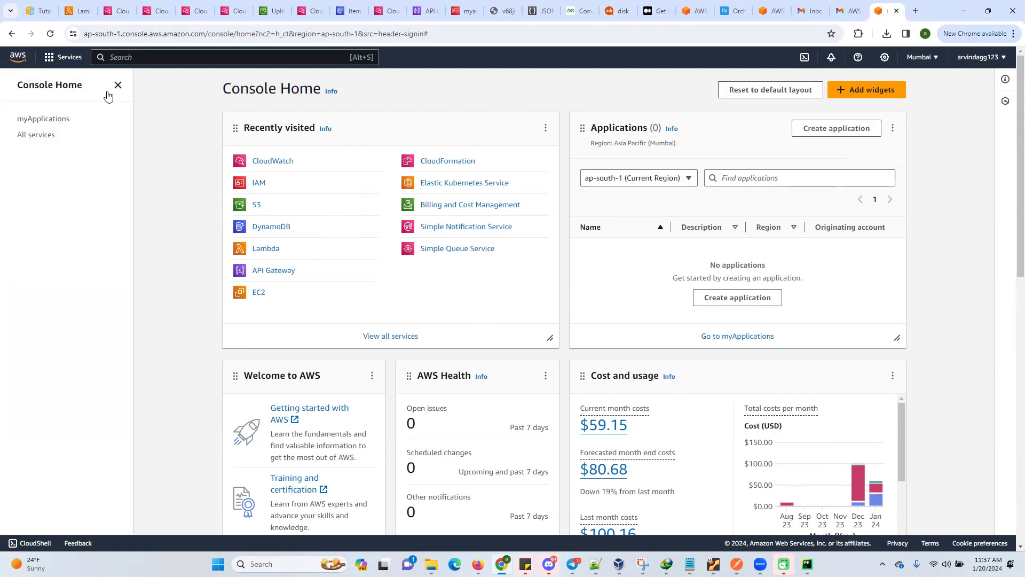
pyautogui.click(55, 120)
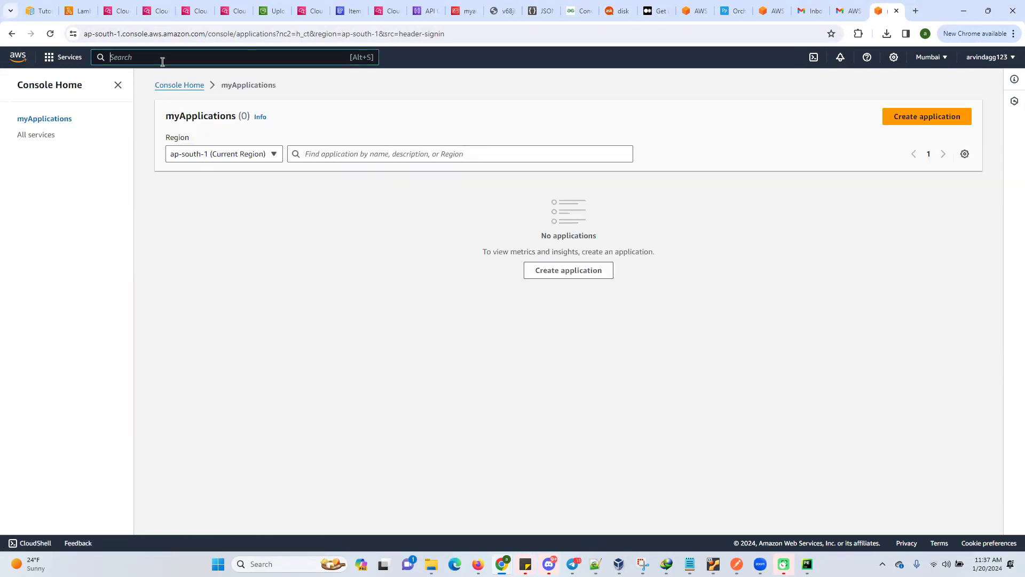
pyautogui.click(67, 57)
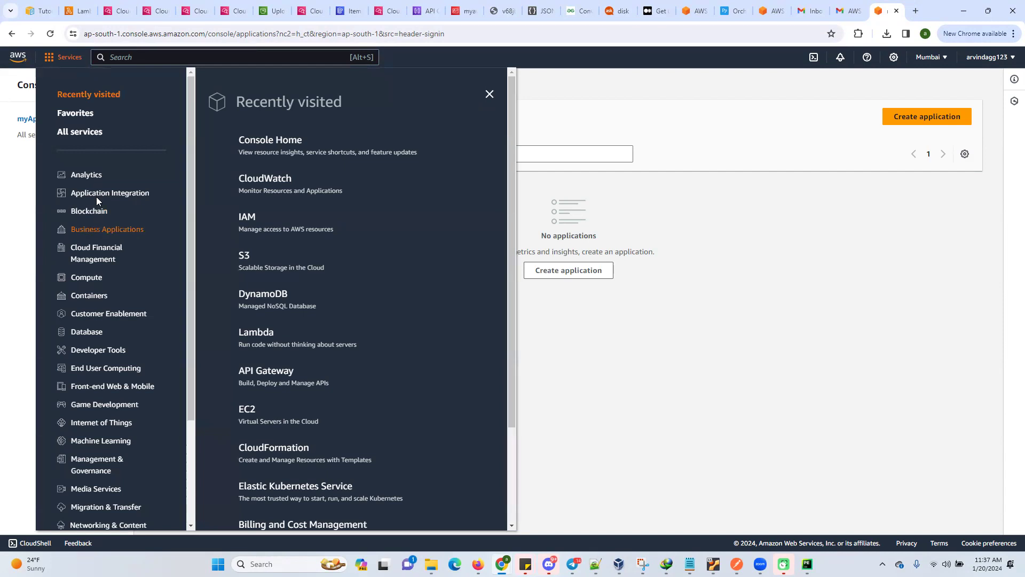
# Browse the Analytics services list, from Data Pipeline down to Amazon Redshift
pyautogui.scroll(-3, 91, 240)
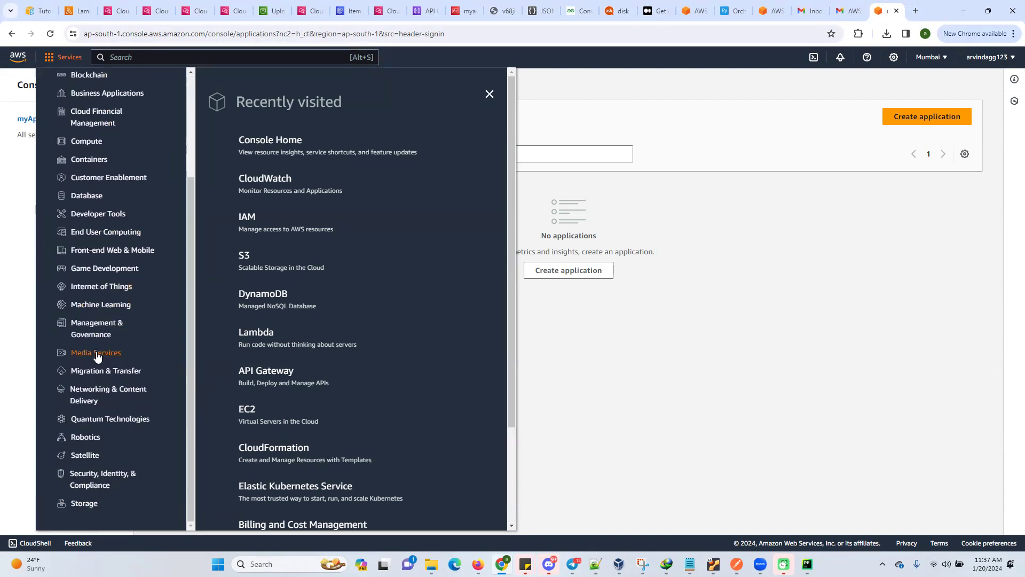
pyautogui.scroll(3, 101, 395)
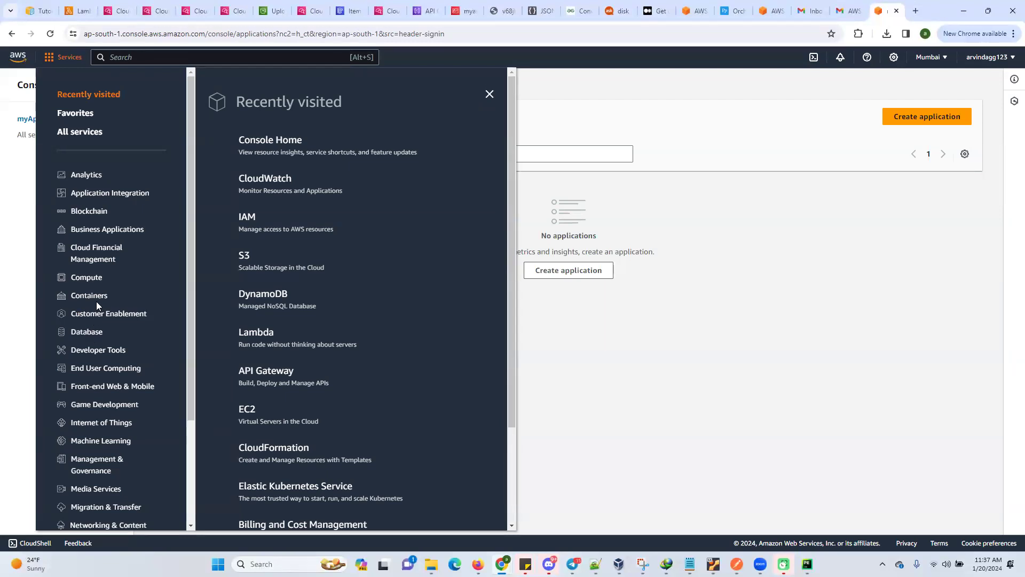
pyautogui.click(86, 174)
pyautogui.scroll(1, 282, 305)
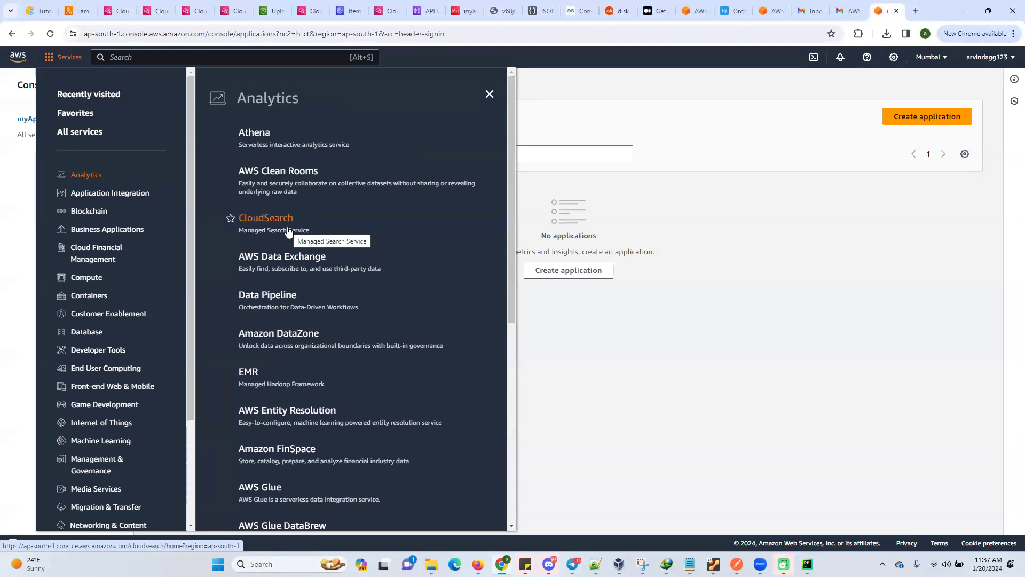
pyautogui.scroll(-3, 289, 229)
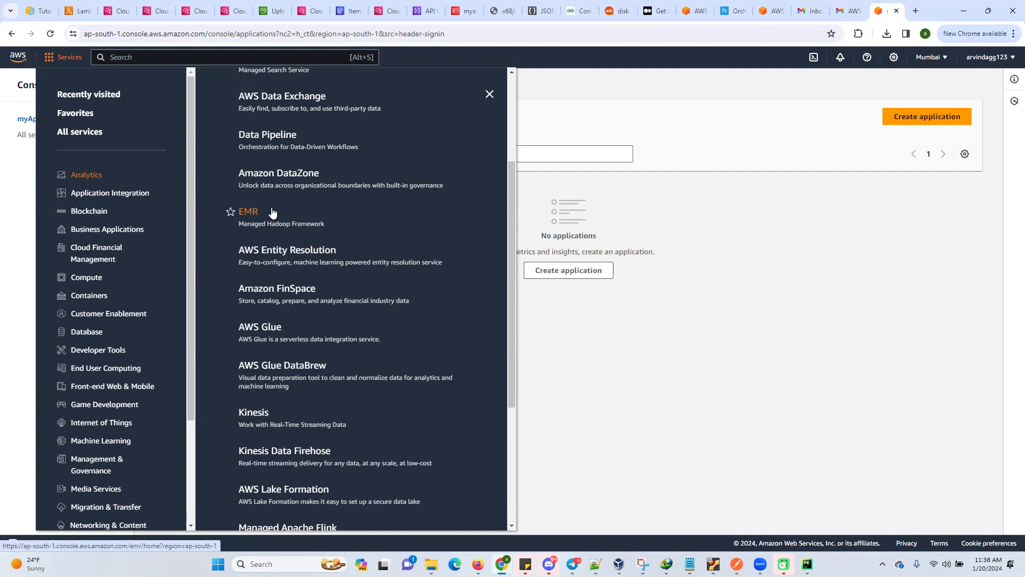
pyautogui.scroll(3, 275, 156)
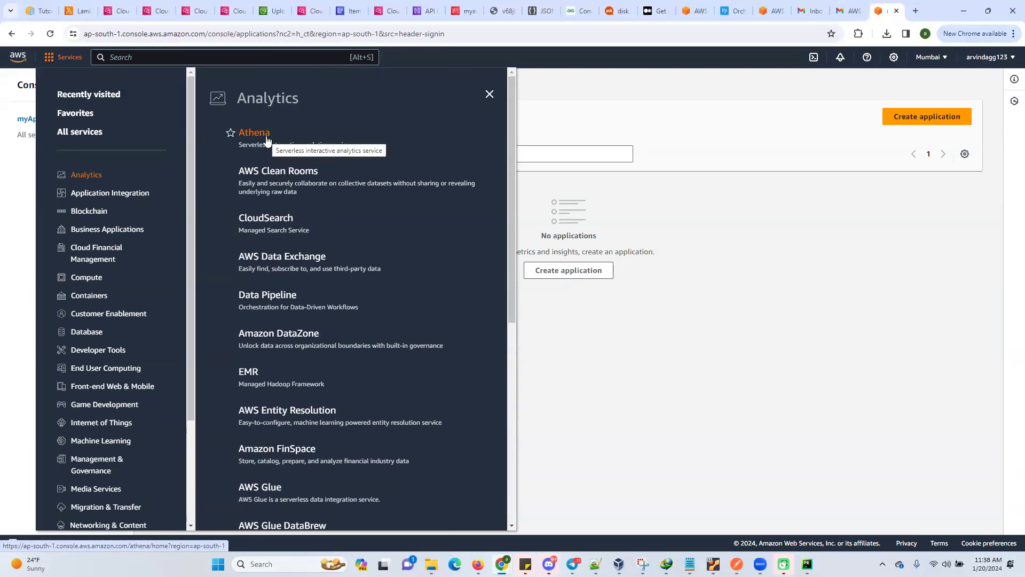
pyautogui.scroll(-4, 303, 382)
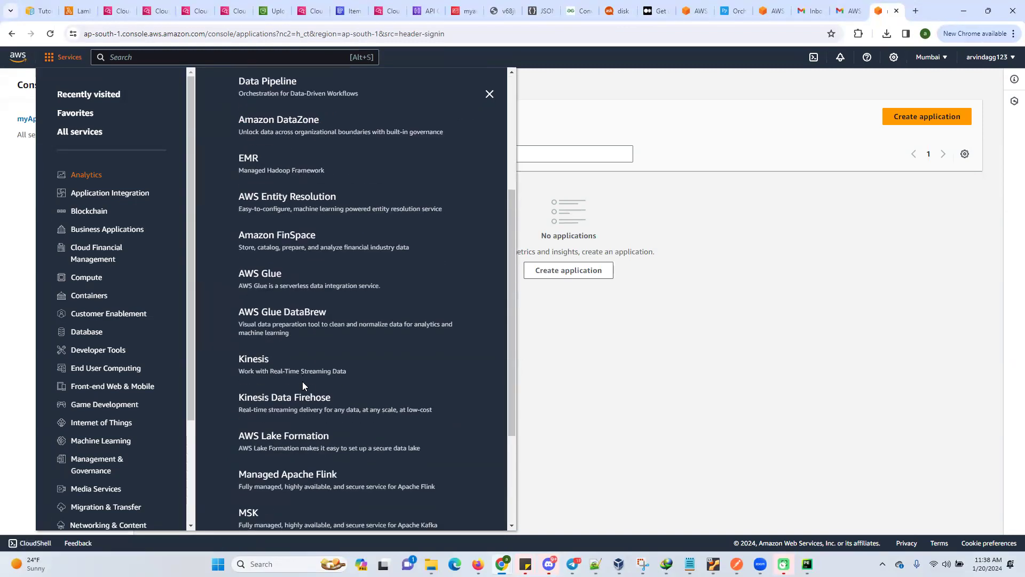
pyautogui.scroll(-3, 302, 381)
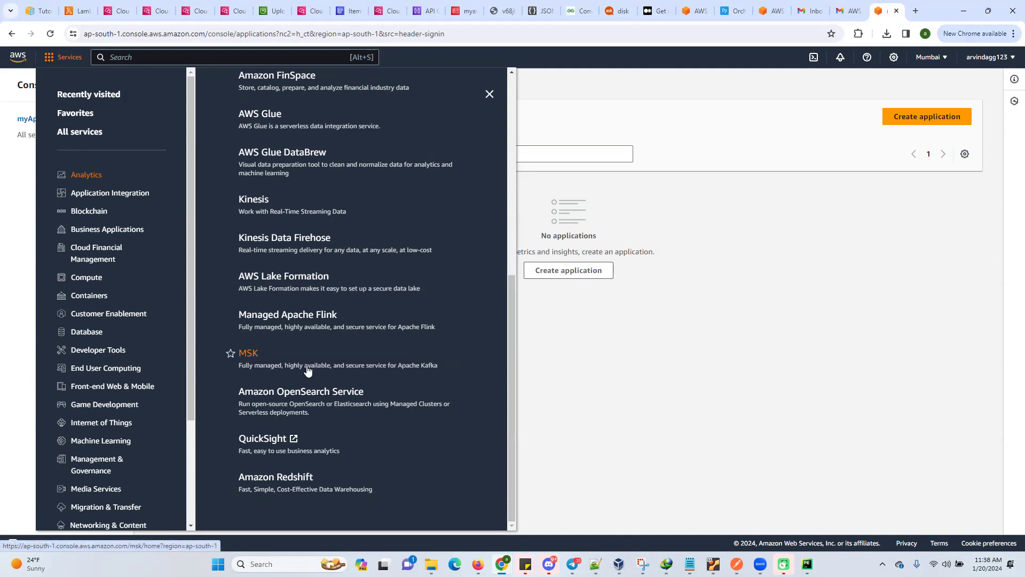
pyautogui.click(167, 56)
# Try console searches for 'mwaa', 'document', 'elasticsear' and 'cassandra'
pyautogui.write('mwaa')
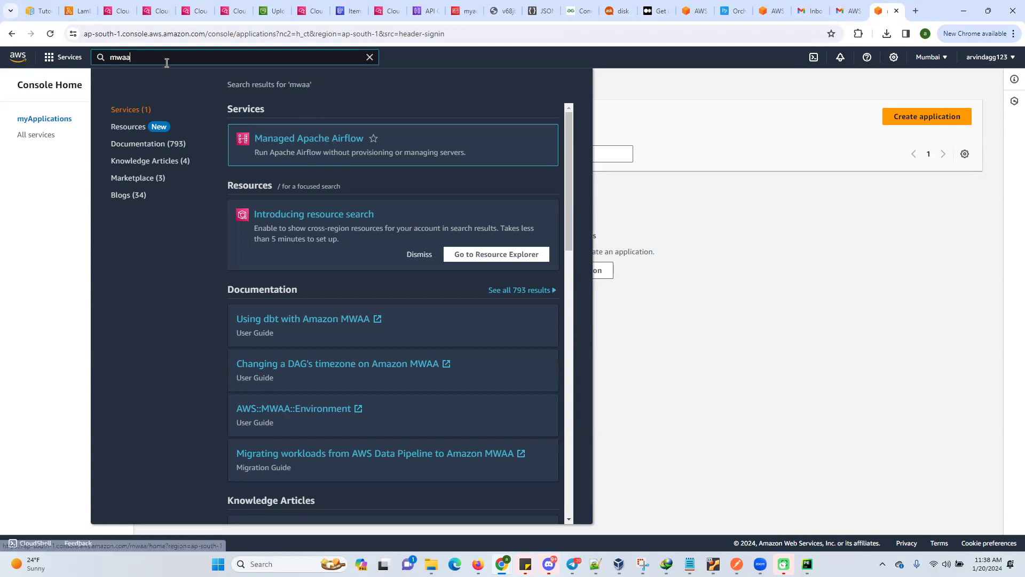
pyautogui.press('Escape')
pyautogui.write('document')
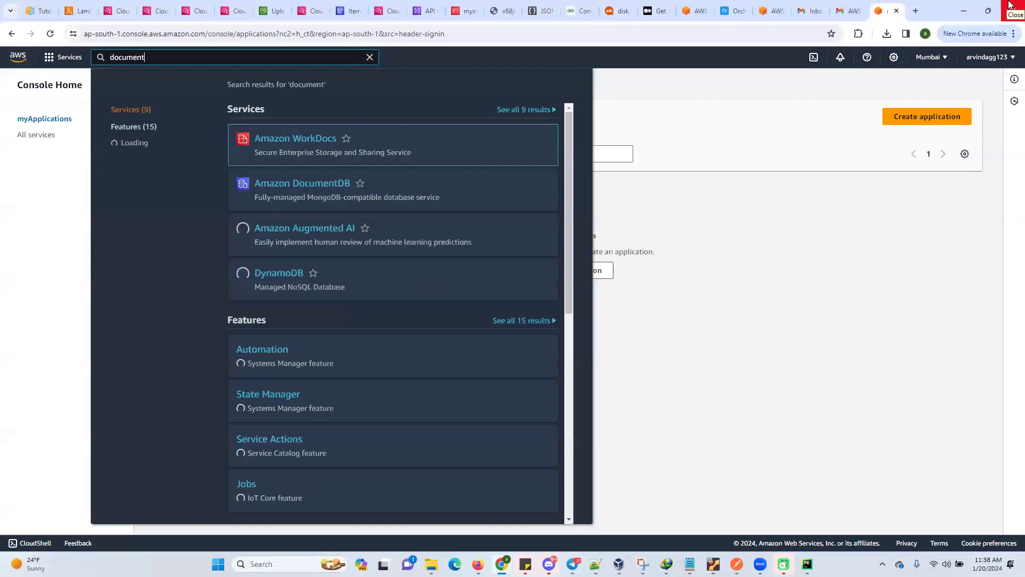
pyautogui.moveTo(309, 186)
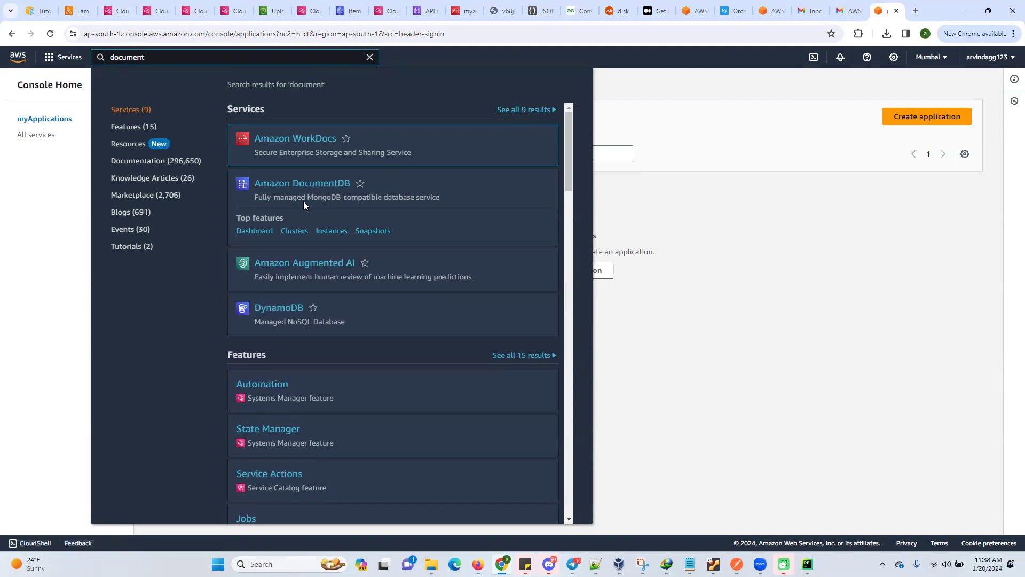
pyautogui.doubleClick(162, 61)
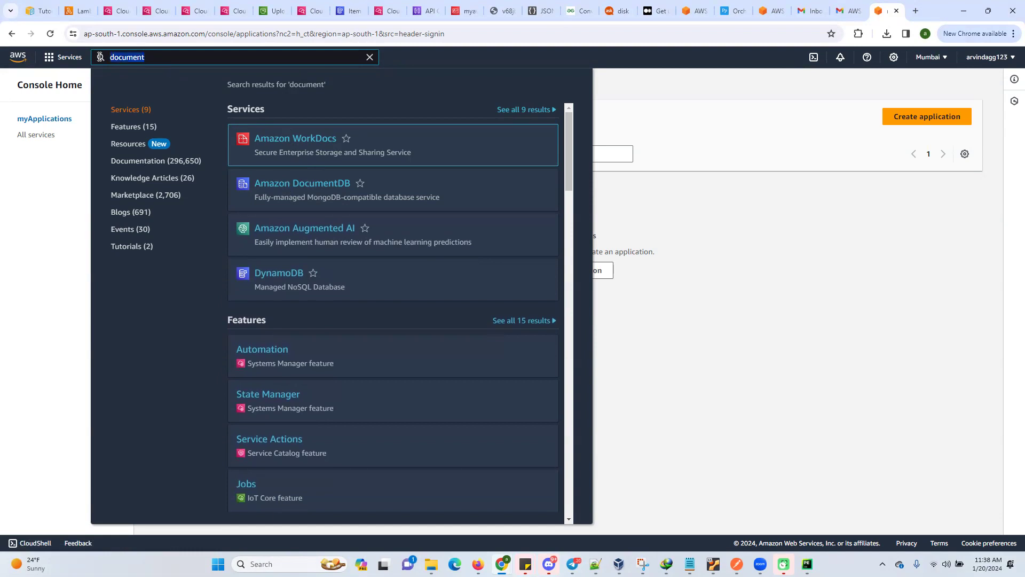
pyautogui.write('elastic')
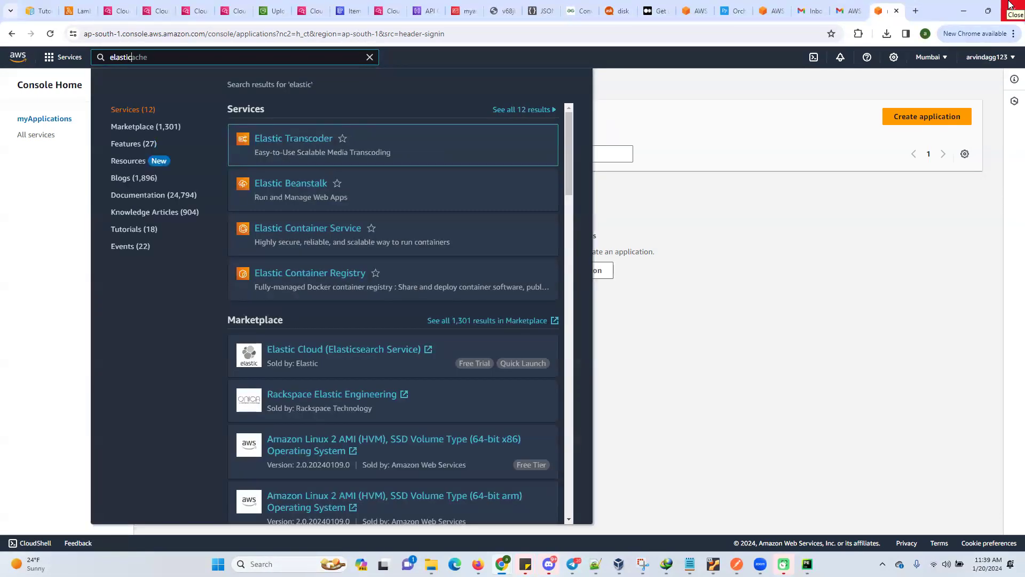
pyautogui.write('sear')
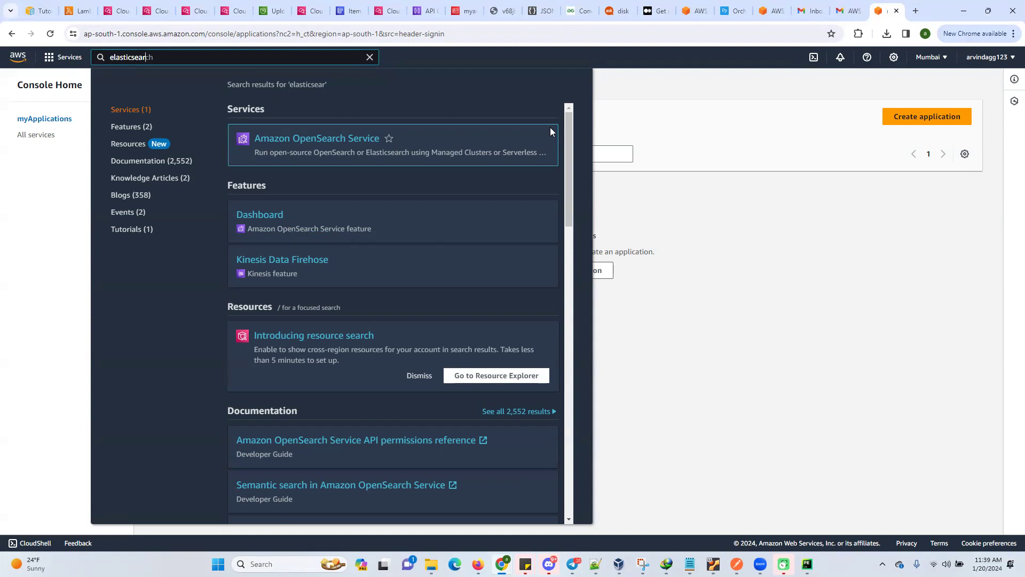
pyautogui.moveTo(395, 135)
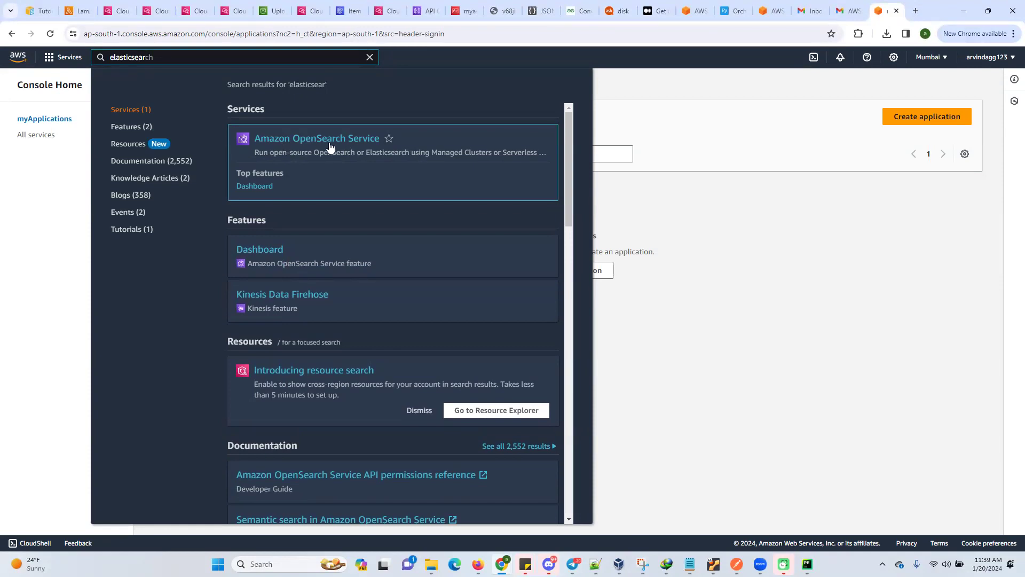
pyautogui.click(75, 68)
pyautogui.write('cas')
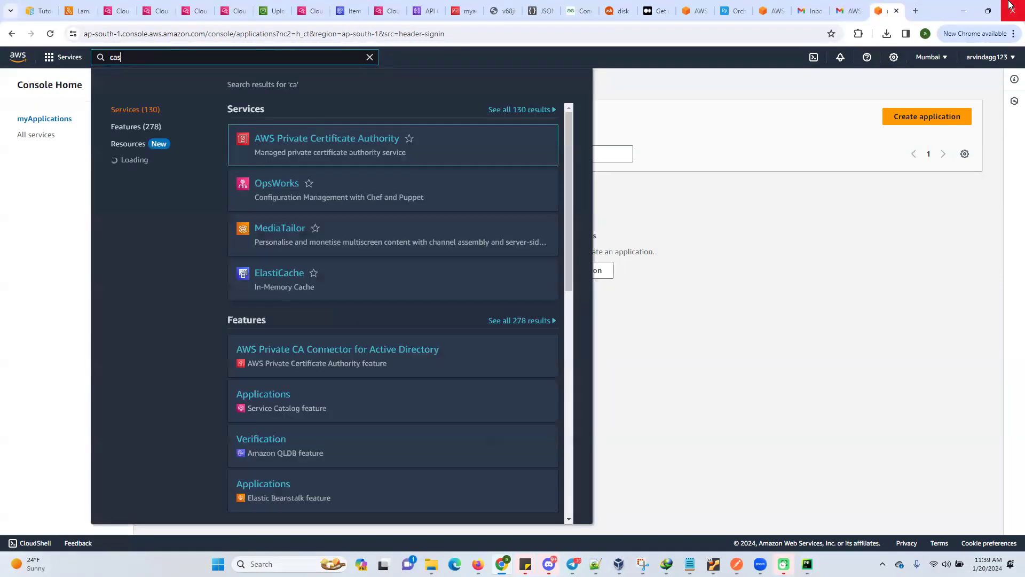
pyautogui.write('sandra')
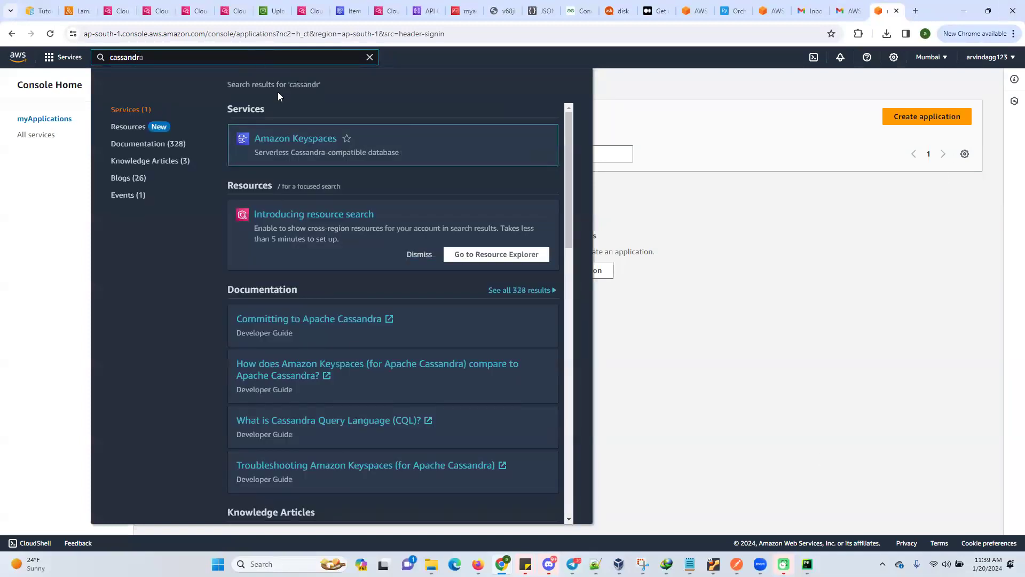
pyautogui.moveTo(305, 145)
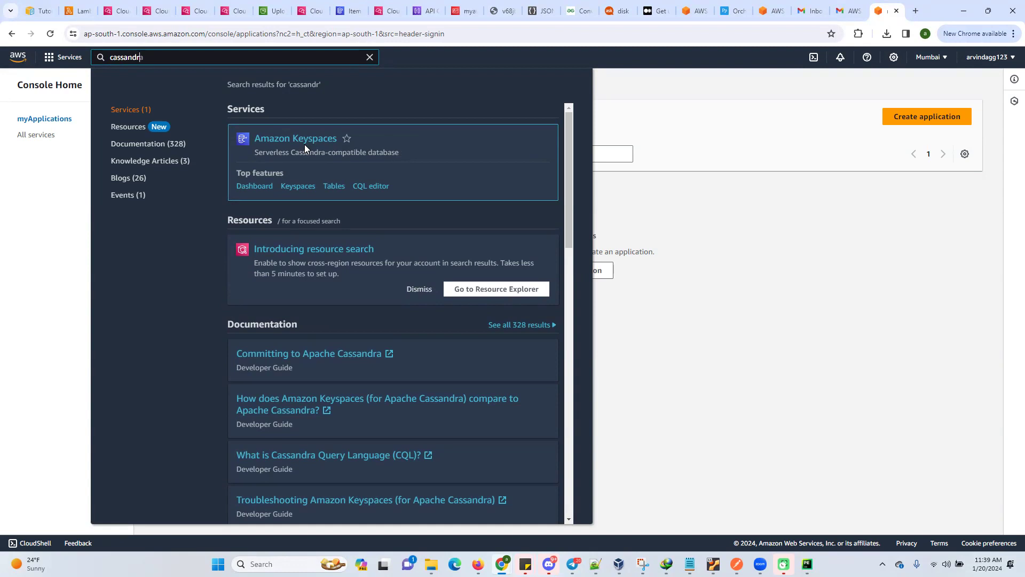
pyautogui.moveTo(155, 56); pyautogui.dragTo(88, 60)
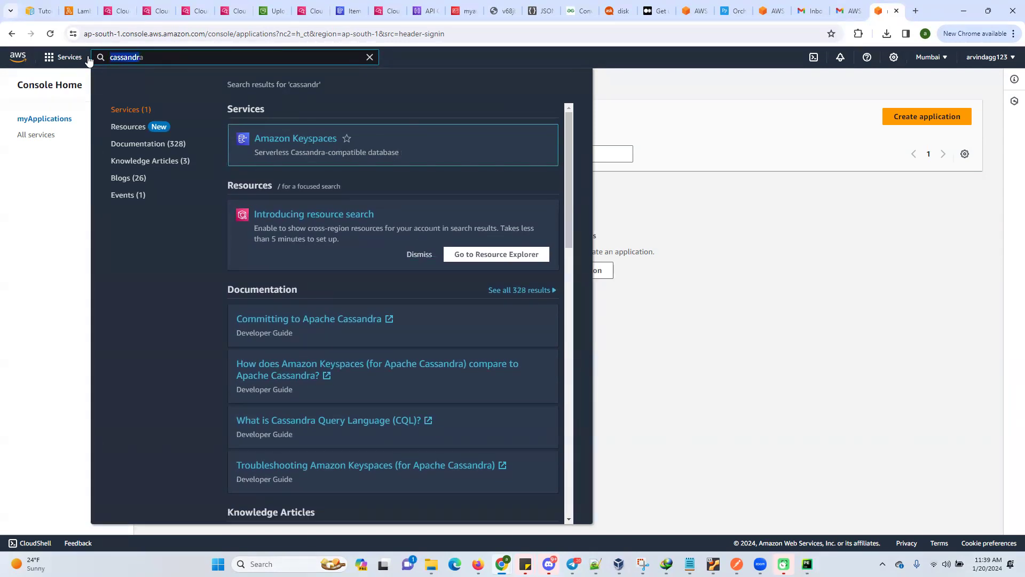
pyautogui.press('Escape')
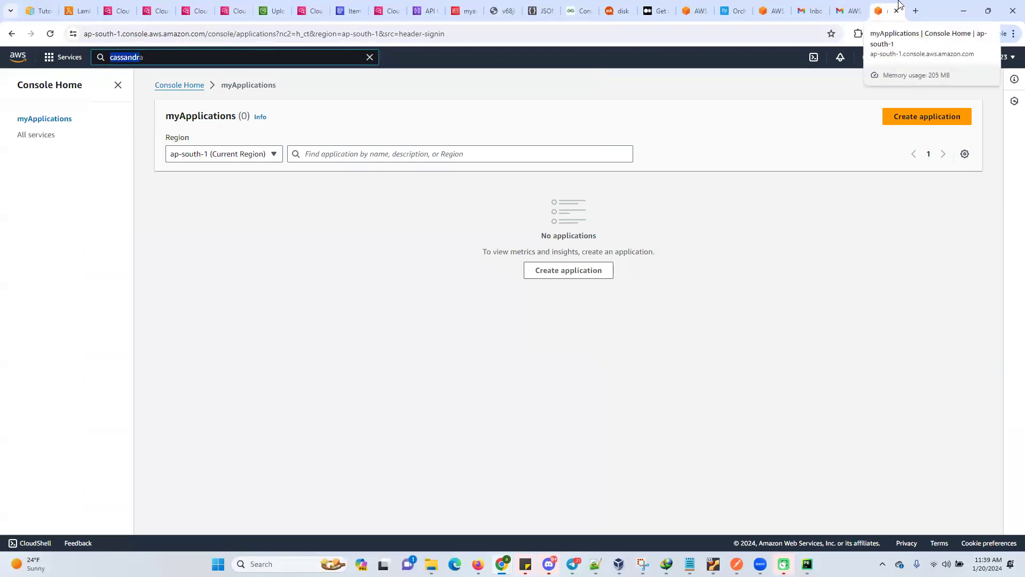
# Search 'ec2' and open the EC2 Dashboard for Asia Pacific (Mumbai)
pyautogui.write('ec')
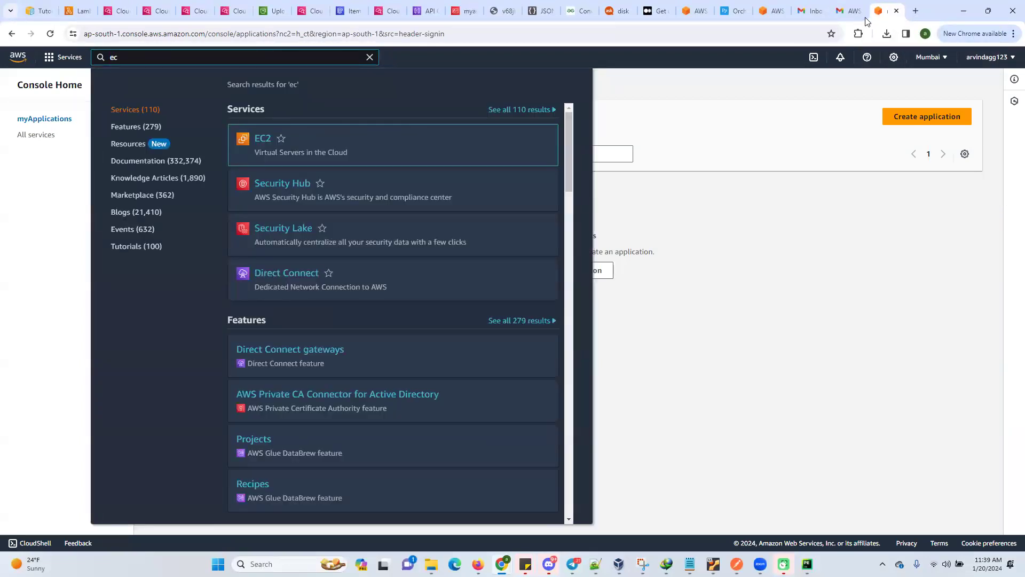
pyautogui.moveTo(341, 146)
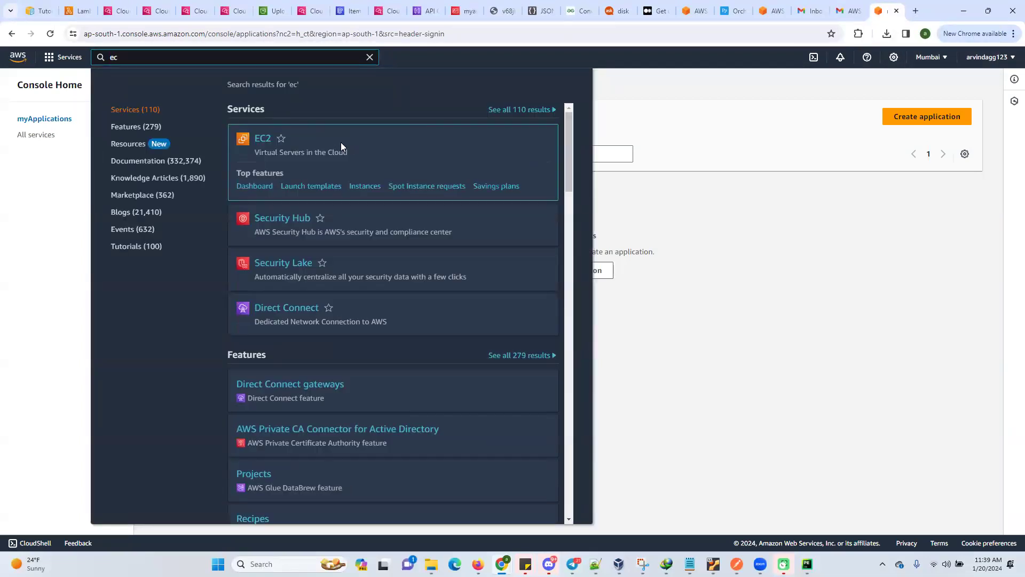
pyautogui.click(268, 143)
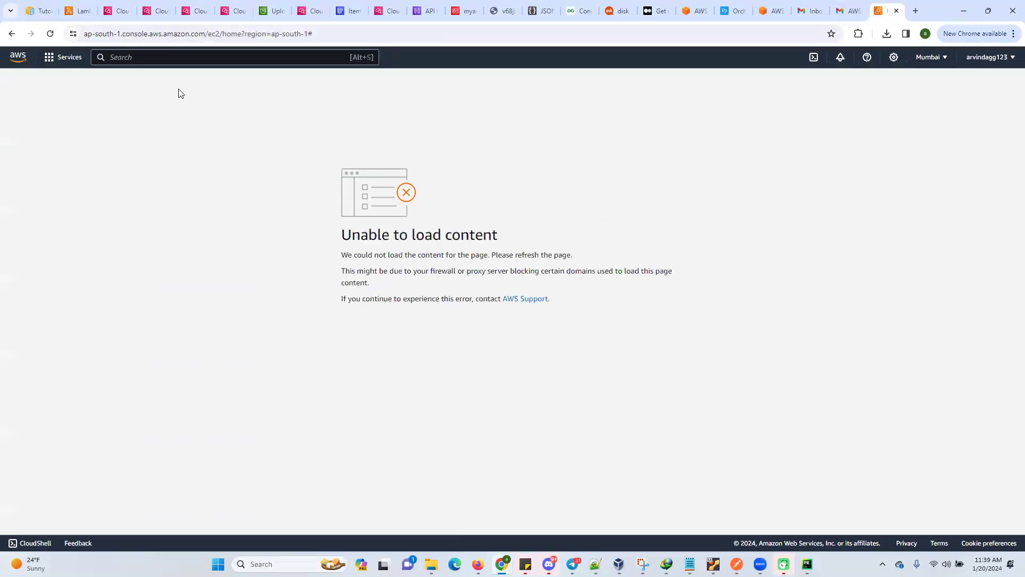
pyautogui.click(137, 60)
pyautogui.write('ec2')
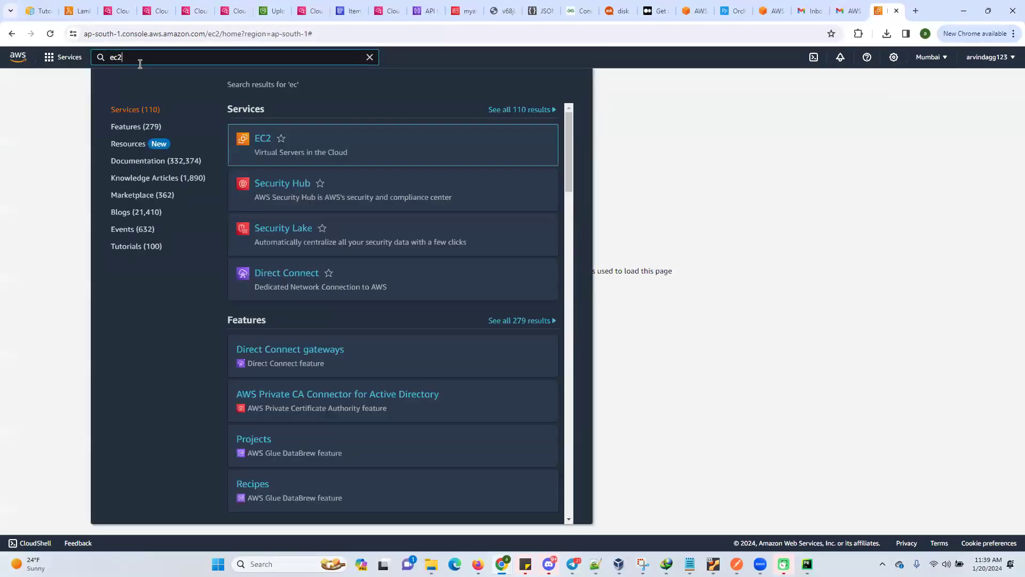
pyautogui.click(263, 140)
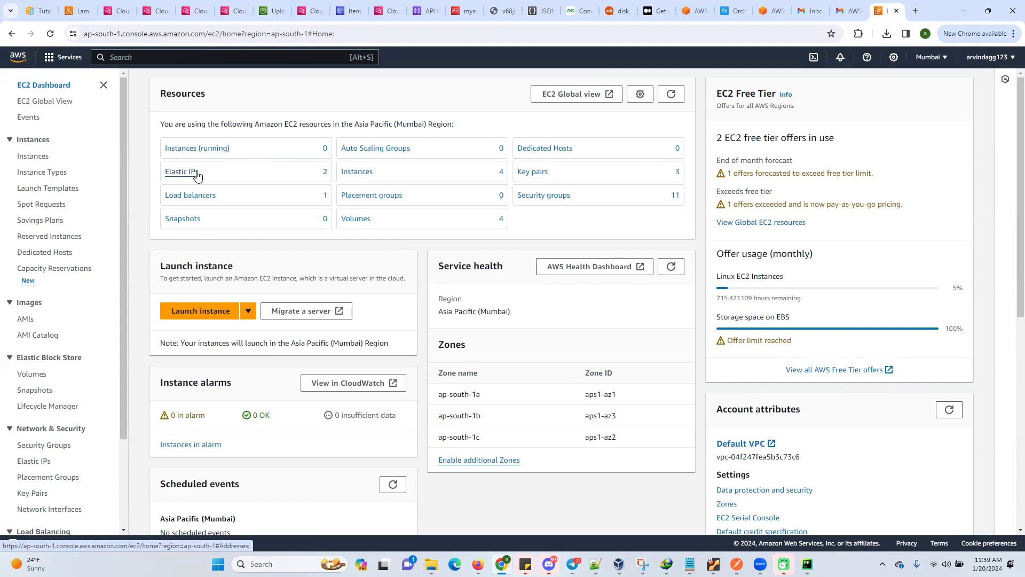
# List all four stopped instances by removing the 'Instance state = running' filter
pyautogui.click(207, 150)
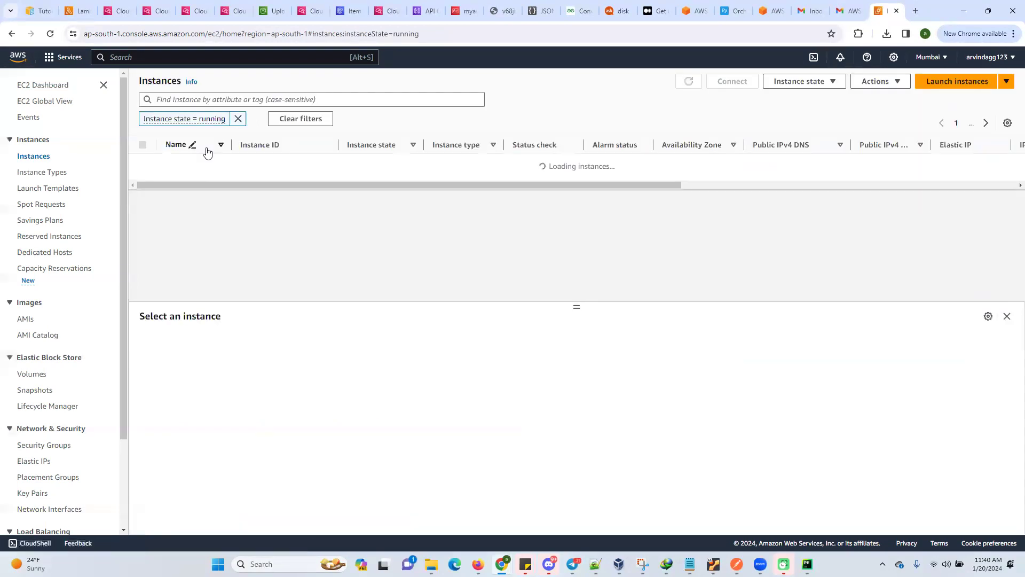
pyautogui.click(236, 121)
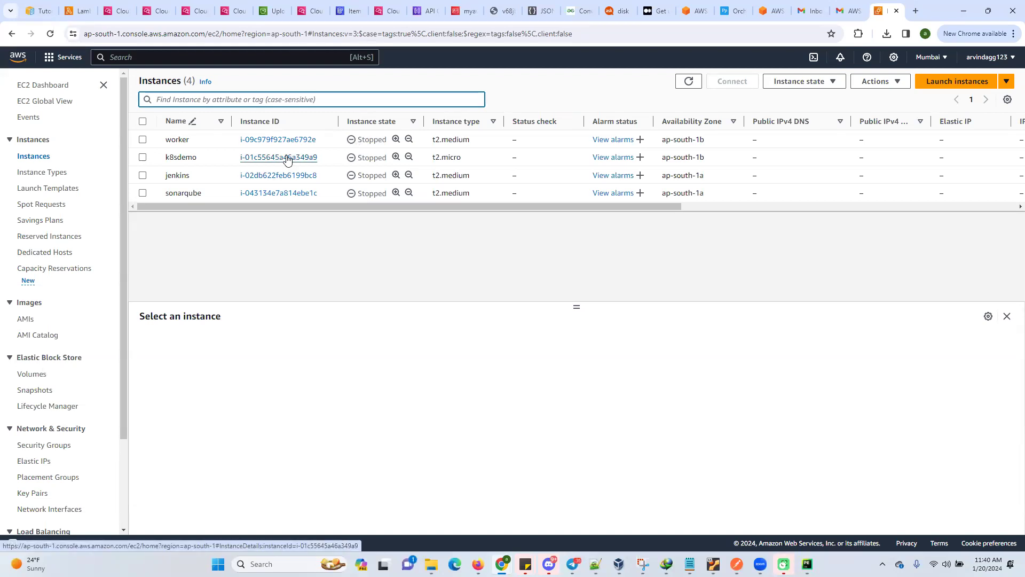
pyautogui.click(915, 11)
# Search 'aws free tier' and view Amazon EC2's 750 hours per month for 12 months
pyautogui.write('aws')
pyautogui.moveTo(994, 7)
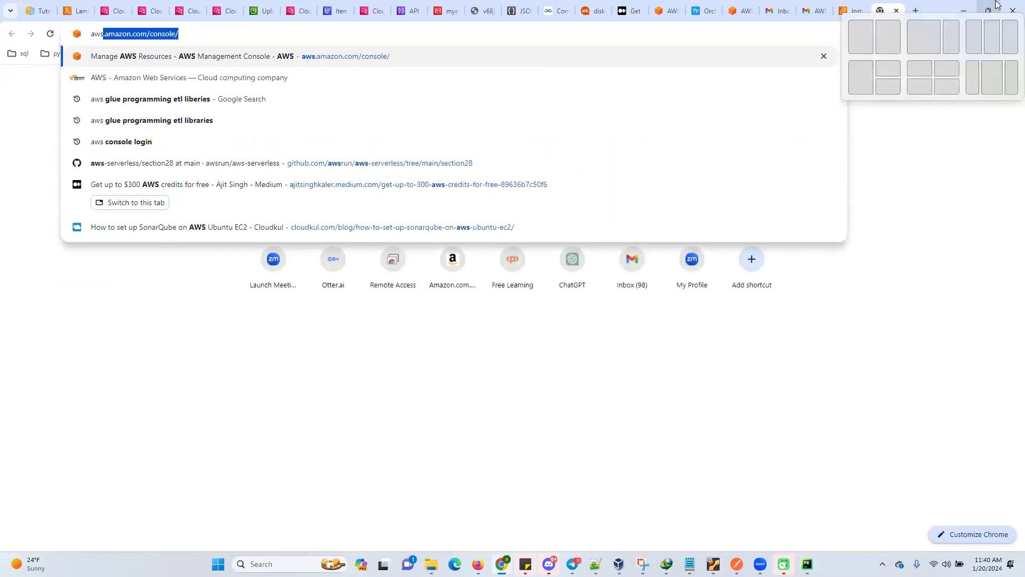
pyautogui.write('free')
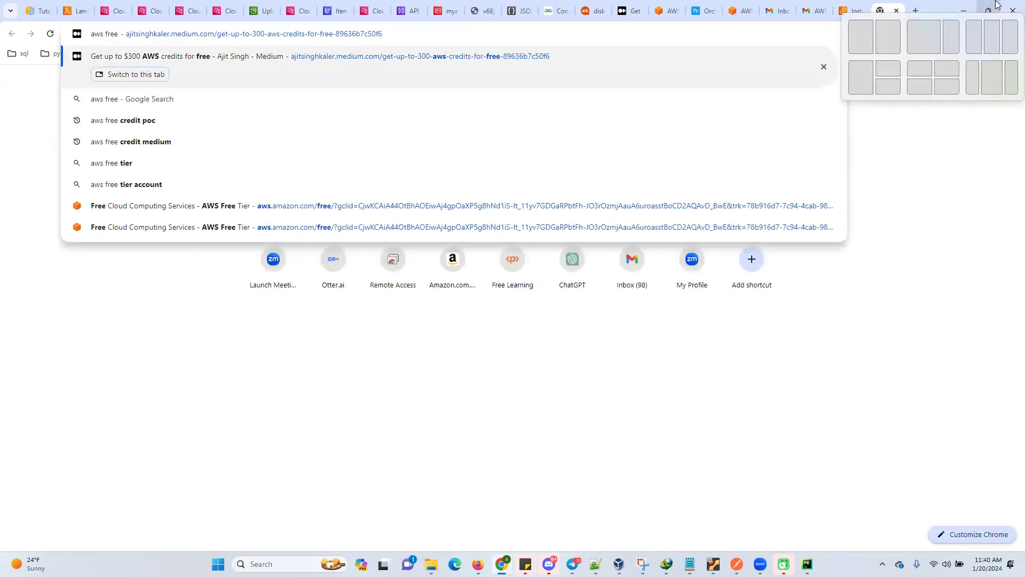
pyautogui.write(' tier')
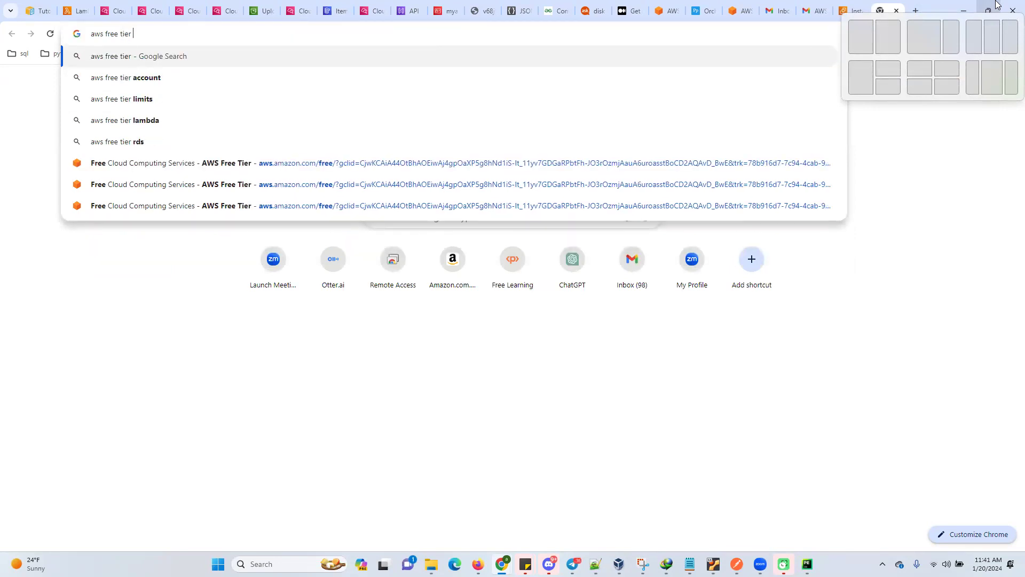
pyautogui.click(240, 162)
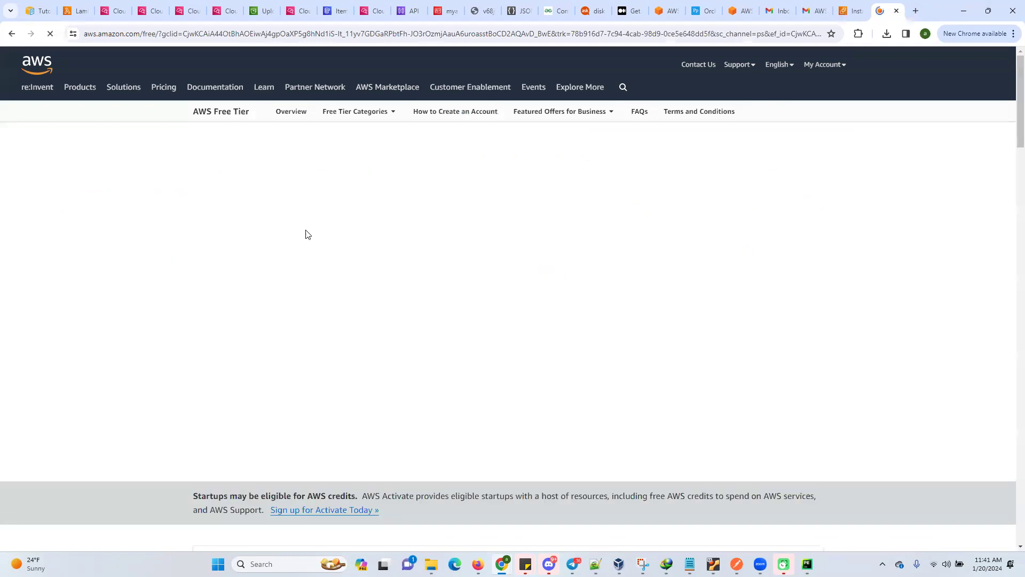
pyautogui.scroll(-10, 312, 345)
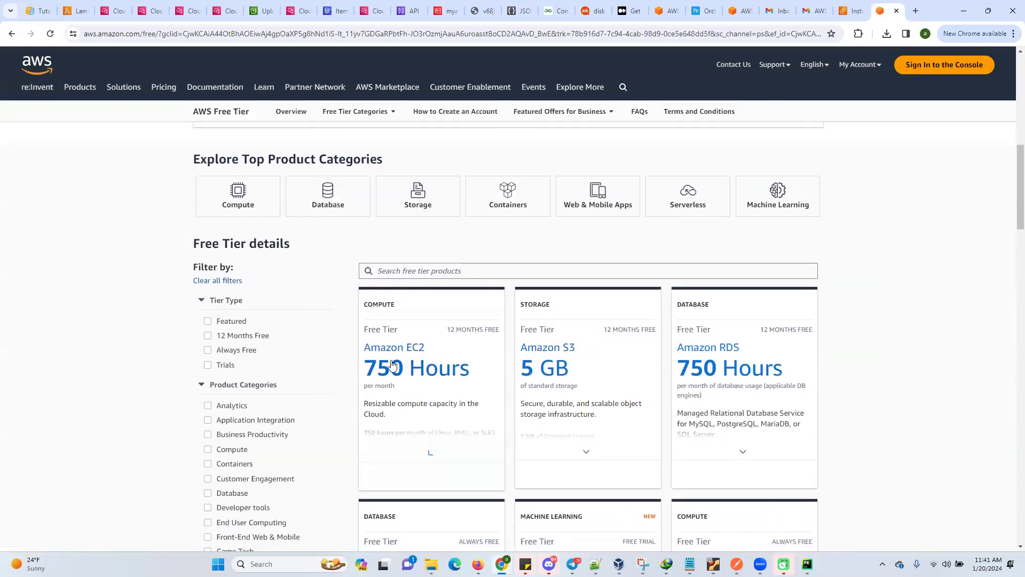
pyautogui.scroll(-5, 394, 363)
pyautogui.scroll(4, 397, 273)
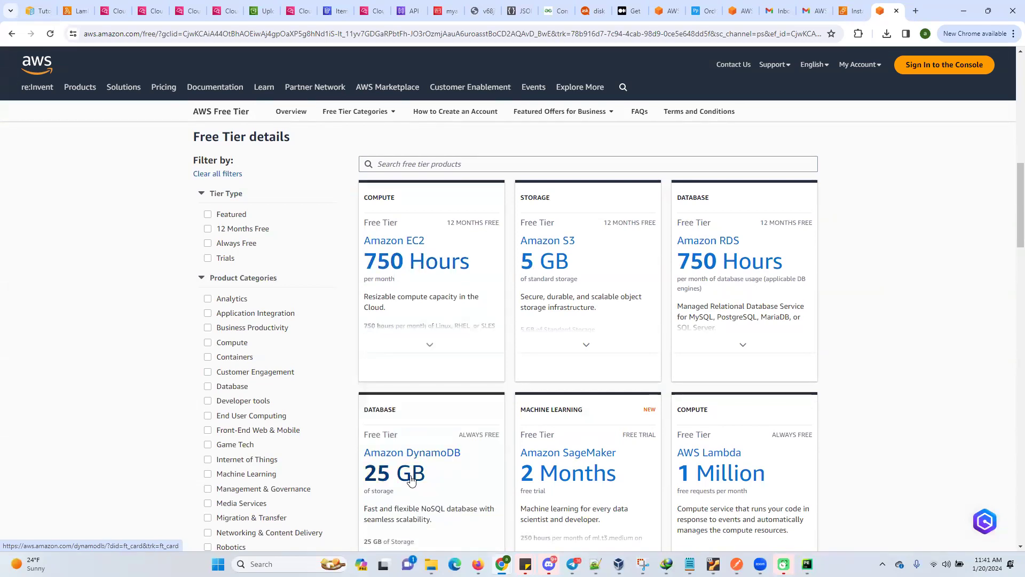
pyautogui.click(430, 346)
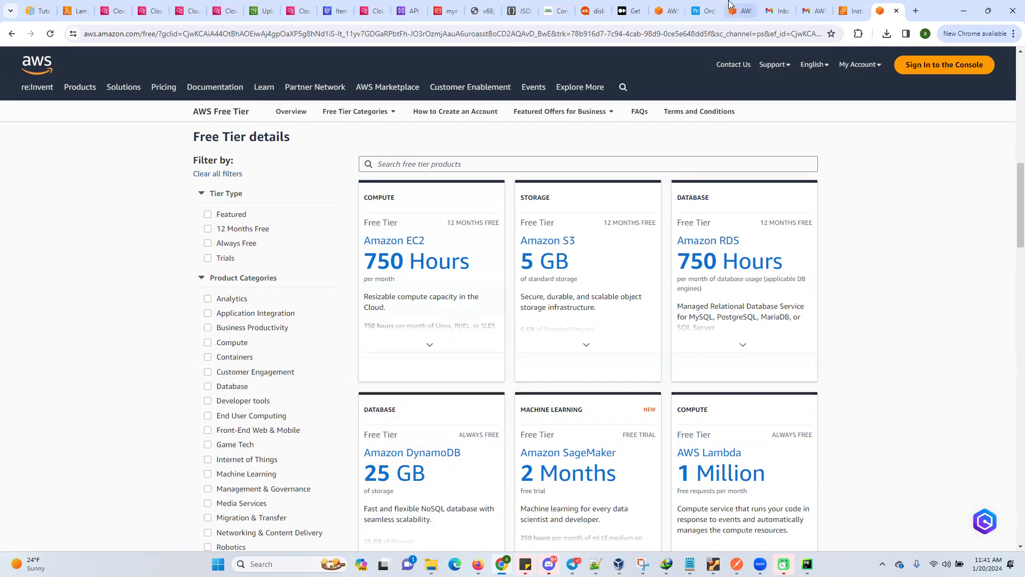
pyautogui.click(852, 11)
# Start a new instance named myec2instance123 and scroll to Application and OS Images
pyautogui.click(451, 246)
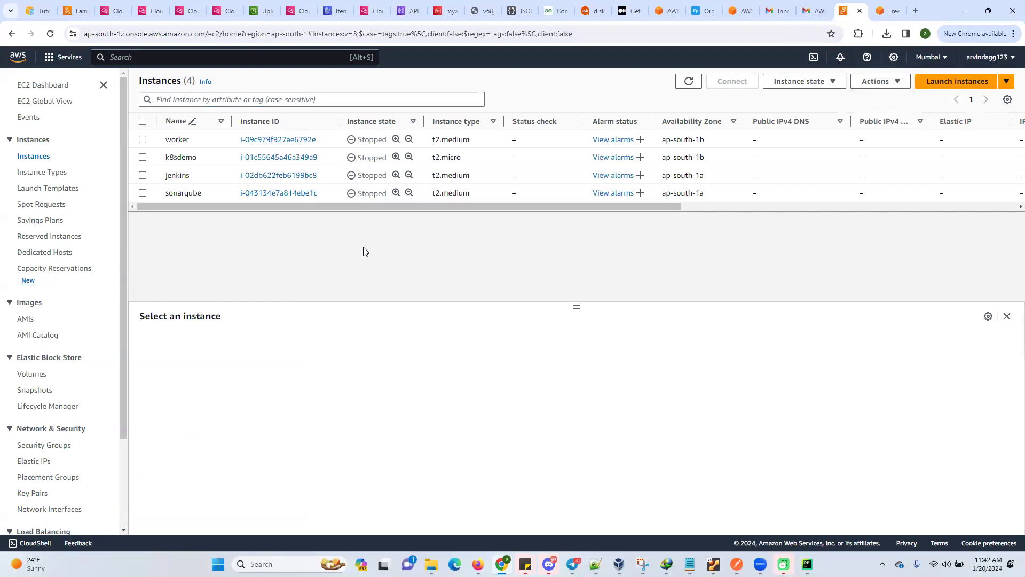
pyautogui.click(954, 85)
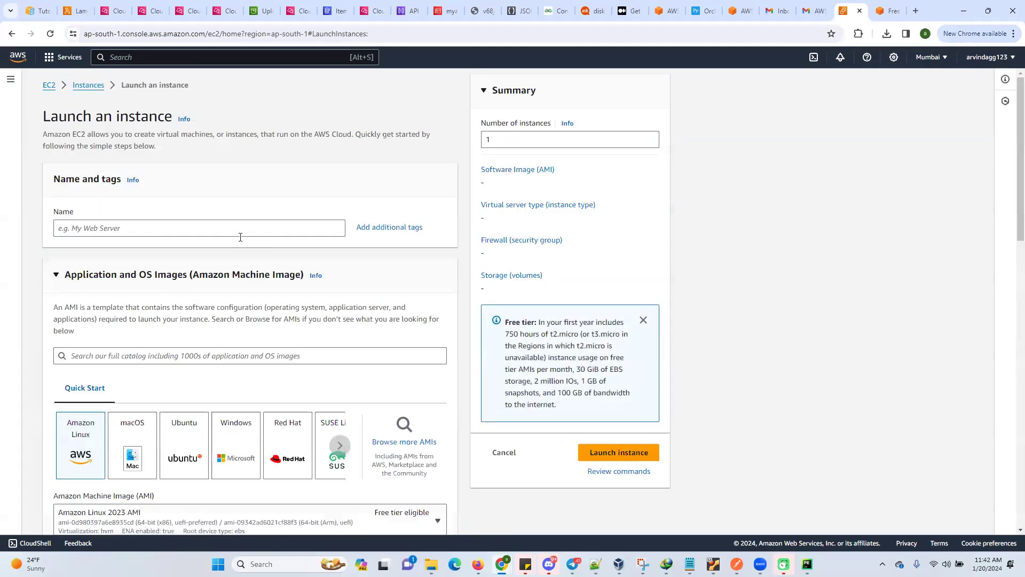
pyautogui.click(239, 231)
pyautogui.write('myec2')
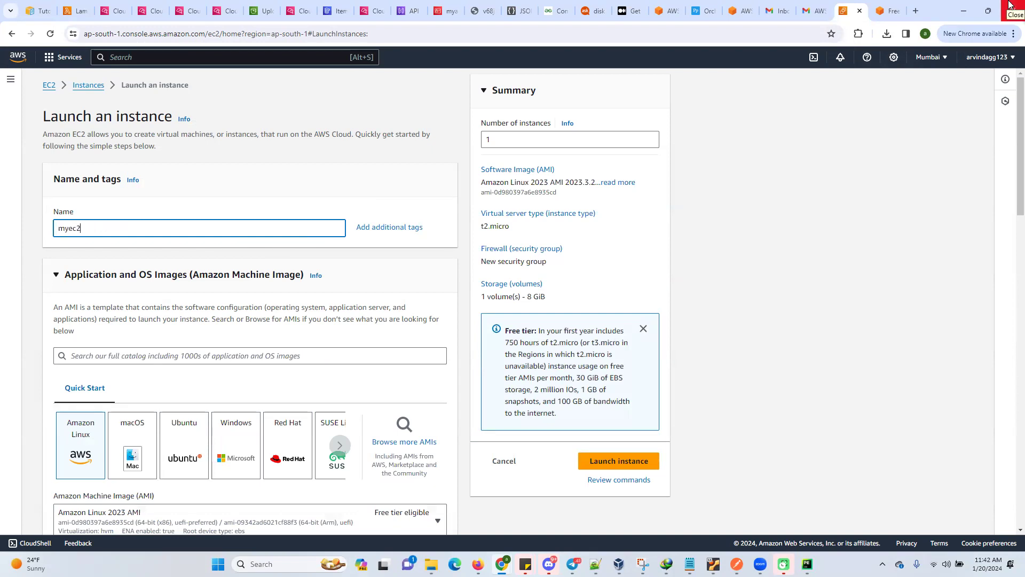
pyautogui.write('instance123')
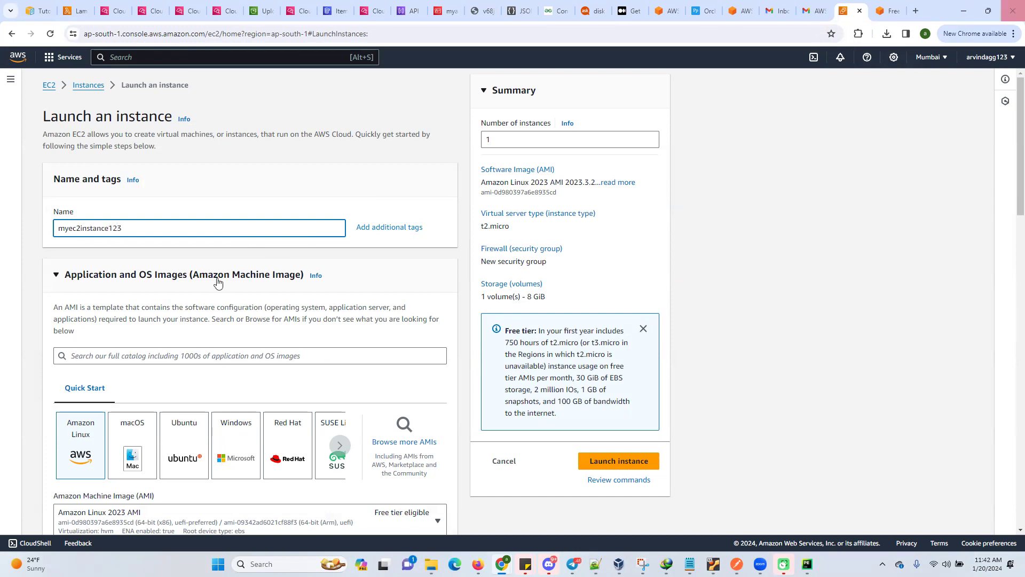
pyautogui.scroll(-2, 217, 282)
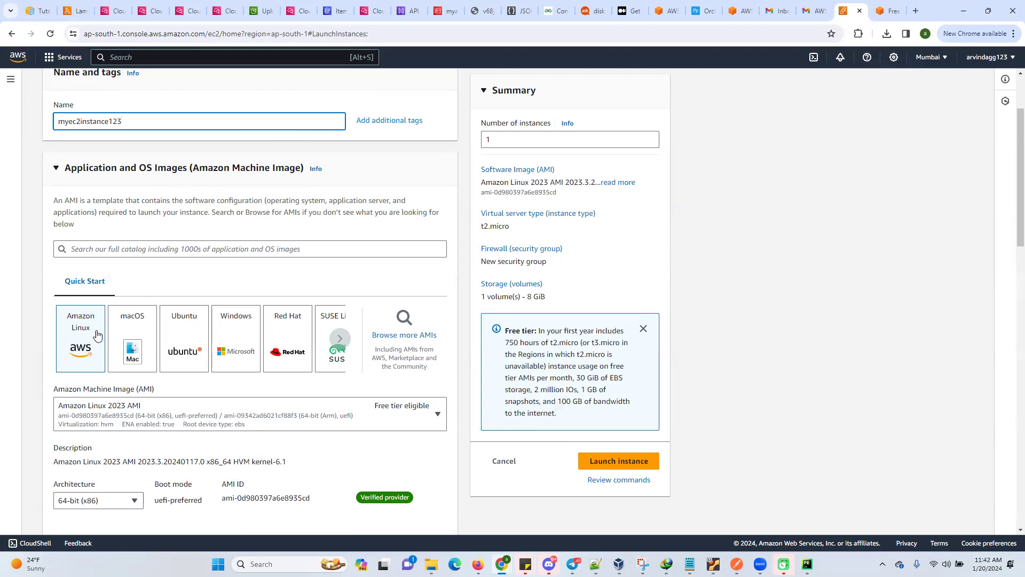
pyautogui.scroll(-2, 186, 342)
# Pick the Ubuntu Quick Start image and keep Ubuntu Server 22.04 LTS (HVM), SSD Volume Type
pyautogui.scroll(-1, 187, 342)
pyautogui.click(191, 243)
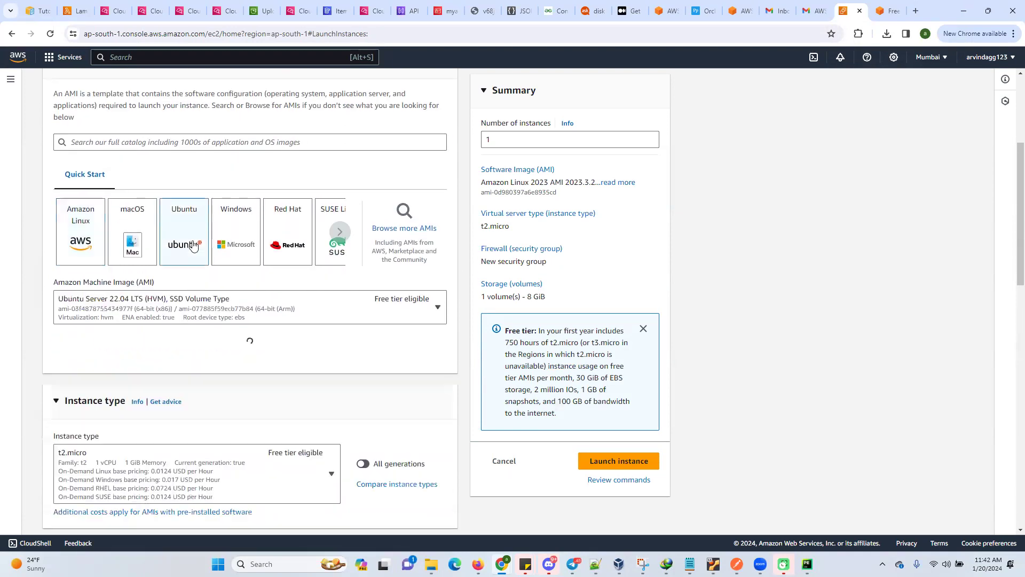
pyautogui.click(322, 314)
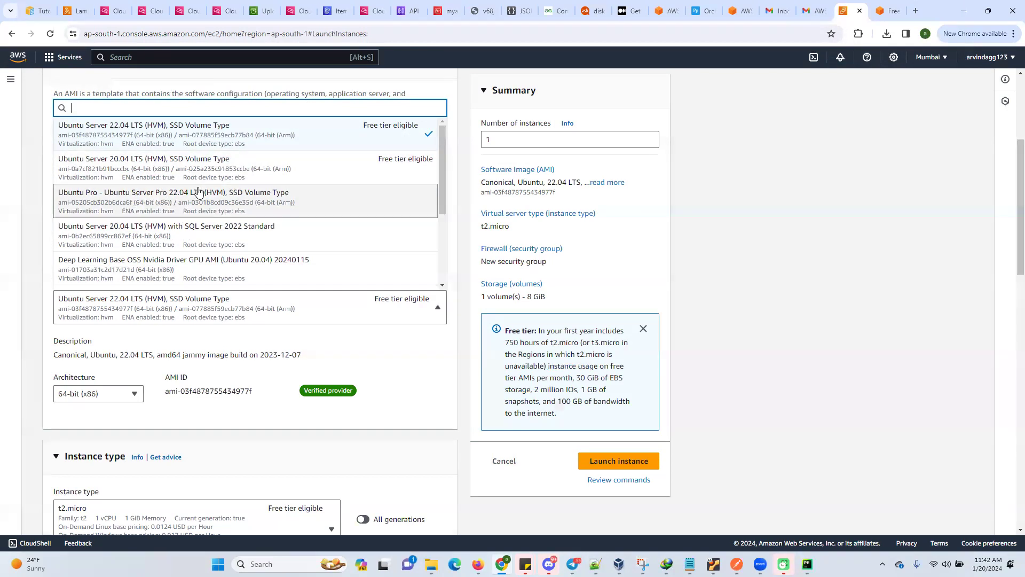
pyautogui.click(217, 138)
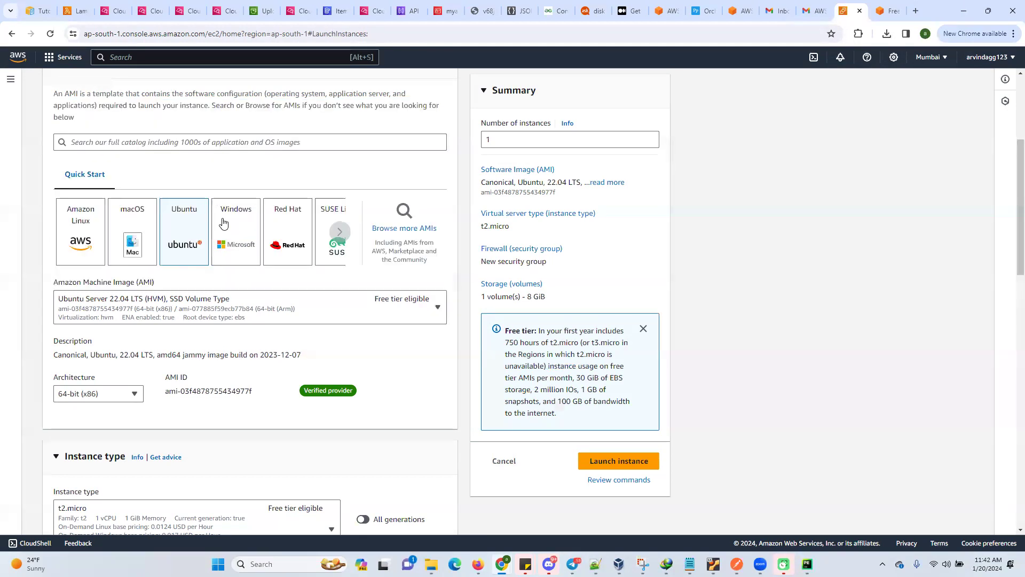
pyautogui.click(274, 310)
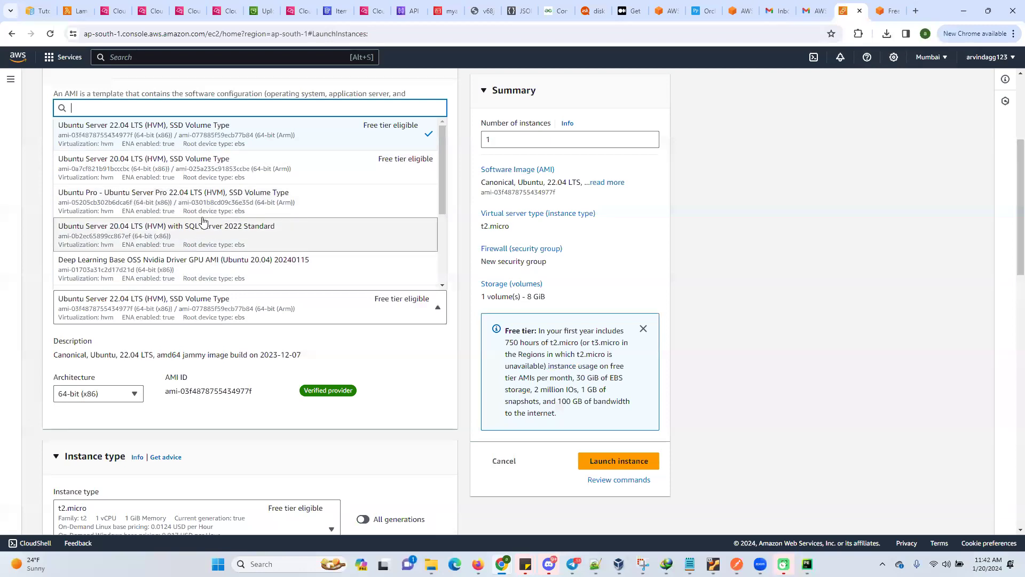
pyautogui.scroll(-1, 179, 253)
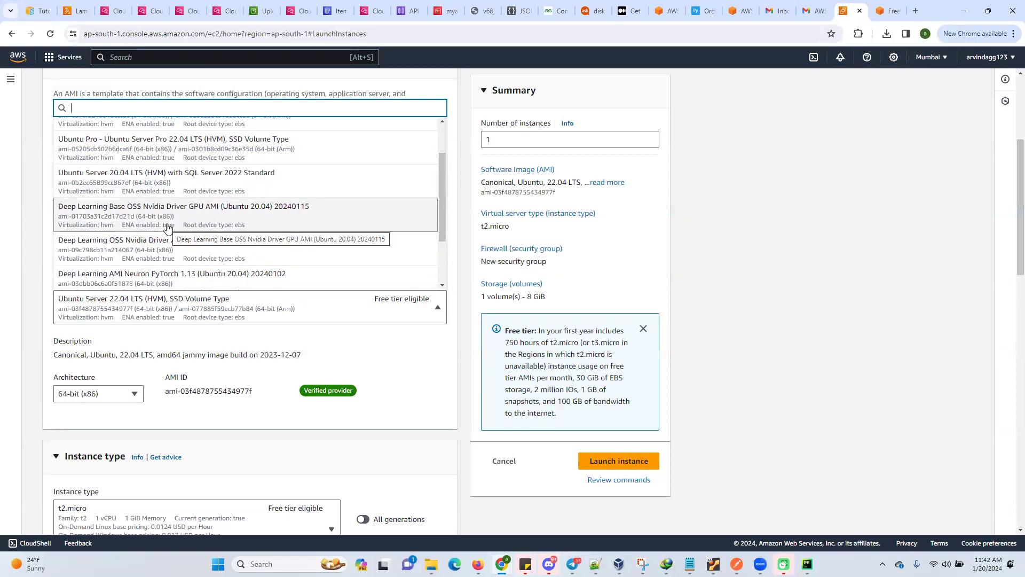
pyautogui.scroll(1, 163, 245)
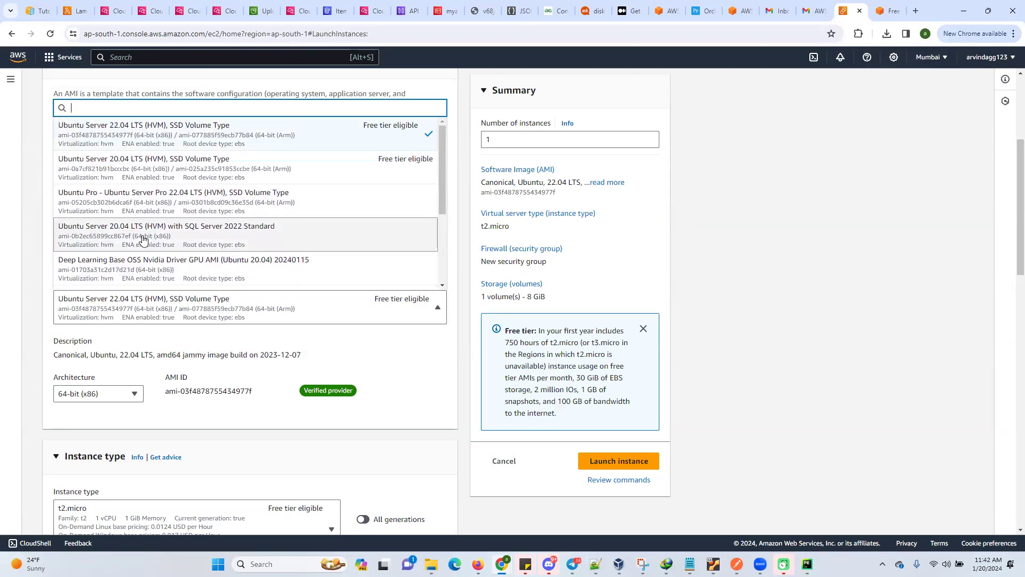
pyautogui.scroll(-1, 183, 258)
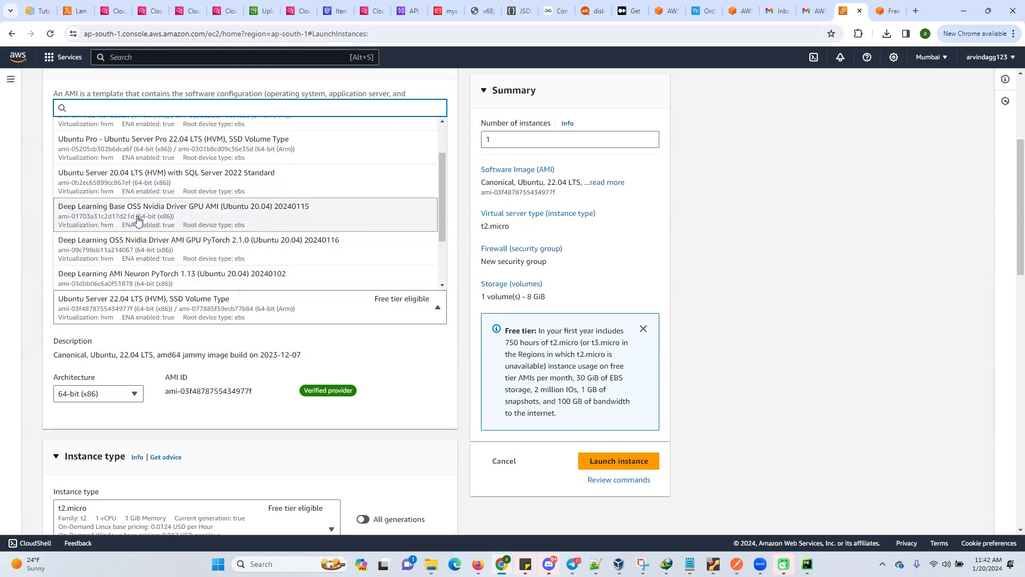
pyautogui.scroll(1, 153, 229)
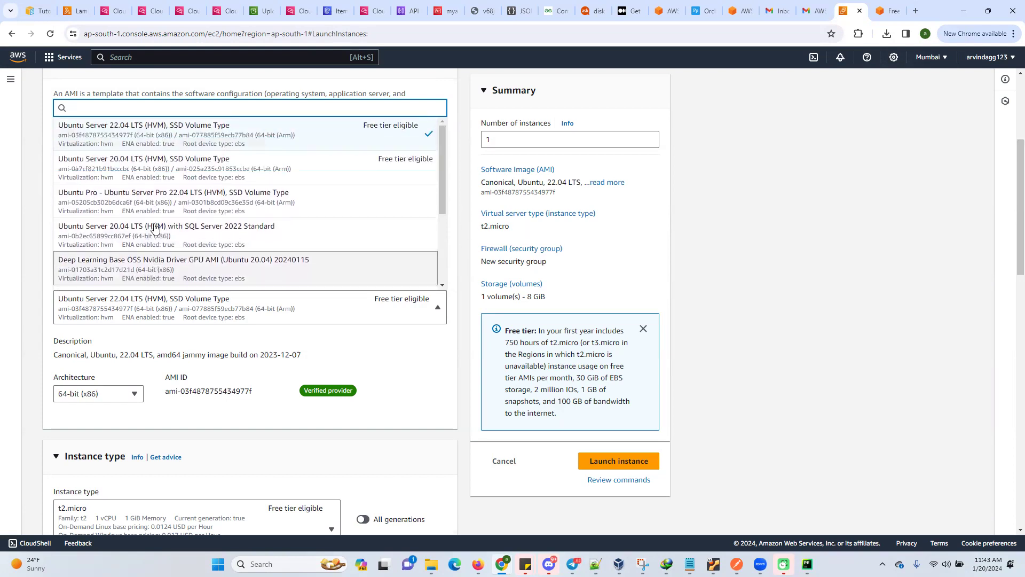
pyautogui.scroll(1, 201, 220)
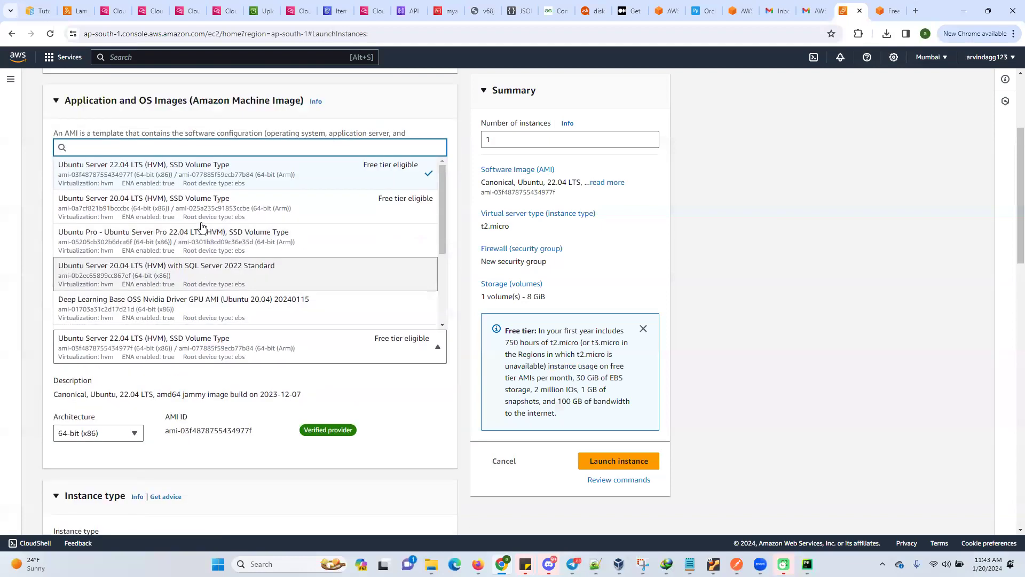
pyautogui.scroll(1, 202, 227)
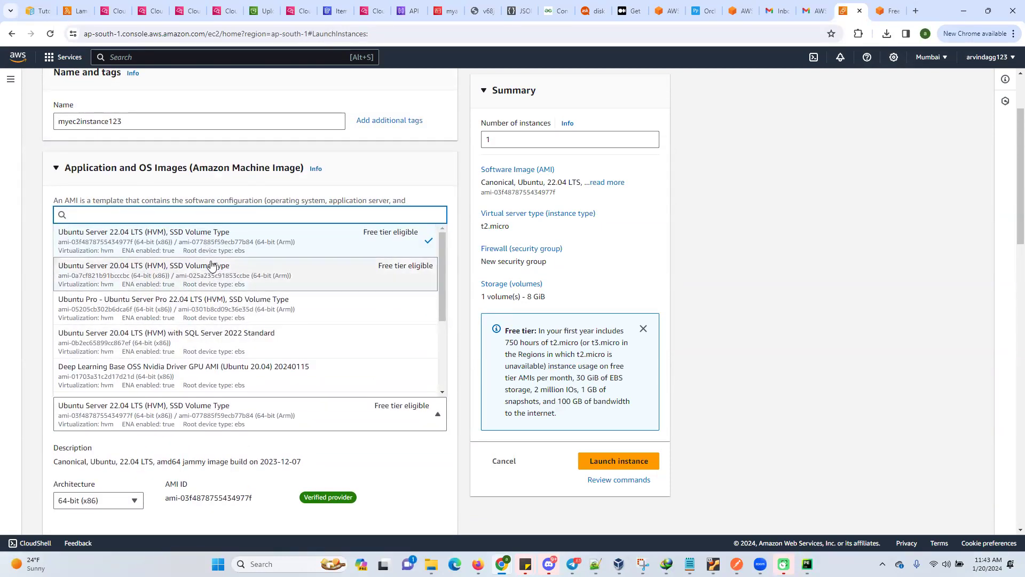
pyautogui.click(210, 254)
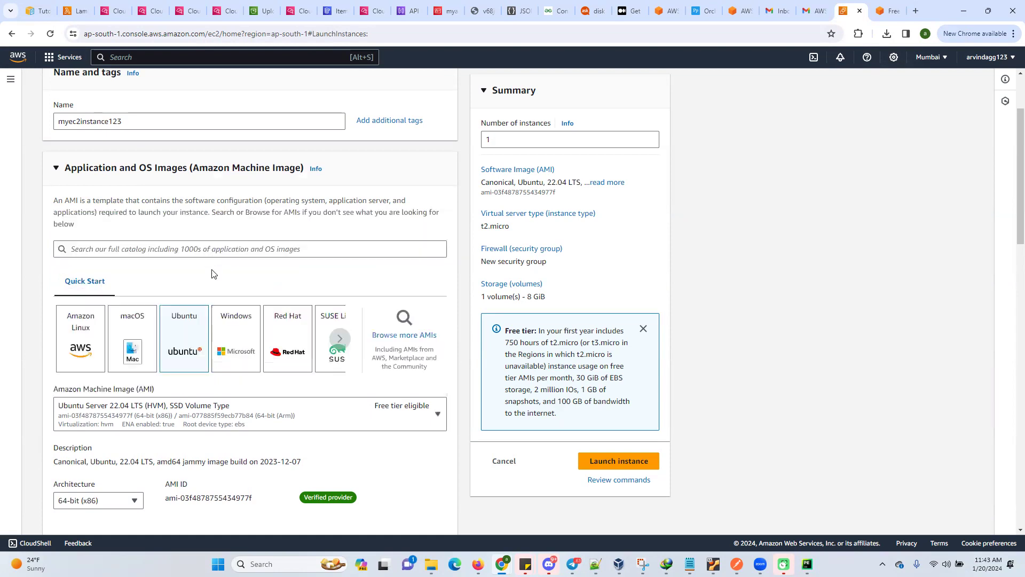
pyautogui.scroll(-3, 216, 313)
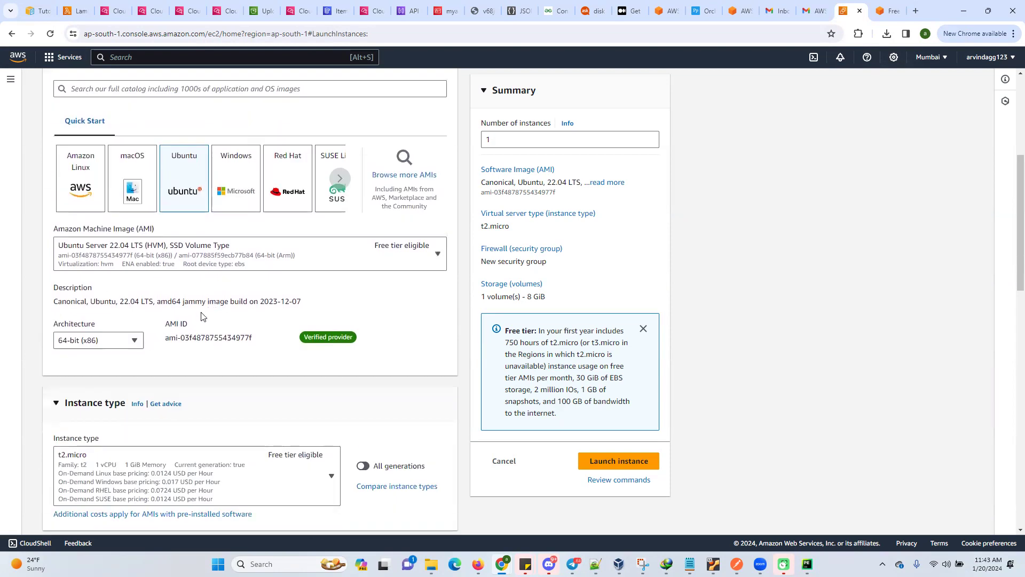
pyautogui.scroll(-2, 213, 313)
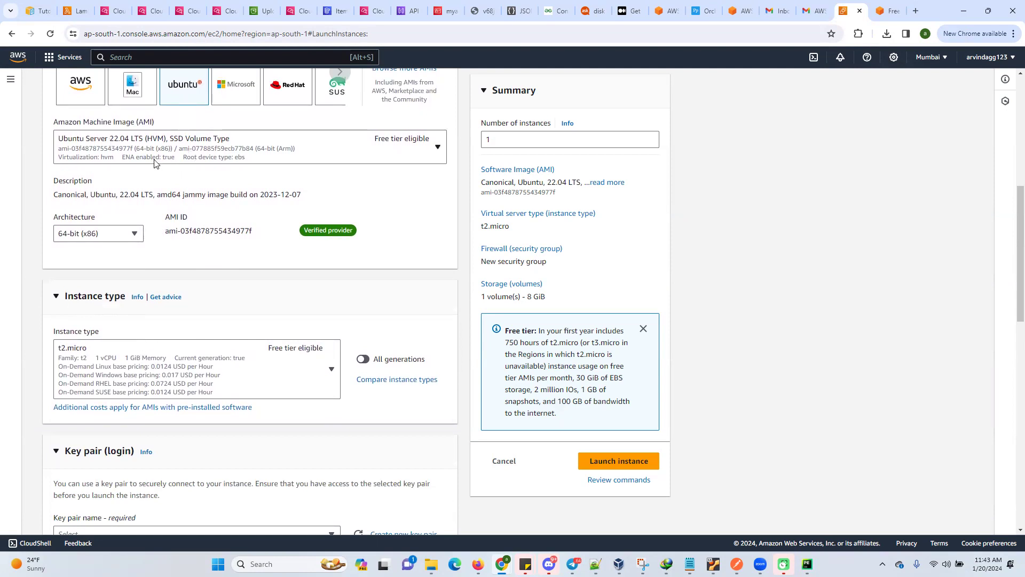
pyautogui.scroll(1, 153, 162)
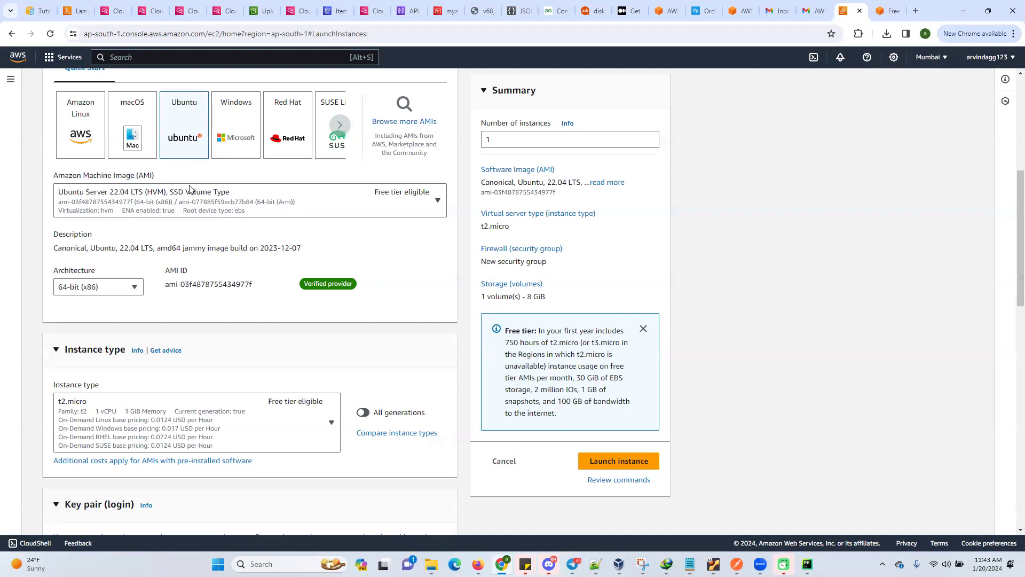
pyautogui.scroll(2, 190, 188)
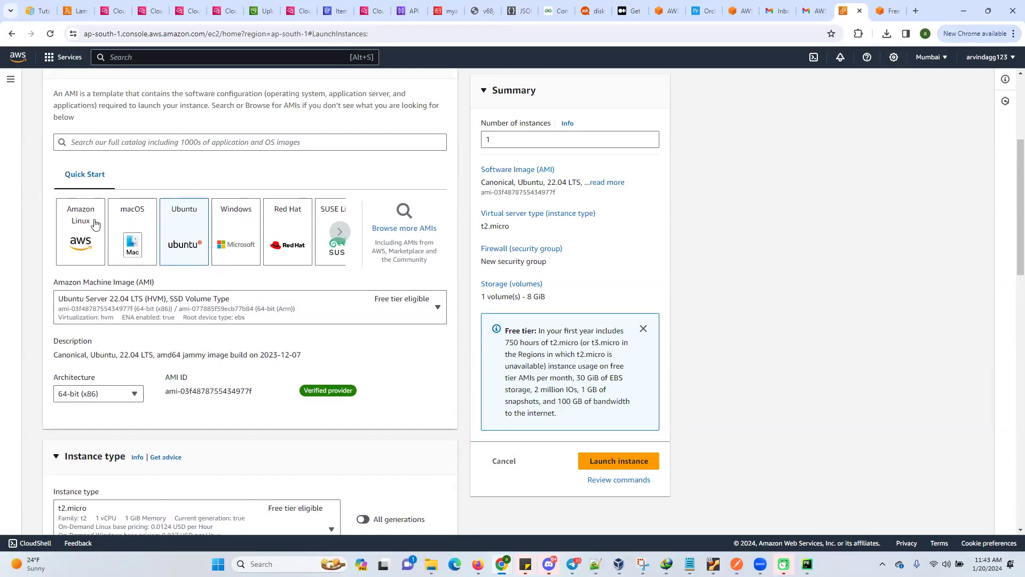
pyautogui.scroll(-2, 121, 213)
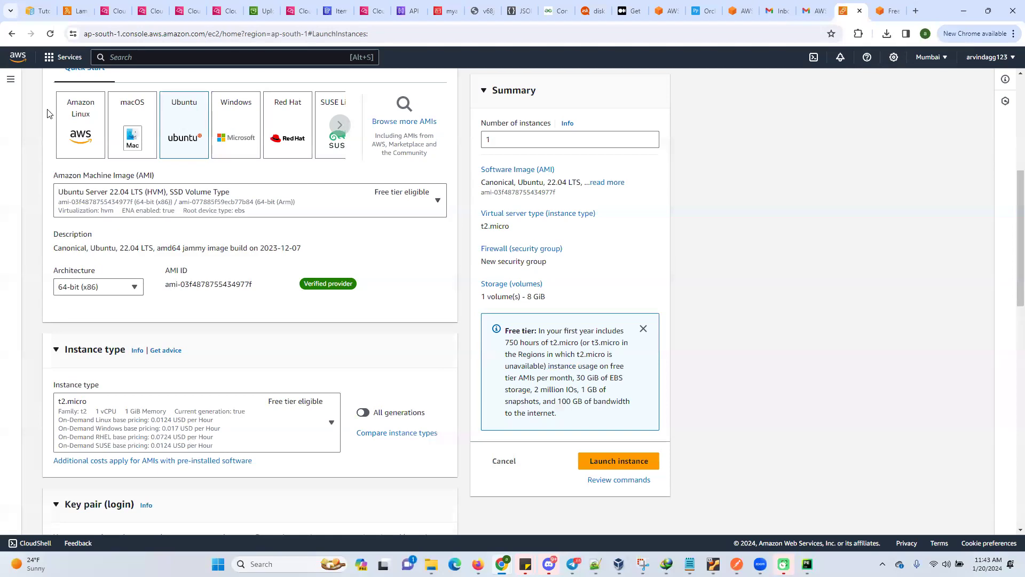
pyautogui.click(10, 80)
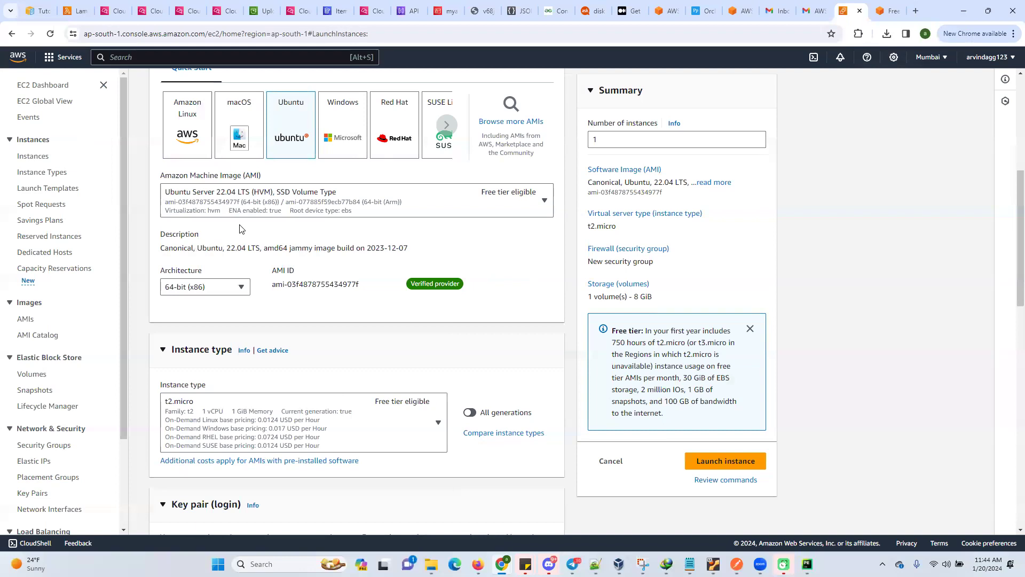
pyautogui.click(104, 85)
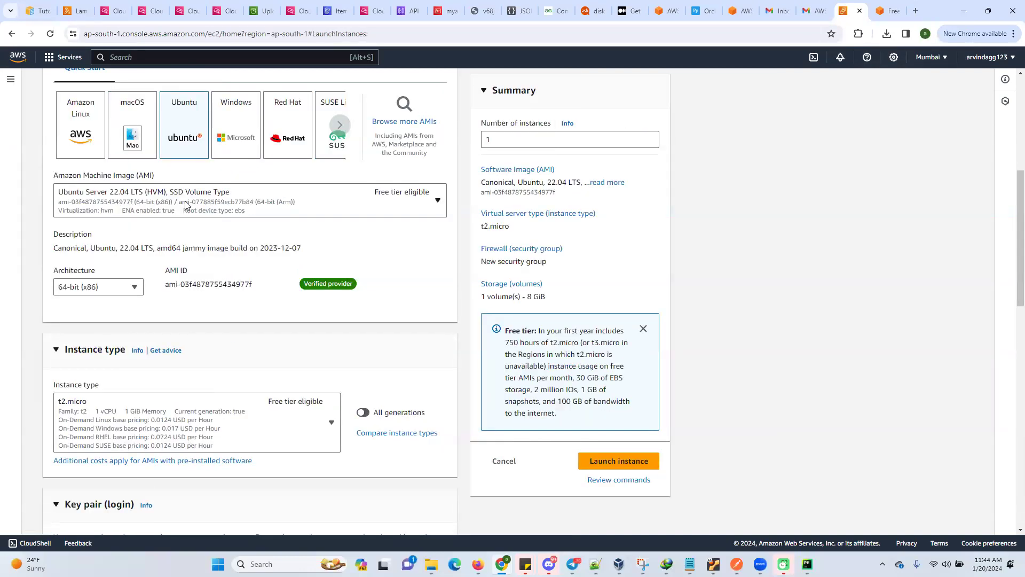
pyautogui.click(227, 134)
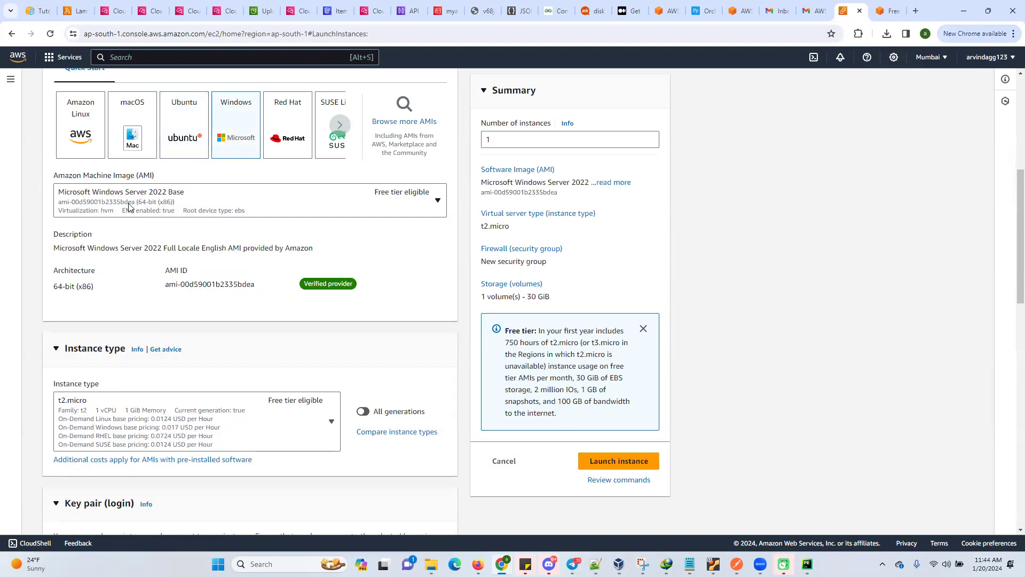
pyautogui.click(184, 142)
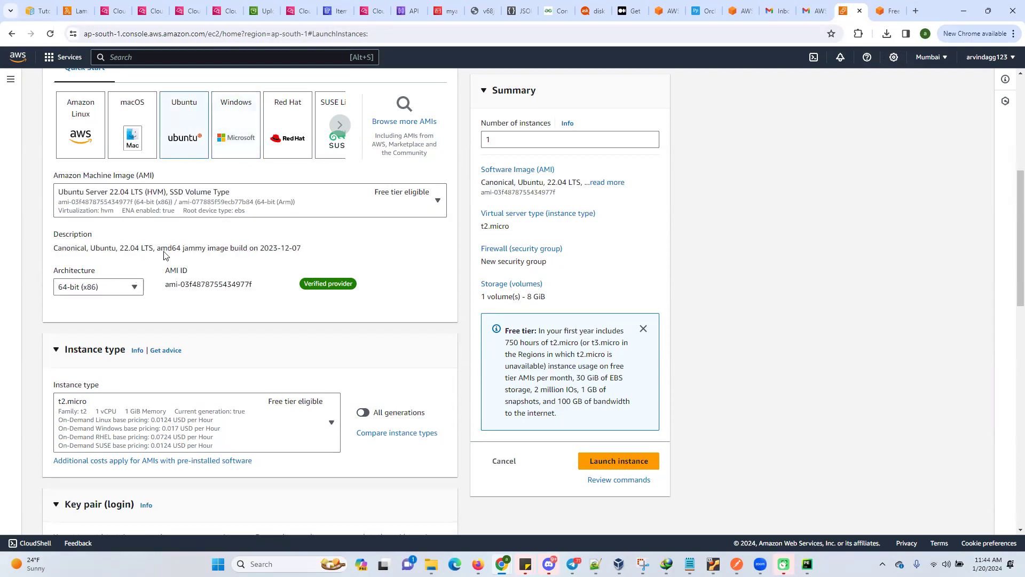
pyautogui.scroll(-2, 182, 261)
pyautogui.scroll(-1, 155, 304)
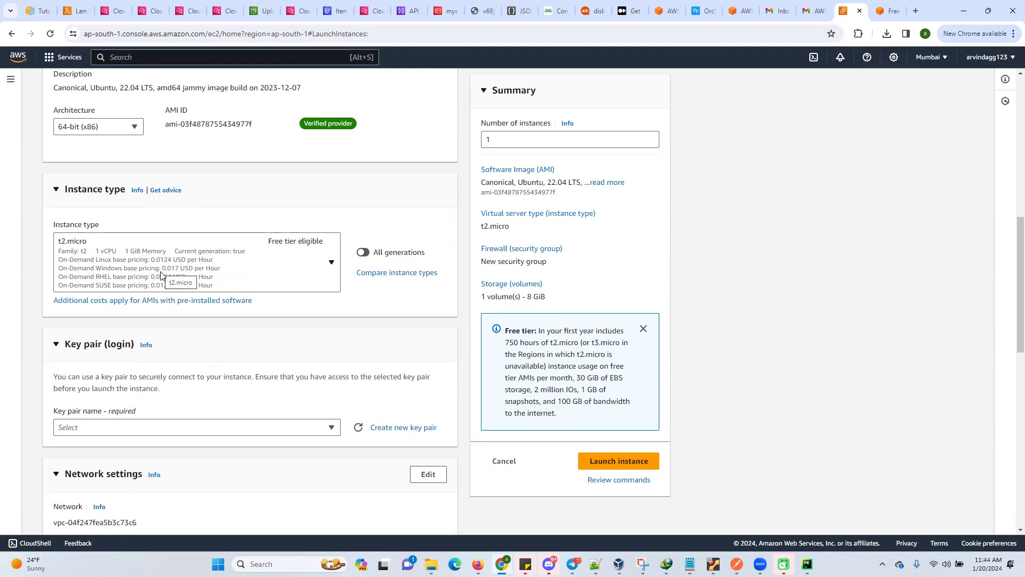
pyautogui.click(206, 273)
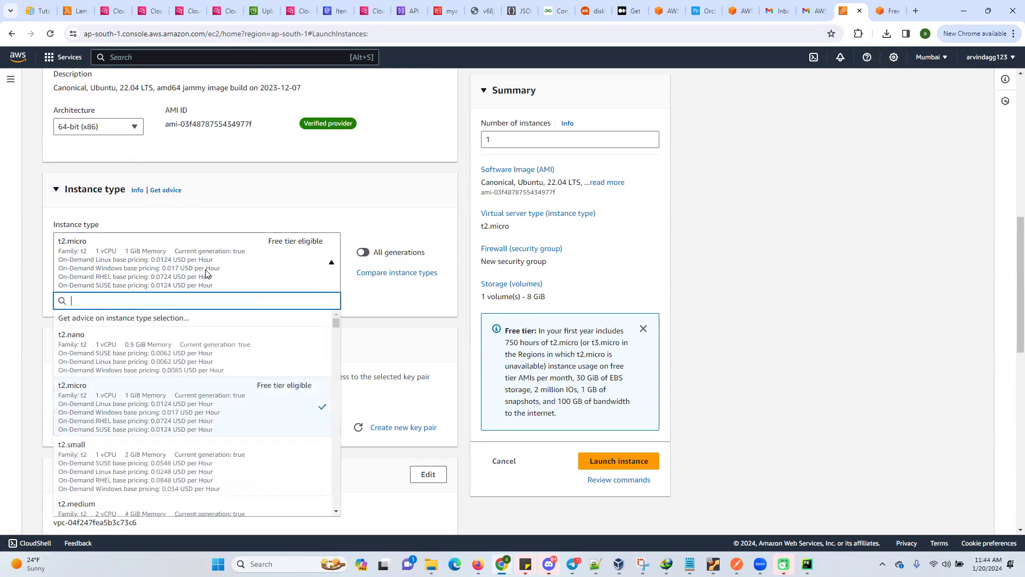
pyautogui.scroll(-1, 122, 421)
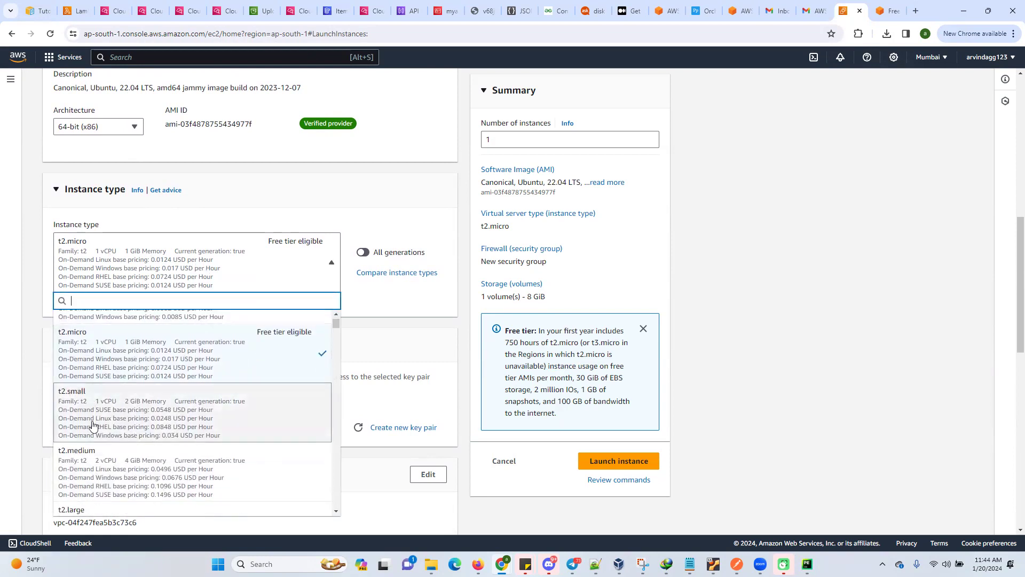
pyautogui.scroll(-1, 96, 463)
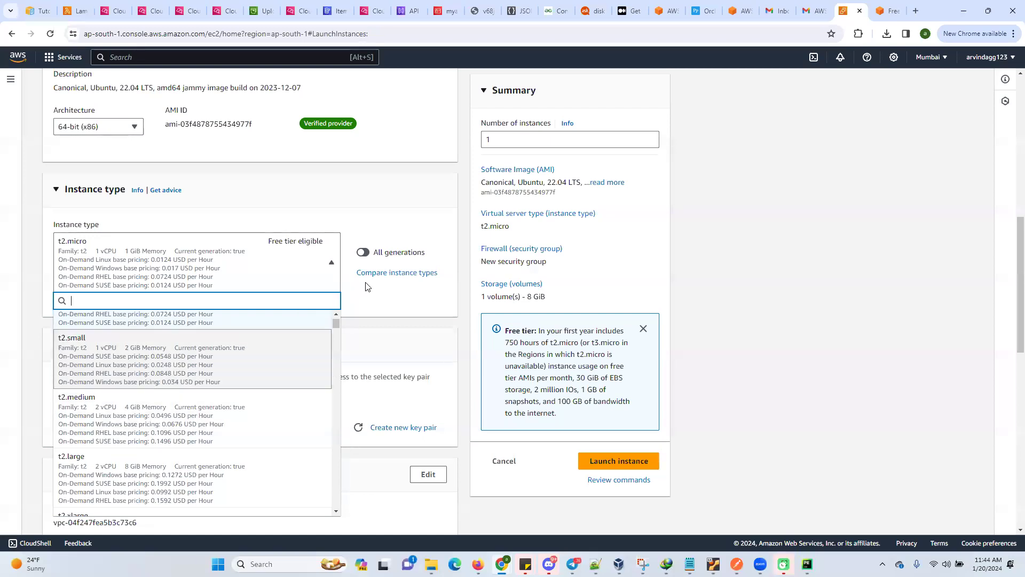
pyautogui.click(147, 275)
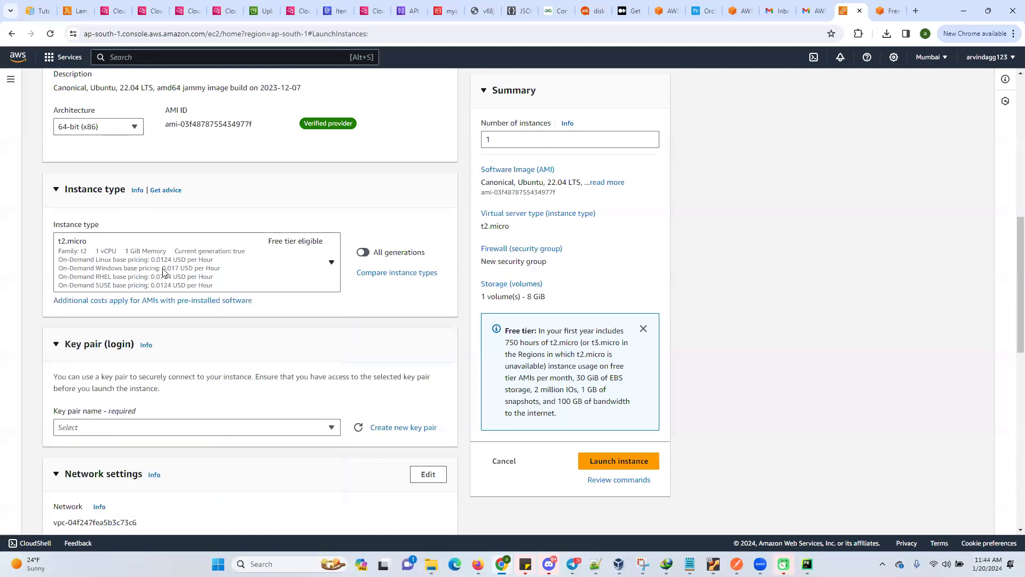
# Choose the existing key pair myec2newkey as the instance's login key
pyautogui.scroll(-2, 162, 299)
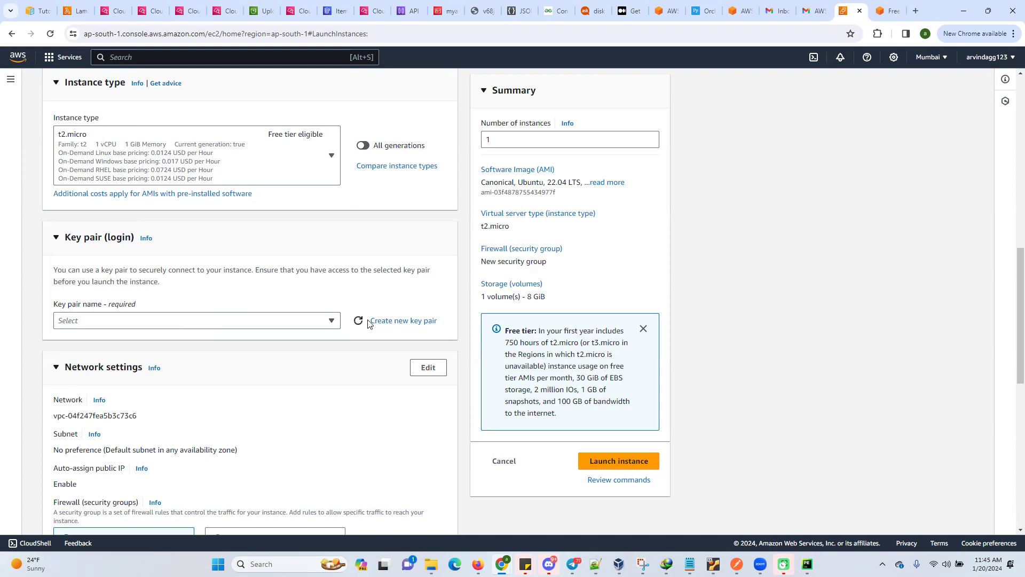
pyautogui.click(306, 320)
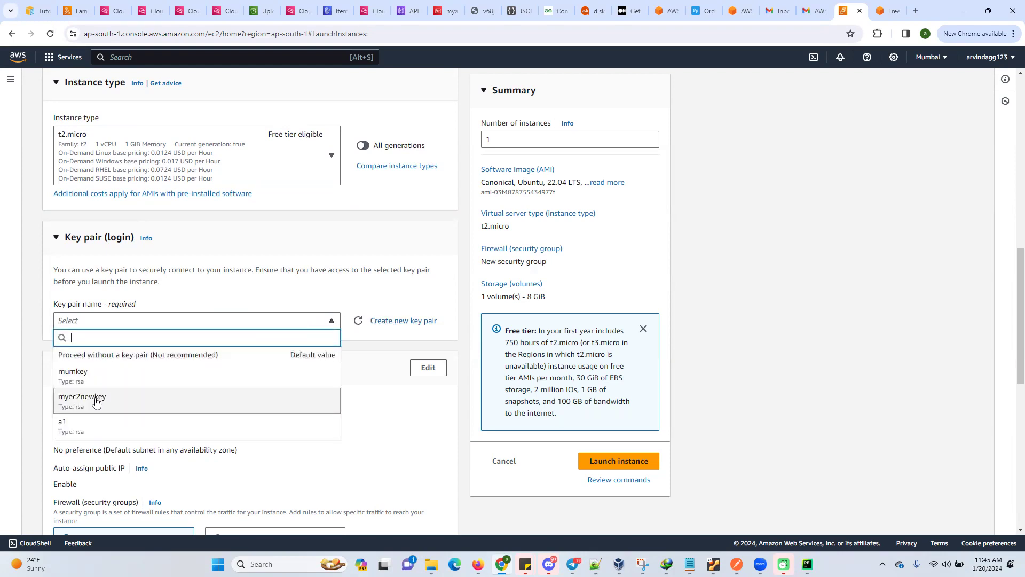
pyautogui.click(97, 402)
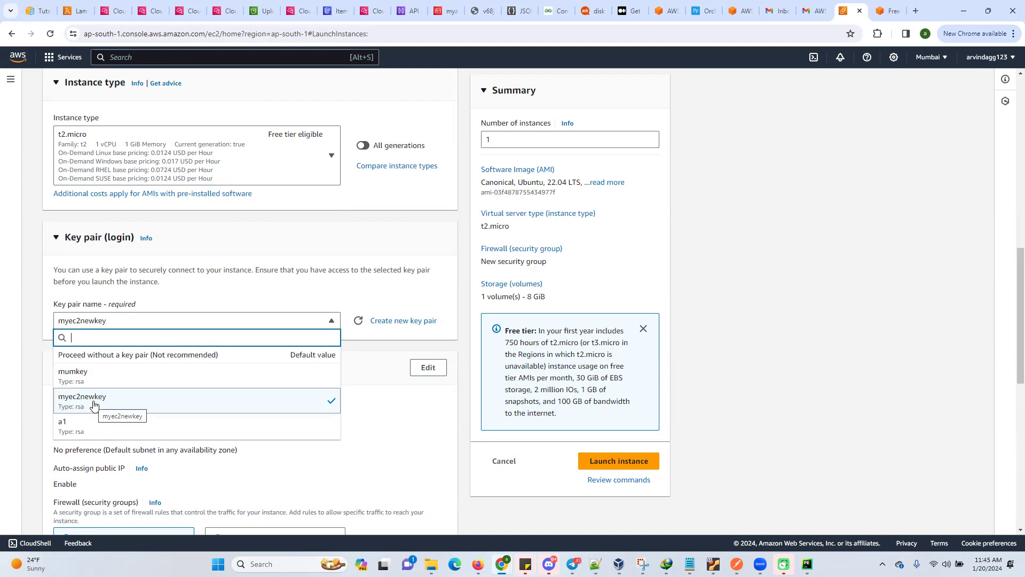
pyautogui.click(94, 403)
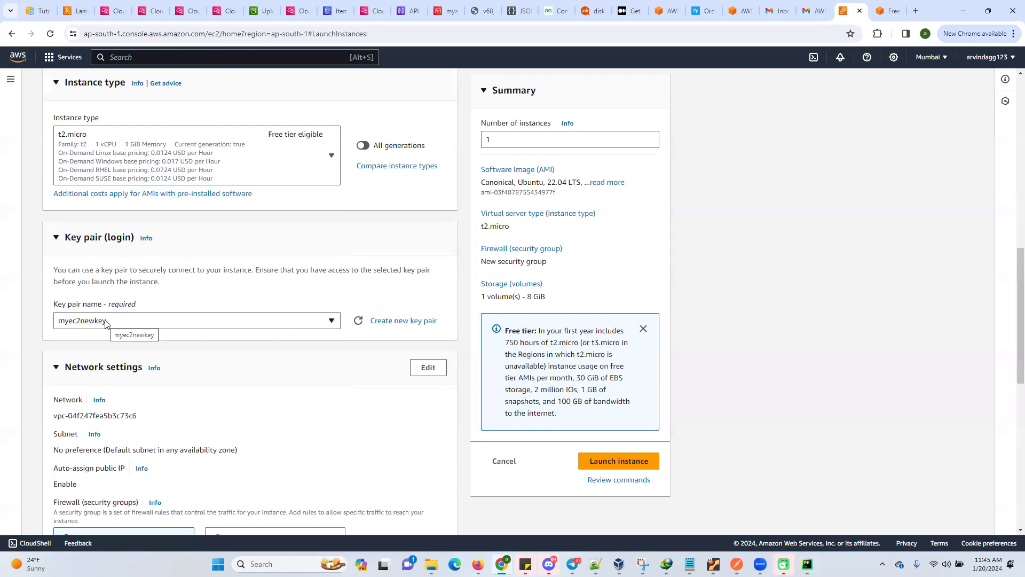
# Start creating a new key pair from the Key pair (login) section
pyautogui.click(395, 321)
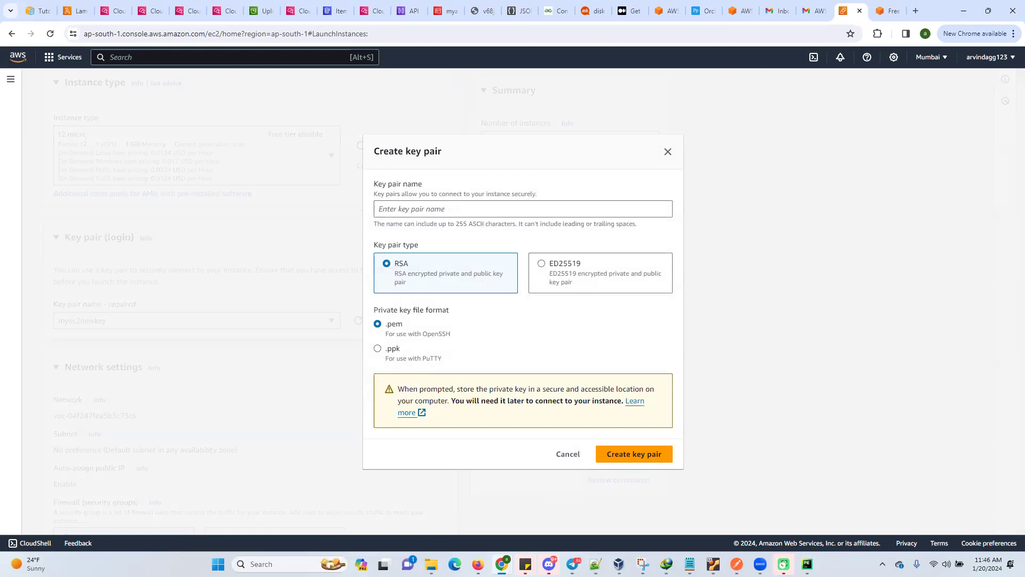
# Launch Git Bash from Windows search, move its terminal aside, and begin typing an ssh command
pyautogui.press('super+s')
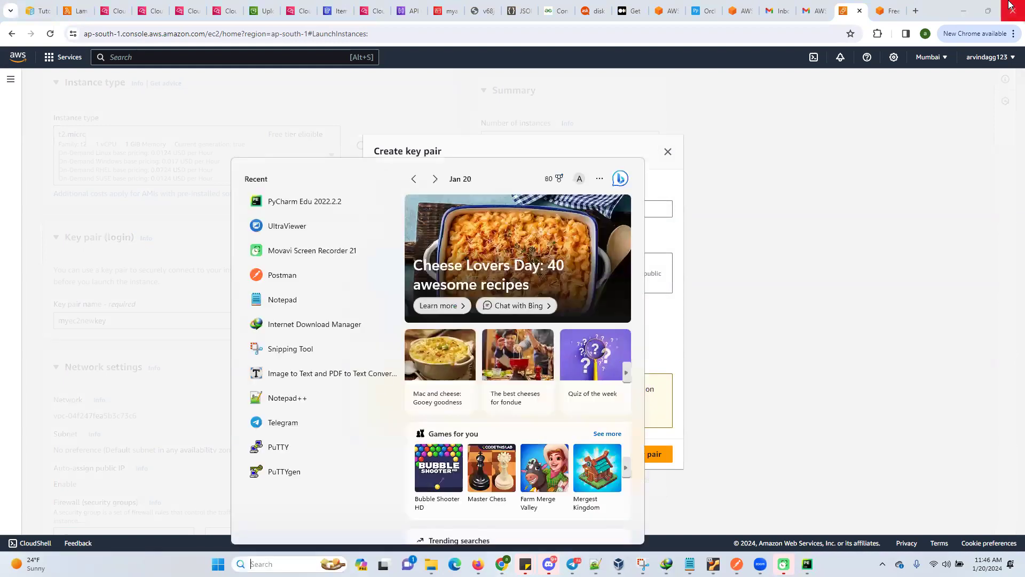
pyautogui.write('gitbash')
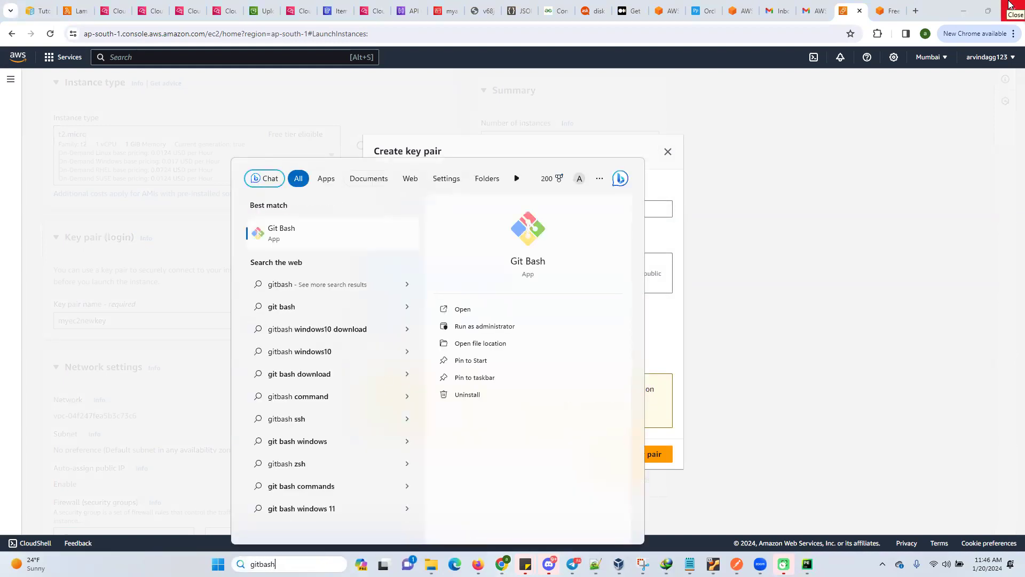
pyautogui.click(286, 239)
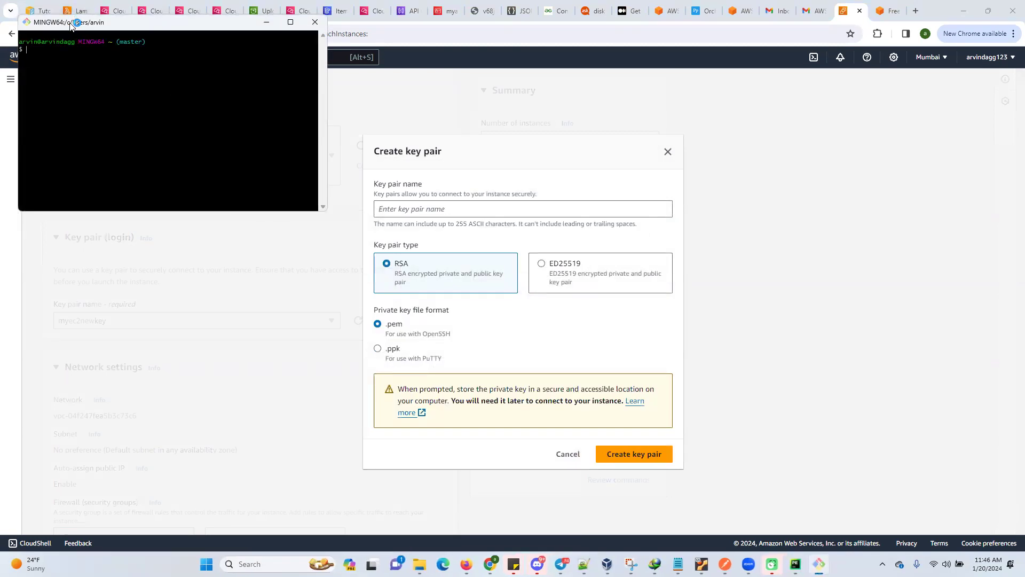
pyautogui.moveTo(71, 24); pyautogui.dragTo(91, 119)
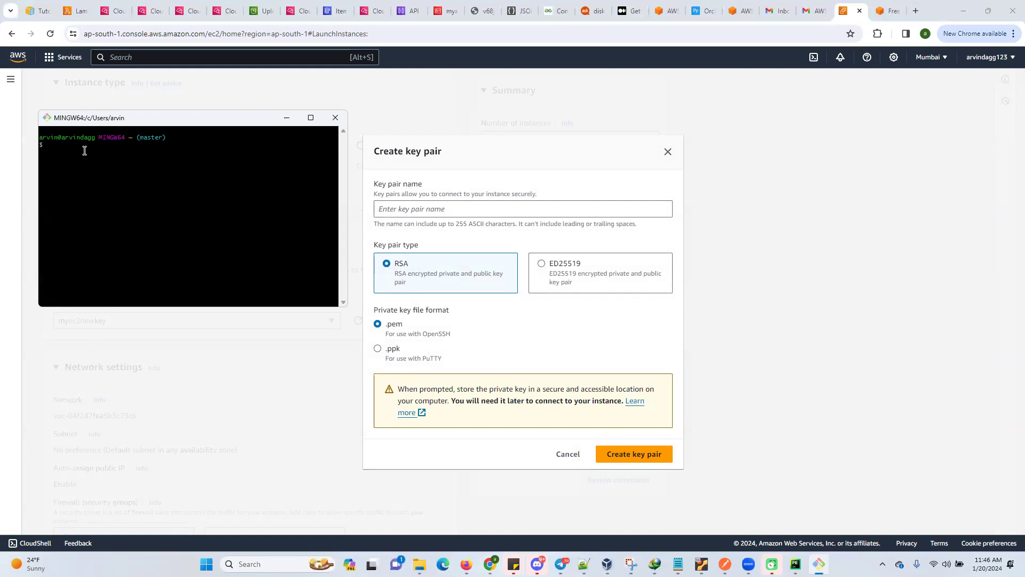
pyautogui.write('ssh')
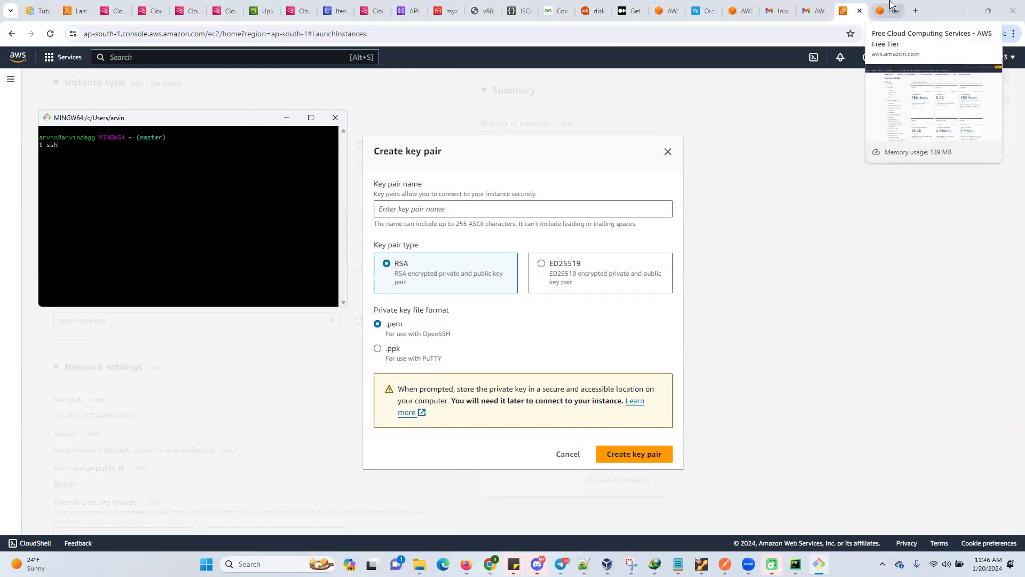
pyautogui.press('BackSpace')
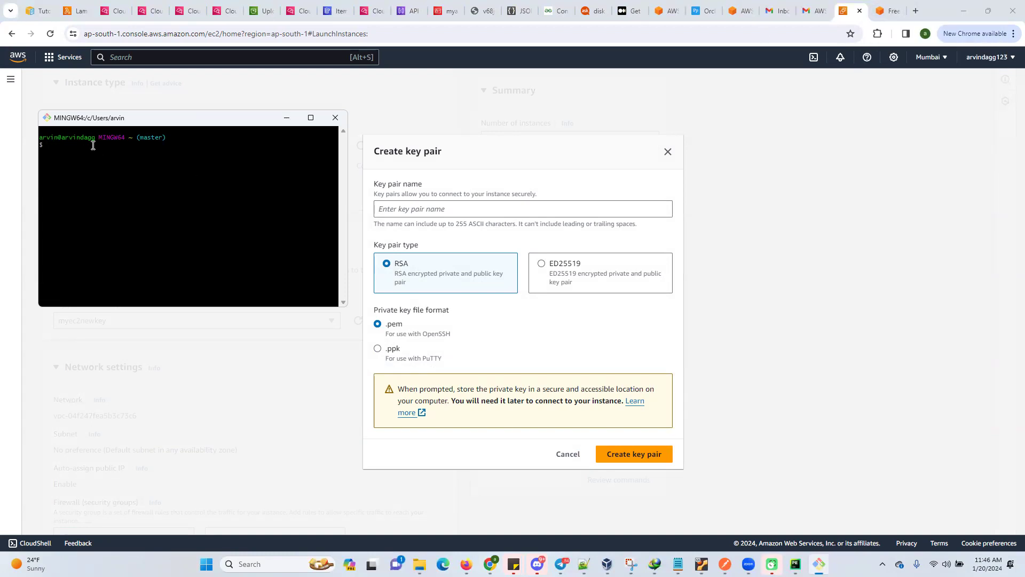
# Launch PuTTY and move its configuration window off the key pair dialog
pyautogui.press('super+s')
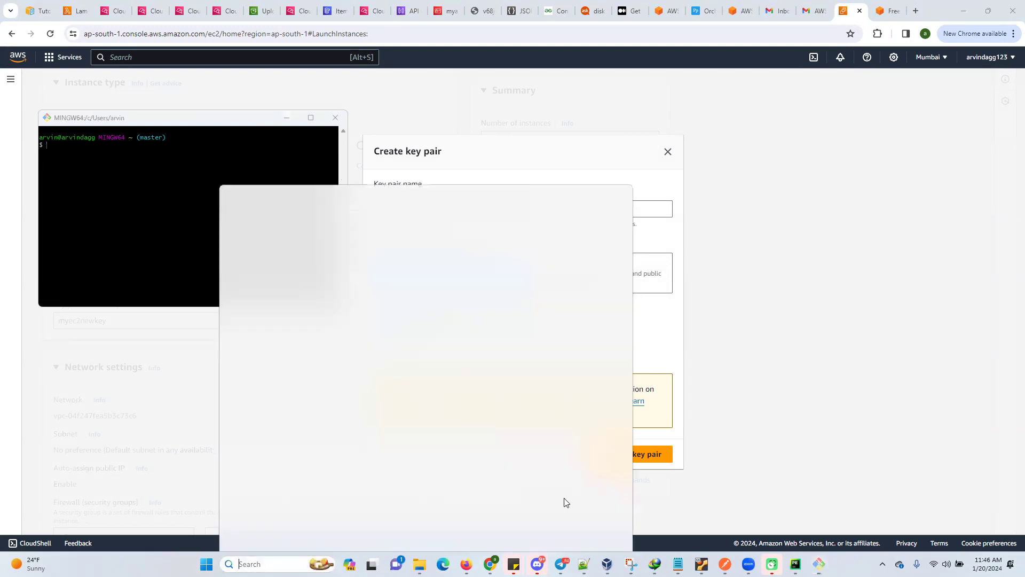
pyautogui.write('putty')
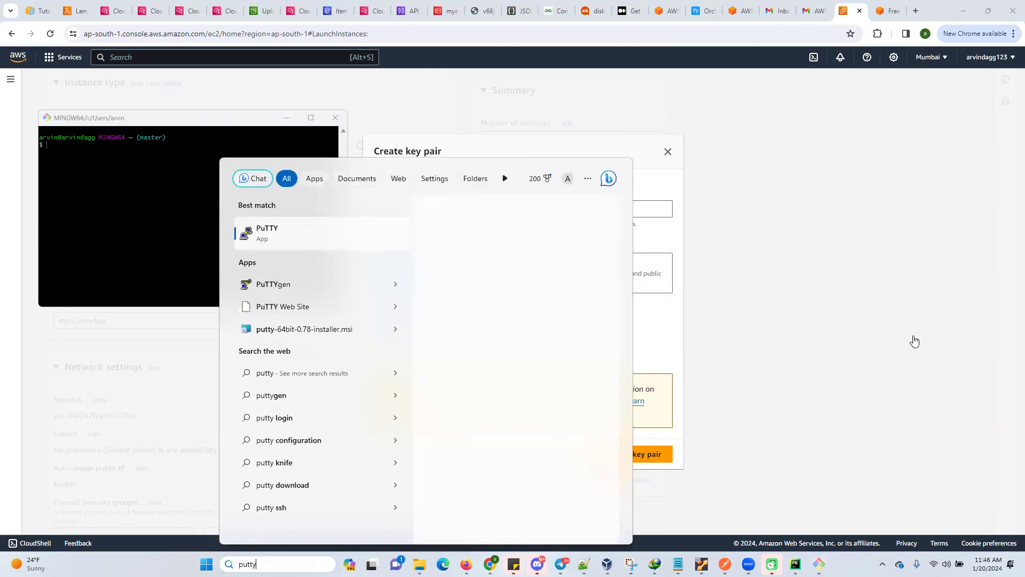
pyautogui.click(268, 235)
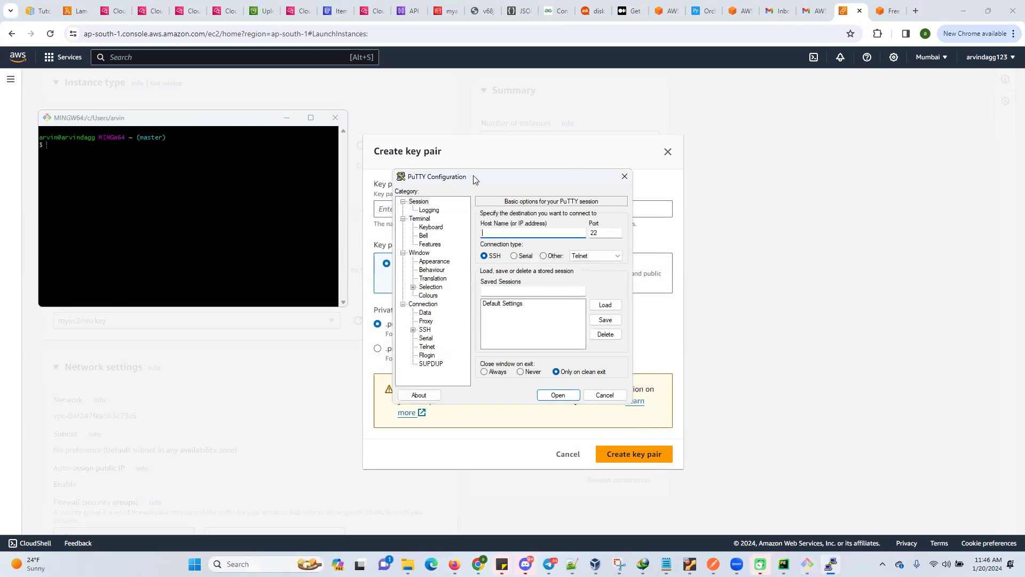
pyautogui.moveTo(473, 179); pyautogui.dragTo(729, 168)
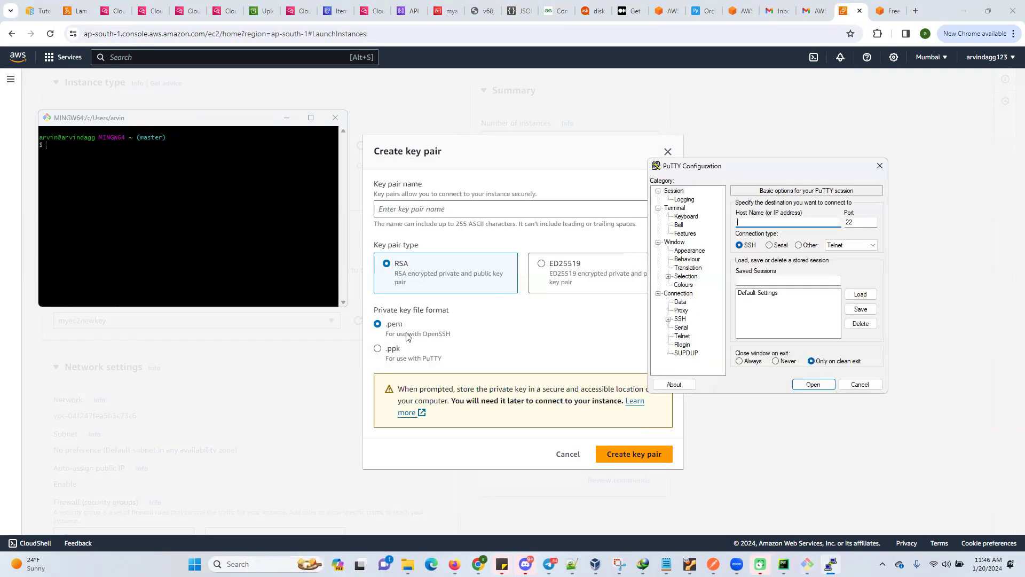
# Launch PuTTYgen, move it aside, minimize Git Bash, and return to the Key pair name field
pyautogui.click(266, 561)
pyautogui.write('p')
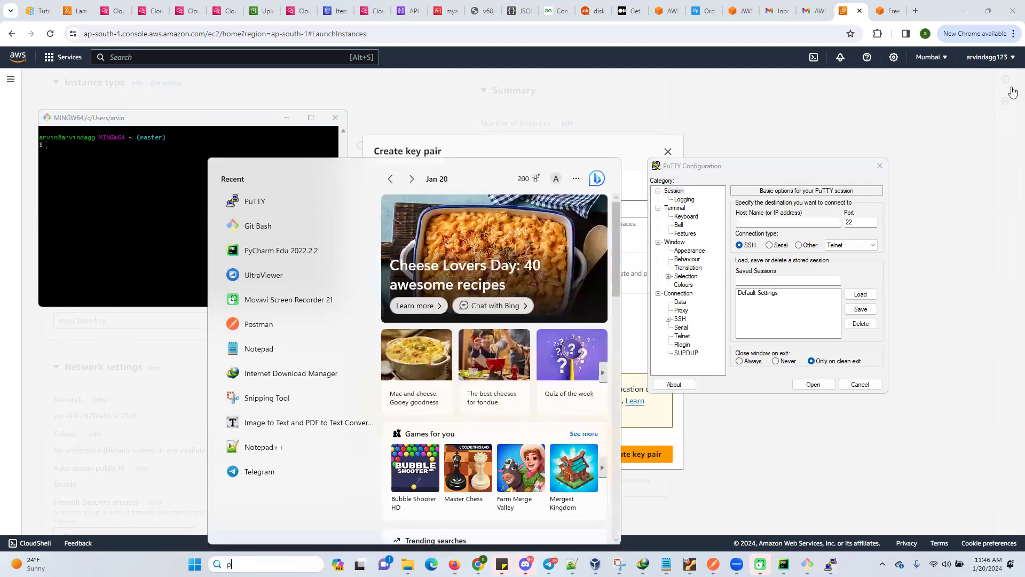
pyautogui.write('utty')
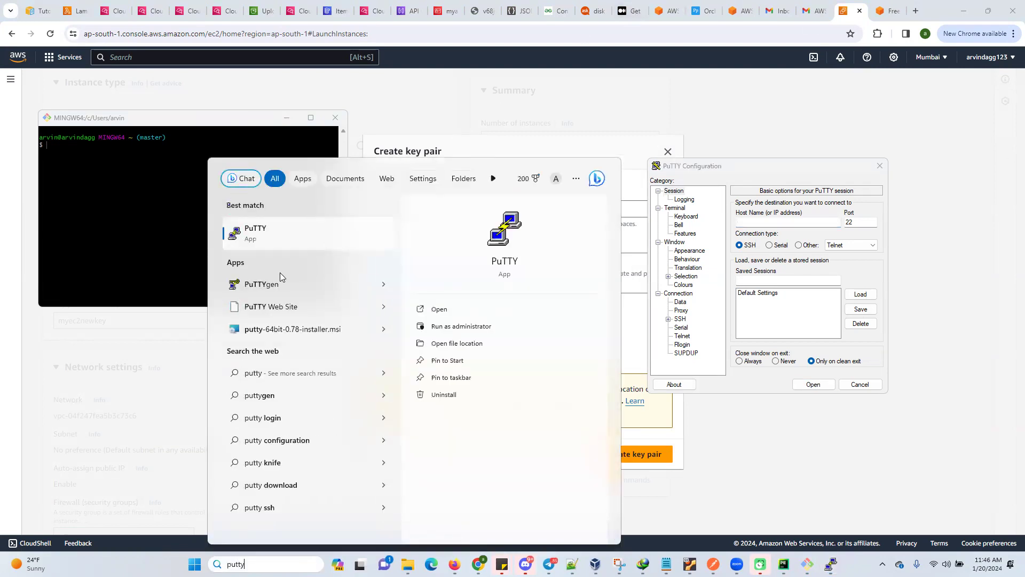
pyautogui.click(268, 290)
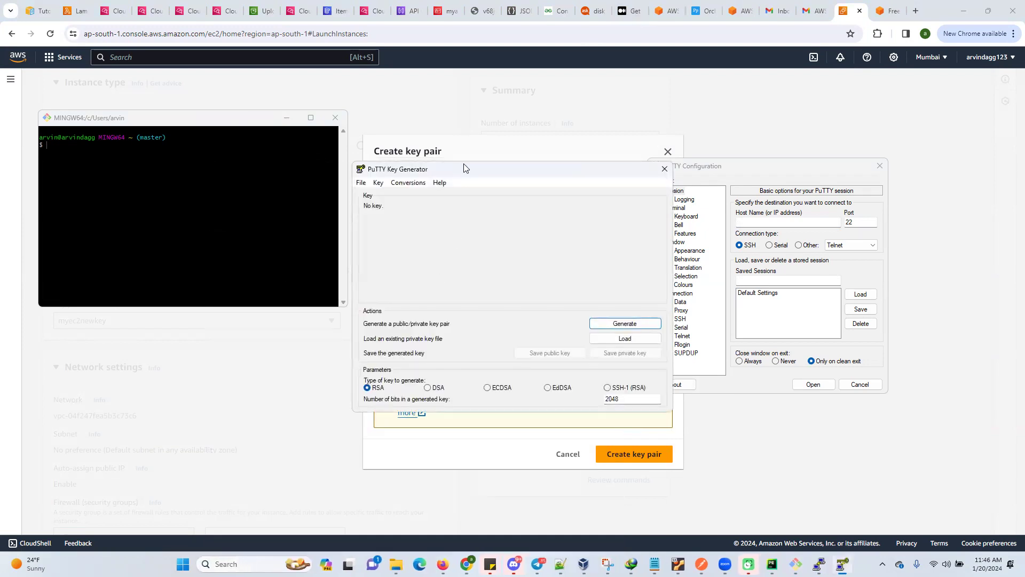
pyautogui.moveTo(464, 167); pyautogui.dragTo(759, 136)
pyautogui.click(287, 118)
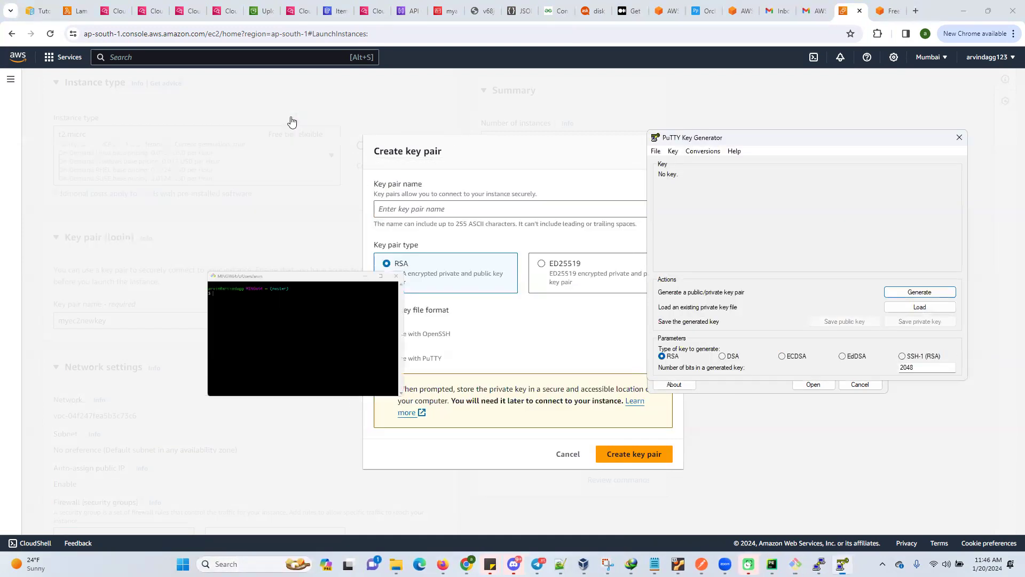
pyautogui.click(424, 208)
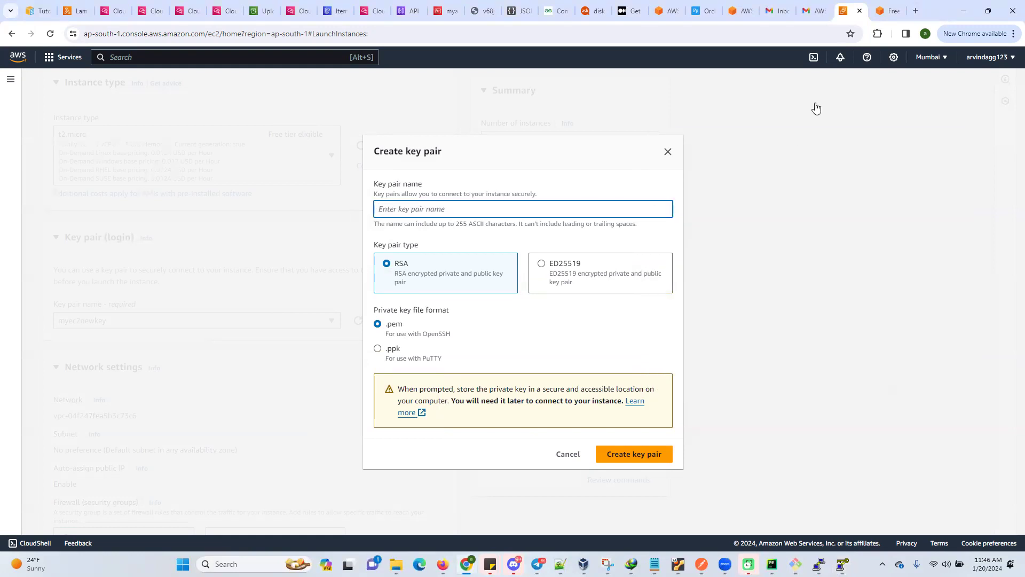
# Name the new RSA key pair batch202401keypairr and create it, downloading its .pem file
pyautogui.write('batch202401')
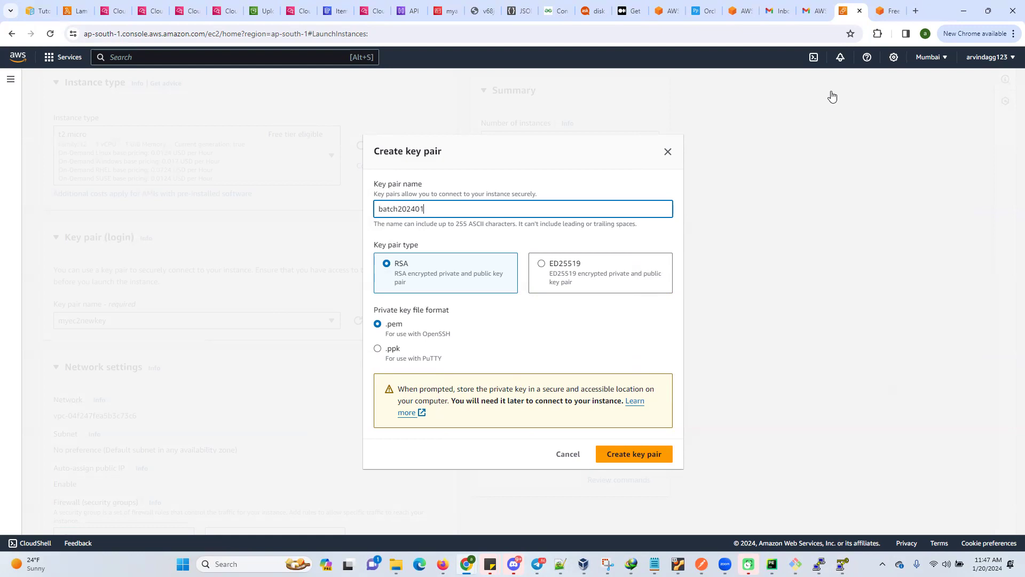
pyautogui.write('keypairr')
pyautogui.click(617, 454)
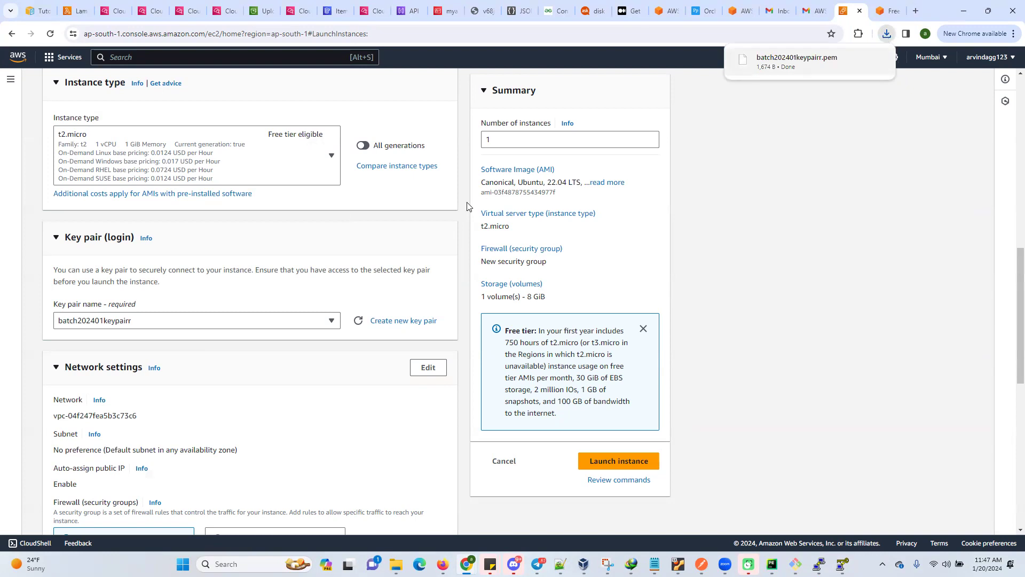
pyautogui.scroll(-2, 198, 347)
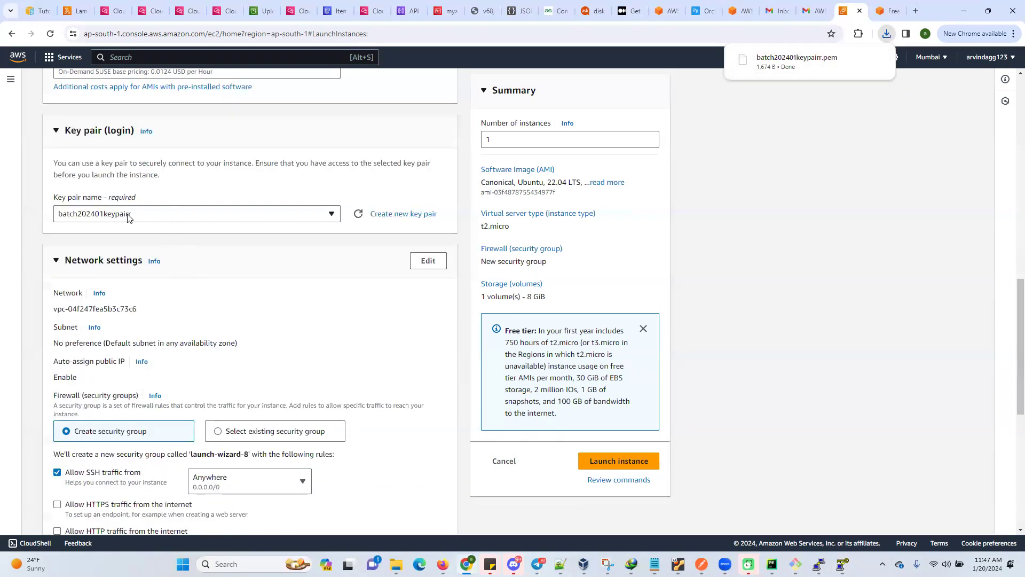
pyautogui.scroll(-3, 219, 323)
pyautogui.moveTo(775, 88)
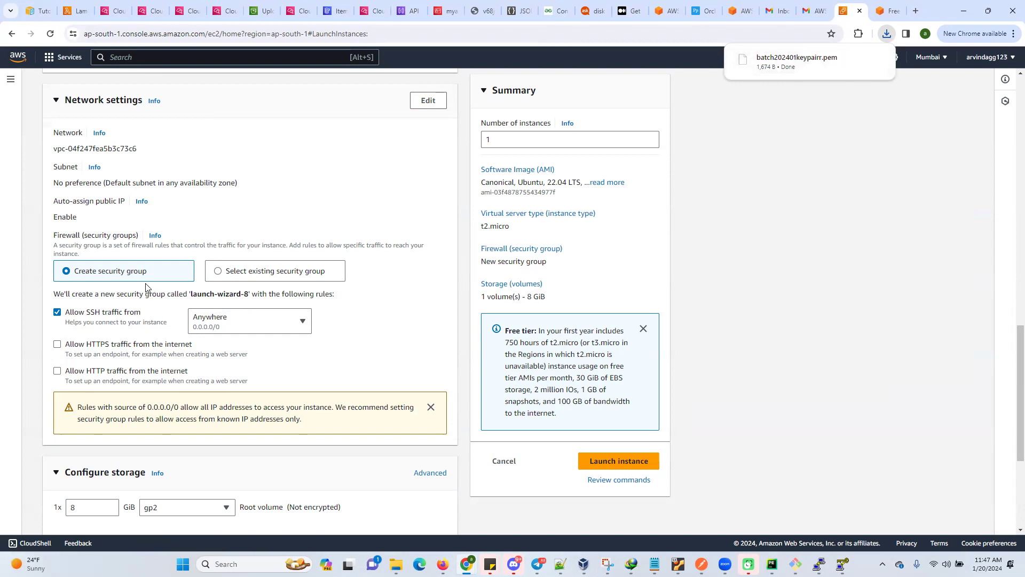
pyautogui.scroll(-1, 119, 262)
pyautogui.scroll(1, 124, 283)
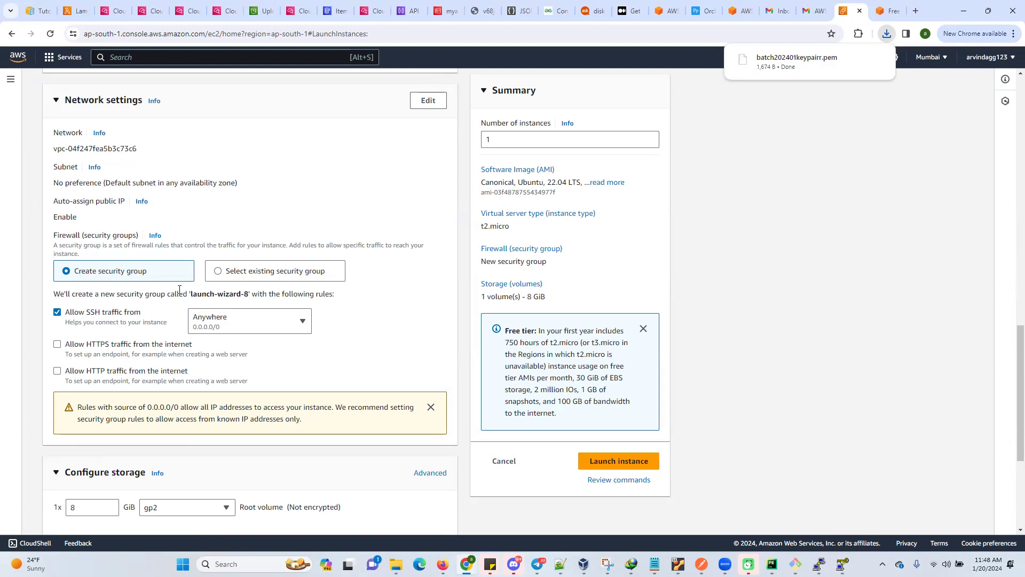
# Switch the firewall to an existing security group and tick launch-wizard-6
pyautogui.click(218, 271)
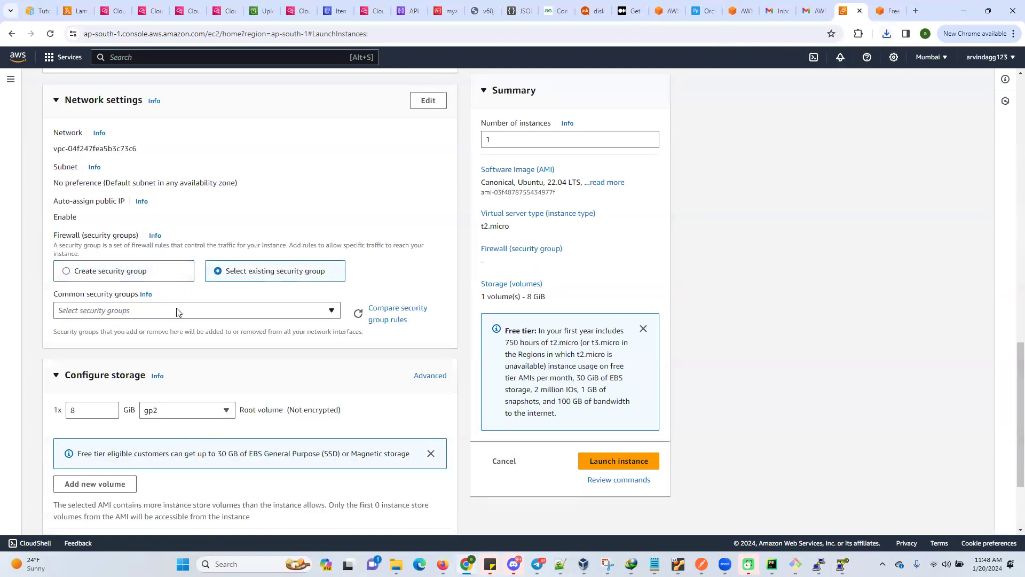
pyautogui.click(203, 311)
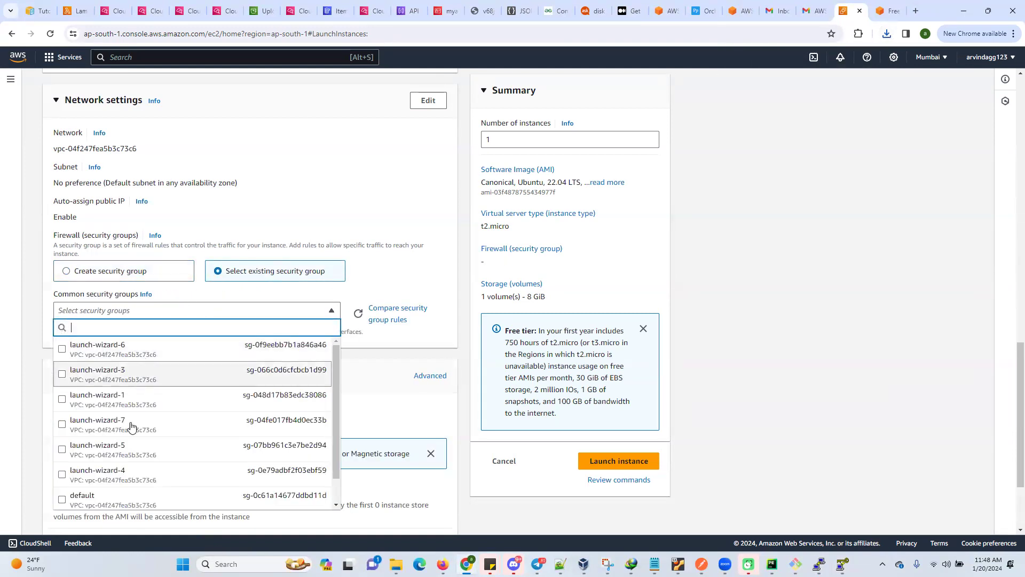
pyautogui.scroll(-2, 133, 421)
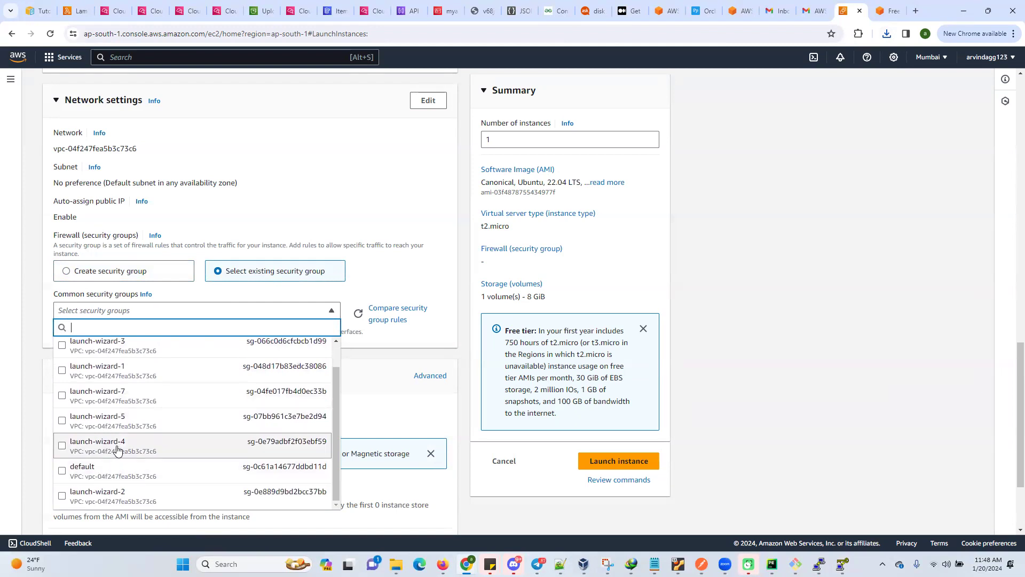
pyautogui.scroll(-2, 114, 447)
pyautogui.scroll(3, 120, 305)
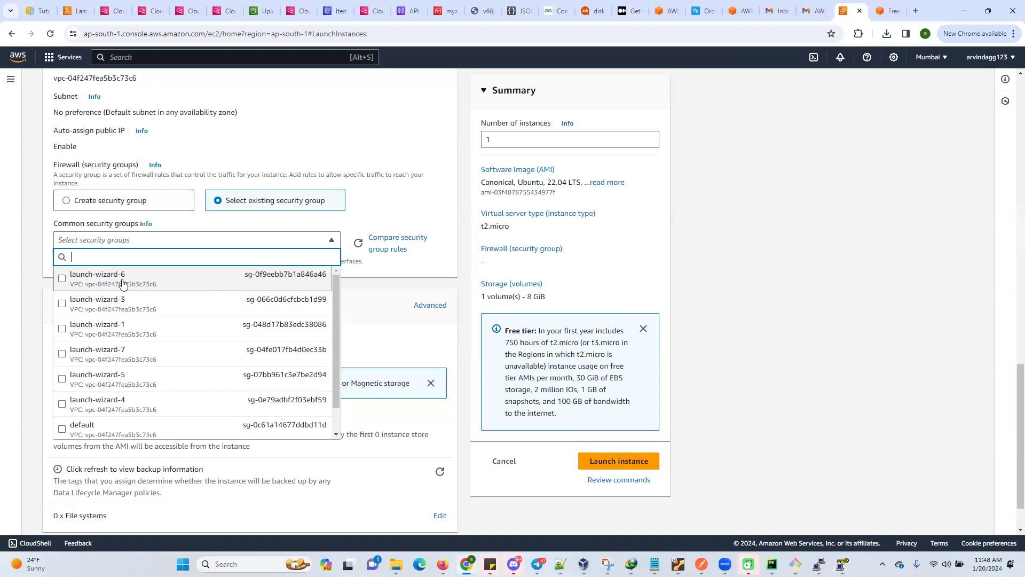
pyautogui.click(122, 278)
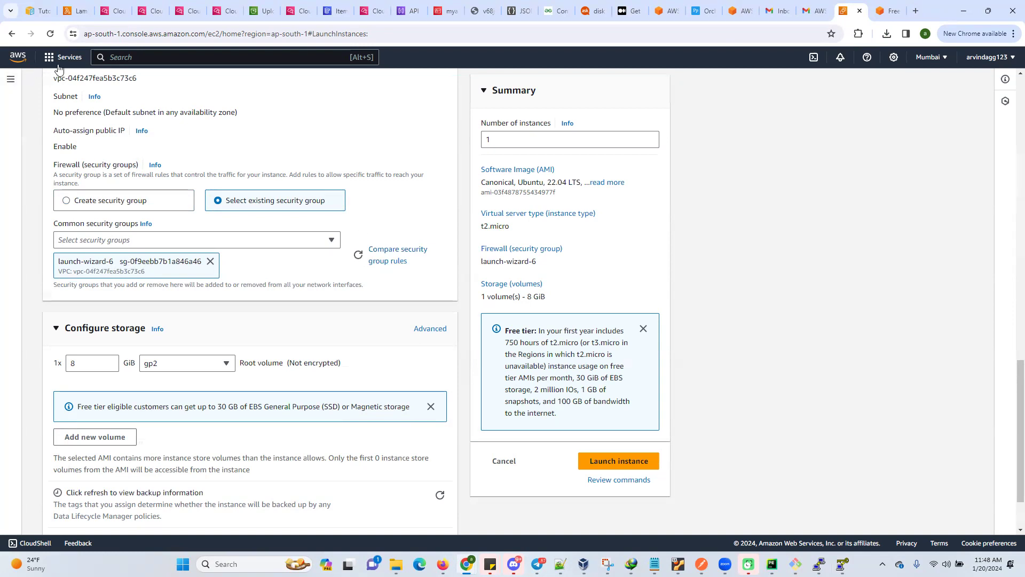
# Search the console for security and open the EC2 Security groups page in a new tab
pyautogui.click(147, 55)
pyautogui.write('sec')
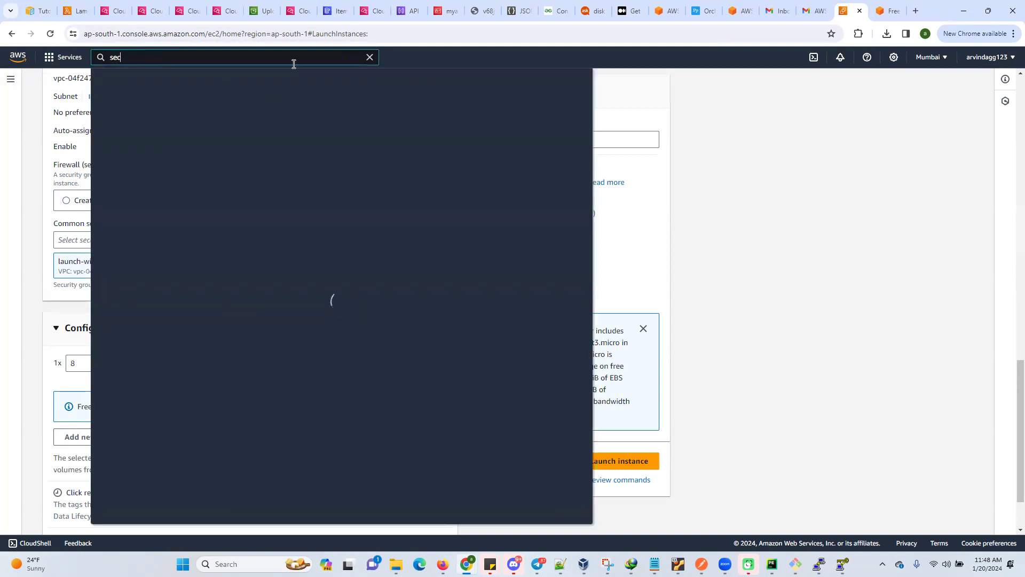
pyautogui.write('rity')
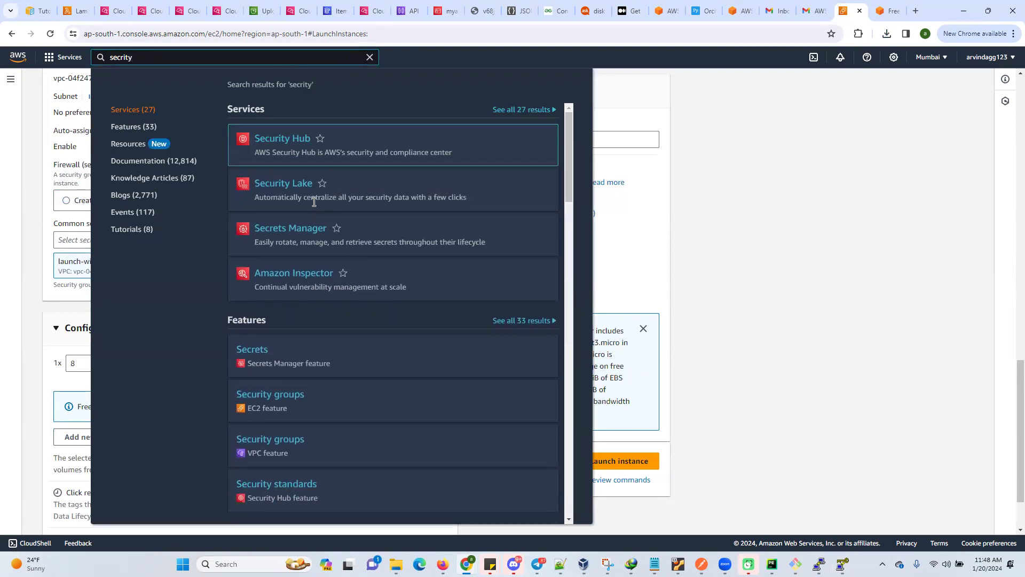
pyautogui.rightClick(291, 393)
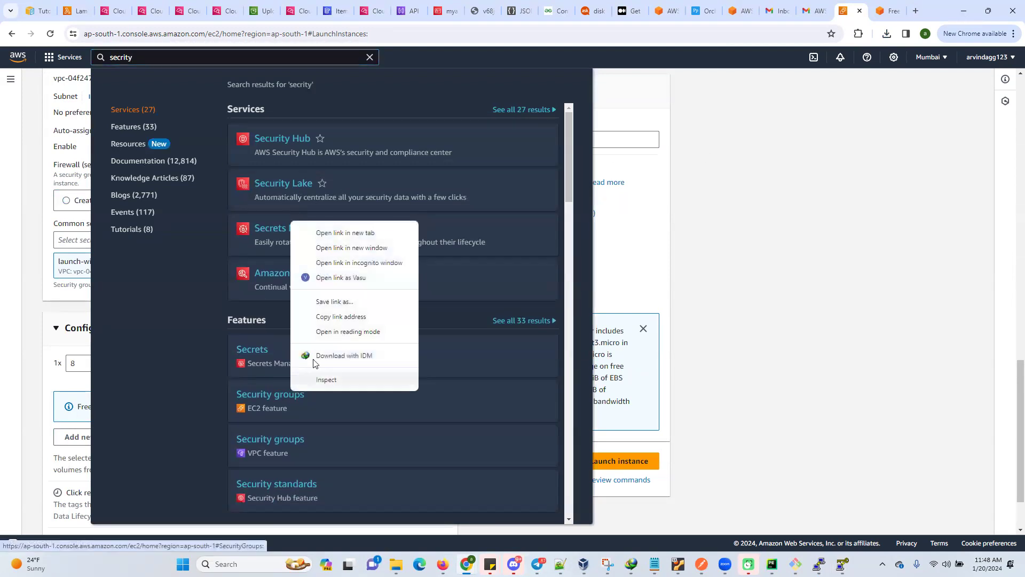
pyautogui.click(346, 233)
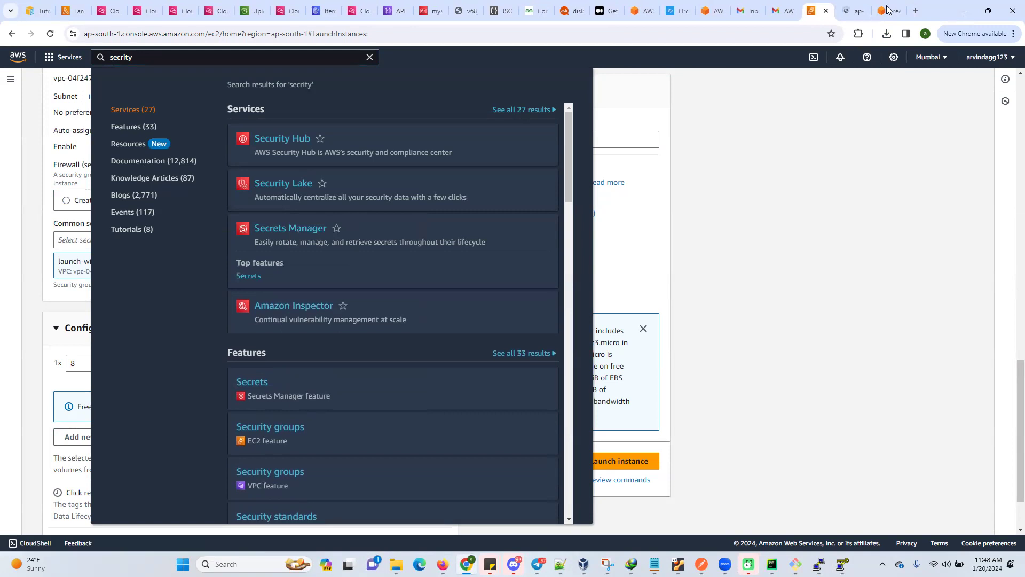
pyautogui.click(854, 10)
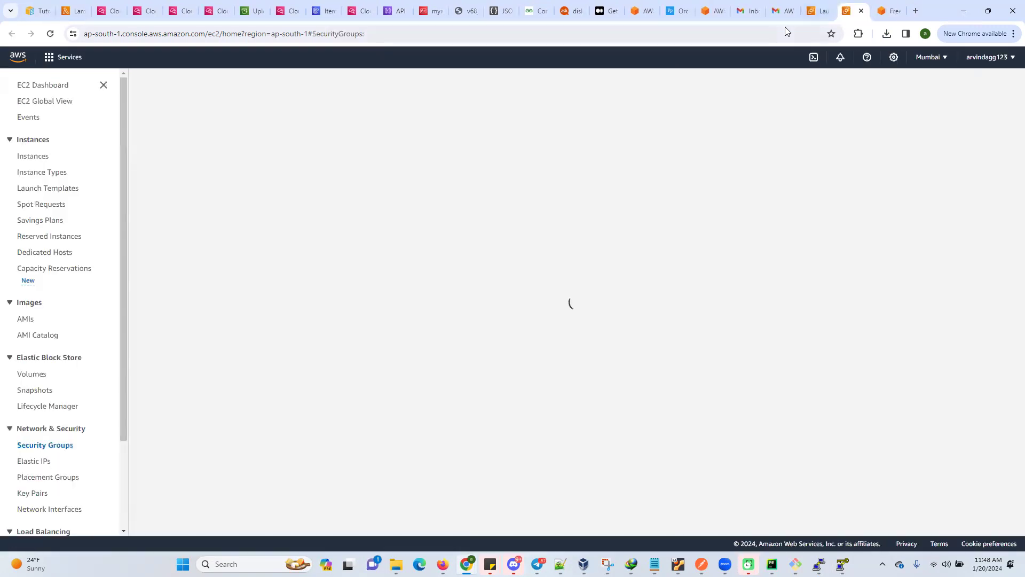
pyautogui.click(817, 11)
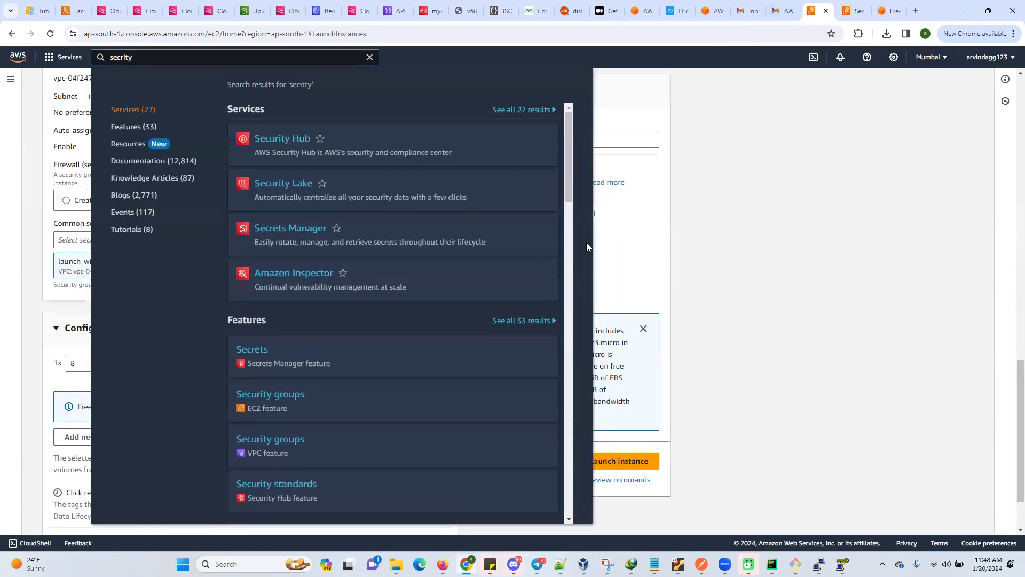
pyautogui.click(847, 15)
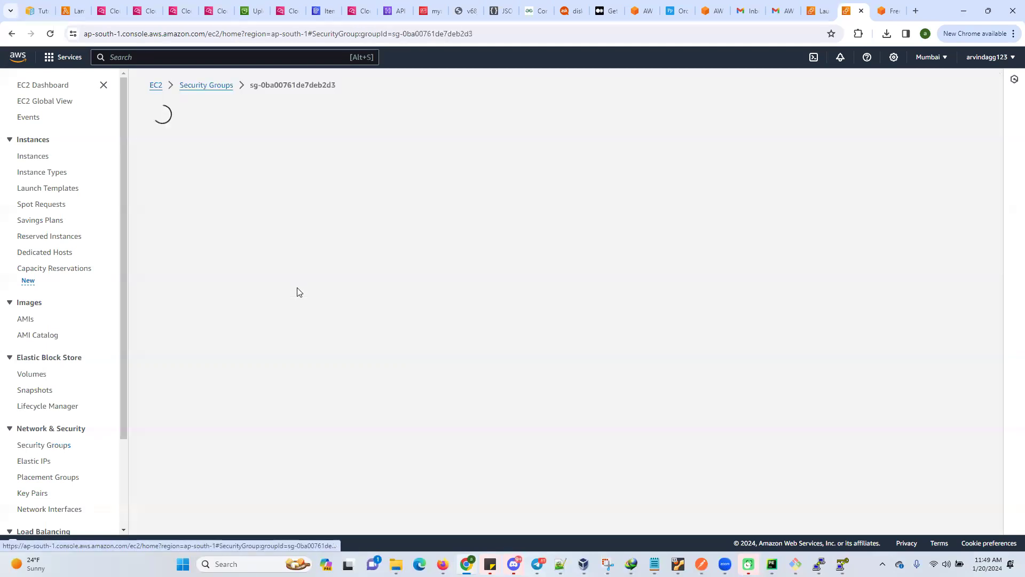
# Open the default security group's inbound rules for editing, leaving the existing All traffic rule unchanged
pyautogui.click(297, 289)
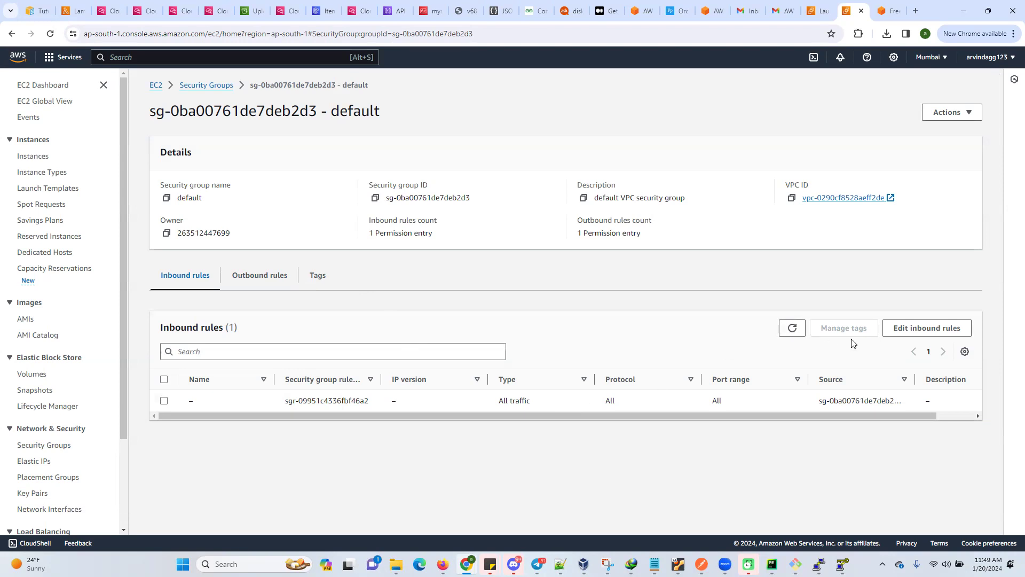
pyautogui.click(907, 332)
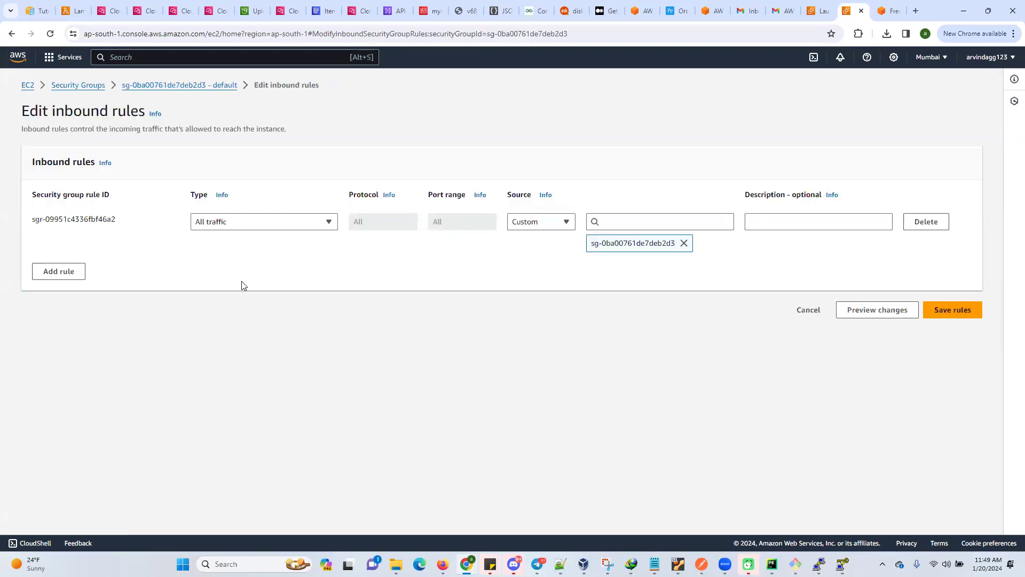
pyautogui.click(314, 223)
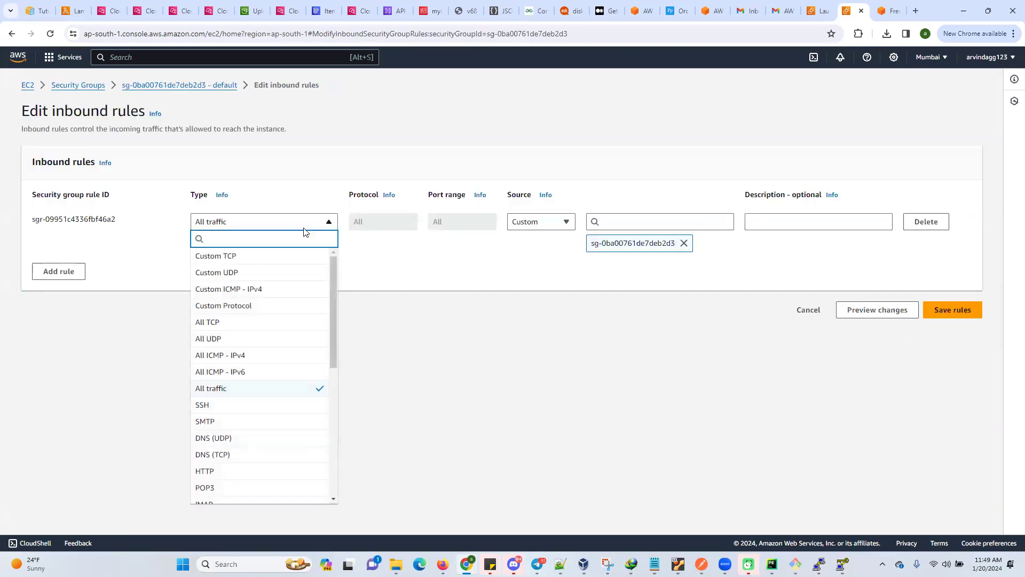
pyautogui.click(210, 410)
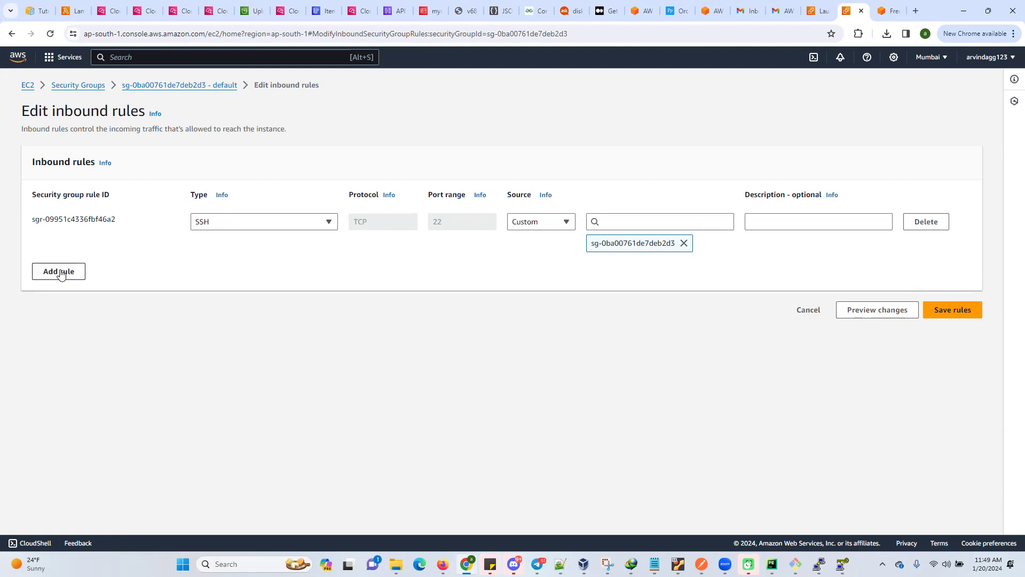
pyautogui.click(312, 222)
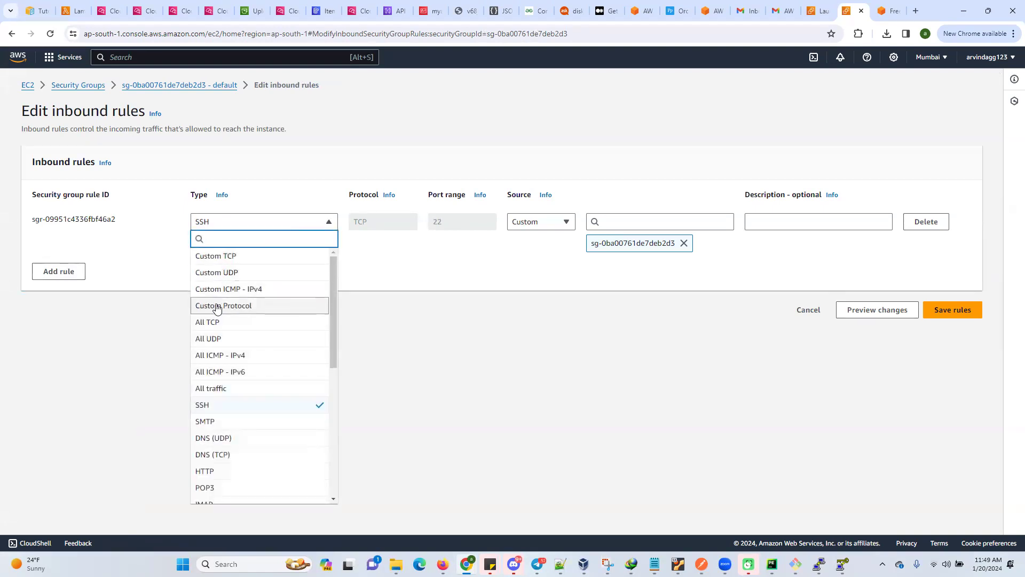
pyautogui.click(220, 390)
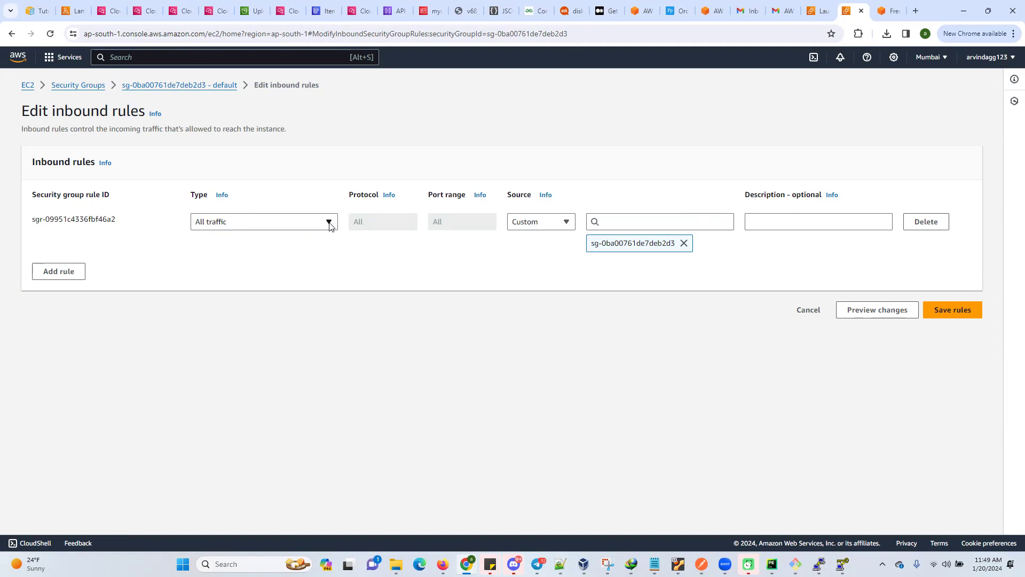
pyautogui.click(939, 313)
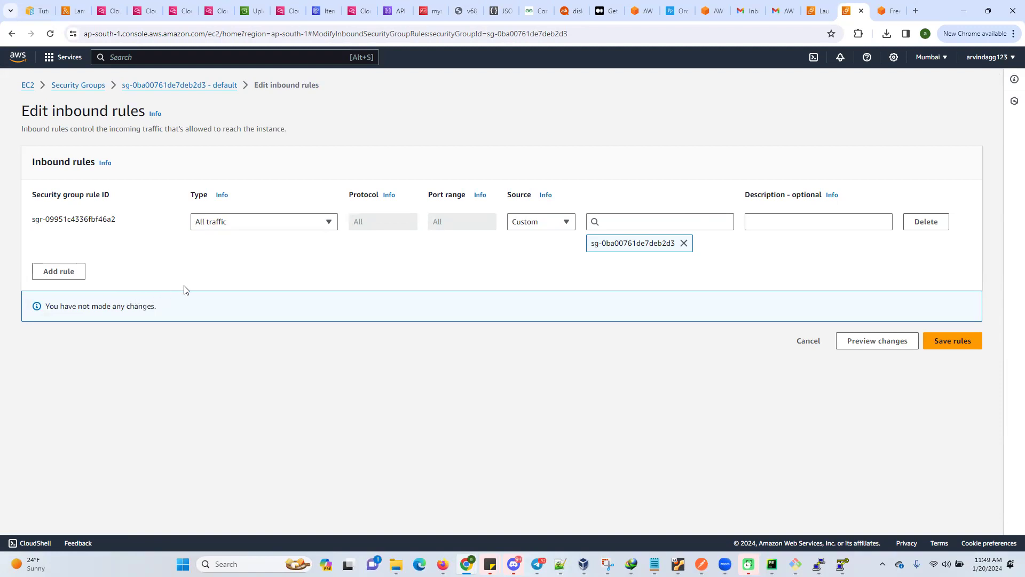
# Add an inbound SSH rule on port 22 from Anywhere-IPv4 (0.0.0.0/0) and save
pyautogui.click(53, 274)
pyautogui.click(254, 275)
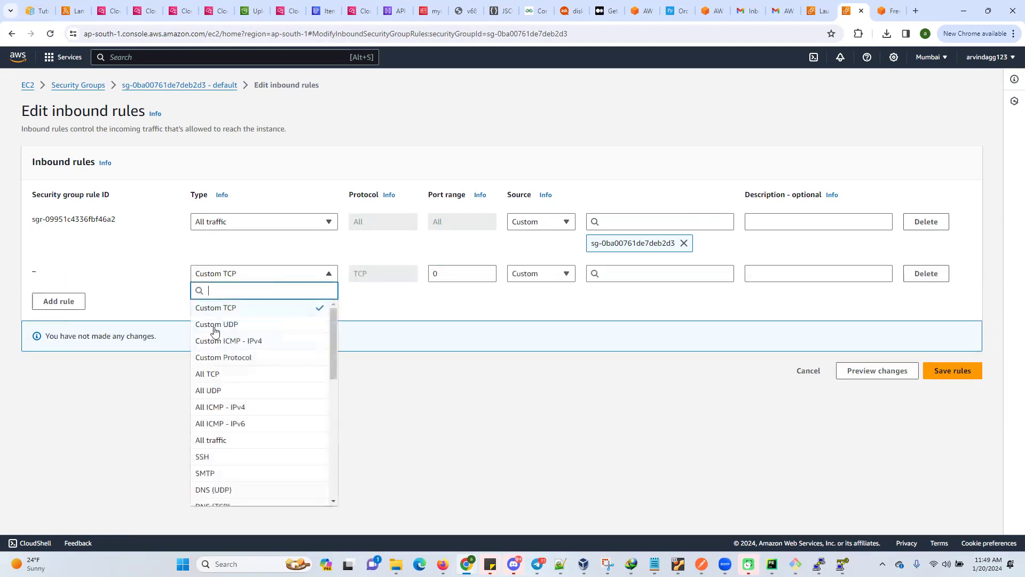
pyautogui.click(212, 455)
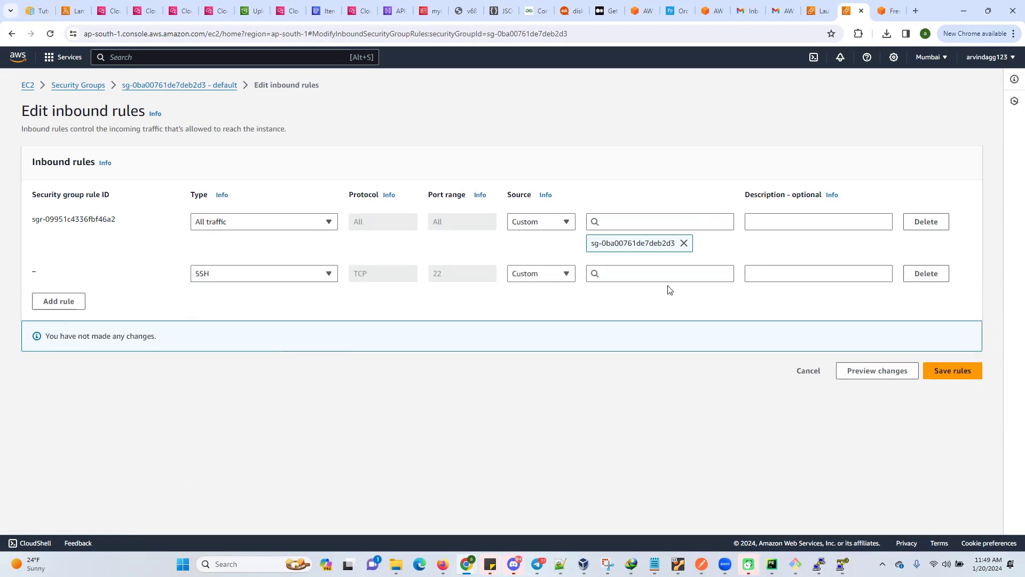
pyautogui.click(558, 278)
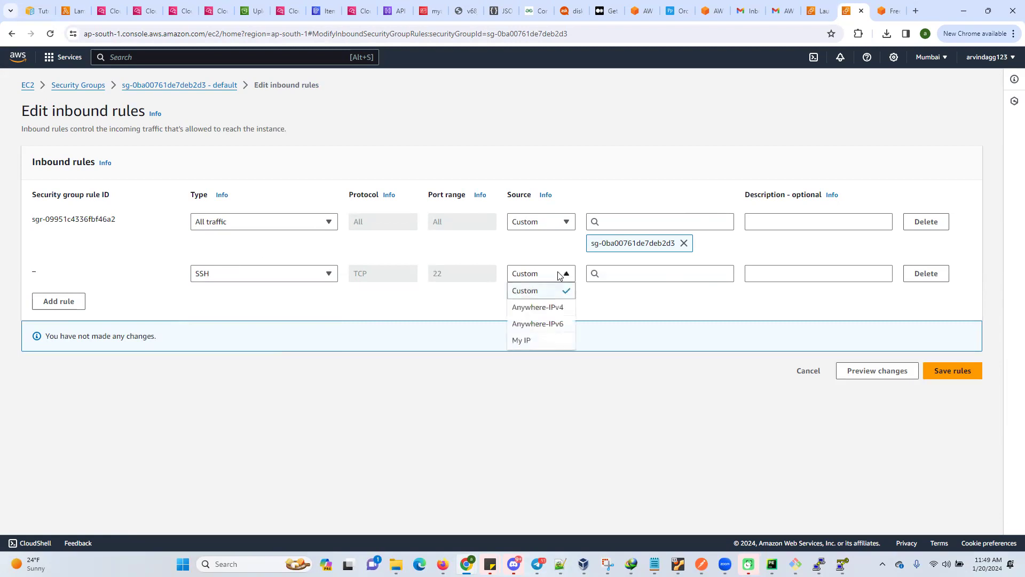
pyautogui.click(539, 309)
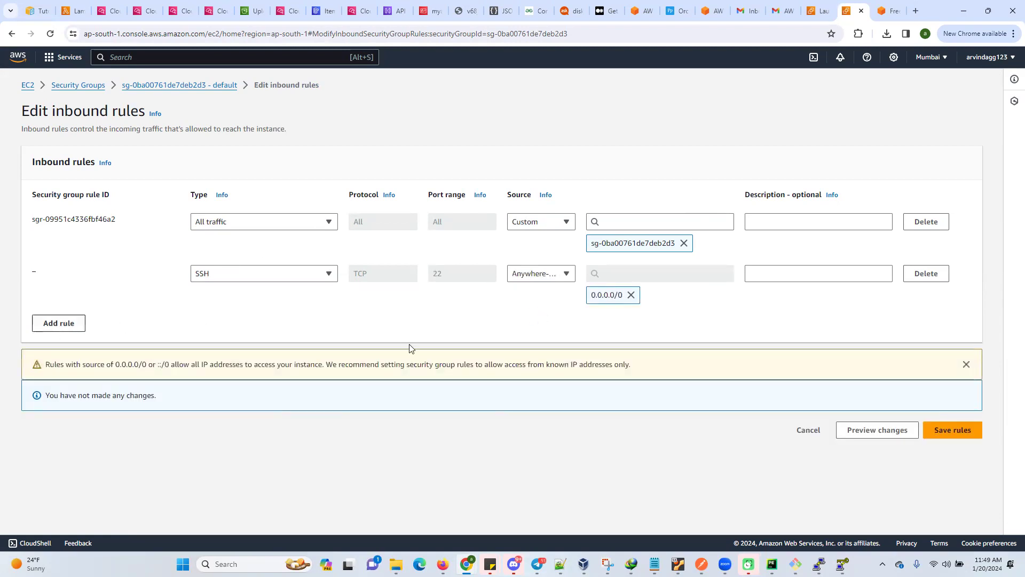
pyautogui.click(946, 428)
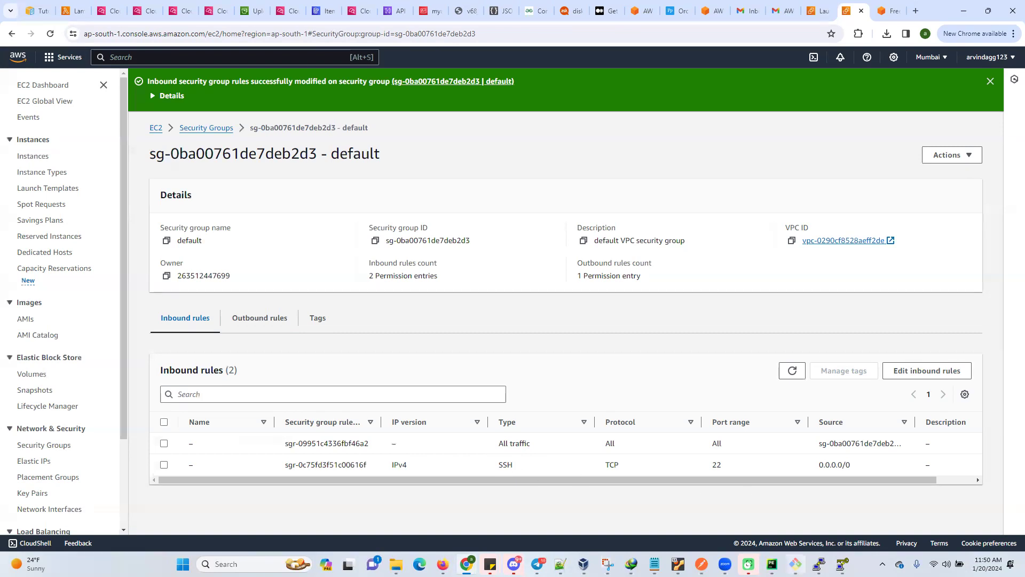
pyautogui.click(795, 563)
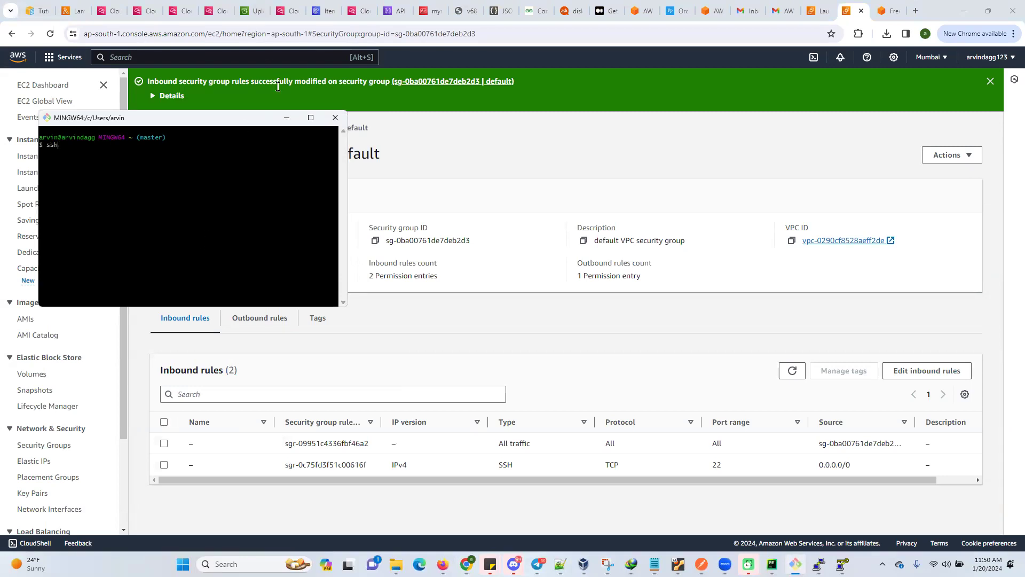
pyautogui.click(286, 118)
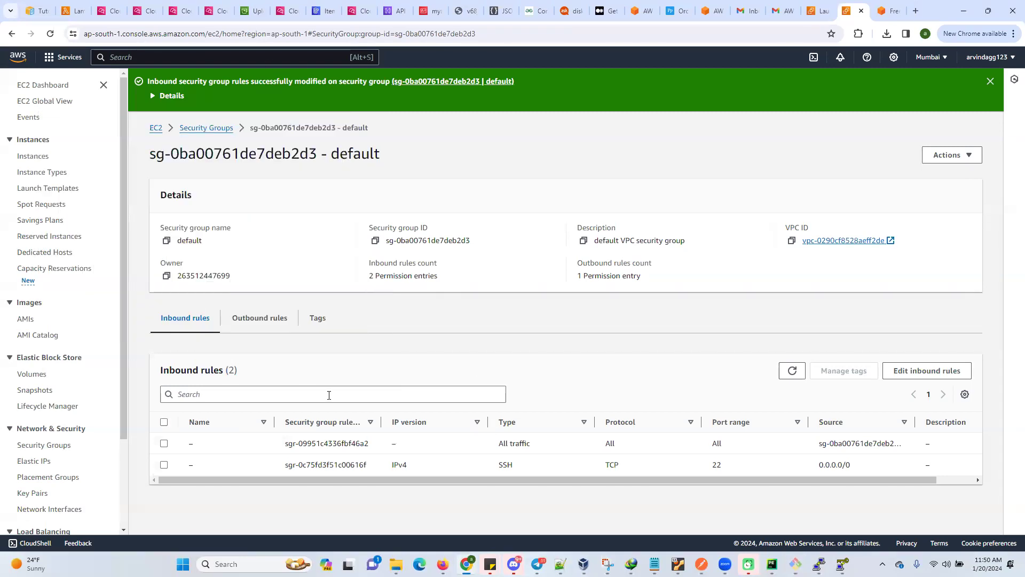
pyautogui.click(265, 319)
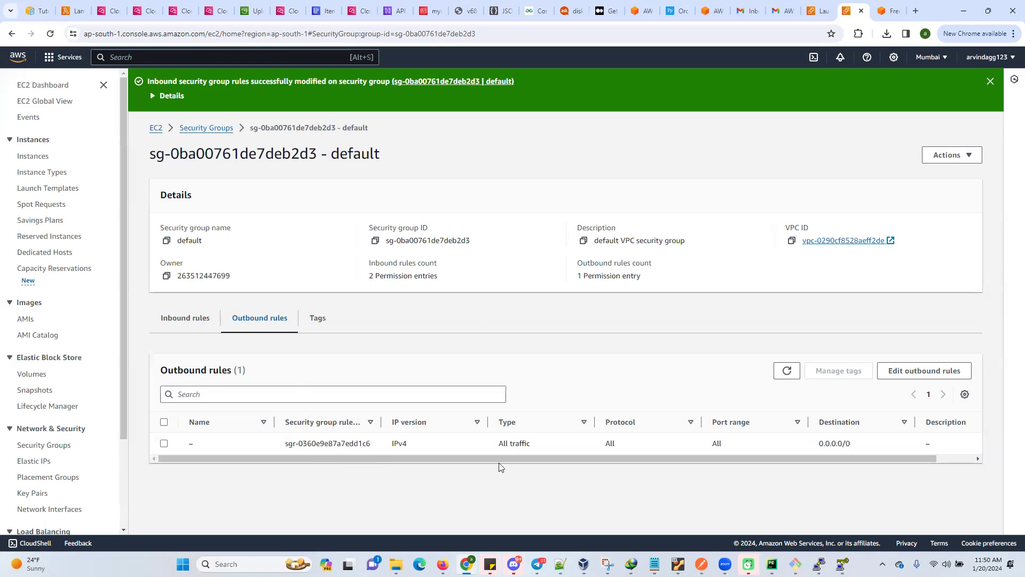
pyautogui.click(196, 321)
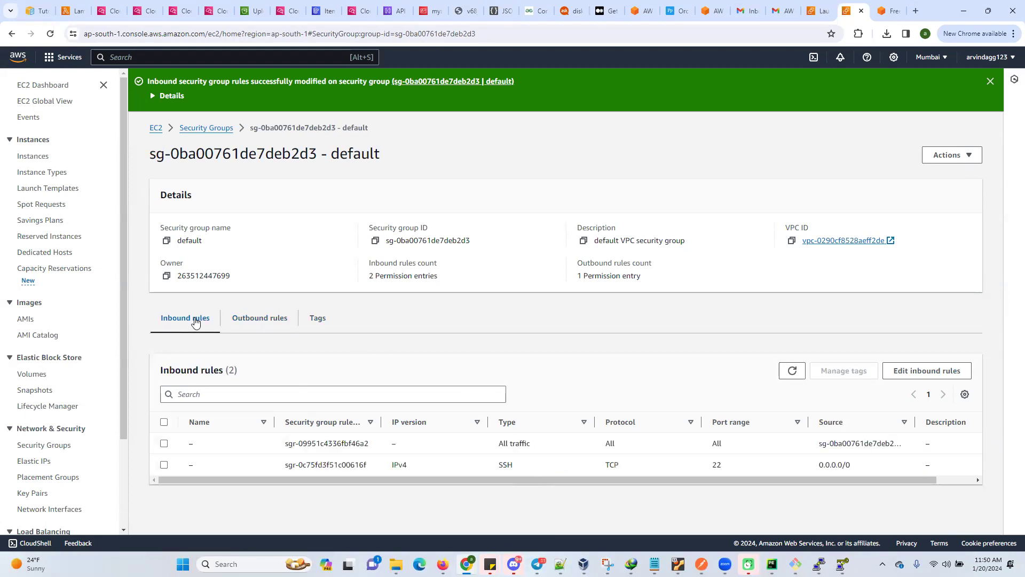
# On the launch form, replace launch-wizard-6 with the default security group
pyautogui.click(816, 11)
pyautogui.click(612, 251)
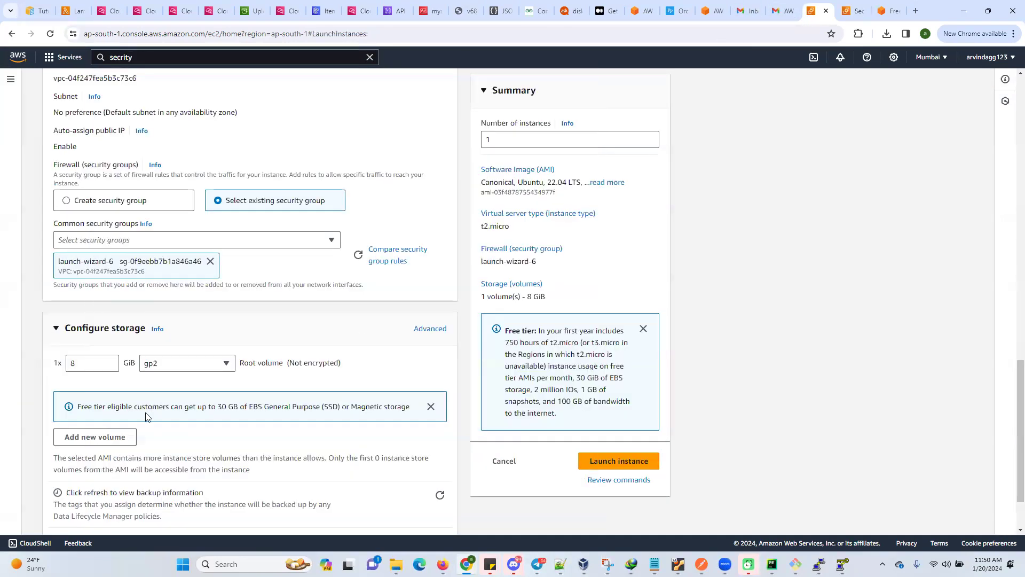
pyautogui.click(331, 241)
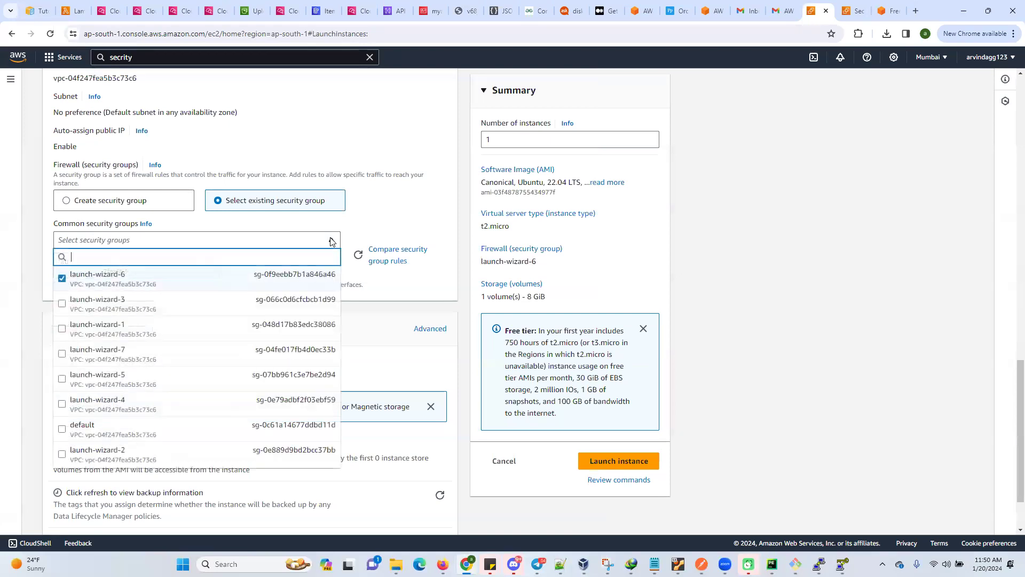
pyautogui.click(368, 226)
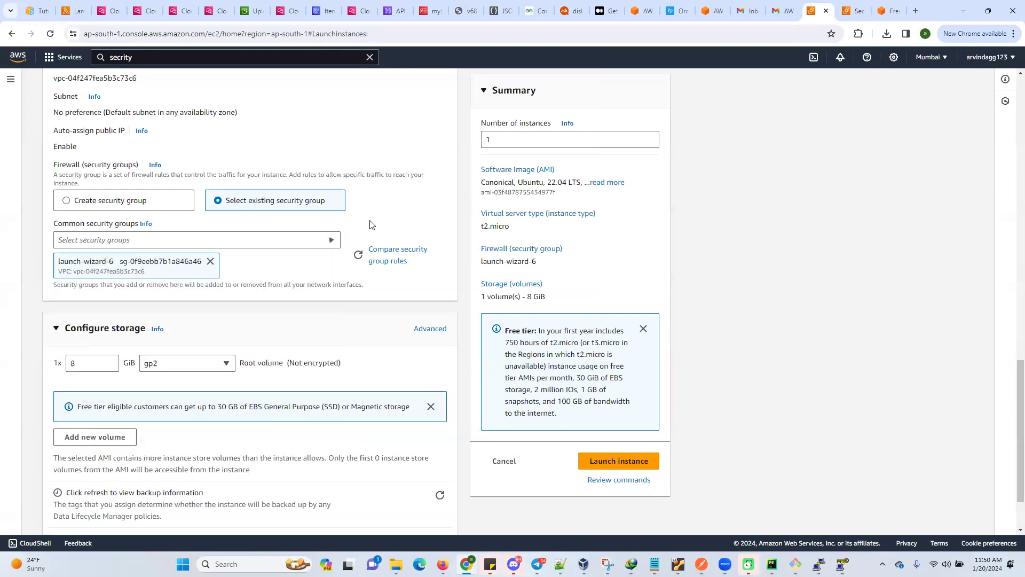
pyautogui.click(209, 260)
pyautogui.click(329, 240)
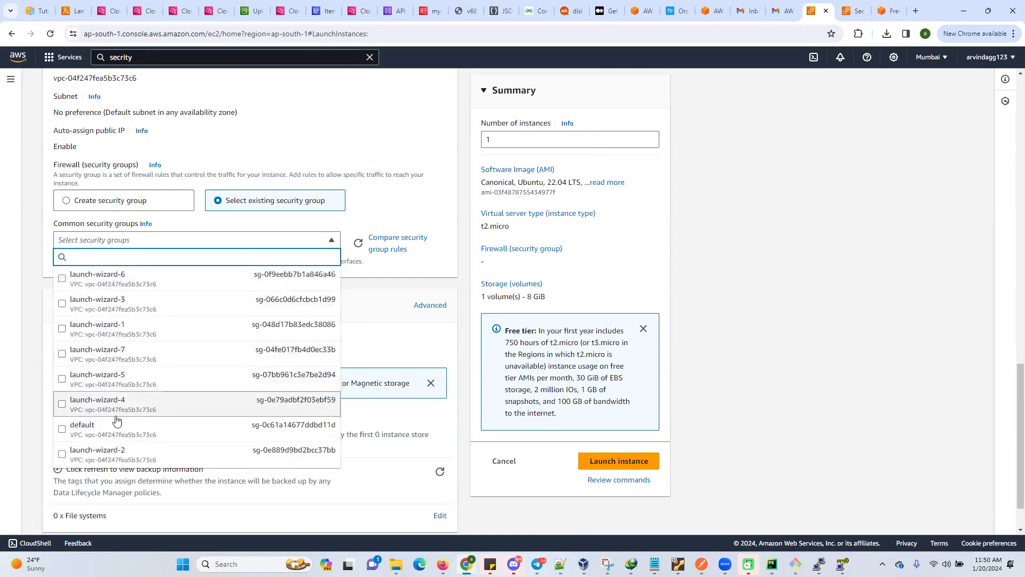
pyautogui.click(108, 432)
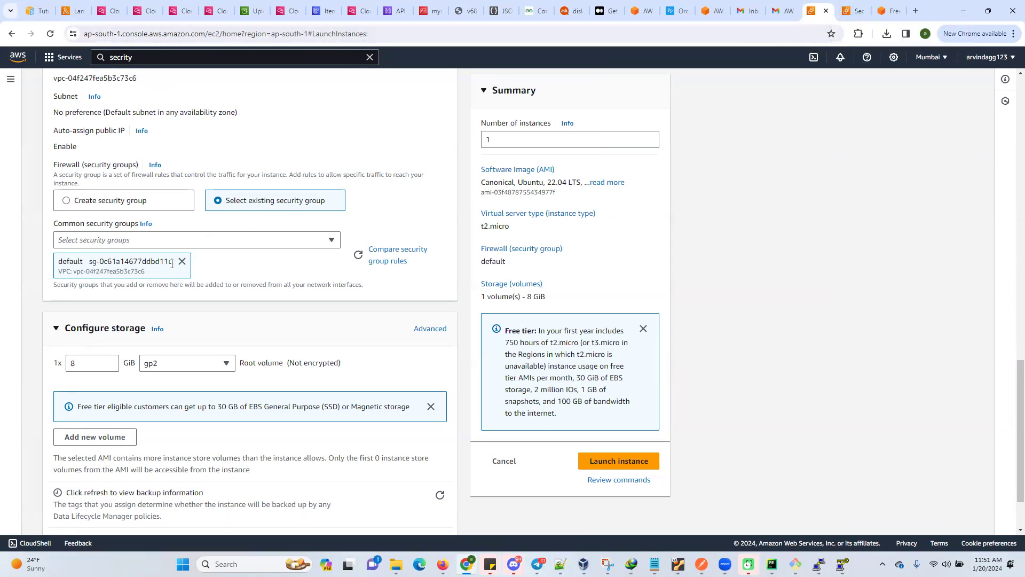
# After rechecking the default group's details, remove it from the form and reopen the security group list
pyautogui.click(840, 13)
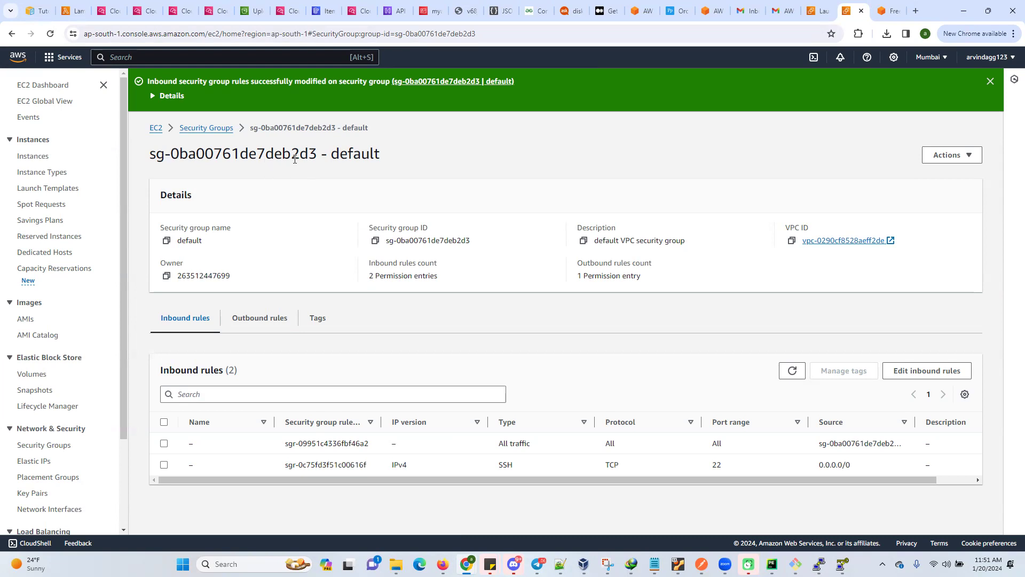
pyautogui.click(815, 12)
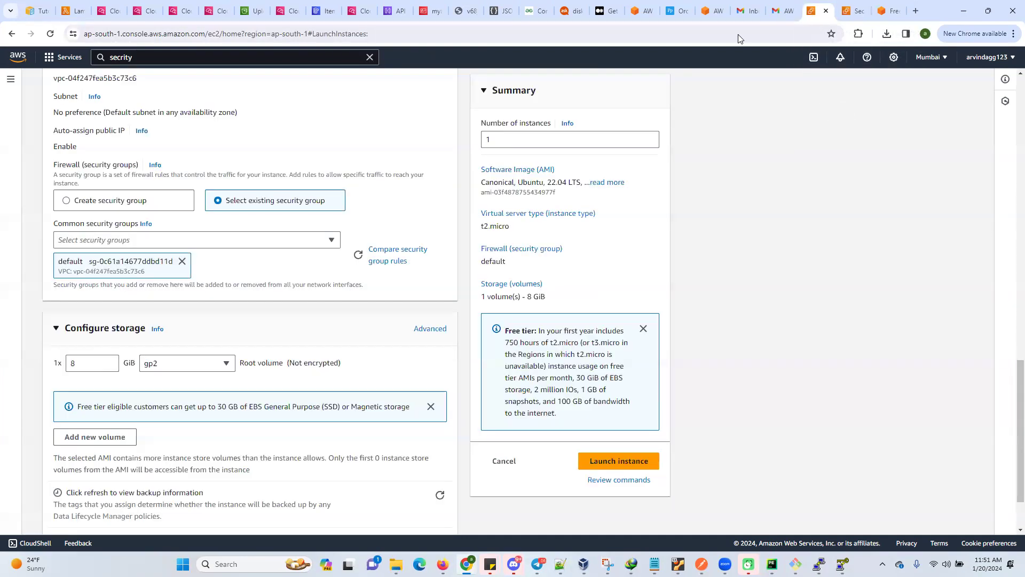
pyautogui.click(182, 261)
pyautogui.click(303, 240)
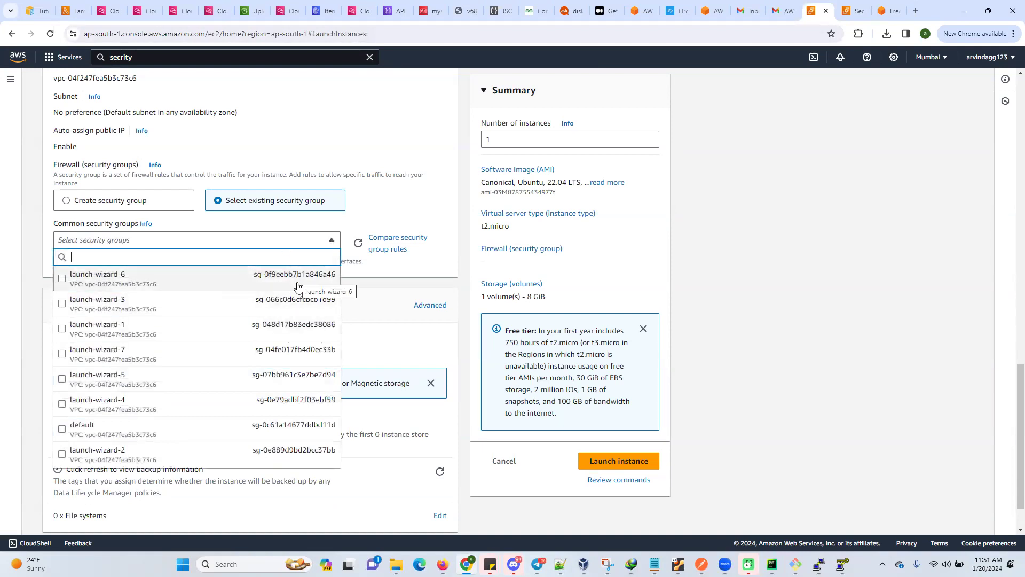
pyautogui.scroll(-1, 294, 315)
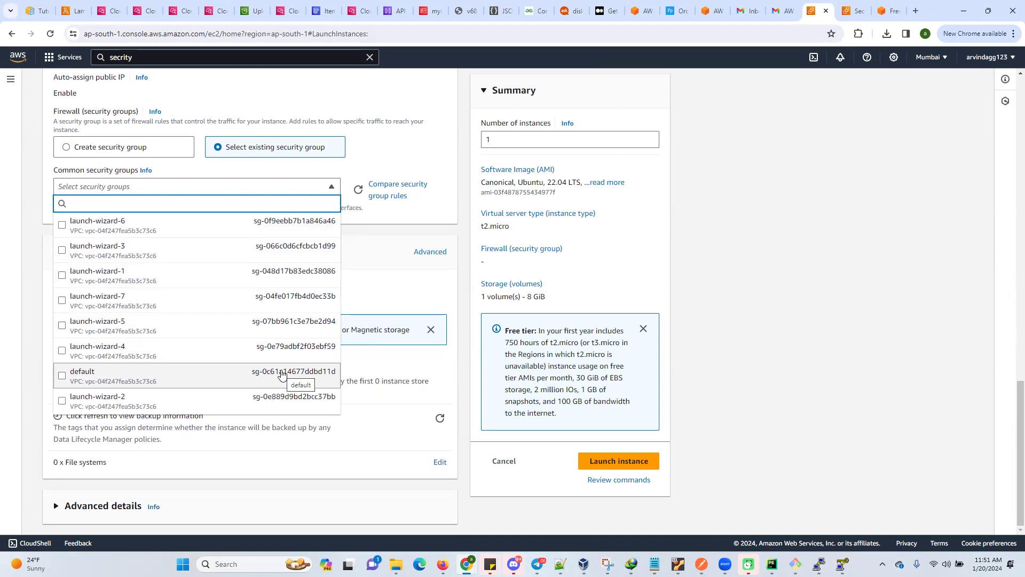
pyautogui.scroll(2, 283, 358)
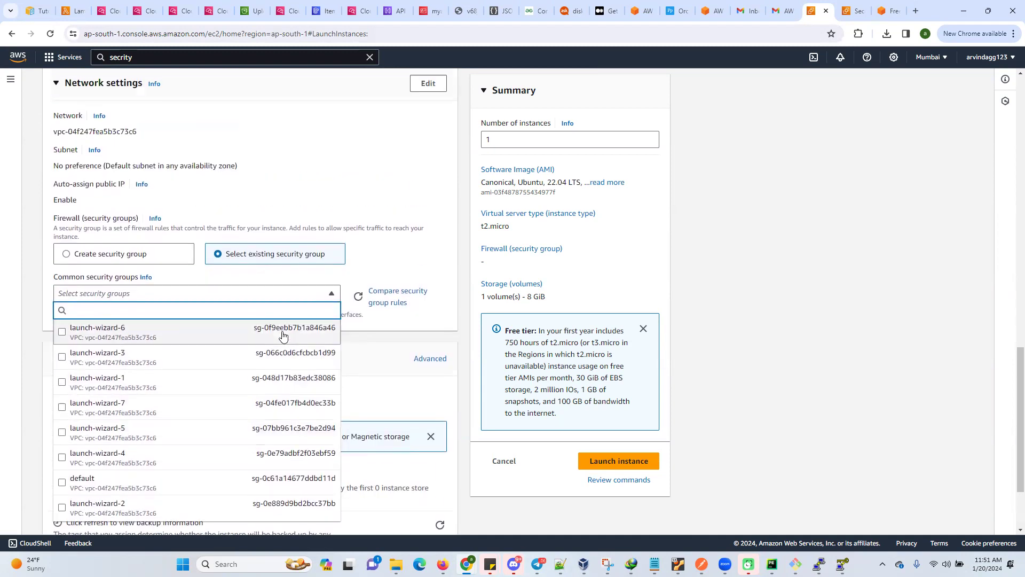
pyautogui.click(354, 298)
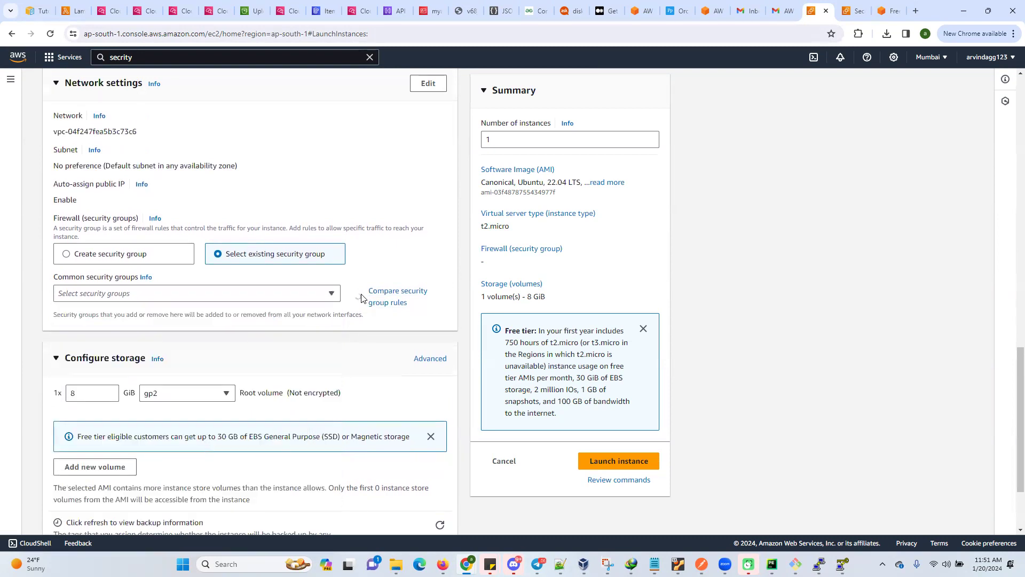
pyautogui.click(329, 296)
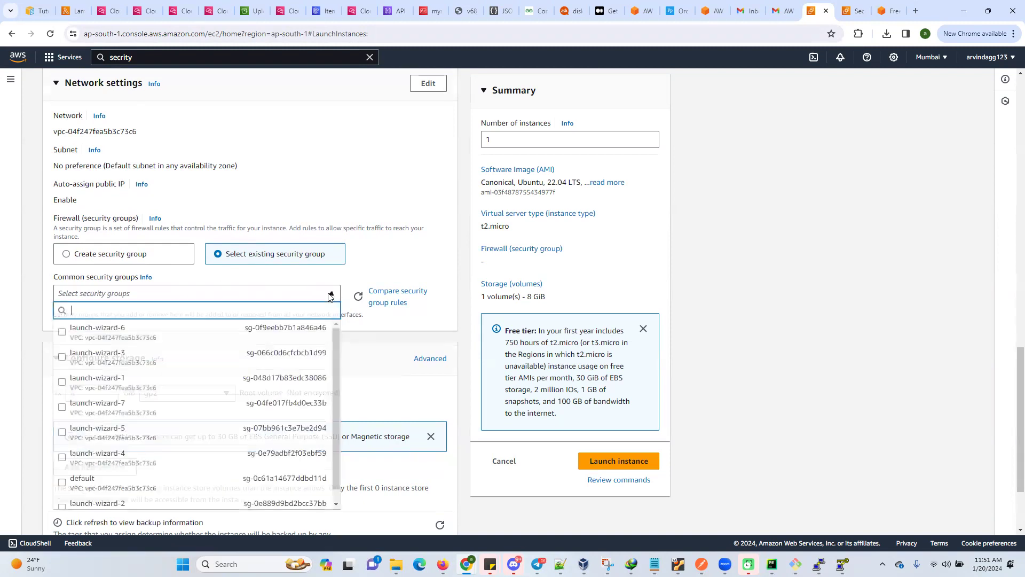
pyautogui.scroll(-3, 230, 369)
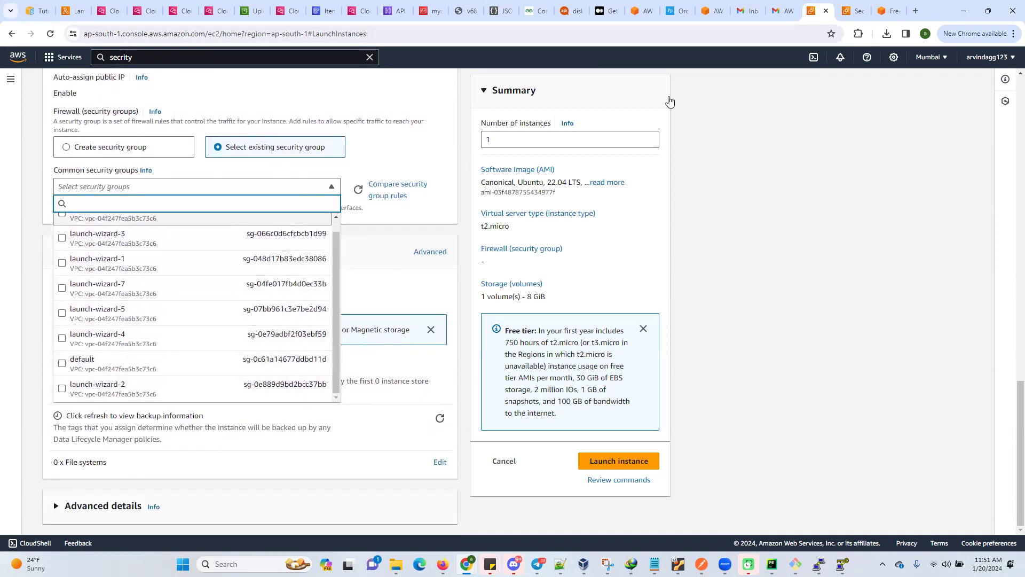
# Copy the edited group's ID, search the launch form's group list, and attach the default group
pyautogui.click(843, 15)
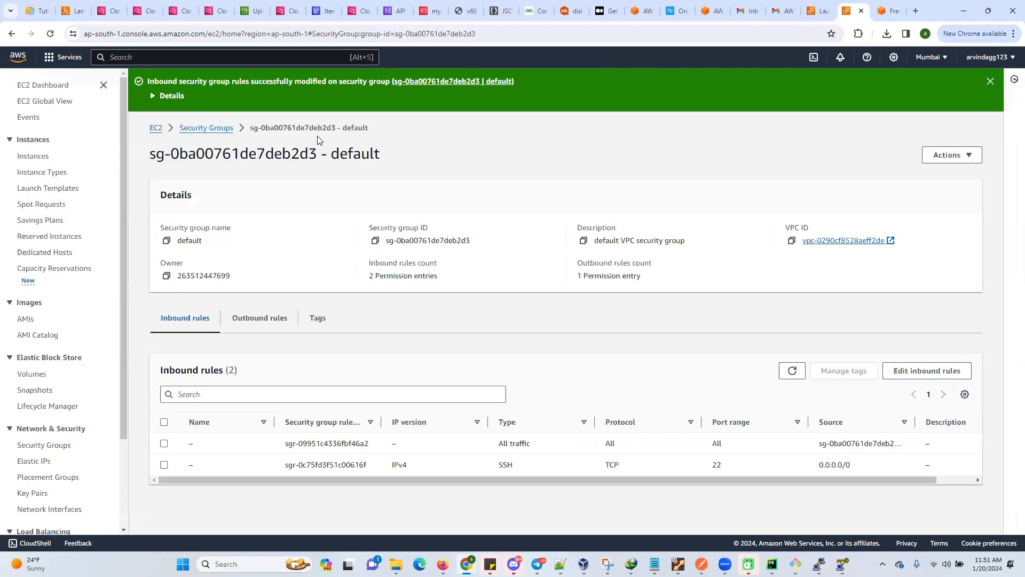
pyautogui.moveTo(318, 155); pyautogui.dragTo(151, 156)
pyautogui.hotkey('ctrl', 'c')
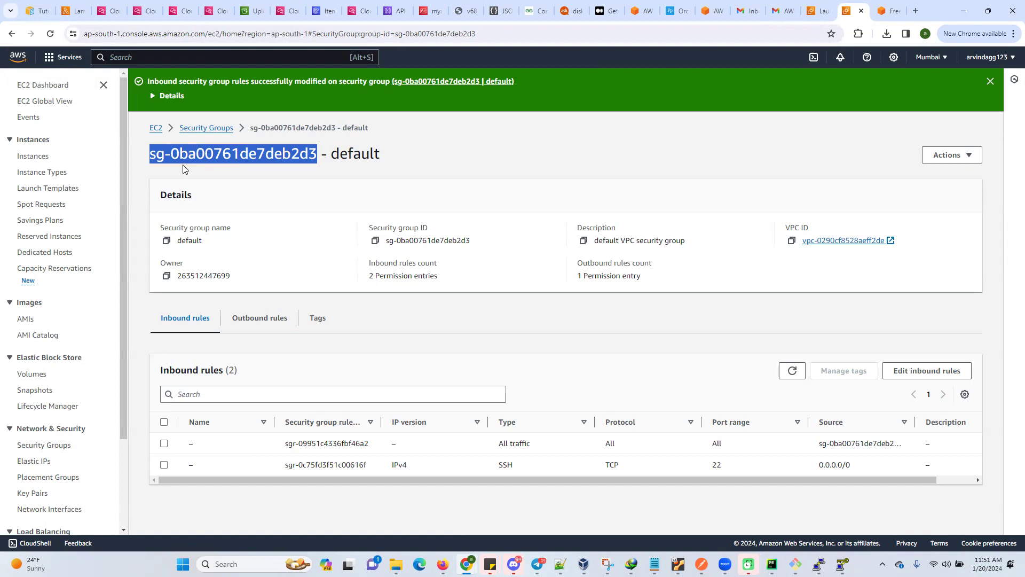
pyautogui.click(817, 10)
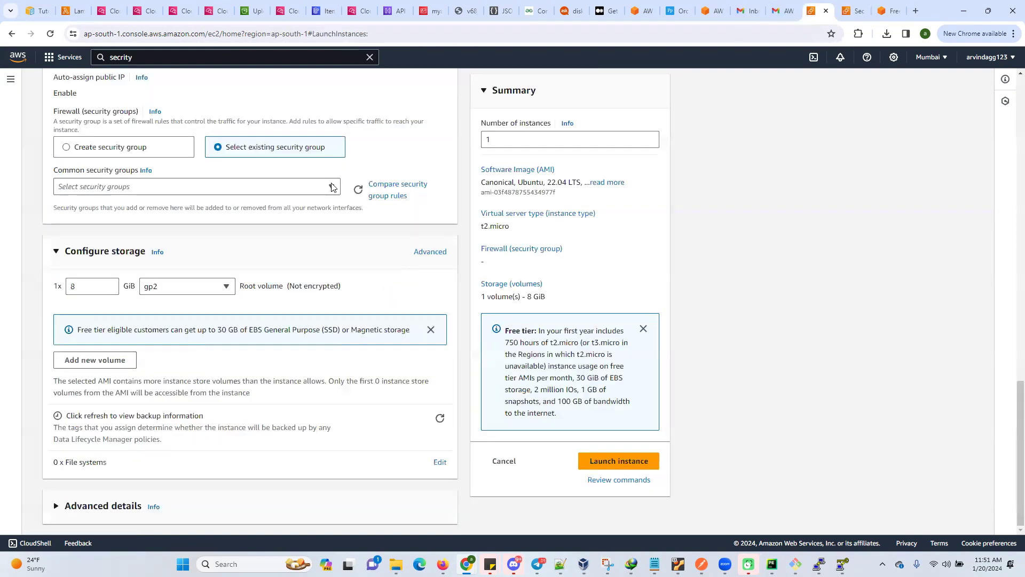
pyautogui.click(140, 188)
pyautogui.hotkey('ctrl', 'v')
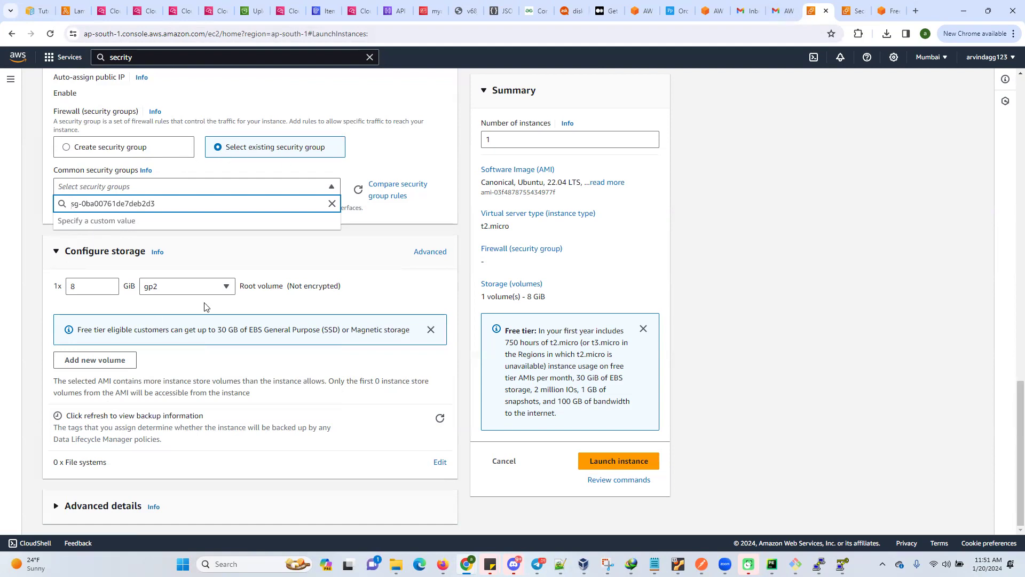
pyautogui.click(394, 210)
pyautogui.click(332, 189)
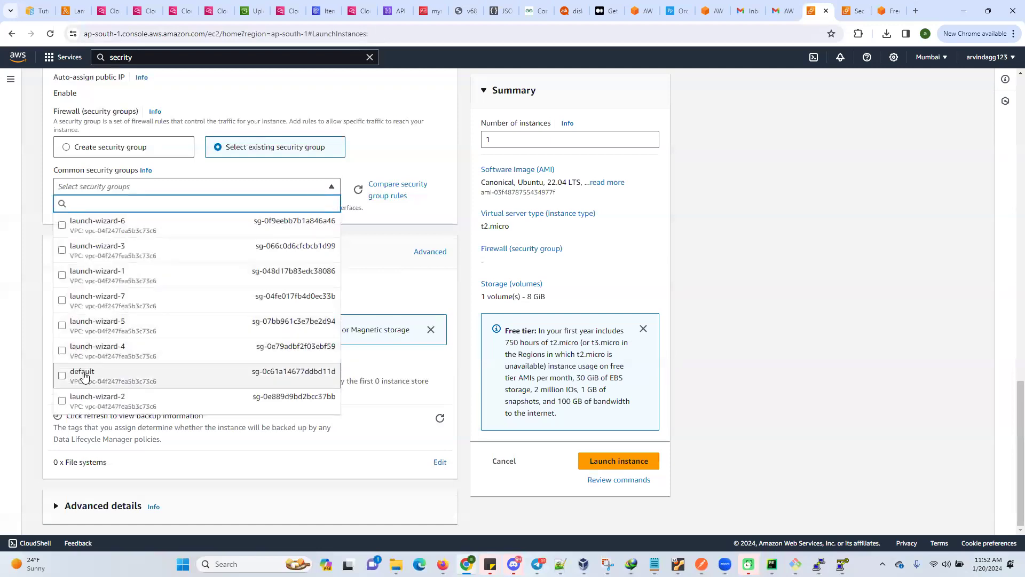
pyautogui.click(157, 379)
pyautogui.moveTo(145, 219); pyautogui.dragTo(177, 212)
pyautogui.hotkey('ctrl', 'c')
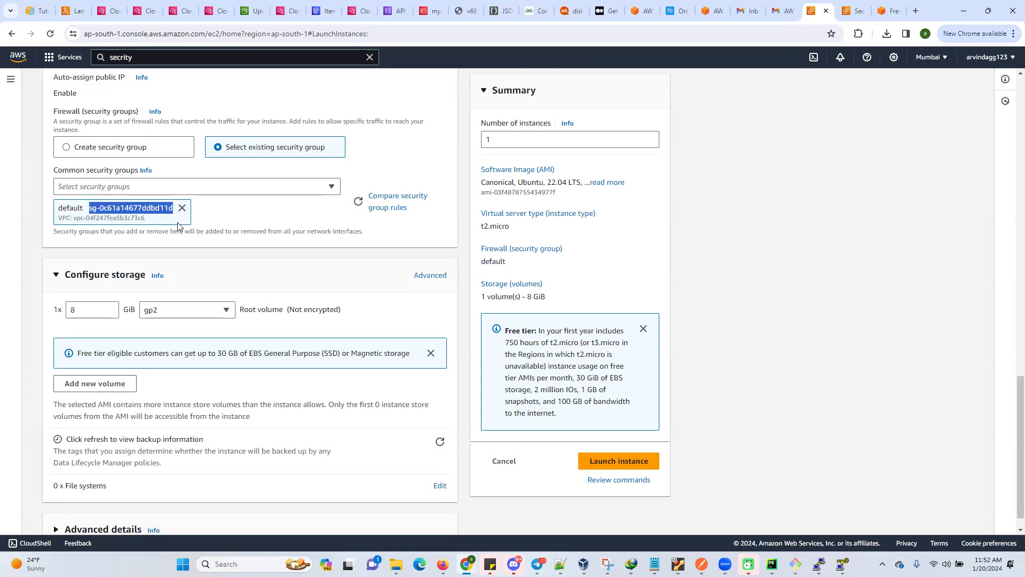
pyautogui.click(848, 13)
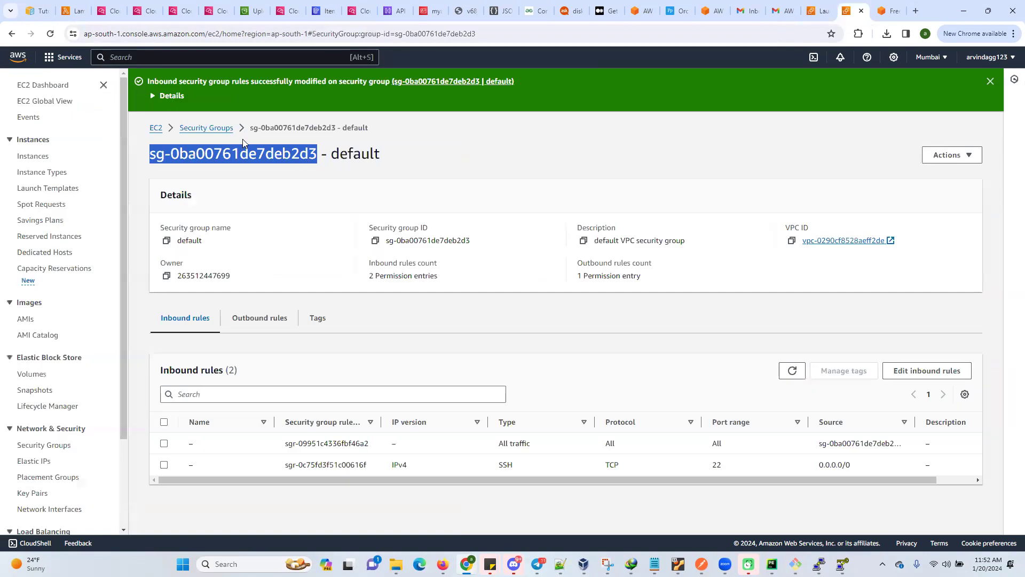
# Find security group sg-0c61a14677ddbd11d in the Security Groups list and open its details
pyautogui.click(226, 129)
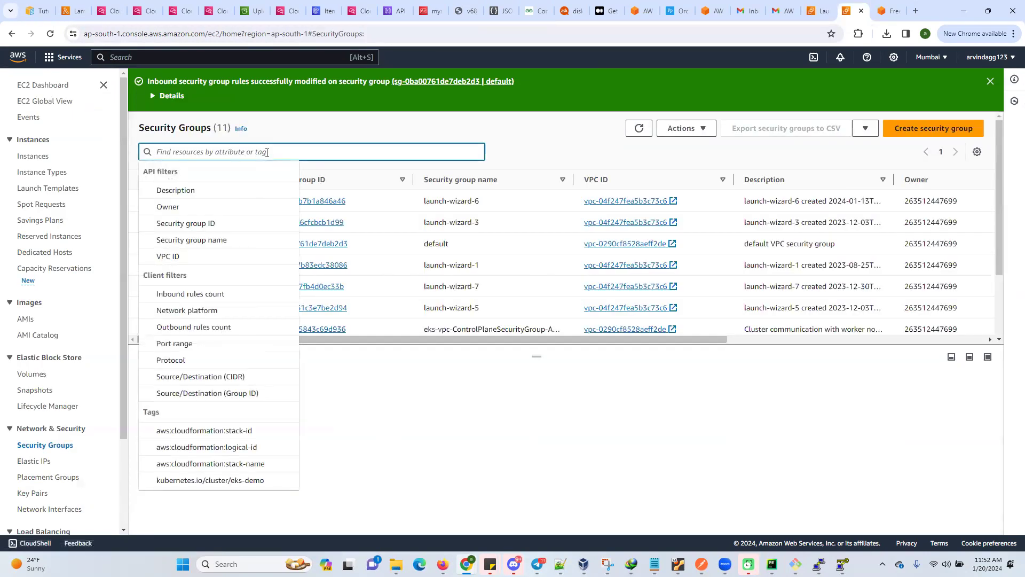
pyautogui.hotkey('ctrl', 'v')
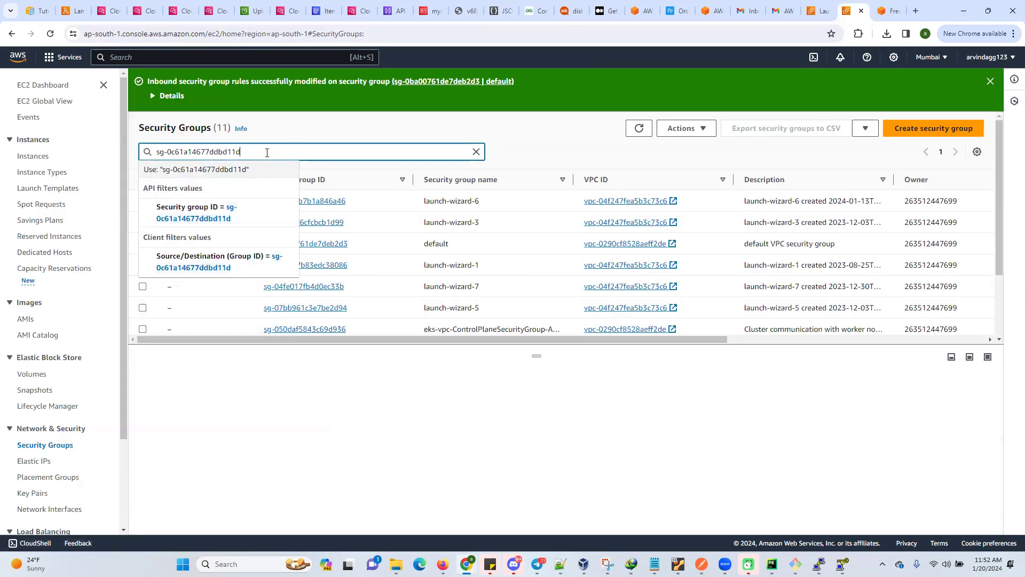
pyautogui.press('Return')
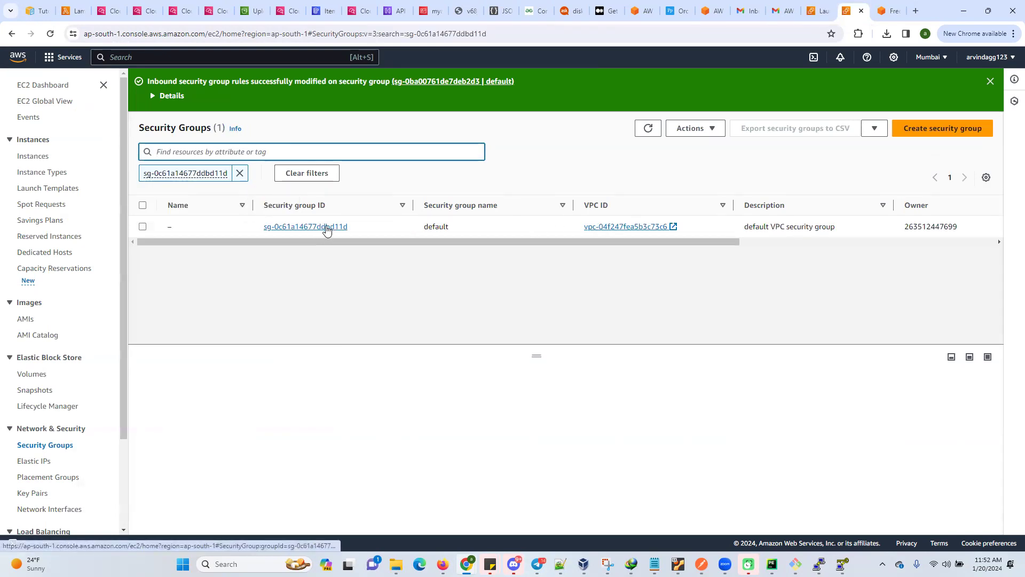
pyautogui.click(327, 228)
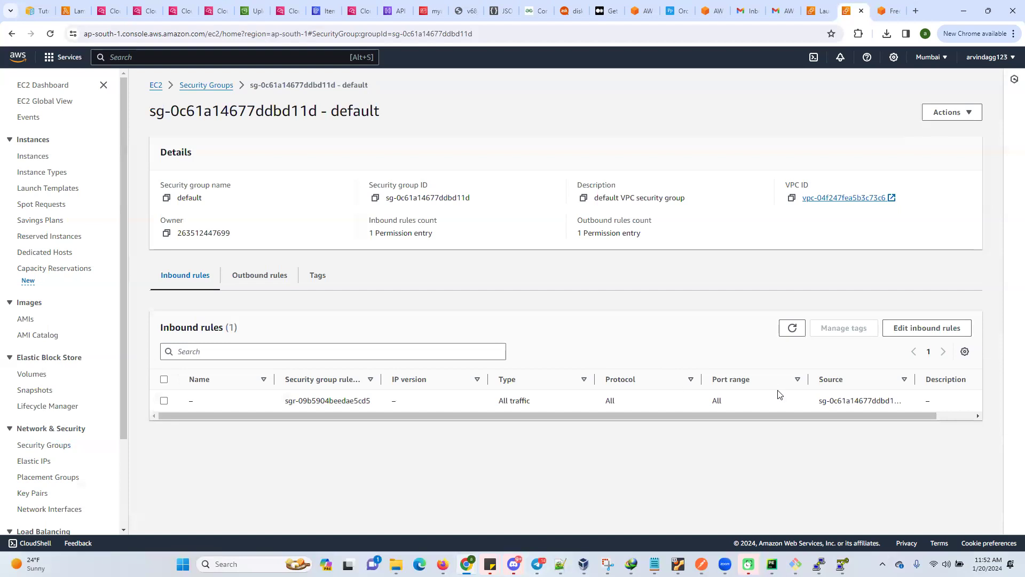
# Add an inbound SSH rule on port 22 from Anywhere-IPv4 (0.0.0.0/0) and save it
pyautogui.click(900, 328)
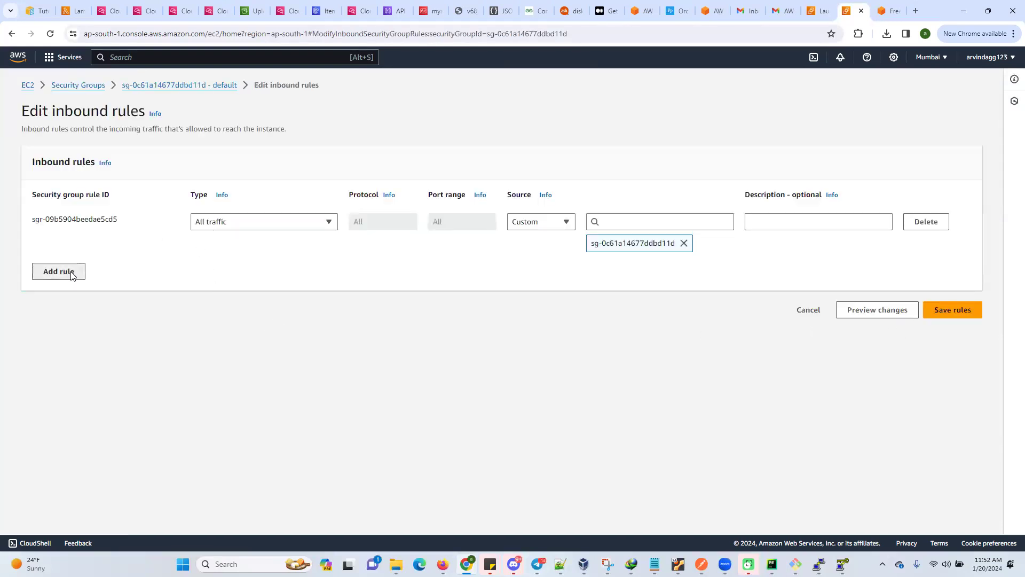
pyautogui.click(59, 271)
pyautogui.click(241, 274)
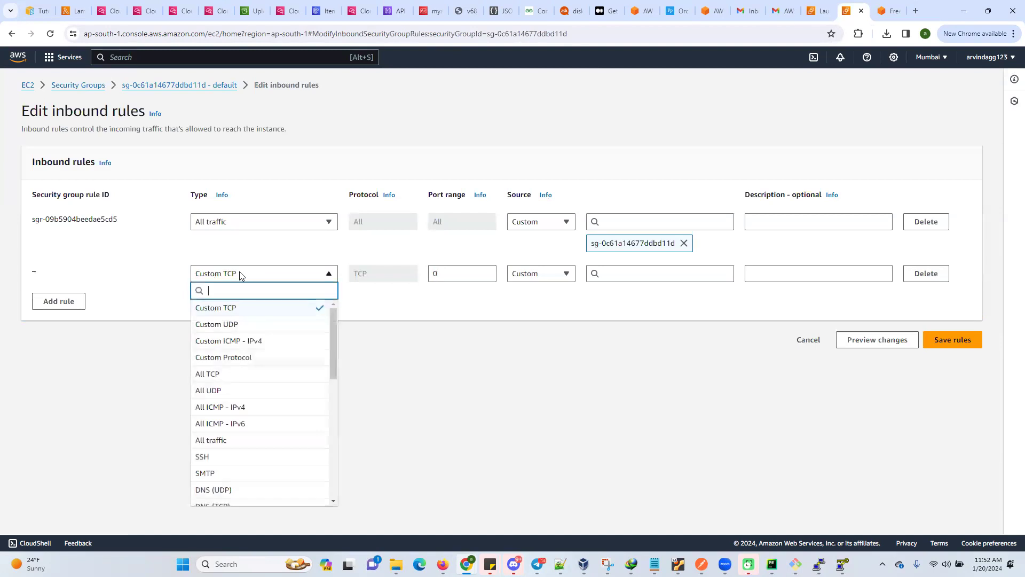
pyautogui.click(206, 456)
pyautogui.click(553, 275)
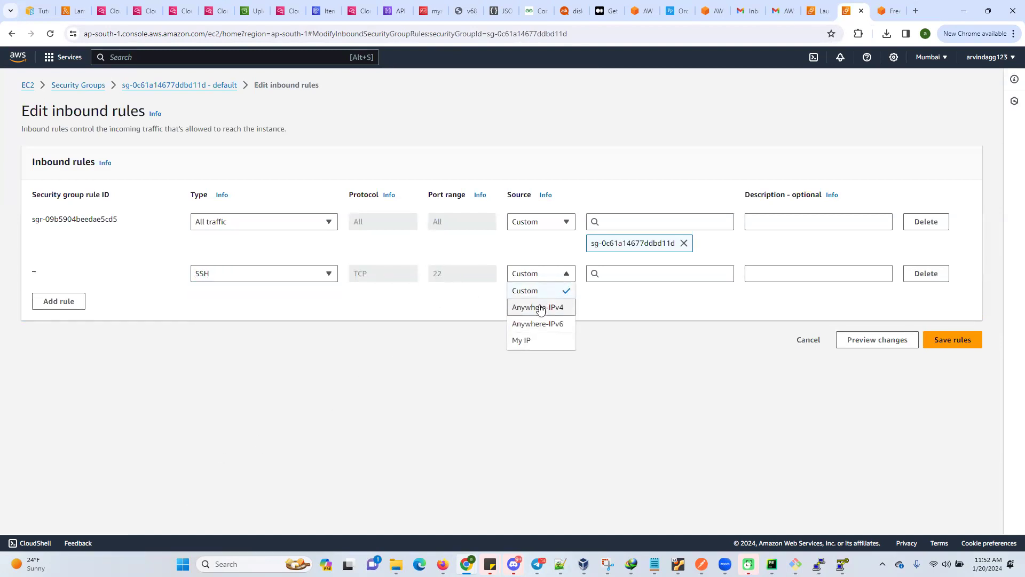
pyautogui.click(540, 305)
pyautogui.click(952, 400)
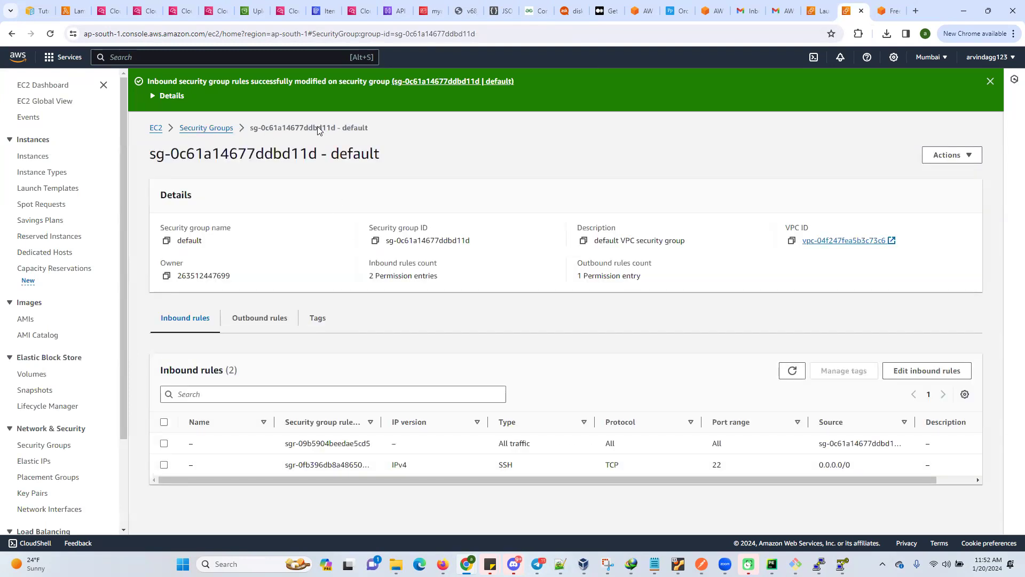
# Review the launch form's default group sg-0c61a14677ddbd11d and select the 8 GiB storage size
pyautogui.click(818, 11)
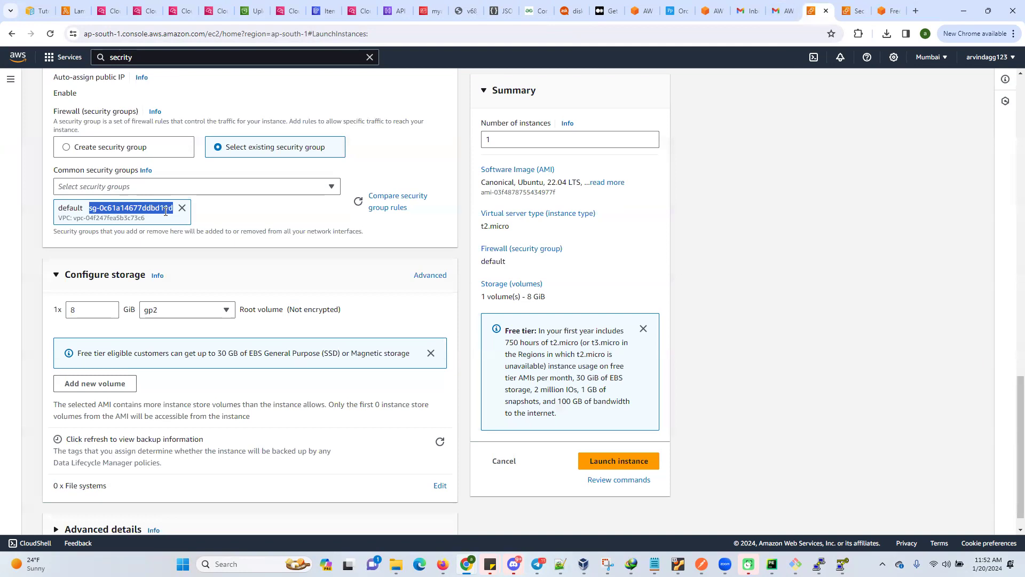
pyautogui.click(241, 211)
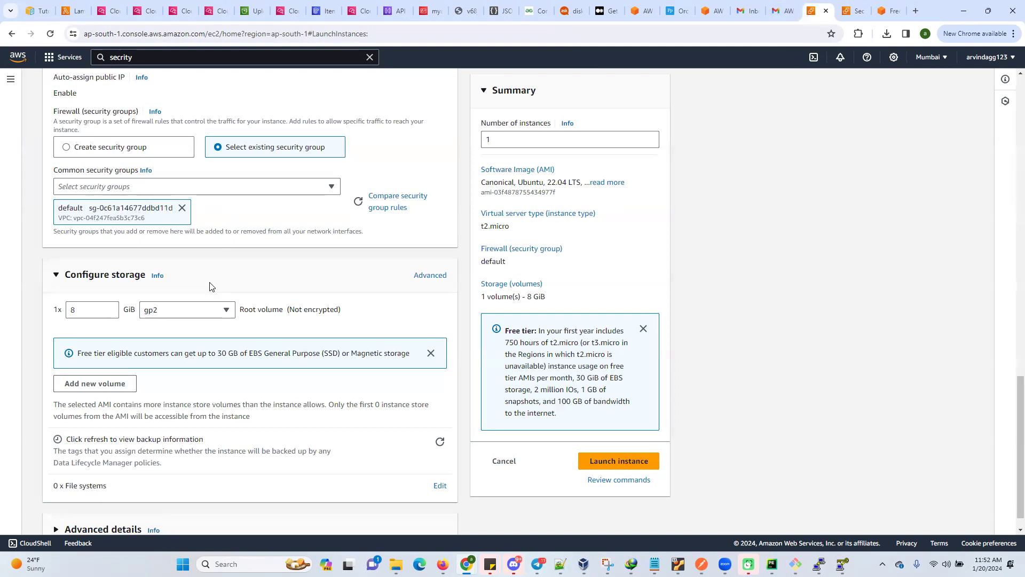
pyautogui.scroll(-1, 211, 283)
pyautogui.scroll(10, 100, 303)
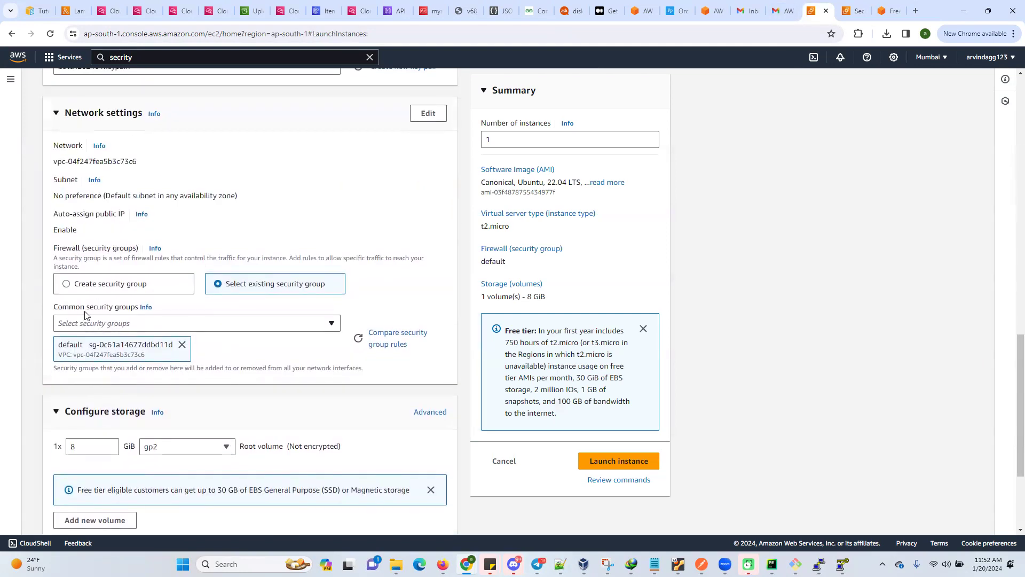
pyautogui.scroll(8, 82, 300)
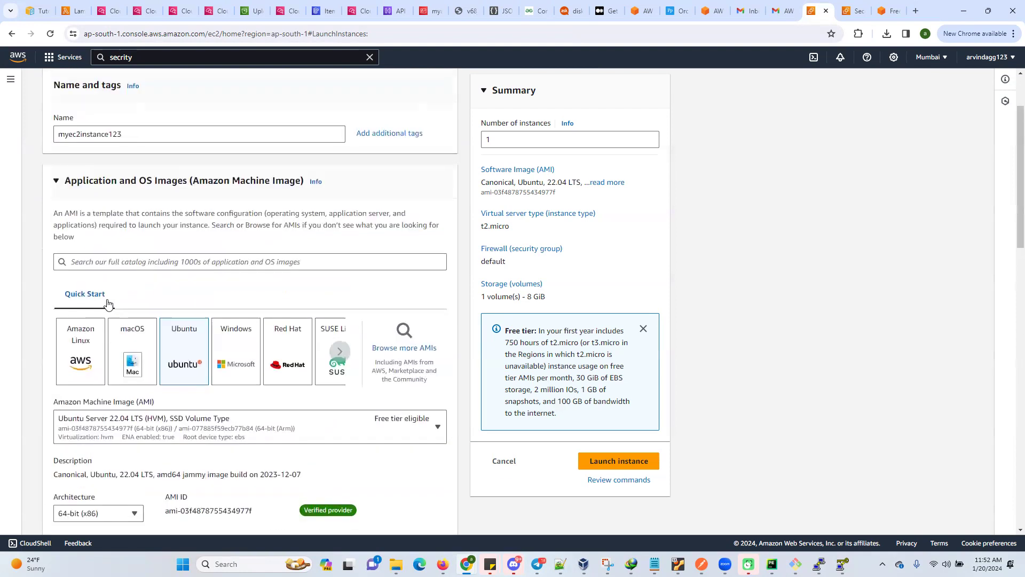
pyautogui.scroll(-18, 120, 343)
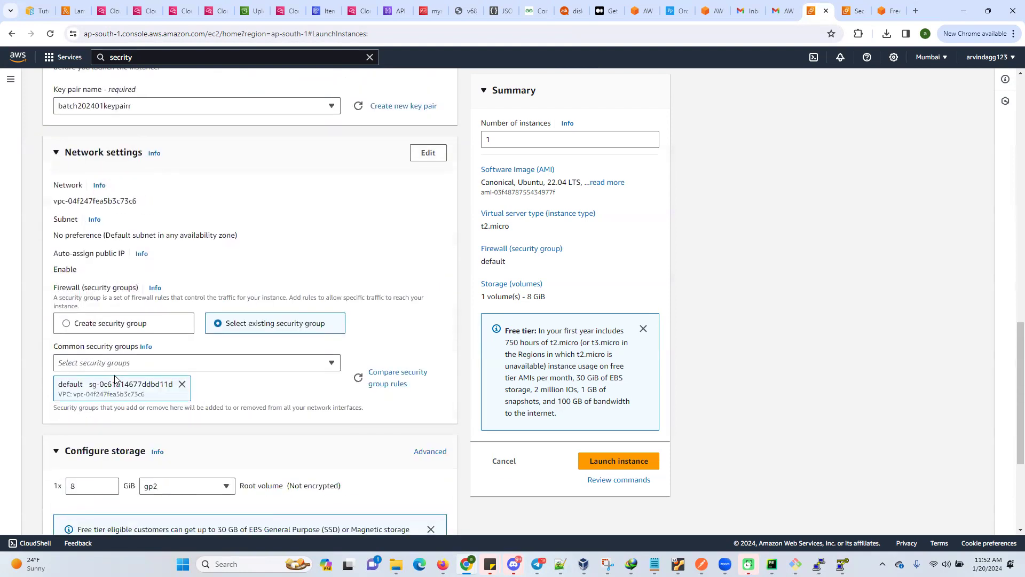
pyautogui.doubleClick(68, 288)
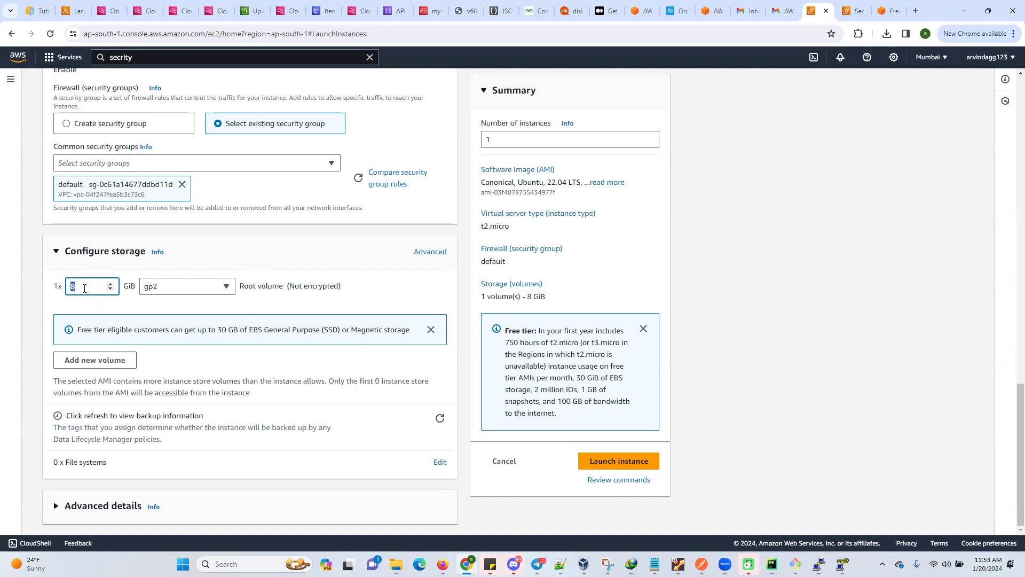
# Set the root volume to 16 GiB and launch the Ubuntu t2.micro instance
pyautogui.write('16')
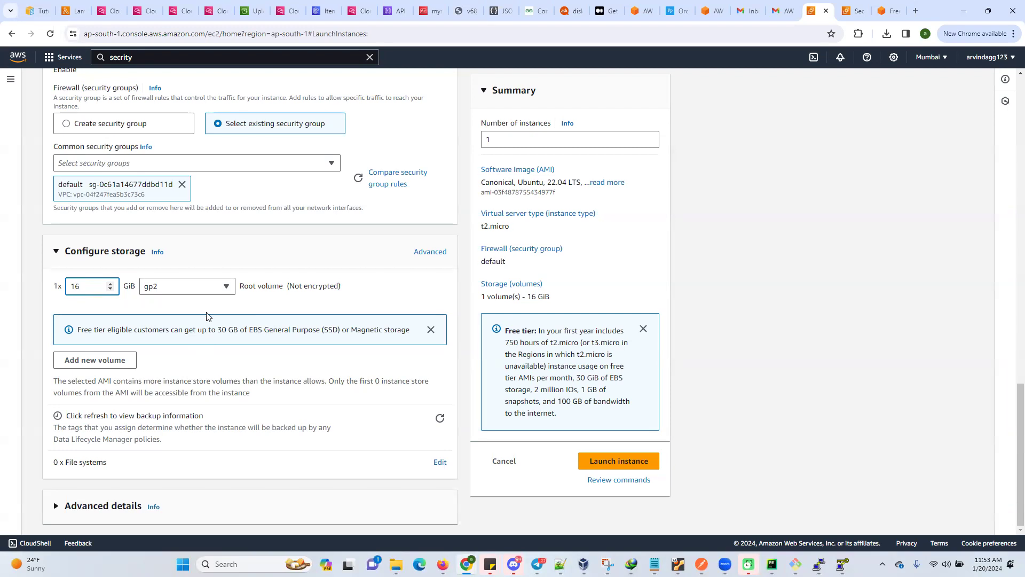
pyautogui.click(205, 313)
pyautogui.scroll(9, 267, 380)
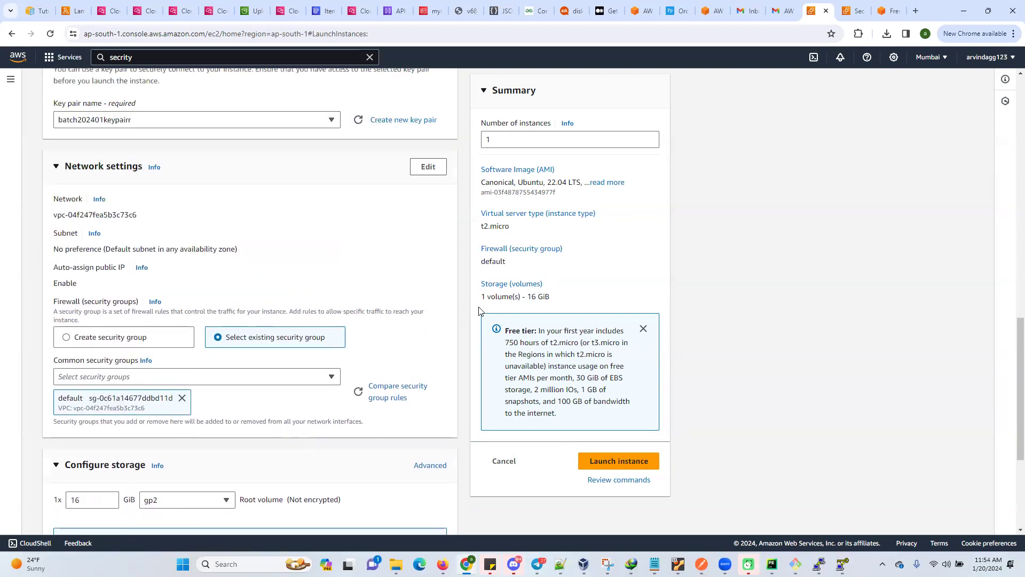
pyautogui.scroll(4, 220, 331)
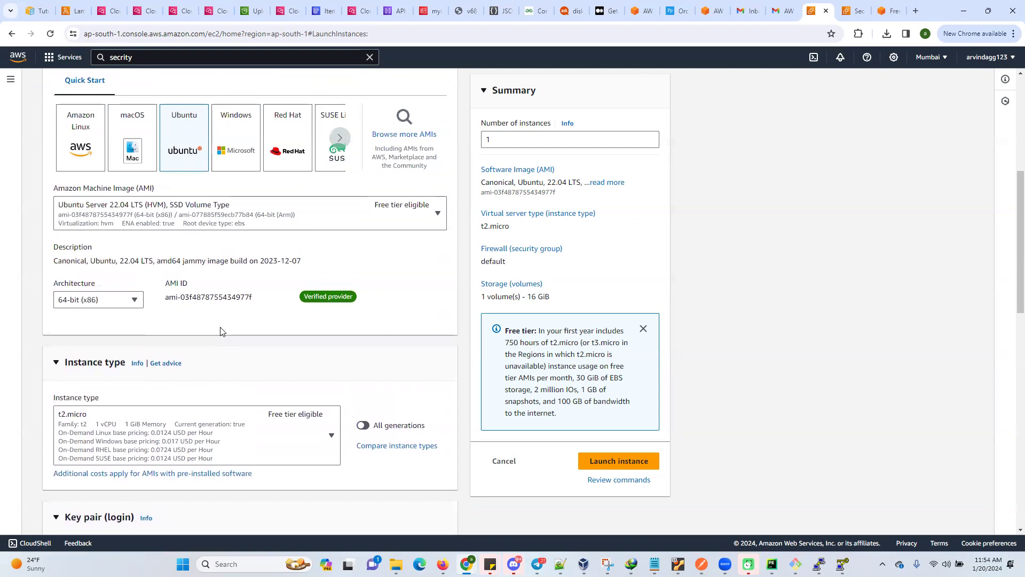
pyautogui.scroll(2, 220, 331)
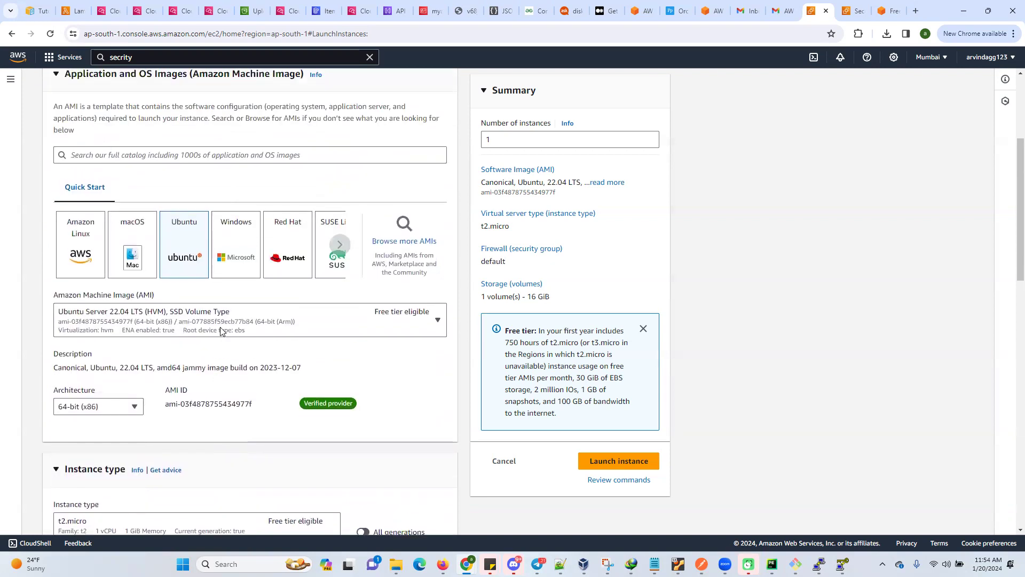
pyautogui.click(603, 465)
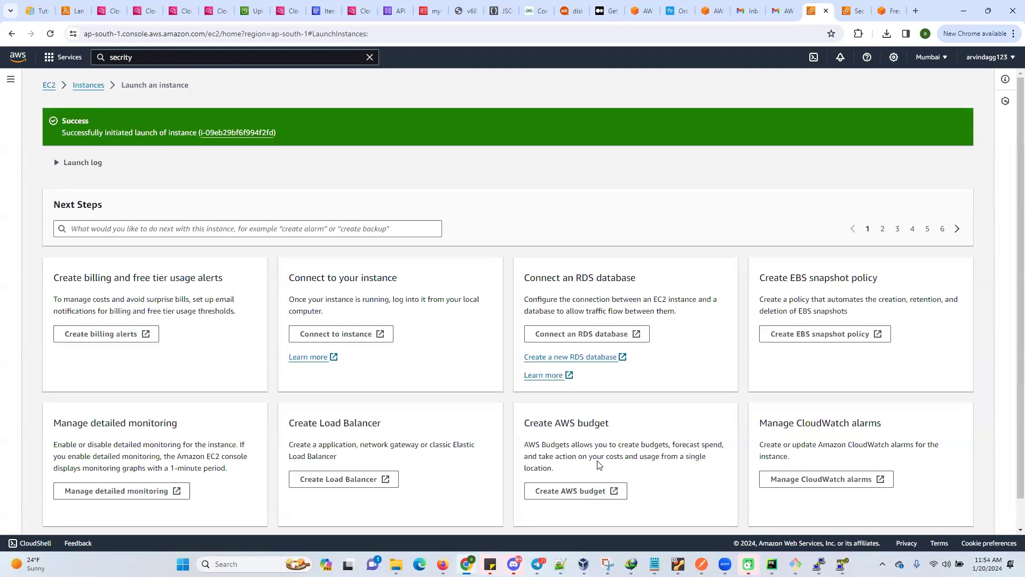
# Open the EC2 Instances list, reload it three times, then bring up PuTTY Key Generator
pyautogui.click(94, 87)
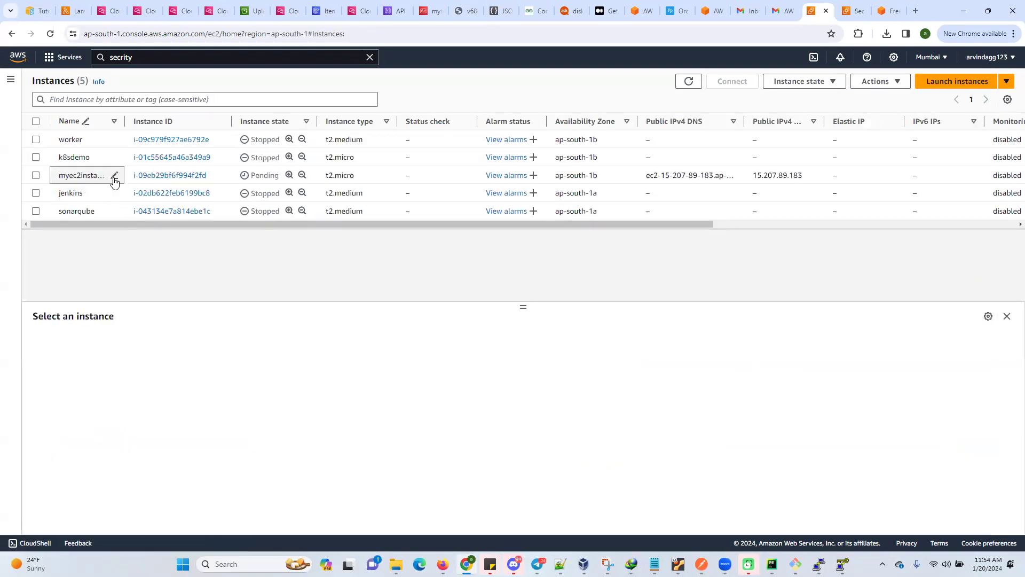
pyautogui.click(275, 33)
pyautogui.press('Return')
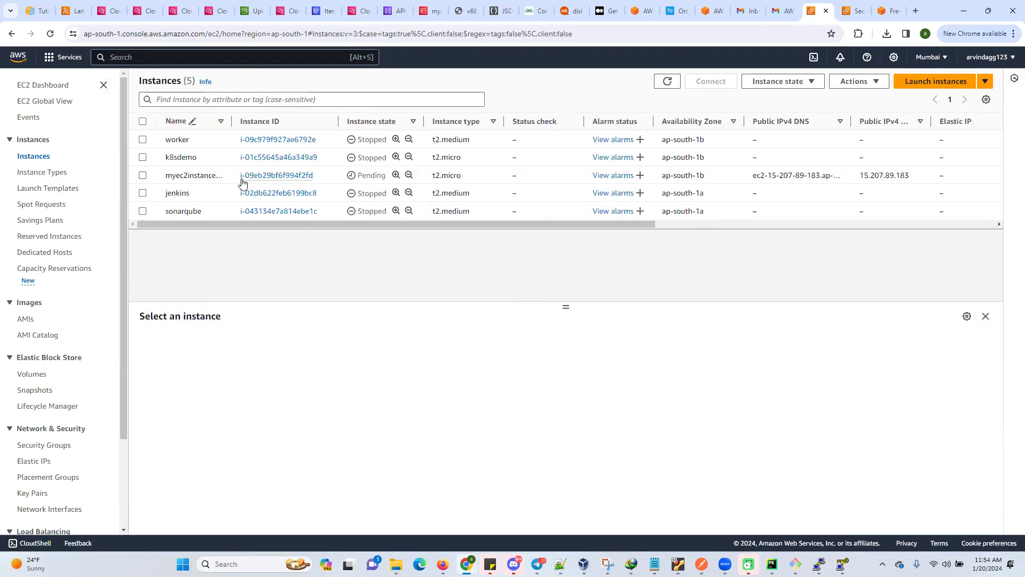
pyautogui.hotkey('ctrl', 'l')
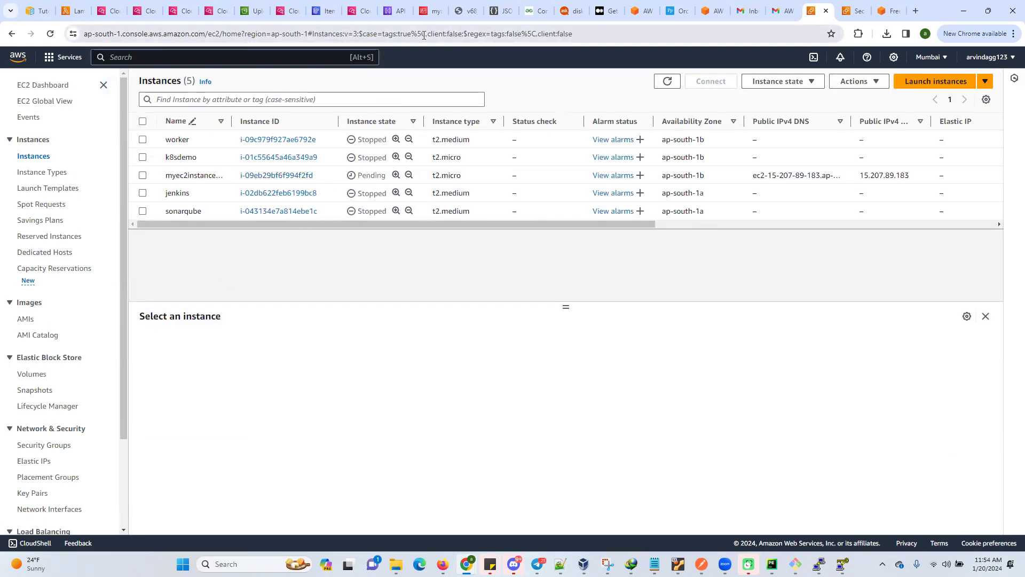
pyautogui.press('Return')
pyautogui.hotkey('ctrl', 'l')
pyautogui.press('Return')
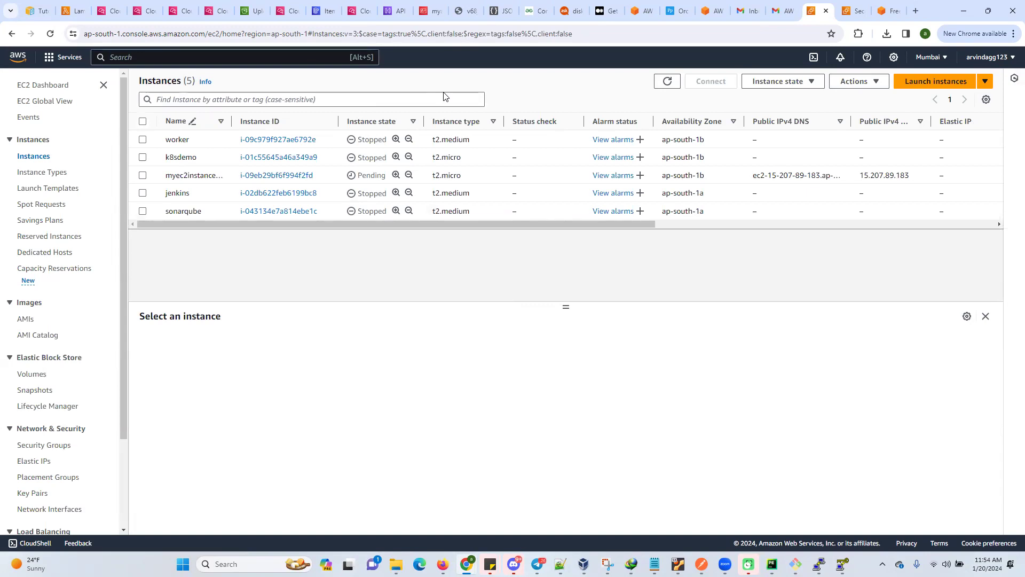
pyautogui.click(842, 563)
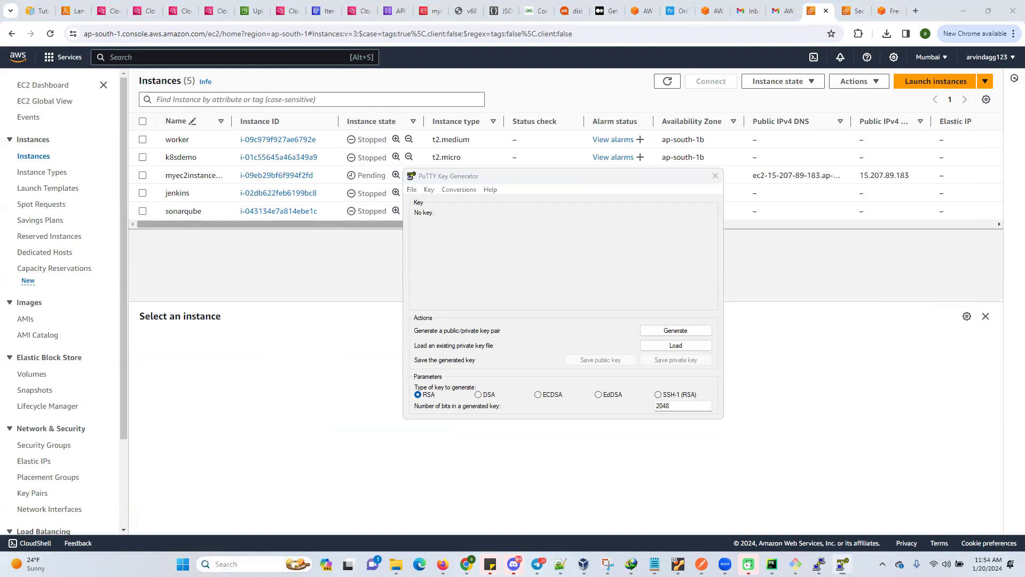
# Load batch202401keypairr.pem from Downloads into PuTTYgen, showing All Files
pyautogui.click(219, 564)
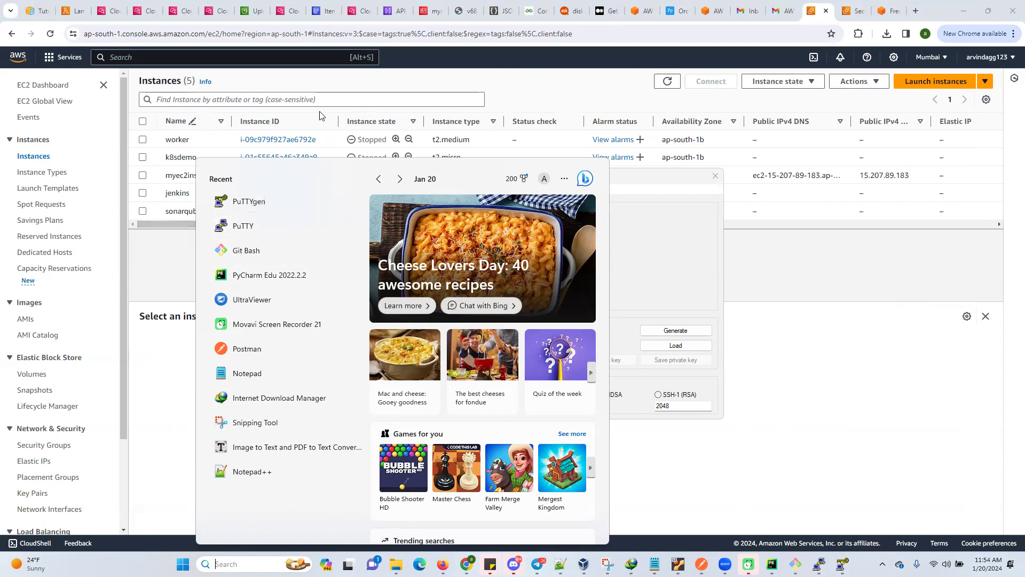
pyautogui.click(255, 208)
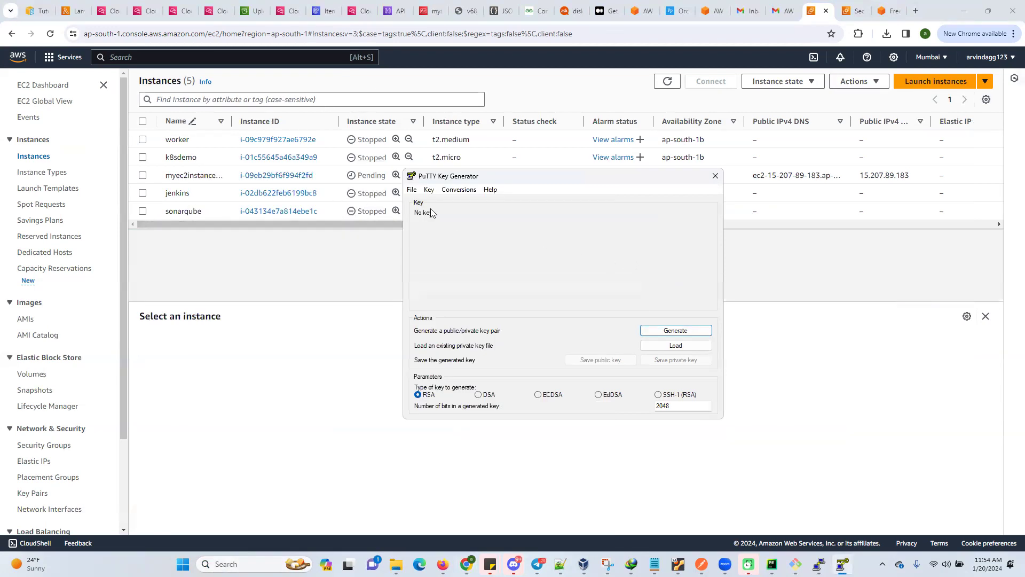
pyautogui.click(671, 347)
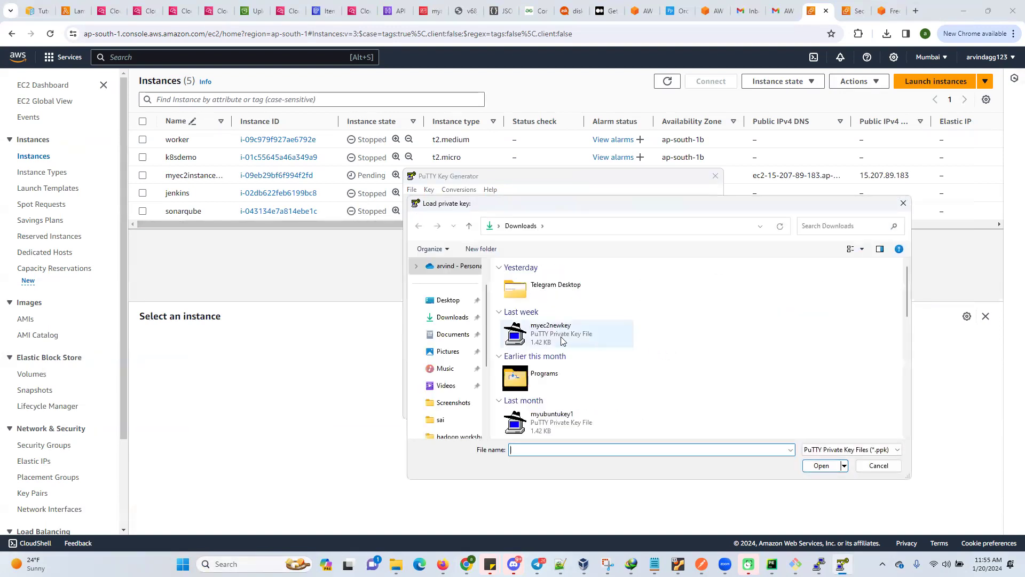
pyautogui.click(455, 319)
pyautogui.click(844, 449)
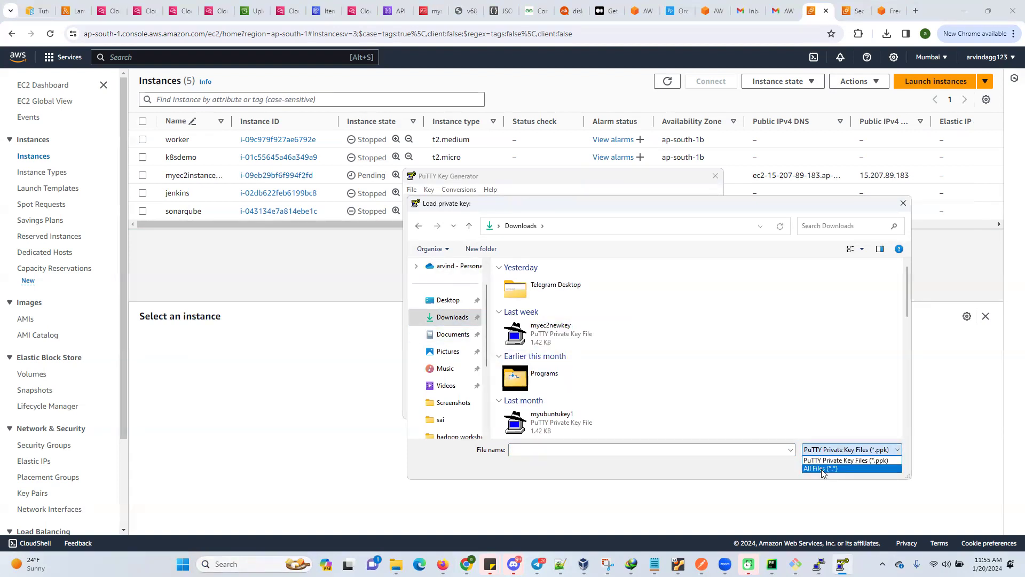
pyautogui.click(822, 469)
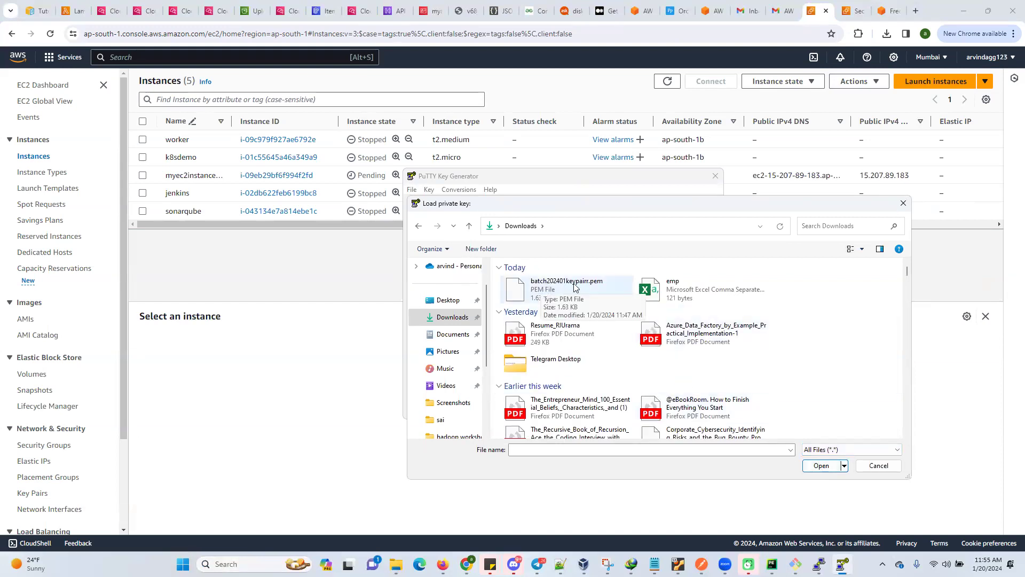
pyautogui.click(570, 290)
pyautogui.click(821, 465)
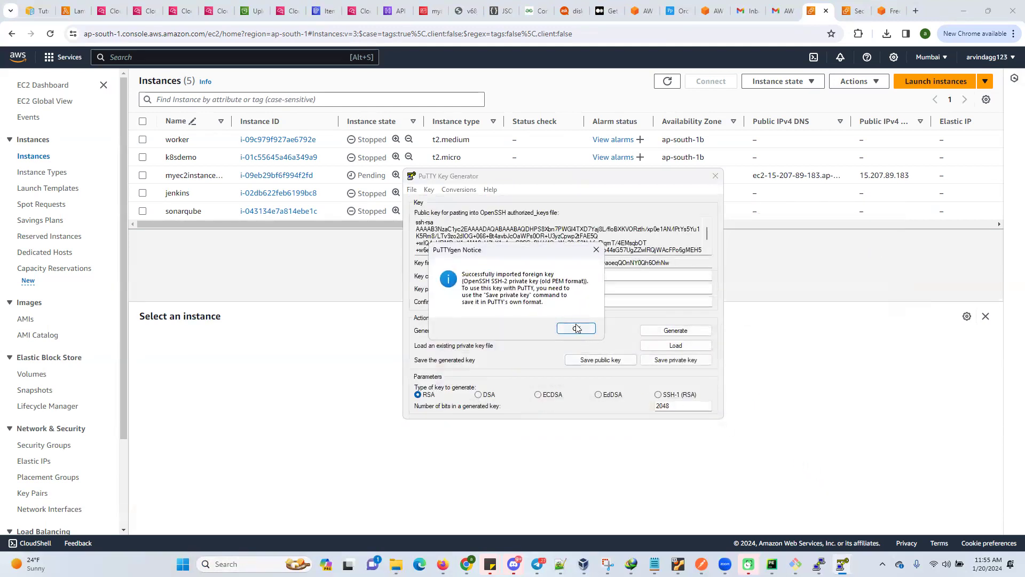
pyautogui.click(577, 328)
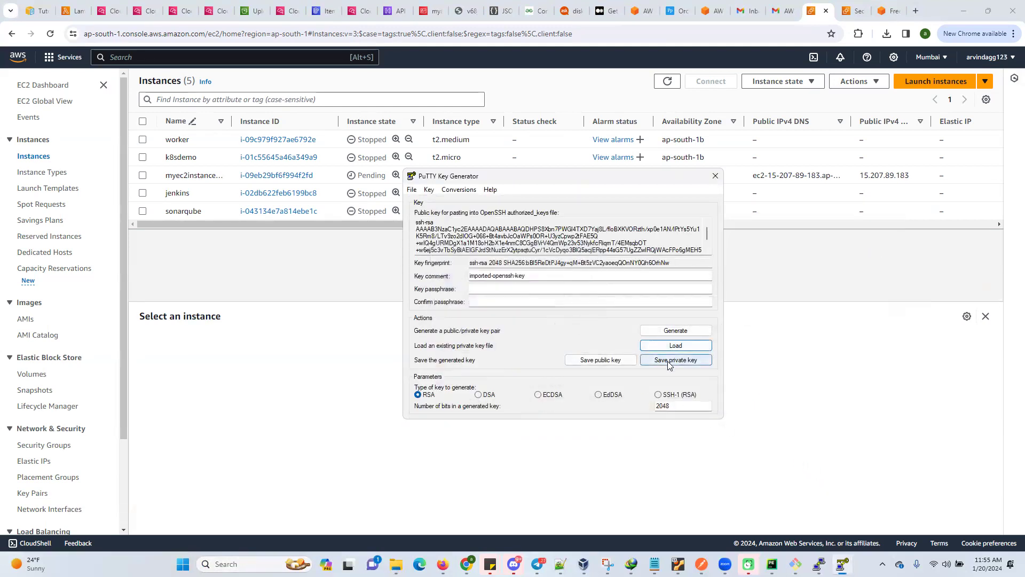
# Save the private key without a passphrase as batch202401keypairr.ppk and close PuTTYgen
pyautogui.click(670, 361)
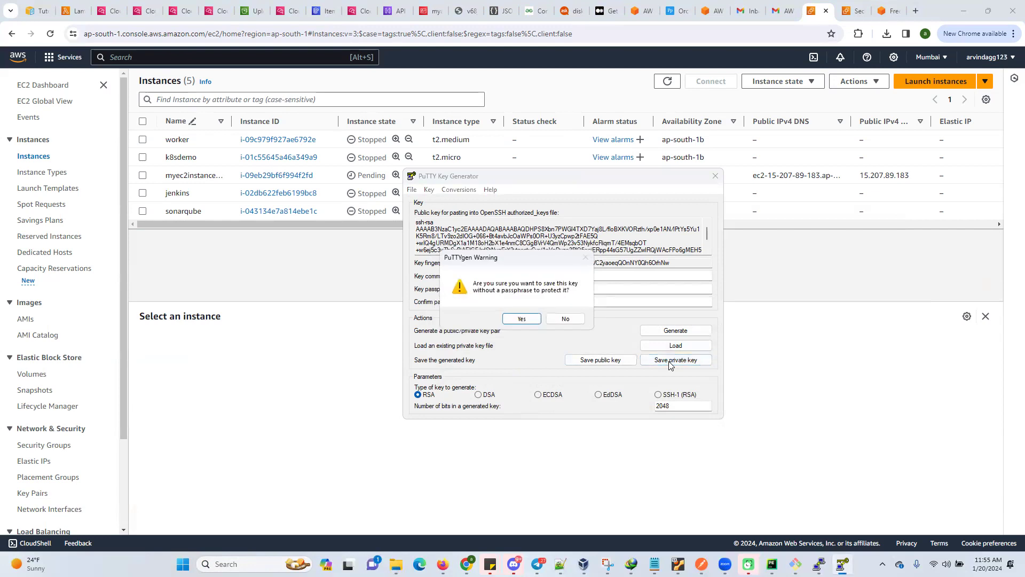
pyautogui.click(523, 318)
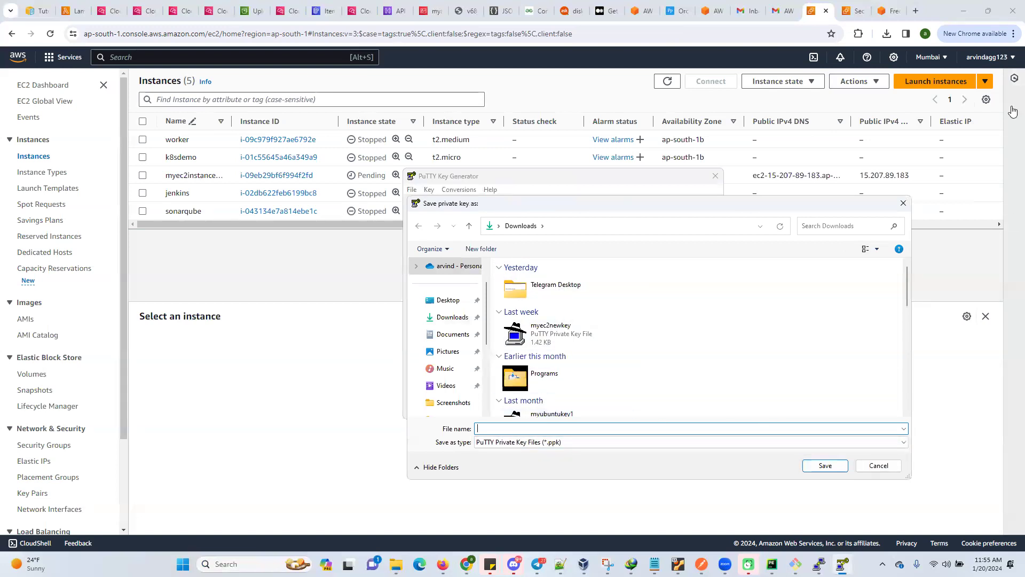
pyautogui.write('batc')
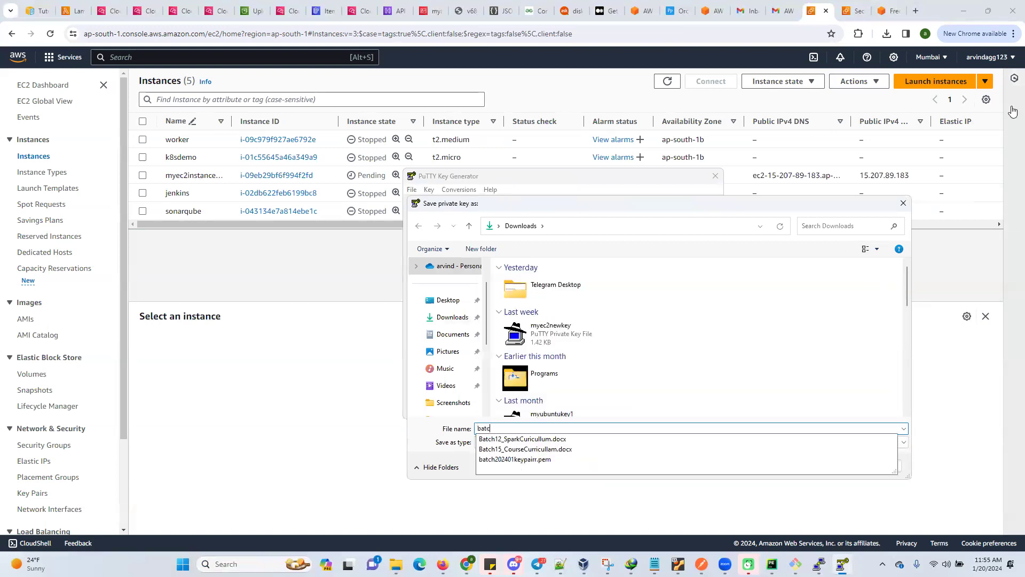
pyautogui.press('Down')
pyautogui.press('Down')
pyautogui.press('Down')
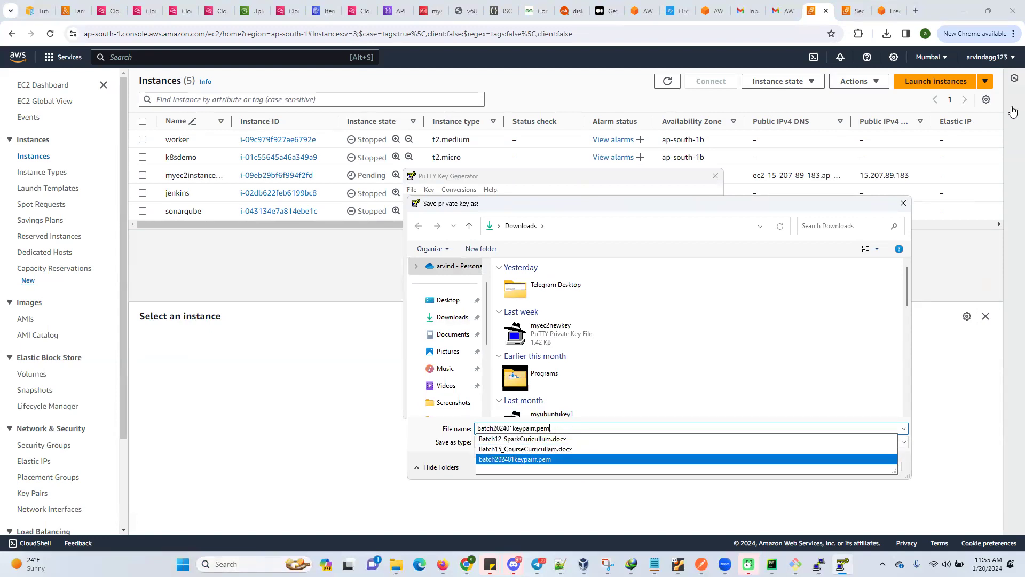
pyautogui.press('BackSpace')
pyautogui.press('BackSpace')
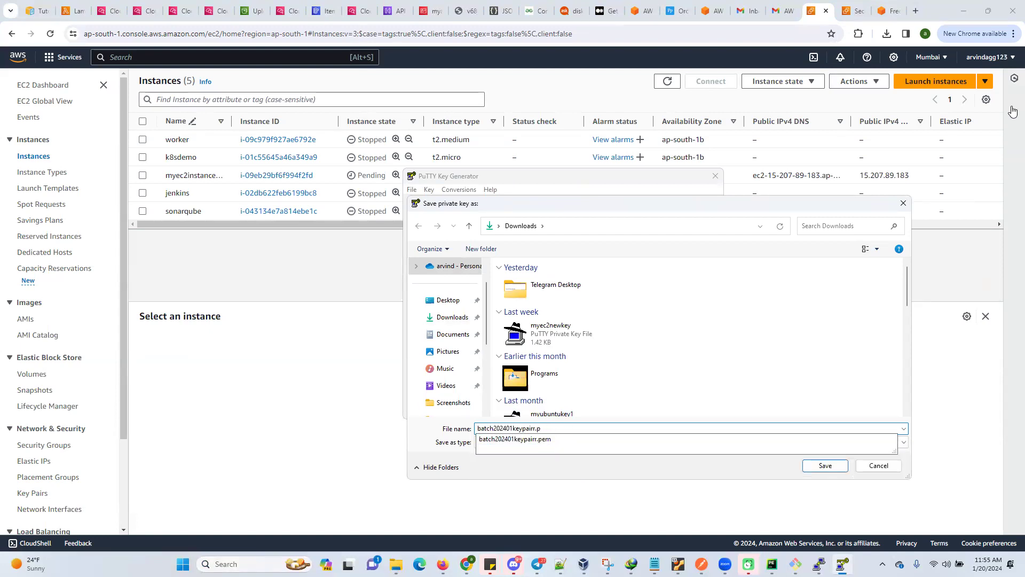
pyautogui.write('pk')
pyautogui.click(825, 465)
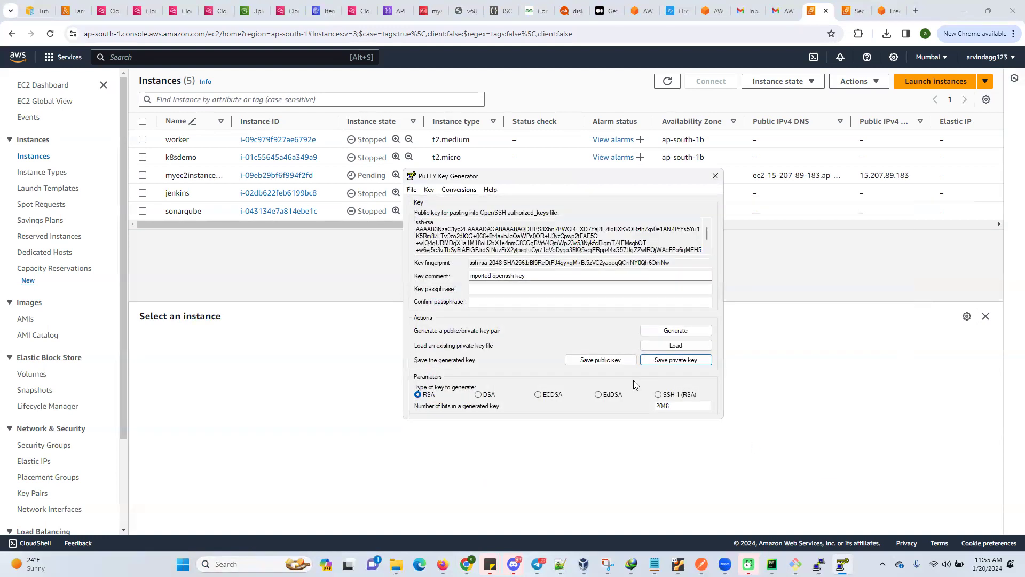
pyautogui.click(715, 176)
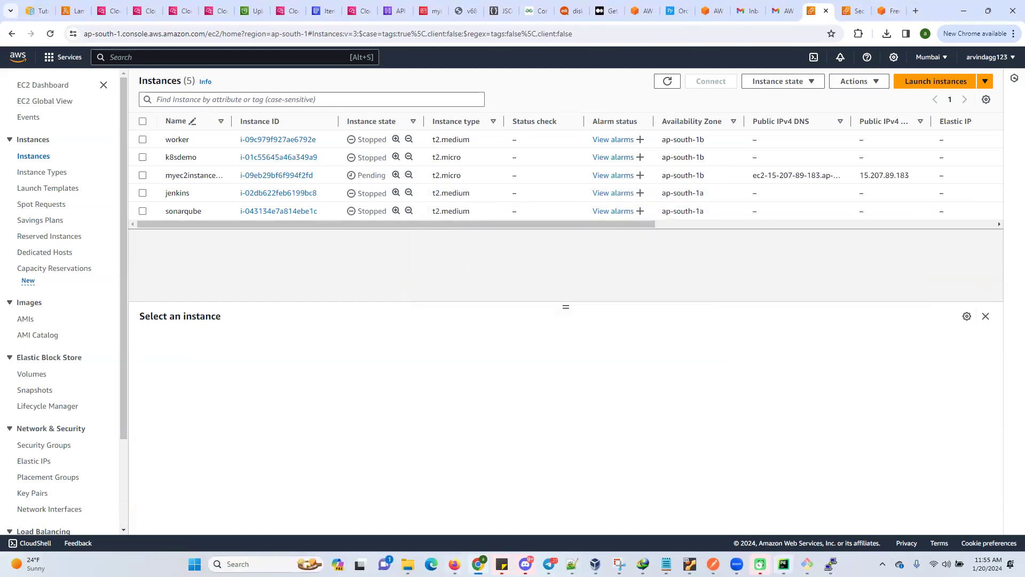
# Reload the EC2 instances page and select myec2instance123 to view its details
pyautogui.moveTo(806, 564)
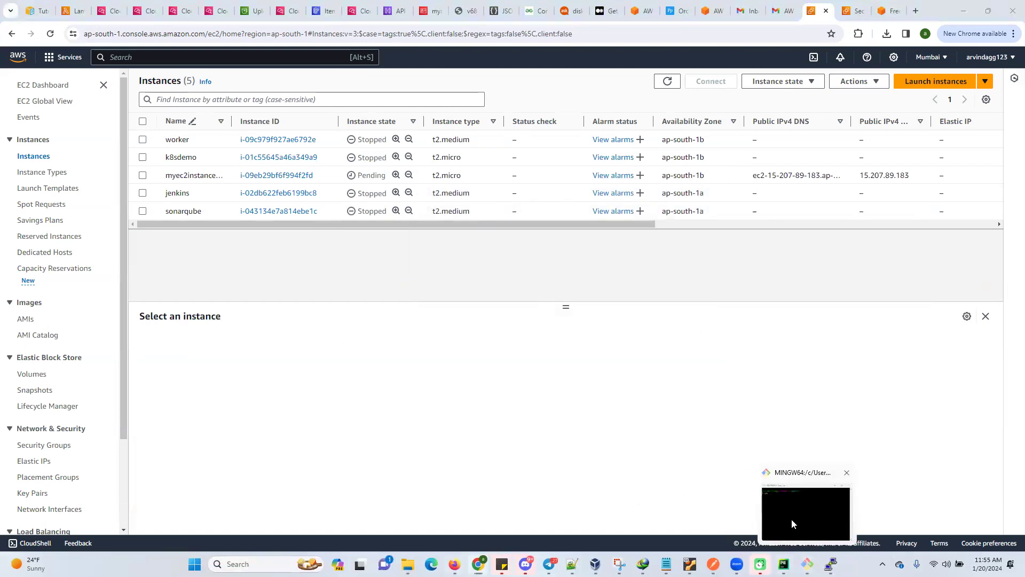
pyautogui.click(791, 519)
pyautogui.click(831, 564)
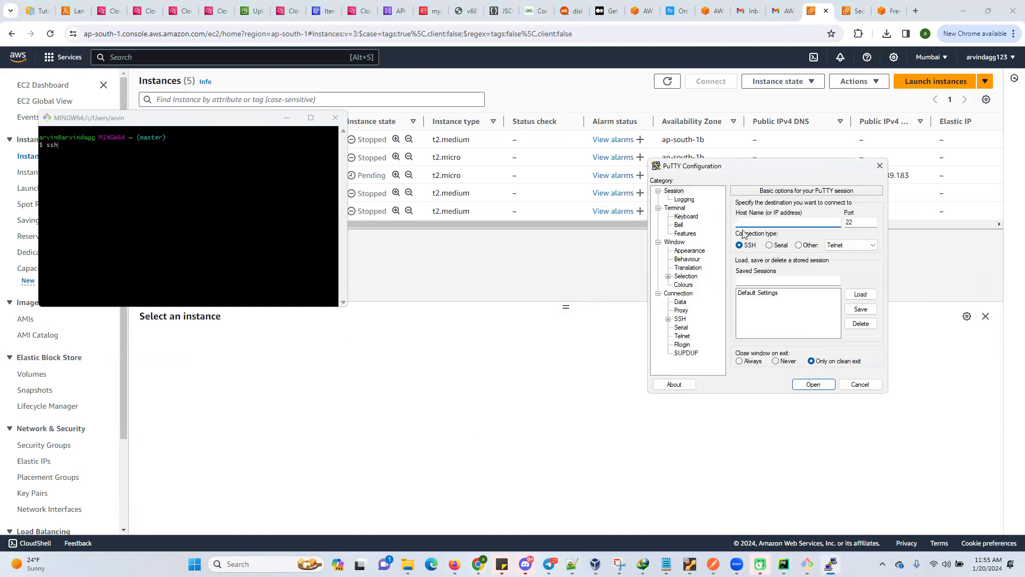
pyautogui.click(448, 359)
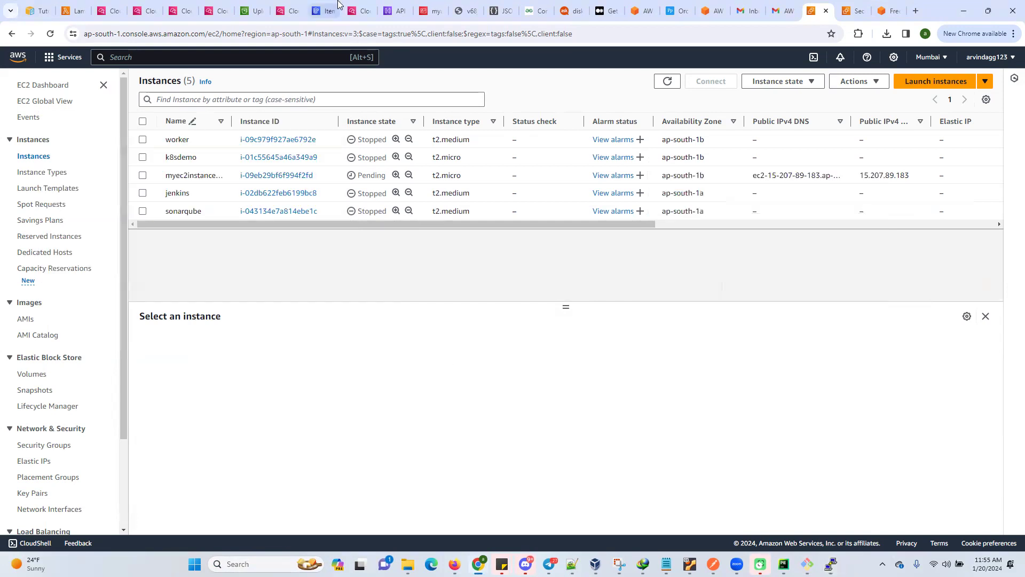
pyautogui.click(367, 34)
pyautogui.press('Return')
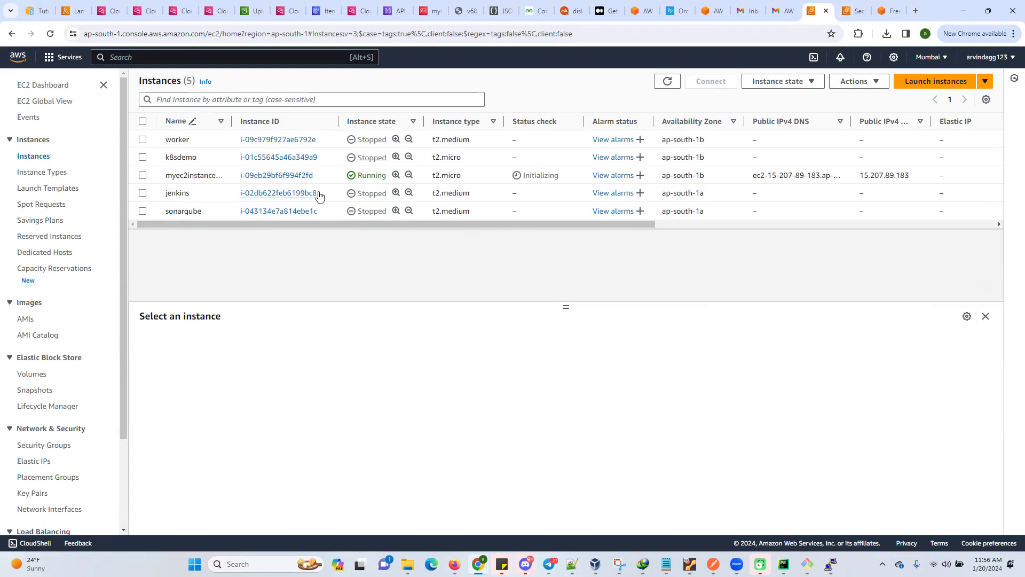
pyautogui.click(143, 176)
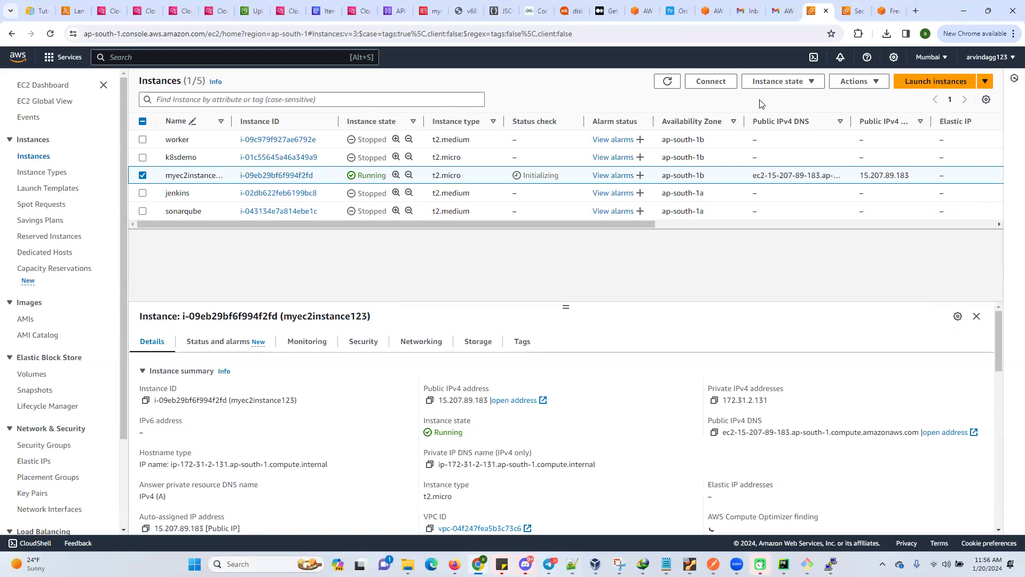
# Connect to myec2instance123 through EC2 Instance Connect as user ubuntu
pyautogui.click(716, 86)
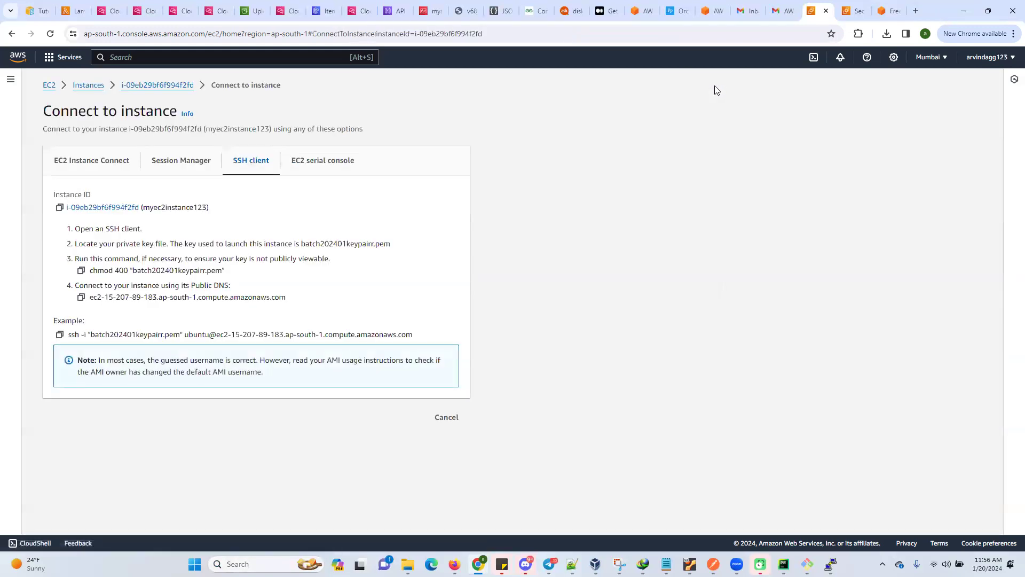
pyautogui.click(98, 169)
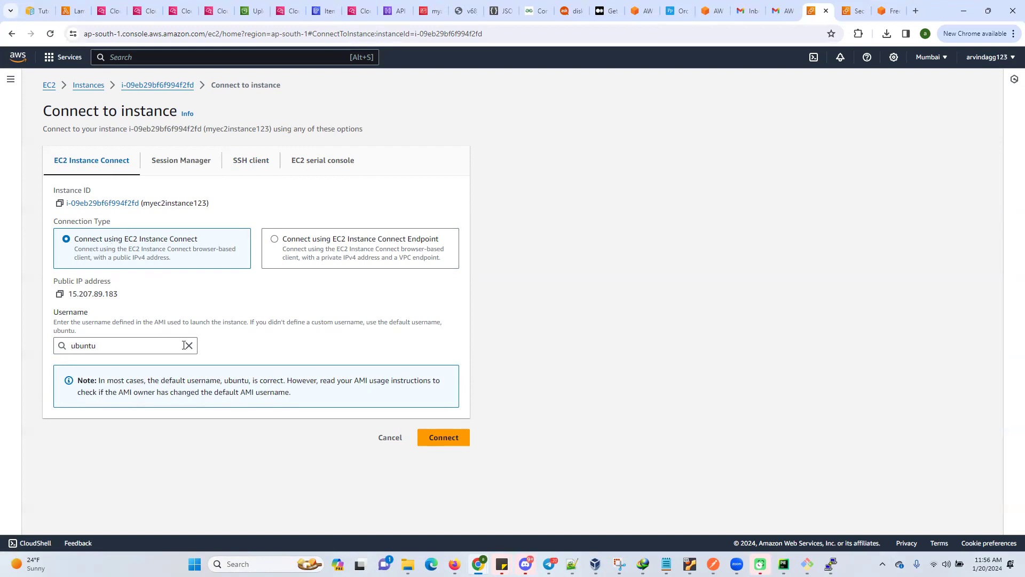
pyautogui.click(439, 438)
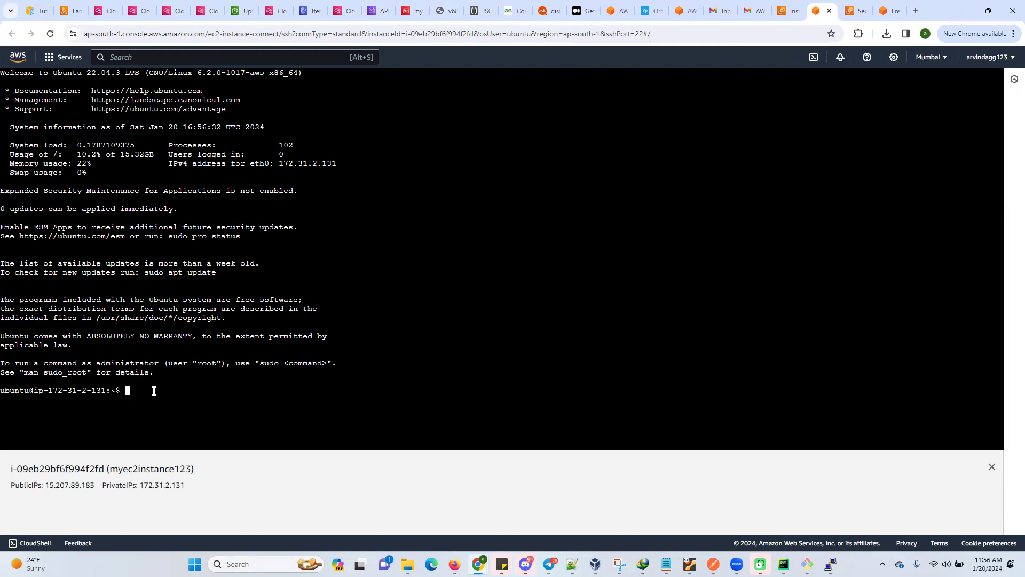
# List the home directory, create the test123 directory and move into it
pyautogui.write('ls')
pyautogui.press('Return')
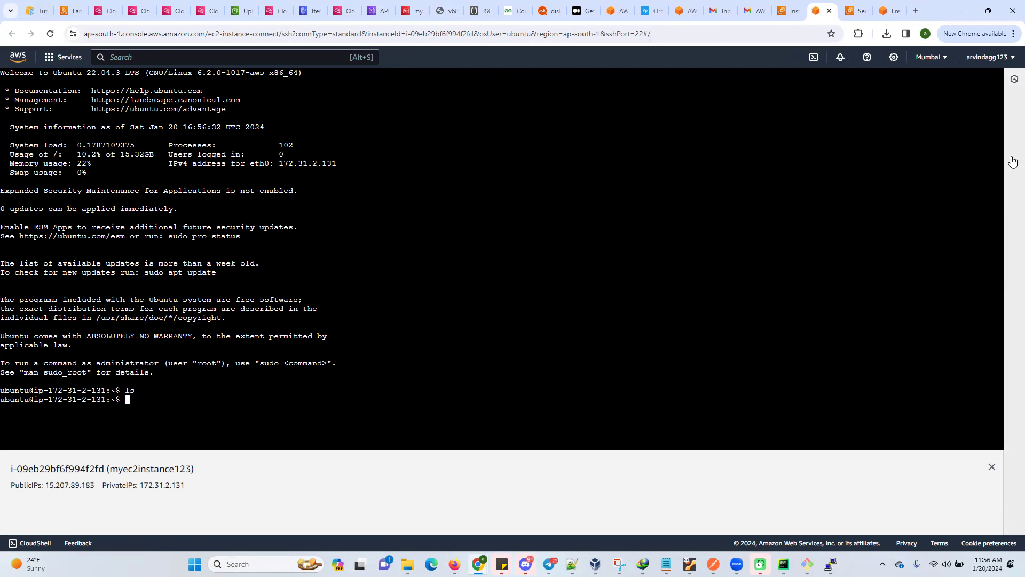
pyautogui.write('mkdir test123')
pyautogui.press('Return')
pyautogui.write('cd test123')
pyautogui.press('Return')
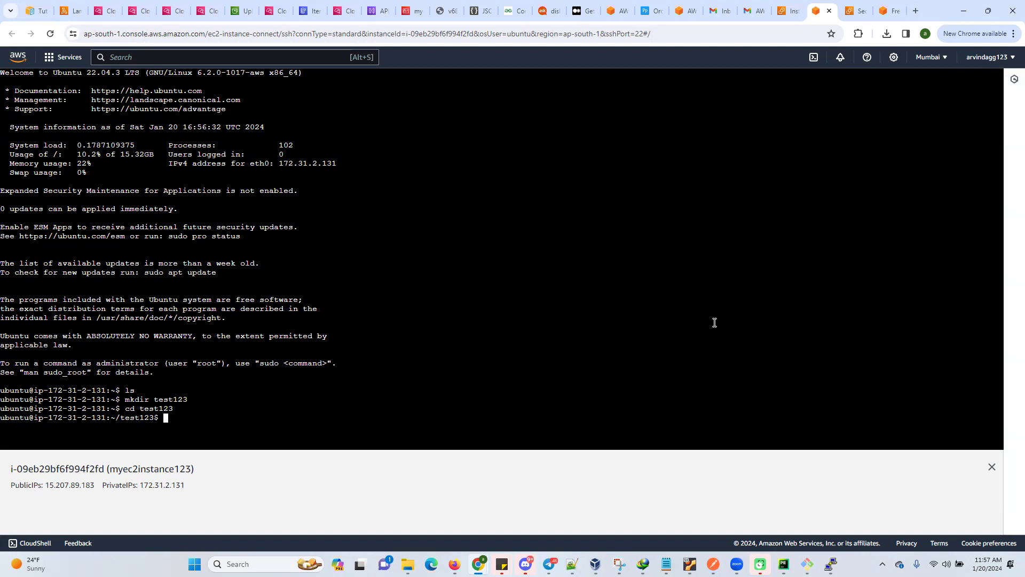
# Create the file mytest containing hello using cat > mytest
pyautogui.write('cat ')
pyautogui.write('> jtes')
pyautogui.press('BackSpace')
pyautogui.press('BackSpace')
pyautogui.press('BackSpace')
pyautogui.press('BackSpace')
pyautogui.press('BackSpace')
pyautogui.write('mytest')
pyautogui.press('Return')
pyautogui.write('hello')
pyautogui.press('Return')
pyautogui.hotkey('ctrl', 'd')
# Confirm mytest exists and shows hello, then return to the EC2 instances list
pyautogui.write('ls')
pyautogui.press('Return')
pyautogui.write('cat')
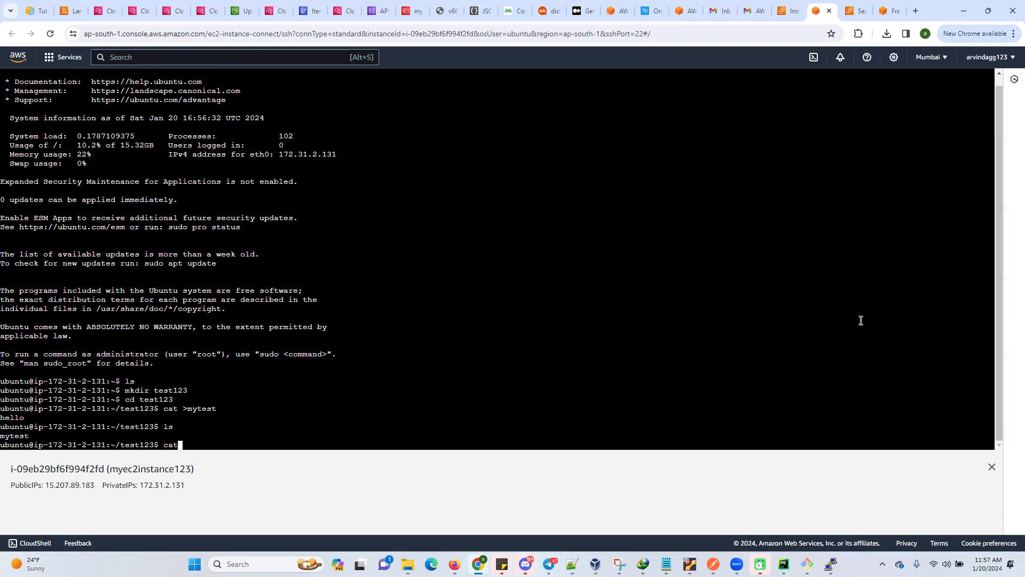
pyautogui.write(' mytest')
pyautogui.press('Return')
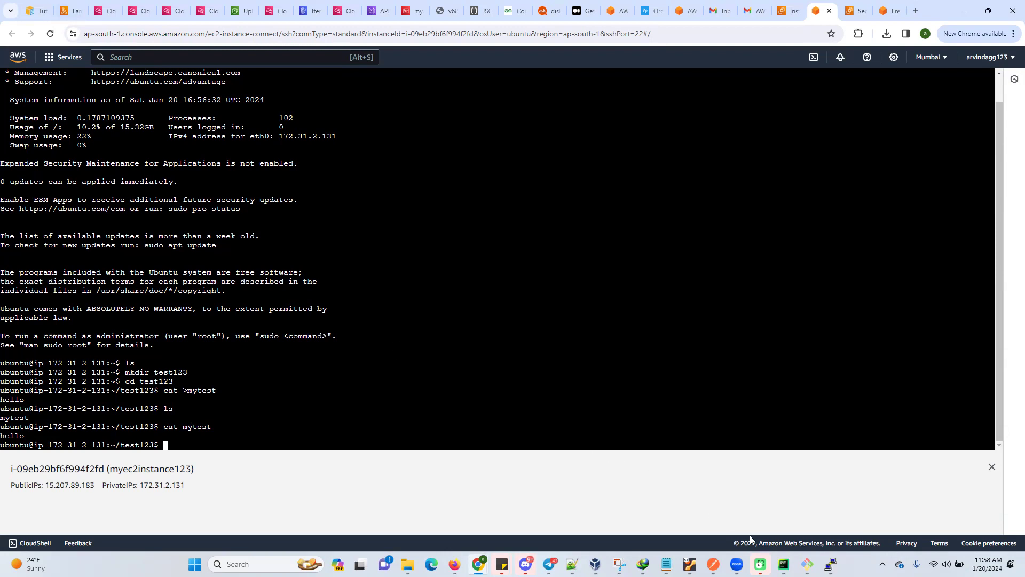
pyautogui.click(782, 15)
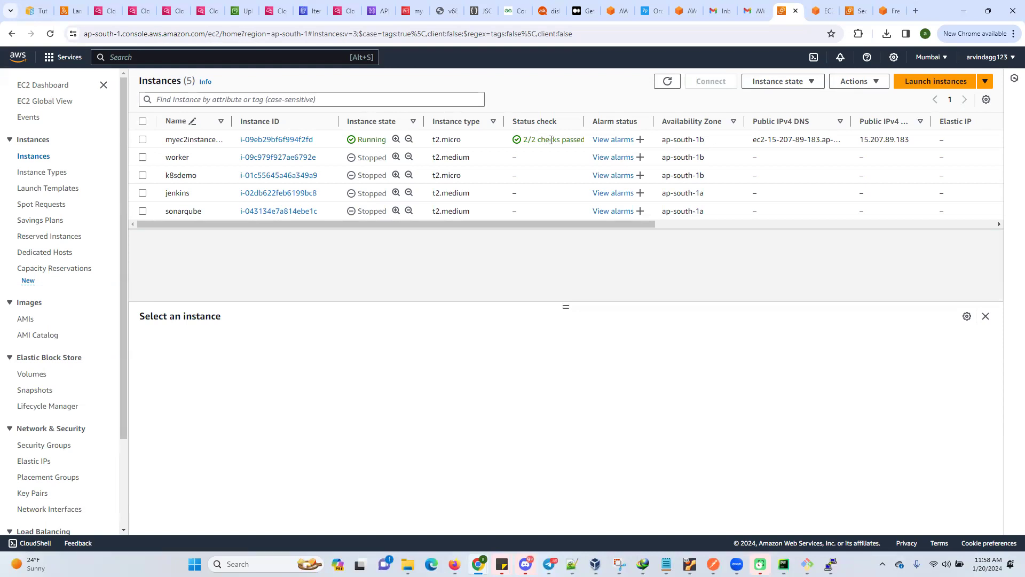
# Copy the SSH client example command for myec2instance123 and bring up Git Bash
pyautogui.click(143, 140)
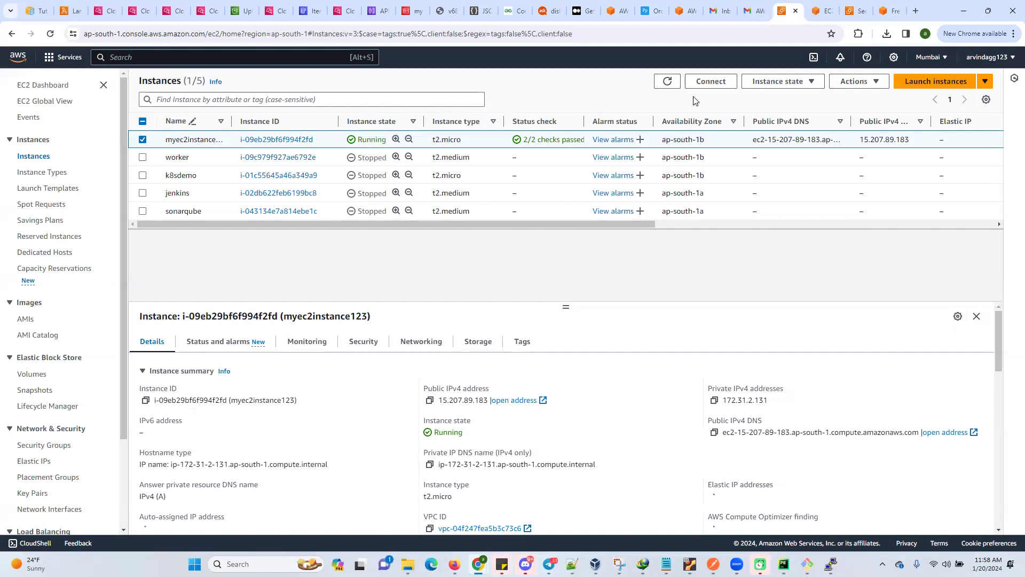
pyautogui.click(710, 81)
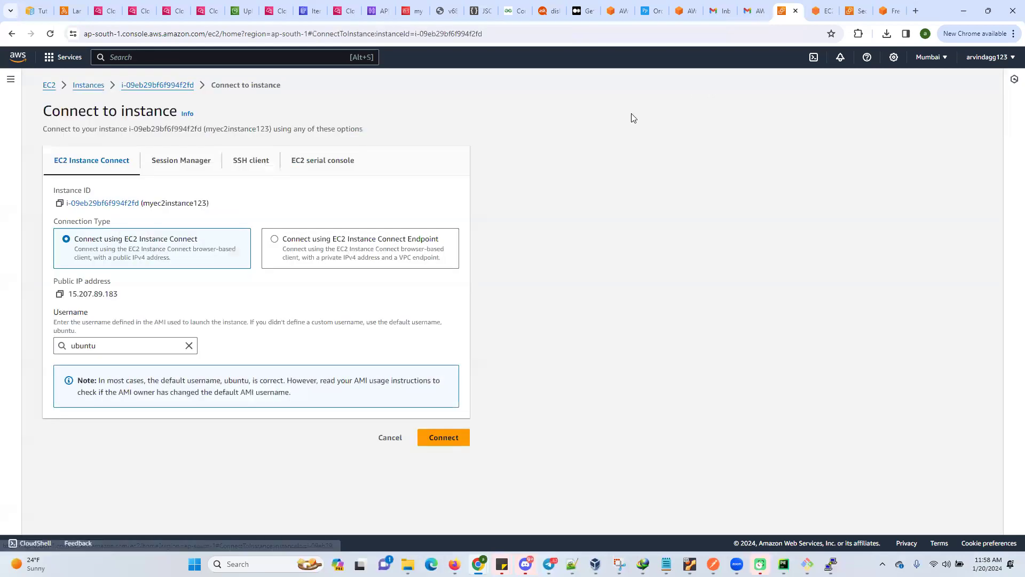
pyautogui.click(255, 166)
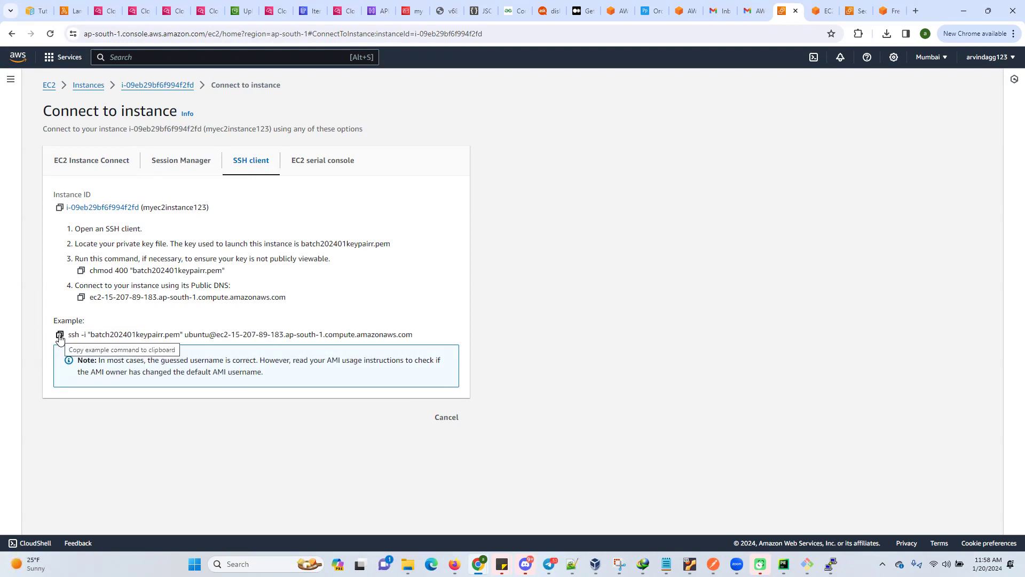
pyautogui.click(59, 335)
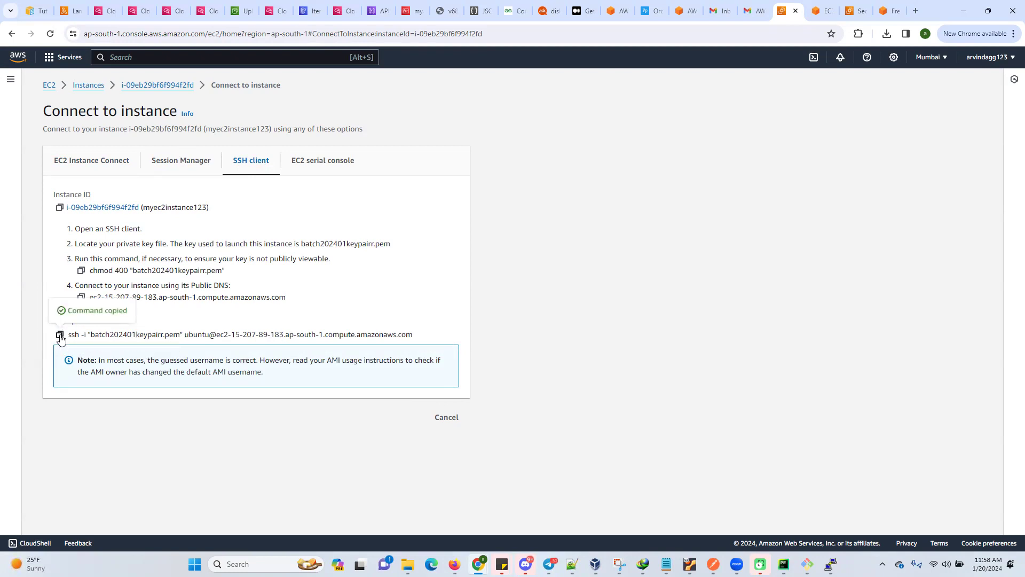
pyautogui.click(810, 561)
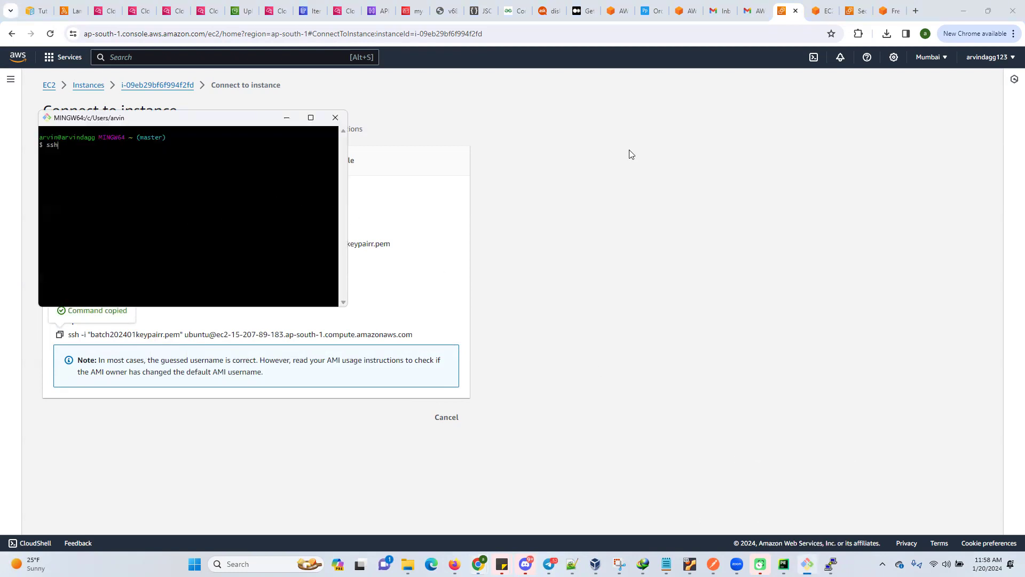
# Change into the Downloads folder and list the batch2024 key pair files
pyautogui.press('BackSpace')
pyautogui.press('BackSpace')
pyautogui.write('cd')
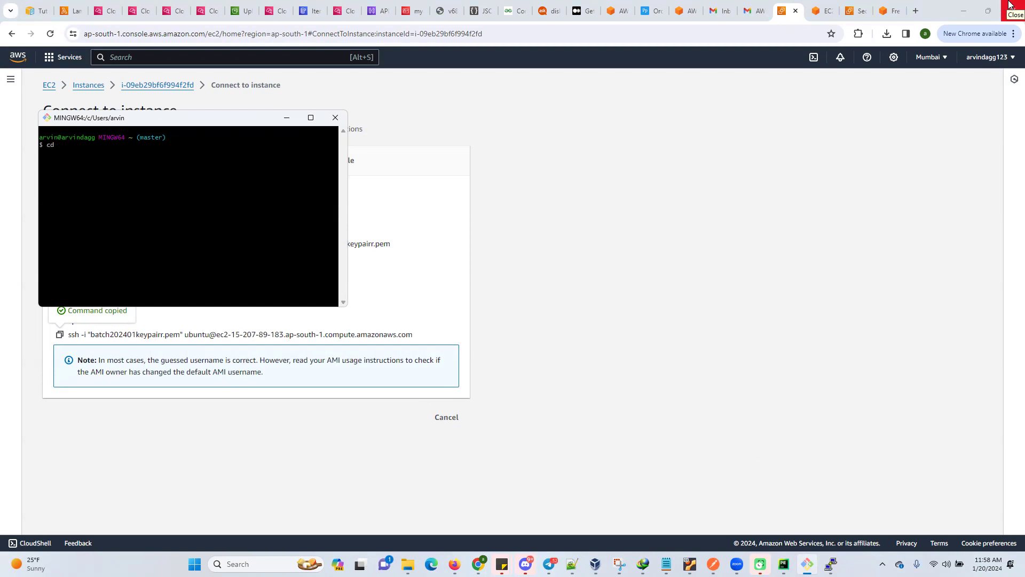
pyautogui.write(' Do')
pyautogui.press('Tab')
pyautogui.press('Tab')
pyautogui.write('n')
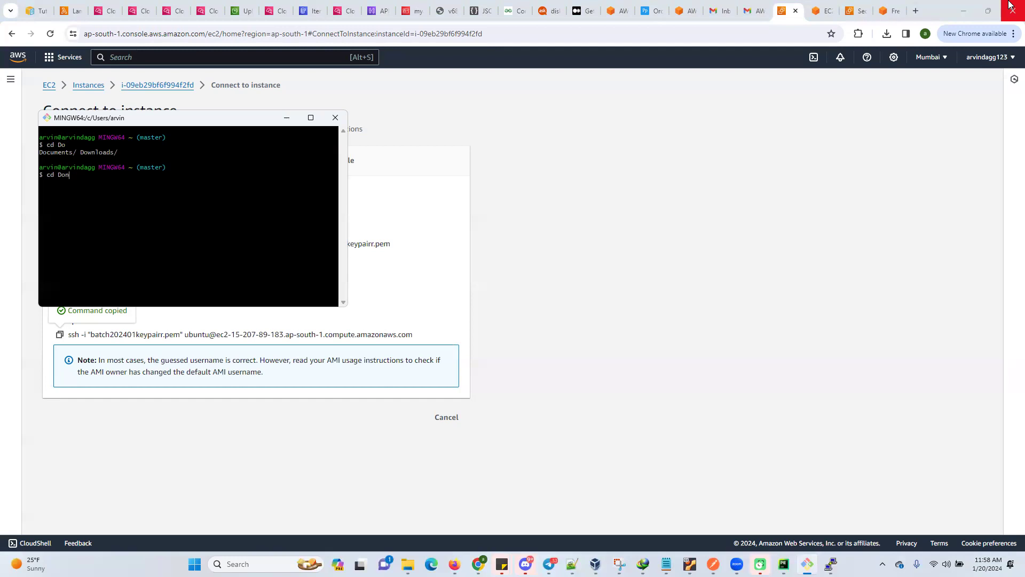
pyautogui.write('n')
pyautogui.press('Tab')
pyautogui.press('Return')
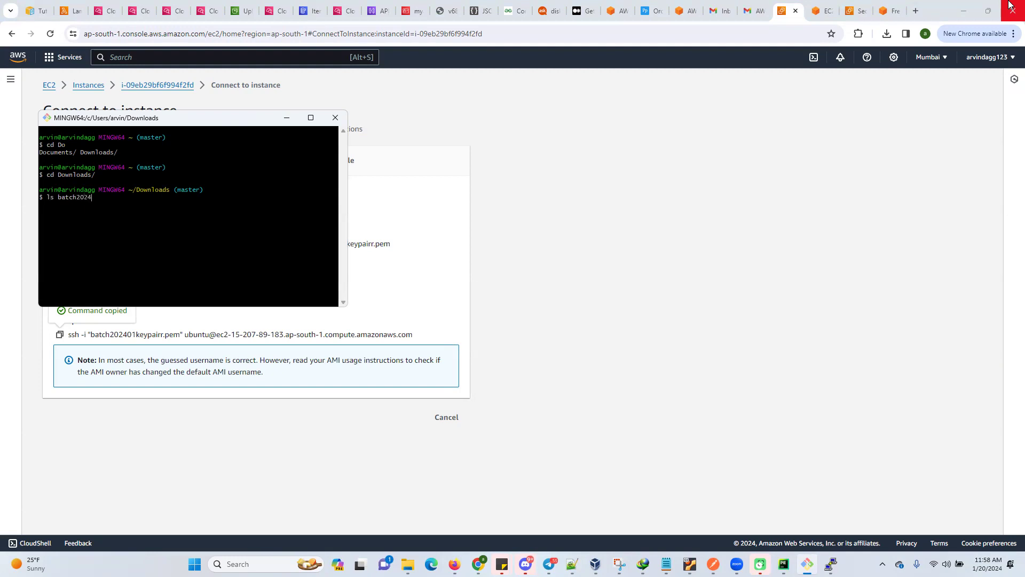
pyautogui.press('Return')
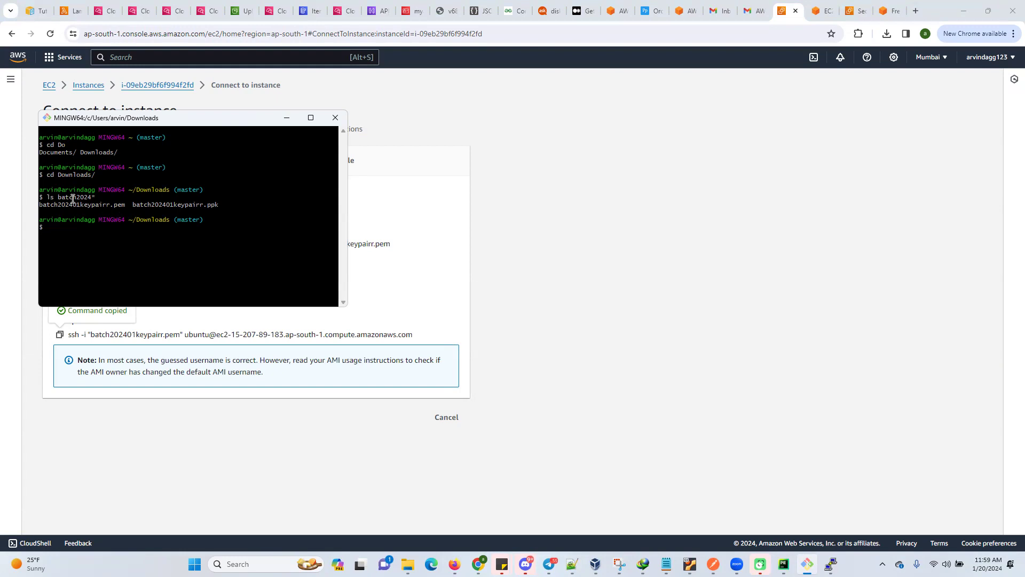
# Paste and run the copied ssh command, accepting the host fingerprint
pyautogui.rightClick(55, 225)
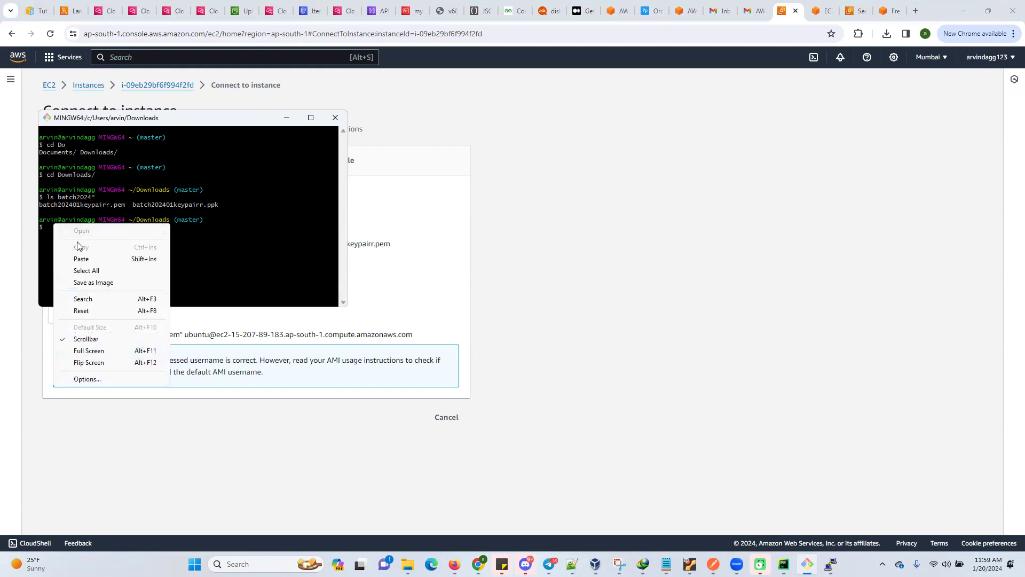
pyautogui.click(90, 260)
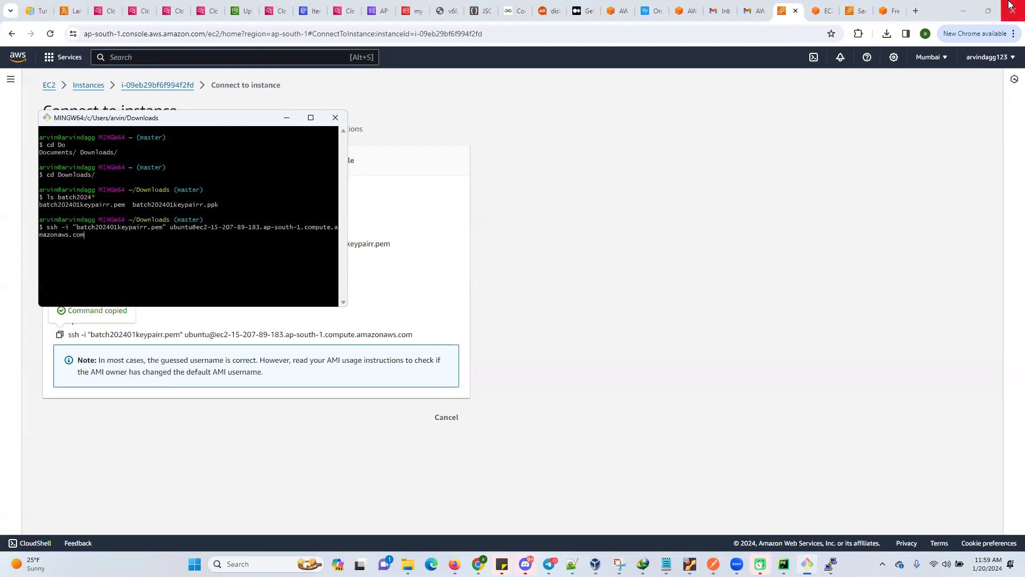
pyautogui.press('Return')
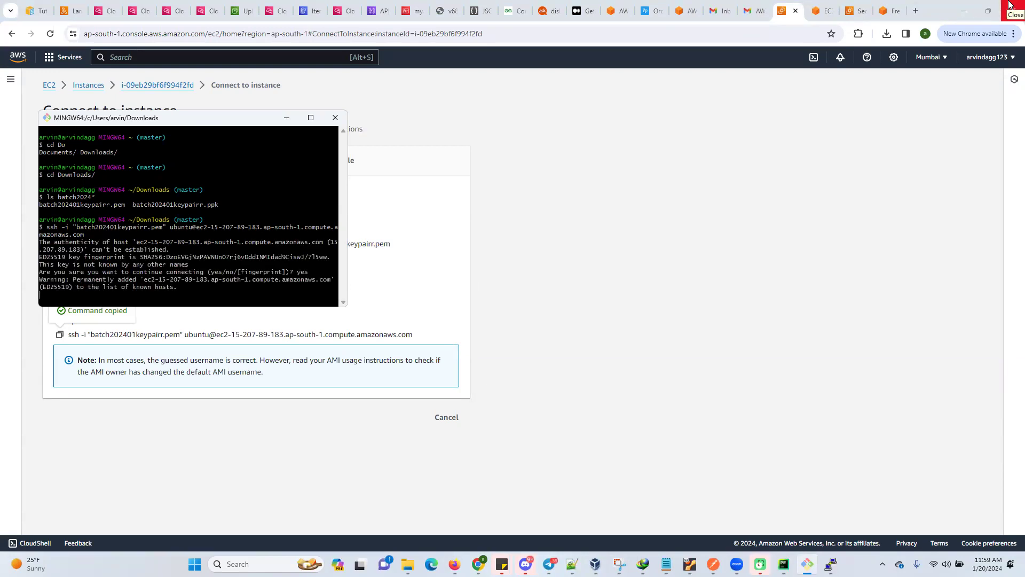
pyautogui.press('Return')
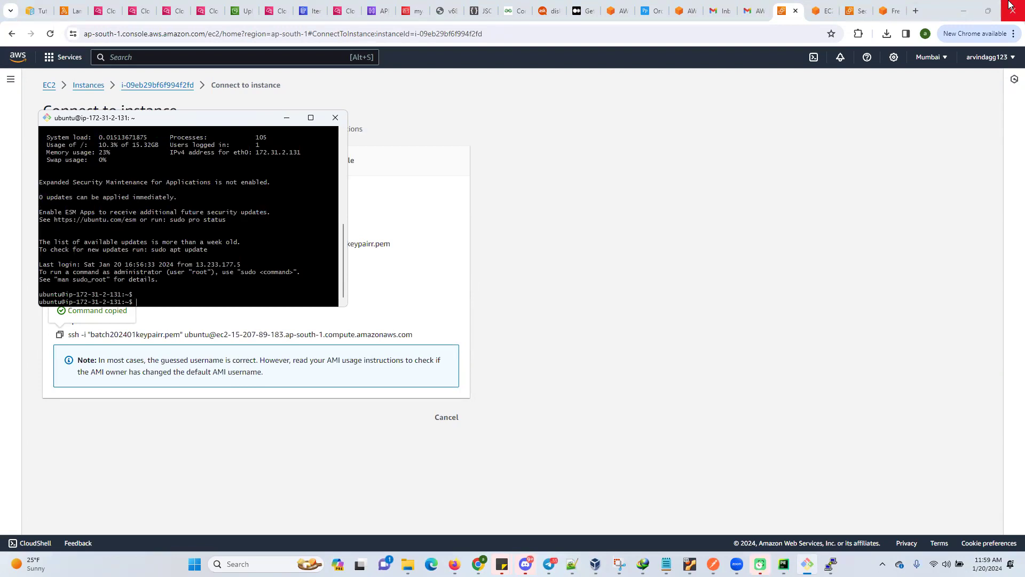
# On the instance, list files, enter test123 and display mytest
pyautogui.write('ls')
pyautogui.press('Return')
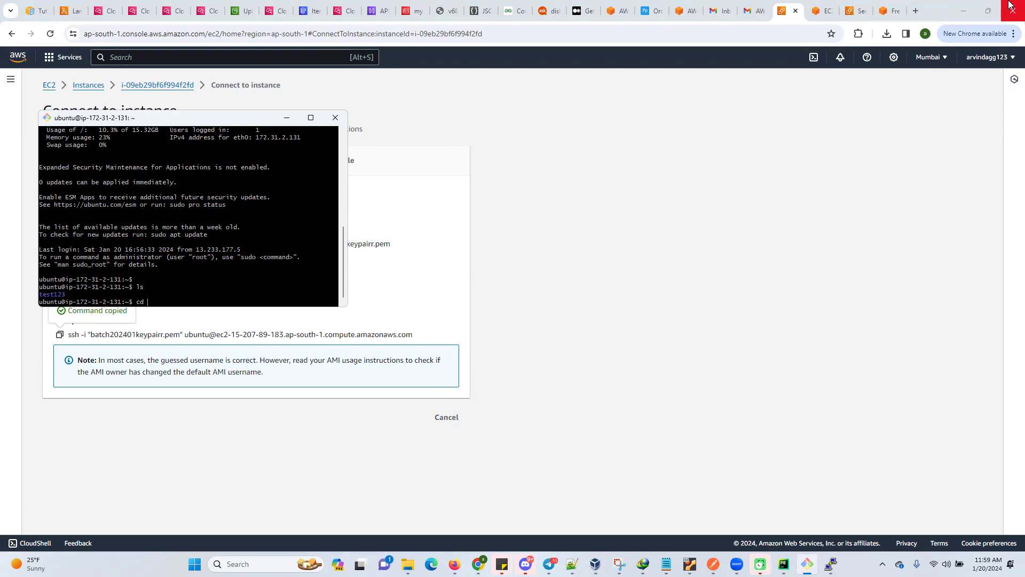
pyautogui.press('Return')
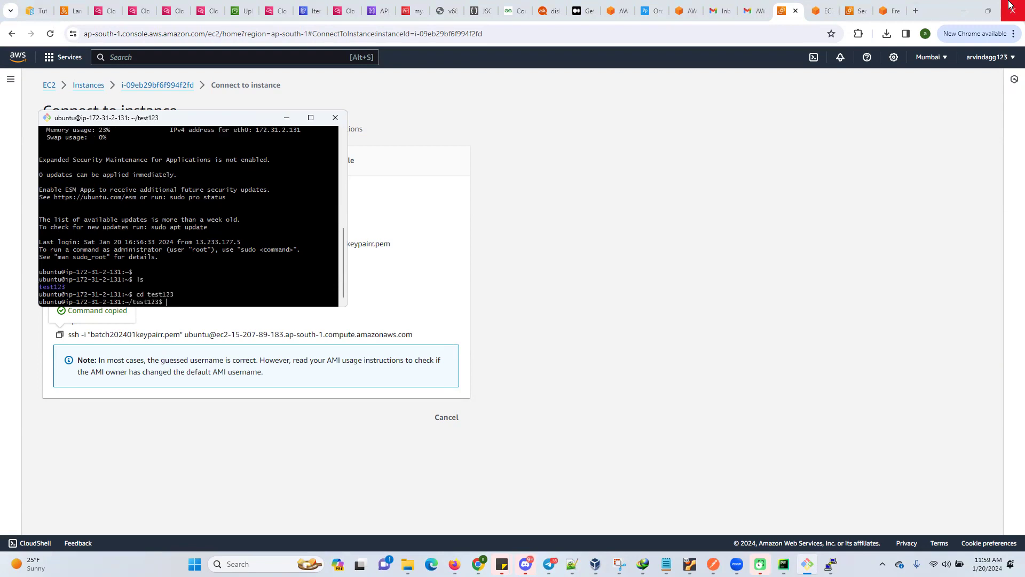
pyautogui.write('ls')
pyautogui.press('Return')
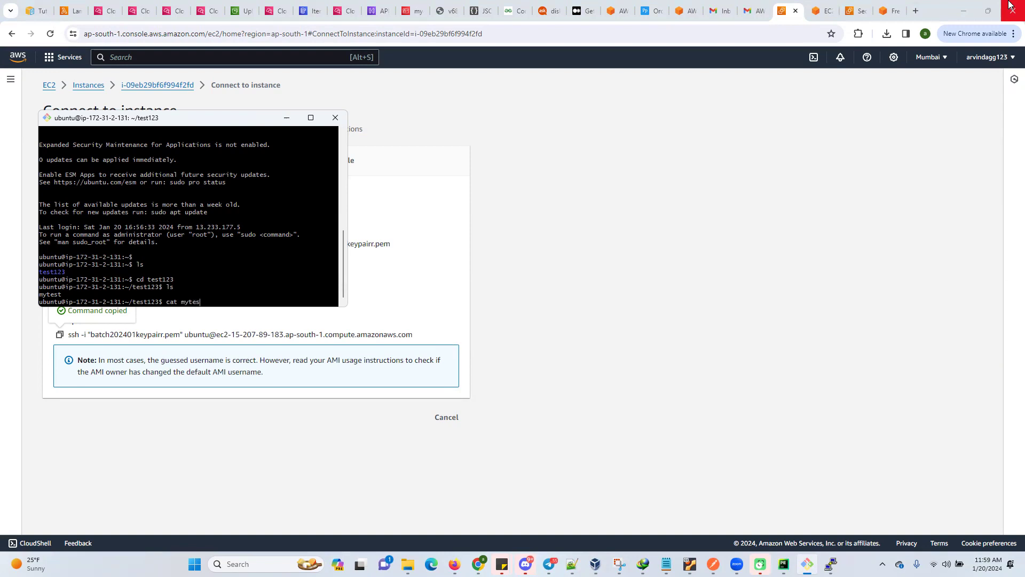
pyautogui.write('cat mytest')
pyautogui.press('Return')
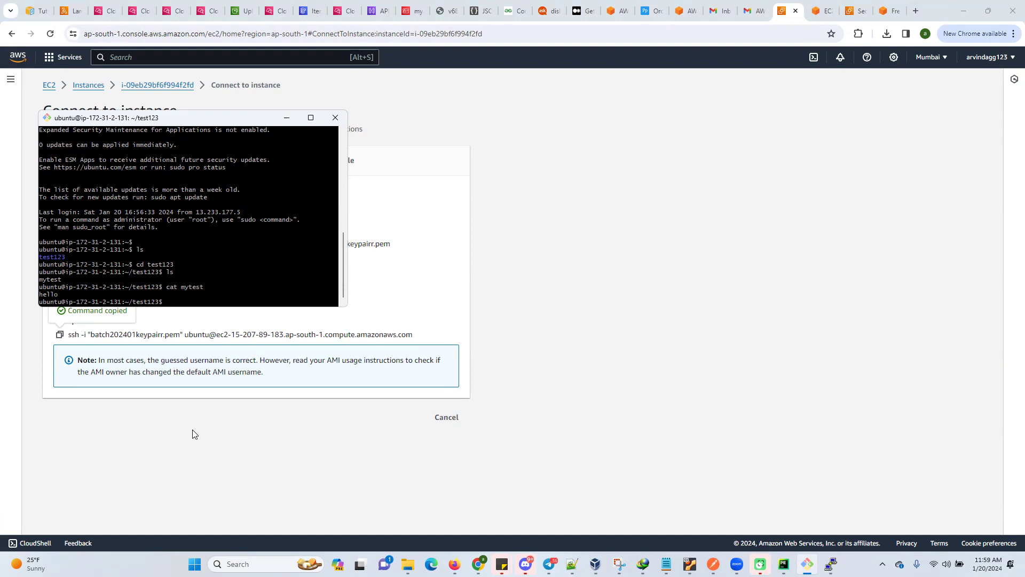
# Search Windows for MobaXterm and try launching it from the results
pyautogui.click(239, 564)
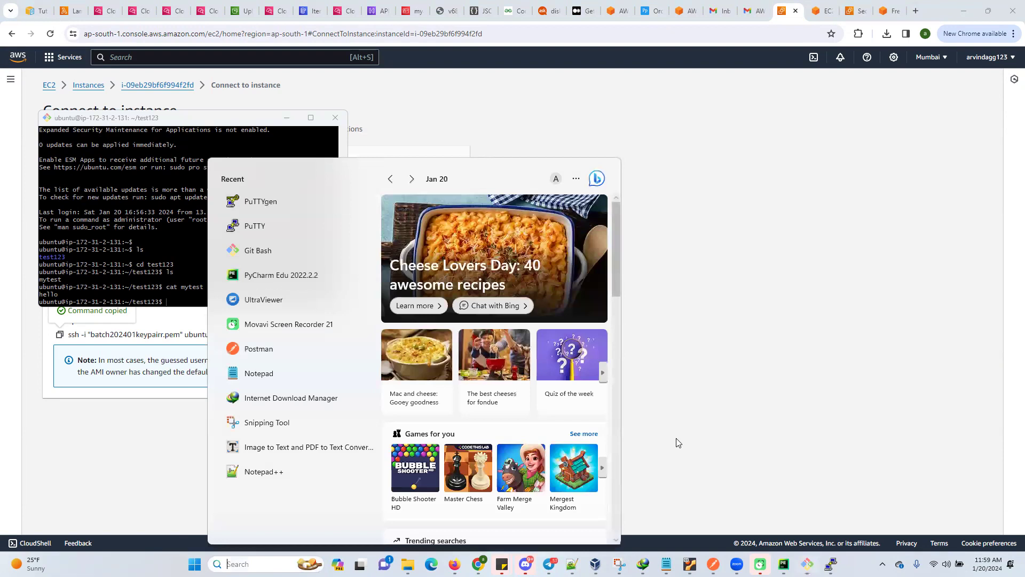
pyautogui.write('mob')
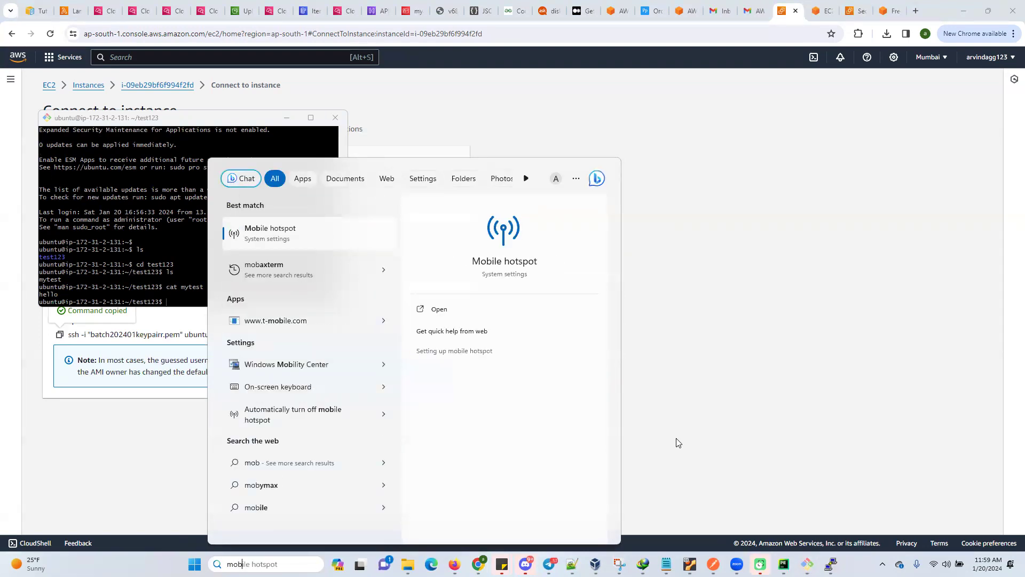
pyautogui.click(375, 276)
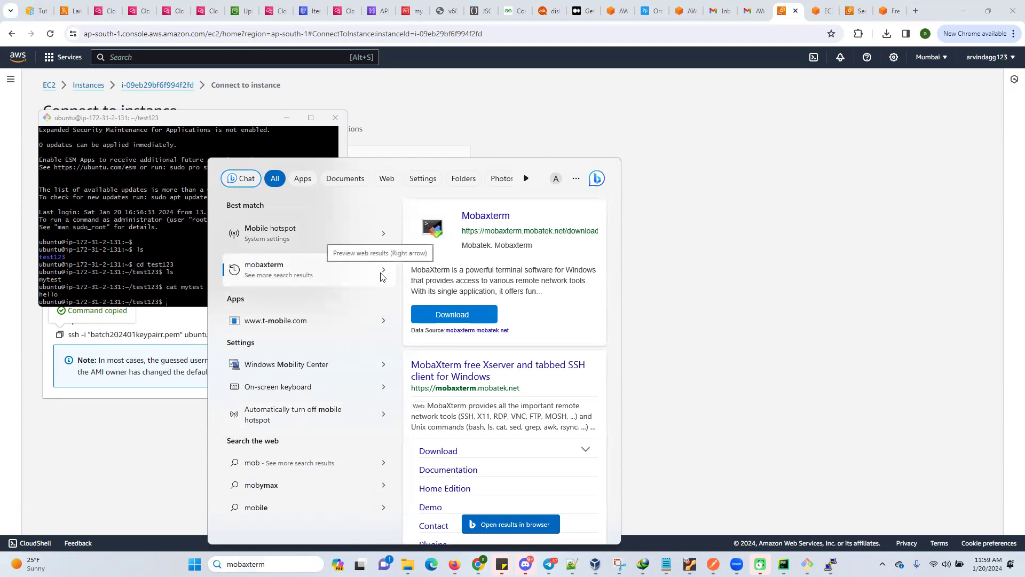
pyautogui.click(382, 275)
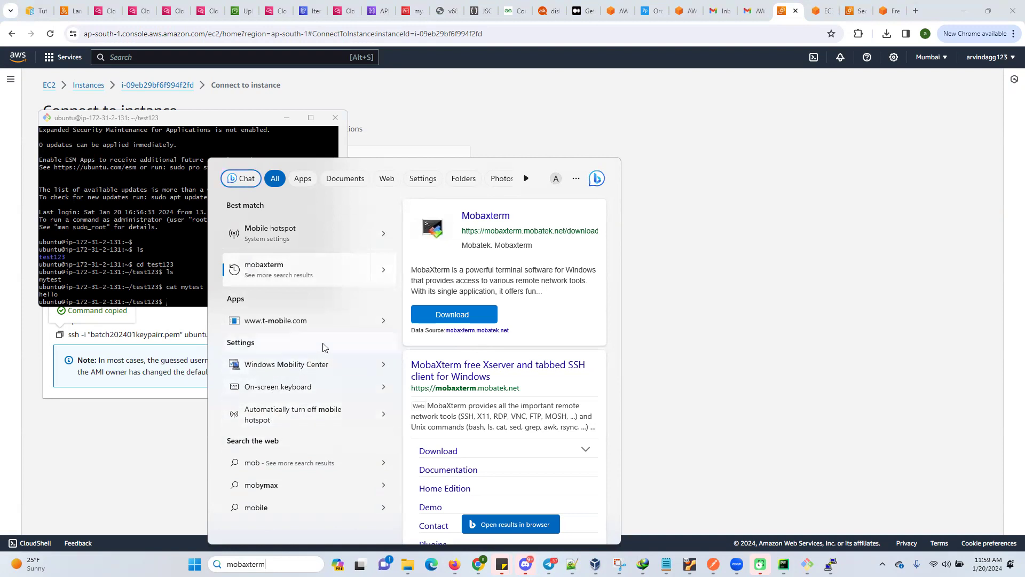
pyautogui.click(385, 368)
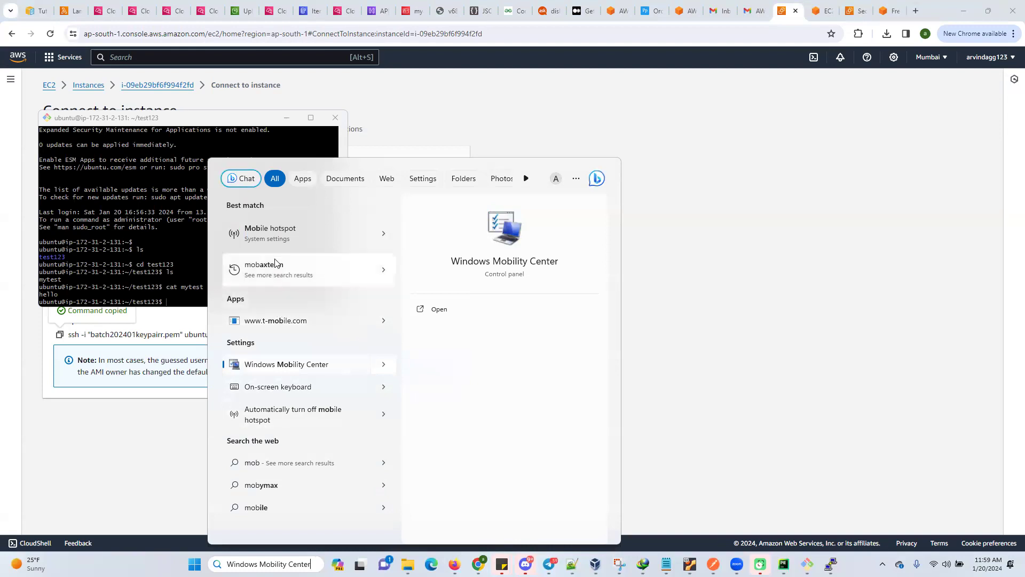
pyautogui.click(310, 274)
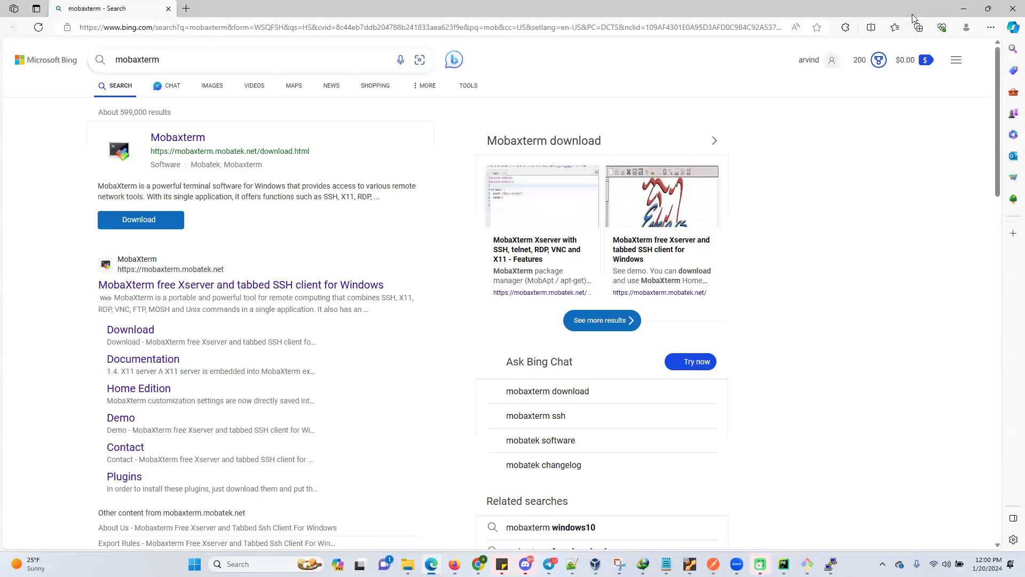
pyautogui.doubleClick(913, 16)
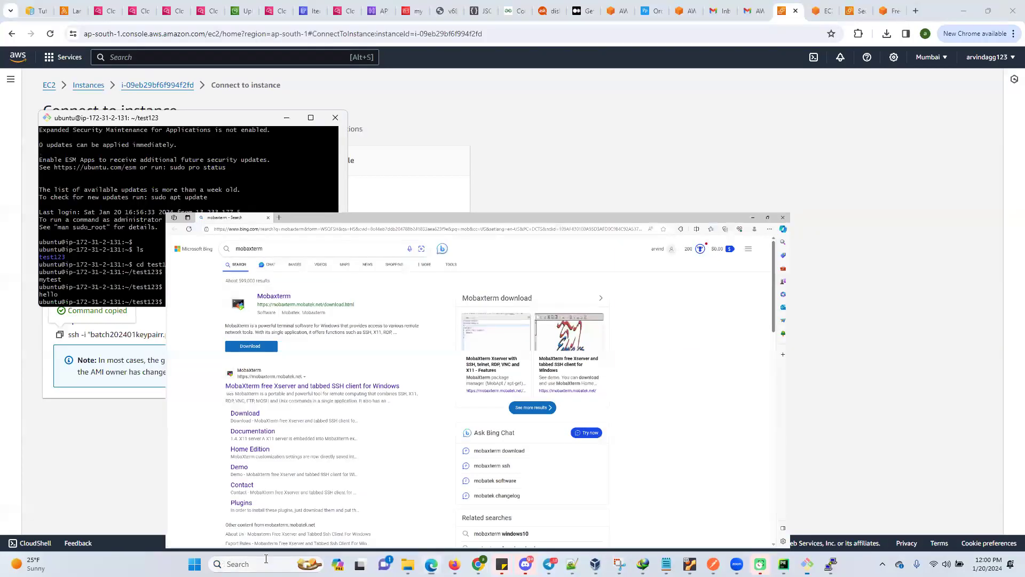
# Run MobaXterm_Personal_23.1 from the MobaXterm_Portable_v23.1 zip and maximize it
pyautogui.click(265, 562)
pyautogui.write('mobaxterm_Portable_v23.1')
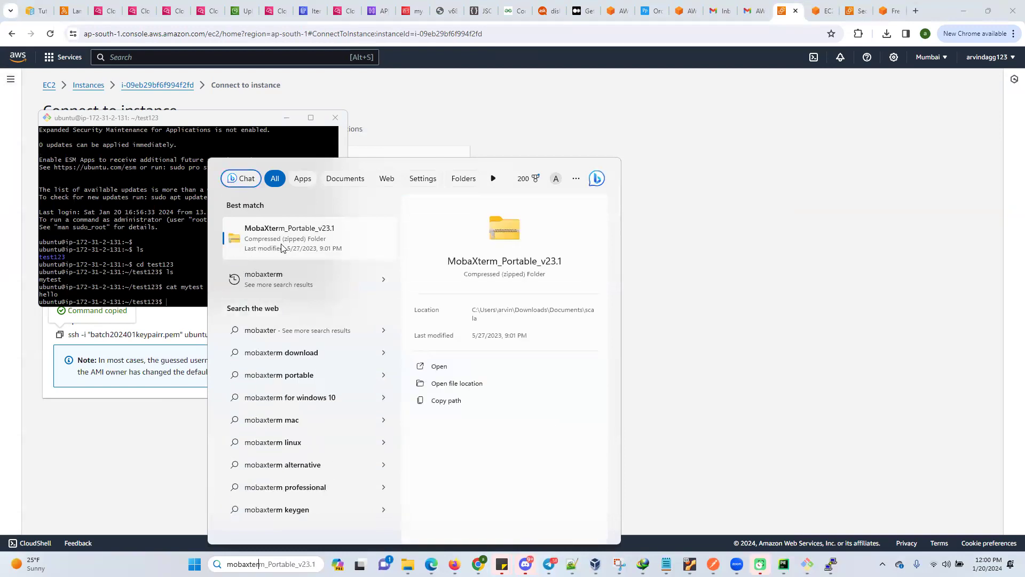
pyautogui.click(343, 250)
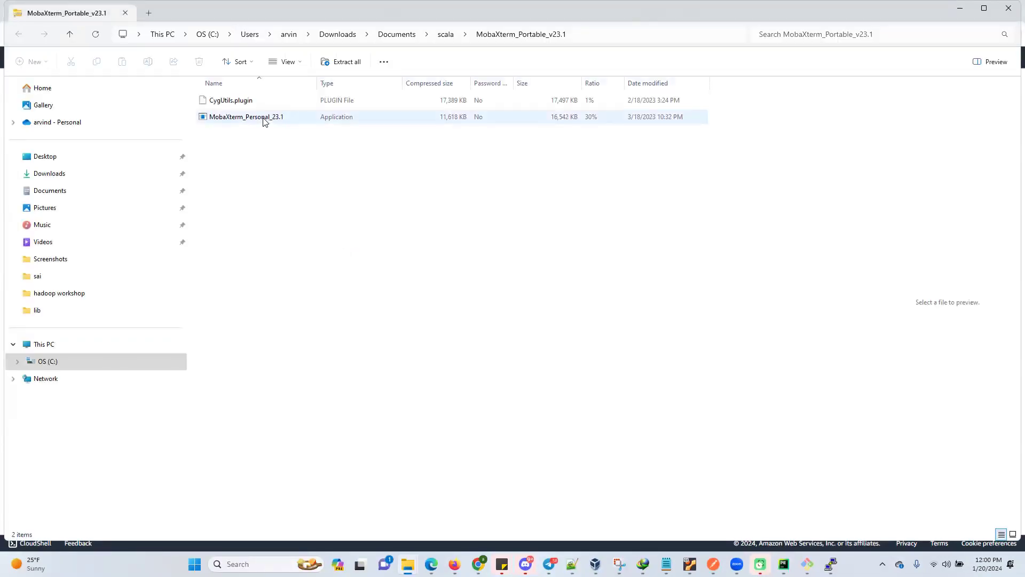
pyautogui.doubleClick(263, 119)
pyautogui.click(527, 302)
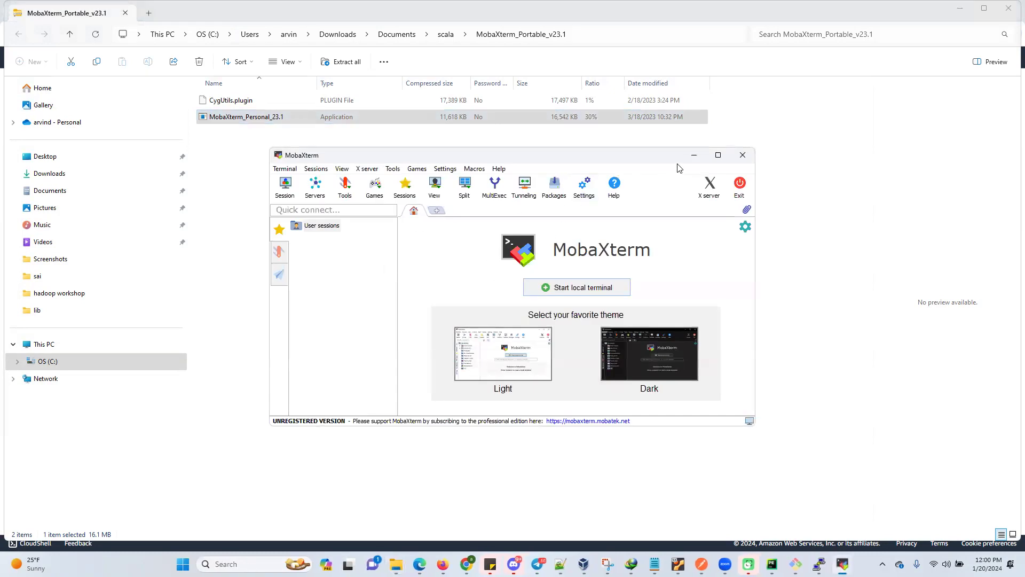
pyautogui.click(718, 154)
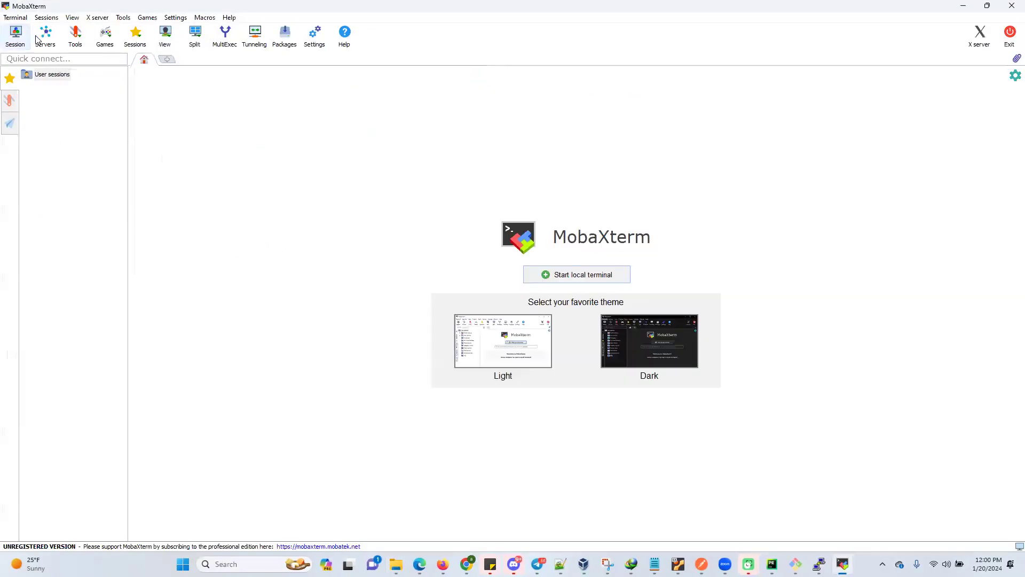
# Start a new MobaXterm SSH session, then copy the instance's public IP 15.207.89.183 from the EC2 console
pyautogui.click(16, 37)
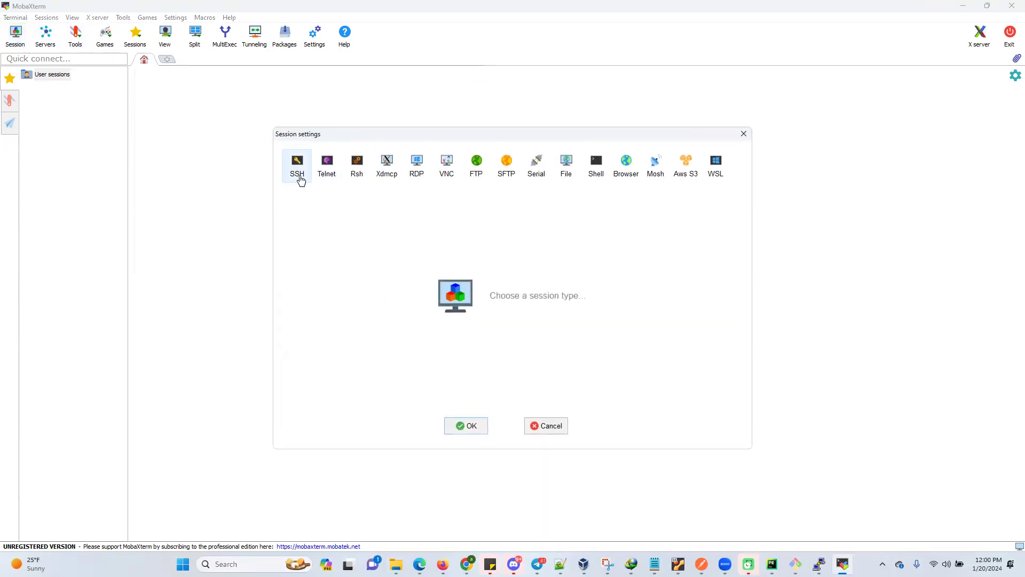
pyautogui.click(298, 173)
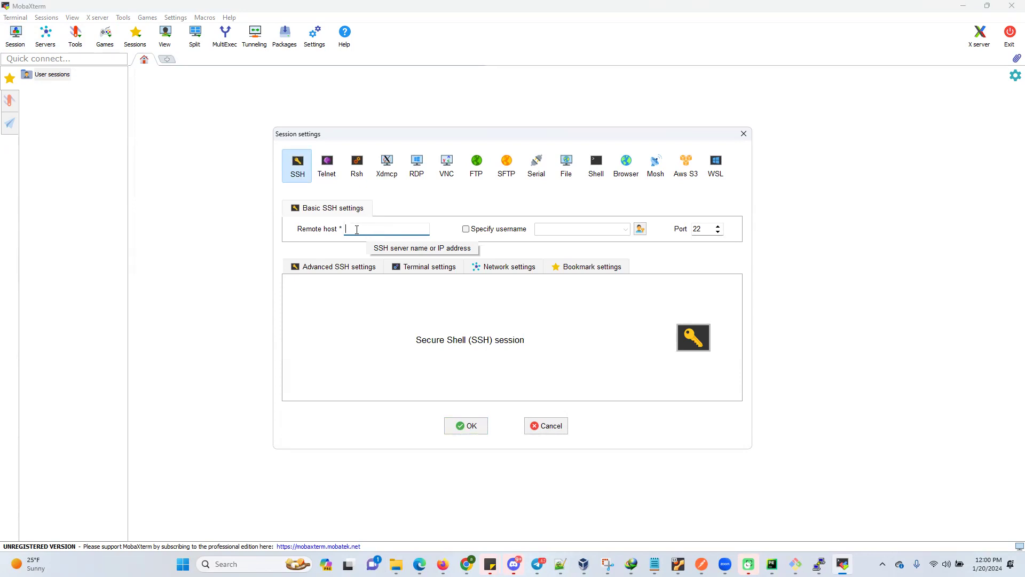
pyautogui.moveTo(538, 564)
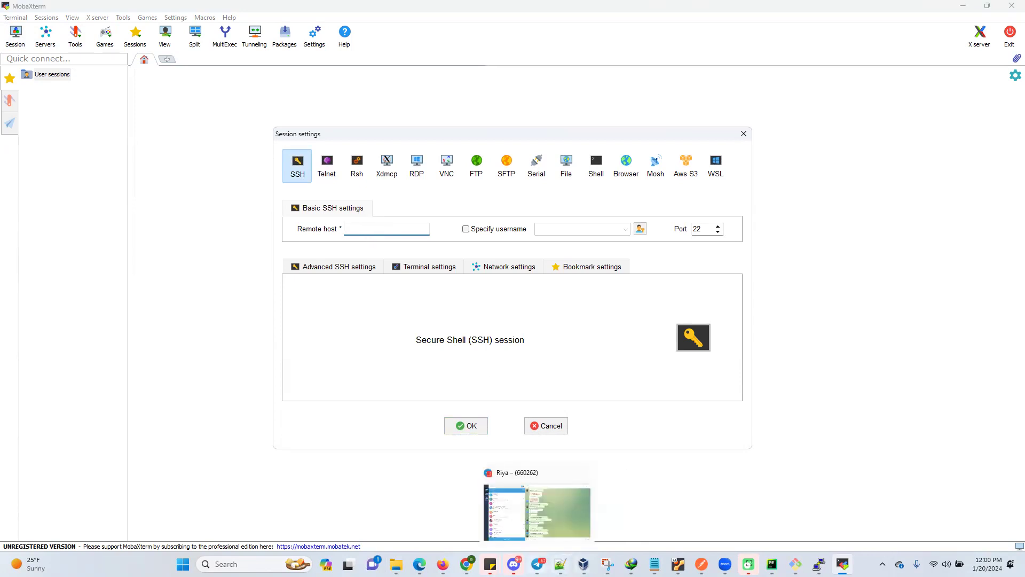
pyautogui.moveTo(772, 564)
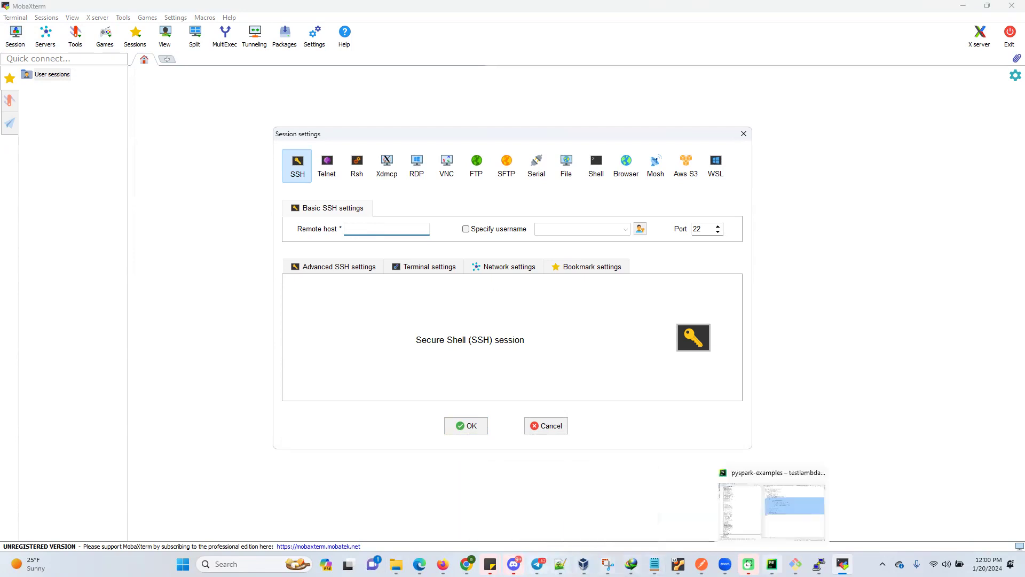
pyautogui.moveTo(467, 564)
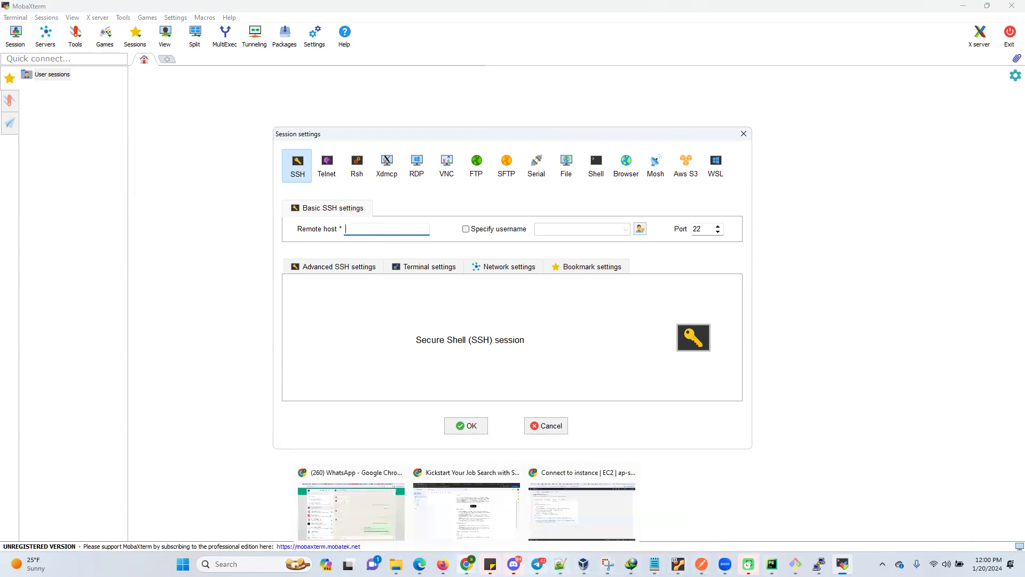
pyautogui.click(594, 500)
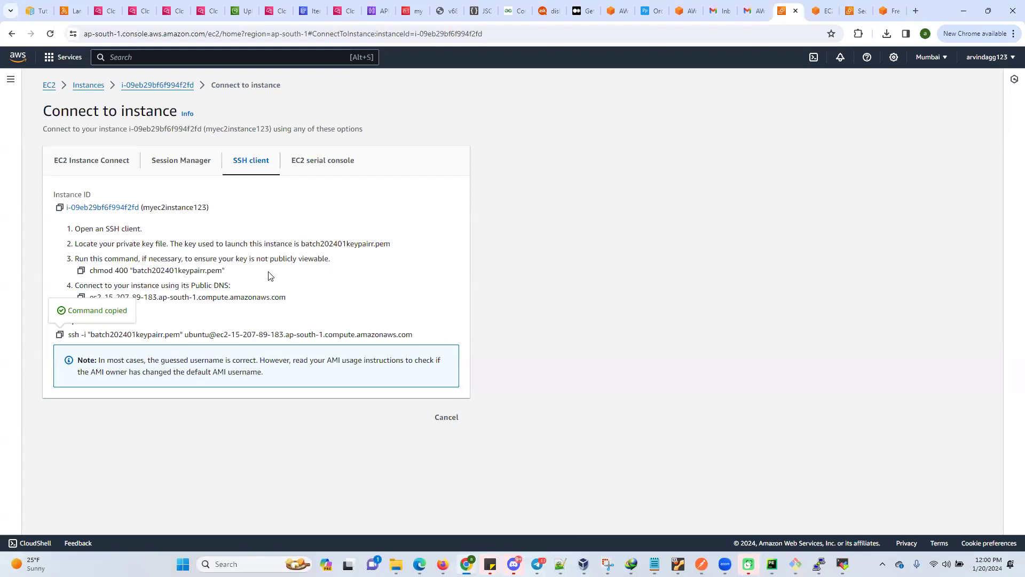
pyautogui.click(112, 166)
pyautogui.click(60, 294)
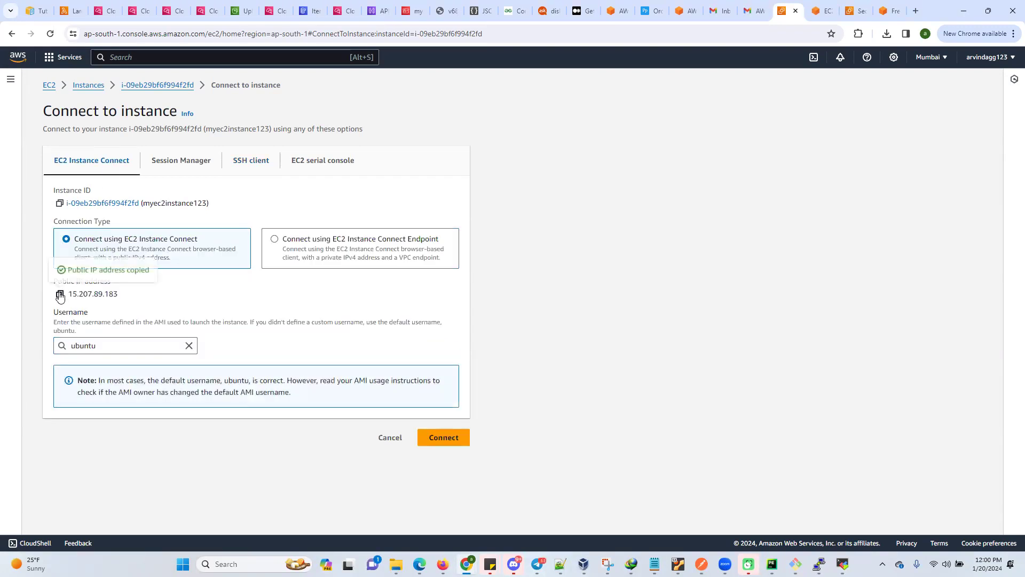
pyautogui.click(162, 87)
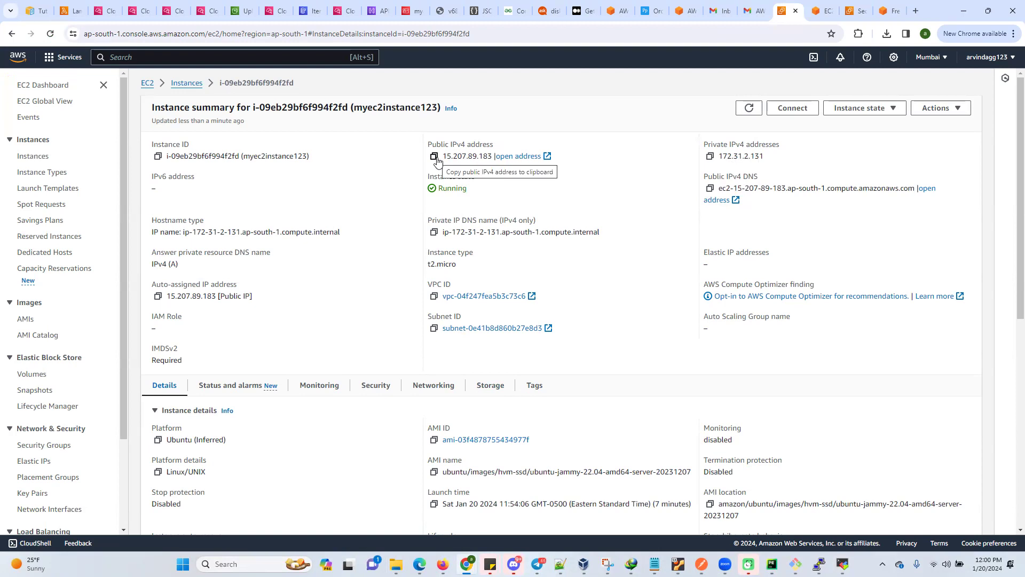
# Set the session's remote host to 15.207.89.183 with login username ubuntu
pyautogui.moveTo(842, 564)
pyautogui.click(842, 534)
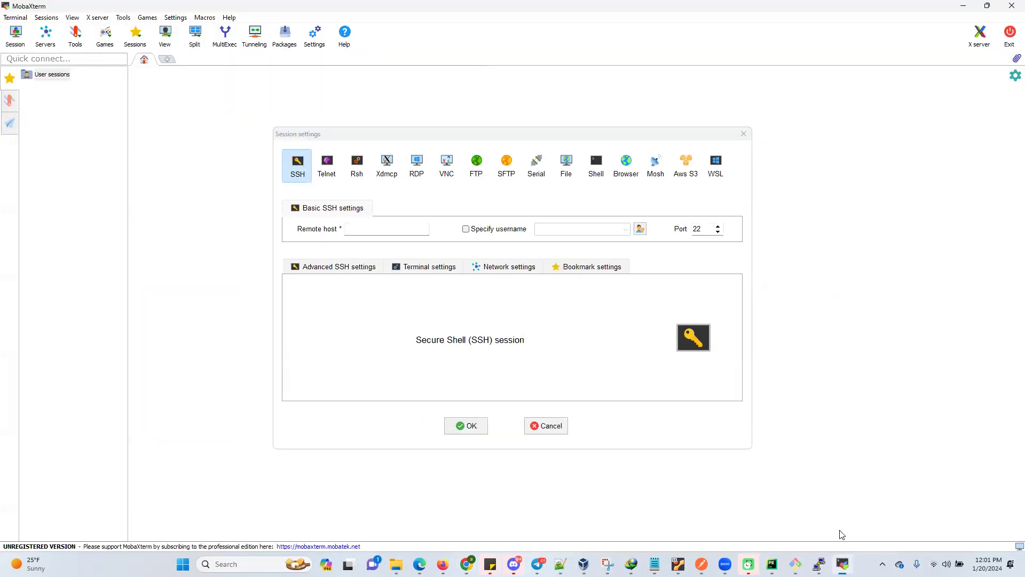
pyautogui.click(377, 231)
pyautogui.hotkey('ctrl', 'v')
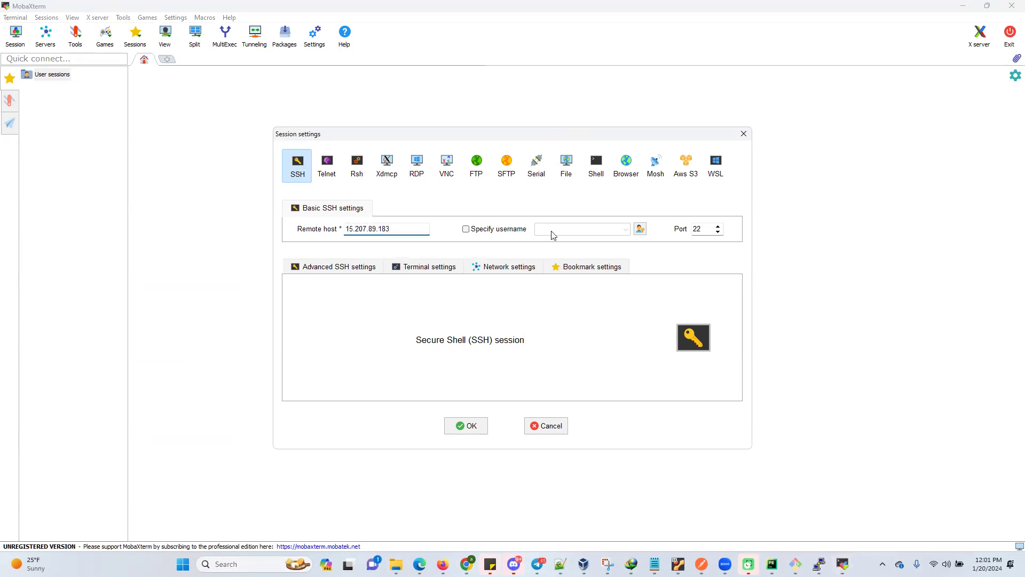
pyautogui.click(466, 229)
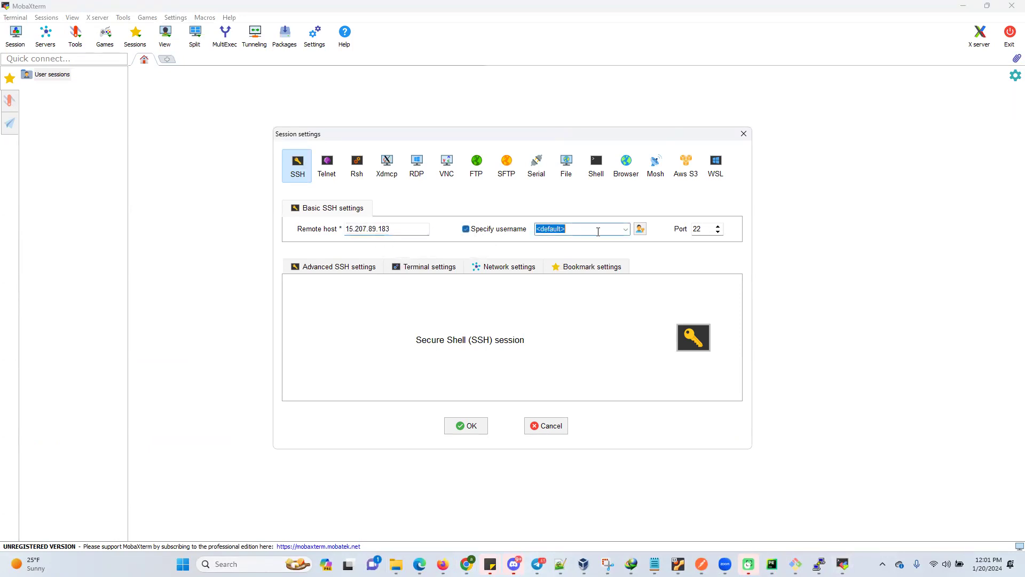
pyautogui.write('ubuntu')
# Use the private key batch202401keypairr.pem and save the session to start connecting
pyautogui.click(338, 267)
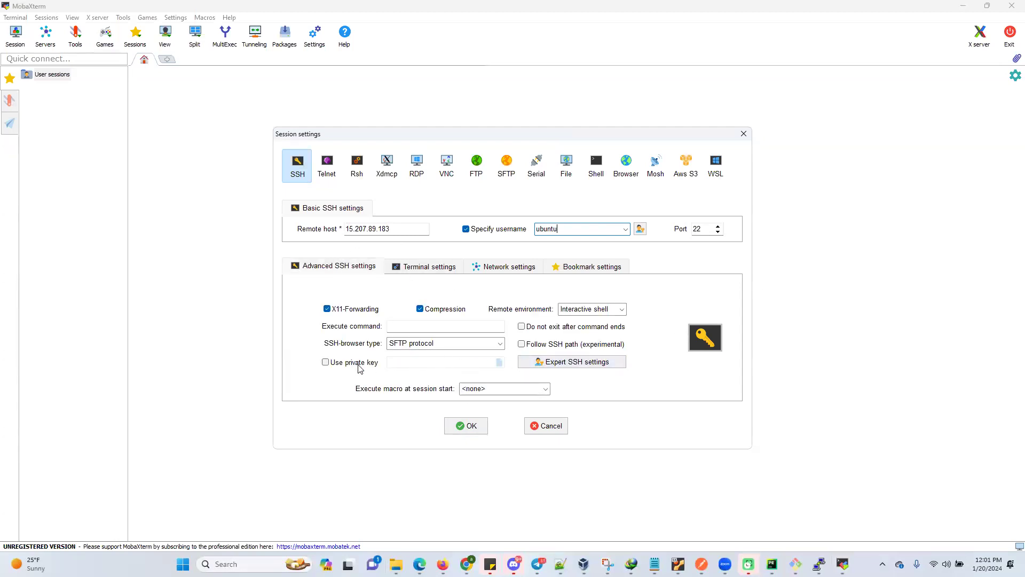
pyautogui.click(325, 362)
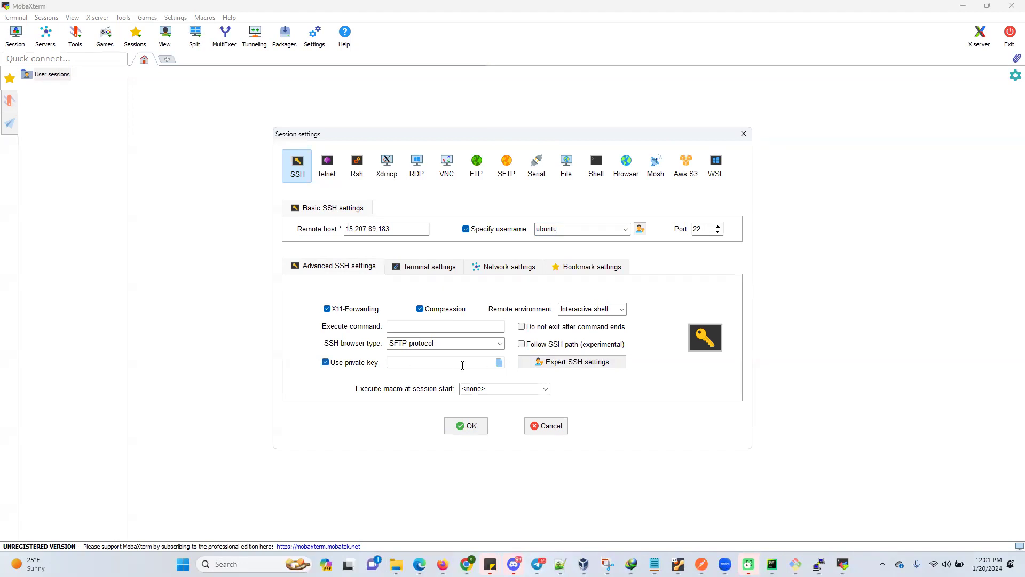
pyautogui.click(499, 363)
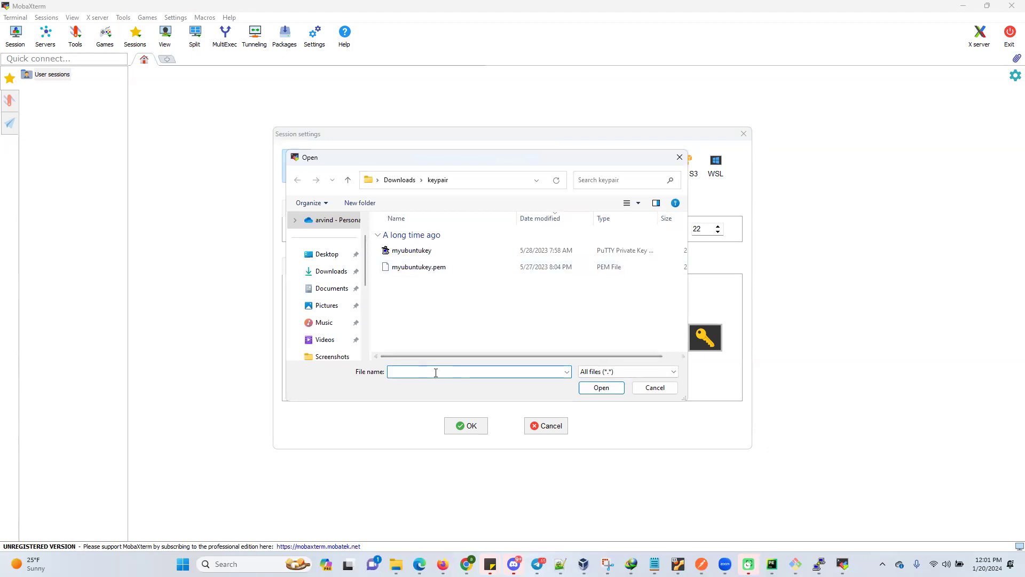
pyautogui.click(400, 180)
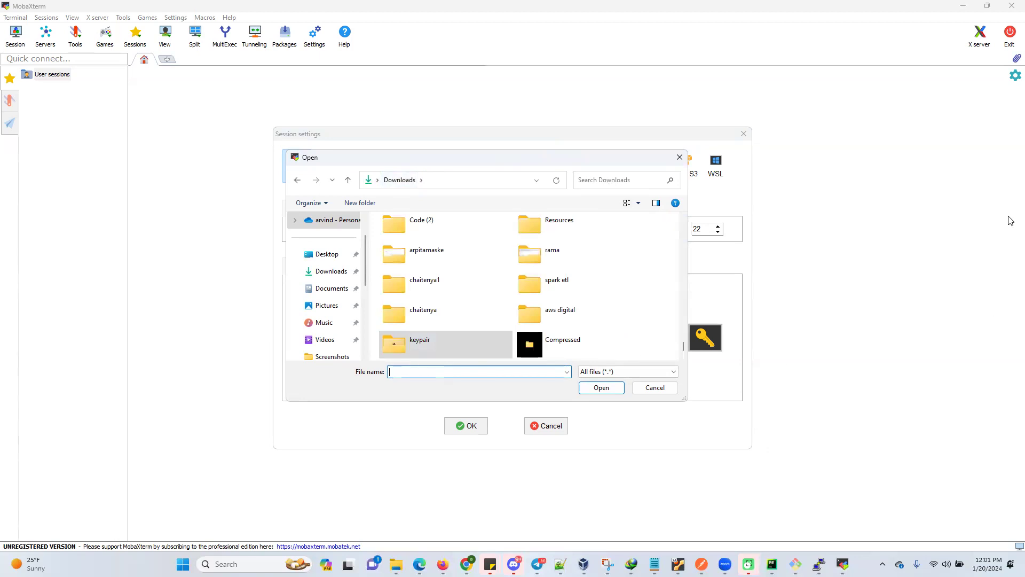
pyautogui.write('batch')
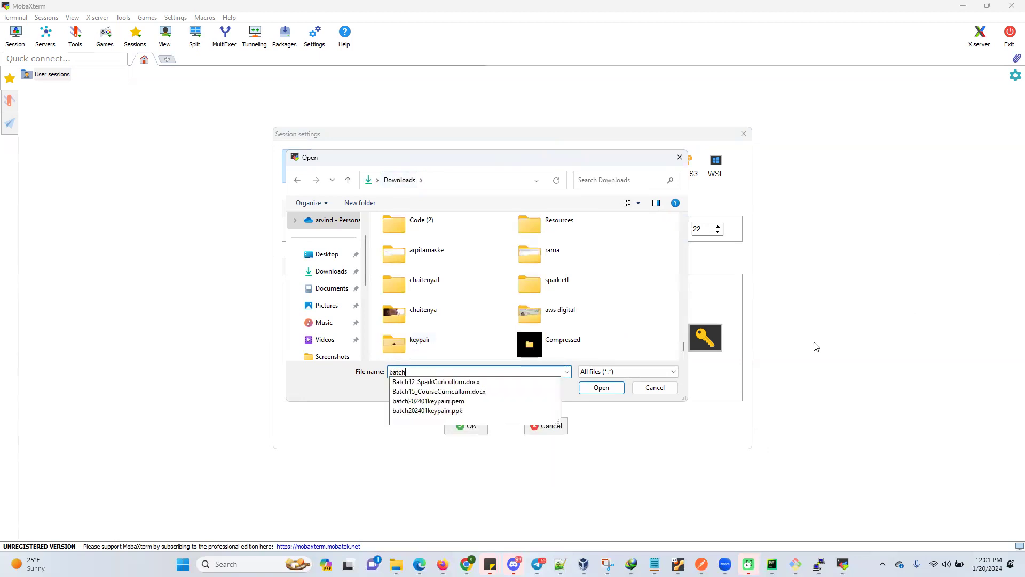
pyautogui.click(458, 402)
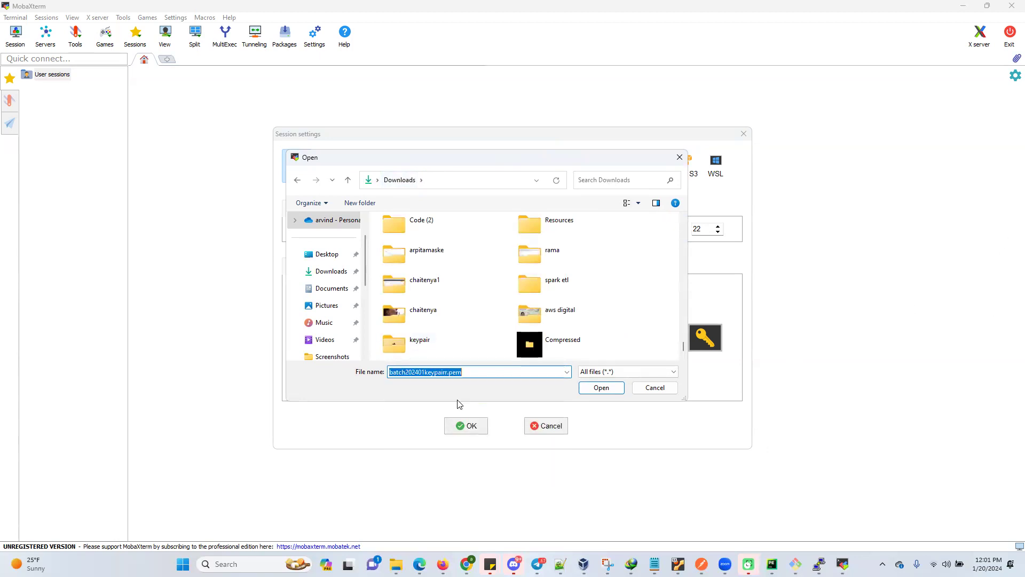
pyautogui.click(601, 390)
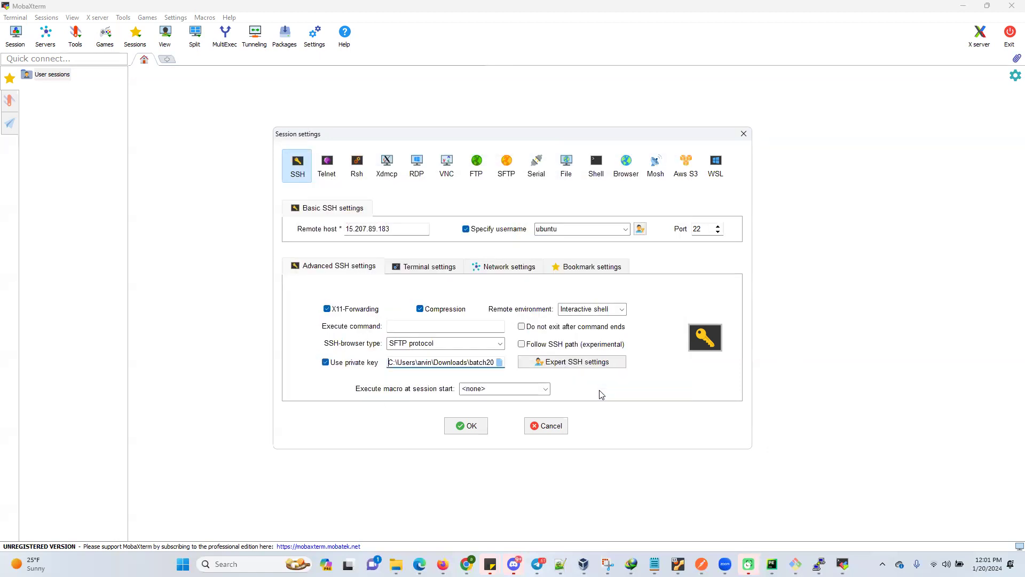
pyautogui.click(473, 425)
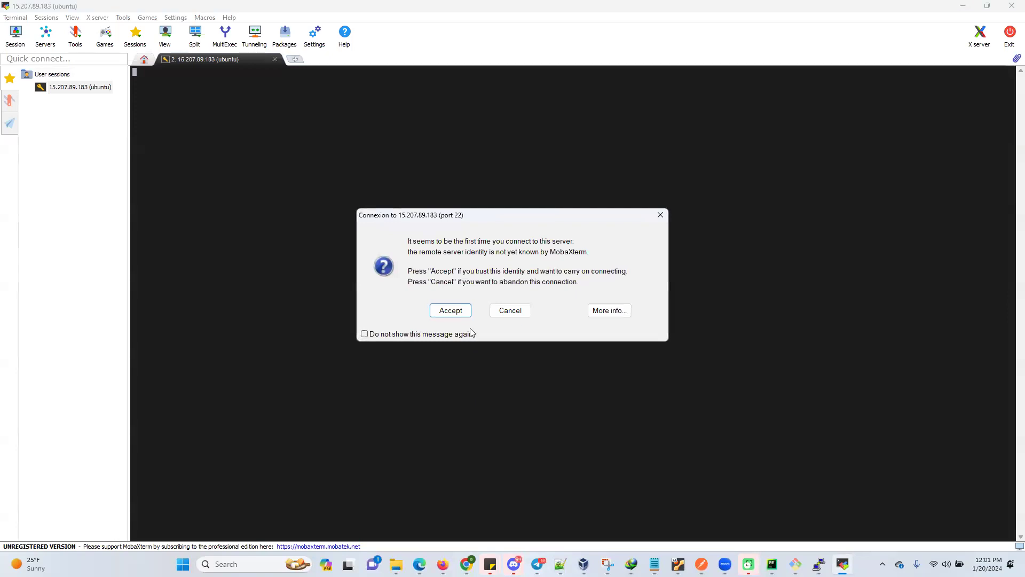
# Trust the server's host key and duplicate the SSH session into two more tabs
pyautogui.click(451, 313)
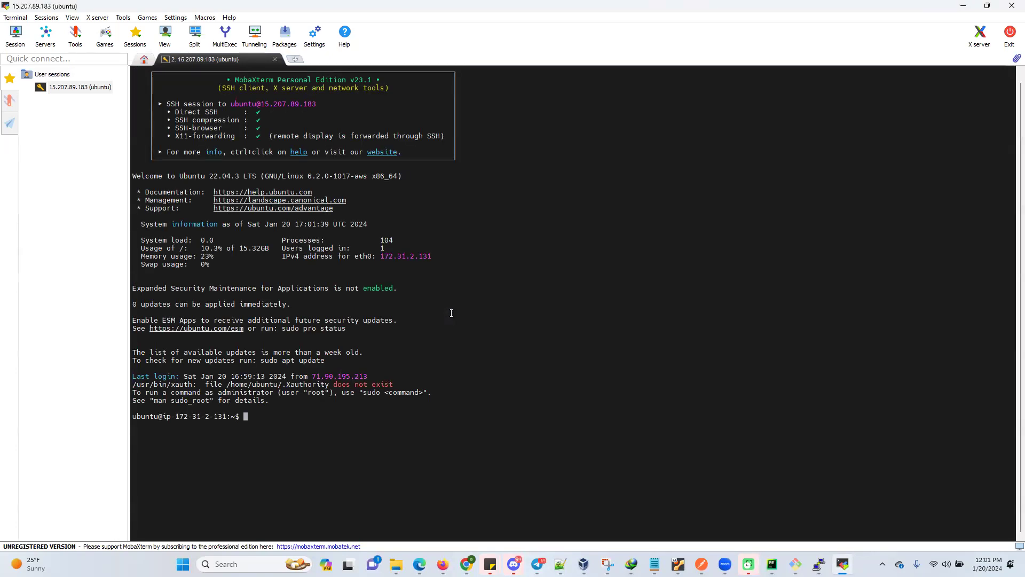
pyautogui.rightClick(245, 59)
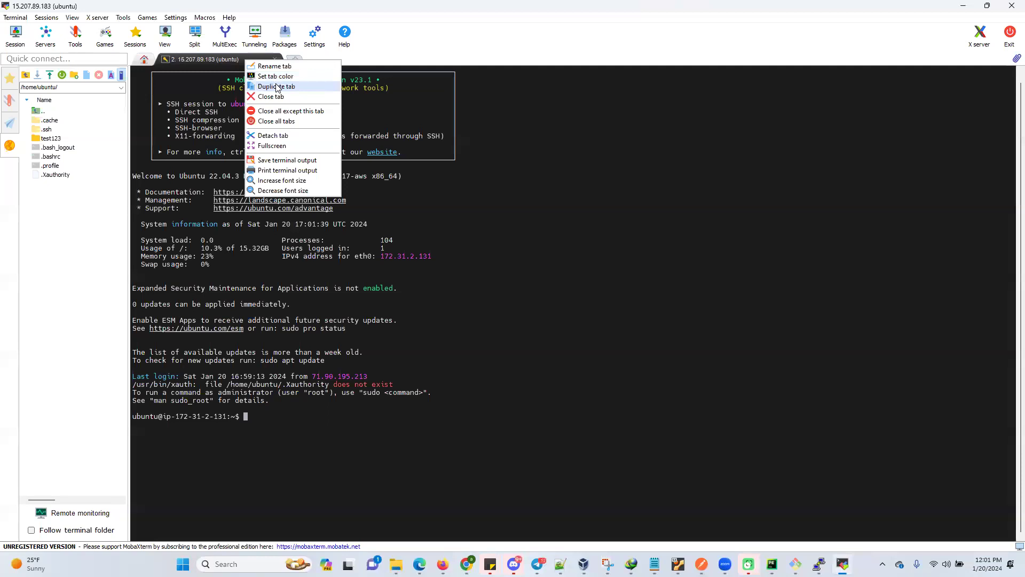
pyautogui.click(275, 86)
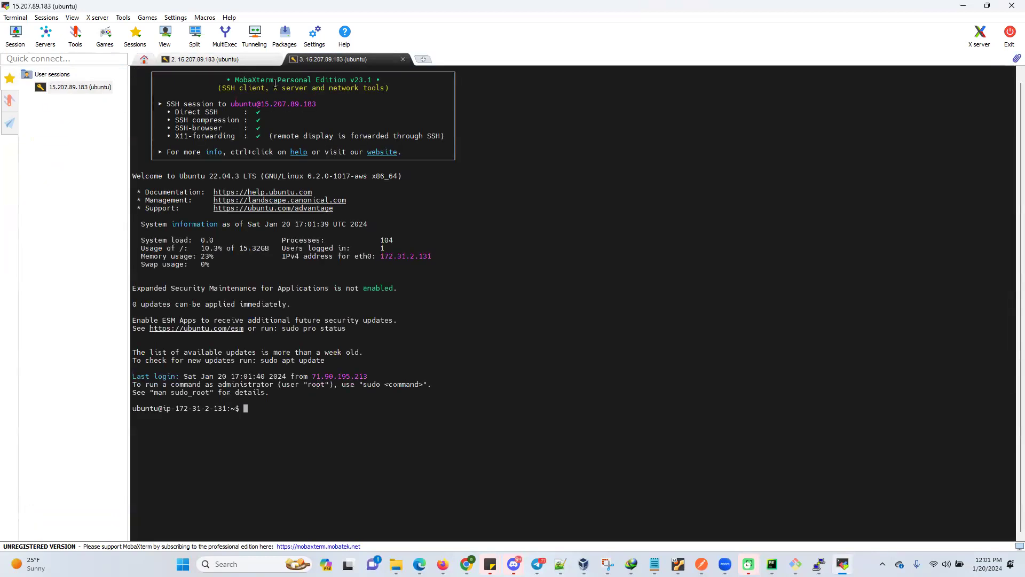
pyautogui.click(240, 59)
pyautogui.rightClick(240, 59)
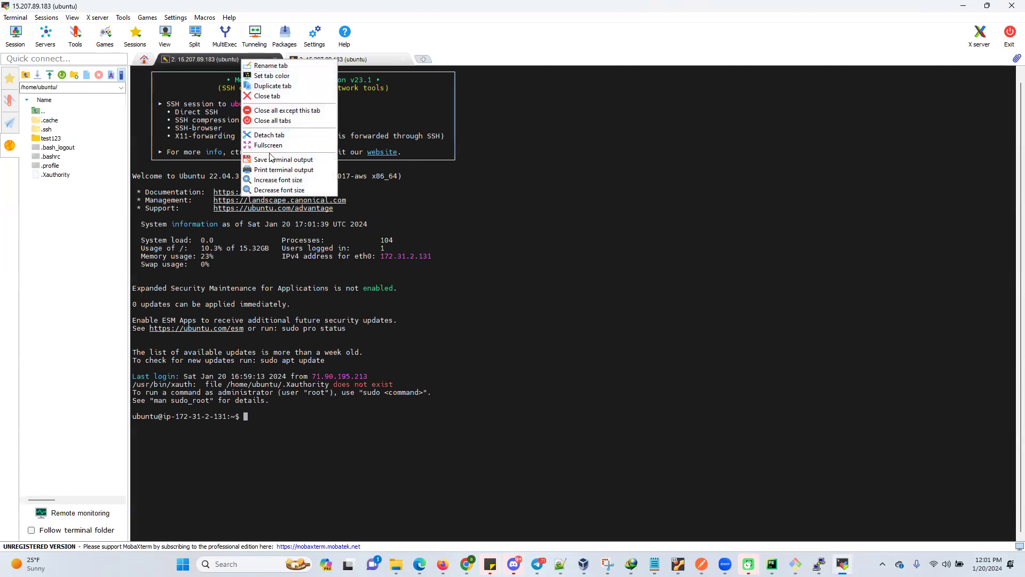
pyautogui.click(269, 87)
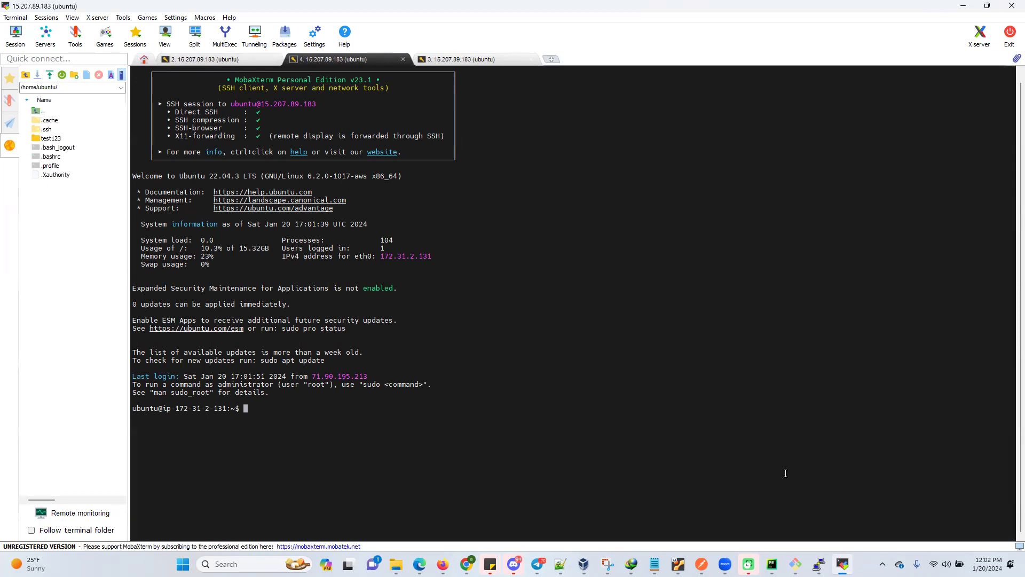
# Cycle through the Ubuntu and PuTTY windows, then show the second 15.207.89.183 session
pyautogui.click(796, 564)
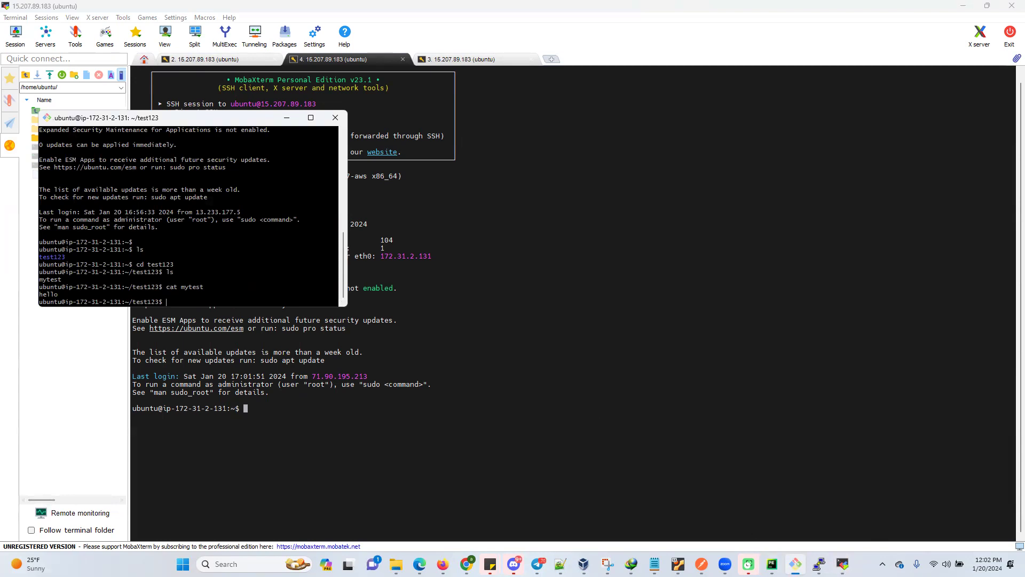
pyautogui.click(819, 564)
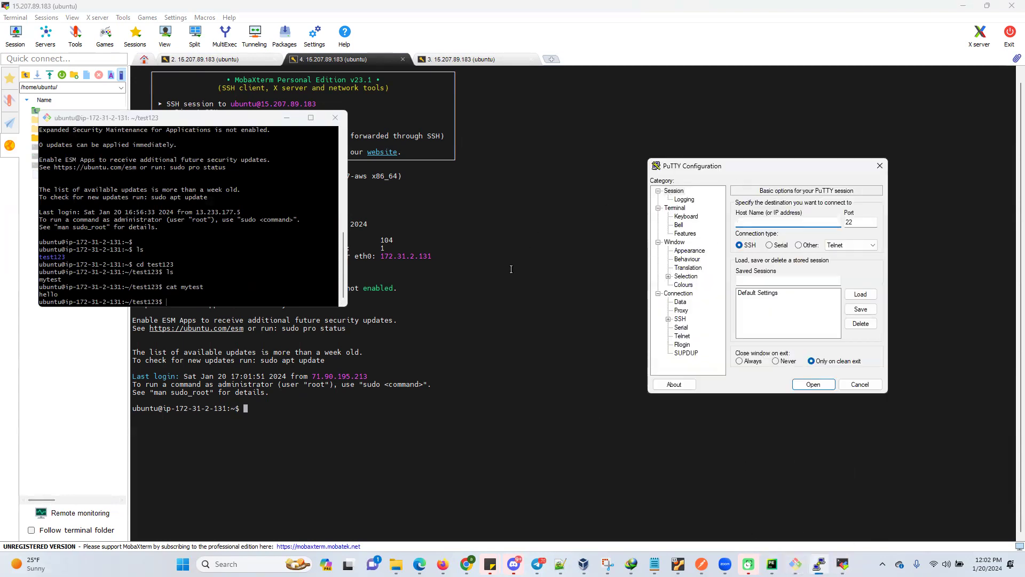
pyautogui.click(534, 160)
pyautogui.click(196, 60)
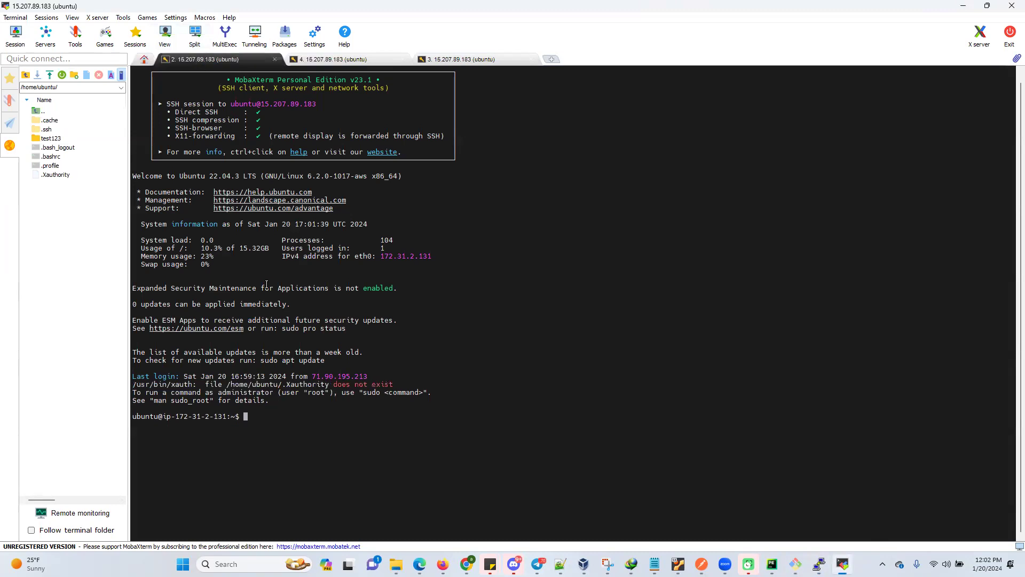
# List the home folder, then move into test123 and list its contents
pyautogui.write('ls')
pyautogui.press('Return')
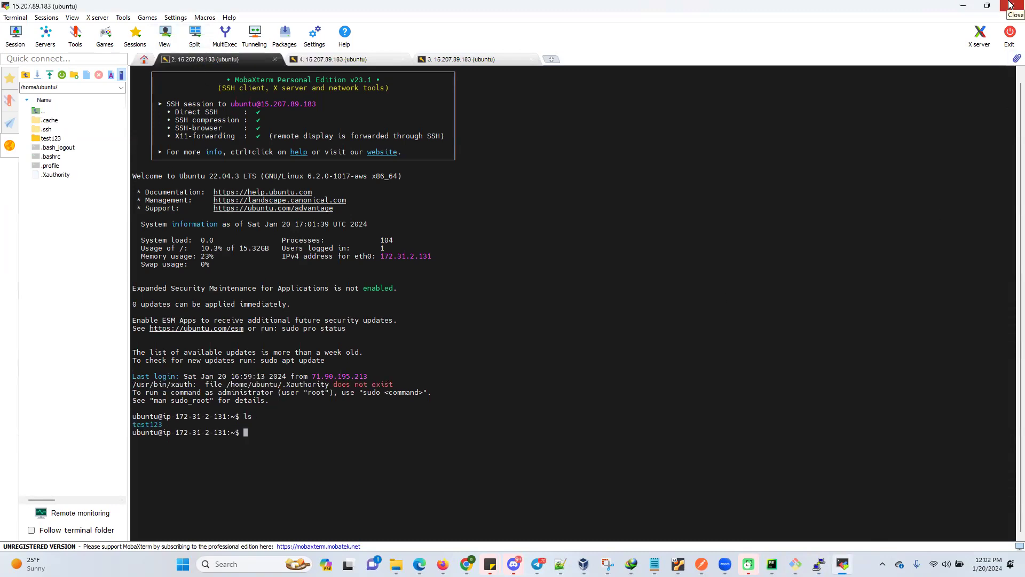
pyautogui.write('cd test123')
pyautogui.press('Return')
pyautogui.write('ls')
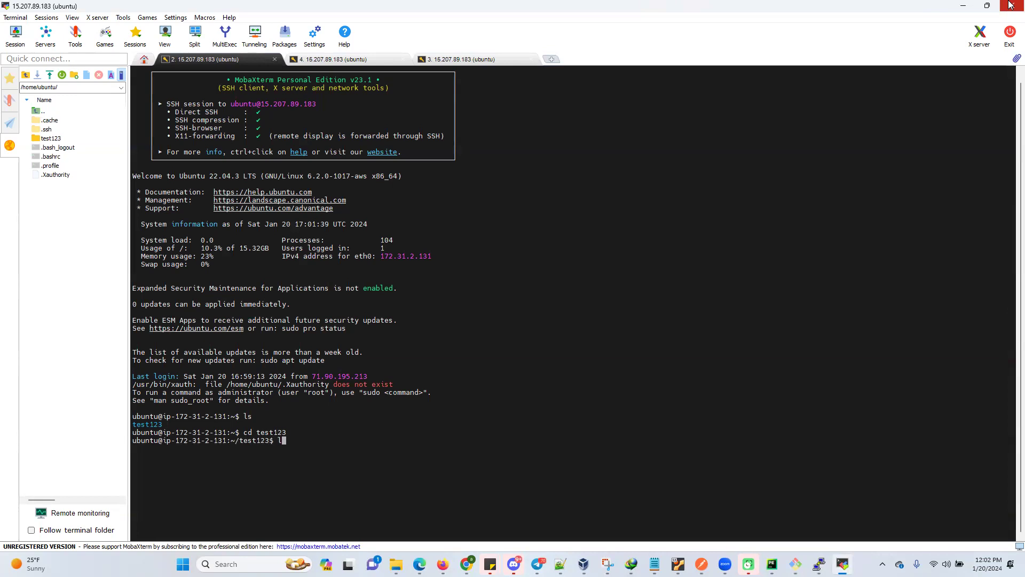
pyautogui.press('Return')
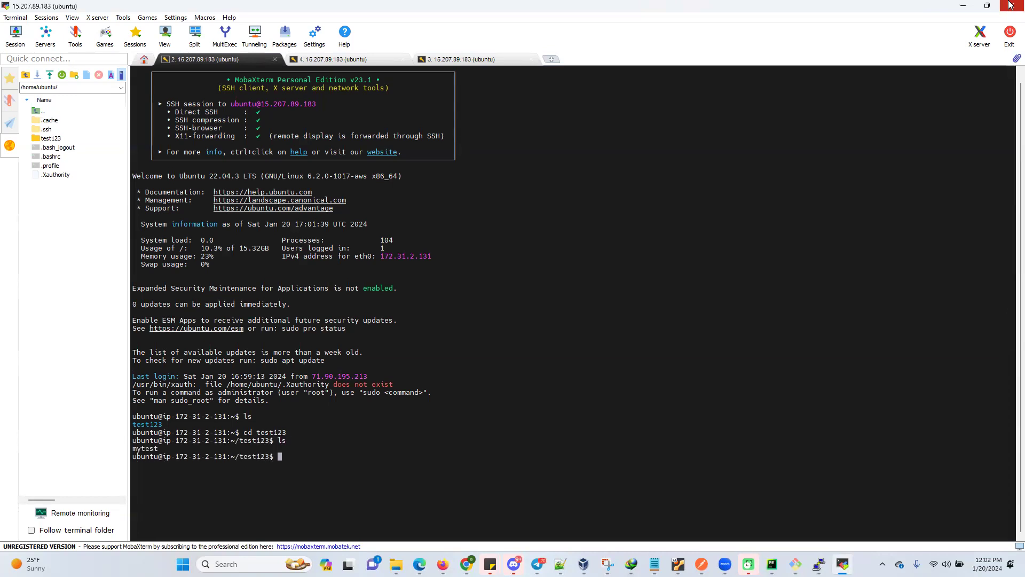
# Print mytest, showing hello, and bring up a new PuTTY configuration window
pyautogui.write('cat m')
pyautogui.press('Tab')
pyautogui.press('Return')
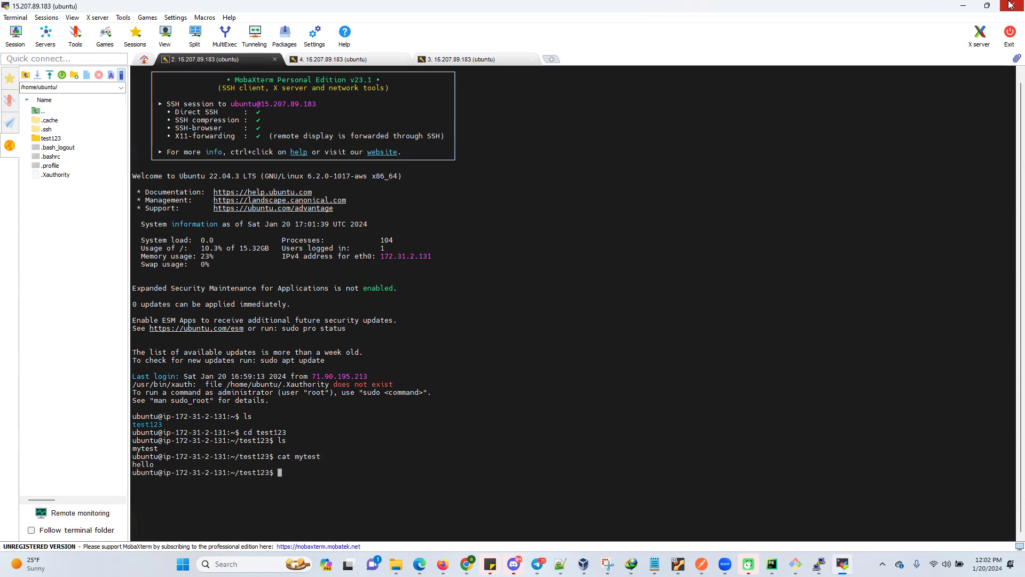
pyautogui.click(818, 564)
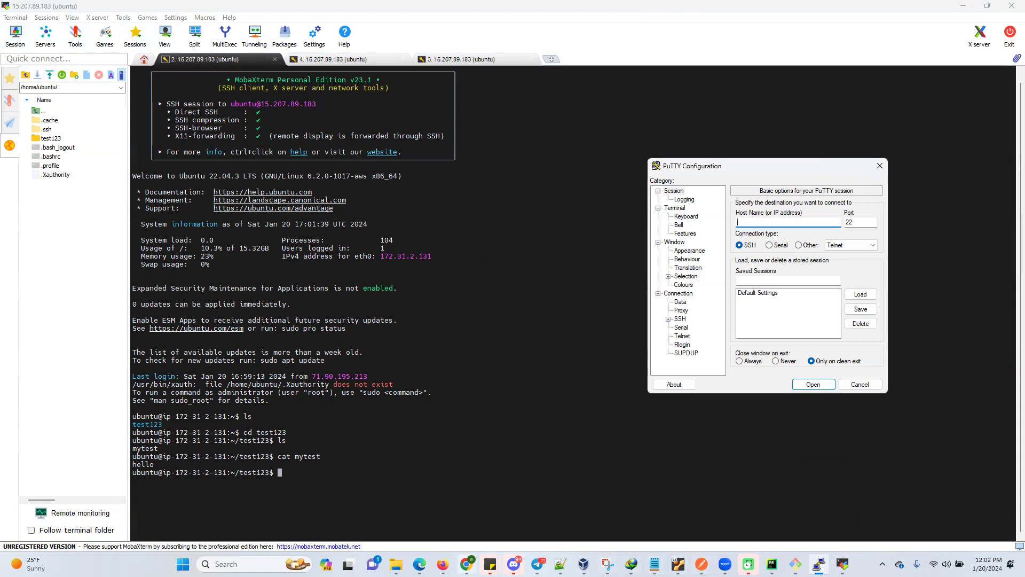
# Copy the instance's public IP 15.207.89.183 into PuTTY's Host Name field
pyautogui.moveTo(467, 564)
pyautogui.click(576, 516)
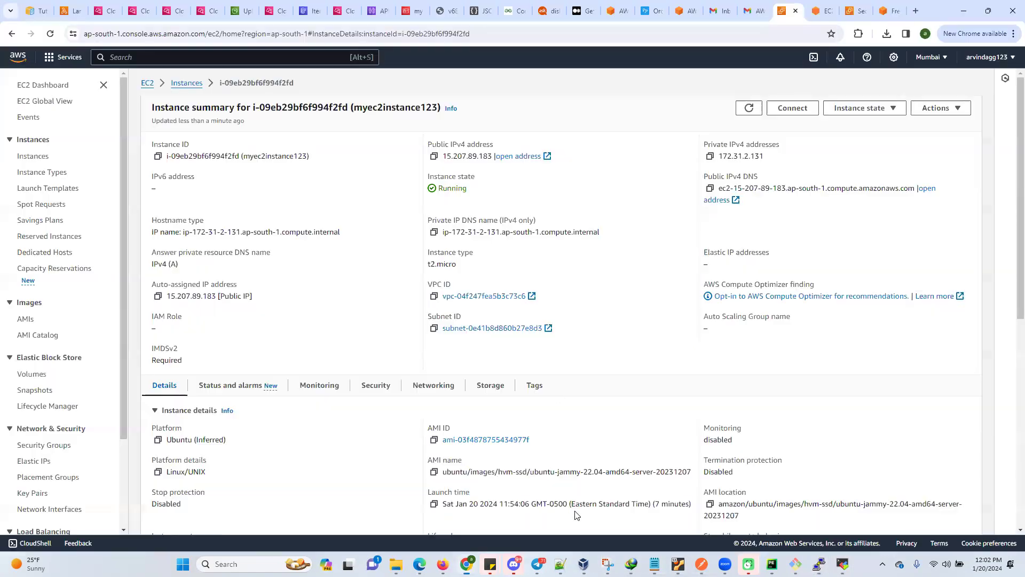
pyautogui.click(433, 156)
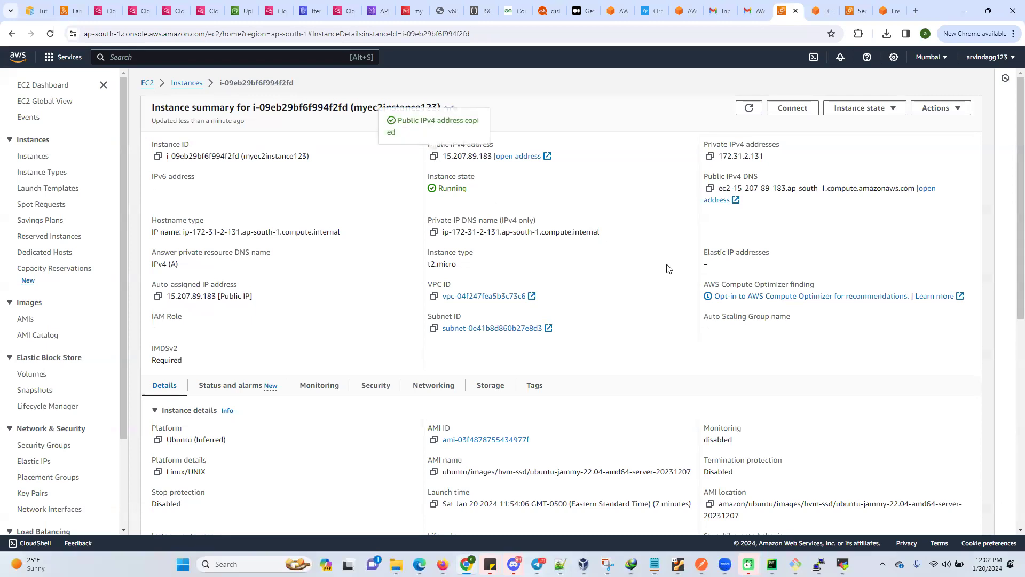
pyautogui.hotkey('alt', 'Tab')
pyautogui.hotkey('ctrl', 'v')
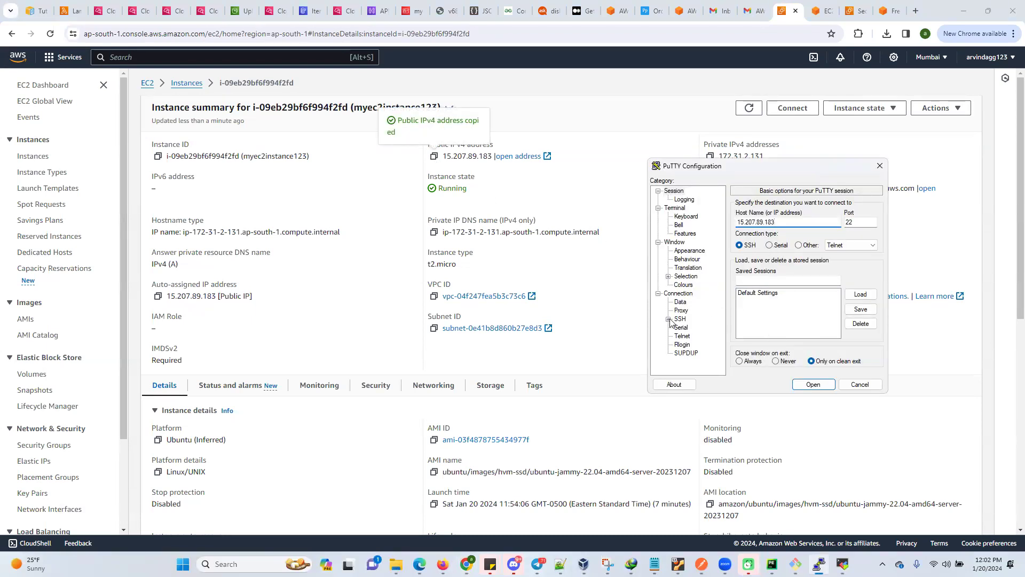
# Authenticate with the batch202401keypairr.ppk private key and open the connection
pyautogui.click(668, 319)
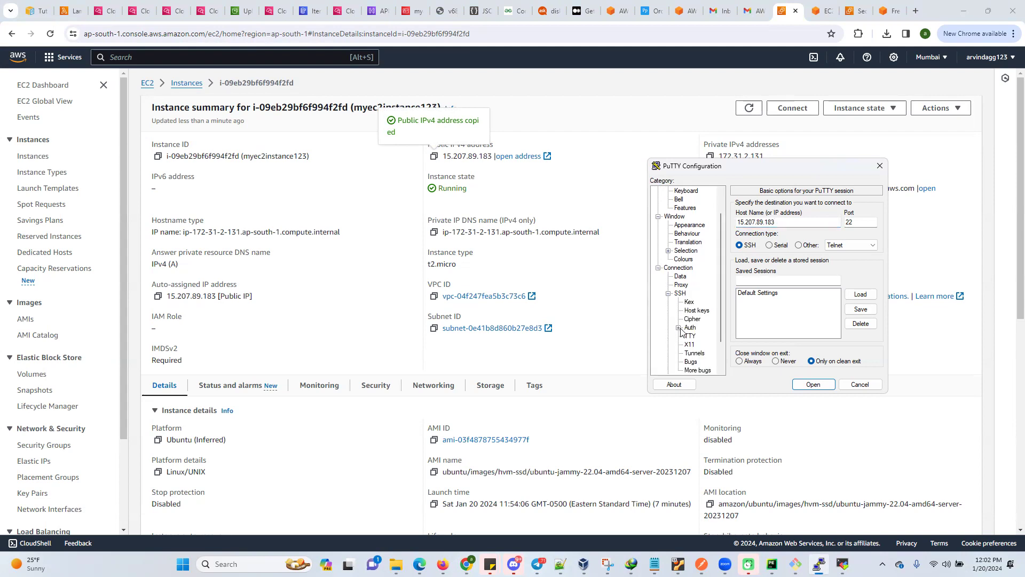
pyautogui.click(678, 328)
pyautogui.click(690, 328)
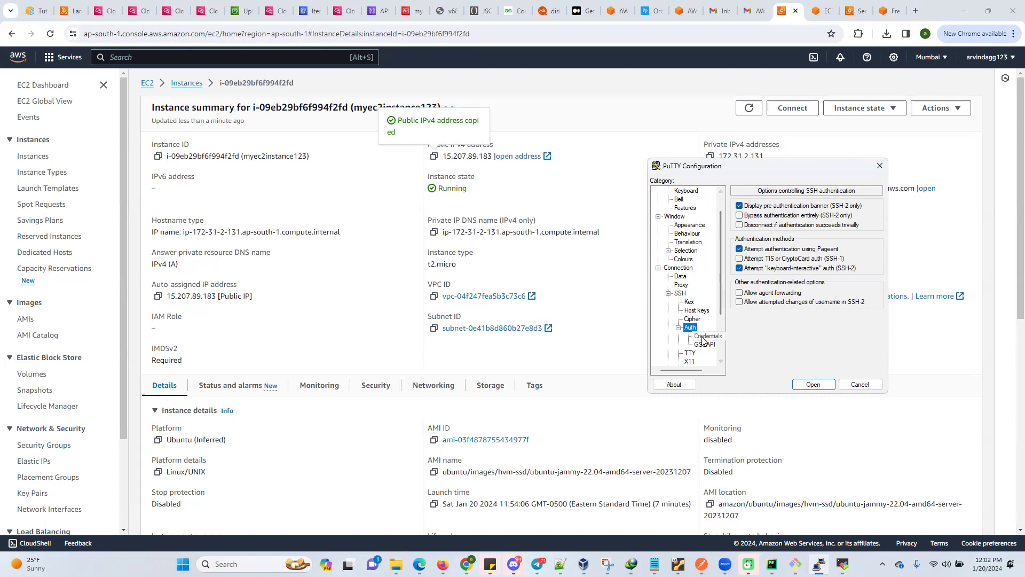
pyautogui.click(704, 337)
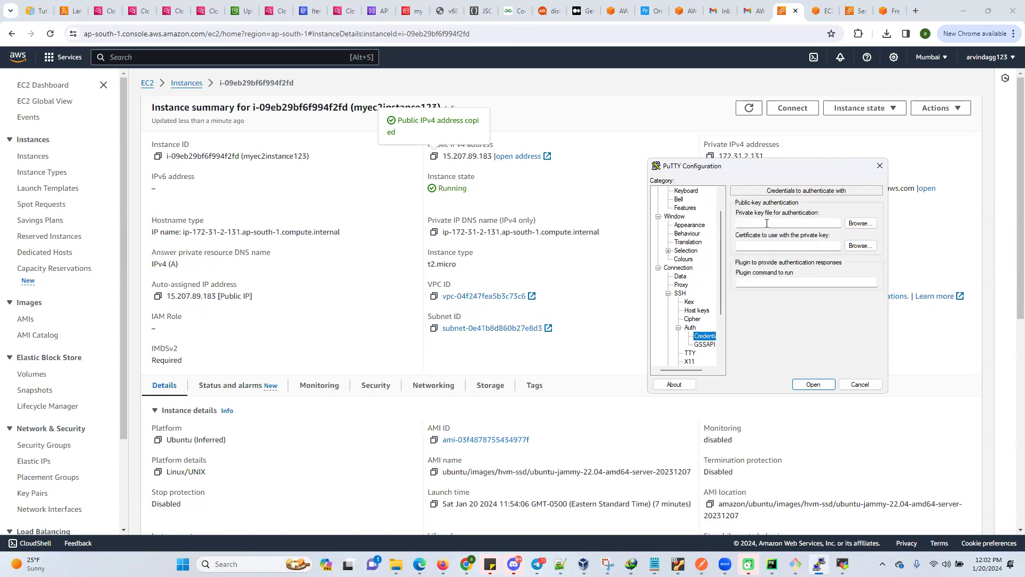
pyautogui.click(859, 223)
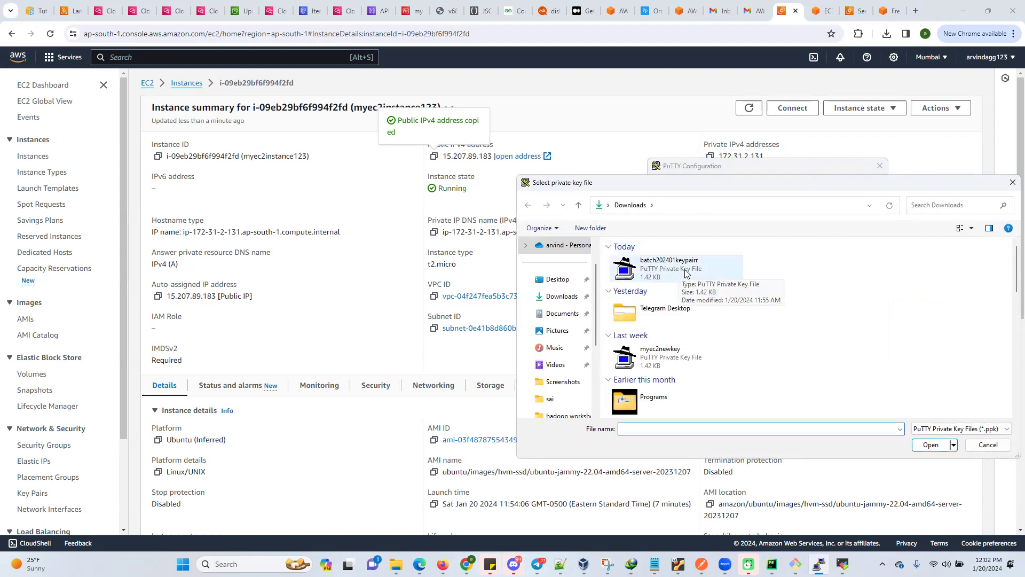
pyautogui.click(686, 273)
pyautogui.click(929, 445)
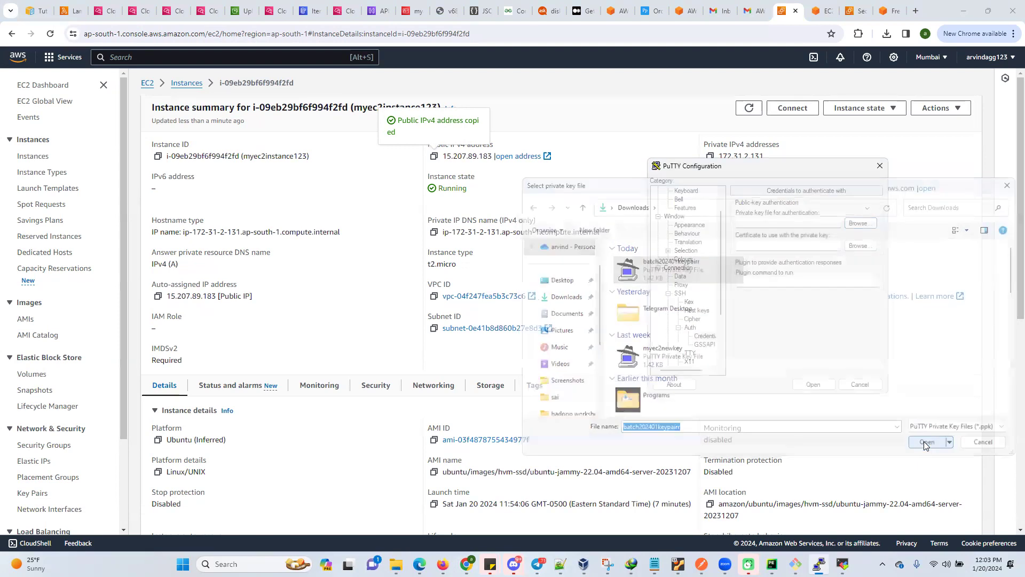
pyautogui.click(813, 385)
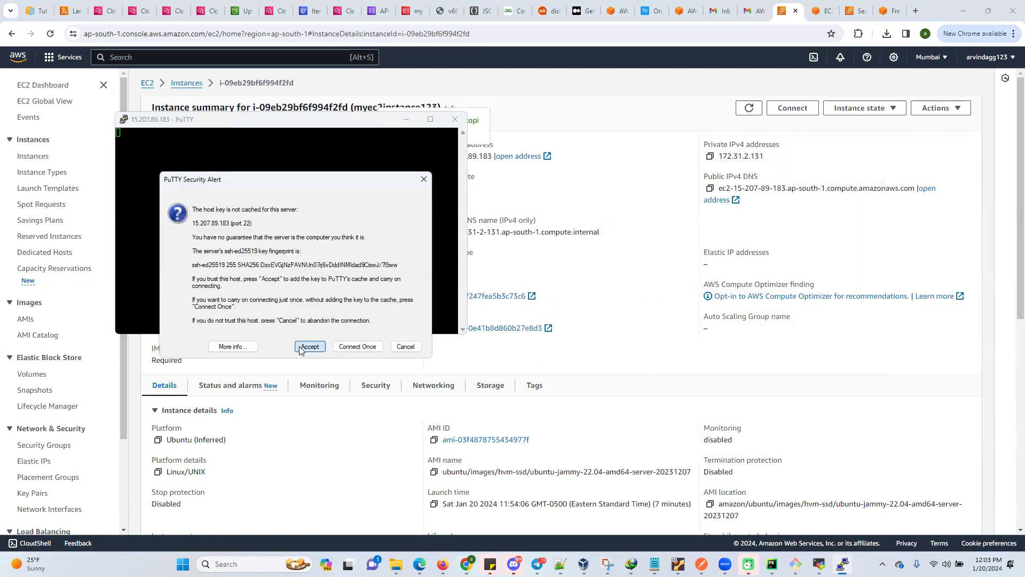
# Accept the host key and log in as ubuntu
pyautogui.click(309, 347)
pyautogui.write('ubuntu')
pyautogui.press('Return')
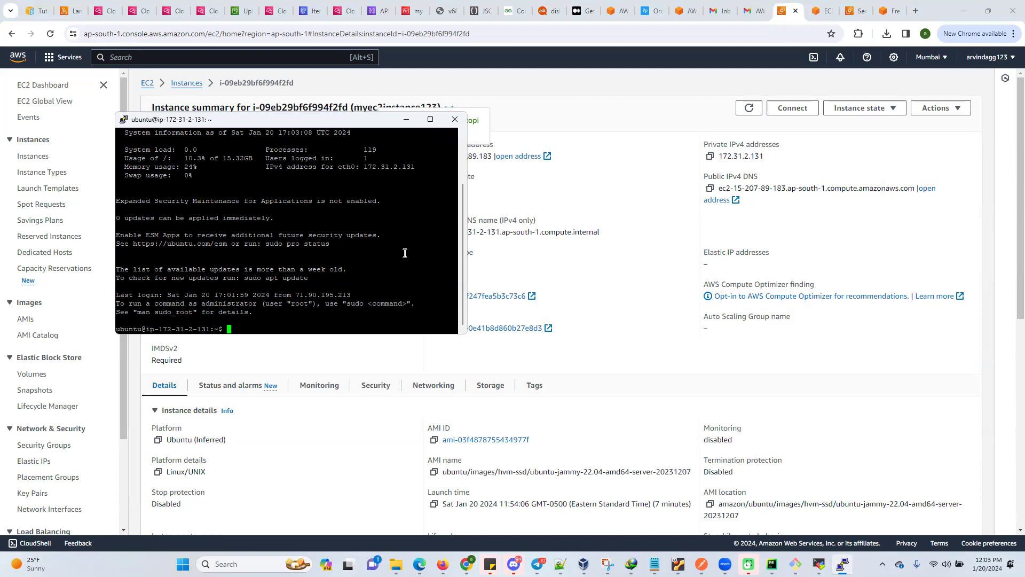
# Show that test123/mytest contains hello using ls, cd and cat, then minimize PuTTY
pyautogui.write('ls')
pyautogui.press('Return')
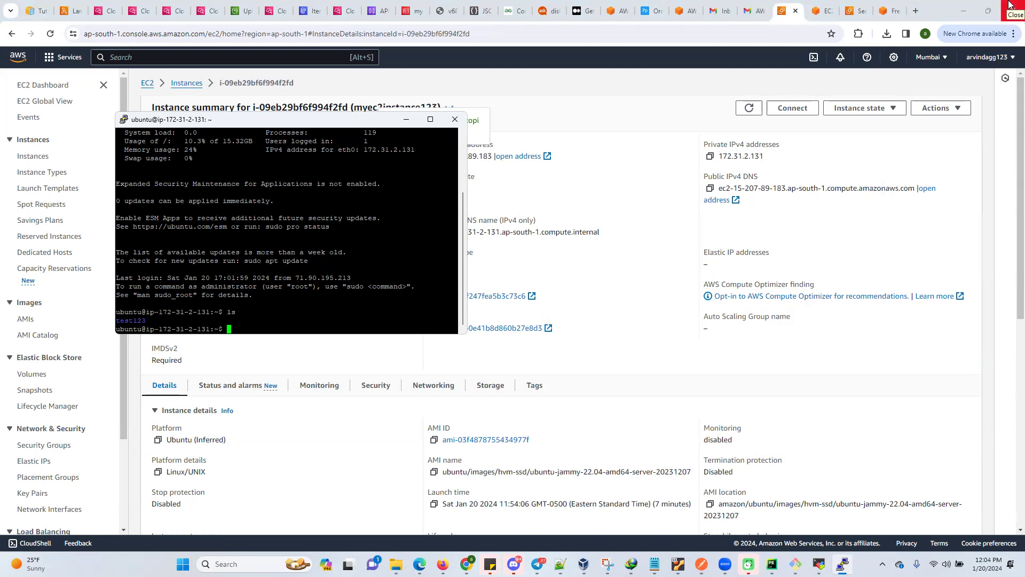
pyautogui.write('cd test123')
pyautogui.press('Return')
pyautogui.write('ls')
pyautogui.press('Return')
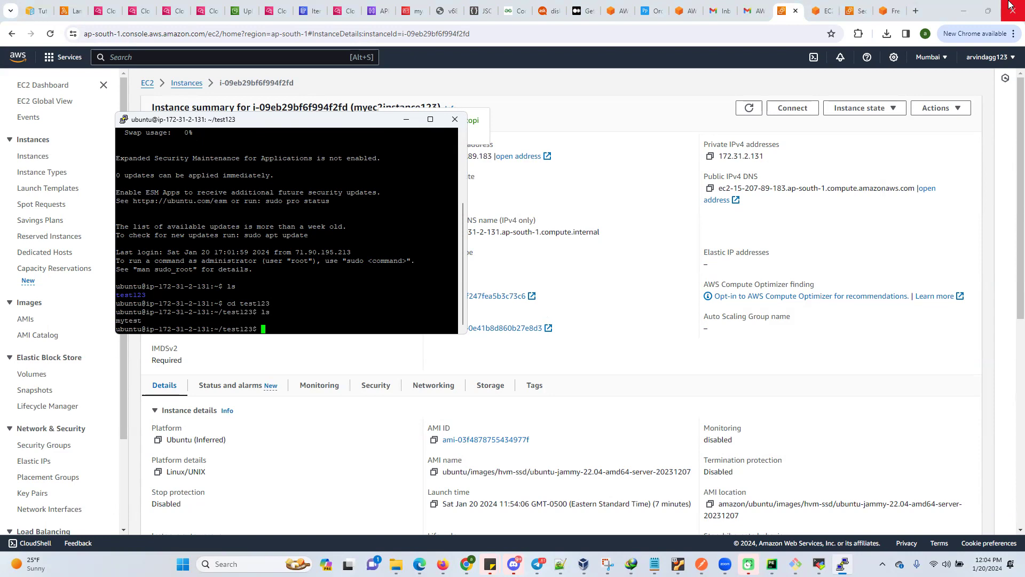
pyautogui.write('cat mytest')
pyautogui.press('Return')
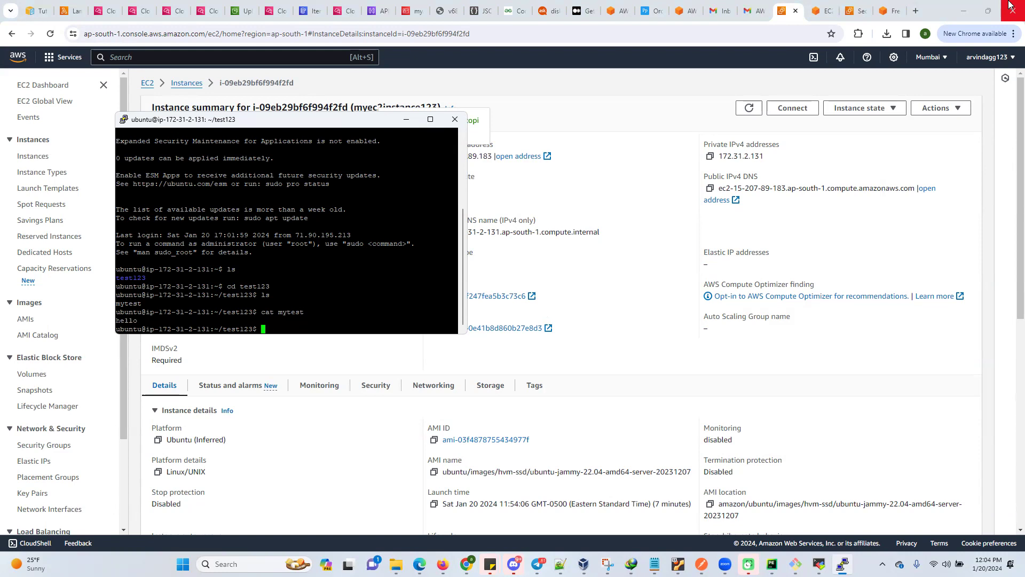
pyautogui.click(407, 120)
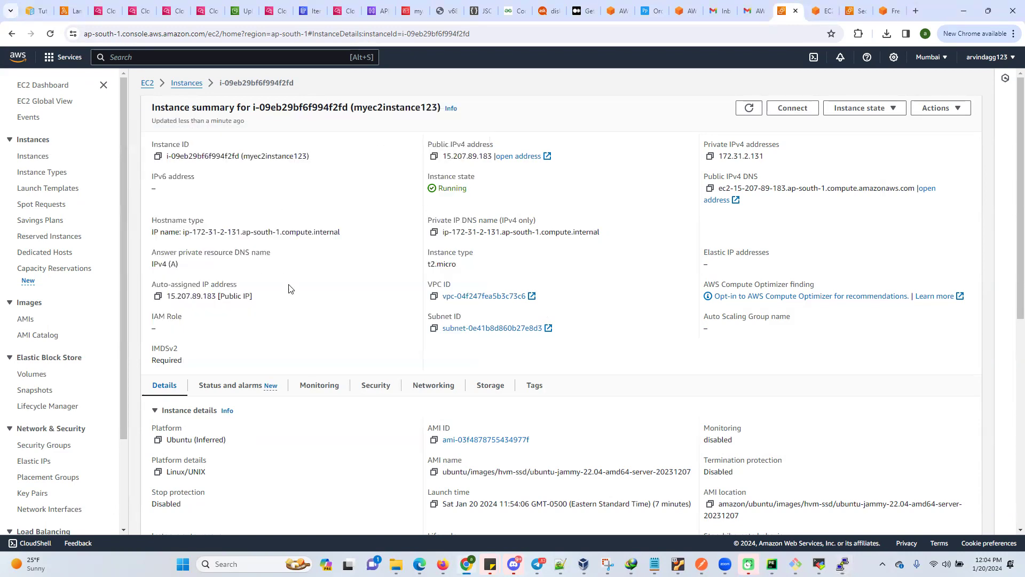
# Return to the Instances list, rerun ls in the Instance Connect terminal showing mytest, and come back
pyautogui.scroll(-3, 288, 289)
pyautogui.scroll(3, 288, 286)
pyautogui.click(199, 86)
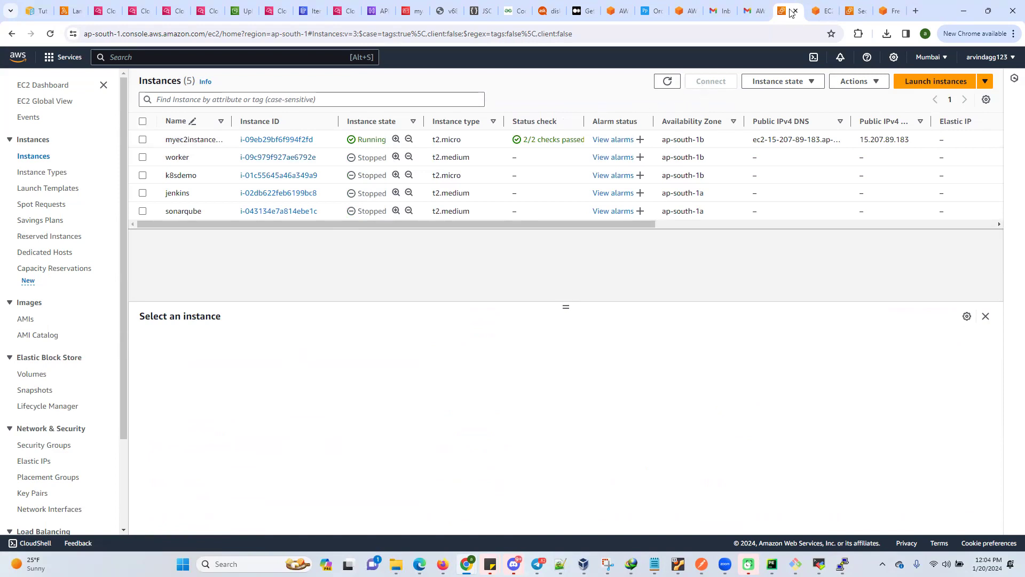
pyautogui.click(817, 11)
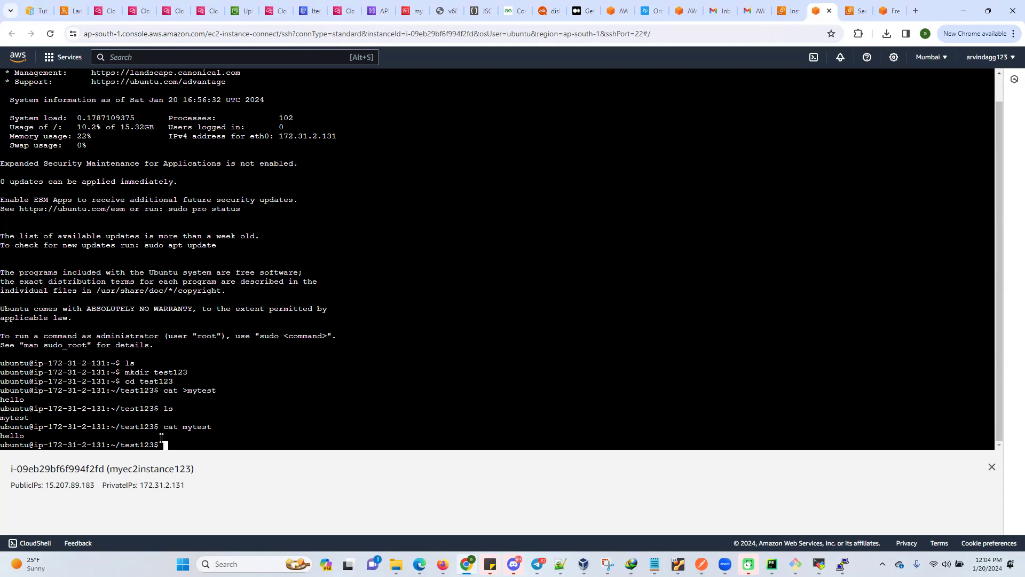
pyautogui.write('ls')
pyautogui.press('Return')
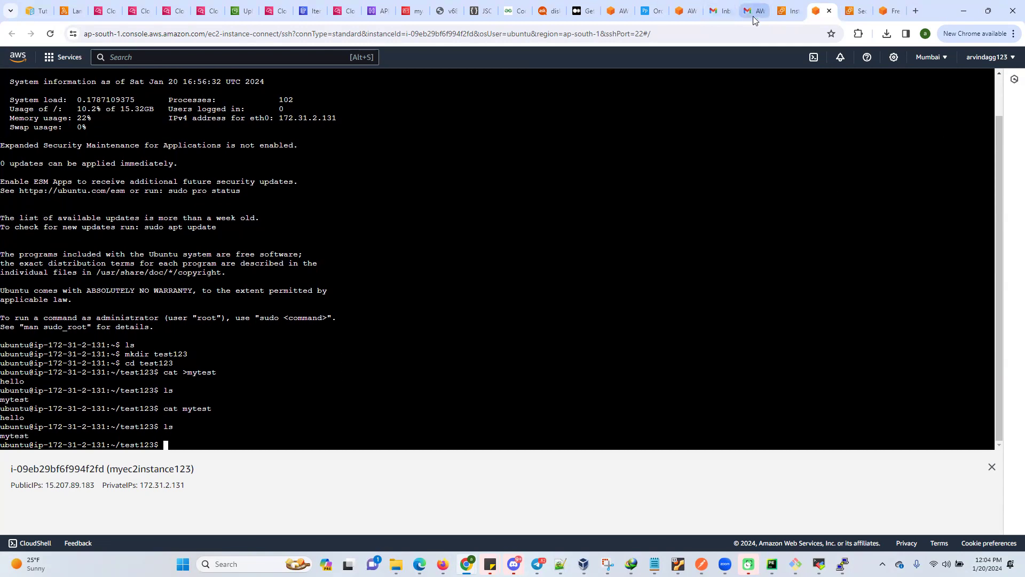
pyautogui.click(785, 10)
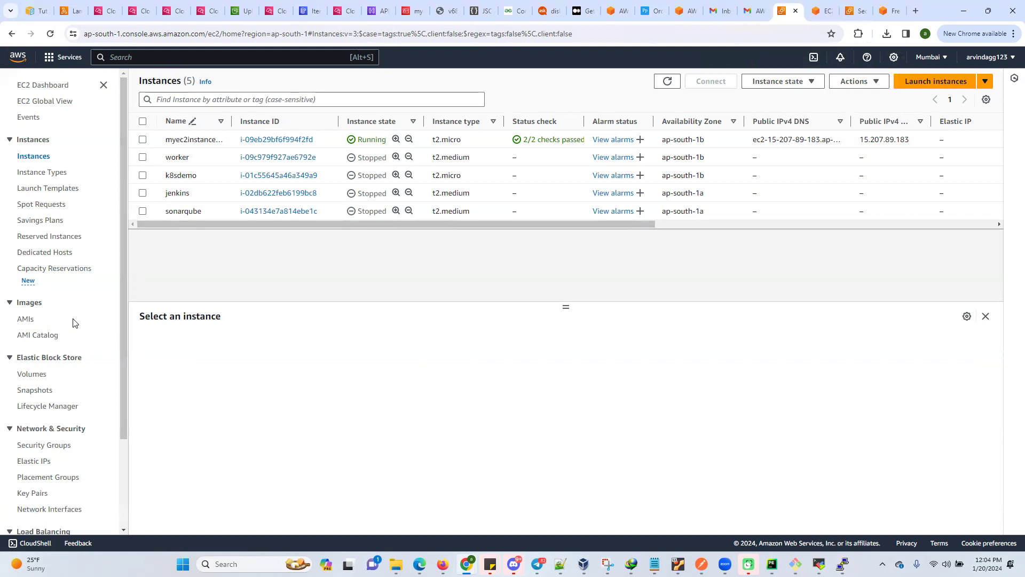
# View the four Mumbai key pairs including batch202401keypairr, select the account ID, and open the region list
pyautogui.scroll(-2, 93, 336)
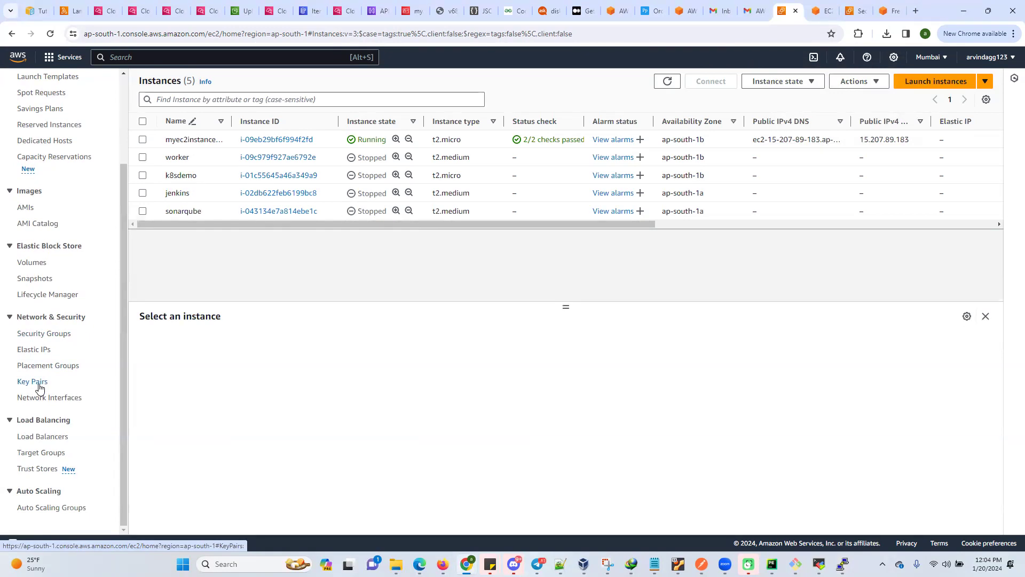
pyautogui.click(34, 381)
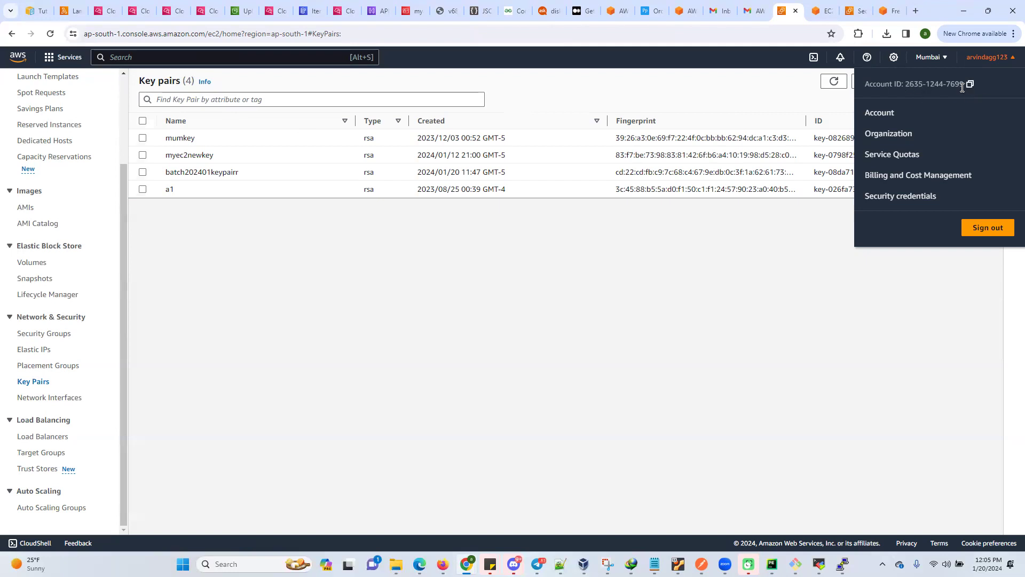
pyautogui.tripleClick(927, 85)
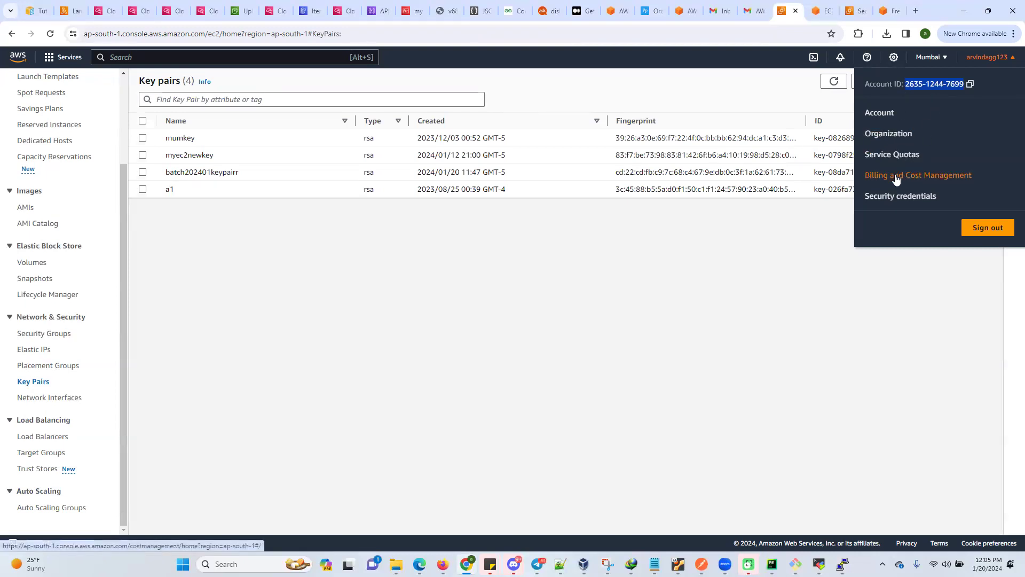
pyautogui.click(932, 57)
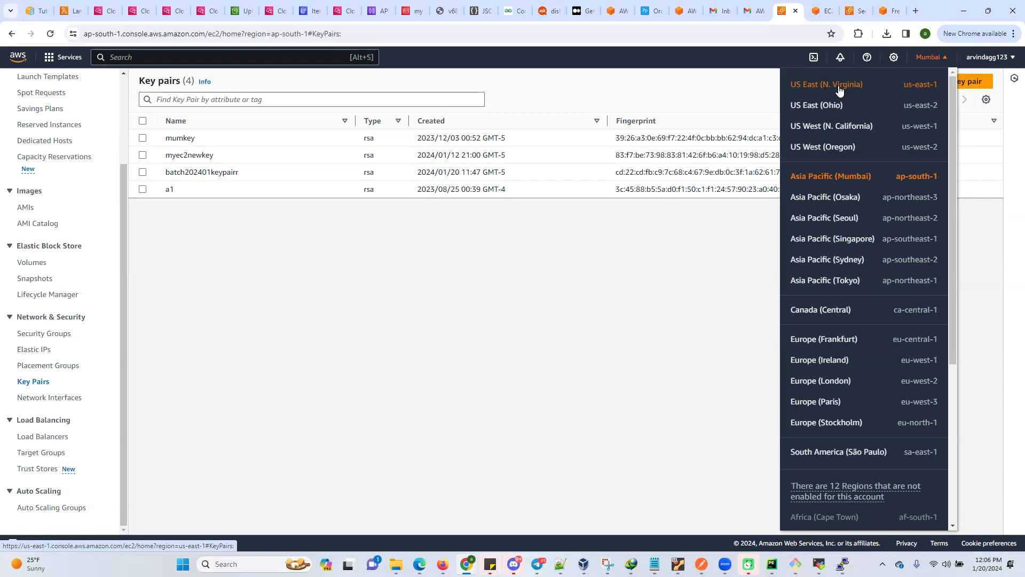
# Briefly switch to US East (N. Virginia), then back to Asia Pacific (Mumbai)
pyautogui.click(377, 299)
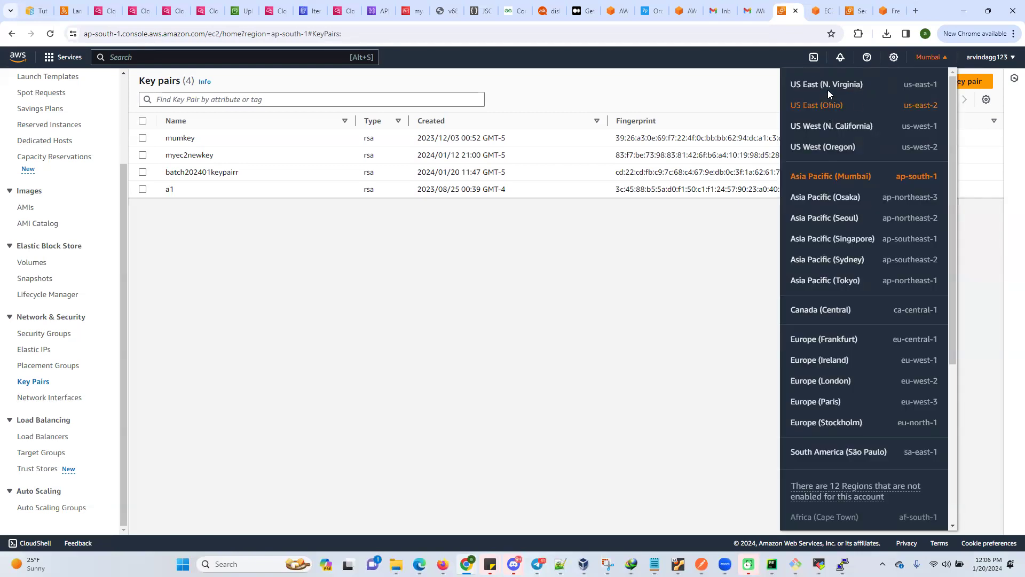
pyautogui.click(800, 87)
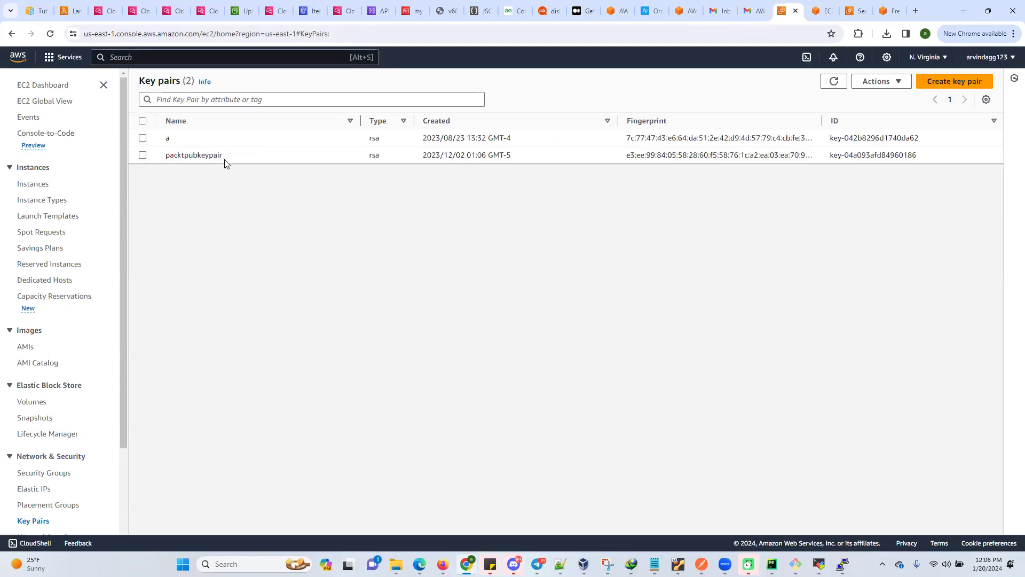
pyautogui.click(928, 57)
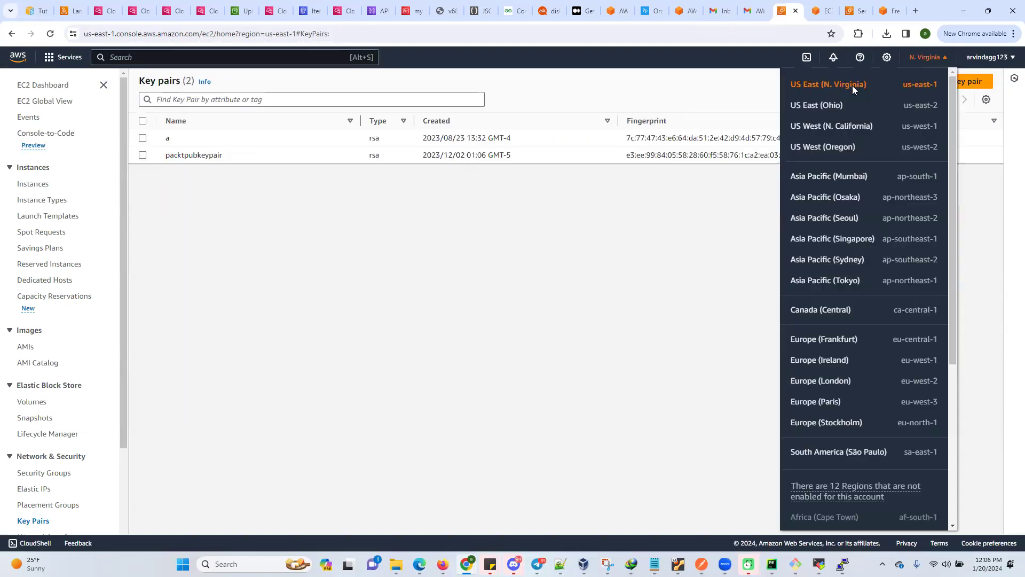
pyautogui.click(833, 180)
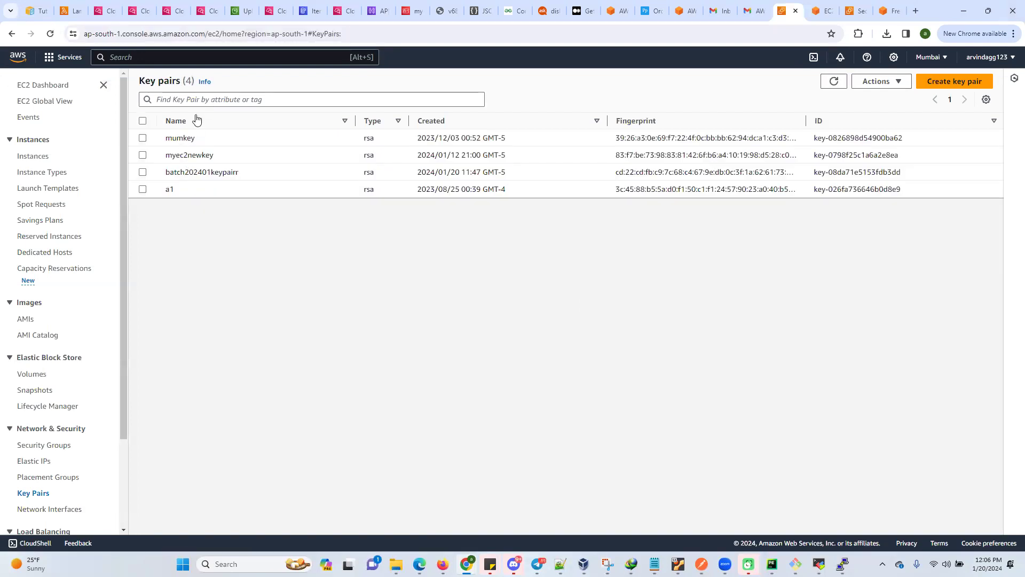
# Show EC2 instances in US East (Ohio): jenkins-server running, sonar-server stopped
pyautogui.click(36, 157)
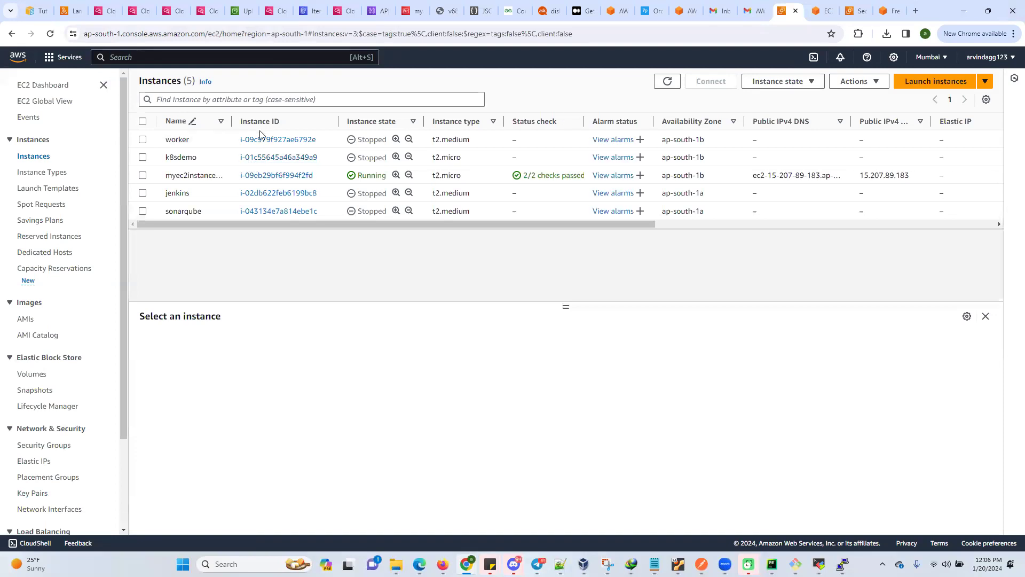
pyautogui.click(931, 56)
pyautogui.click(824, 106)
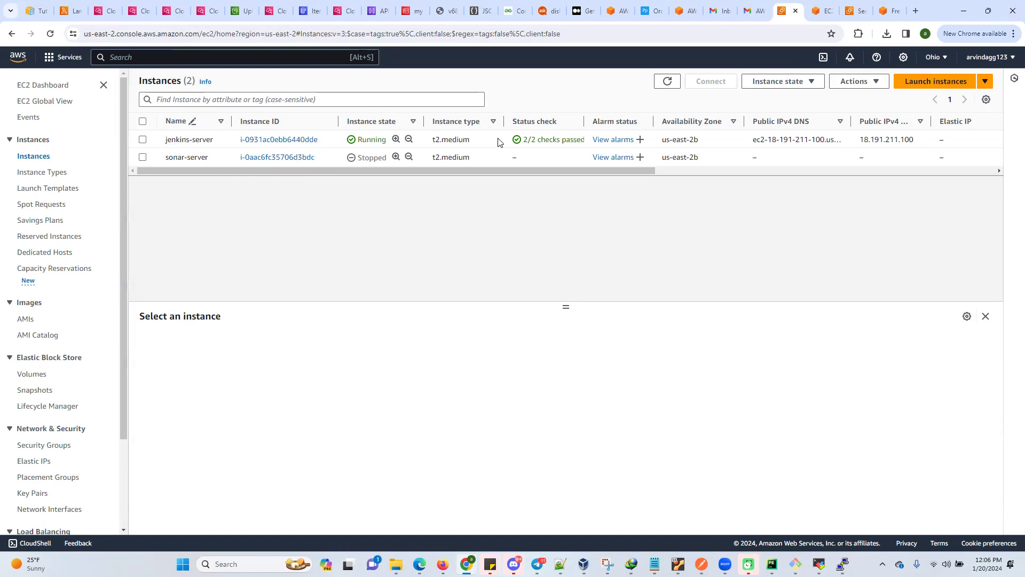
pyautogui.press('Tab')
pyautogui.press('Tab')
pyautogui.press('Return')
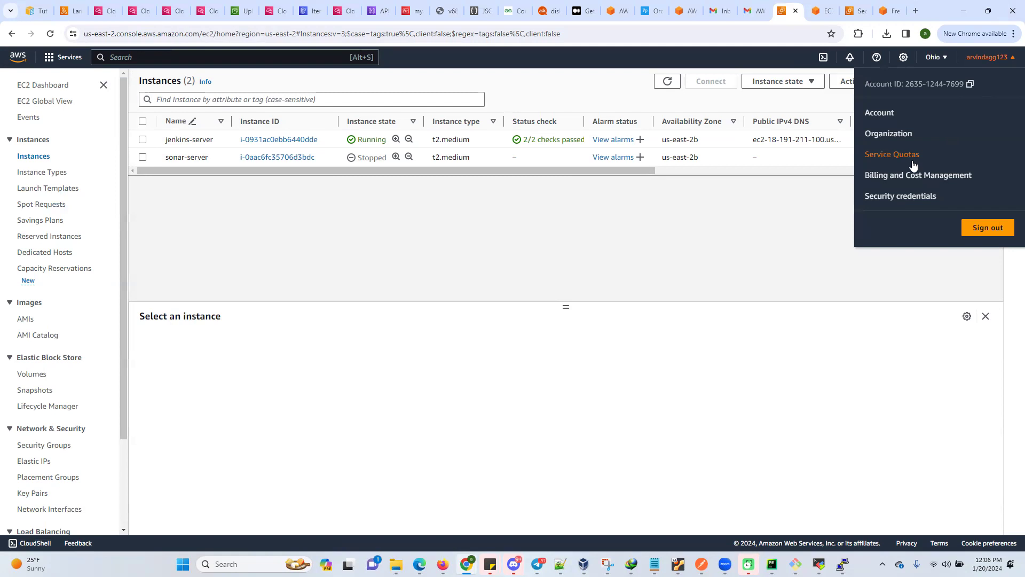
# Go to Billing and Cost Management's Bills page and check the billing period list
pyautogui.click(892, 174)
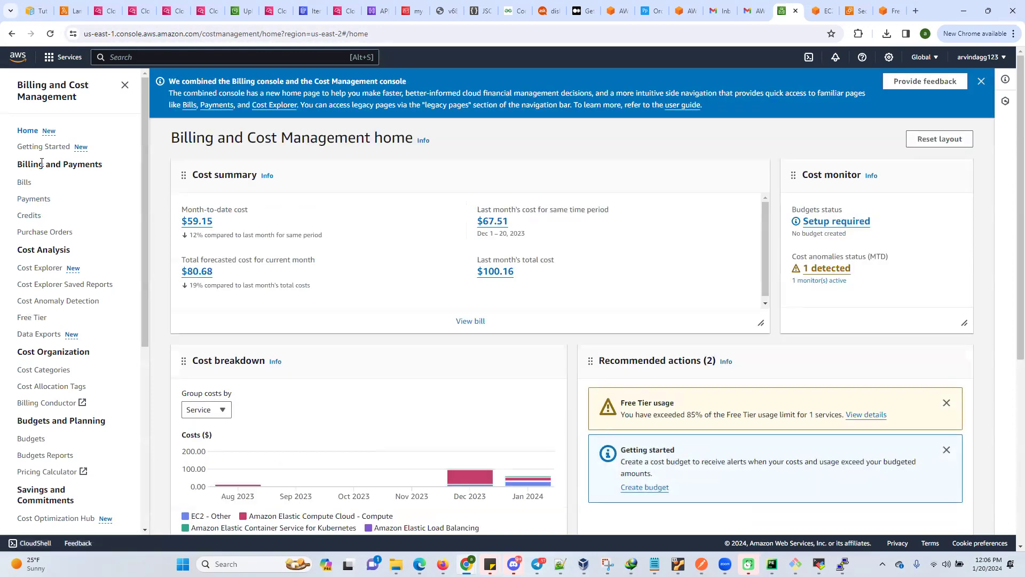
pyautogui.click(34, 200)
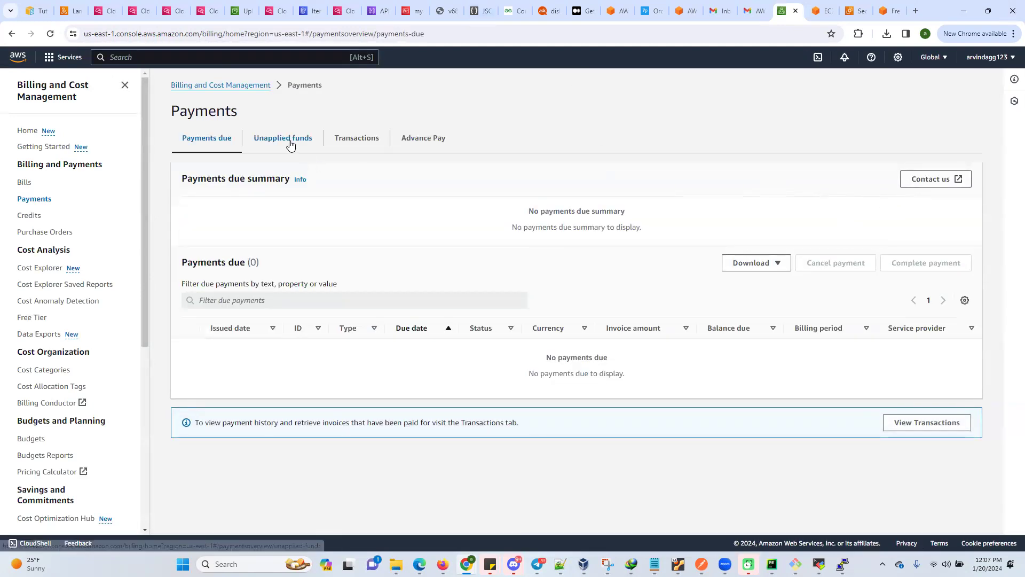
pyautogui.click(25, 183)
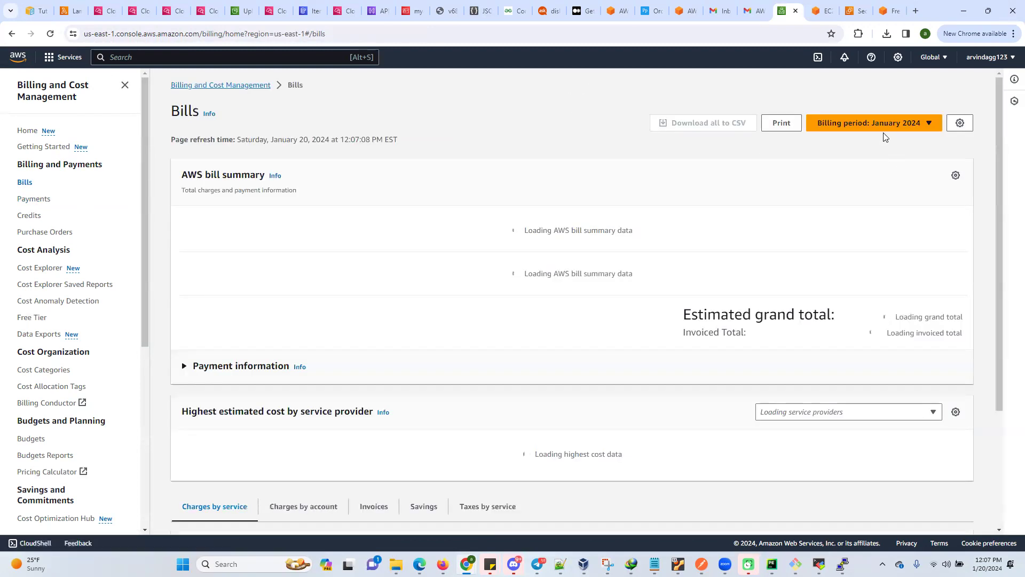
pyautogui.click(884, 128)
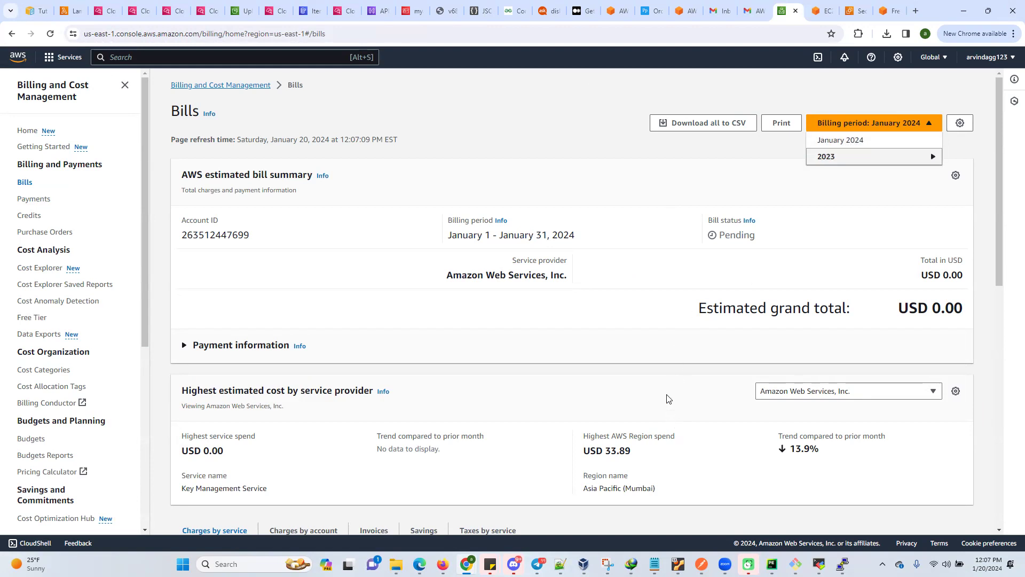
pyautogui.click(645, 250)
# Highlight the USD 33.89 highest region spend and scroll down to Charges by service
pyautogui.scroll(-2, 627, 297)
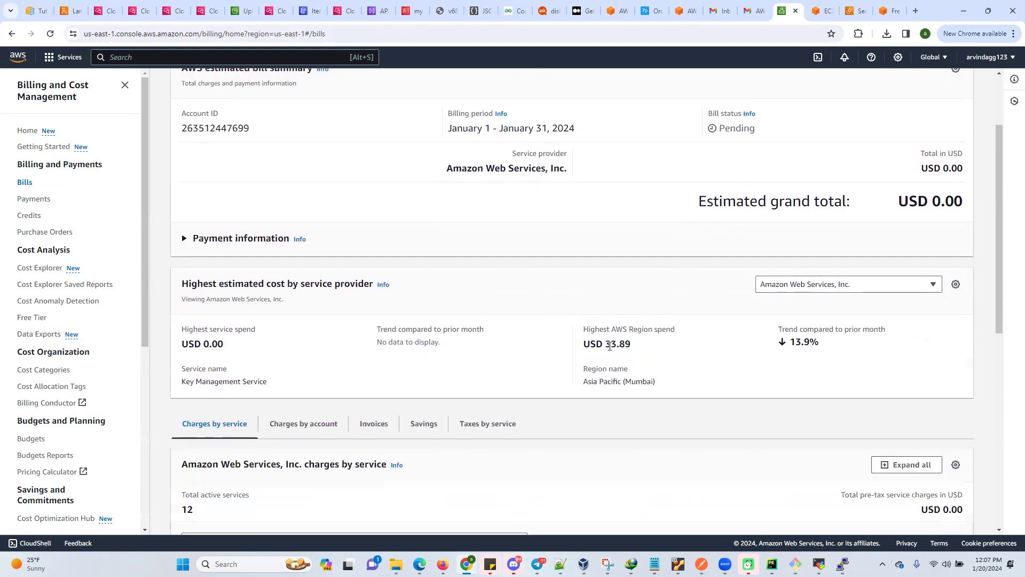
pyautogui.moveTo(584, 345); pyautogui.dragTo(629, 345)
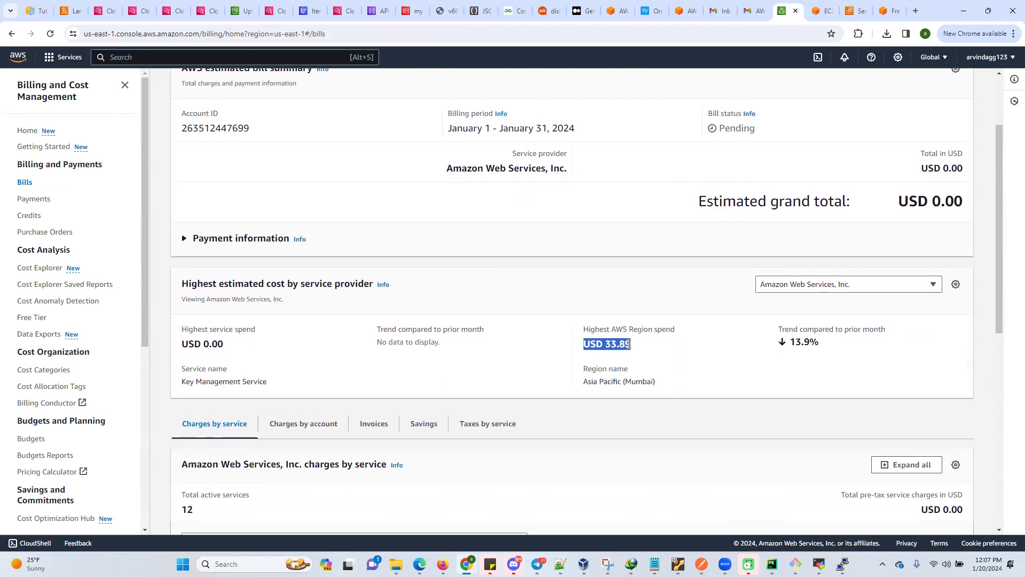
pyautogui.scroll(-2, 629, 342)
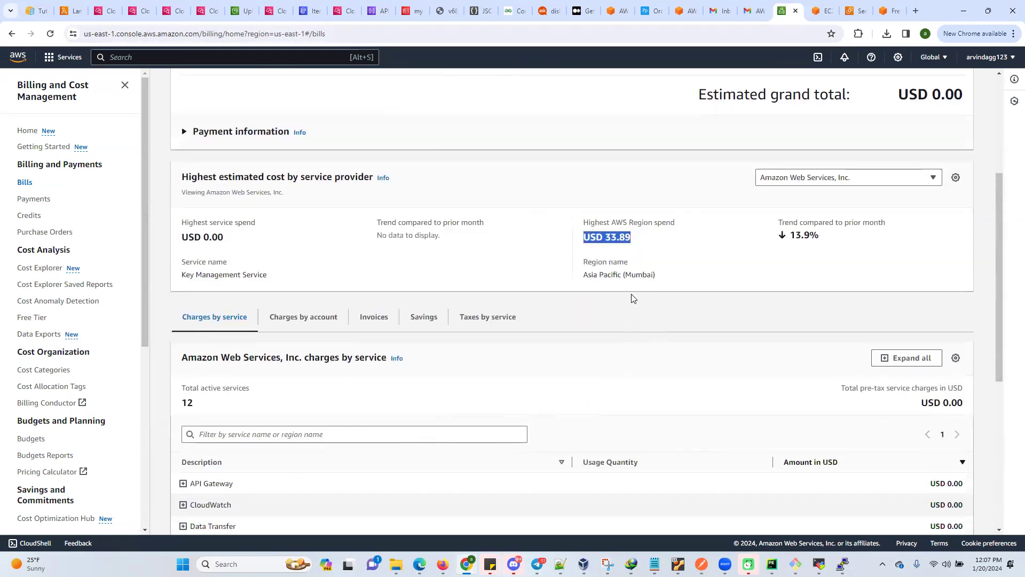
pyautogui.scroll(-2, 637, 302)
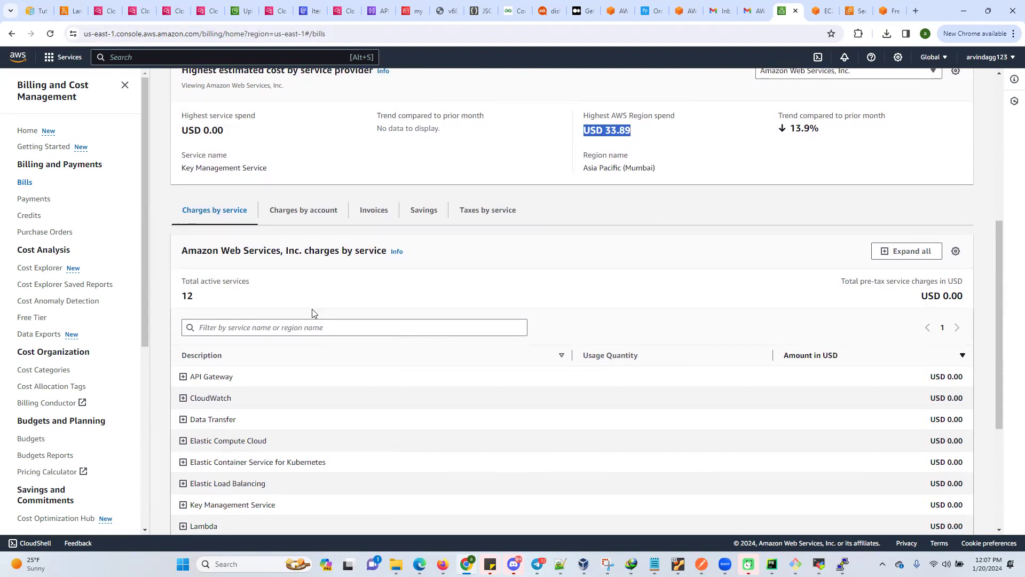
pyautogui.scroll(-2, 211, 366)
pyautogui.scroll(2, 215, 357)
pyautogui.scroll(-1, 215, 357)
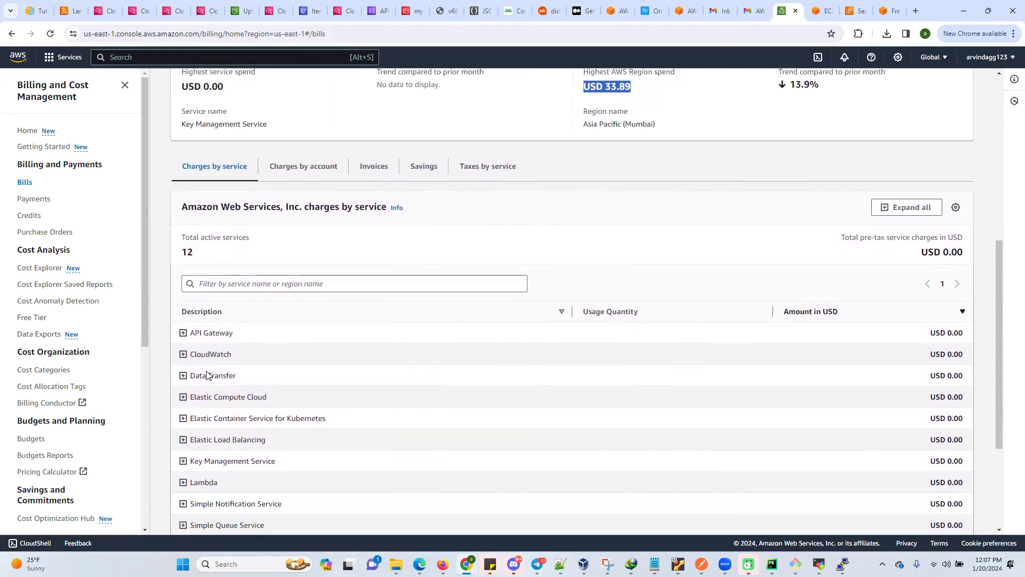
pyautogui.scroll(-2, 180, 355)
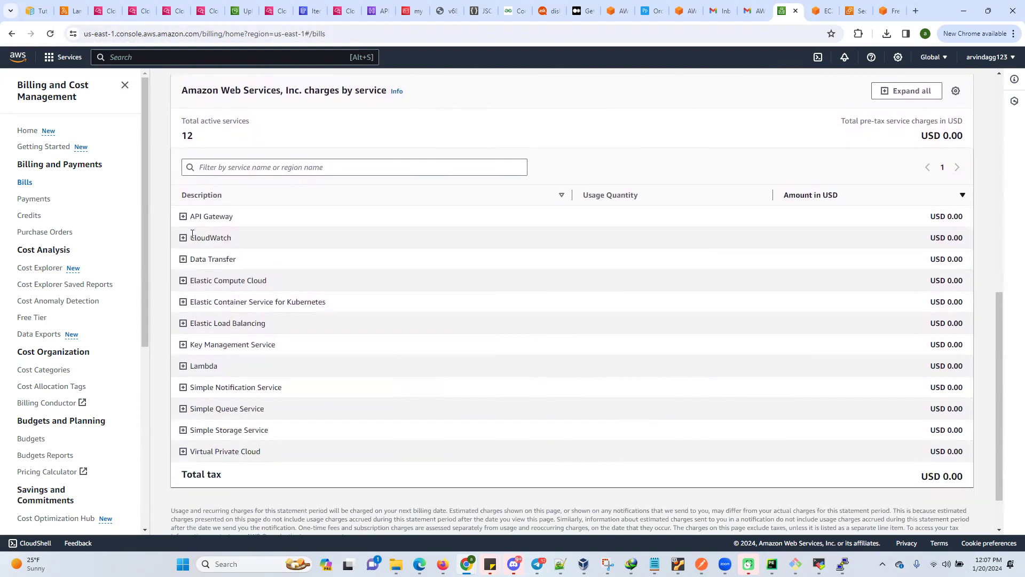
# Expand API Gateway's Asia Pacific (Mumbai) charges to read the free tier request details
pyautogui.click(183, 219)
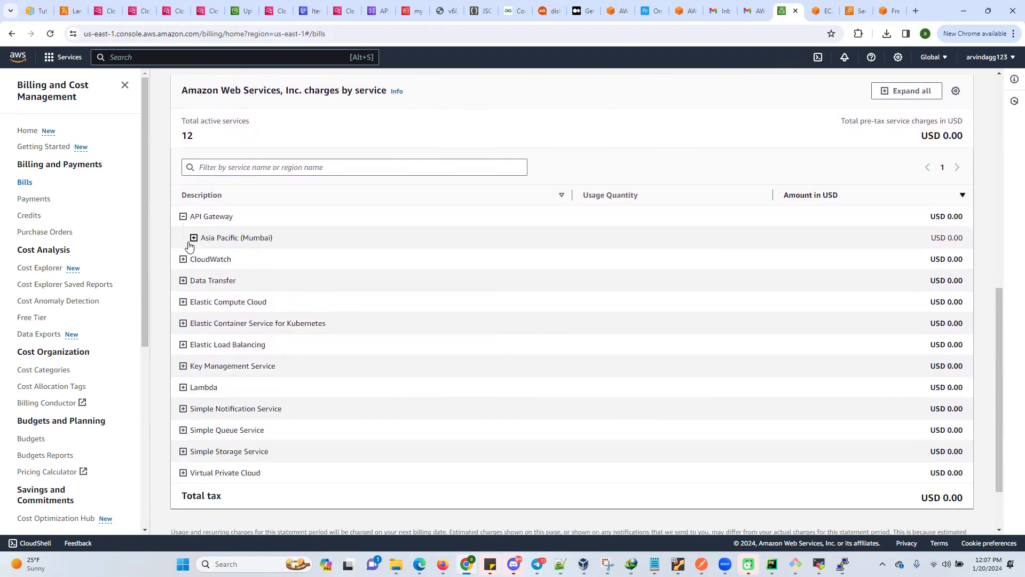
pyautogui.click(193, 237)
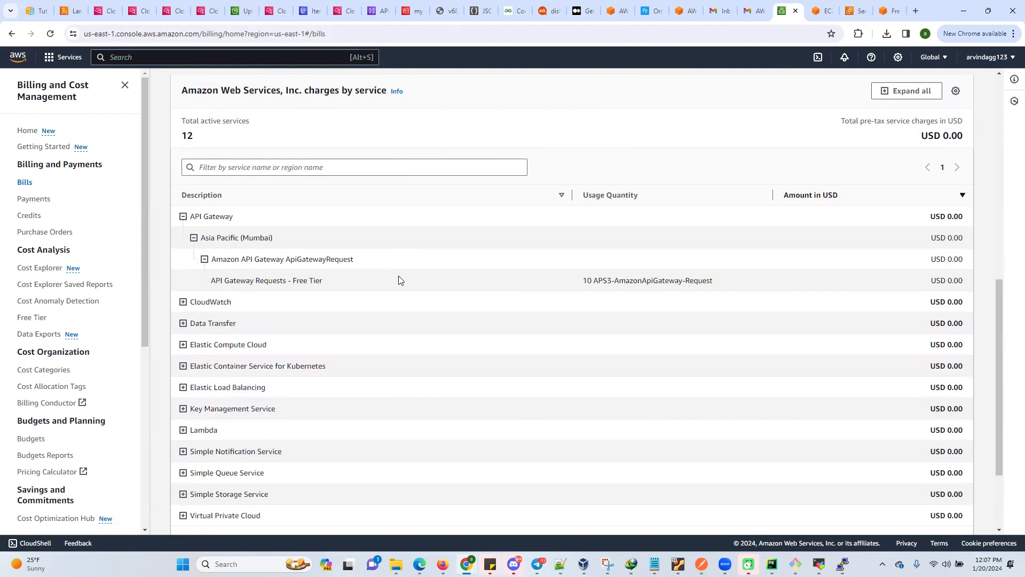
pyautogui.moveTo(230, 283); pyautogui.dragTo(719, 286)
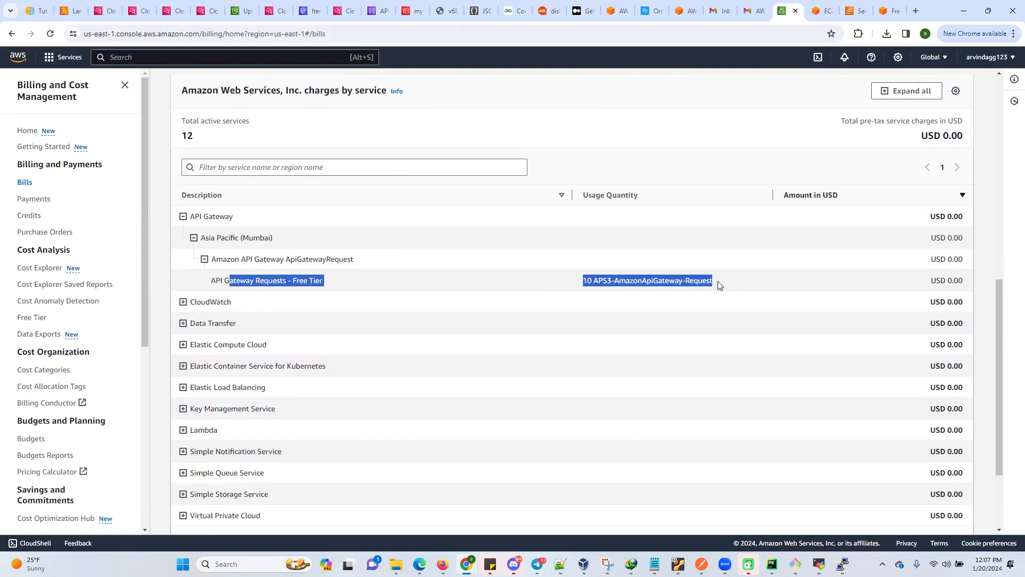
pyautogui.click(920, 286)
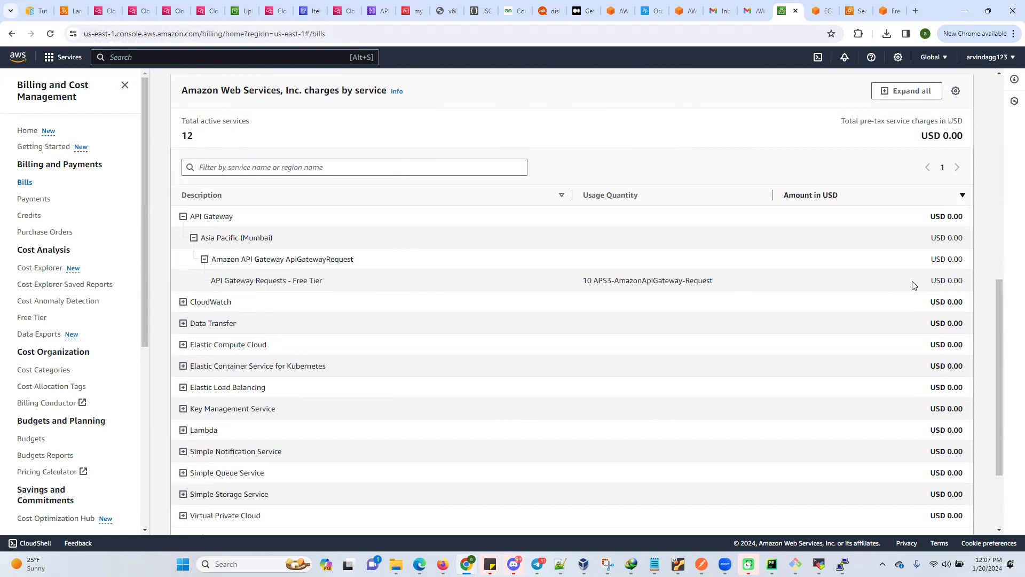
# Expand CloudWatch's Asia Pacific (Mumbai) charges and scroll through the usage lines
pyautogui.click(183, 301)
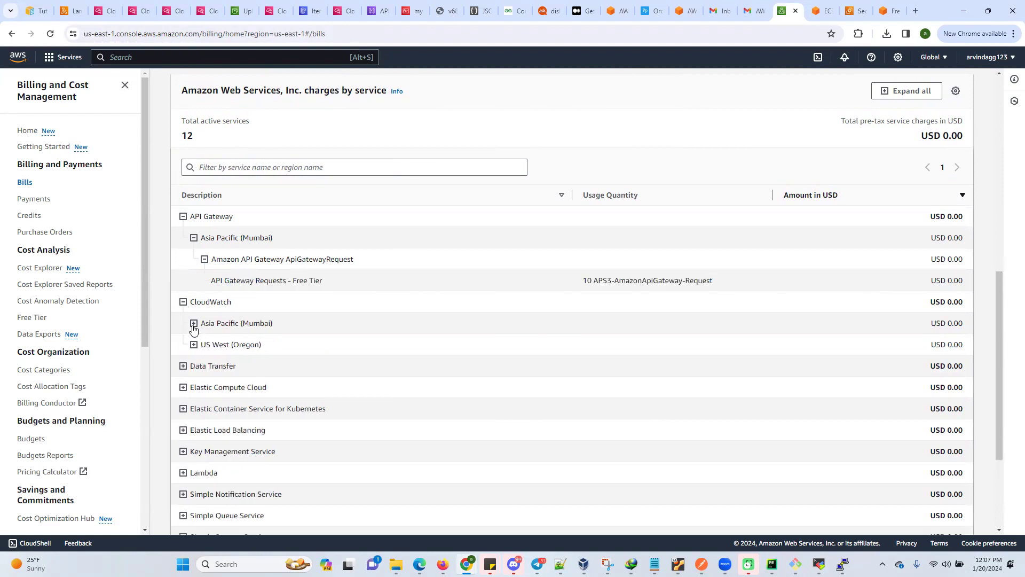
pyautogui.click(194, 323)
pyautogui.scroll(-1, 317, 372)
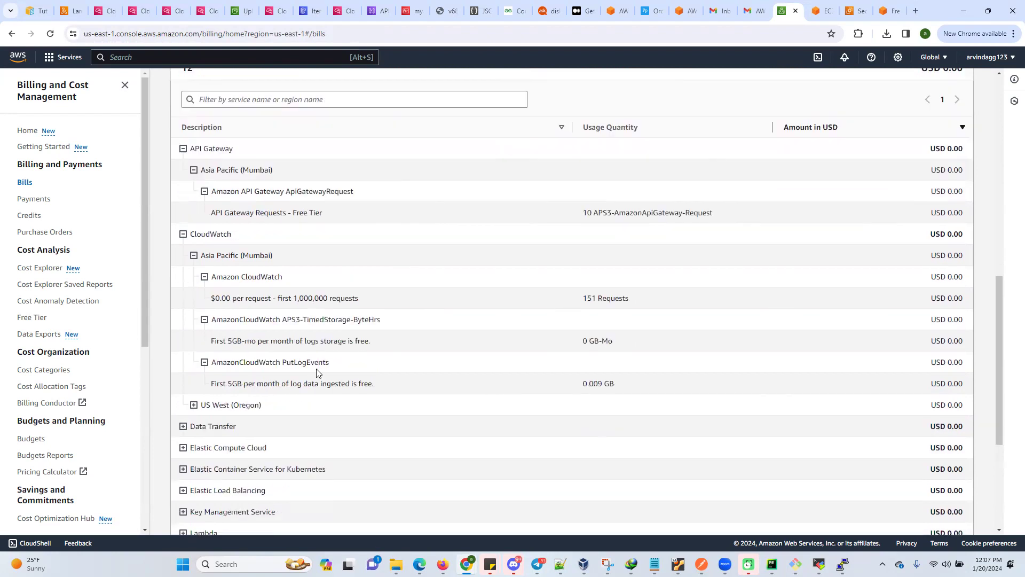
pyautogui.scroll(-1, 316, 373)
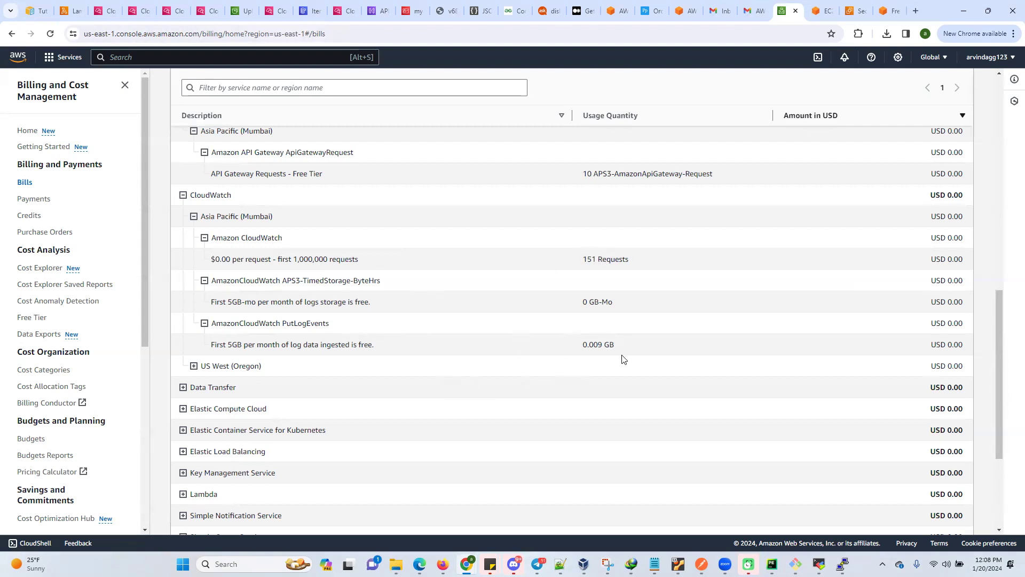
pyautogui.scroll(-1, 304, 380)
pyautogui.scroll(-3, 304, 381)
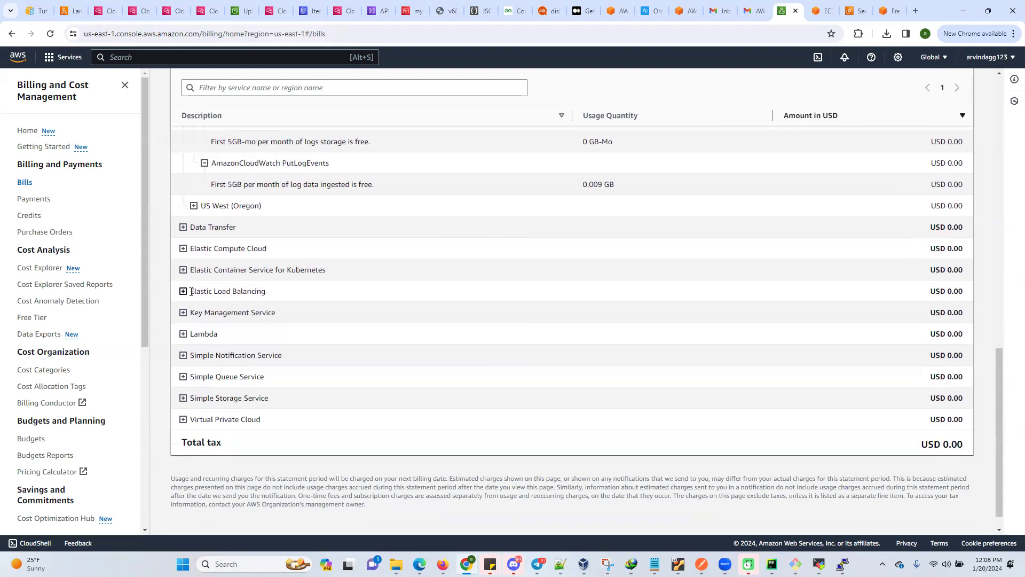
# Expand EC2's Mumbai charges to inspect the t3.medium hourly rate and its USD 0.42 charge
pyautogui.click(183, 249)
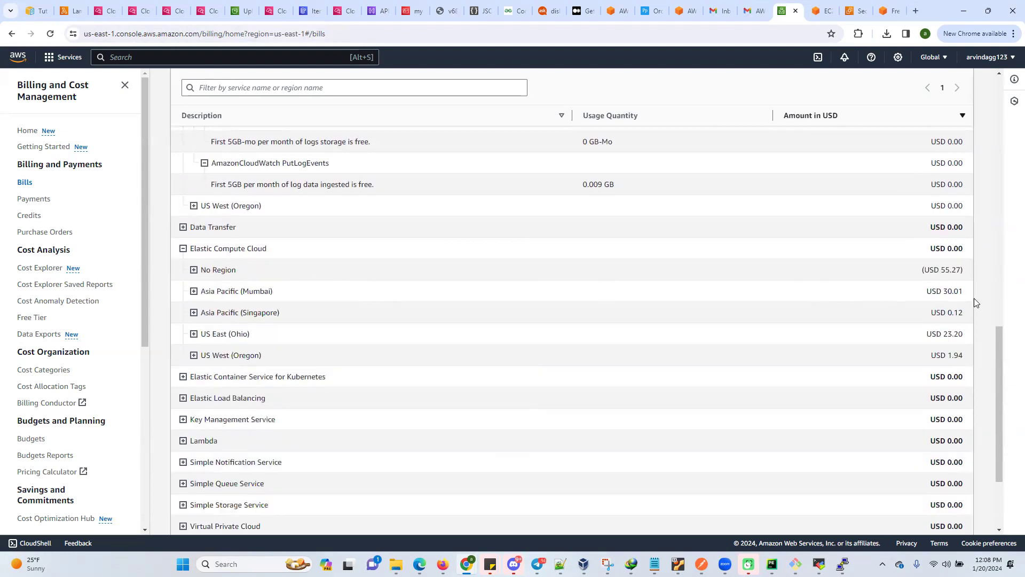
pyautogui.click(194, 291)
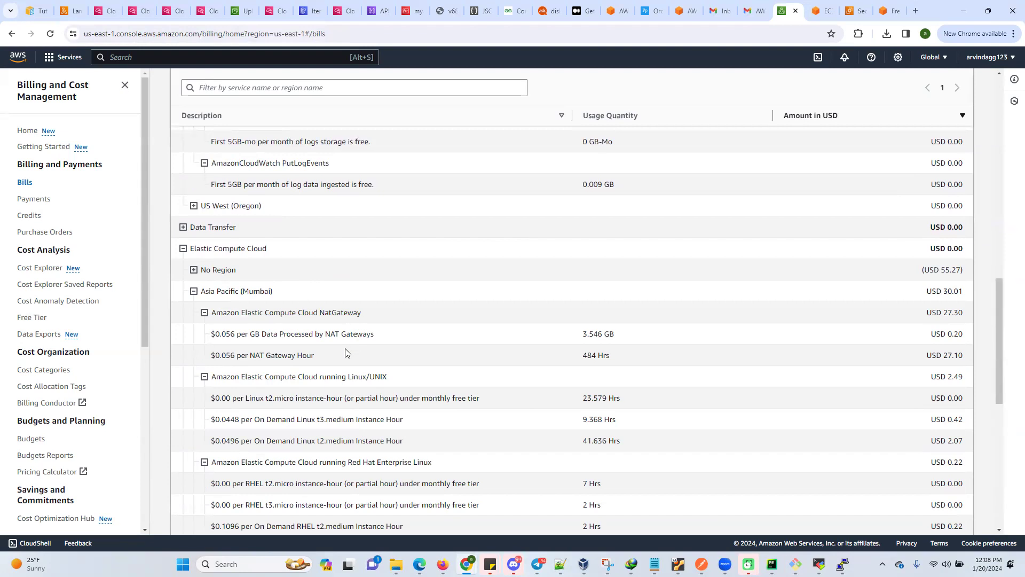
pyautogui.scroll(-2, 345, 353)
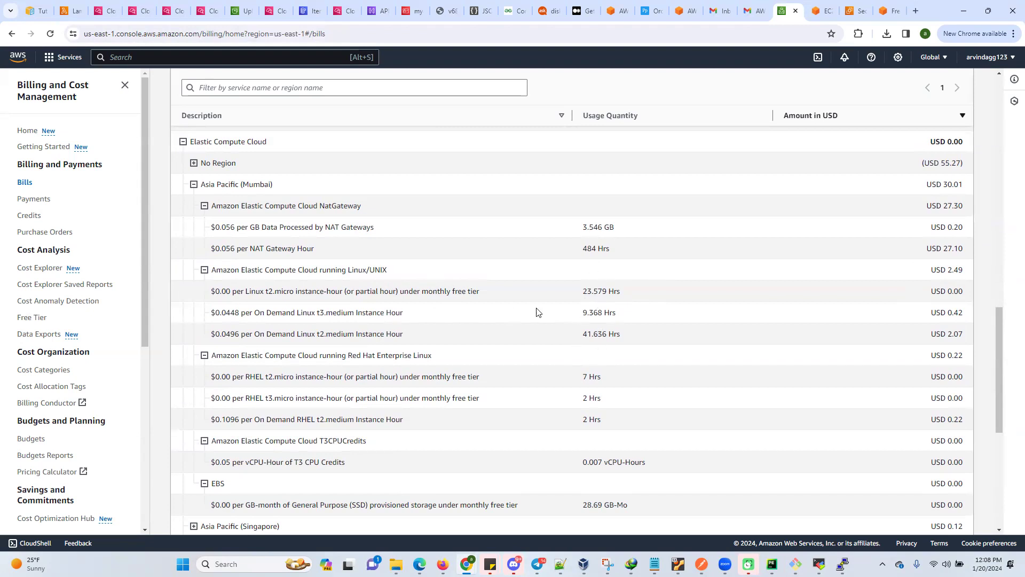
pyautogui.moveTo(215, 313); pyautogui.dragTo(287, 313)
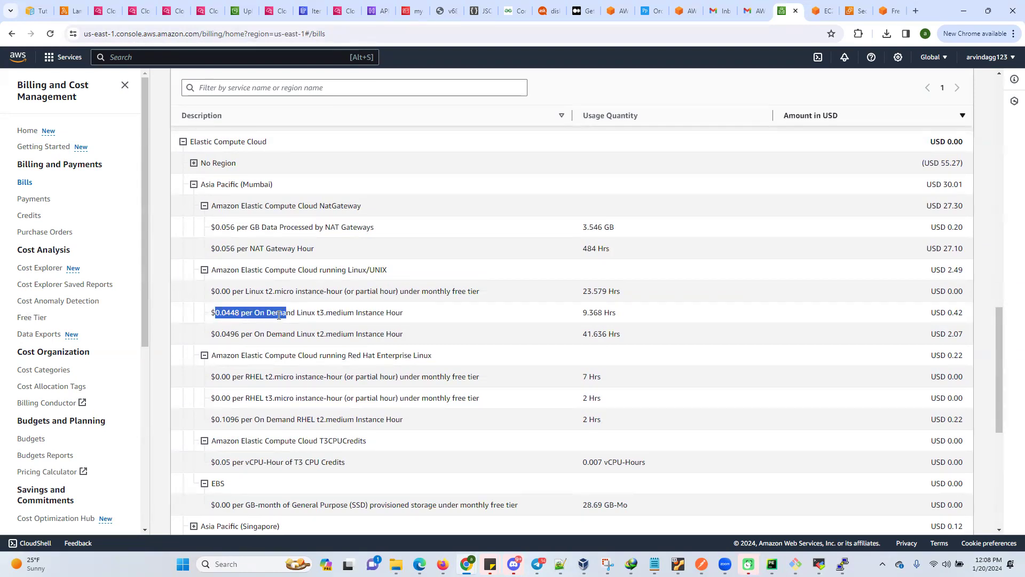
pyautogui.click(317, 314)
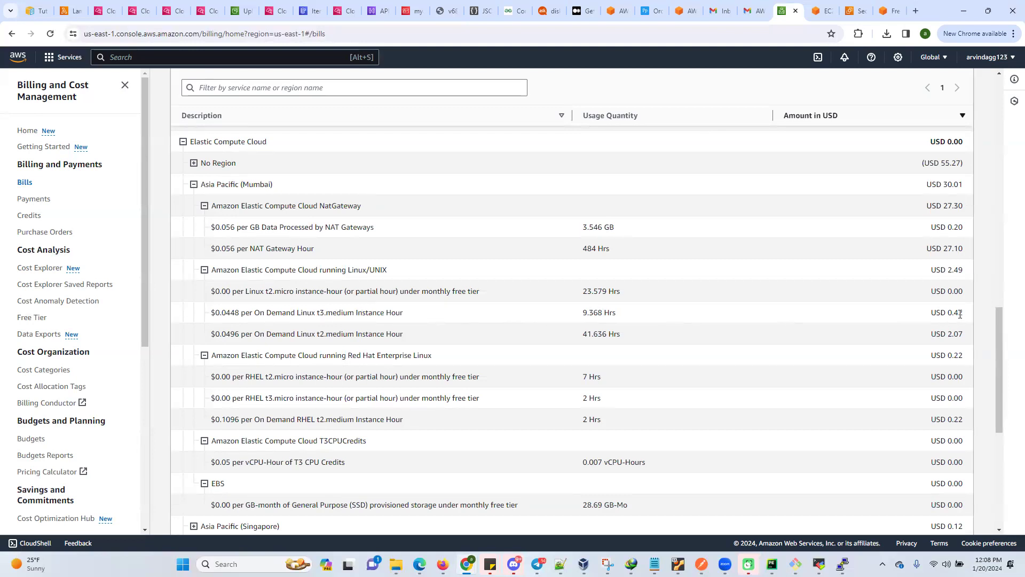
pyautogui.moveTo(966, 319); pyautogui.dragTo(929, 318)
pyautogui.click(929, 318)
# Review the remaining charges, expand Lambda, and open Payments showing no payments due
pyautogui.scroll(-2, 302, 424)
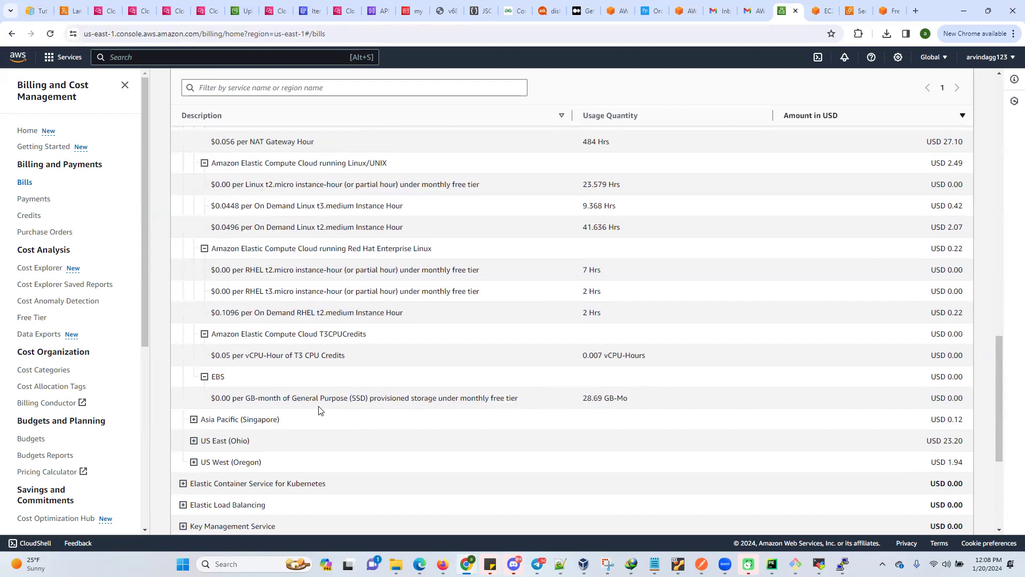
pyautogui.scroll(-2, 319, 410)
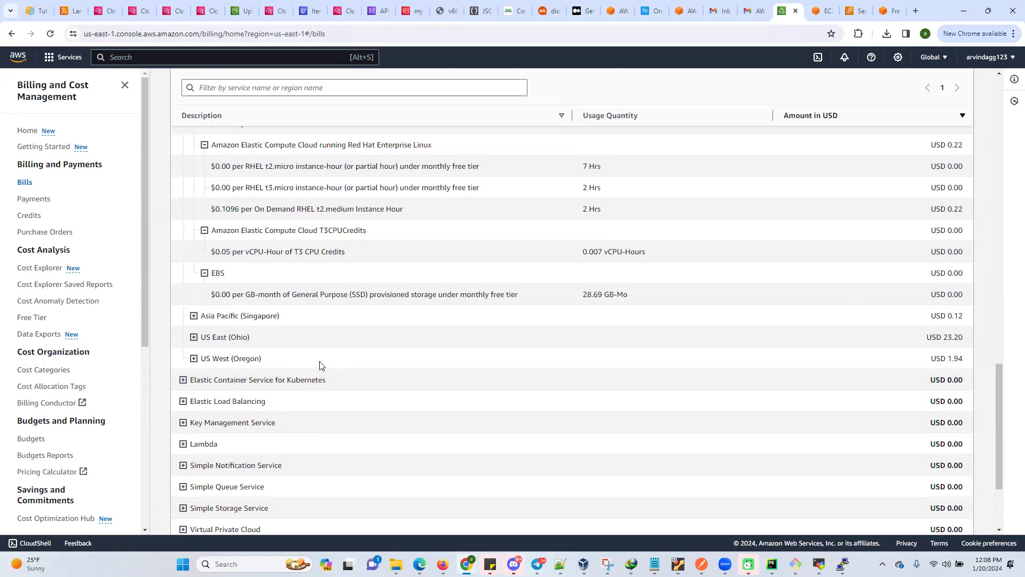
pyautogui.scroll(2, 320, 365)
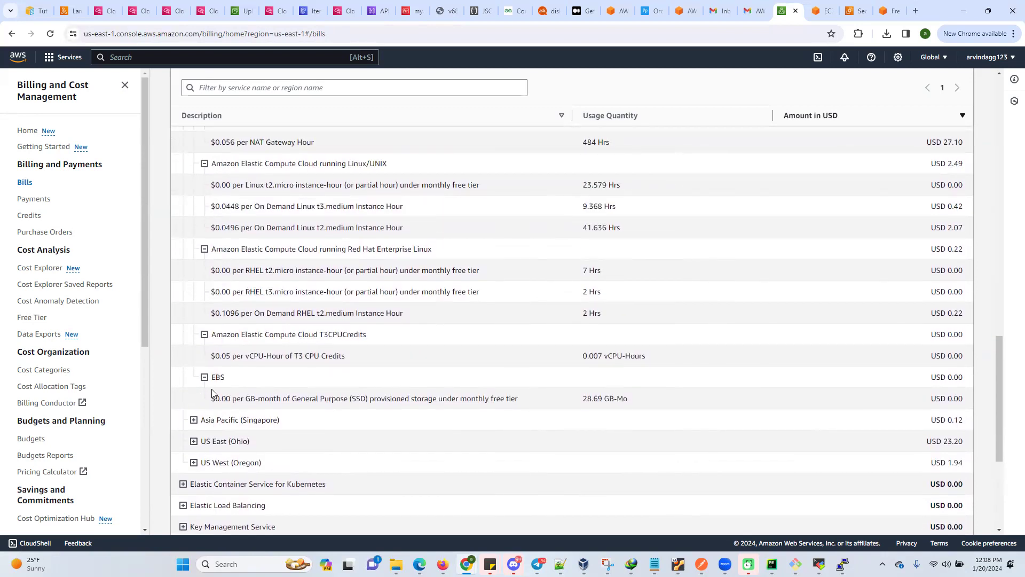
pyautogui.scroll(3, 212, 393)
pyautogui.scroll(-6, 218, 379)
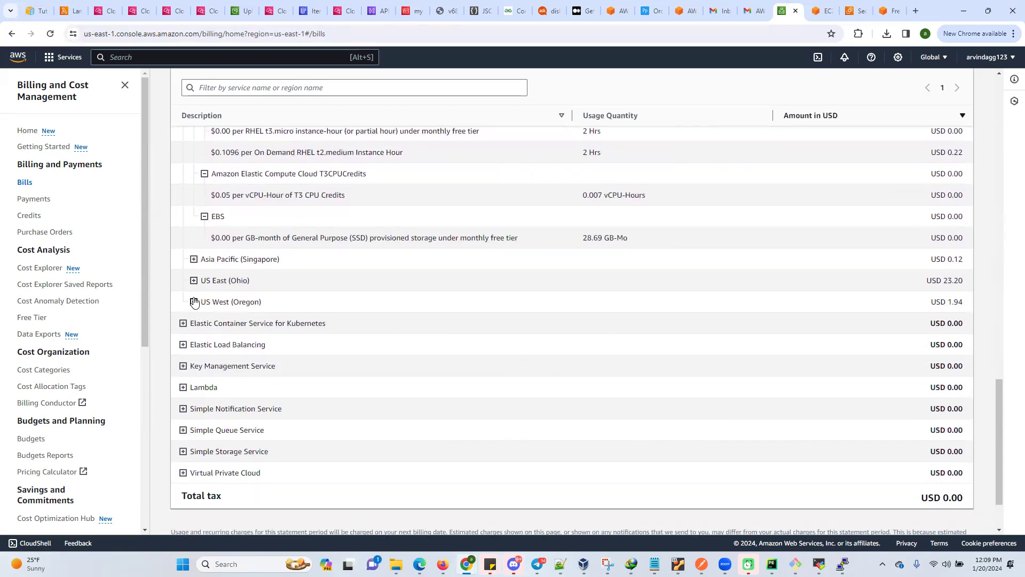
pyautogui.scroll(5, 203, 289)
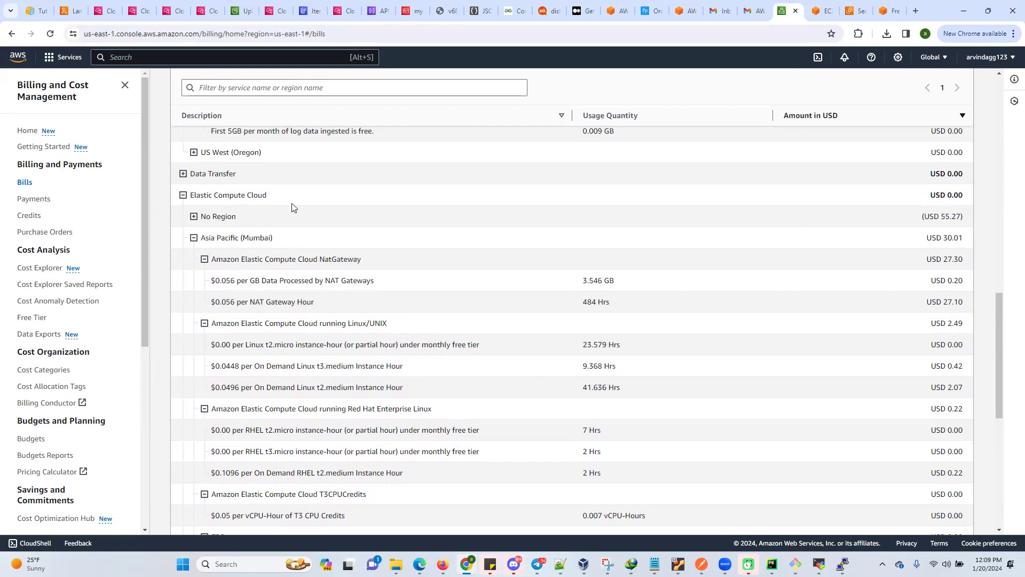
pyautogui.scroll(-7, 320, 267)
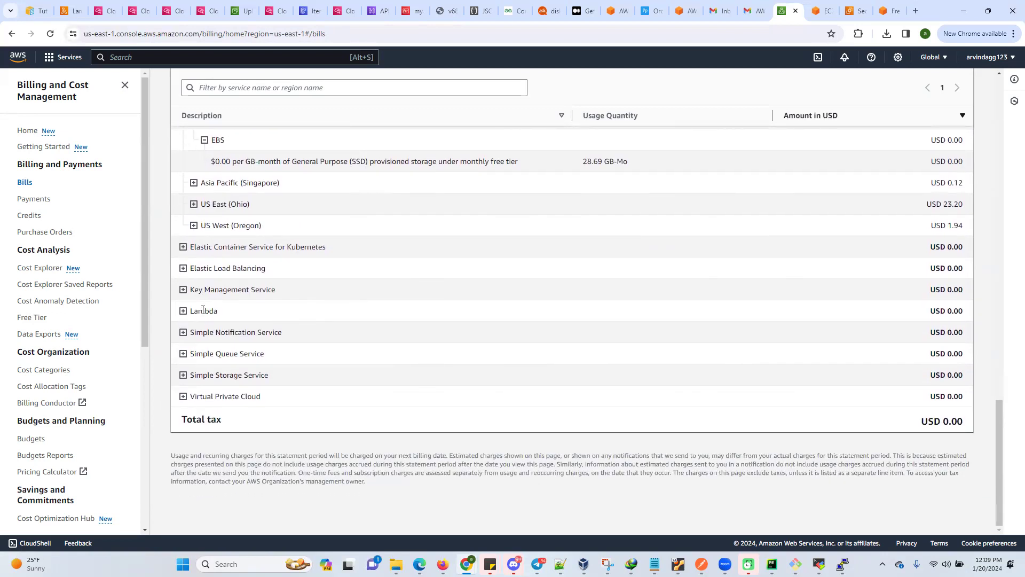
pyautogui.click(184, 311)
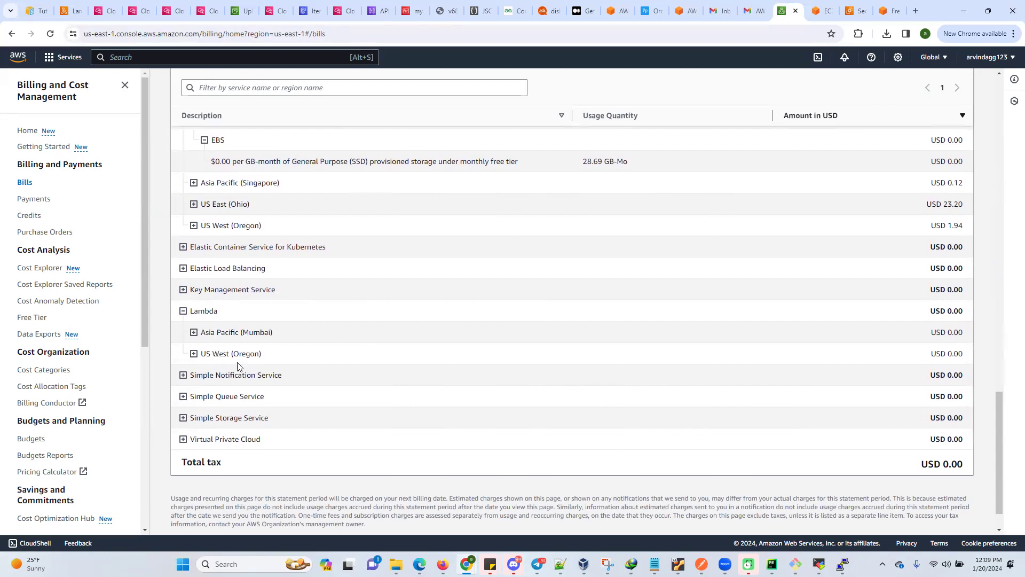
pyautogui.scroll(8, 245, 304)
pyautogui.click(30, 198)
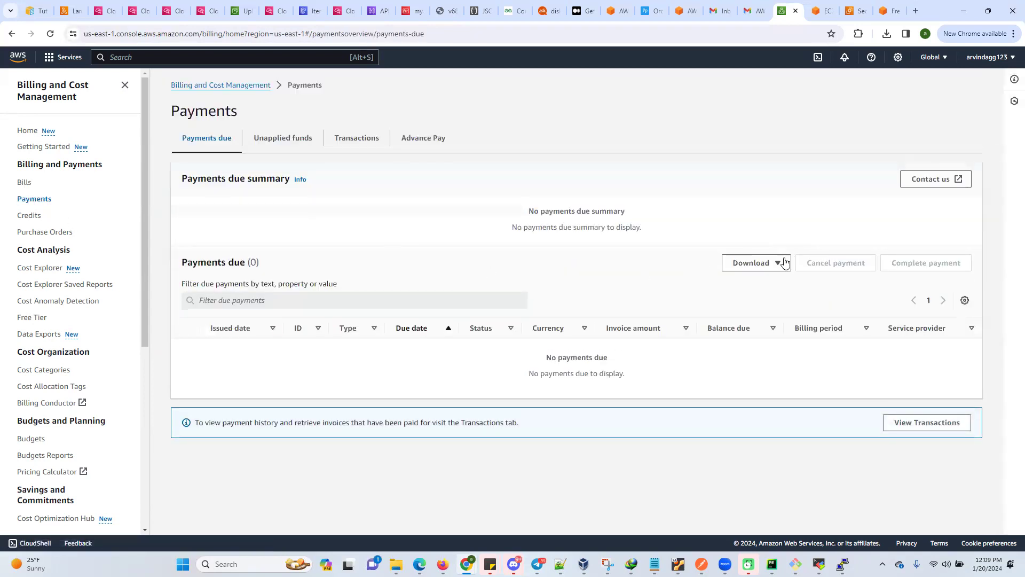
# Open the Credits page and highlight the credit's 01/31/2024 expiration date
pyautogui.click(30, 219)
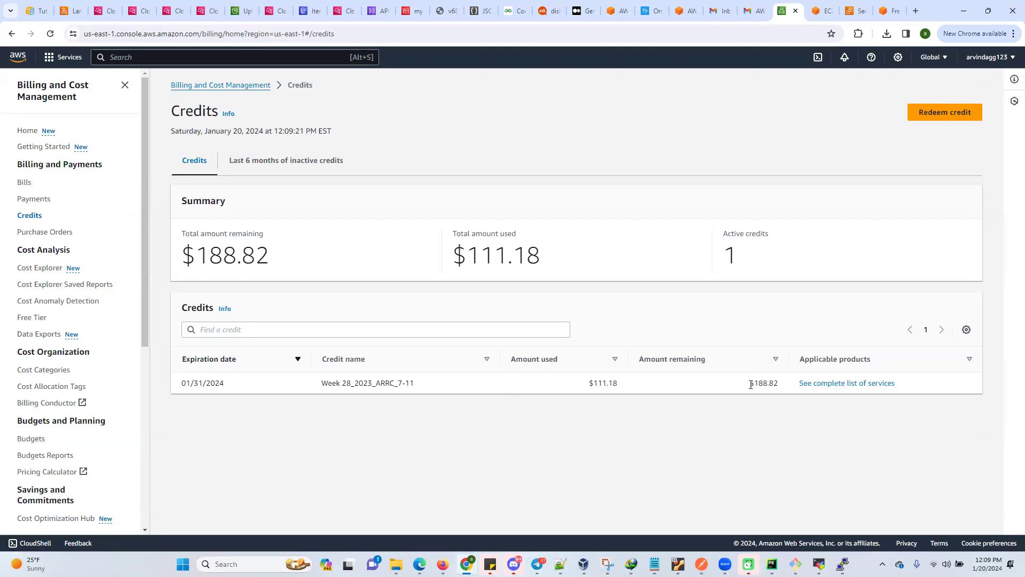
pyautogui.moveTo(173, 385); pyautogui.dragTo(221, 382)
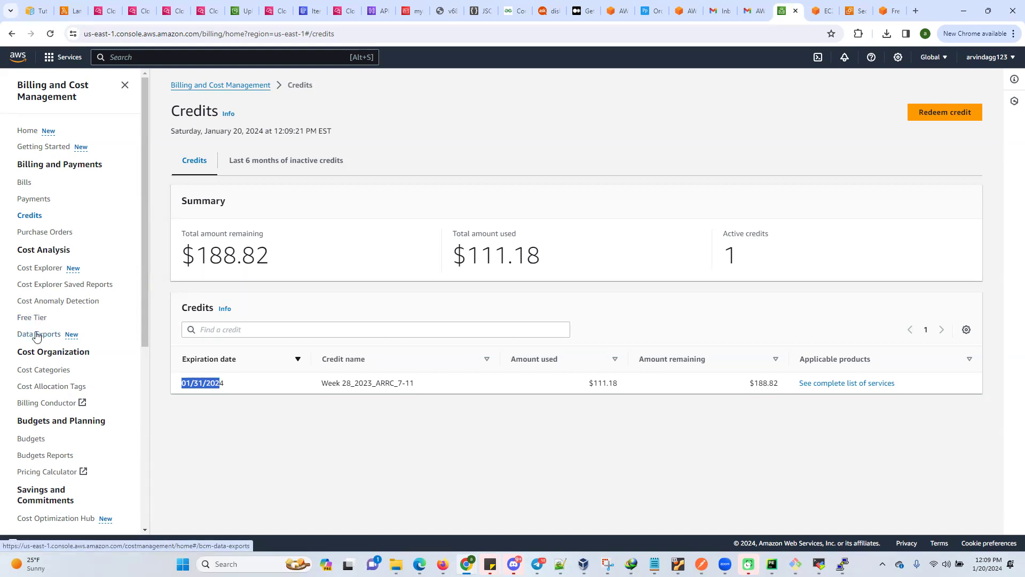
pyautogui.scroll(-1, 39, 331)
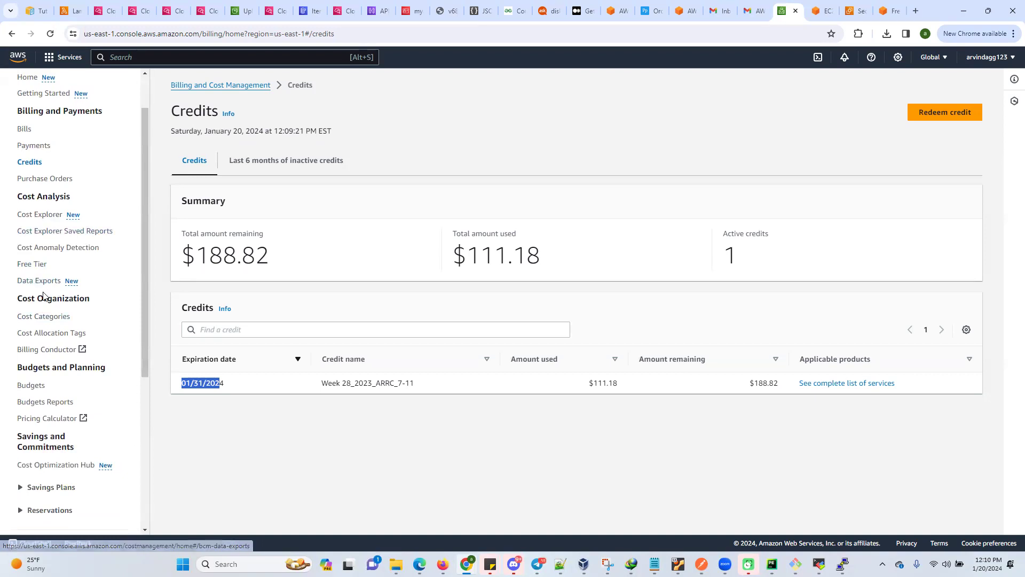
pyautogui.scroll(1, 43, 234)
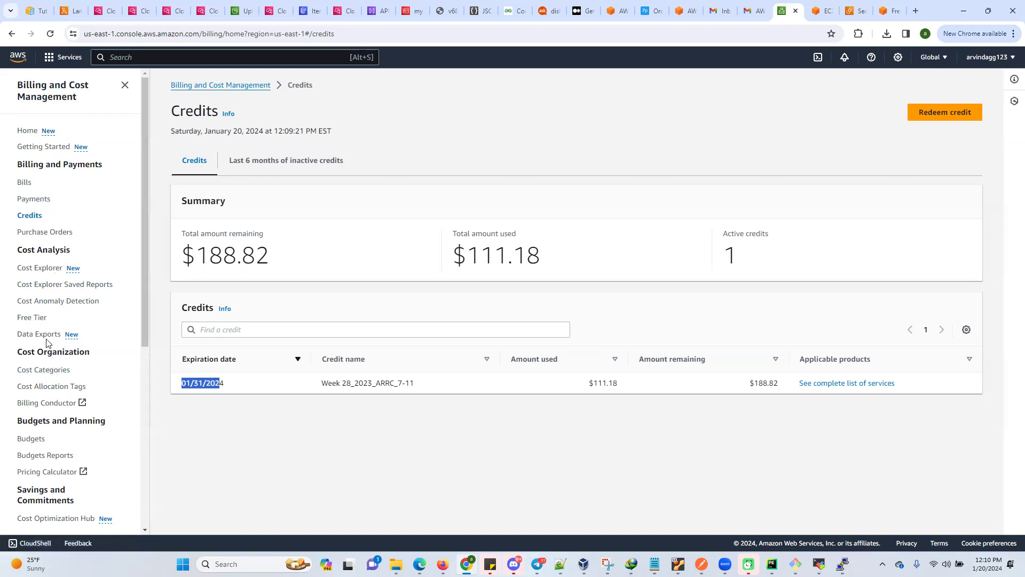
# Visit the Cost Categories page, then the Budgets page
pyautogui.click(53, 373)
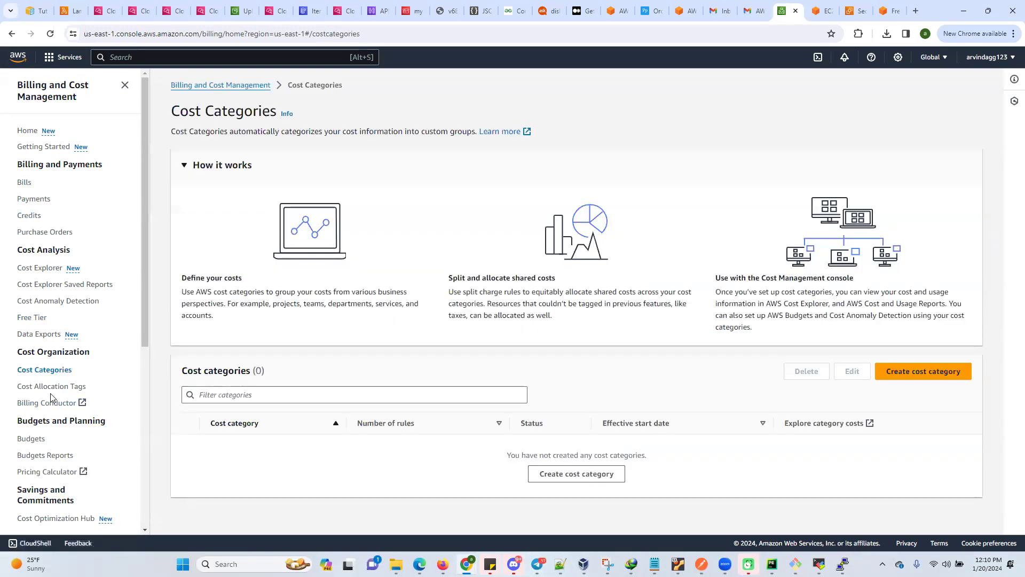
pyautogui.scroll(-2, 51, 398)
pyautogui.click(42, 338)
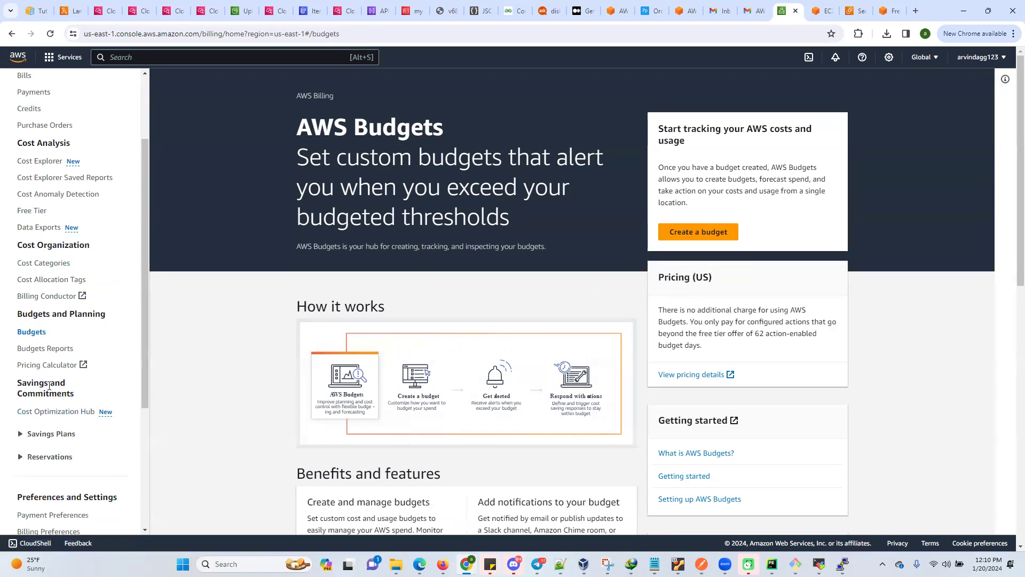
pyautogui.scroll(2, 69, 433)
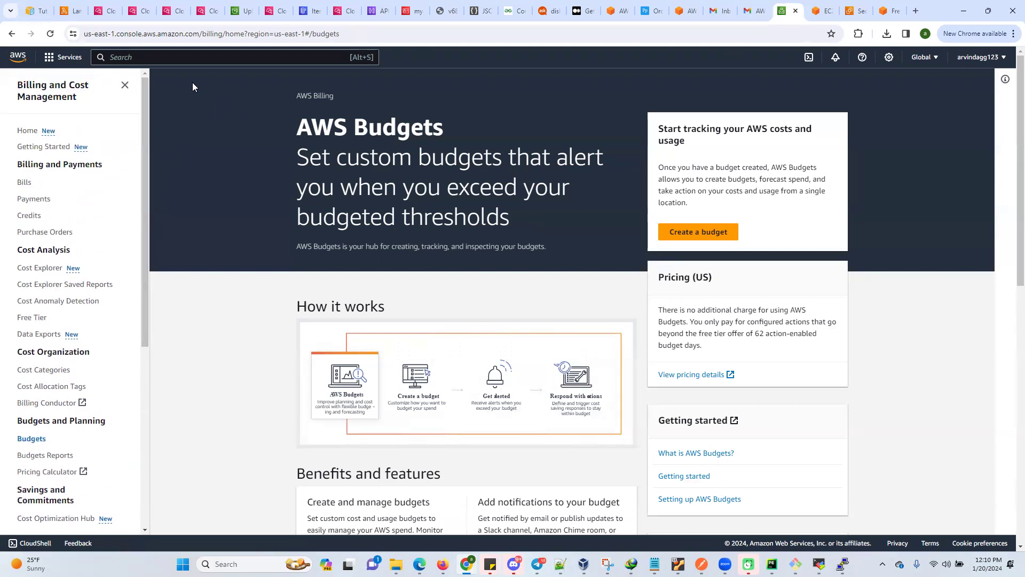
# Search the console for 'alert' and dismiss the results
pyautogui.click(196, 58)
pyautogui.write('al')
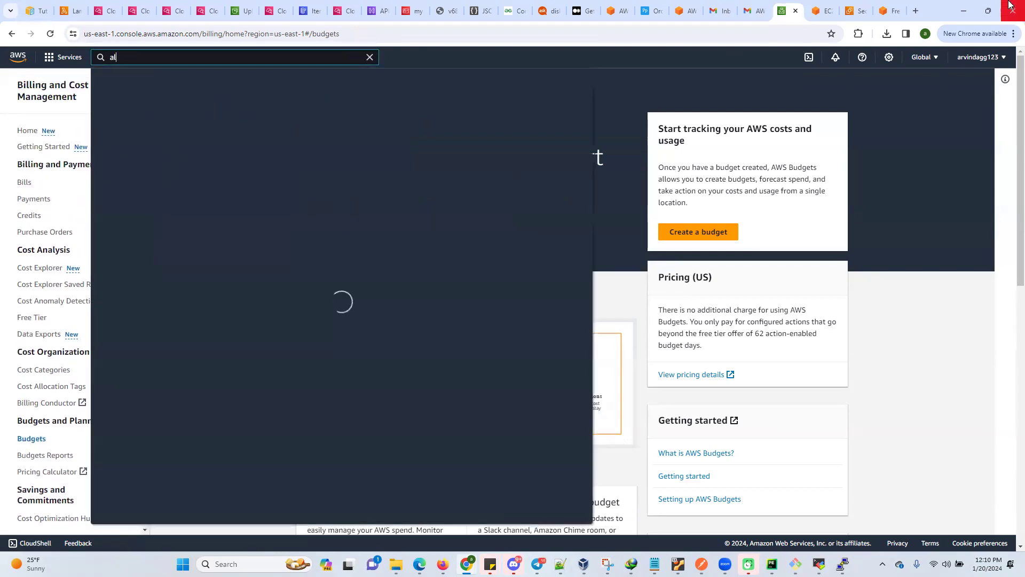
pyautogui.write('ert')
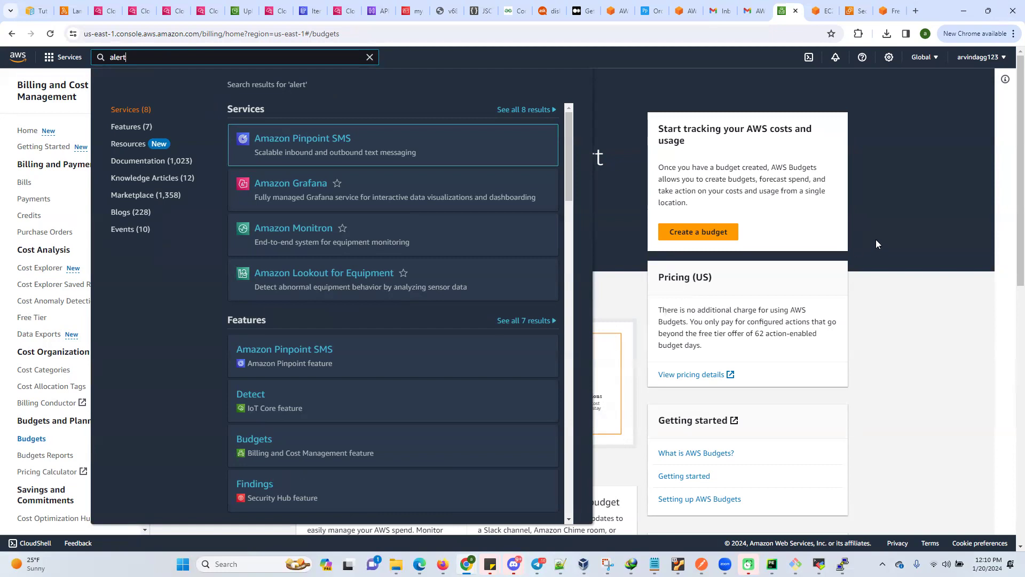
pyautogui.click(918, 370)
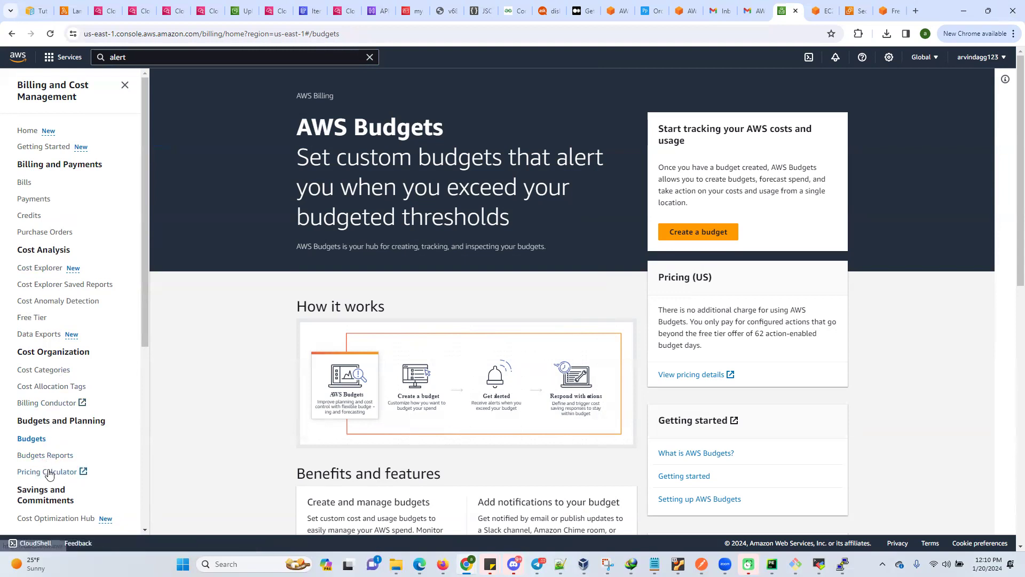
# Start creating a new budget to reach the Zero spend budget template
pyautogui.scroll(-1, 48, 473)
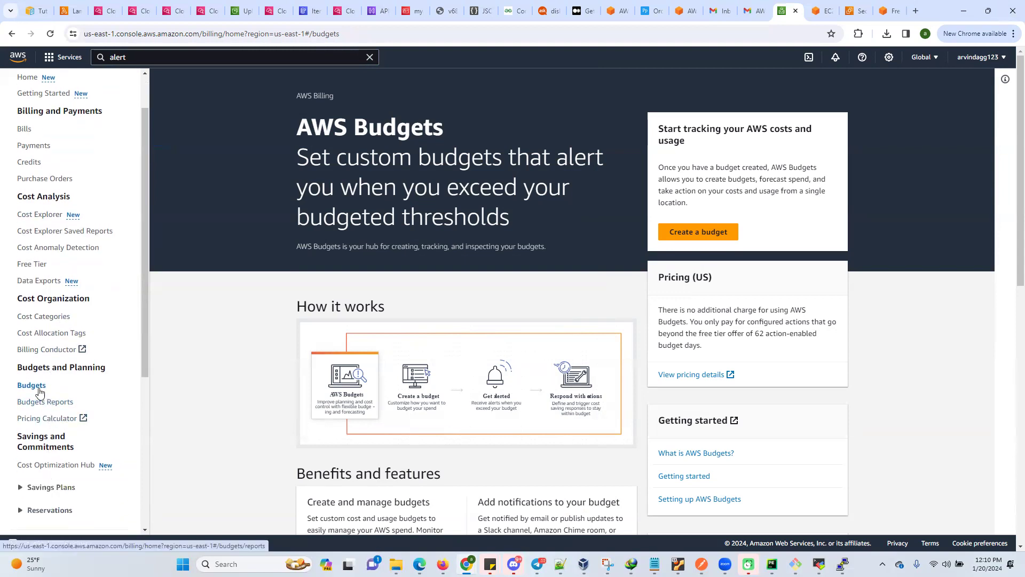
pyautogui.click(700, 236)
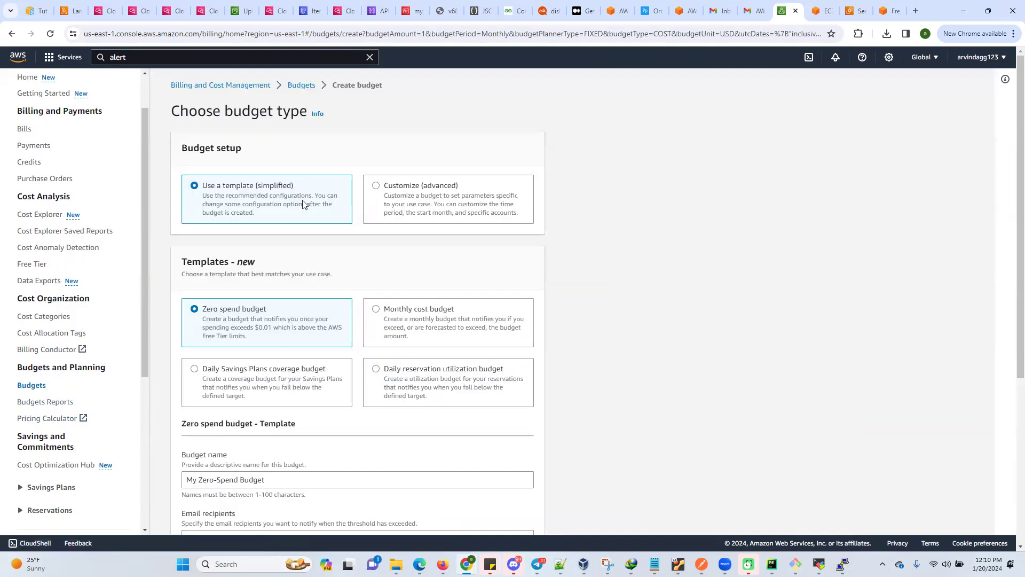
pyautogui.scroll(1, 27, 250)
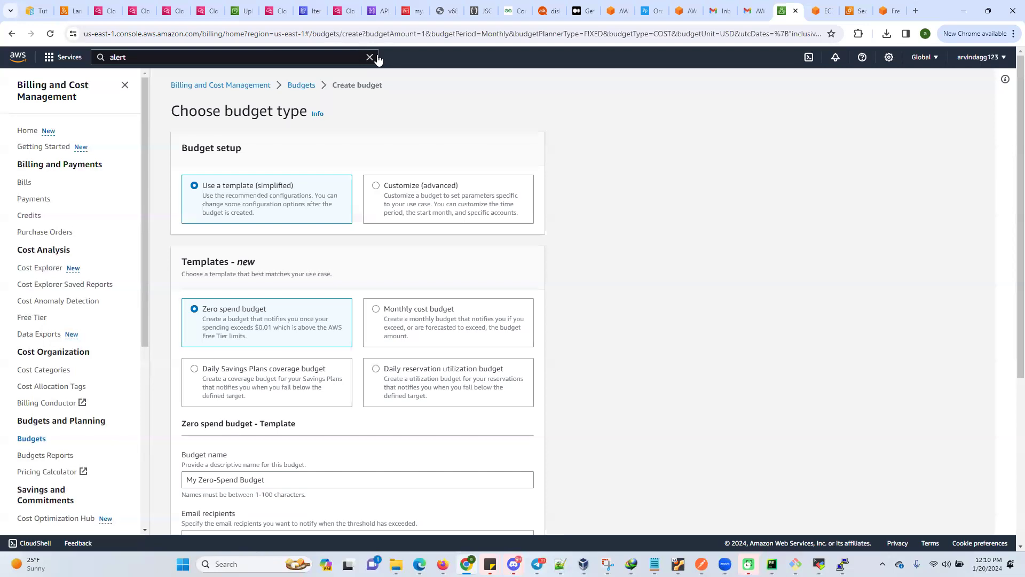
# Check the account details menu, then clear the console search box
pyautogui.click(980, 57)
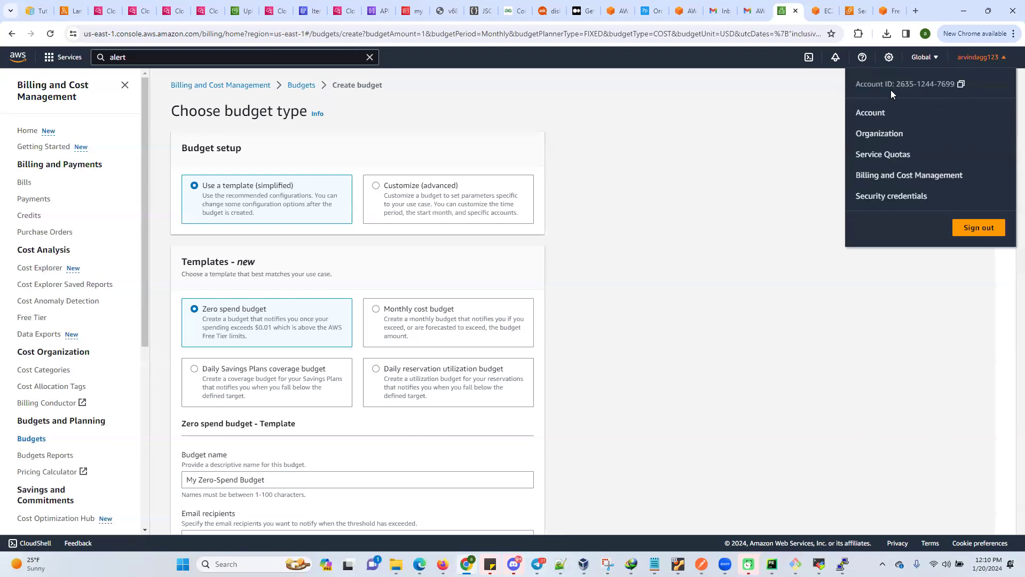
pyautogui.click(118, 58)
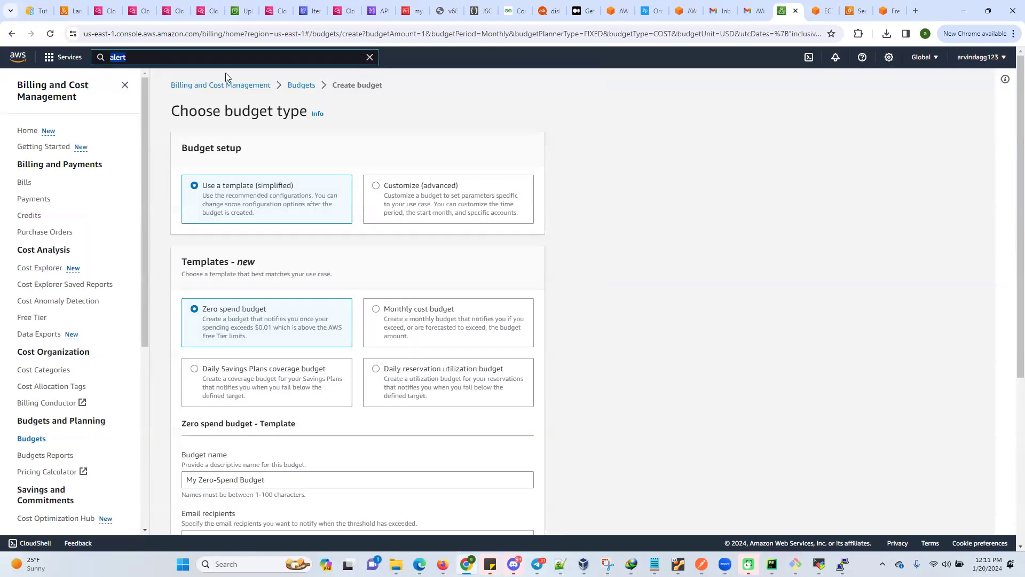
pyautogui.write('s')
pyautogui.press('BackSpace')
# Search 'ec' to reach the EC2 dashboard and open Instance Types
pyautogui.write('ec')
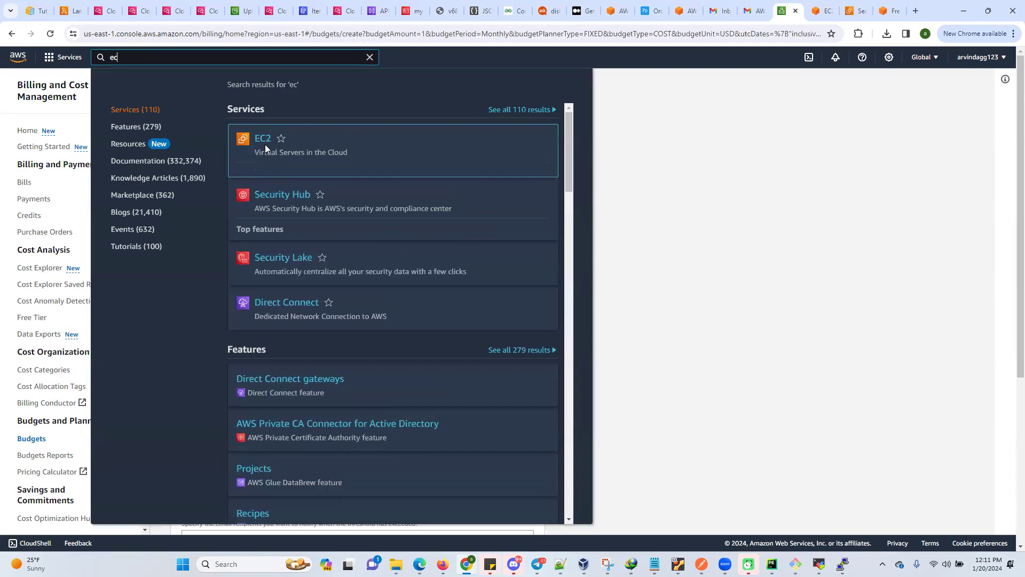
pyautogui.click(264, 140)
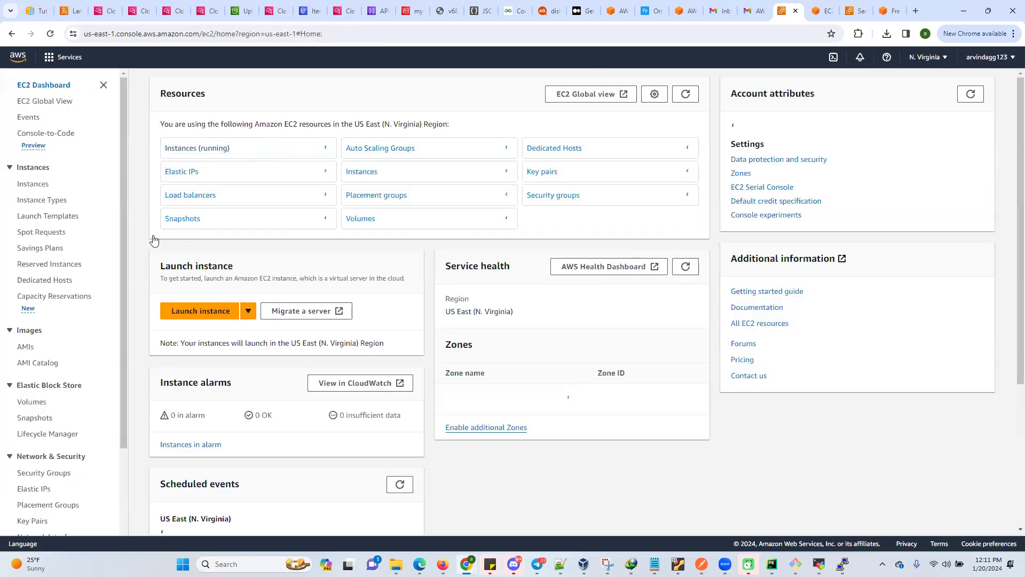
pyautogui.click(43, 201)
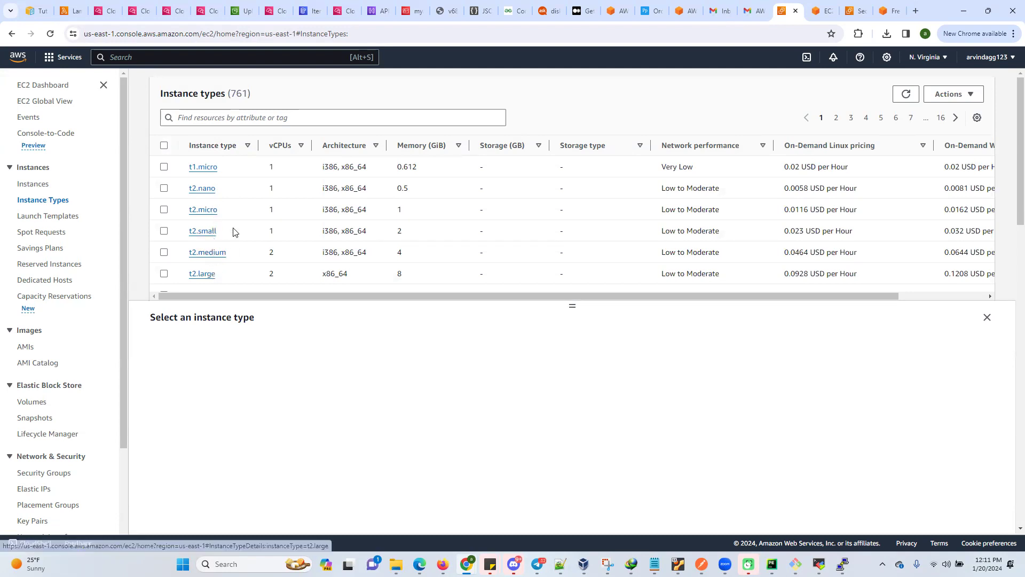
# Browse the 761 instance types' vCPUs, memory and hourly On-Demand prices
pyautogui.scroll(-3, 233, 225)
pyautogui.scroll(-10, 233, 225)
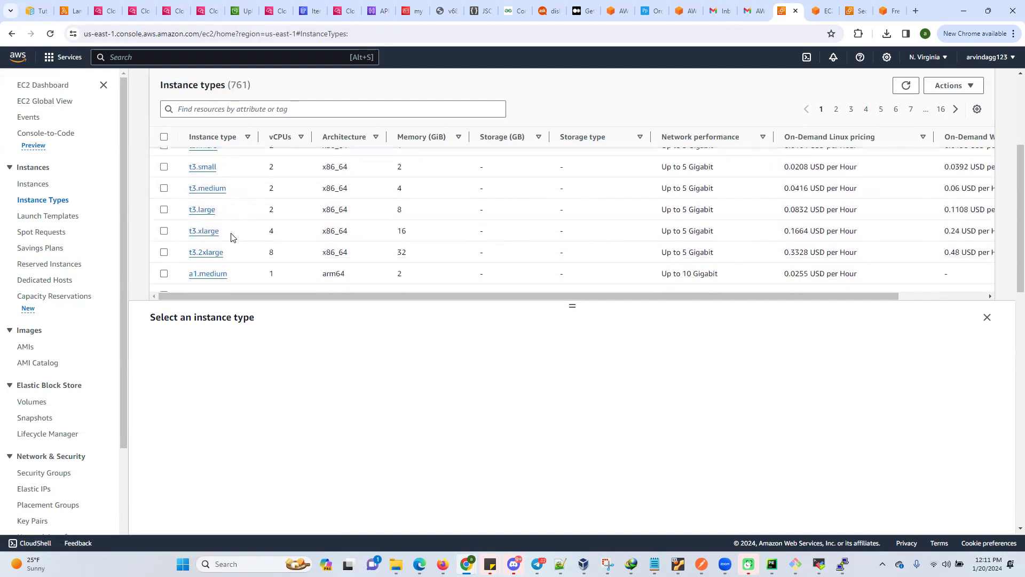
pyautogui.scroll(13, 227, 243)
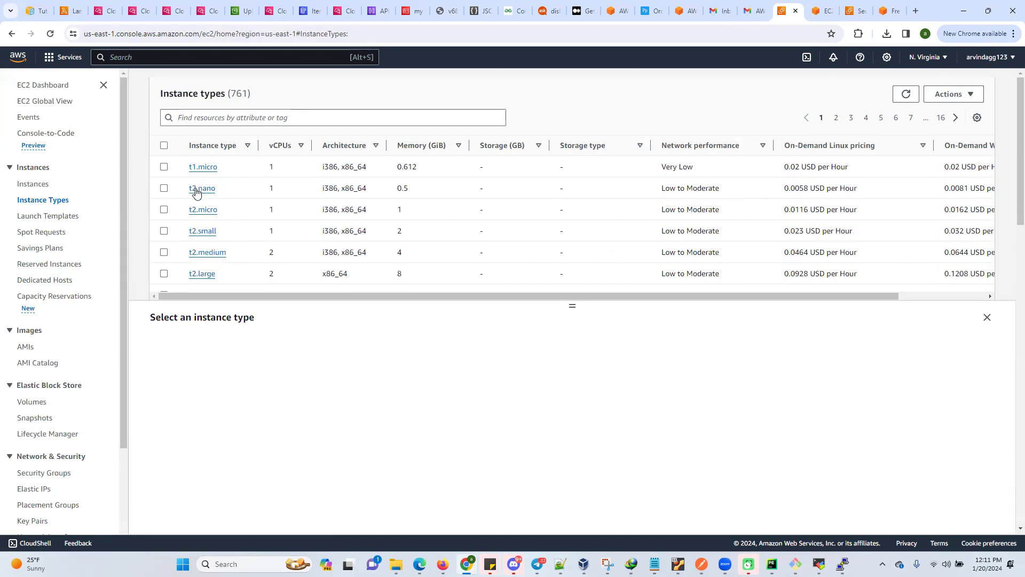
pyautogui.scroll(-2, 195, 221)
pyautogui.scroll(-1, 198, 232)
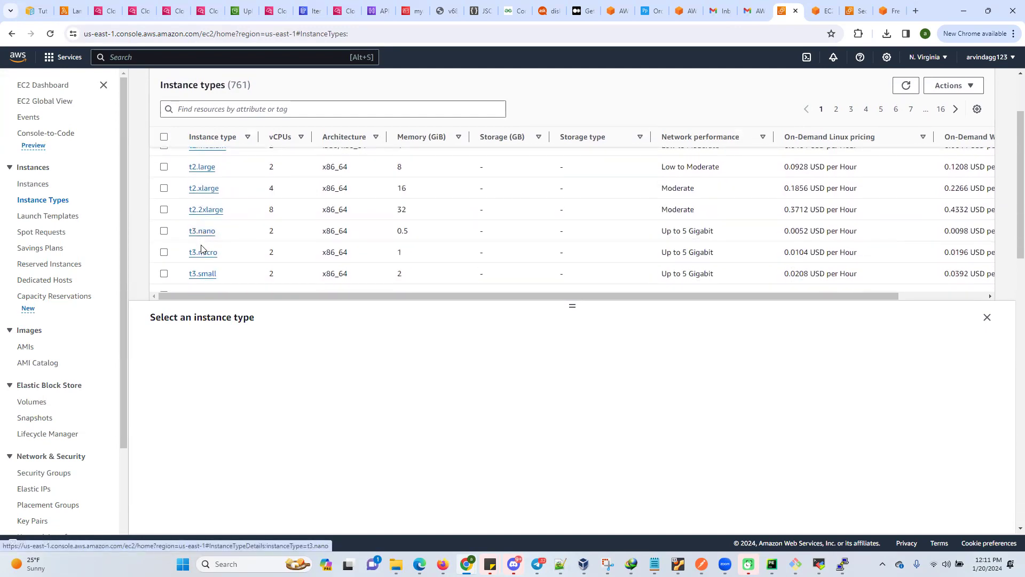
pyautogui.scroll(-2, 202, 251)
pyautogui.scroll(-2, 201, 253)
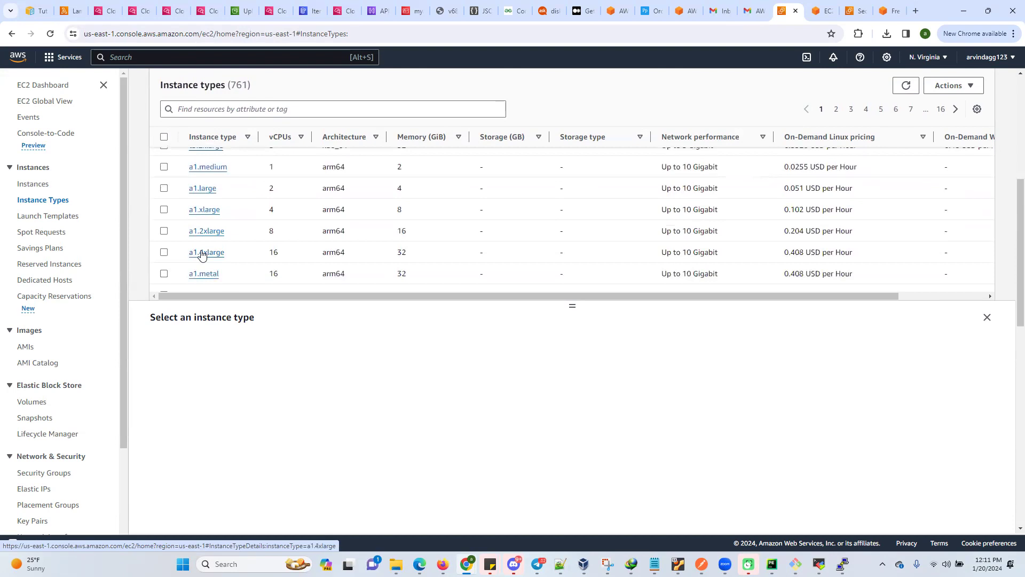
pyautogui.scroll(-3, 201, 254)
pyautogui.scroll(-7, 202, 254)
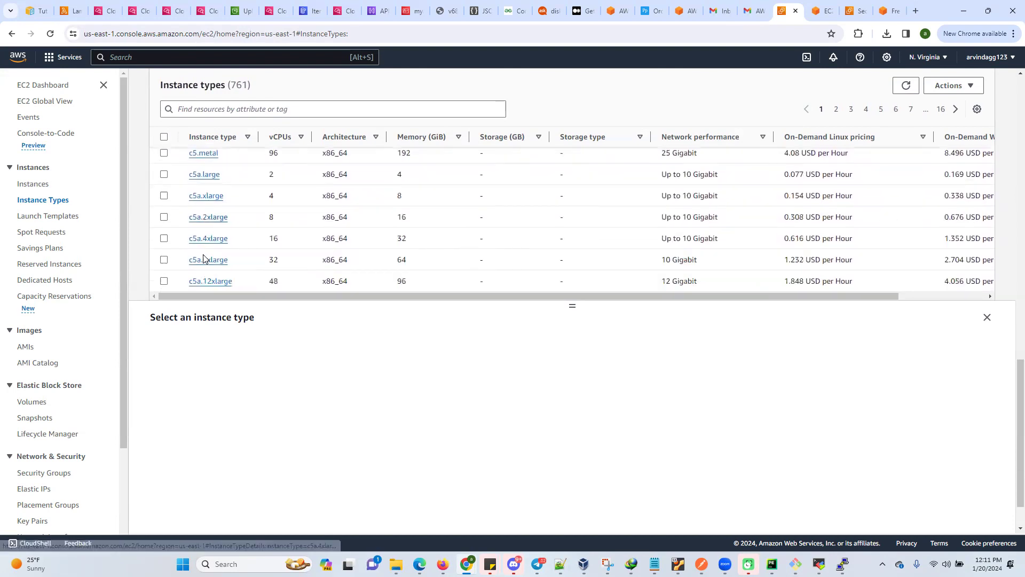
pyautogui.scroll(-2, 203, 257)
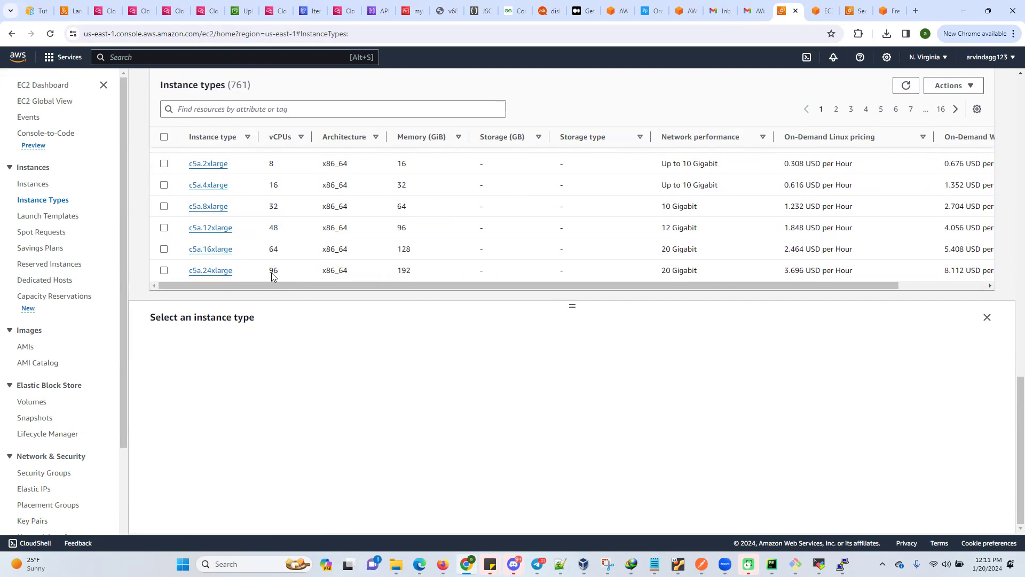
pyautogui.moveTo(704, 286); pyautogui.dragTo(843, 287)
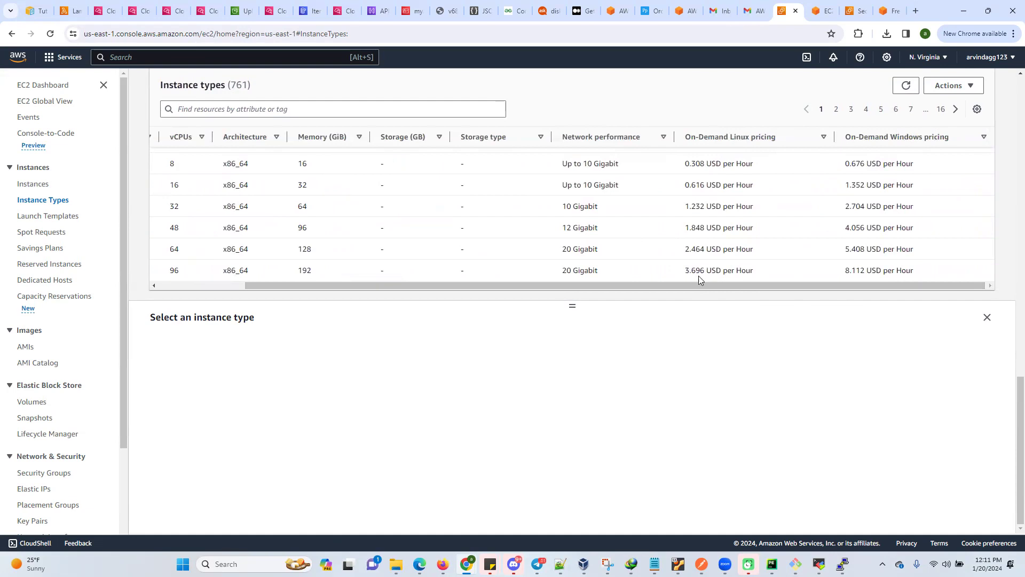
pyautogui.moveTo(764, 284); pyautogui.dragTo(478, 283)
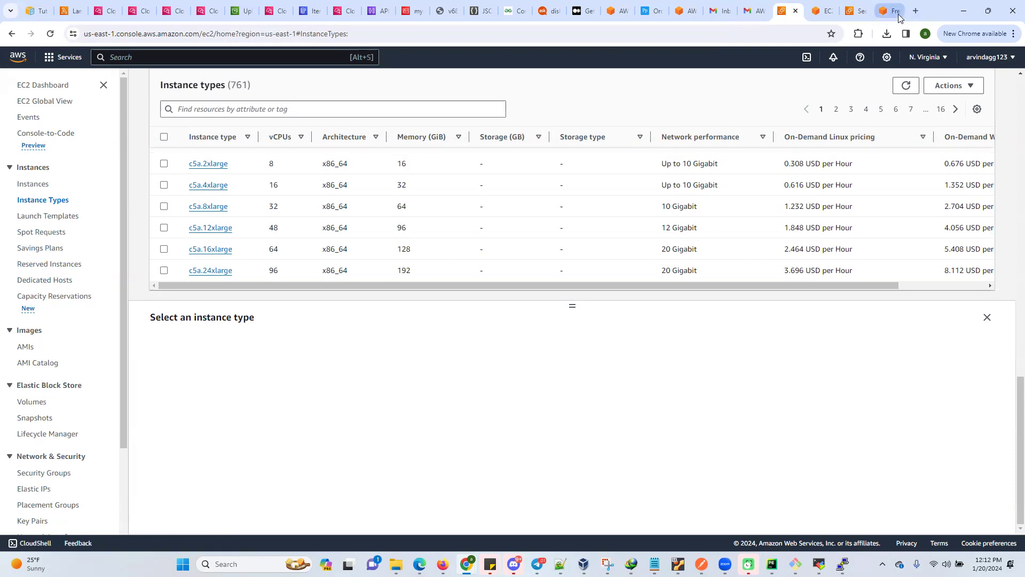
# Look through the Create Spot Fleet Request form, then return to the empty spot requests list
pyautogui.click(47, 232)
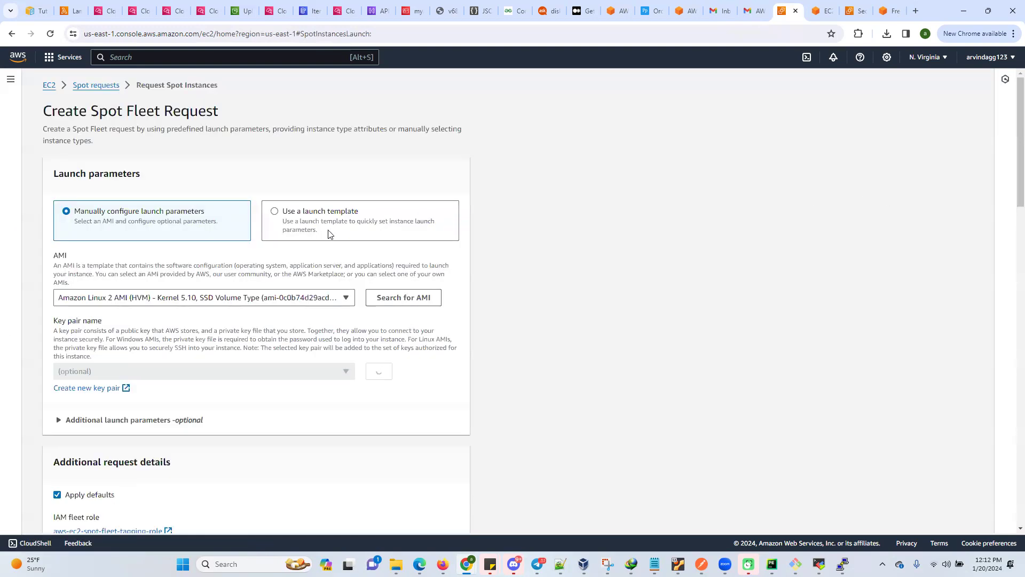
pyautogui.scroll(-4, 112, 303)
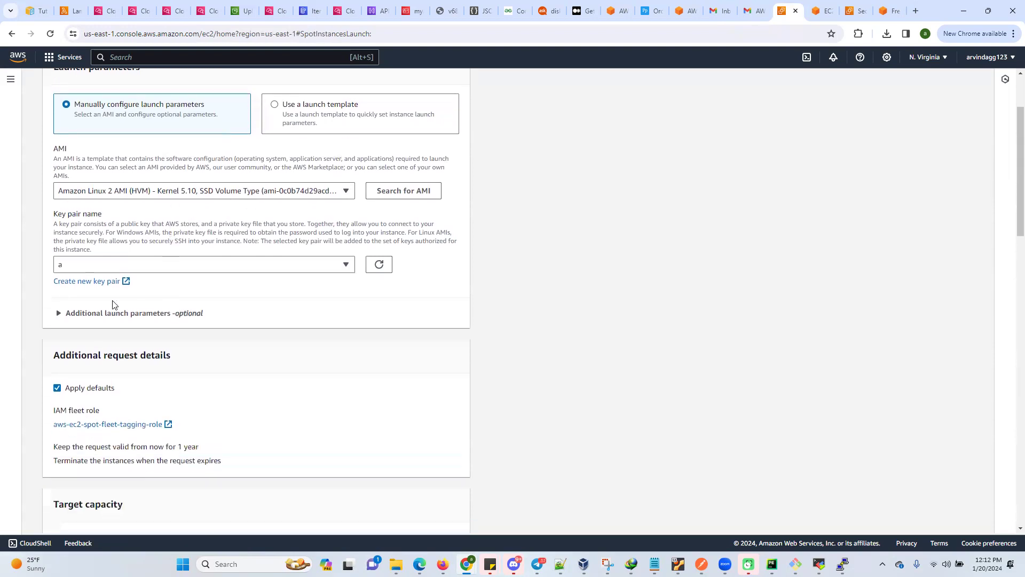
pyautogui.scroll(-3, 82, 334)
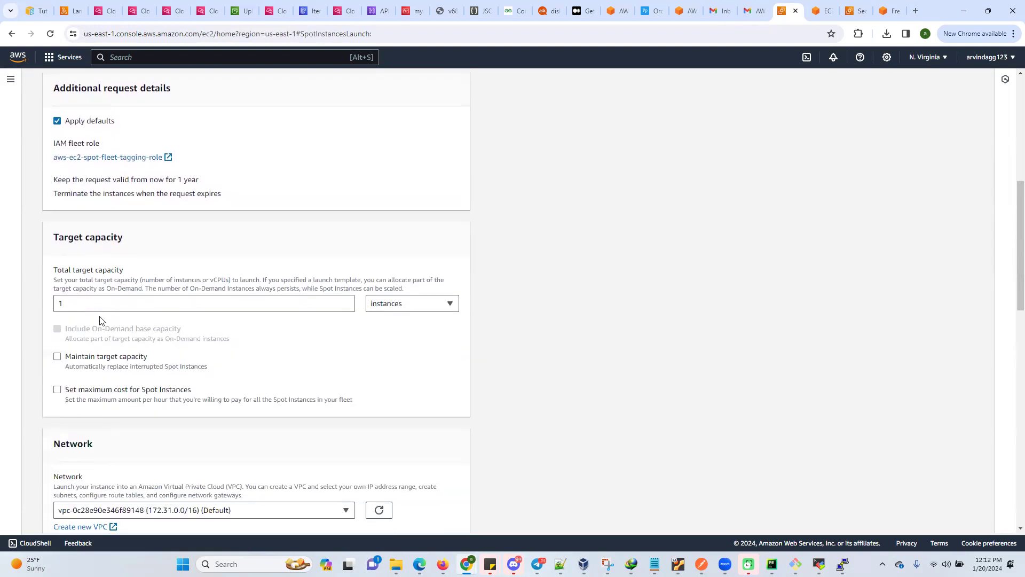
pyautogui.scroll(-4, 99, 321)
pyautogui.scroll(-4, 93, 289)
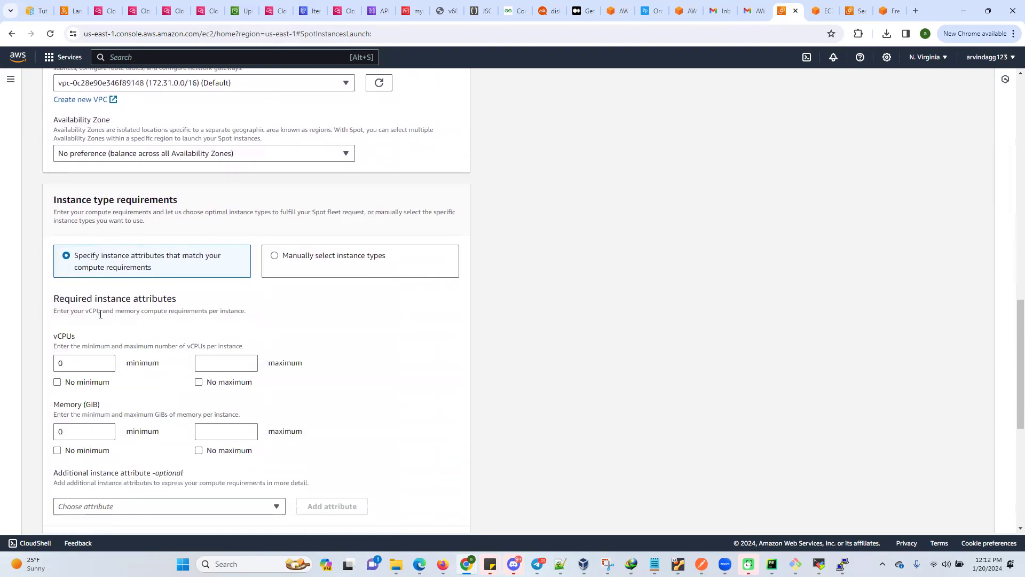
pyautogui.scroll(-6, 91, 344)
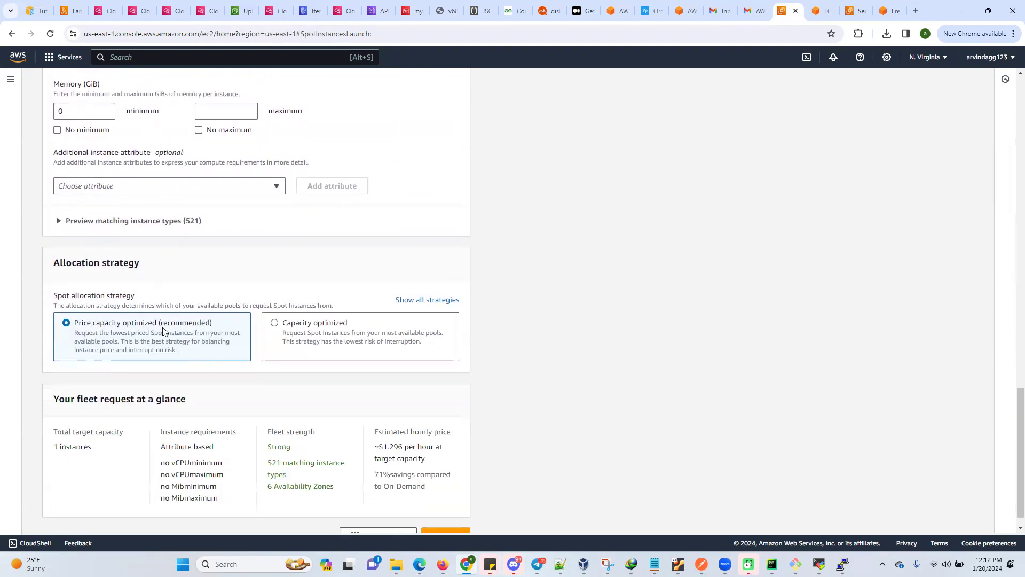
pyautogui.scroll(18, 170, 313)
pyautogui.scroll(3, 178, 296)
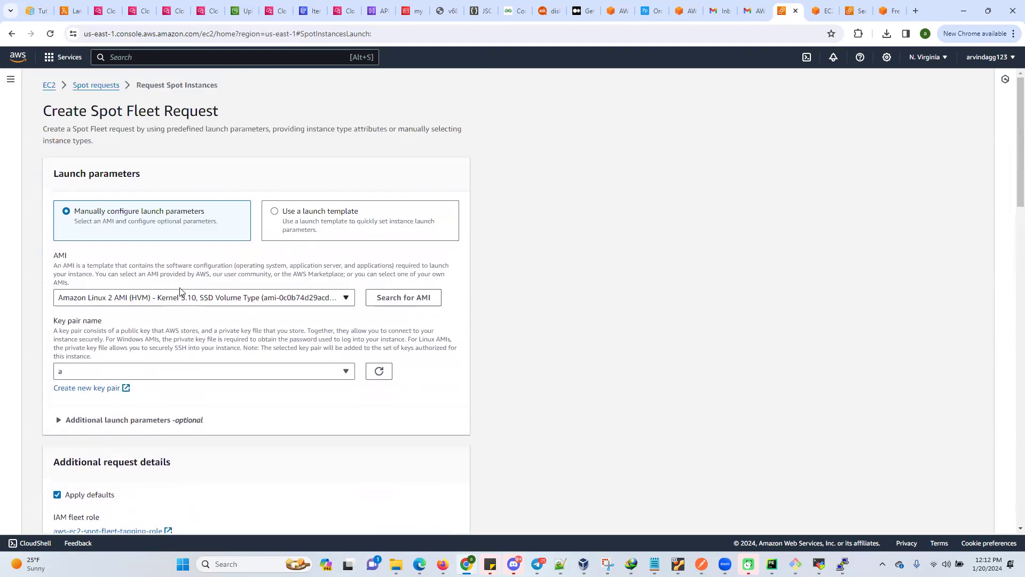
pyautogui.click(102, 86)
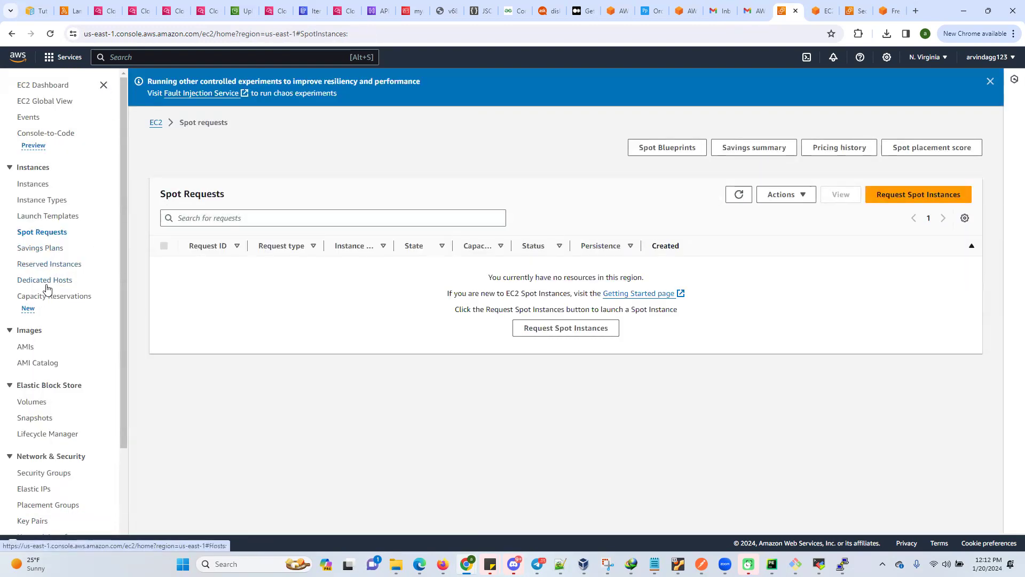
# View Reserved Instances, then the empty Dedicated Hosts page
pyautogui.click(61, 269)
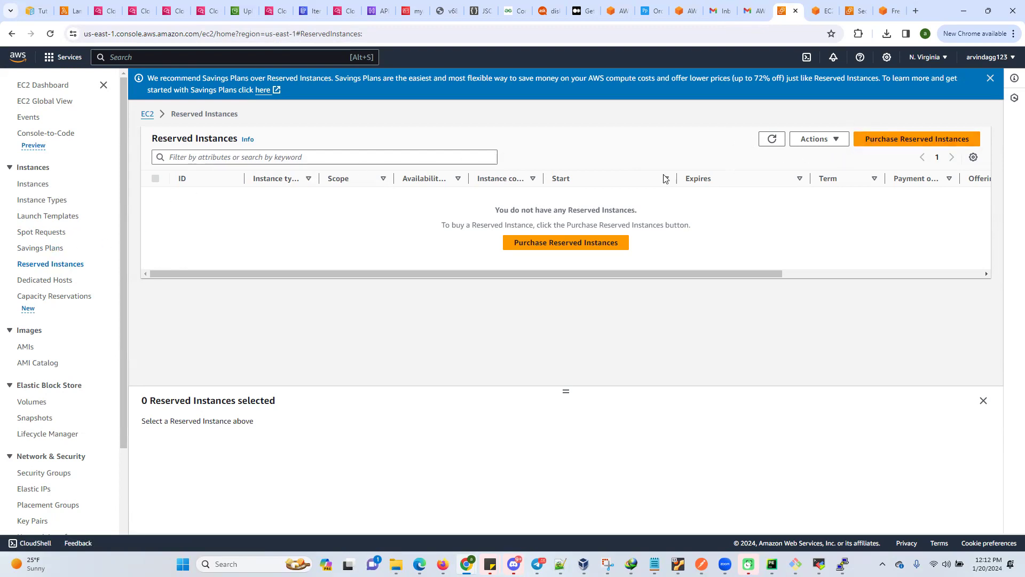
pyautogui.click(55, 282)
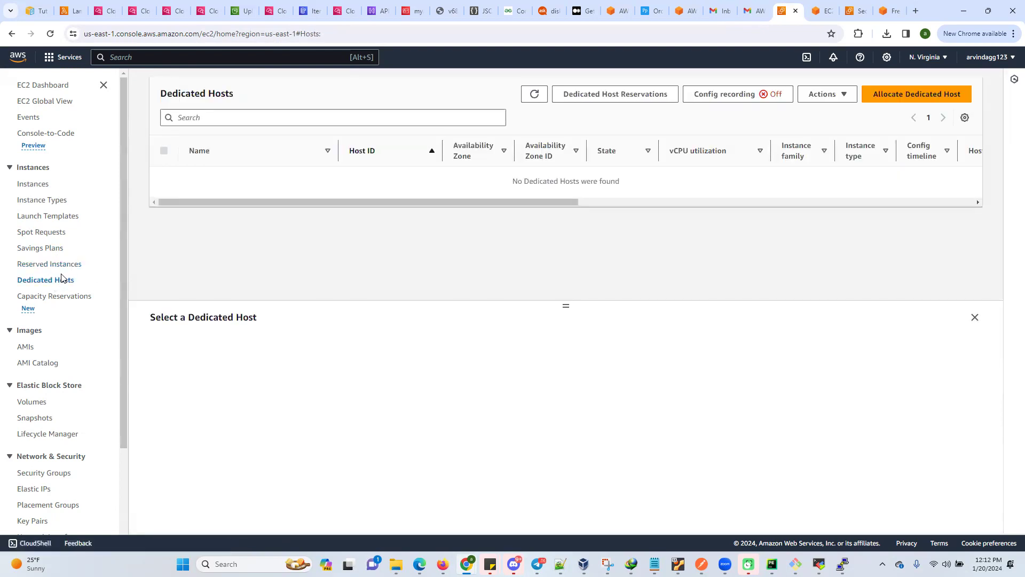
# Open the Allocate Dedicated Host form and browse its Availability Zones without choosing one
pyautogui.click(902, 100)
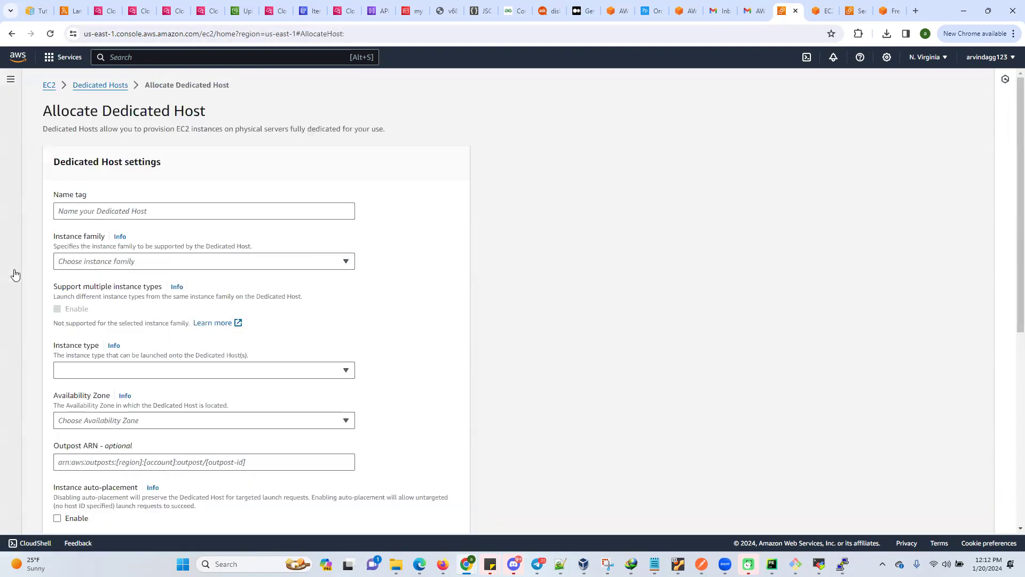
pyautogui.scroll(-1, 91, 279)
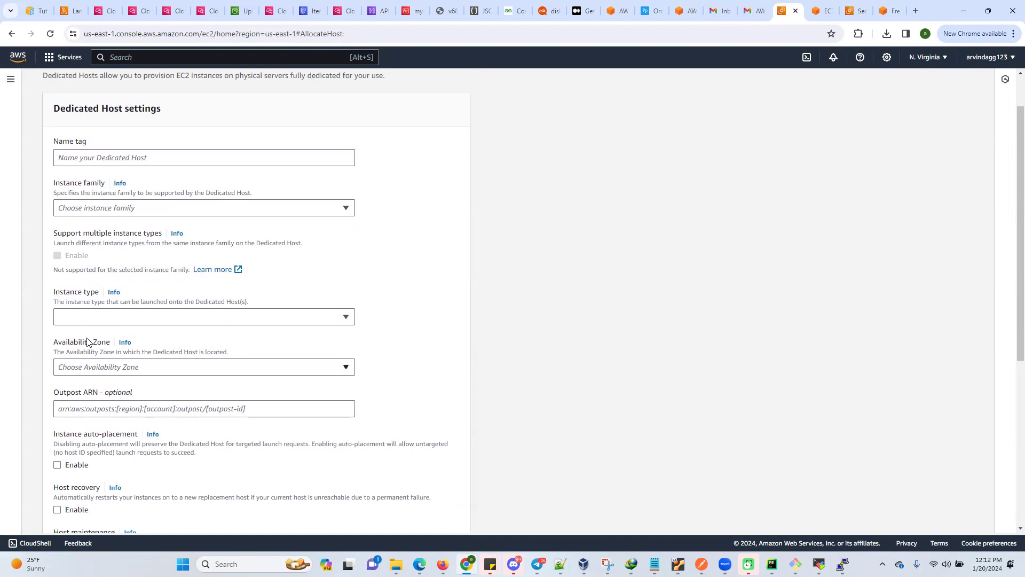
pyautogui.click(109, 372)
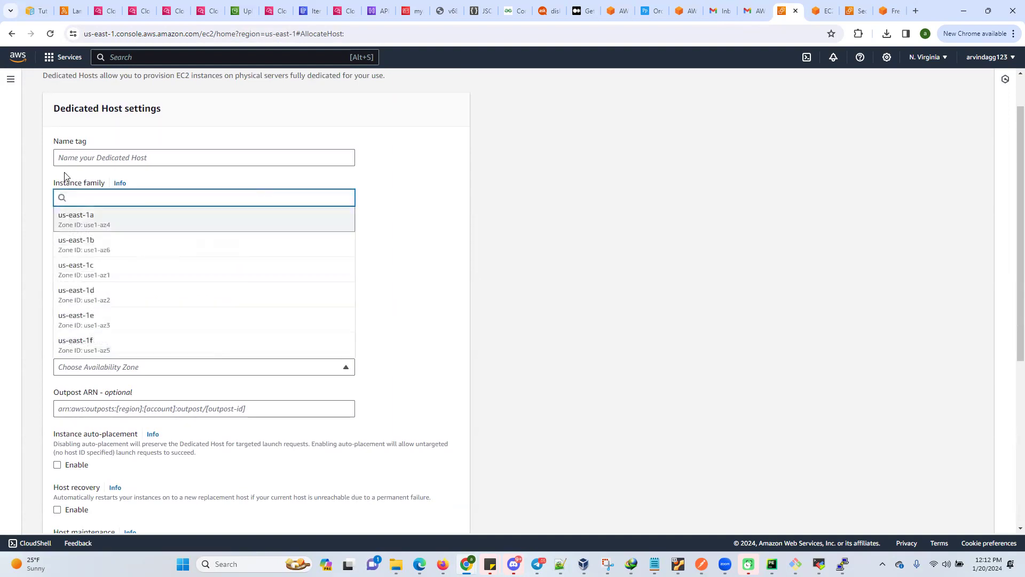
pyautogui.scroll(-3, 80, 291)
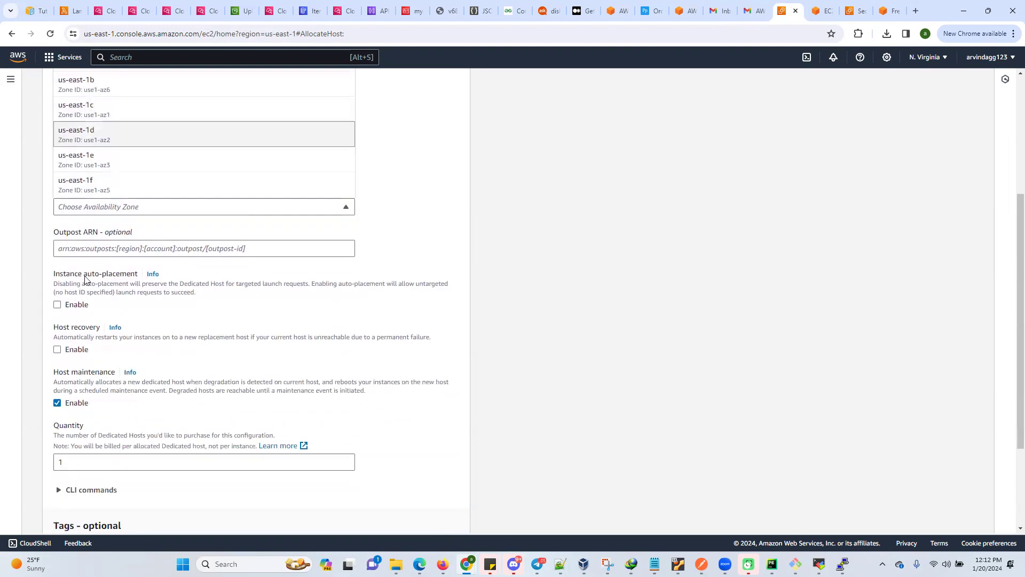
pyautogui.scroll(4, 398, 203)
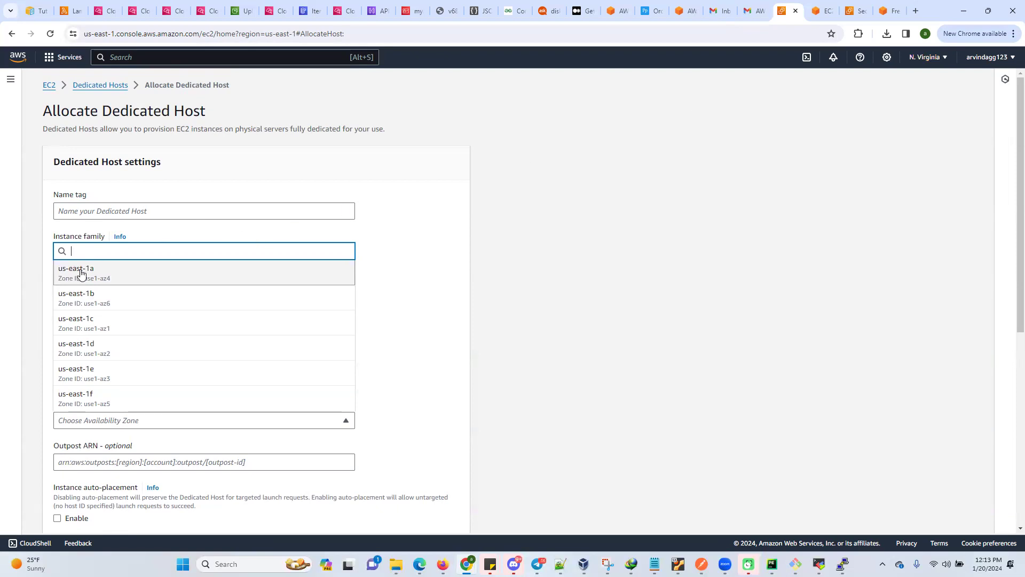
pyautogui.click(953, 89)
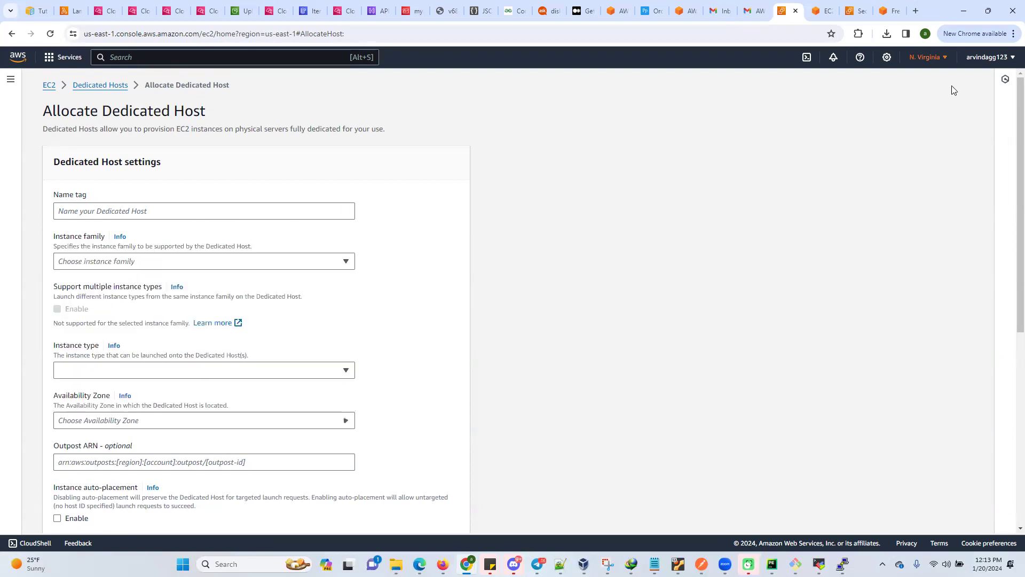
# Switch the region to Asia Pacific (Mumbai) and review the Mumbai availability zones
pyautogui.click(928, 57)
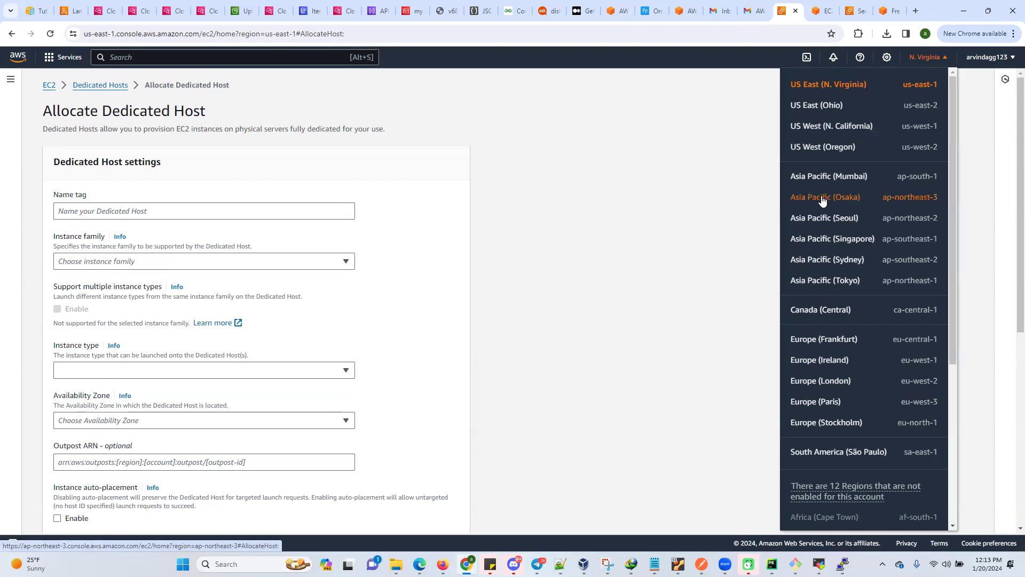
pyautogui.click(825, 178)
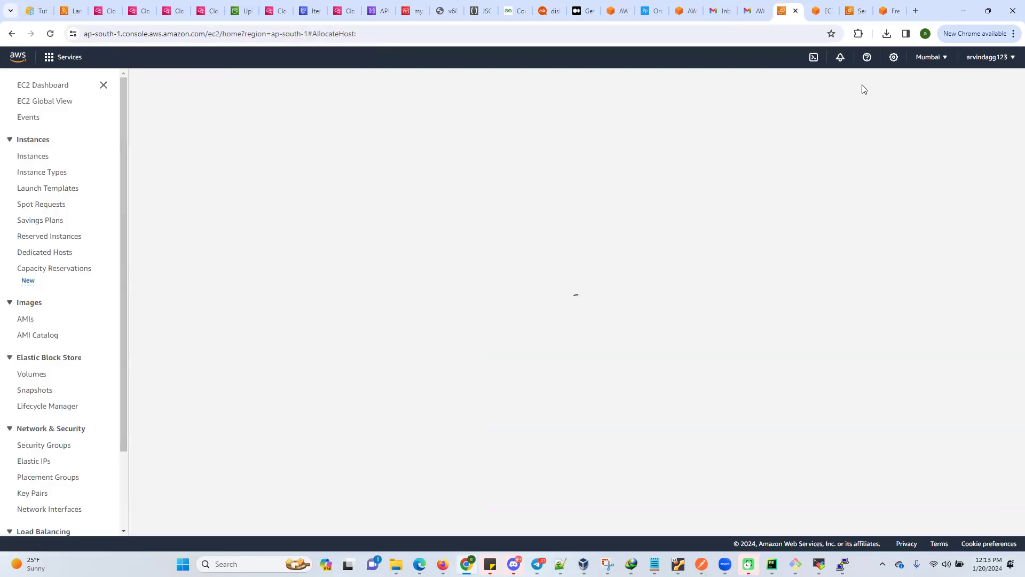
pyautogui.scroll(-2, 142, 366)
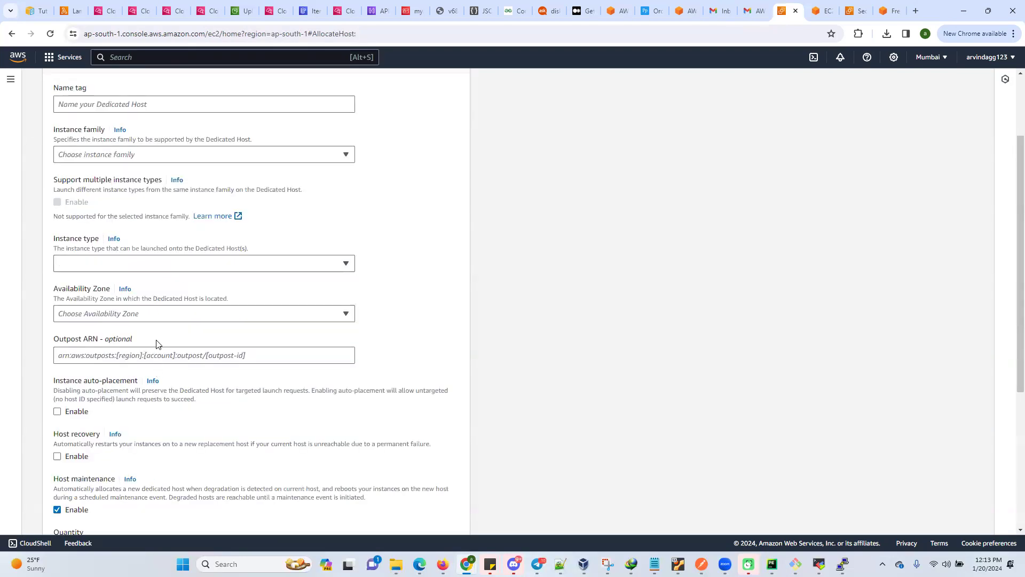
pyautogui.click(151, 315)
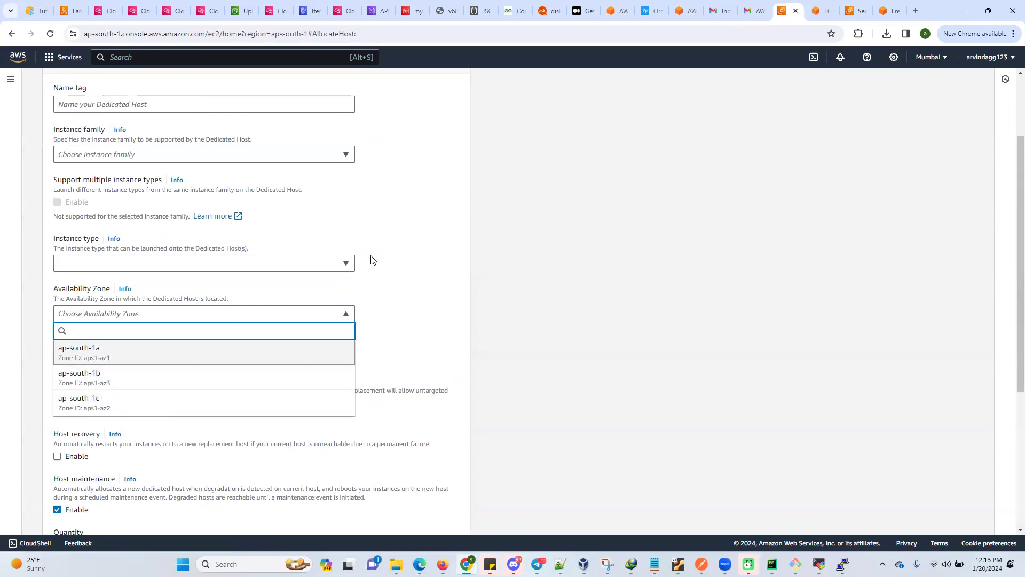
pyautogui.click(402, 258)
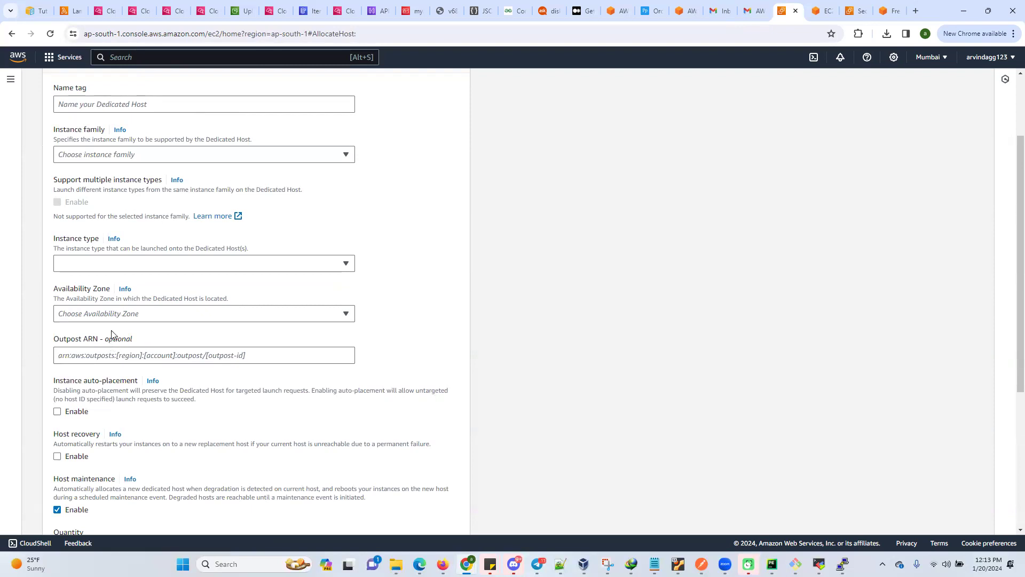
pyautogui.scroll(2, 127, 296)
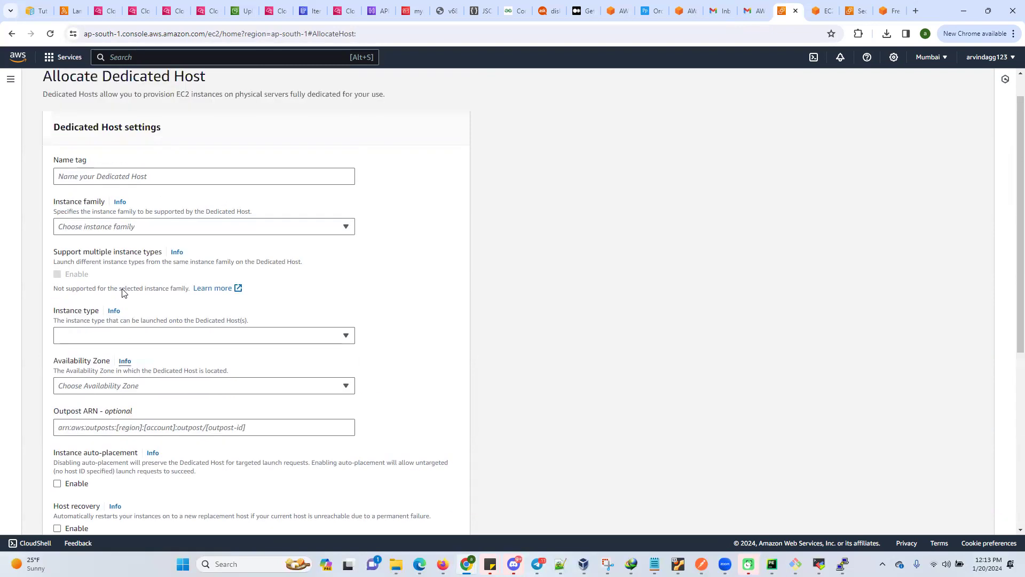
pyautogui.click(11, 80)
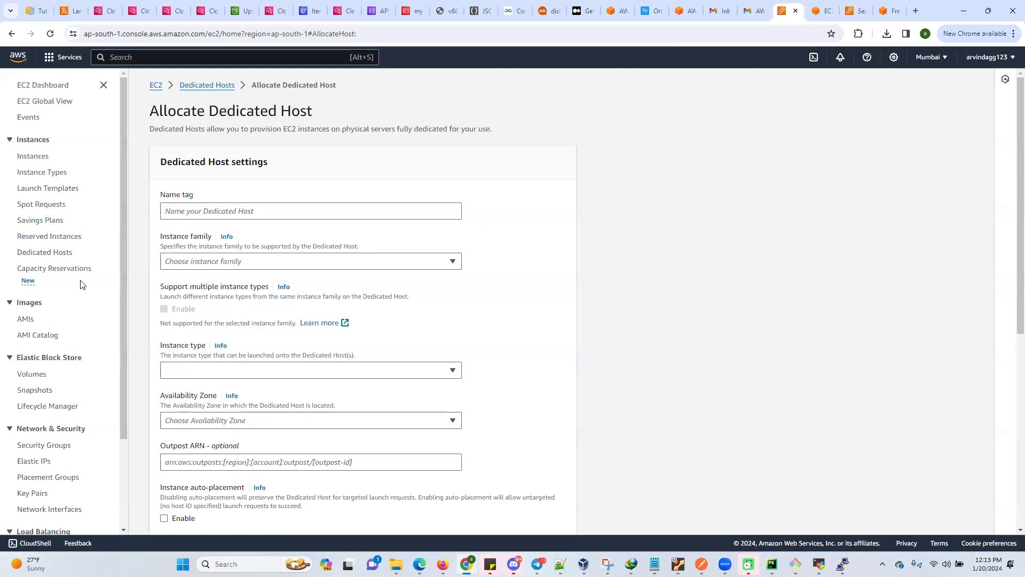
# Open the EBS Volumes list in the US East (Ohio) region
pyautogui.click(36, 378)
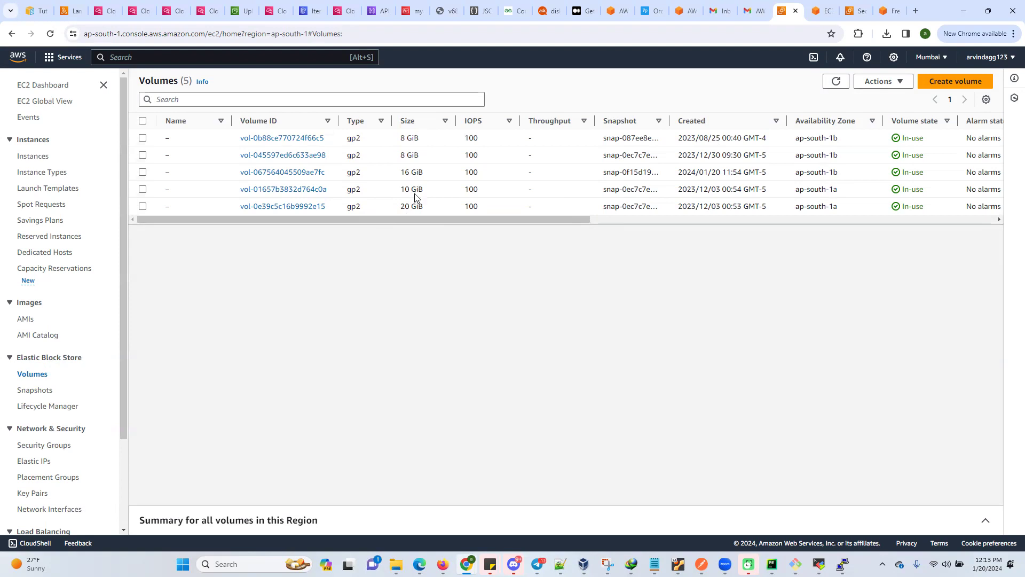
pyautogui.moveTo(438, 218); pyautogui.dragTo(536, 185)
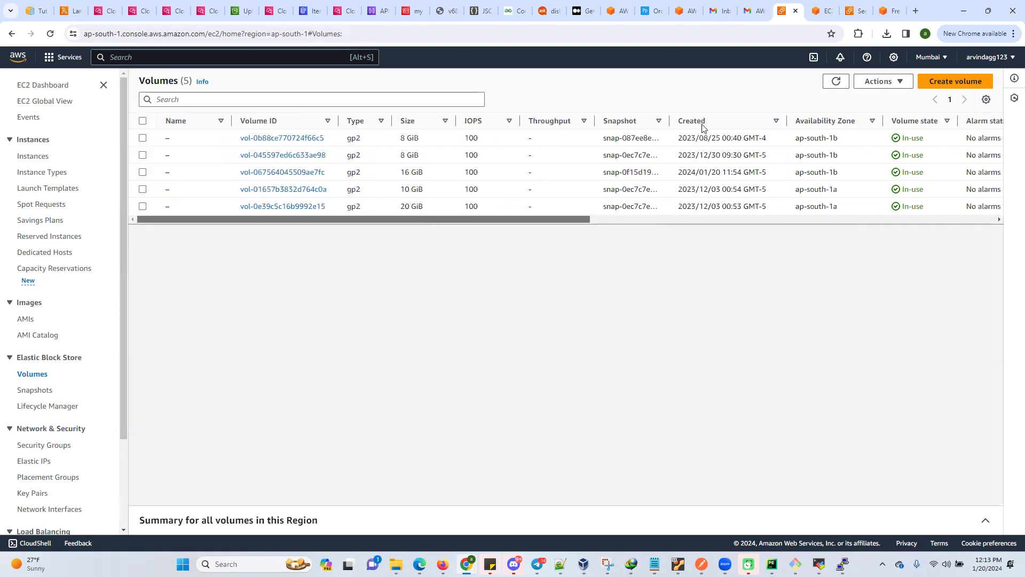
pyautogui.click(932, 56)
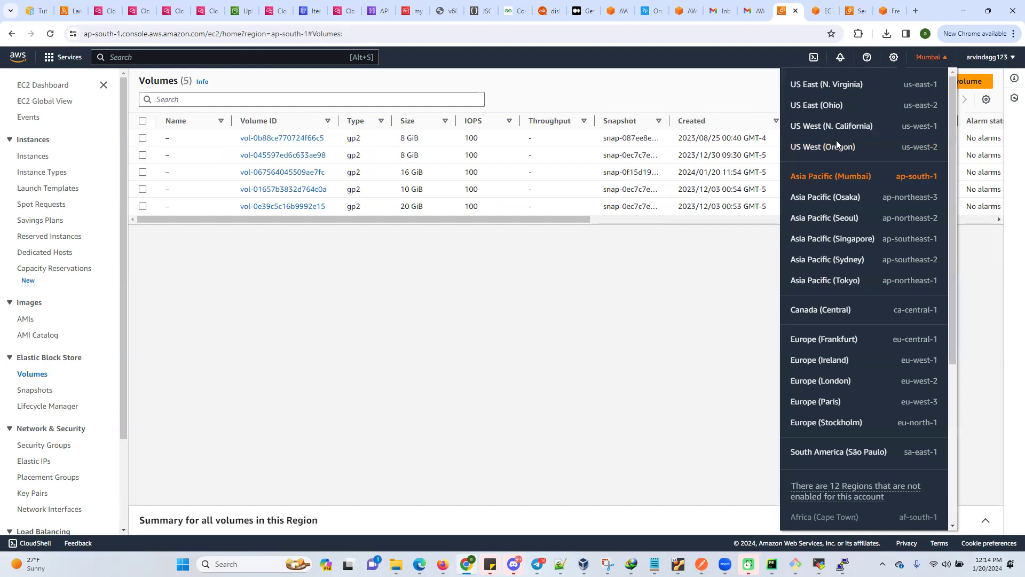
pyautogui.click(828, 108)
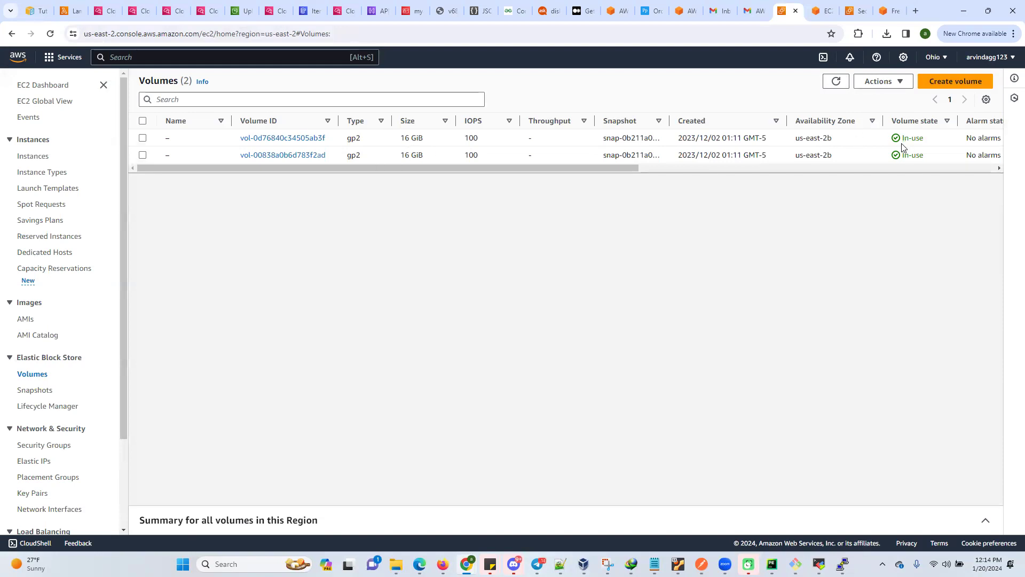
pyautogui.moveTo(621, 169); pyautogui.dragTo(594, 176)
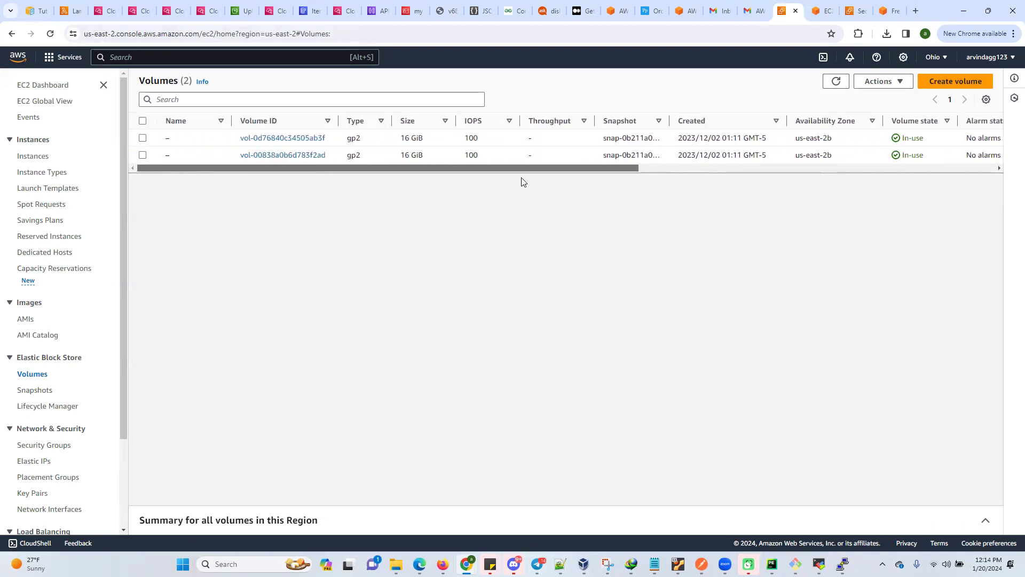
# Try detaching the first 16 GiB volume, then dismiss the failure error
pyautogui.click(143, 139)
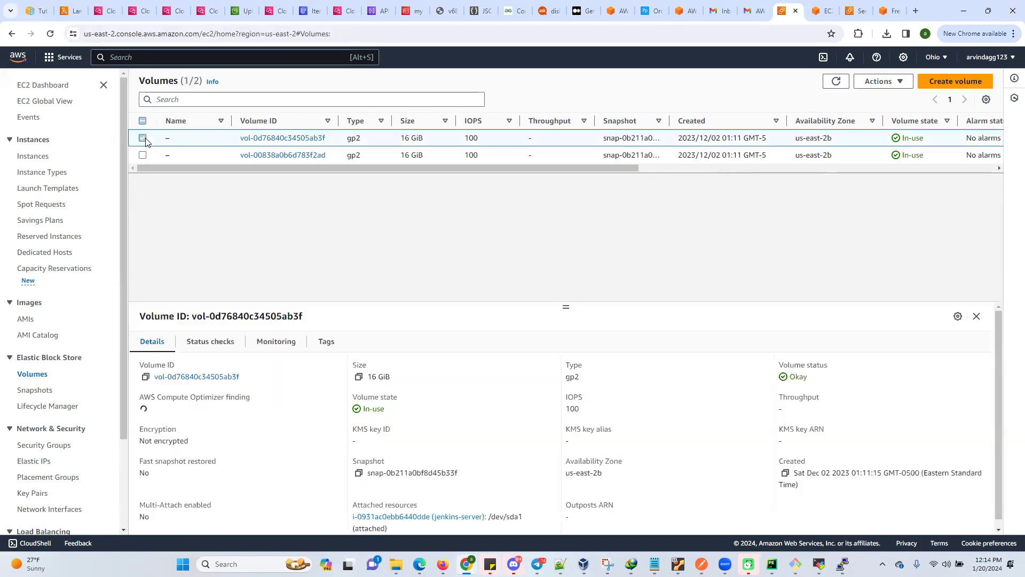
pyautogui.click(877, 82)
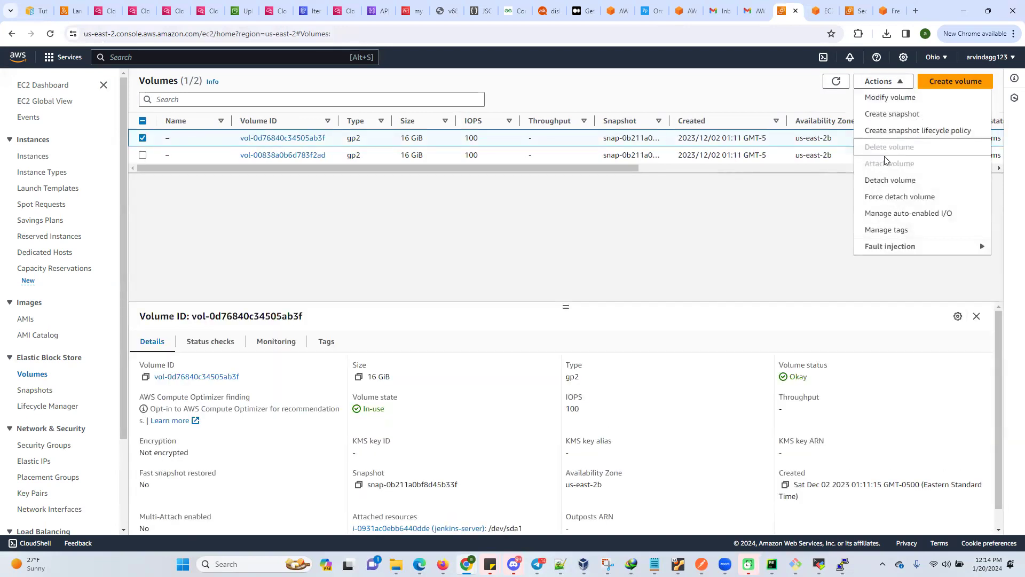
pyautogui.click(885, 181)
pyautogui.click(694, 350)
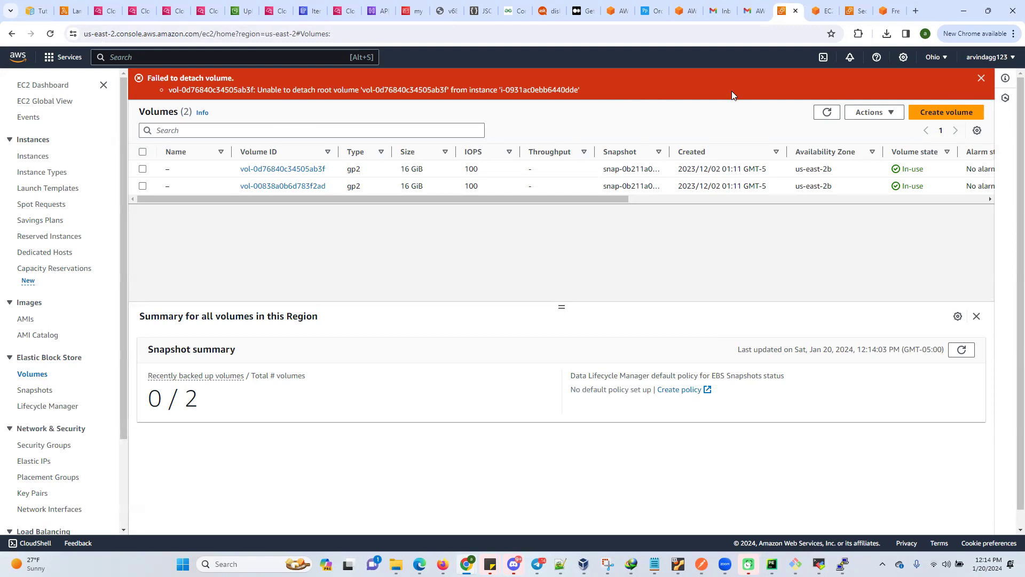
pyautogui.click(980, 78)
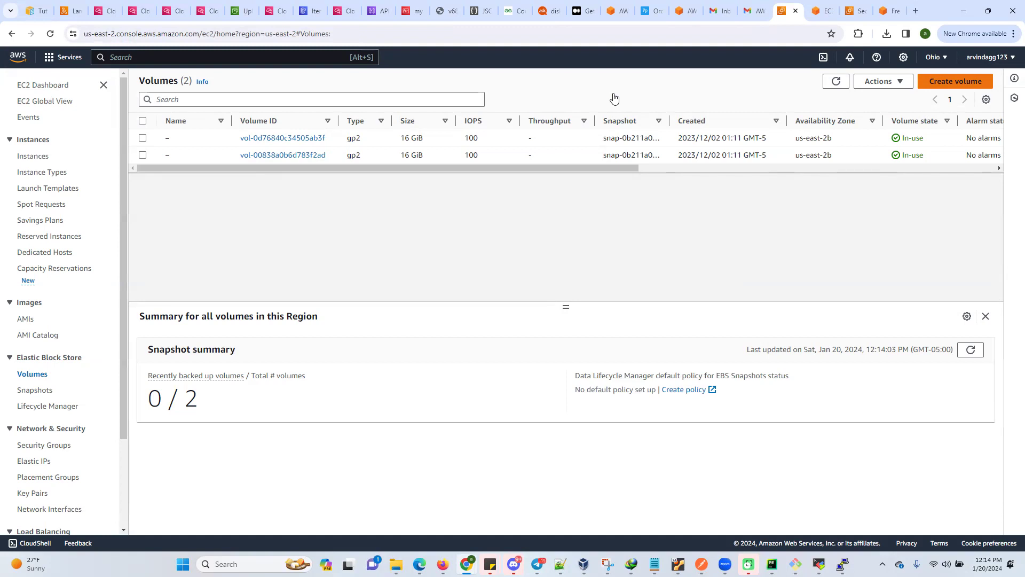
# Look through the Create volume form without creating anything
pyautogui.click(940, 83)
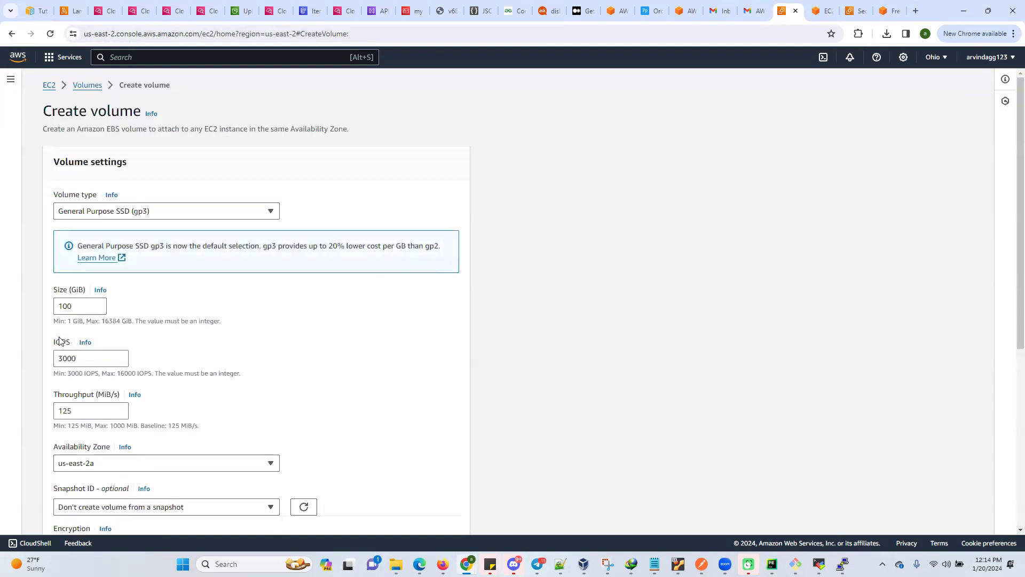
pyautogui.scroll(-3, 62, 344)
pyautogui.scroll(-2, 94, 315)
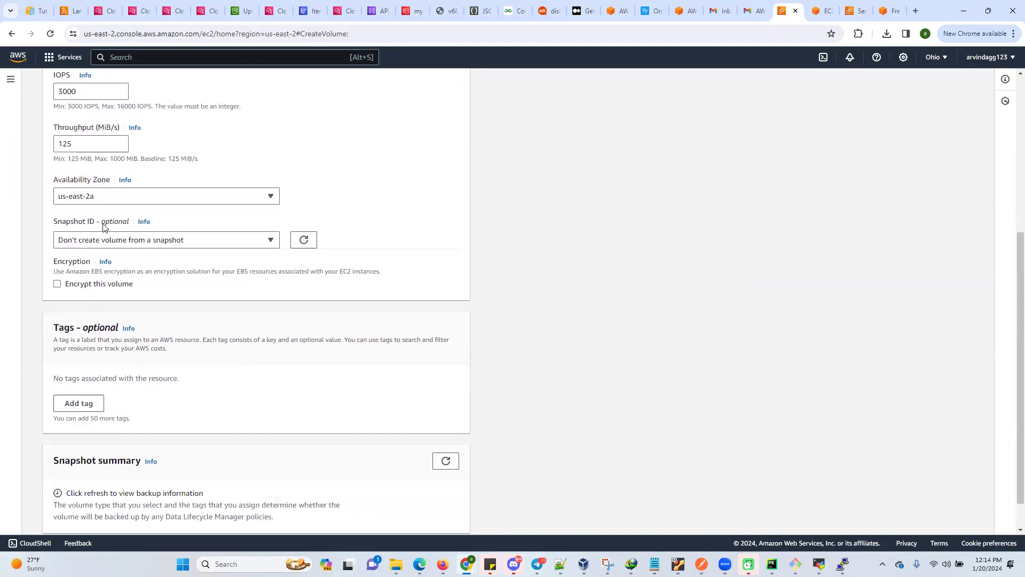
pyautogui.scroll(5, 120, 365)
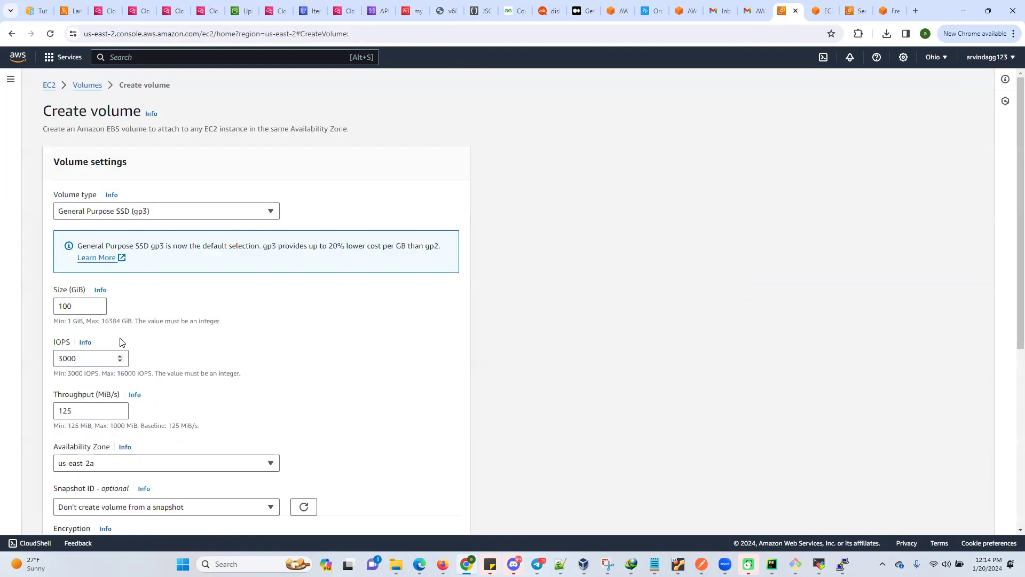
# Back in Volumes, select vol-0d76840c34505ab3f to show its details, leaving Actions unused
pyautogui.click(87, 85)
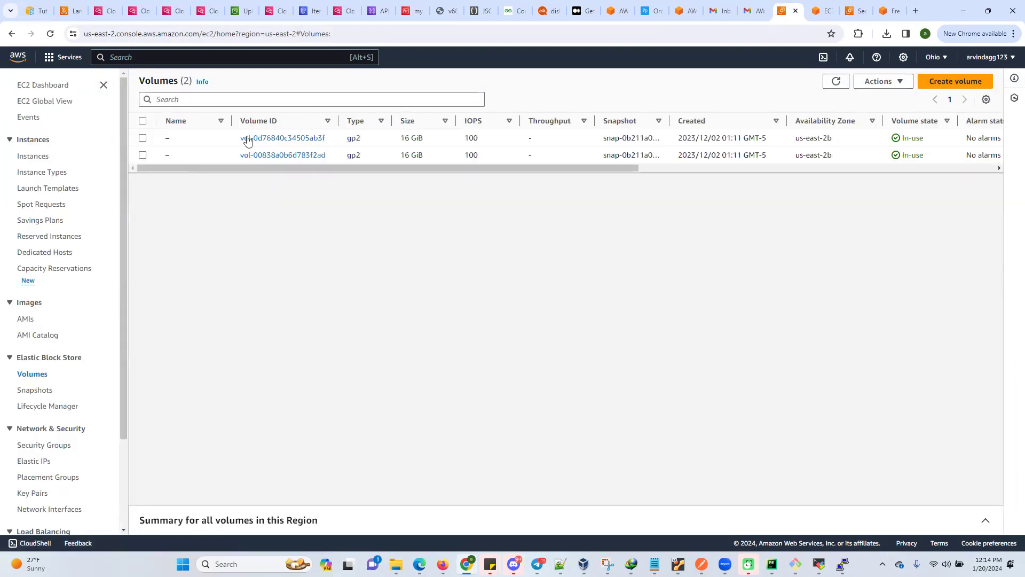
pyautogui.click(143, 137)
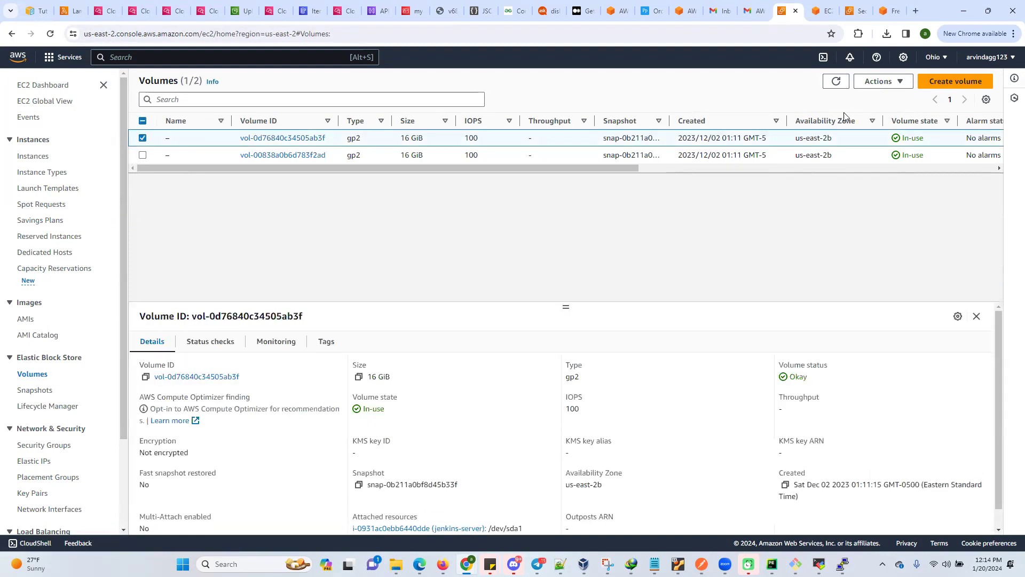
pyautogui.click(882, 81)
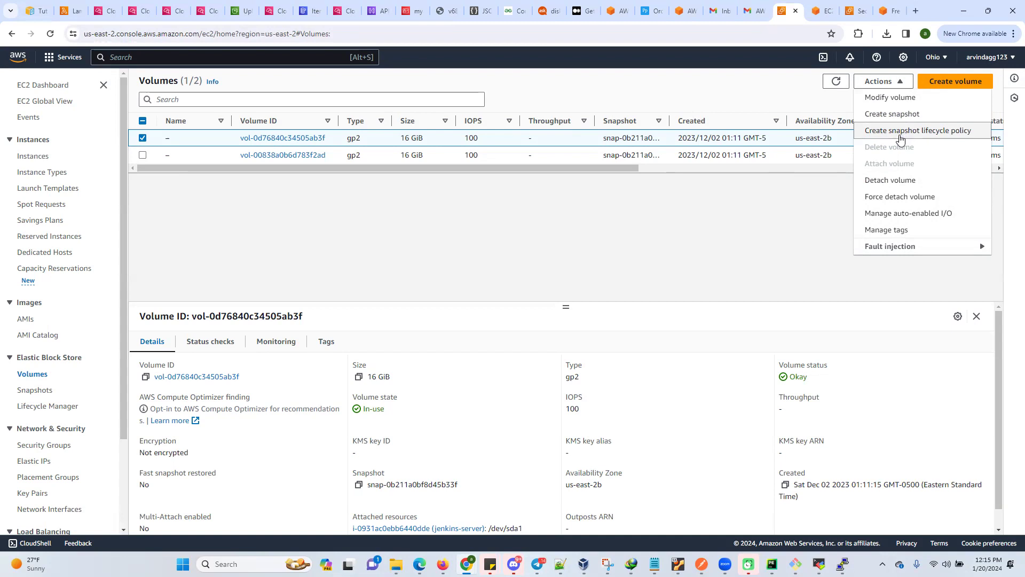
pyautogui.click(583, 264)
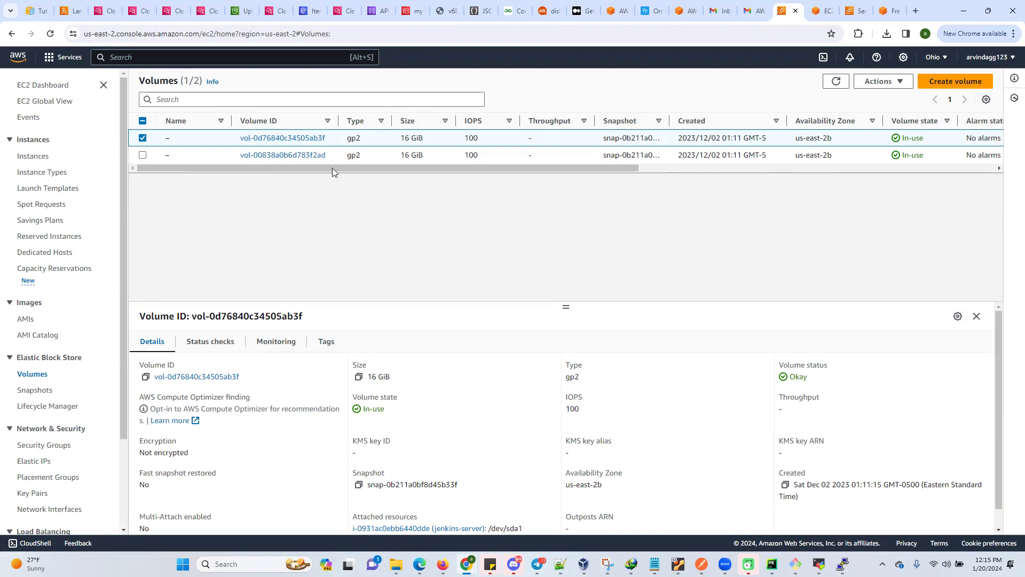
pyautogui.scroll(-2, 66, 401)
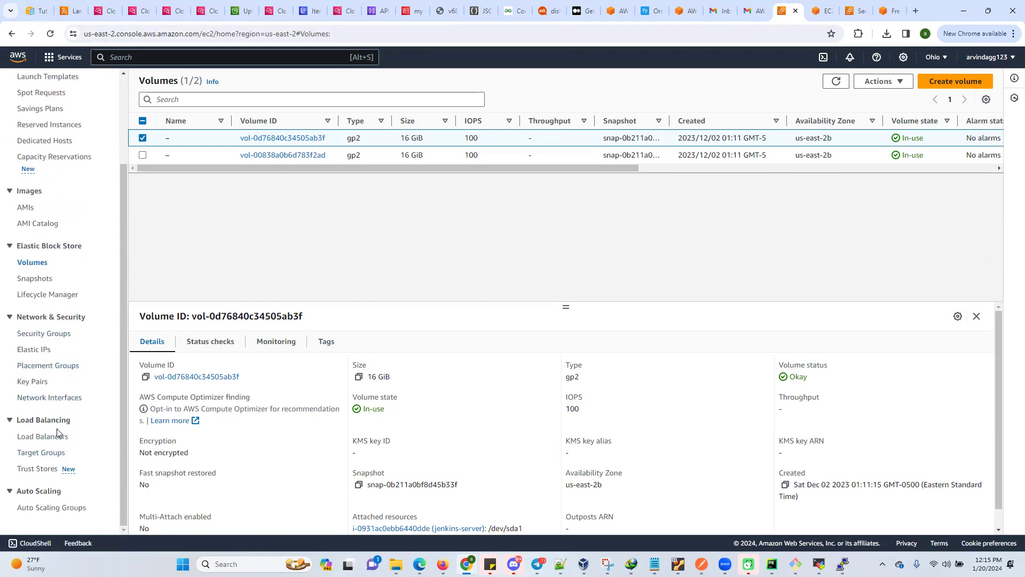
# Open Load Balancers, preview Create load balancer, and return to the empty us-east-2 list
pyautogui.click(53, 436)
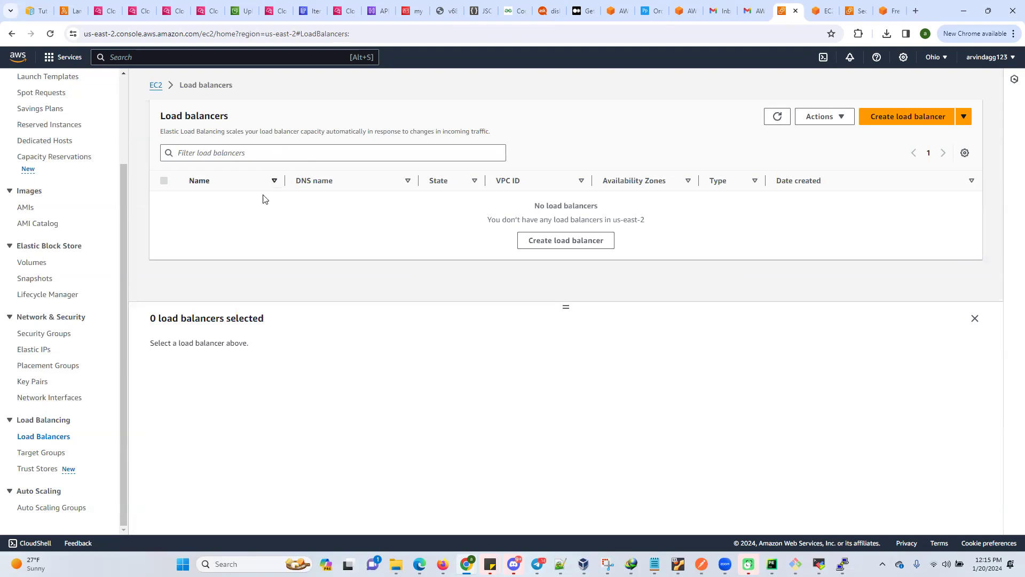
pyautogui.click(888, 119)
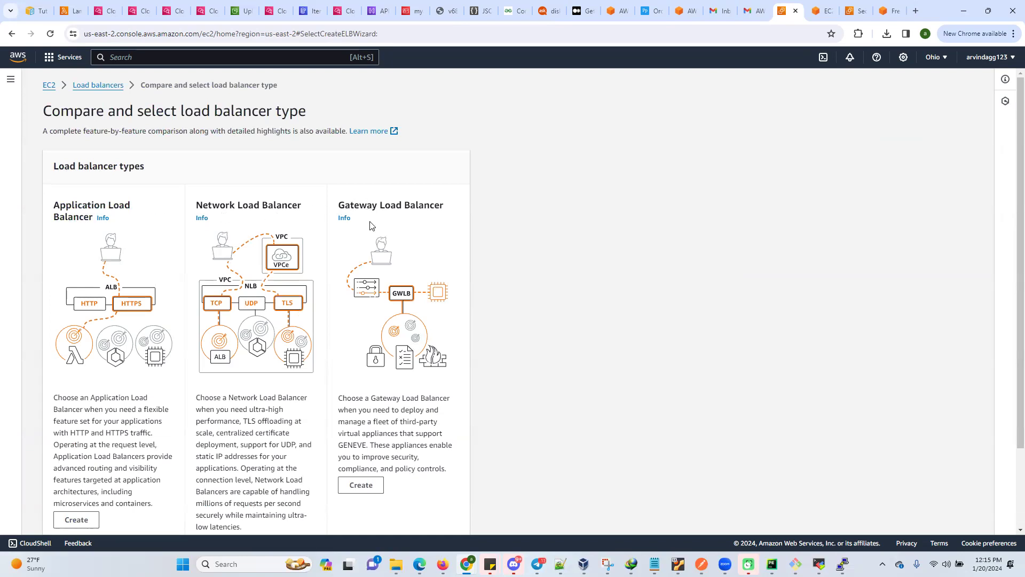
pyautogui.scroll(-2, 267, 298)
pyautogui.scroll(2, 267, 289)
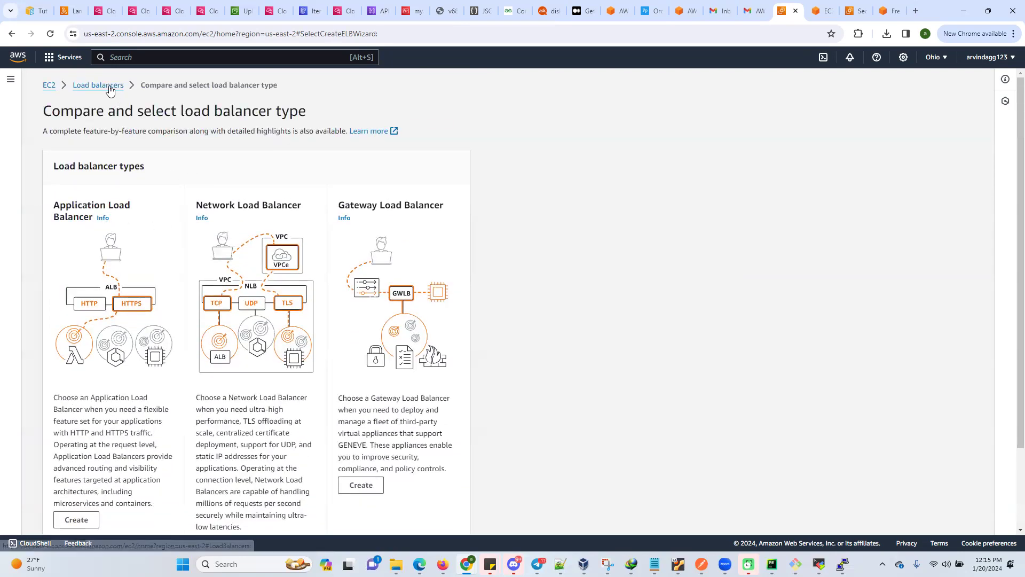
pyautogui.click(107, 86)
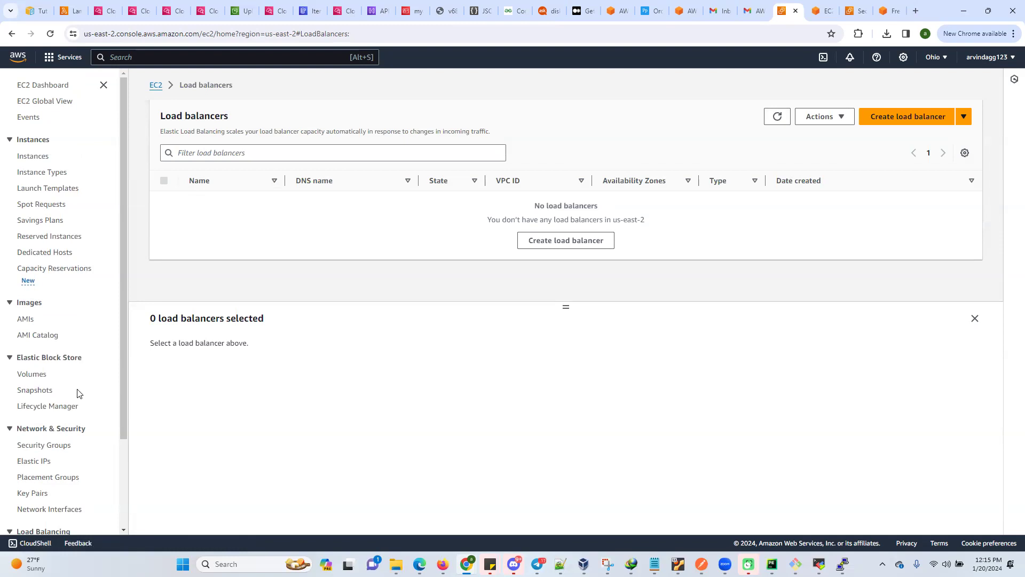
pyautogui.scroll(-2, 81, 395)
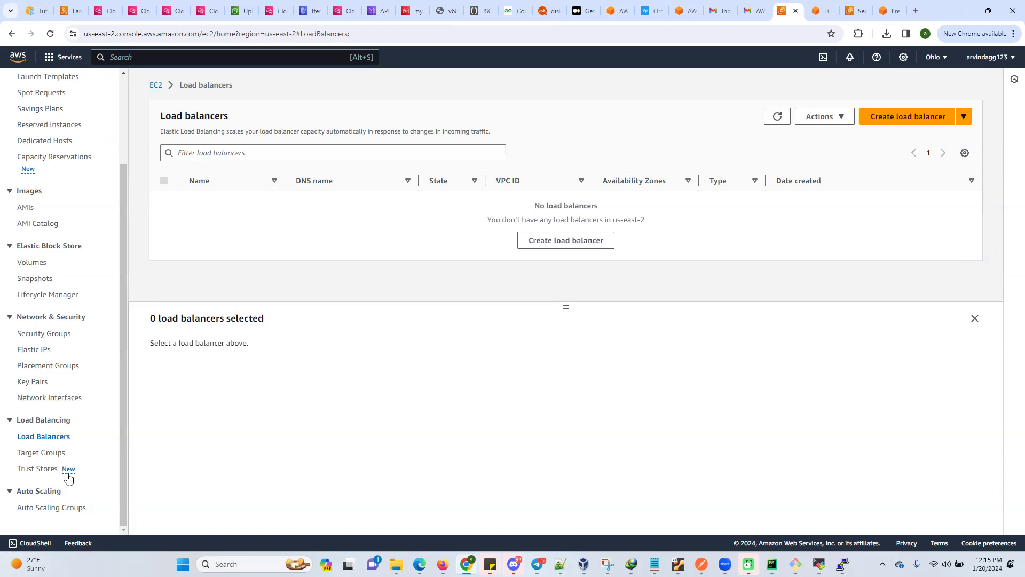
pyautogui.scroll(2, 68, 477)
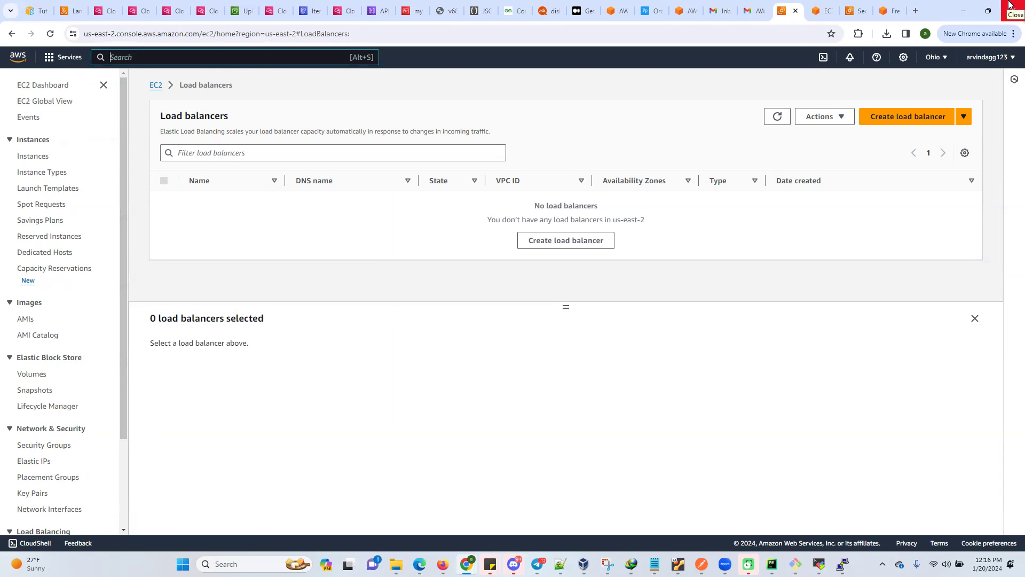
# Open the S3 console via search 's3' and reload the page
pyautogui.write('s3')
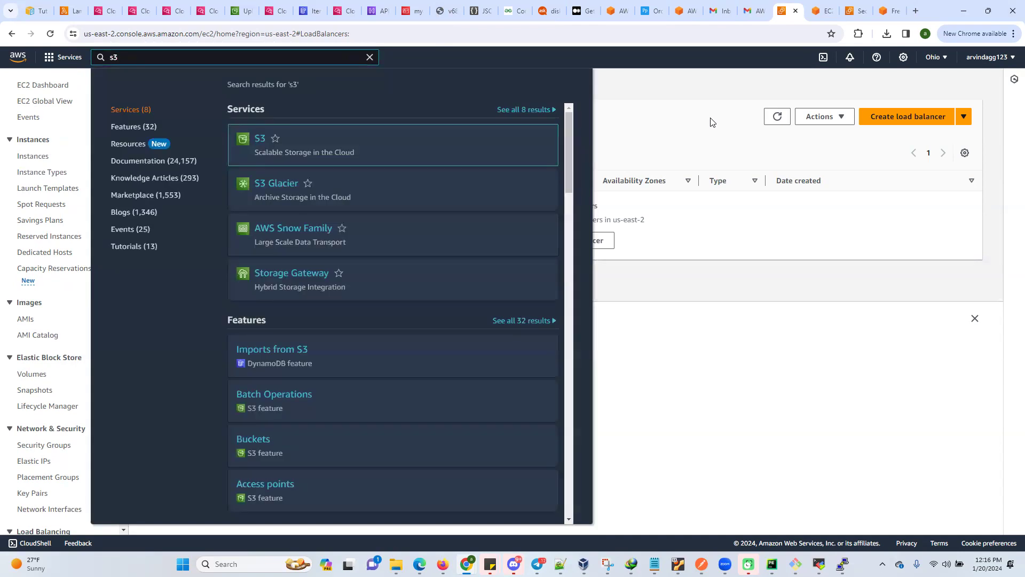
pyautogui.click(260, 139)
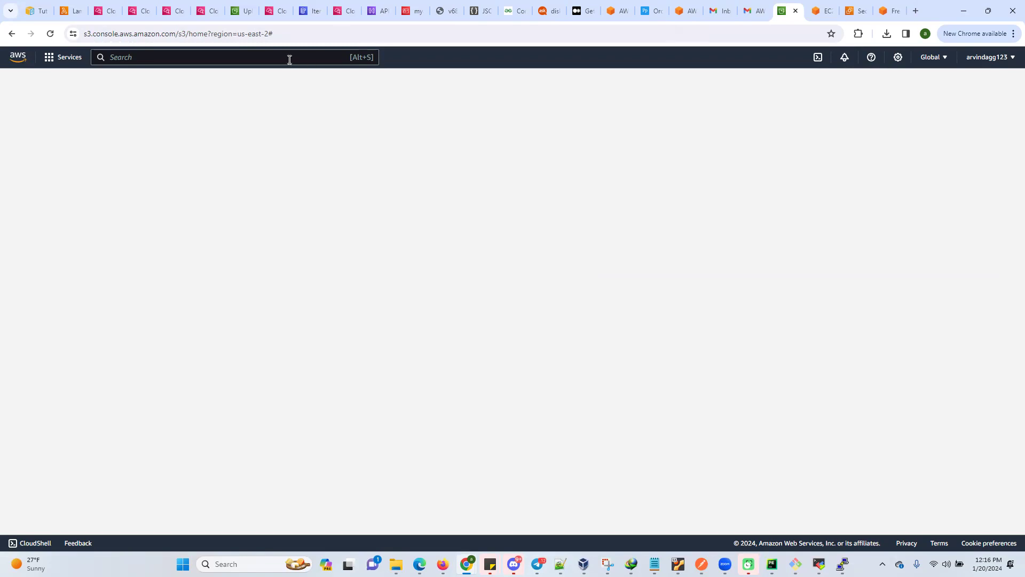
pyautogui.click(304, 33)
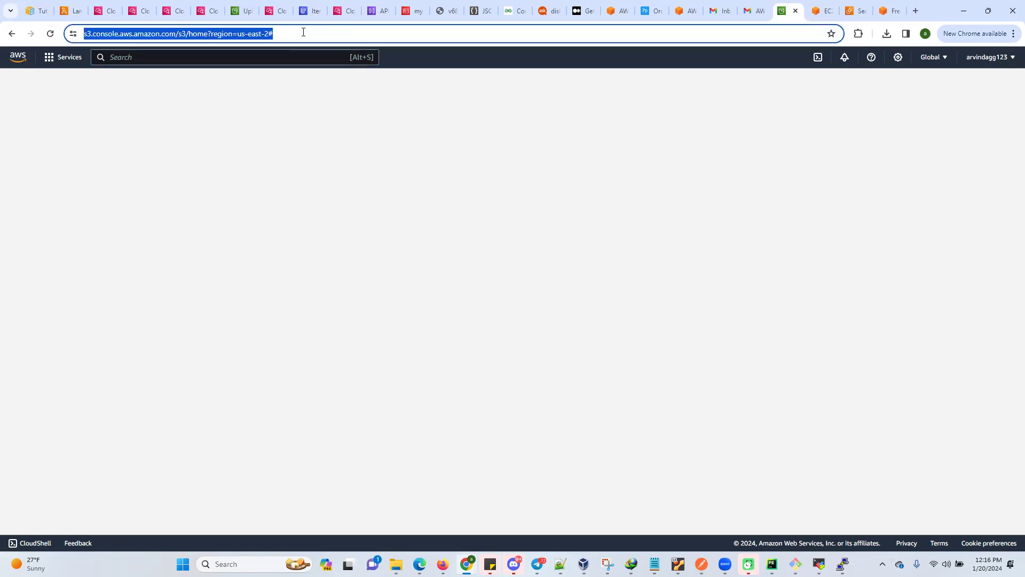
pyautogui.press('Return')
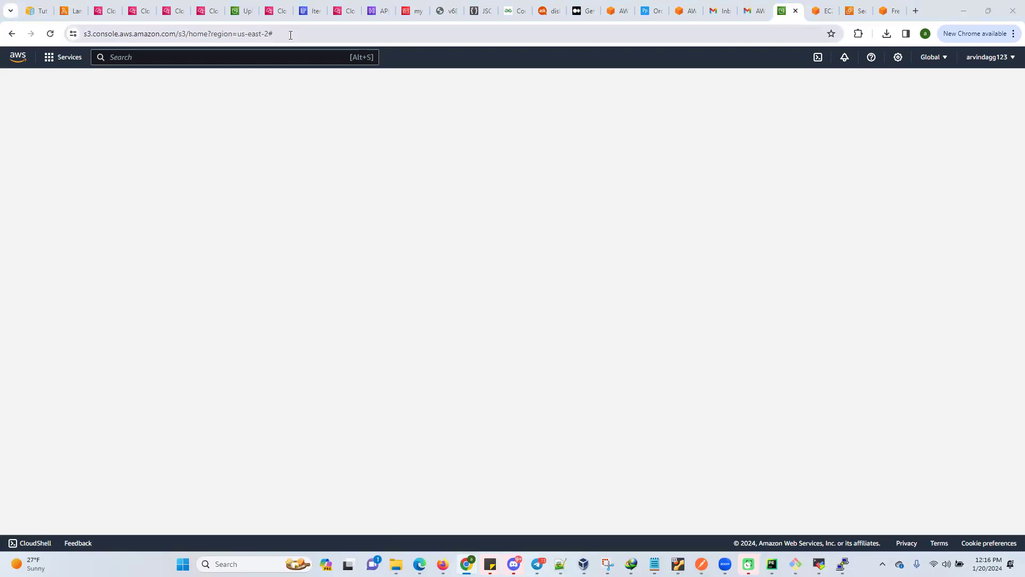
pyautogui.press('F5')
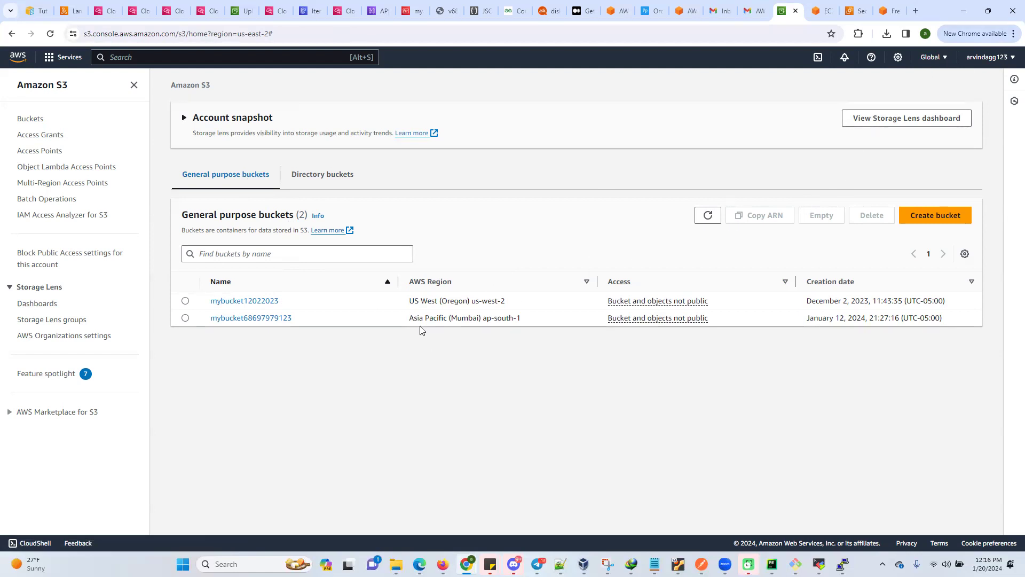
# Try creating a bucket named 'mybucket123' in US East (Ohio)
pyautogui.click(925, 216)
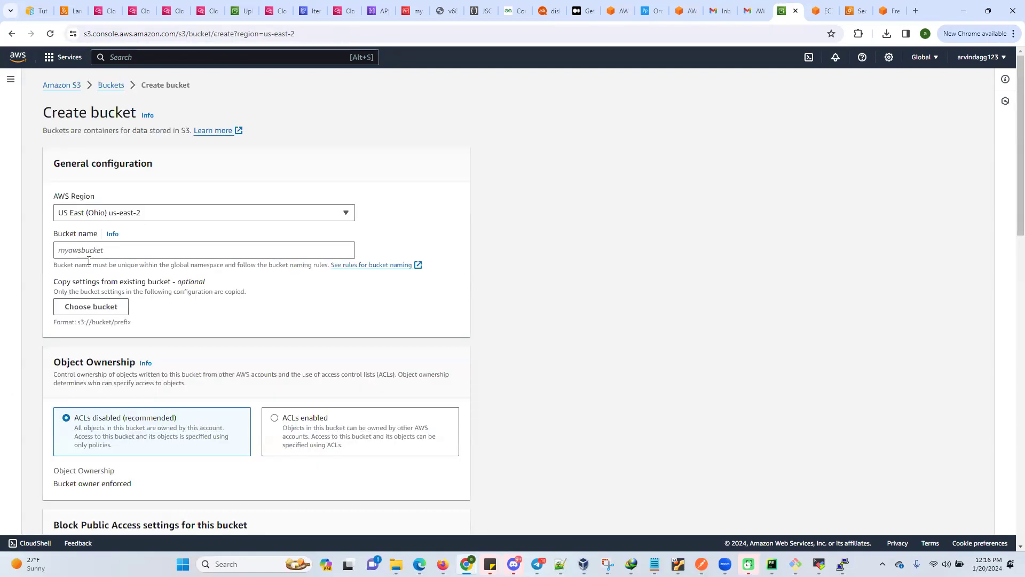
pyautogui.click(169, 216)
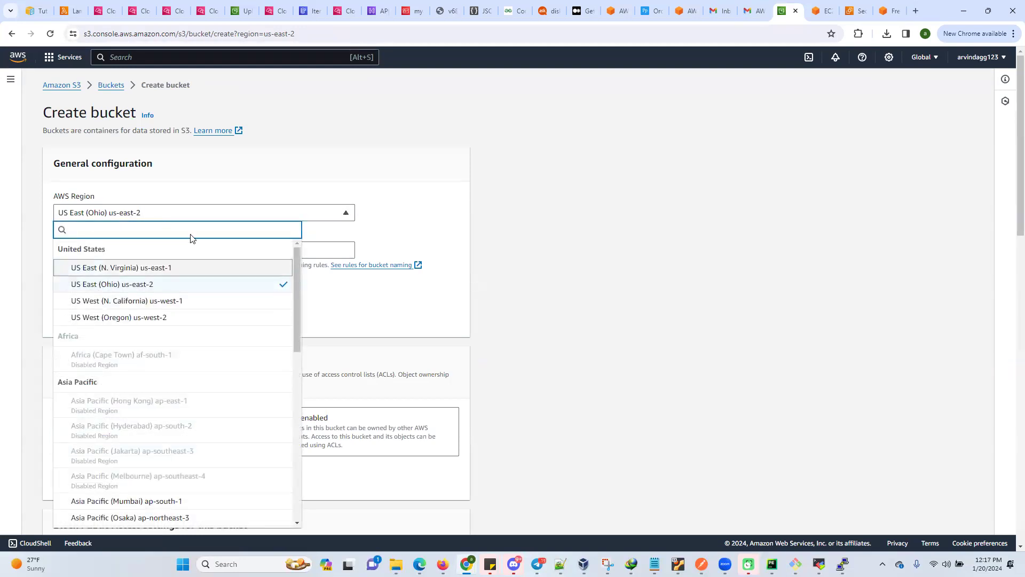
pyautogui.click(224, 186)
pyautogui.click(213, 251)
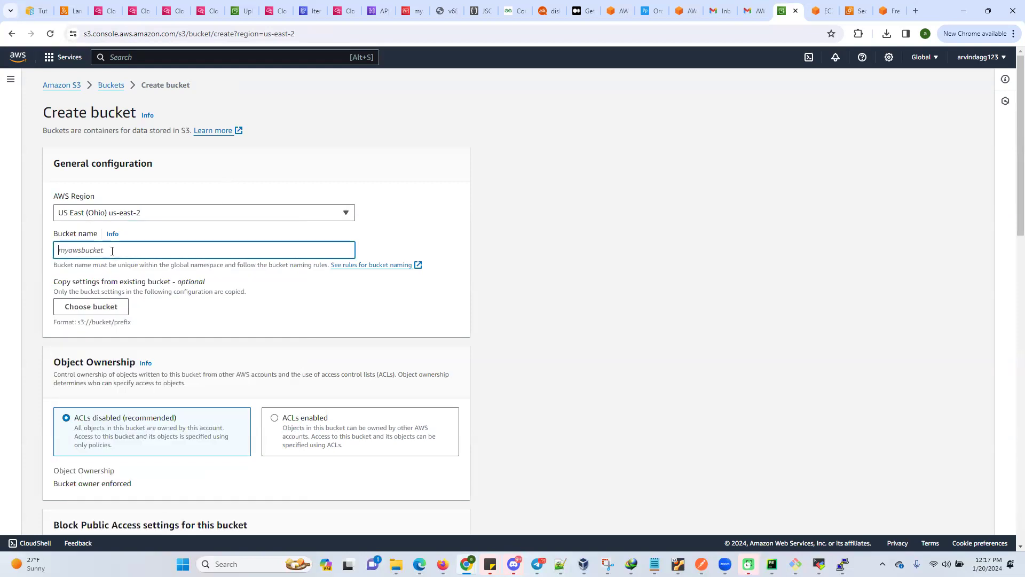
pyautogui.scroll(-2, 250, 254)
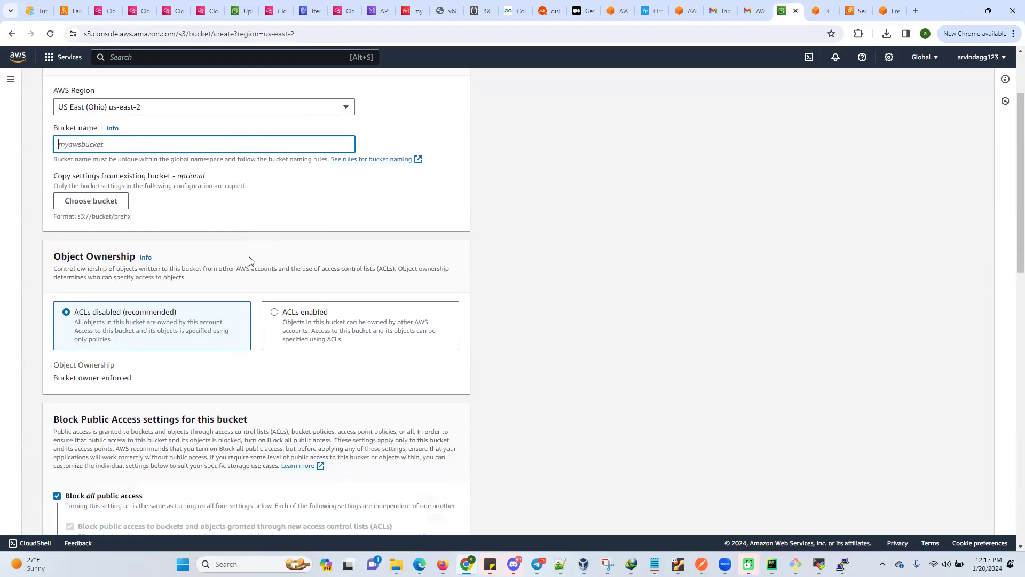
pyautogui.write('mybucke')
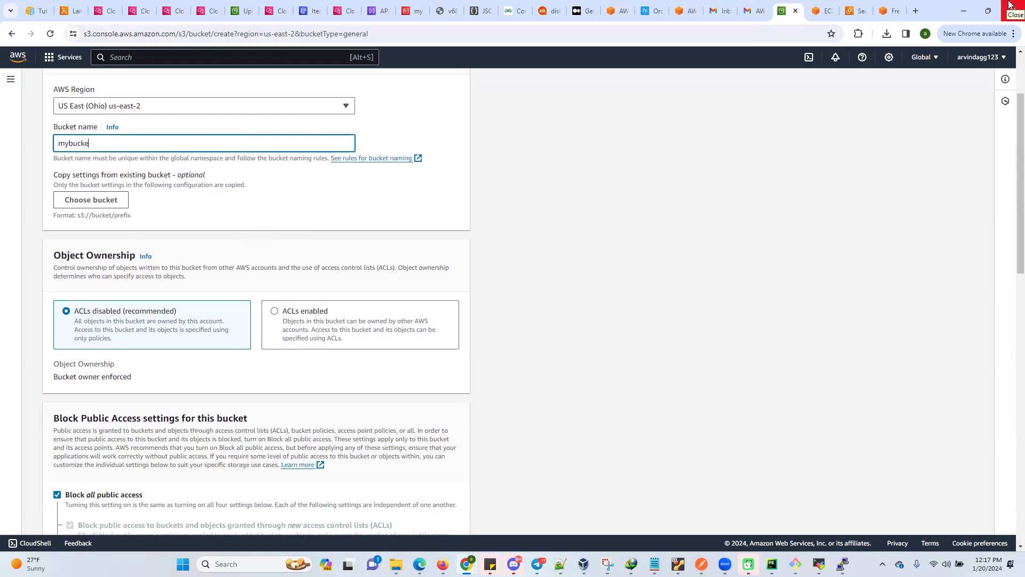
pyautogui.write('t123')
pyautogui.scroll(-5, 208, 256)
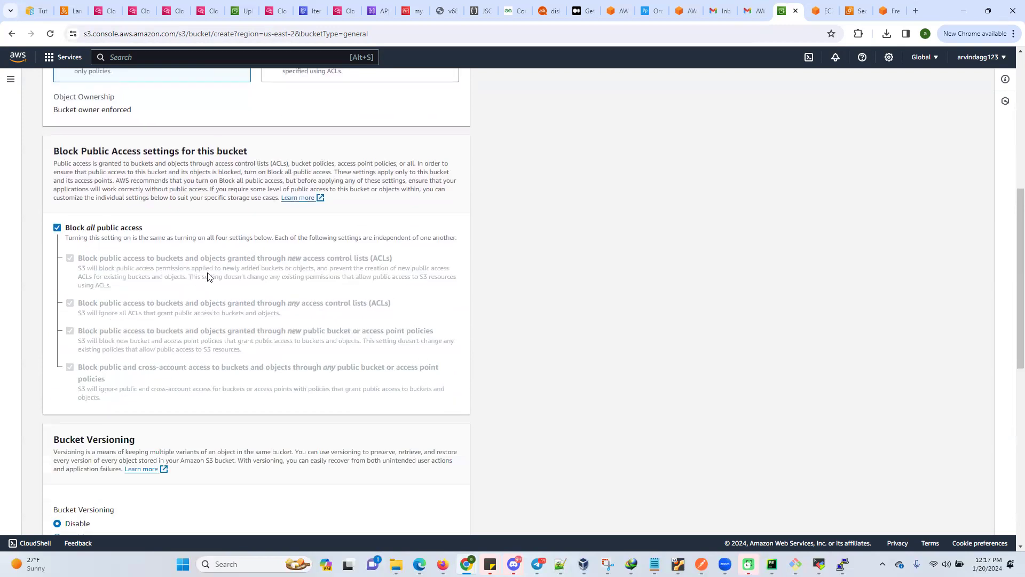
pyautogui.scroll(-9, 208, 276)
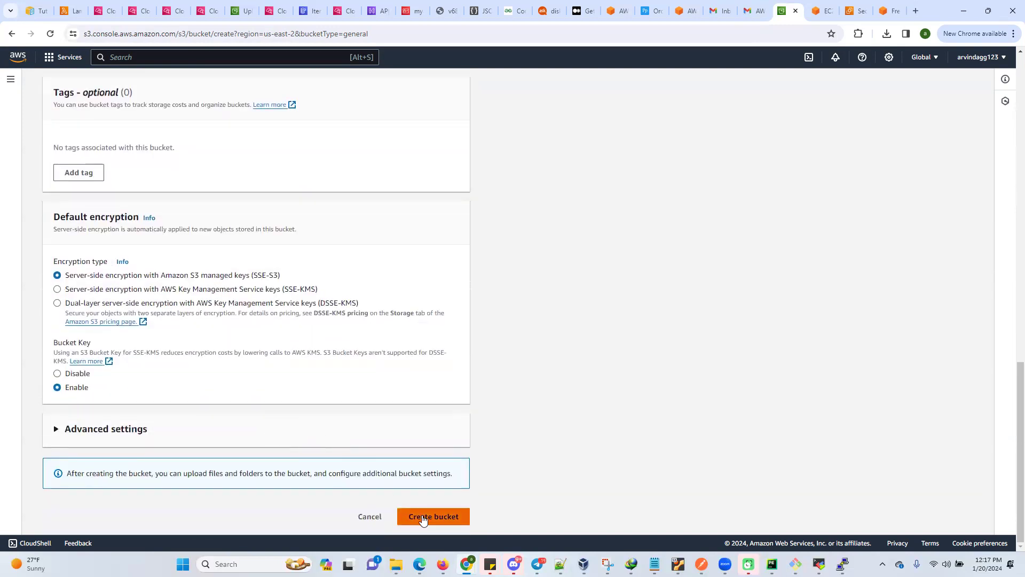
pyautogui.click(422, 516)
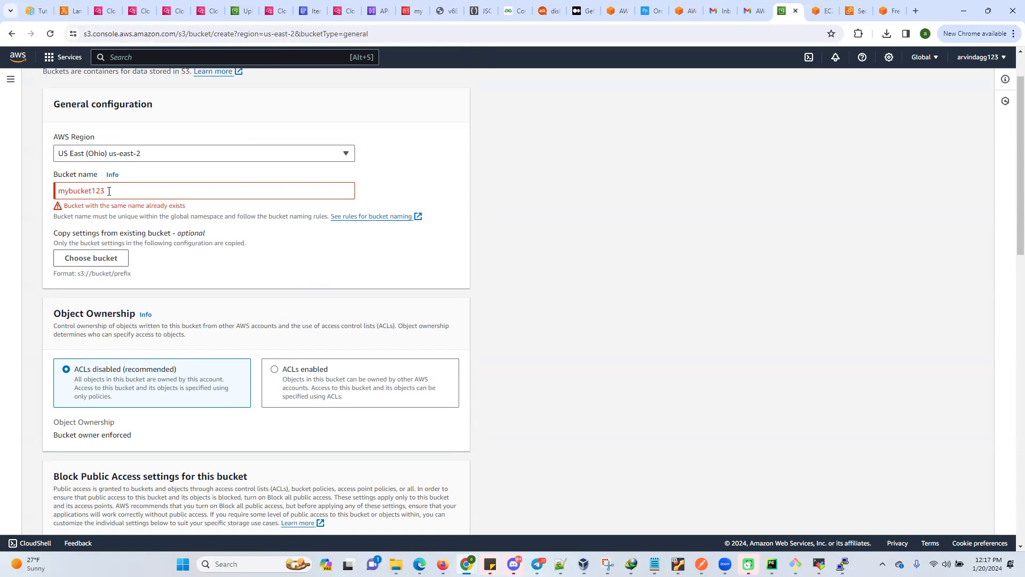
# Change the bucket name to the unique 'mybucket01202024'
pyautogui.click(102, 191)
pyautogui.click(122, 194)
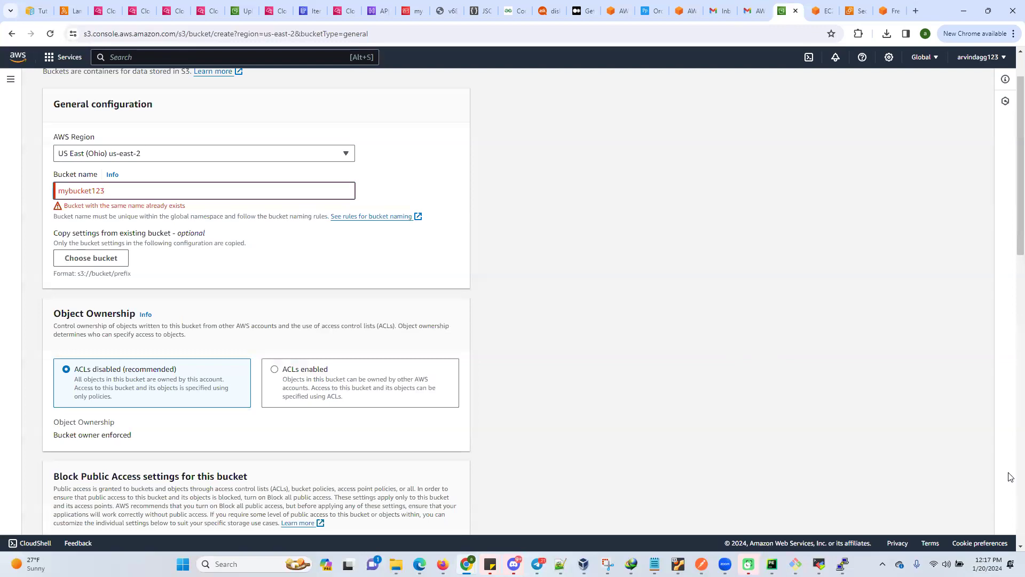
pyautogui.press('BackSpace')
pyautogui.press('BackSpace')
pyautogui.write('t01202024')
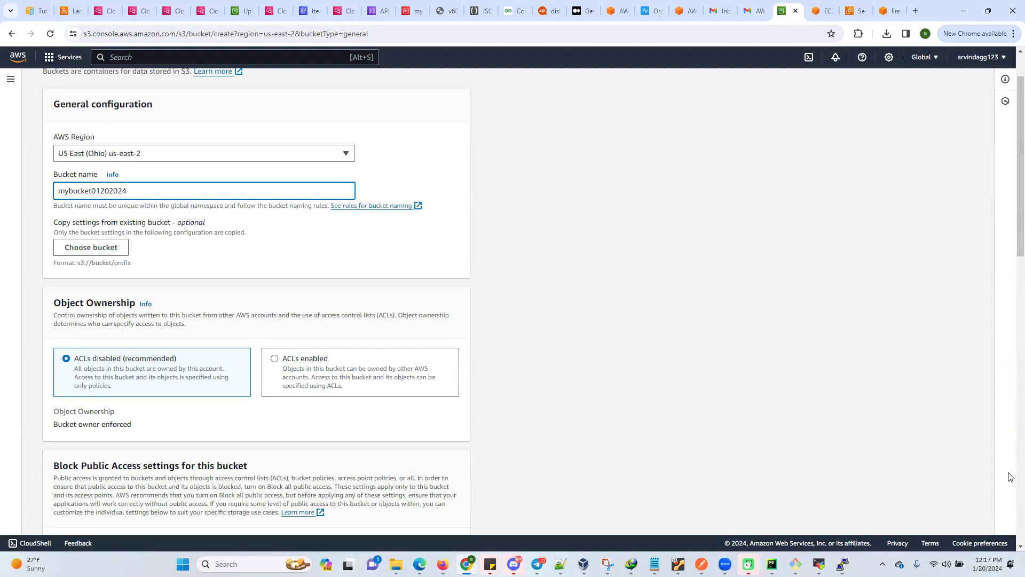
pyautogui.write('_1')
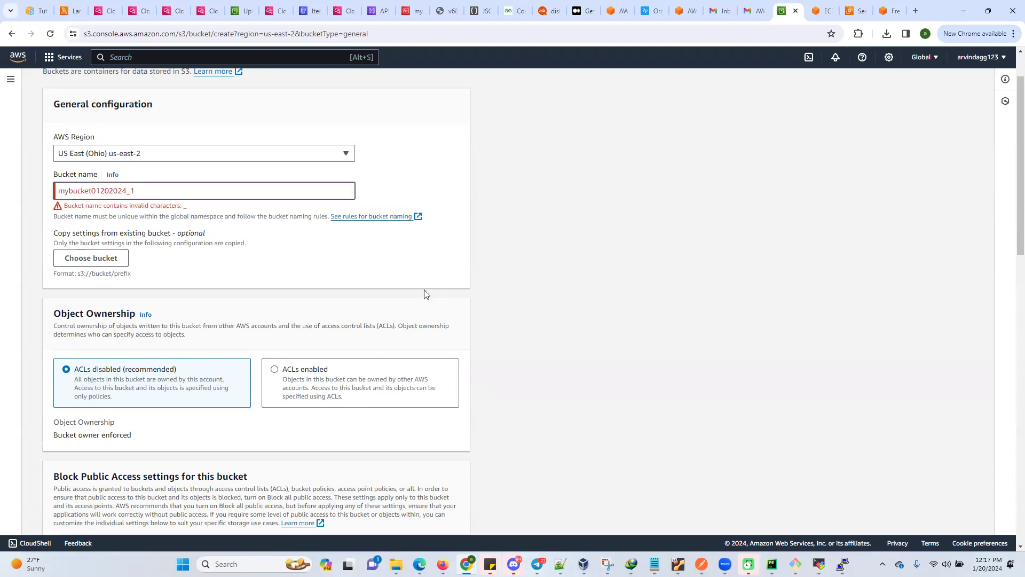
pyautogui.press('BackSpace')
pyautogui.write('1')
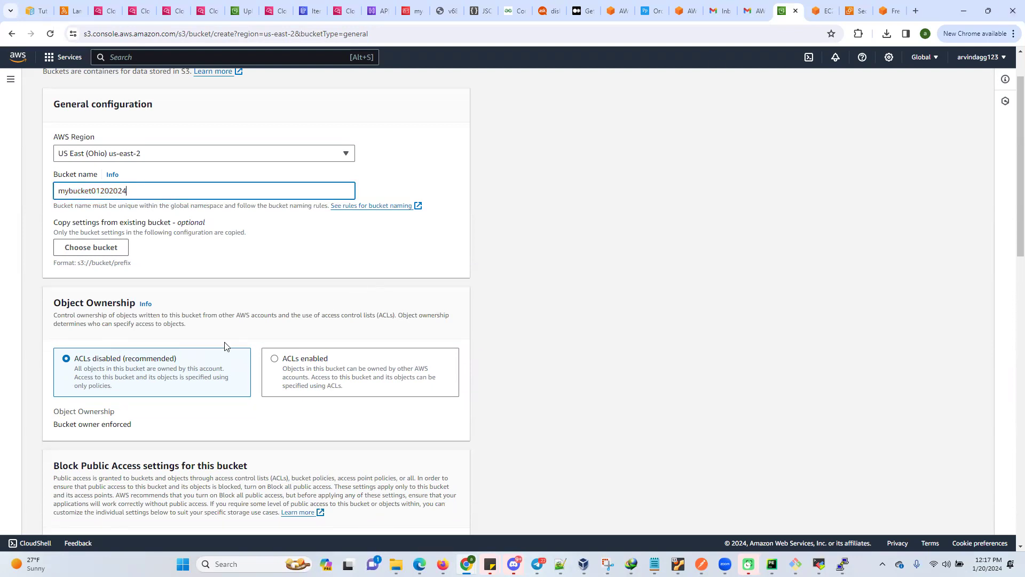
pyautogui.scroll(-3, 206, 338)
pyautogui.scroll(3, 199, 356)
# Set the region to Asia Pacific (Mumbai) ap-south-1 and create the bucket
pyautogui.click(166, 155)
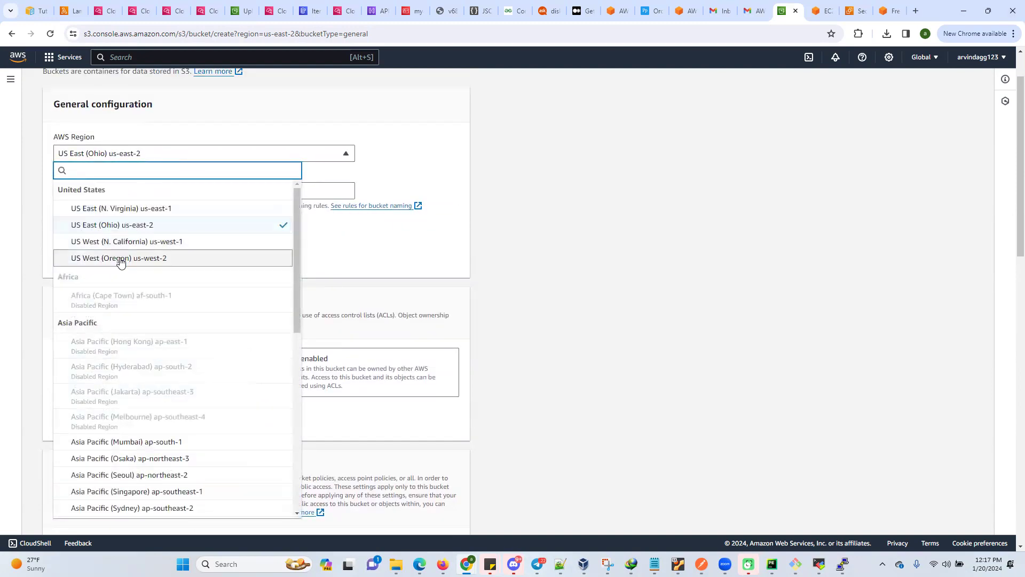
pyautogui.click(130, 443)
pyautogui.scroll(-15, 197, 308)
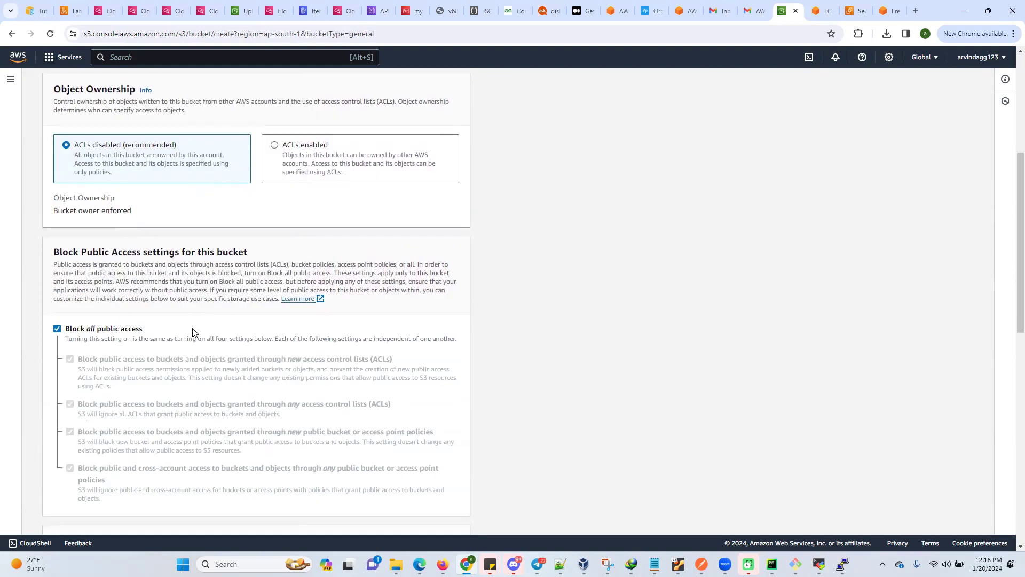
pyautogui.click(427, 516)
pyautogui.scroll(10, 291, 311)
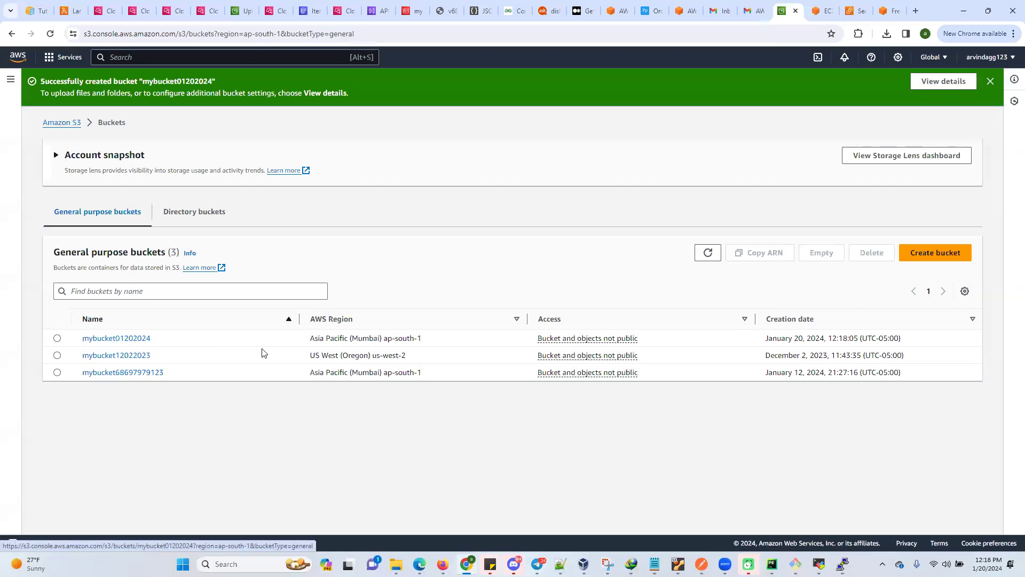
# Inside bucket mybucket01202024, create a new folder named myfolder1
pyautogui.click(144, 341)
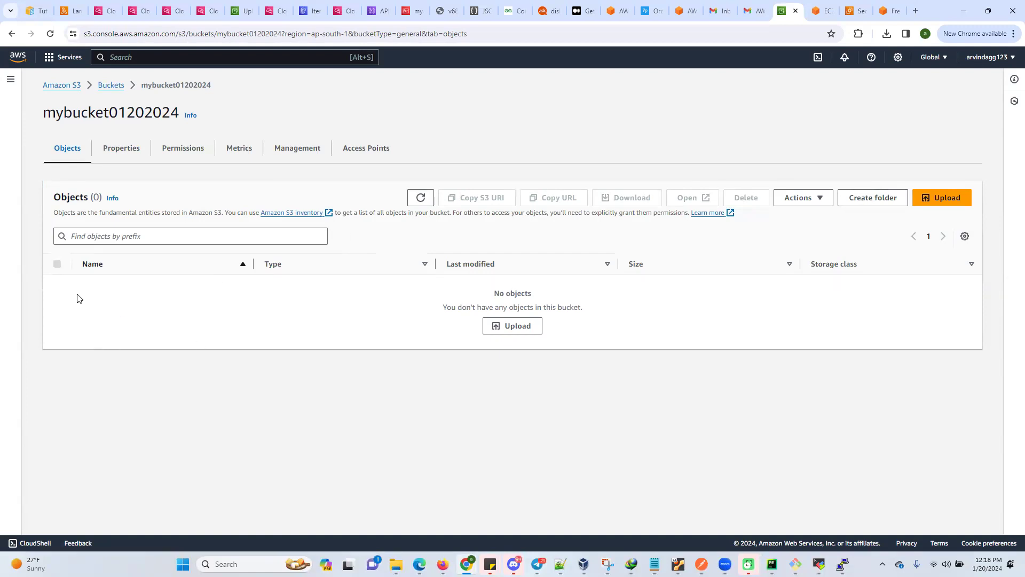
pyautogui.click(870, 199)
pyautogui.write('my')
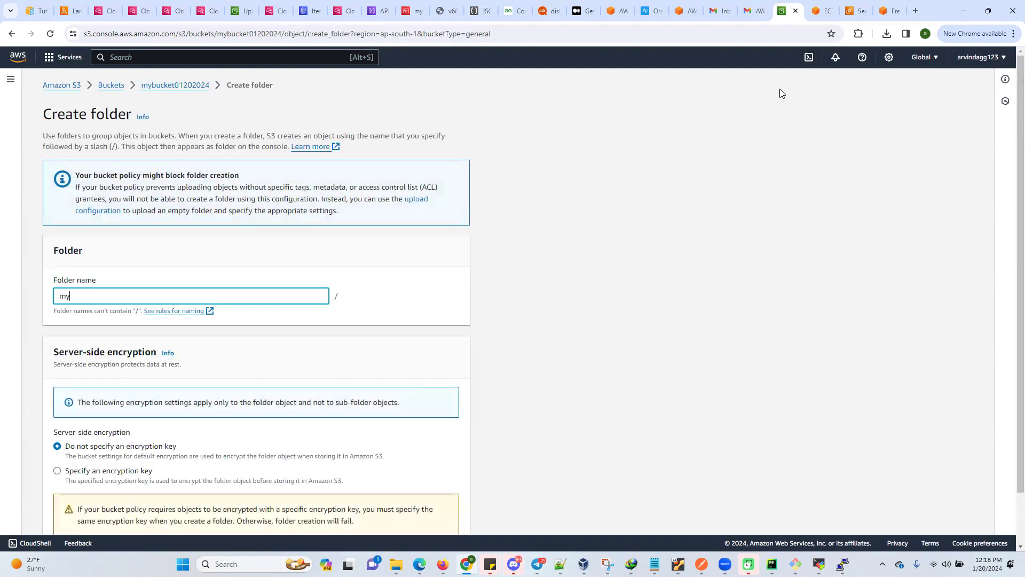
pyautogui.write('folder1')
pyautogui.scroll(-2, 533, 331)
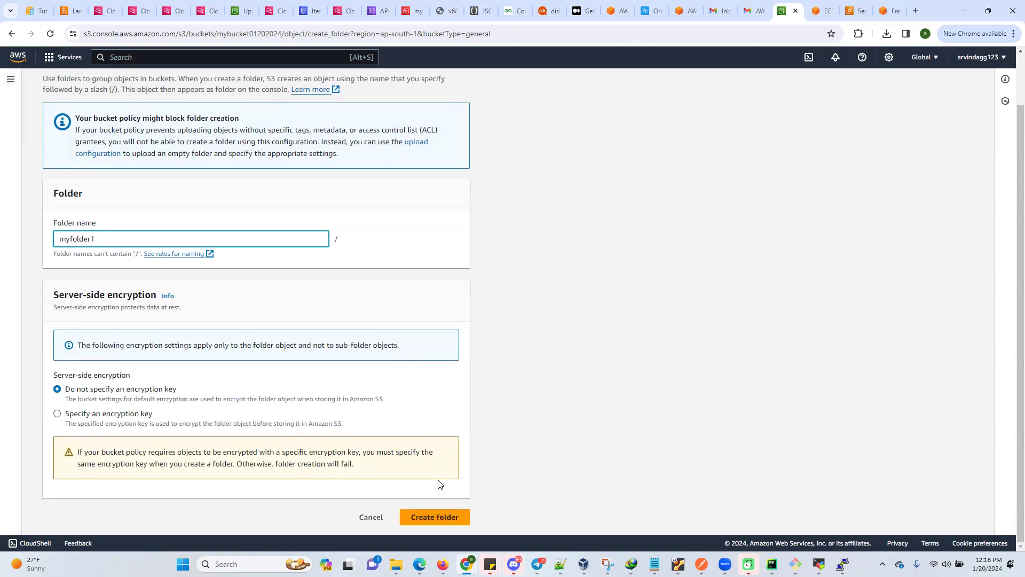
pyautogui.click(434, 516)
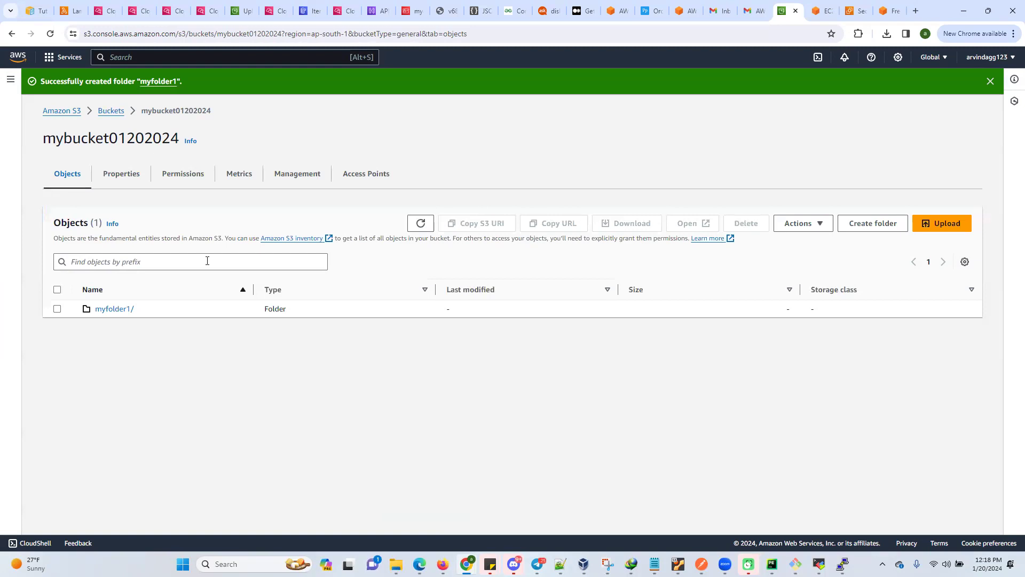
pyautogui.click(941, 223)
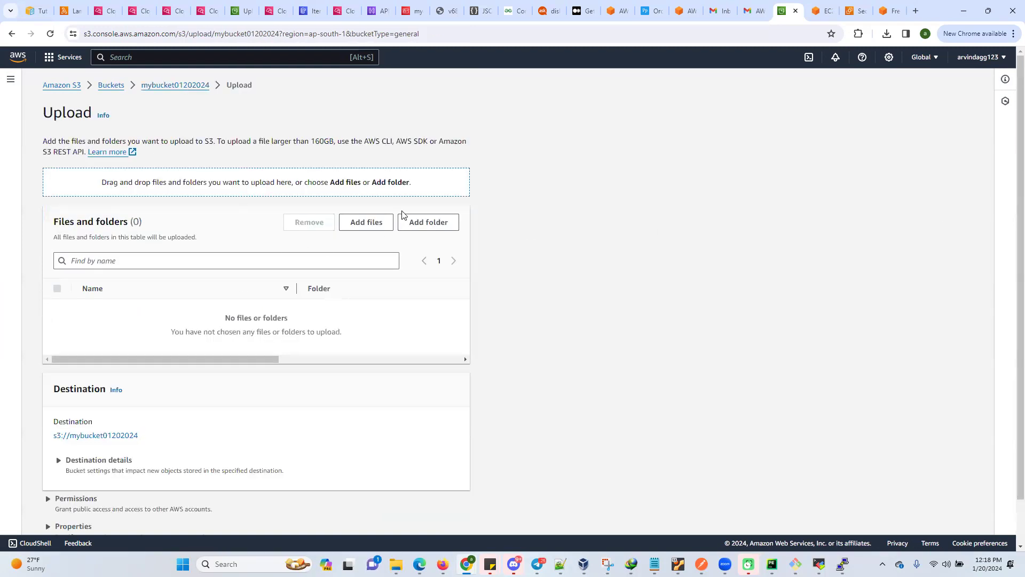
# Upload Interview_Preparation_Points.txt from Downloads to the bucket's top level and close the upload status
pyautogui.click(376, 226)
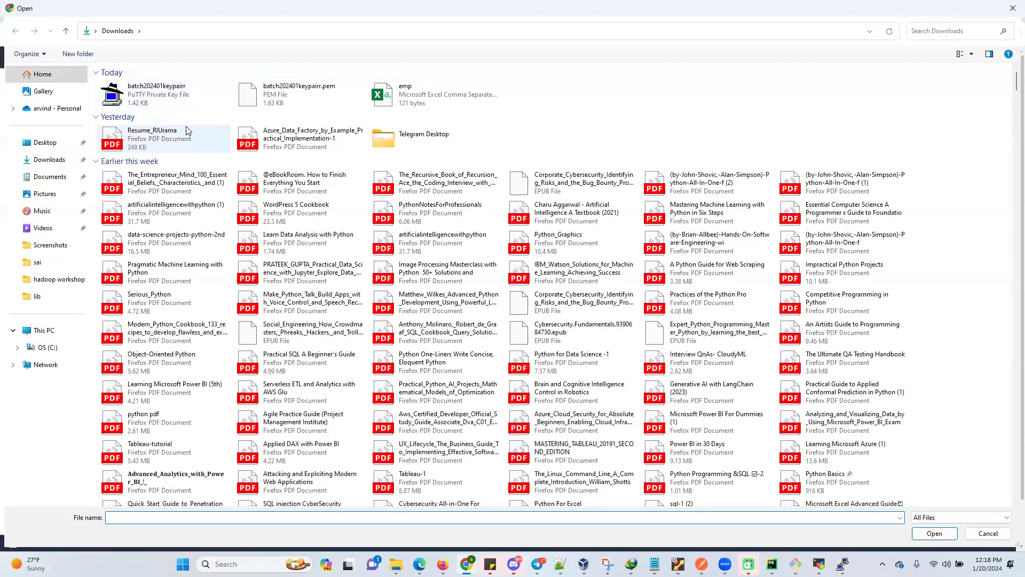
pyautogui.scroll(-2, 179, 372)
pyautogui.scroll(-3, 178, 372)
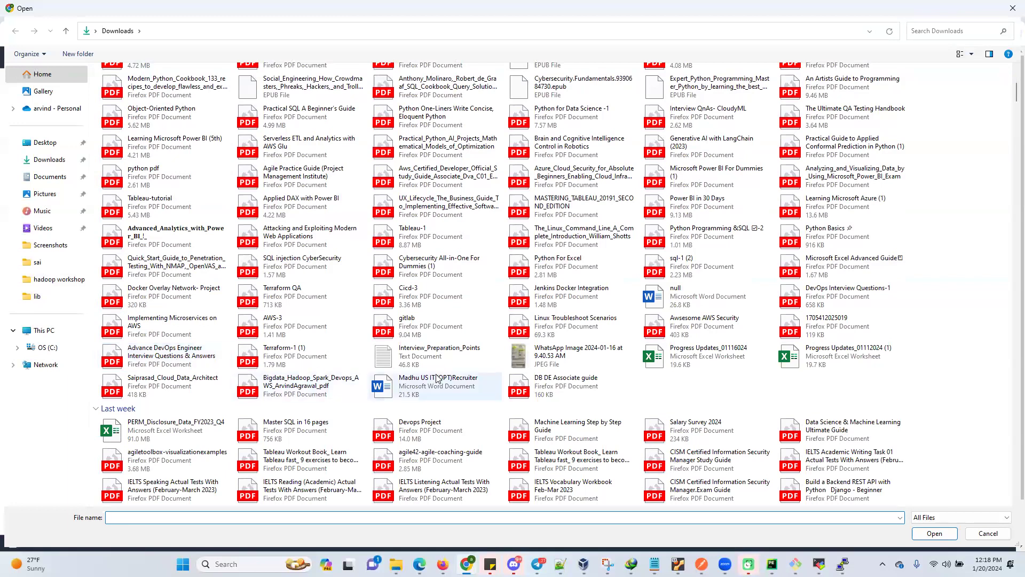
pyautogui.doubleClick(404, 363)
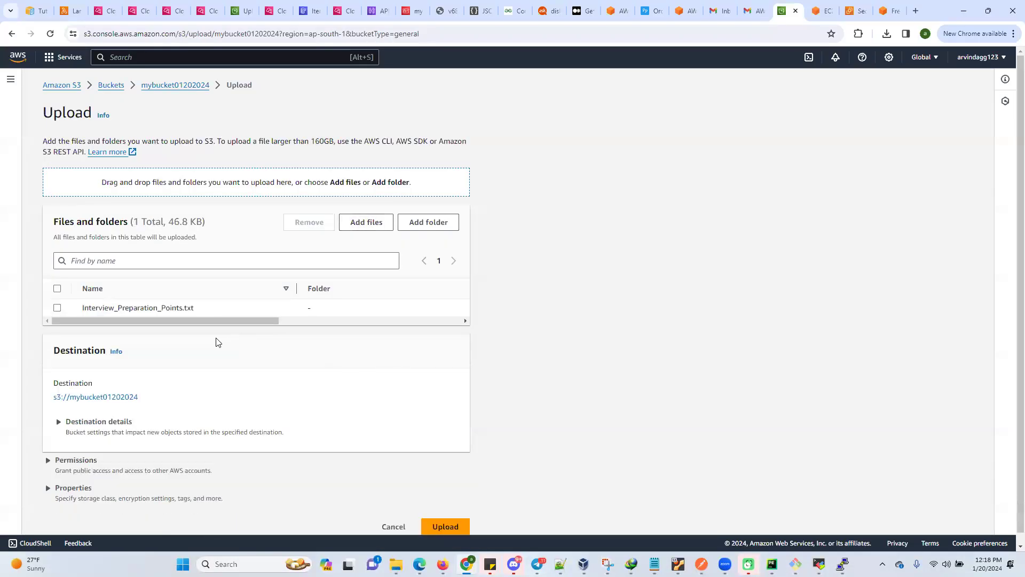
pyautogui.click(446, 514)
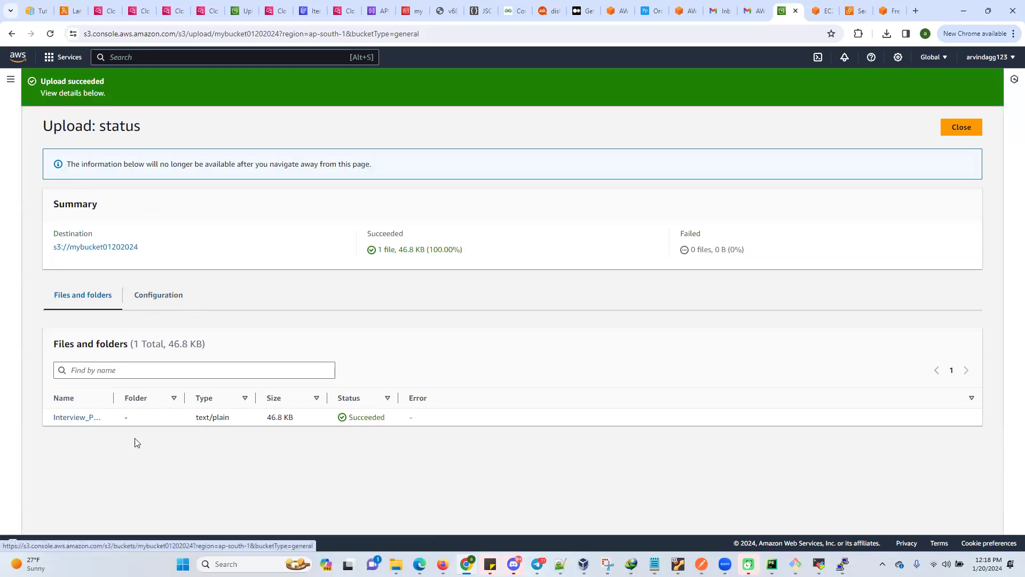
pyautogui.click(97, 247)
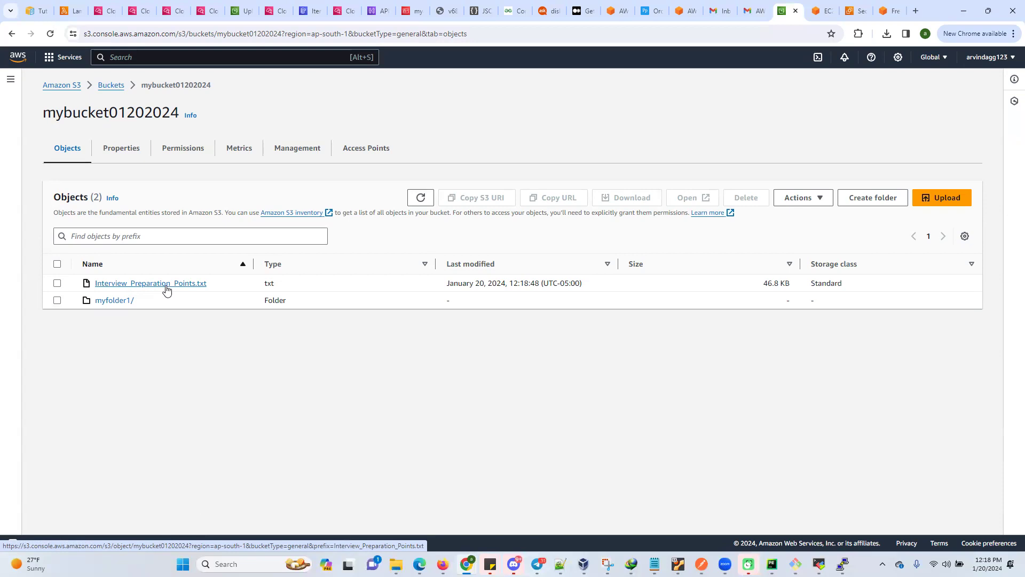
# Upload a copy of Interview_Preparation_Points.txt into myfolder1, then return to the mybucket01202024 root
pyautogui.click(111, 301)
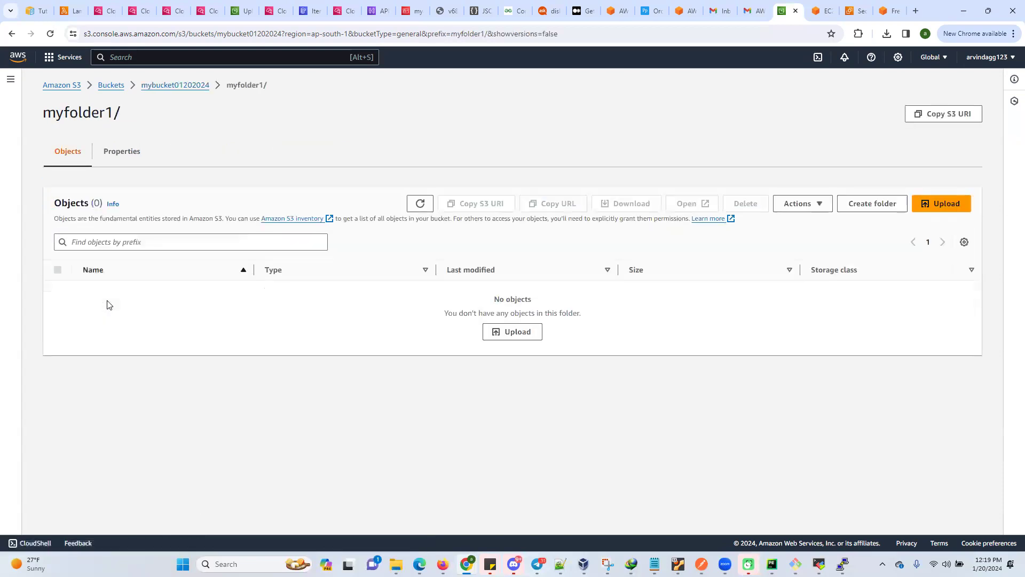
pyautogui.click(939, 203)
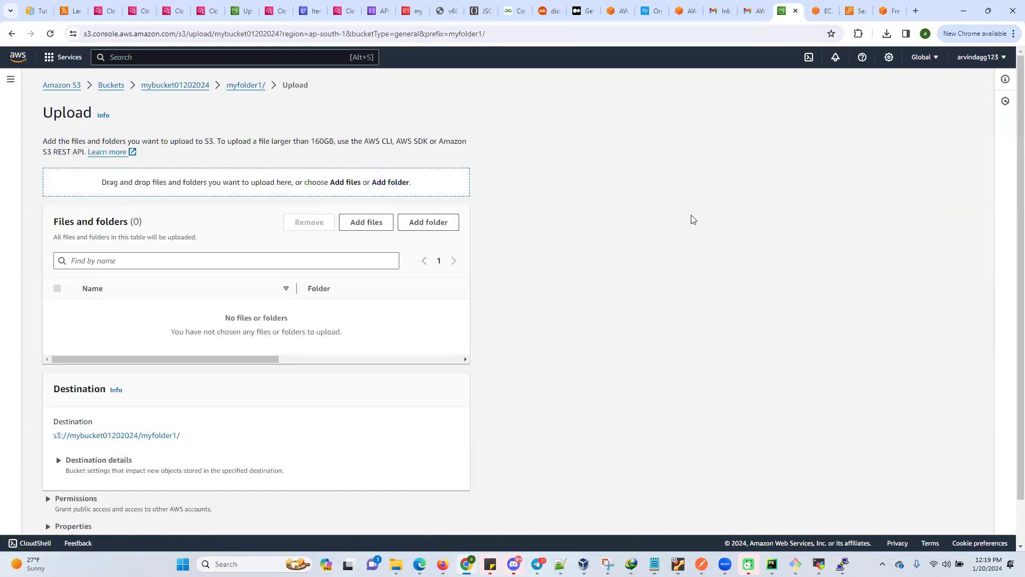
pyautogui.click(365, 223)
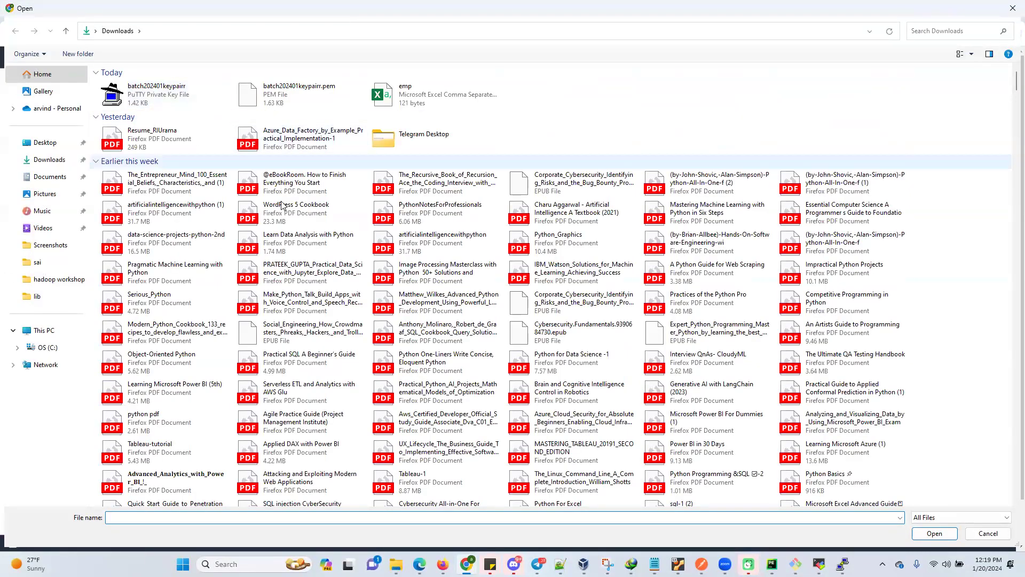
pyautogui.scroll(-2, 328, 397)
pyautogui.scroll(-3, 328, 397)
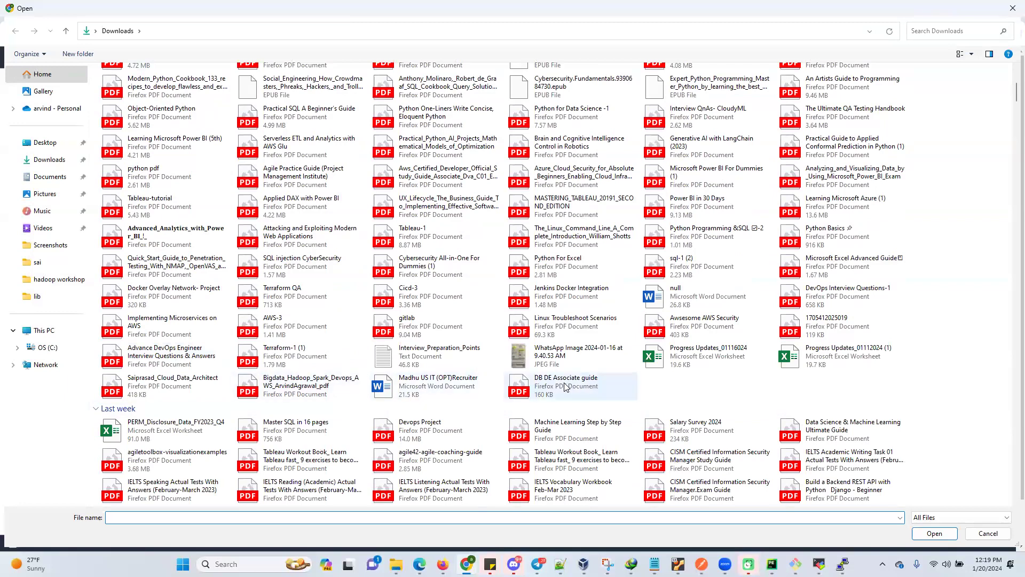
pyautogui.scroll(-2, 313, 413)
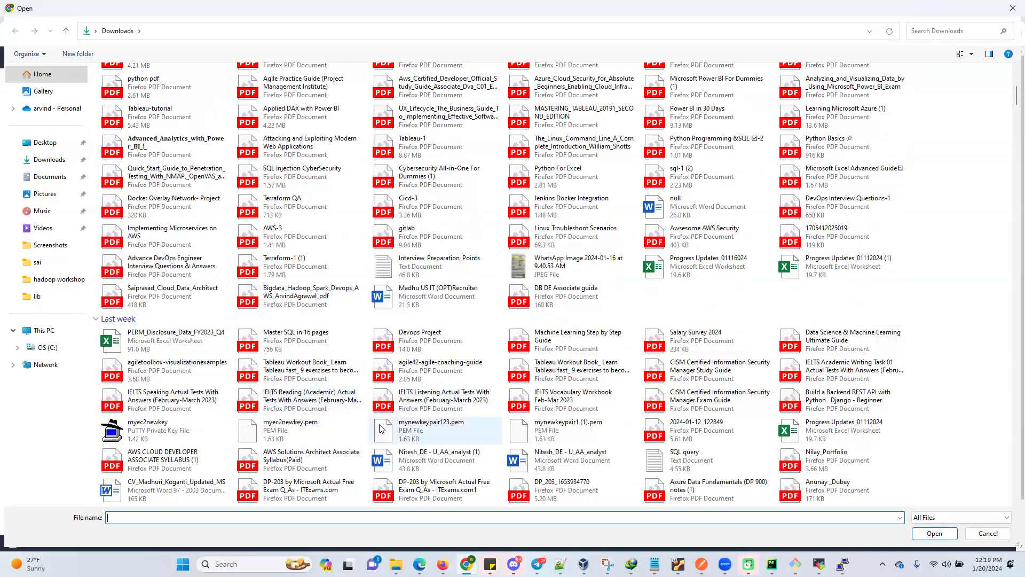
pyautogui.doubleClick(393, 268)
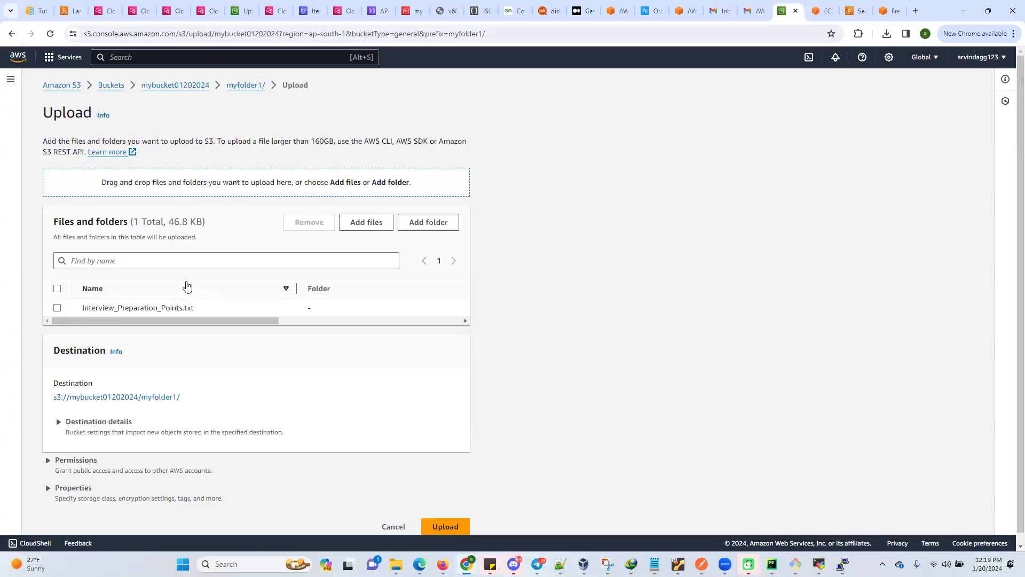
pyautogui.click(434, 526)
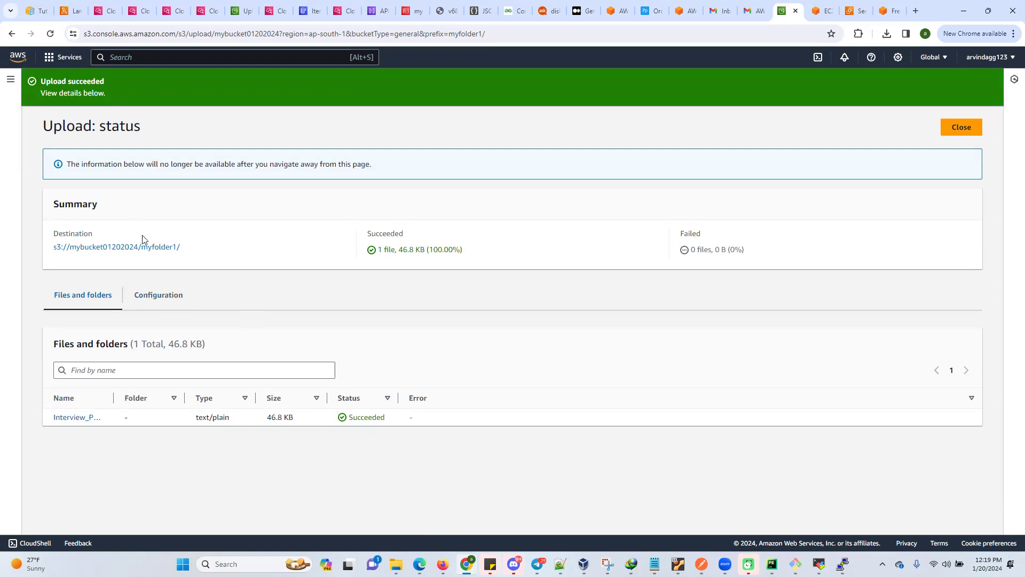
pyautogui.click(955, 127)
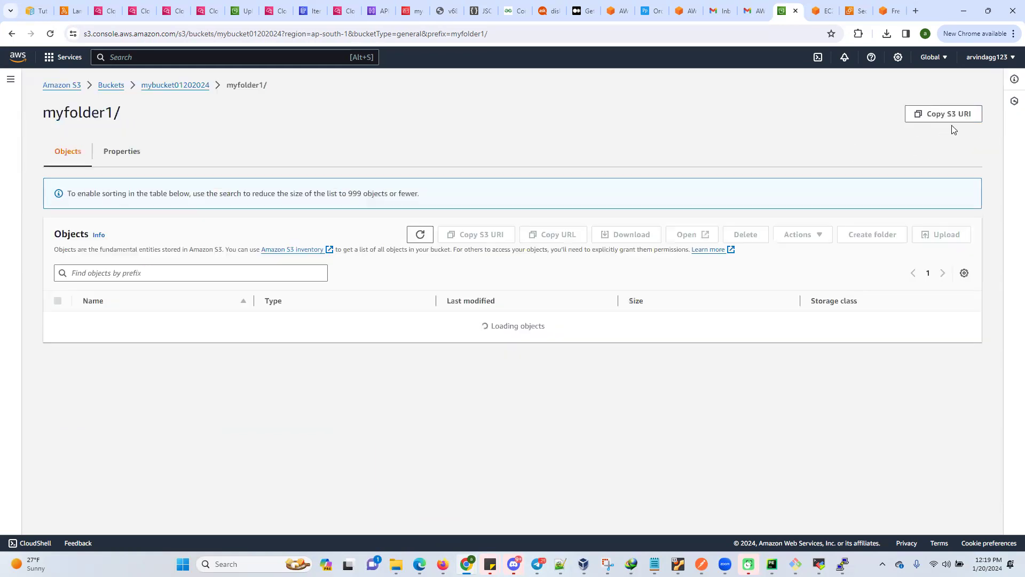
pyautogui.click(176, 87)
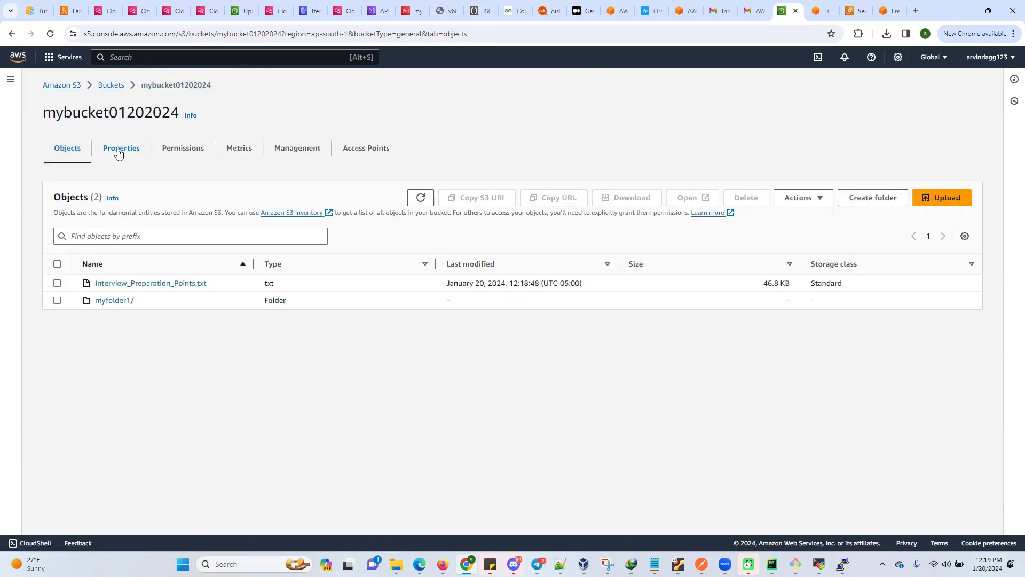
# Enable Bucket Versioning on mybucket01202024 from its Properties and save the change
pyautogui.click(120, 153)
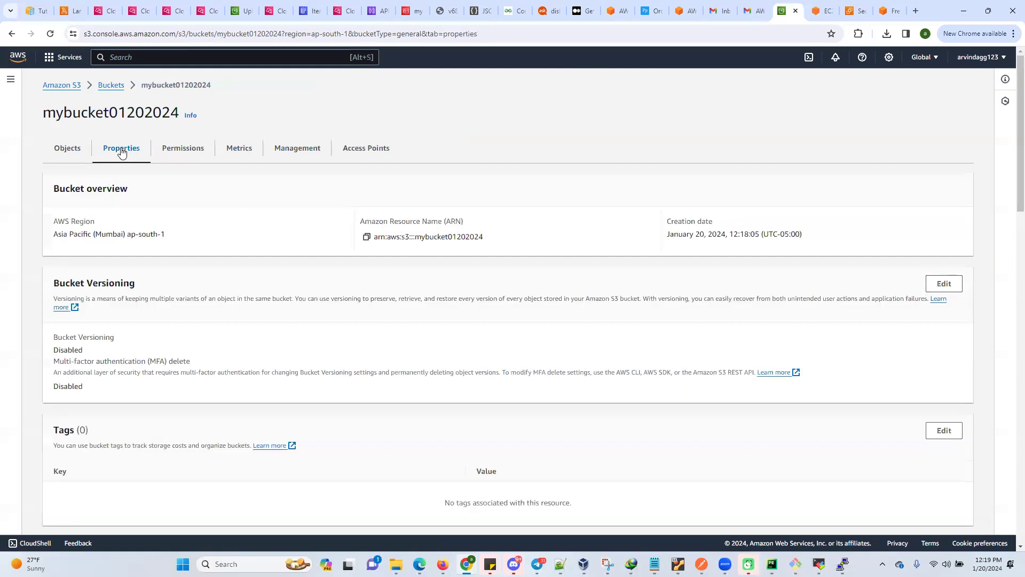
pyautogui.scroll(-2, 101, 299)
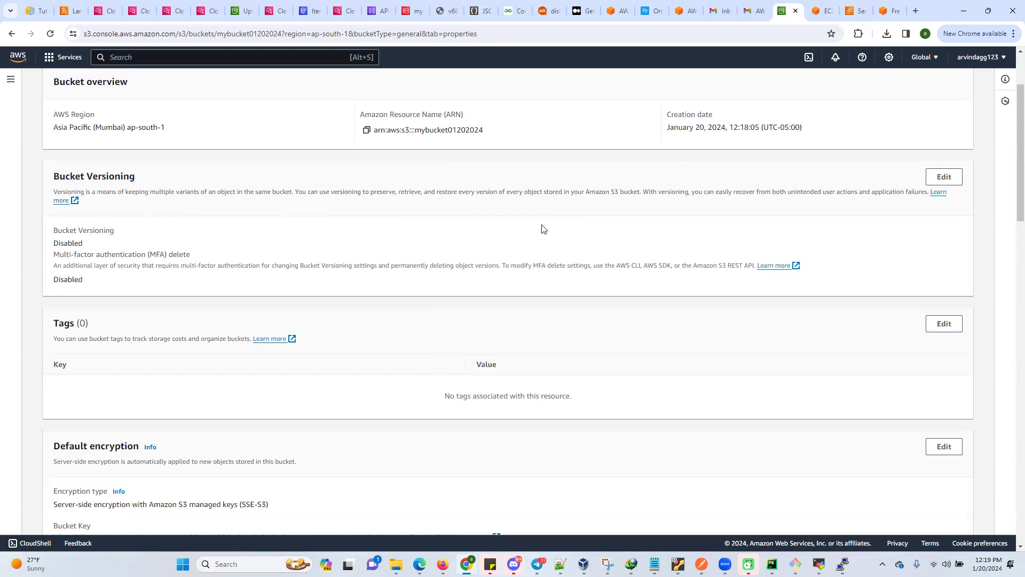
pyautogui.click(933, 181)
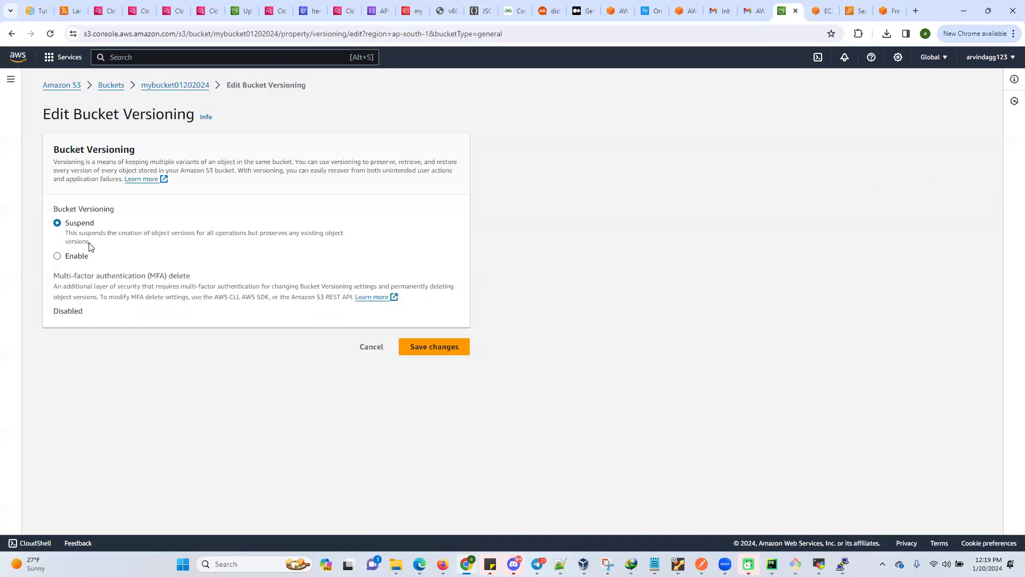
pyautogui.click(65, 256)
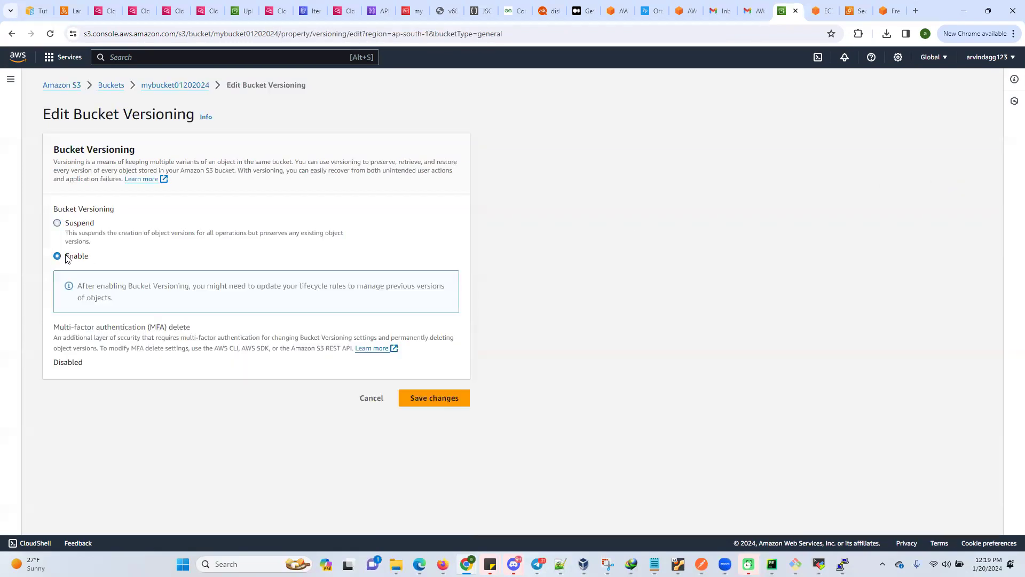
pyautogui.click(426, 398)
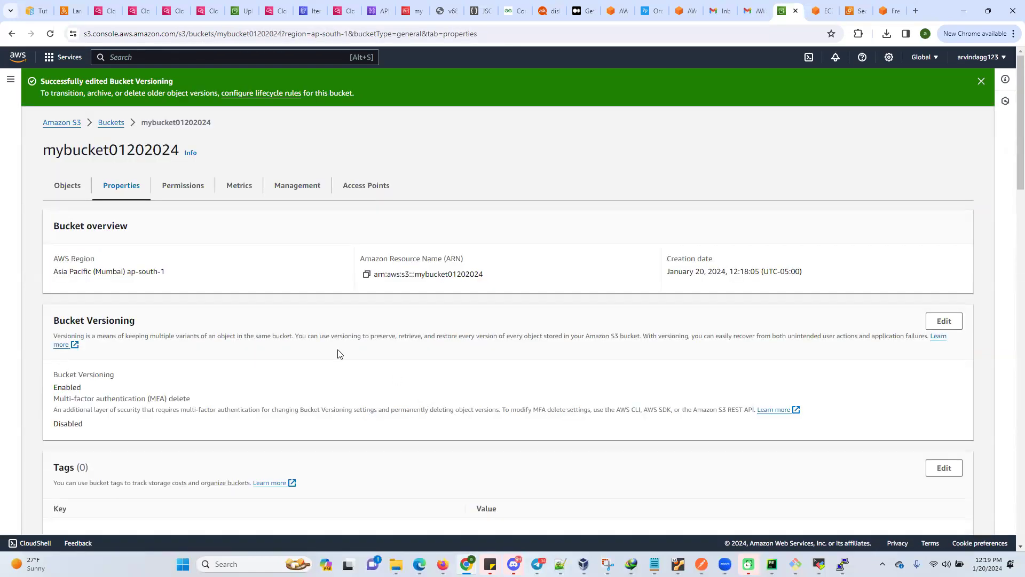
# Open the bucket's Default encryption settings for editing
pyautogui.scroll(-7, 319, 373)
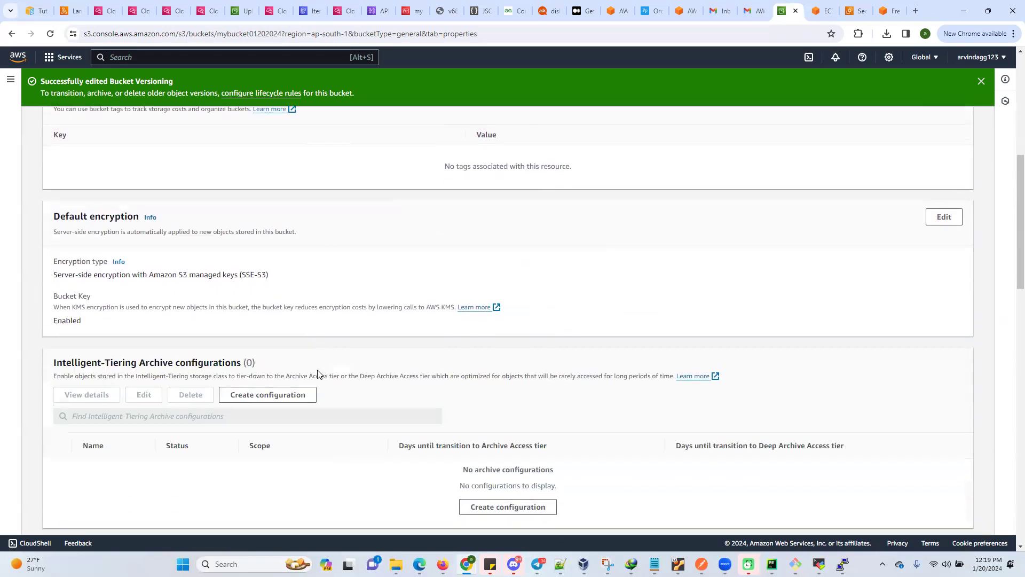
pyautogui.scroll(4, 315, 363)
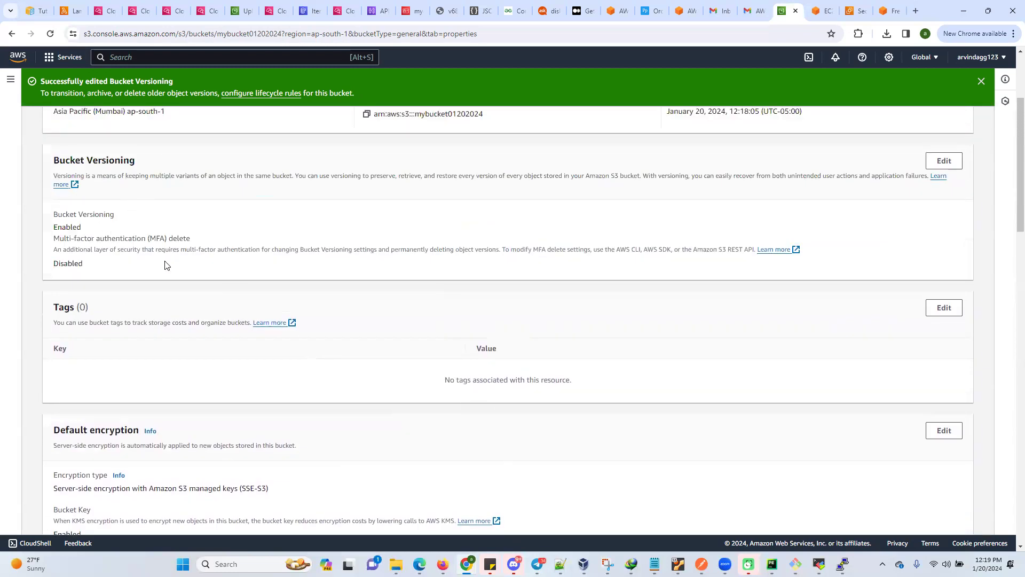
pyautogui.scroll(-3, 165, 282)
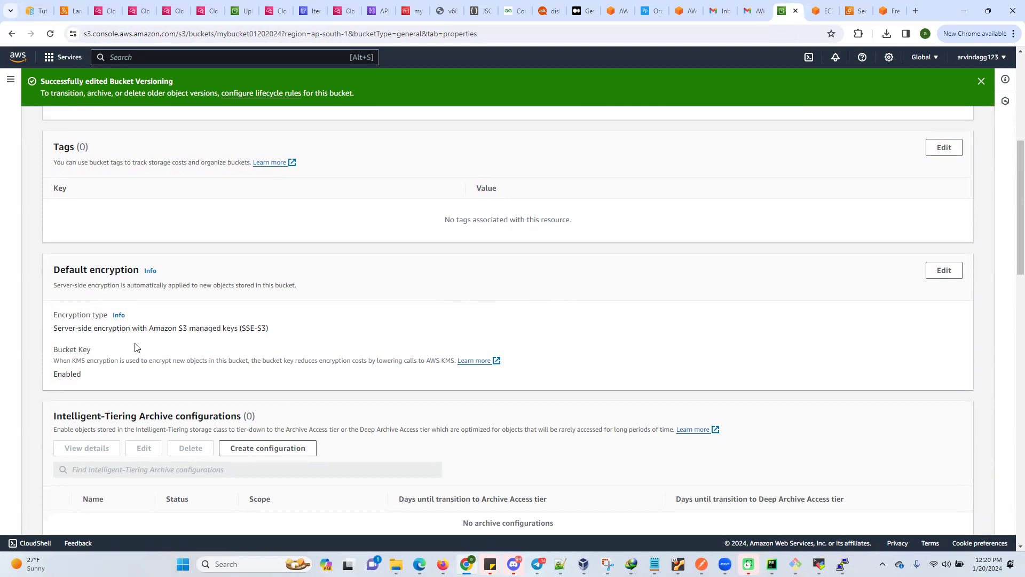
pyautogui.click(945, 273)
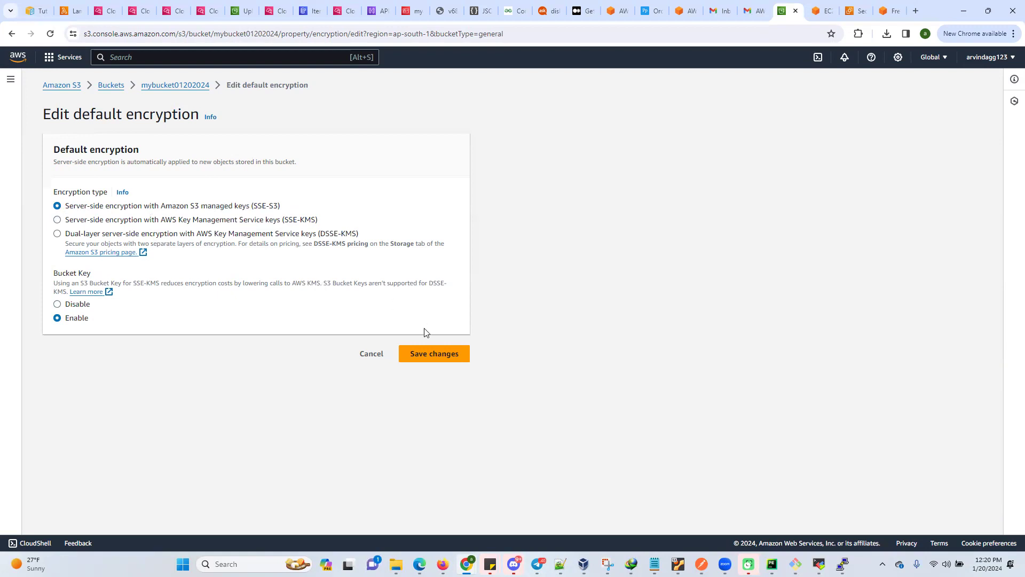
# Save the SSE-S3 default encryption, then review the bucket's Properties and Permissions
pyautogui.click(418, 355)
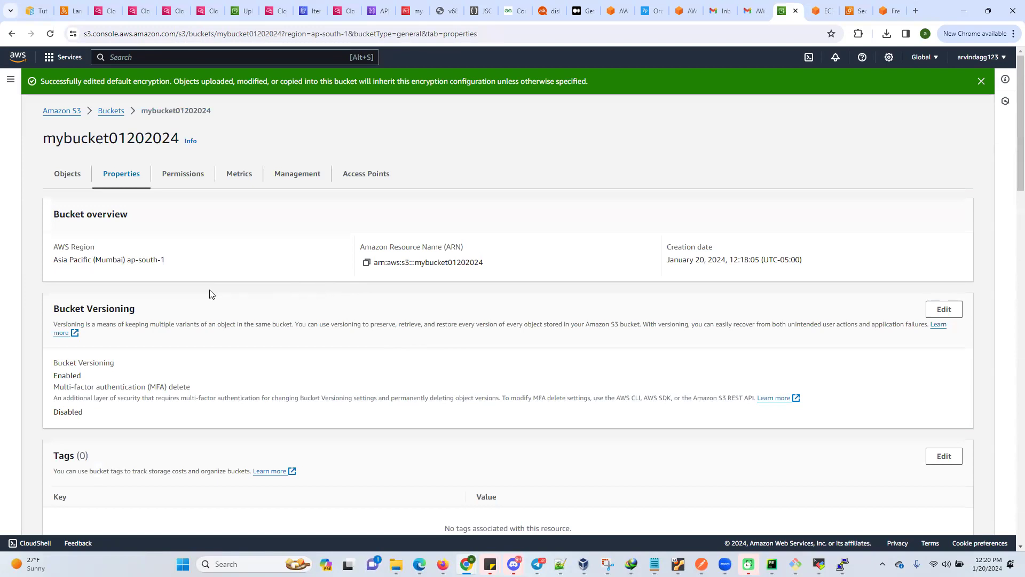
pyautogui.scroll(-1, 176, 337)
pyautogui.scroll(-3, 176, 336)
pyautogui.scroll(3, 192, 337)
pyautogui.click(183, 175)
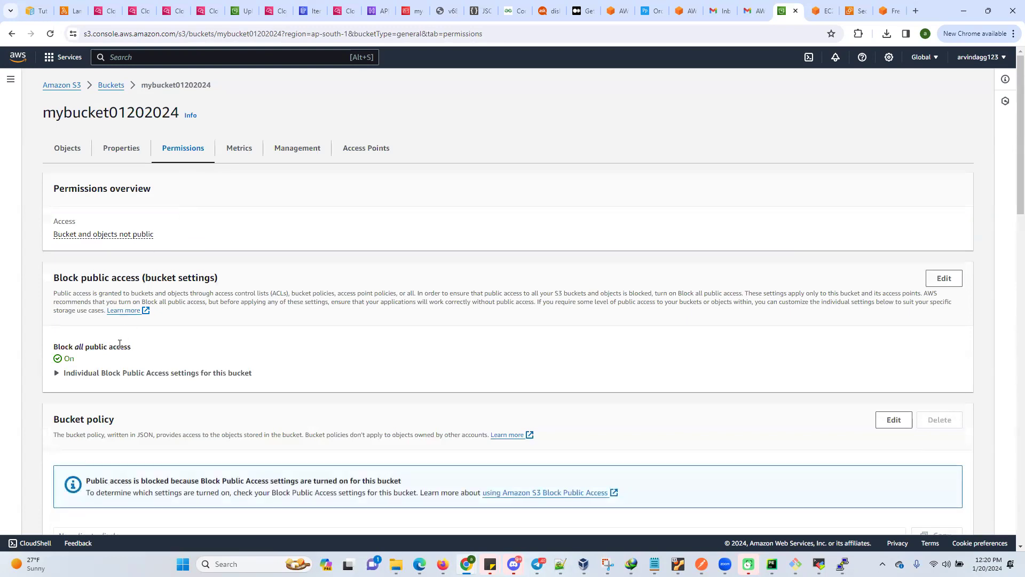
pyautogui.scroll(-2, 123, 342)
pyautogui.scroll(2, 128, 342)
# Select Interview_Preparation_Points.txt in the Objects list and copy its object URL
pyautogui.click(69, 150)
pyautogui.click(58, 283)
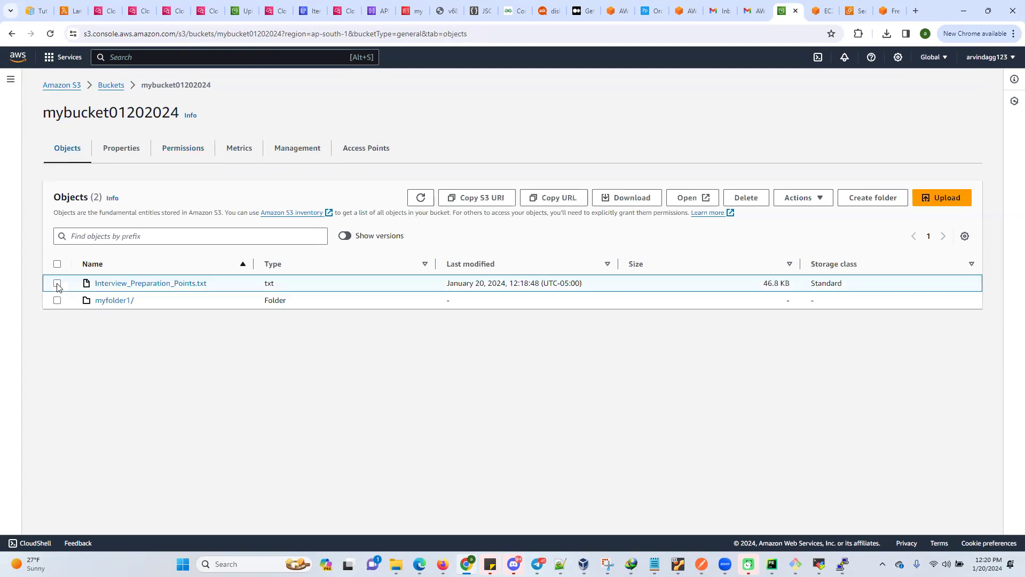
pyautogui.click(557, 202)
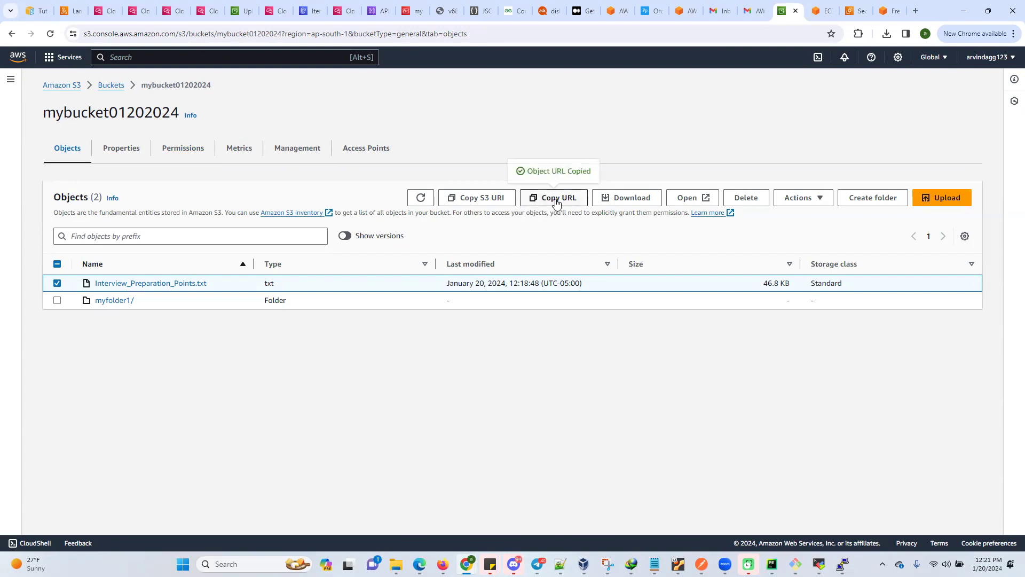
pyautogui.click(442, 564)
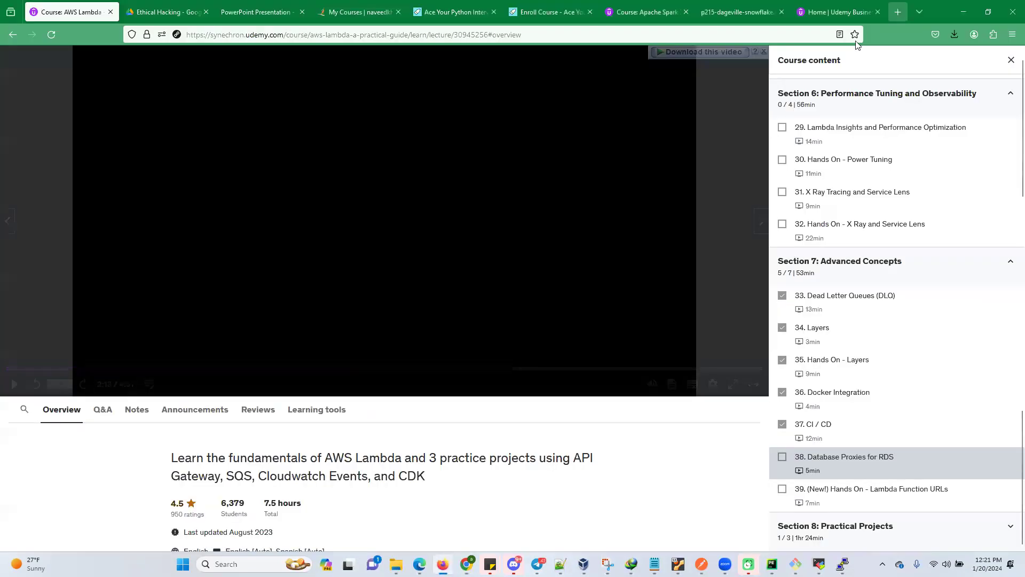
# Load the copied object URL in a new Firefox tab, get AccessDenied, then minimize Firefox
pyautogui.hotkey('ctrl', 't')
pyautogui.write('https://mybucket01202024.s3.ap-south-1.amazonaws.com/Interview_Preparation_Points.txt')
pyautogui.press('Return')
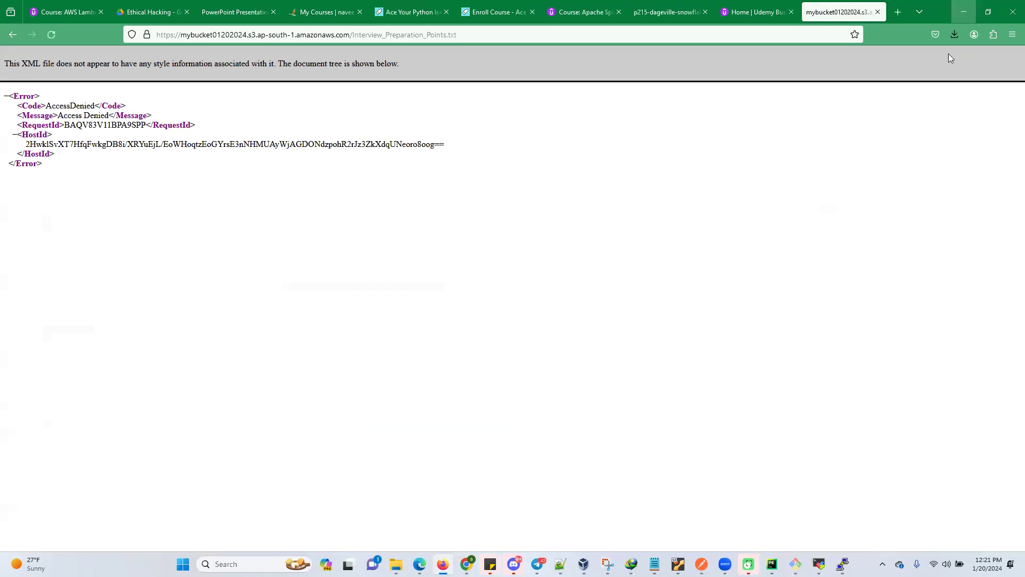
pyautogui.click(963, 12)
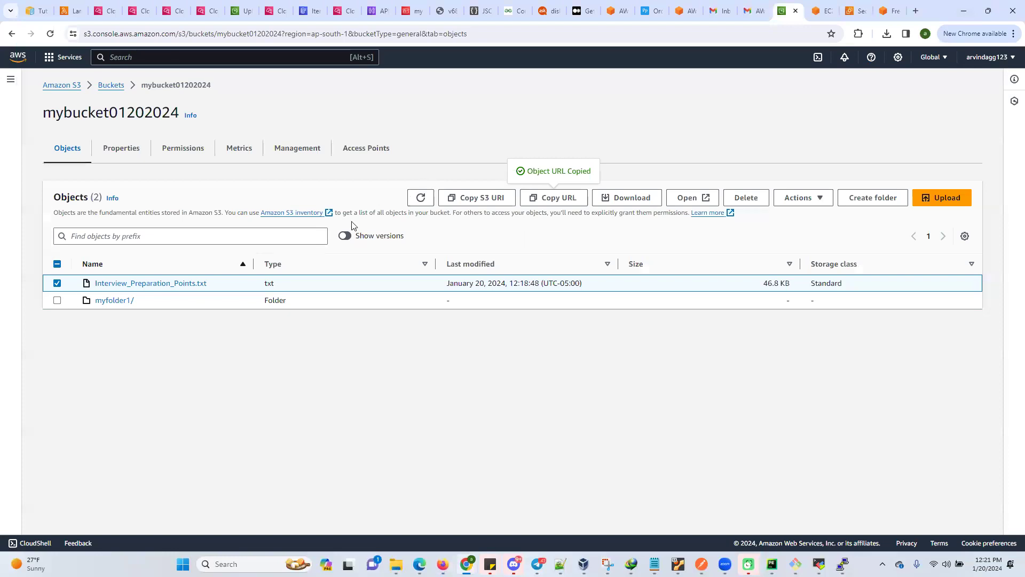
# Confirm in the bucket's Permissions that all individual public access settings are blocked
pyautogui.click(182, 148)
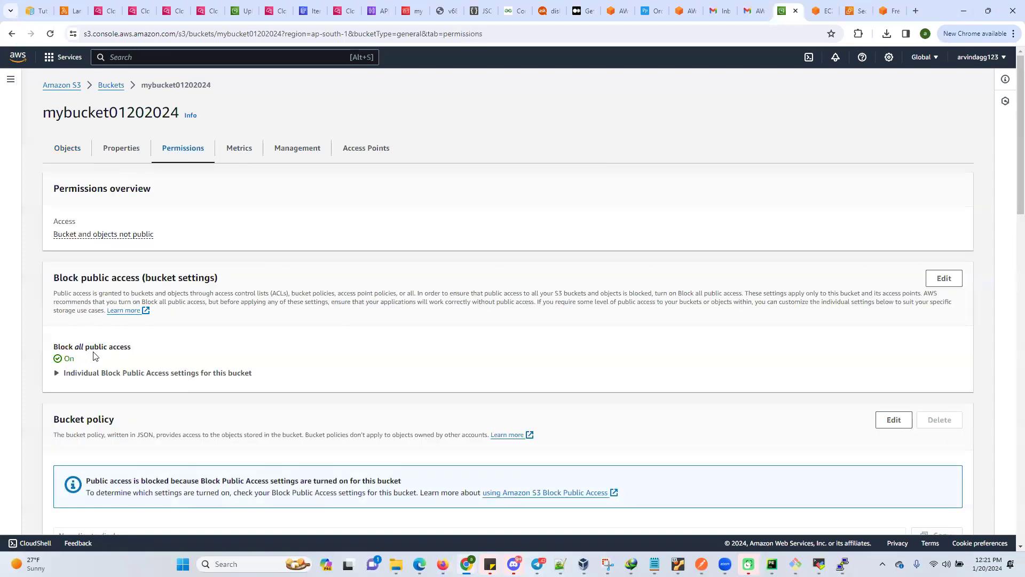
pyautogui.scroll(-1, 94, 355)
pyautogui.click(57, 320)
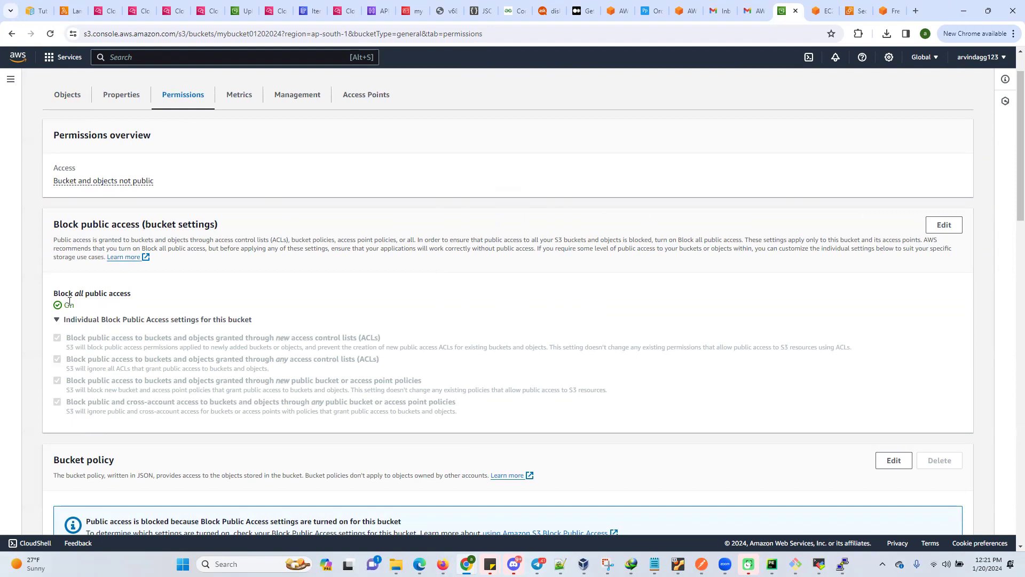
pyautogui.scroll(-2, 167, 295)
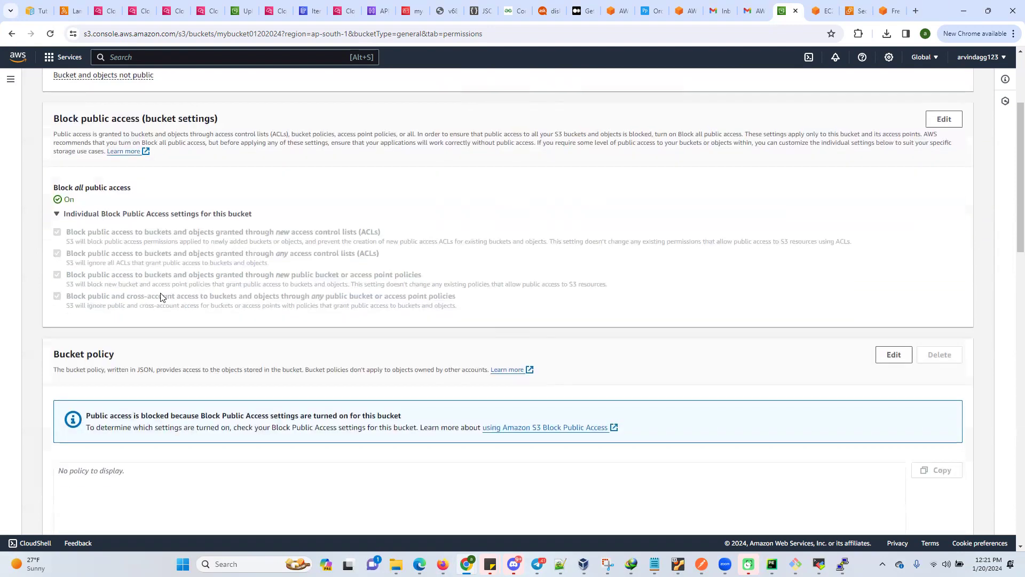
pyautogui.scroll(3, 198, 297)
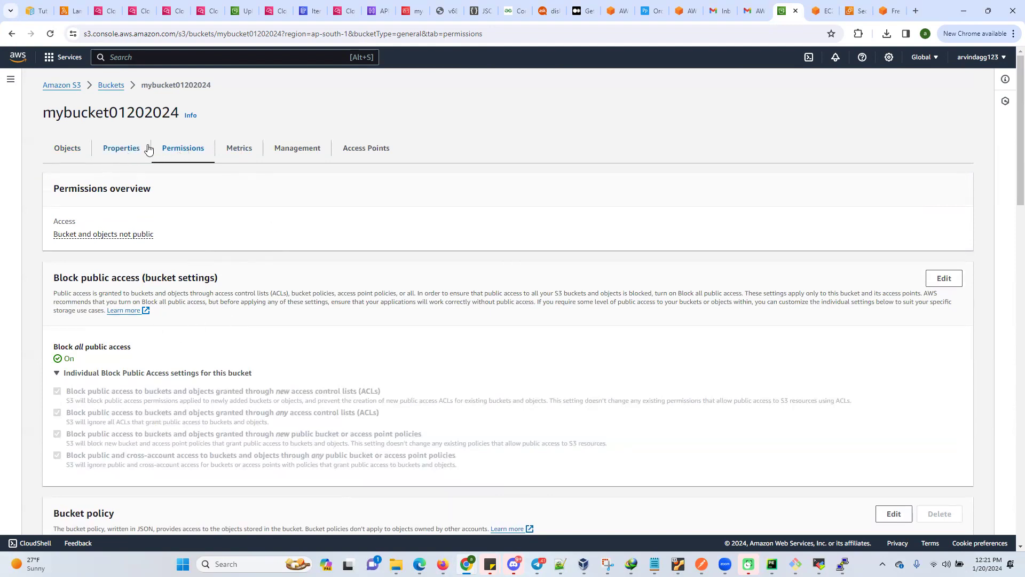
# Select Interview_Preparation_Points.txt in Objects and copy its S3 URI
pyautogui.click(73, 153)
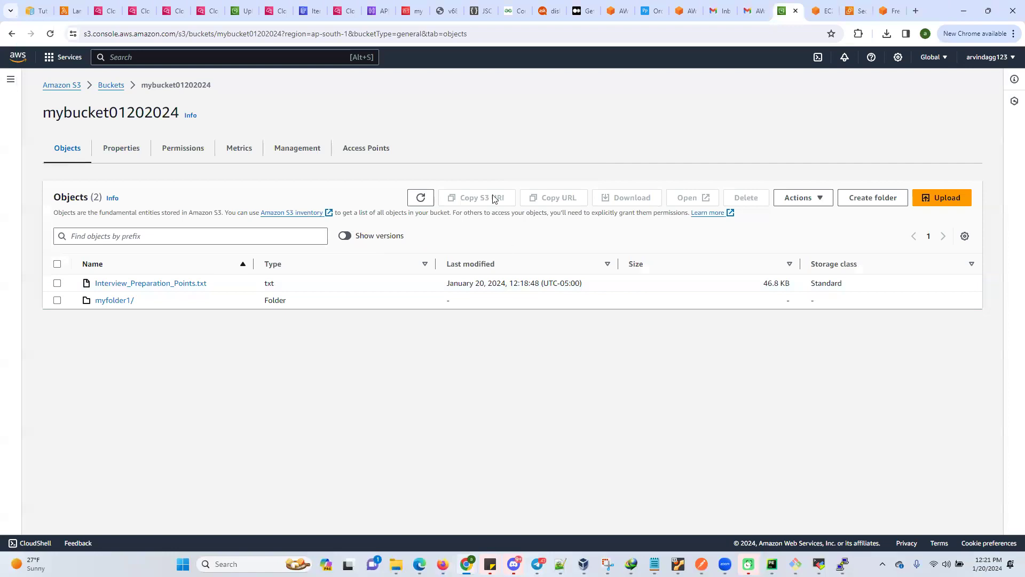
pyautogui.click(58, 282)
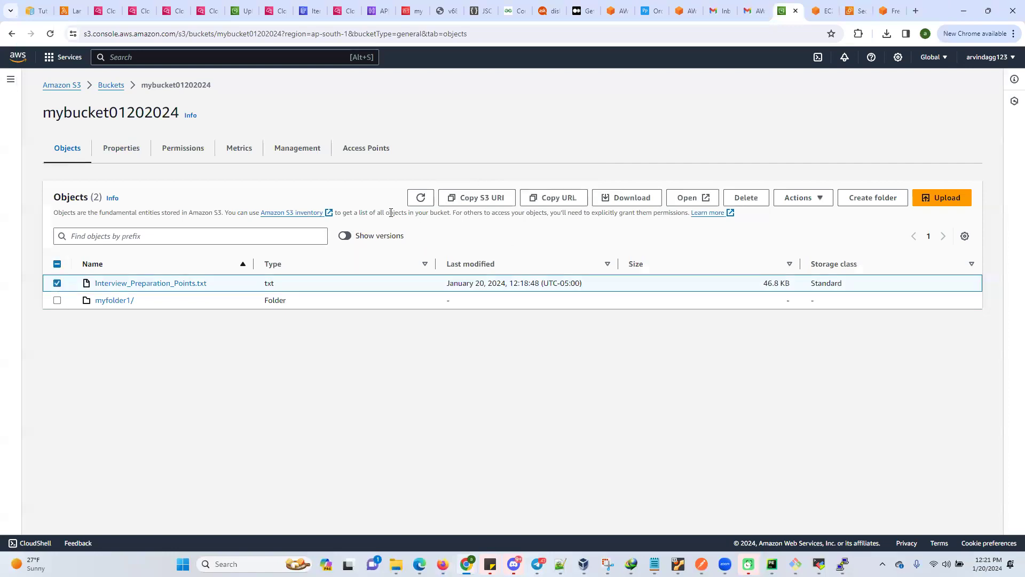
pyautogui.click(492, 201)
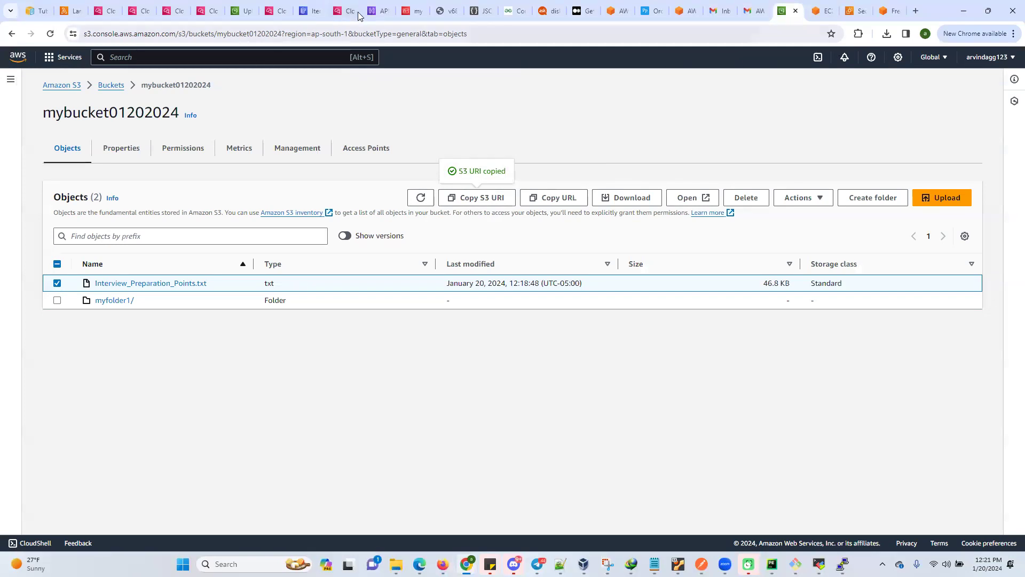
pyautogui.click(916, 11)
# Paste s3://mybucket01202024/Interview_Preparation_Points.txt into a new Chrome tab, then return to the S3 tab
pyautogui.hotkey('ctrl', 'v')
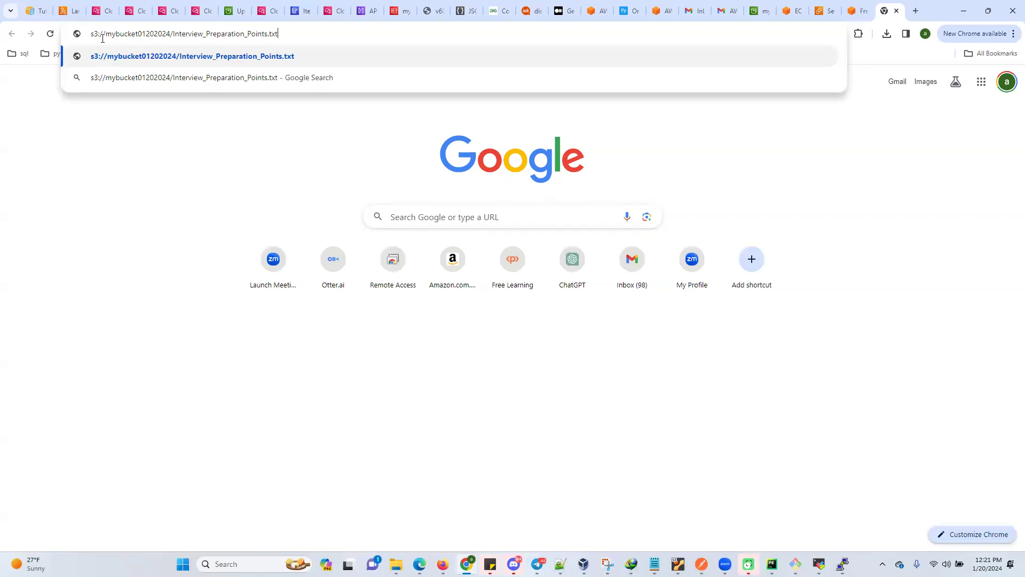
pyautogui.hotkey('shift', 'Left')
pyautogui.hotkey('shift', 'Left')
pyautogui.hotkey('shift', 'Left')
pyautogui.hotkey('shift', 'Left')
pyautogui.hotkey('shift', 'Left')
pyautogui.hotkey('shift', 'Left')
pyautogui.hotkey('shift', 'Left')
pyautogui.hotkey('shift', 'Left')
pyautogui.hotkey('shift', 'Left')
pyautogui.hotkey('shift', 'Left')
pyautogui.hotkey('shift', 'Left')
pyautogui.hotkey('shift', 'Left')
pyautogui.hotkey('shift', 'Left')
pyautogui.hotkey('shift', 'Left')
pyautogui.hotkey('shift', 'Left')
pyautogui.hotkey('shift', 'Left')
pyautogui.hotkey('shift', 'Left')
pyautogui.hotkey('shift', 'Left')
pyautogui.hotkey('shift', 'Left')
pyautogui.hotkey('shift', 'Left')
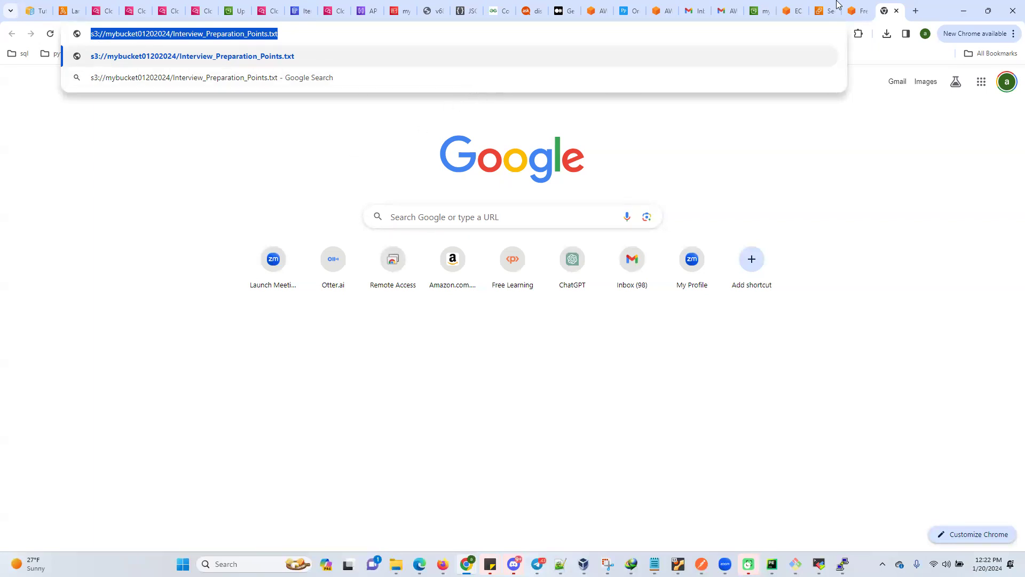
pyautogui.click(856, 15)
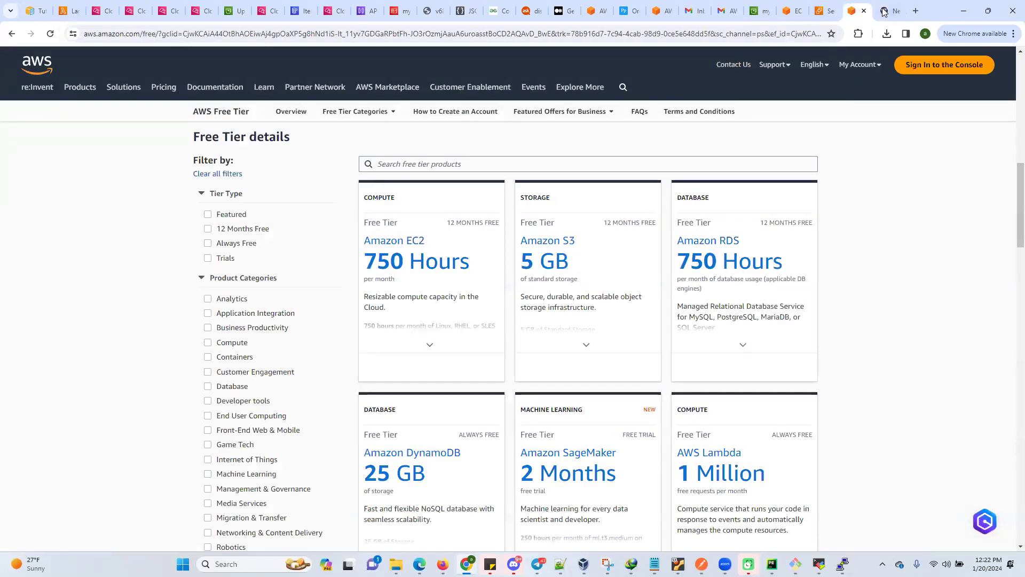
pyautogui.hotkey('ctrl', 'Tab')
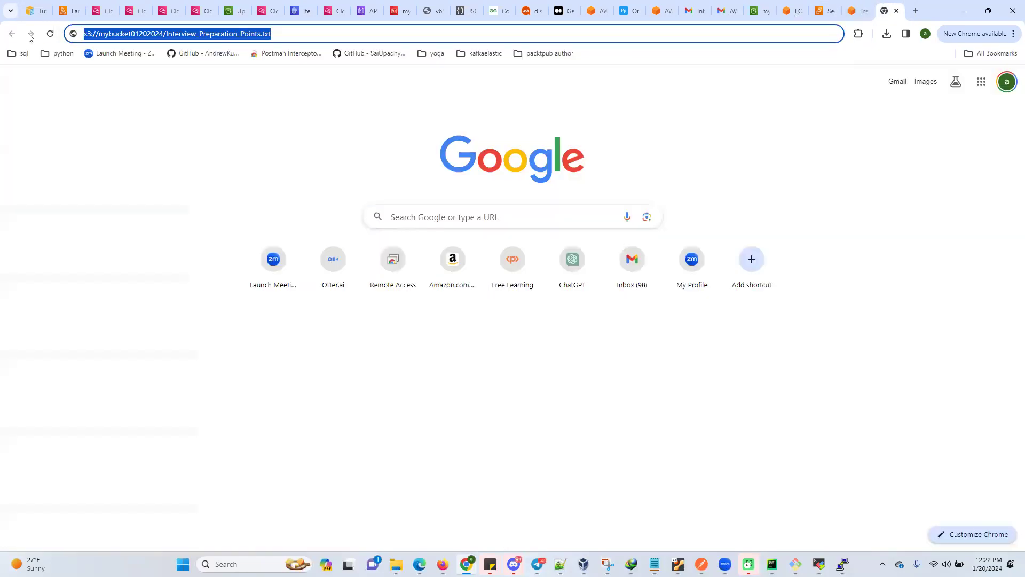
pyautogui.click(753, 14)
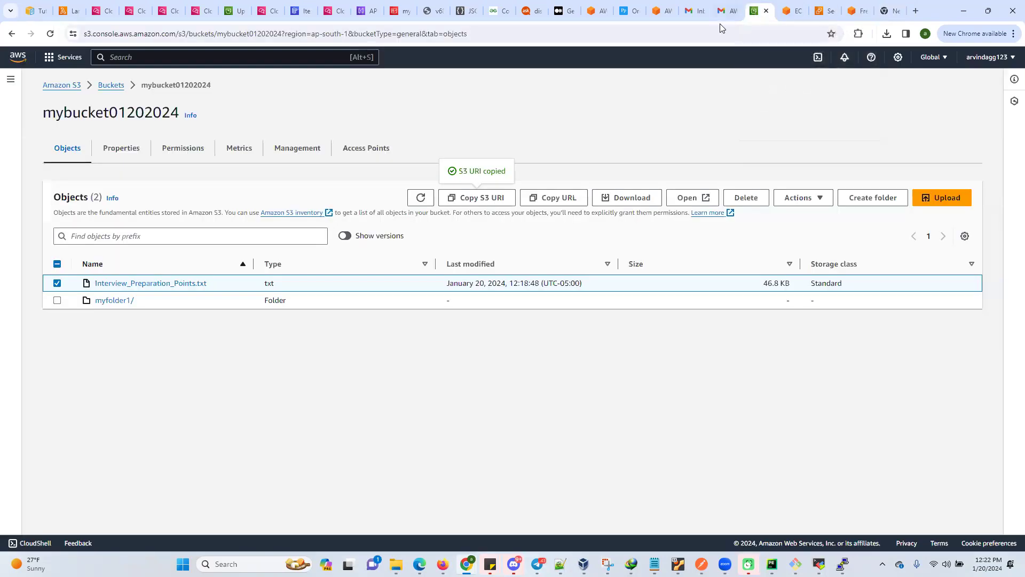
# Copy the file's object URL again, check its Actions menu, and view the three buckets
pyautogui.click(558, 202)
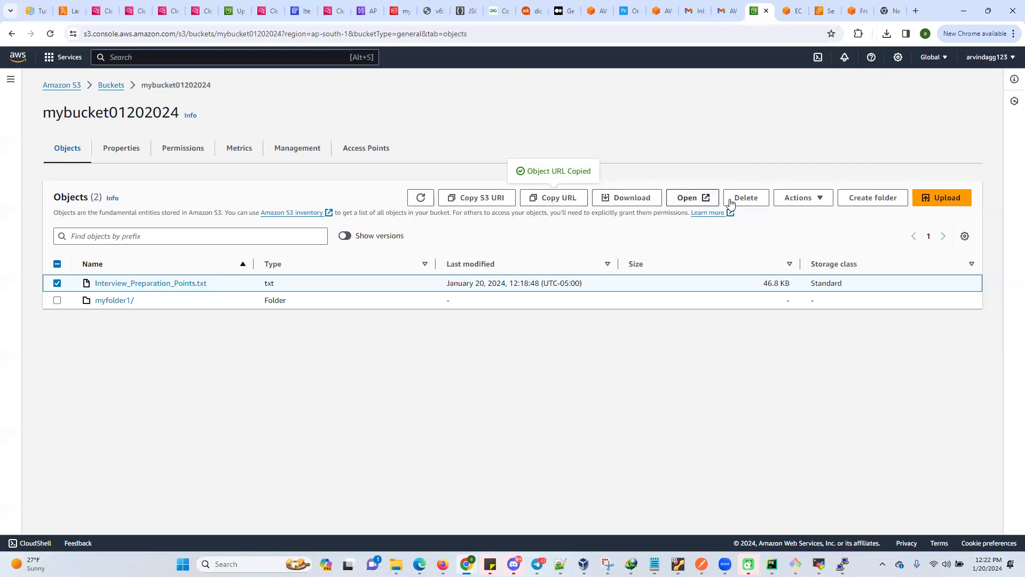
pyautogui.click(817, 199)
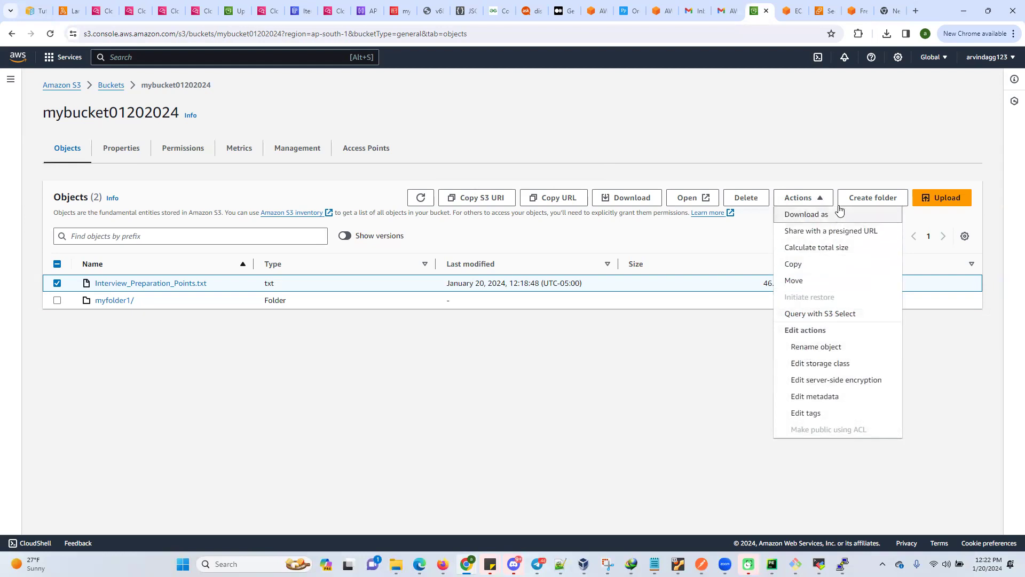
pyautogui.click(341, 123)
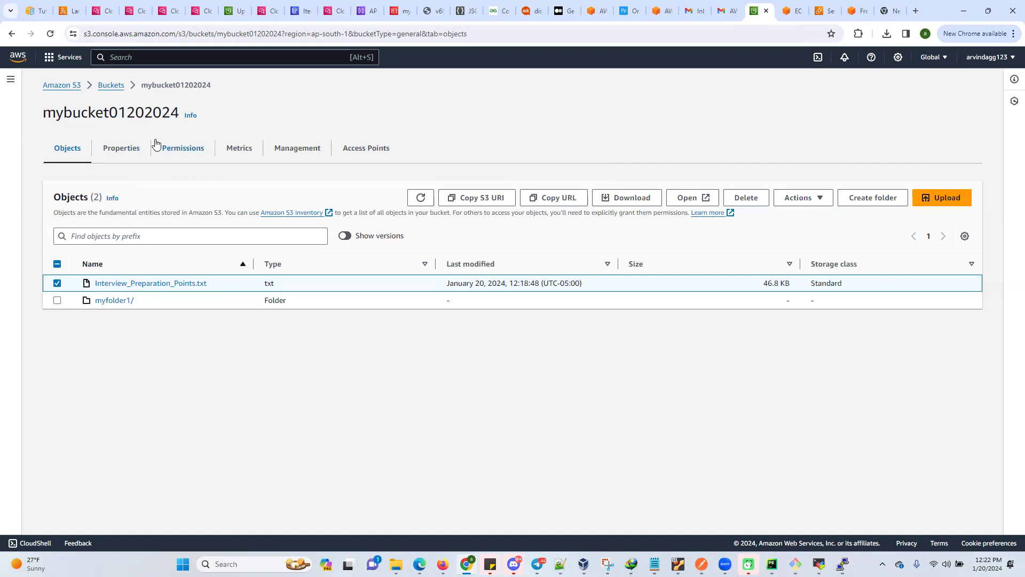
pyautogui.click(114, 91)
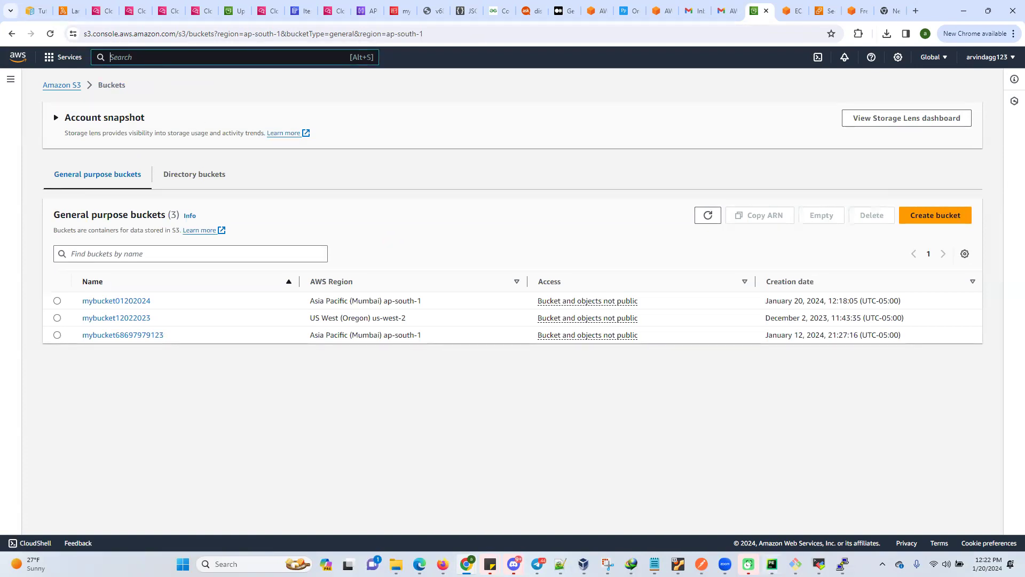
pyautogui.click(560, 563)
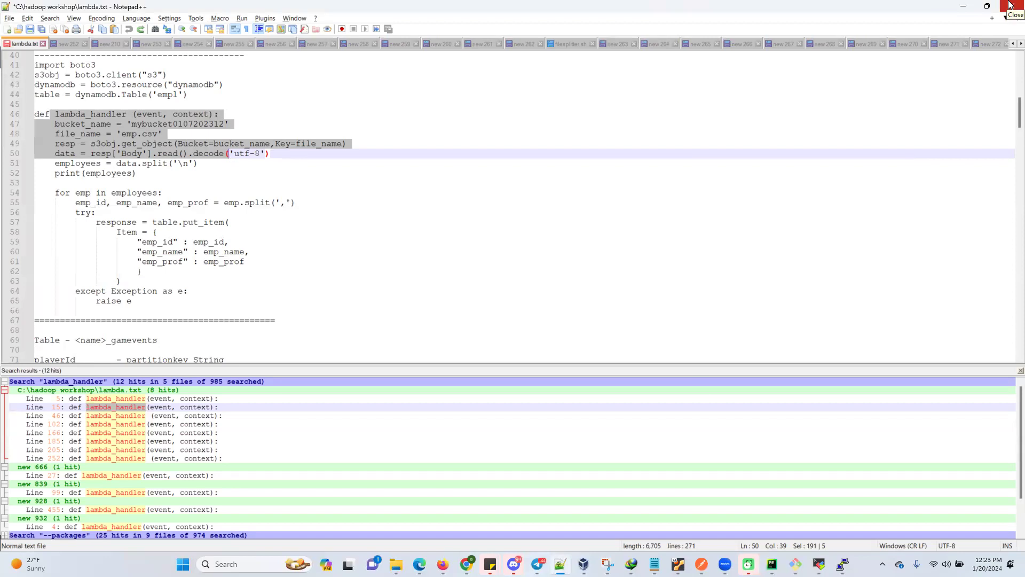
# Close lambda.txt and note EC2 as elastic compute cloud virtual machines (like GCP VM, Azure VM)
pyautogui.click(1009, 4)
pyautogui.write('aws c2 -')
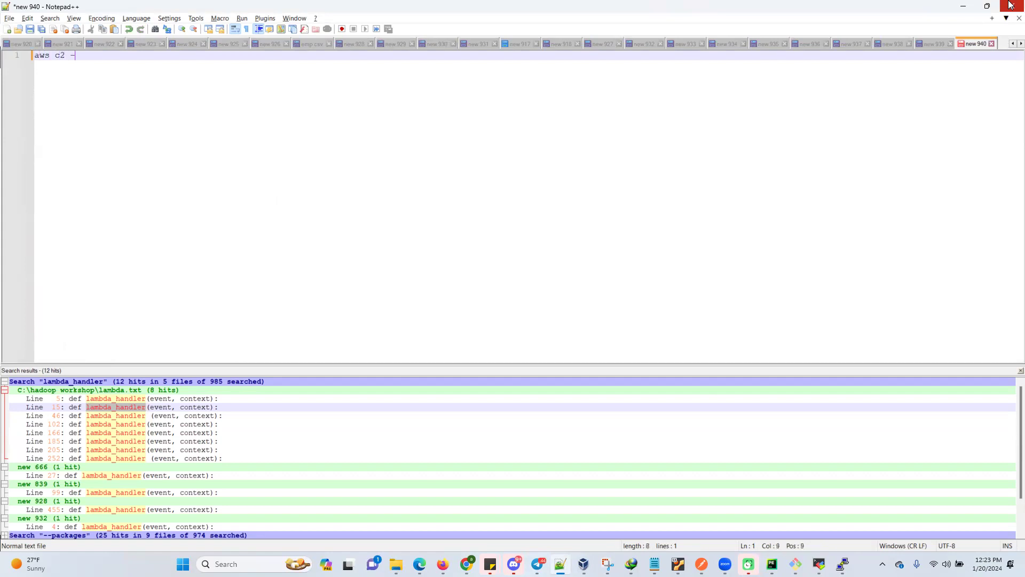
pyautogui.write('computing')
pyautogui.press('BackSpace')
pyautogui.press('BackSpace')
pyautogui.press('BackSpace')
pyautogui.press('BackSpace')
pyautogui.press('BackSpace')
pyautogui.press('BackSpace')
pyautogui.press('BackSpace')
pyautogui.press('BackSpace')
pyautogui.press('BackSpace')
pyautogui.press('BackSpace')
pyautogui.press('BackSpace')
pyautogui.press('BackSpace')
pyautogui.press('BackSpace')
pyautogui.write('ec2-> elastic compute cloud -> ')
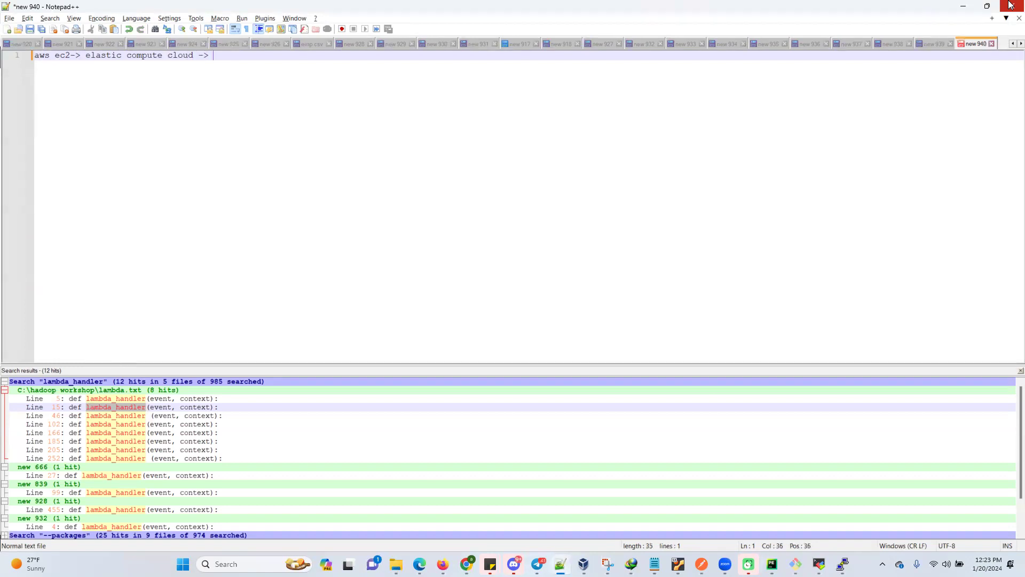
pyautogui.write('virtual machine aws (gcp vm, azure vm )')
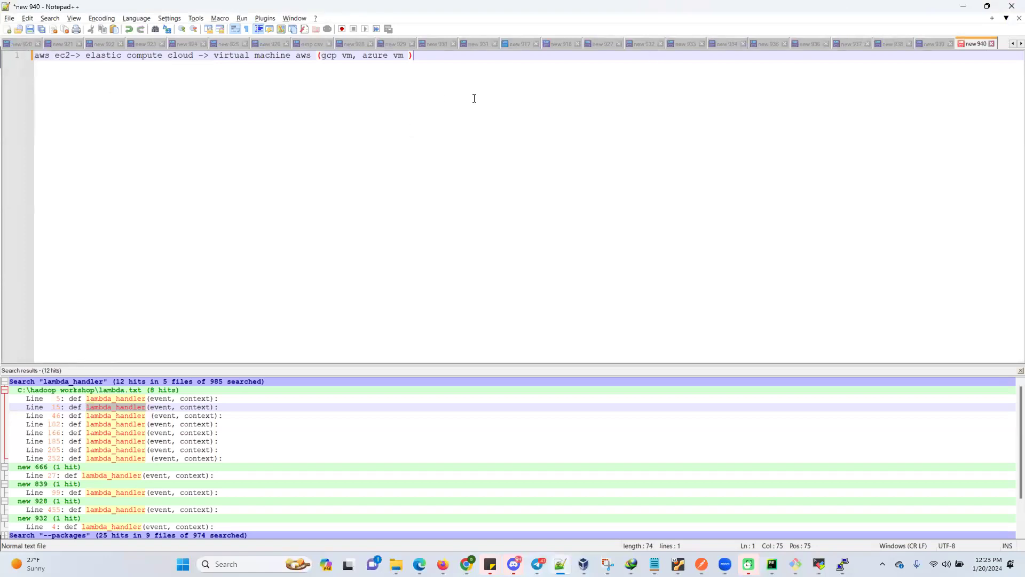
pyautogui.press('Return')
# Add a line listing EC2 instance types t2 micro, mini, medium, c1, c2, c3
pyautogui.write('ec2- instance types -> t')
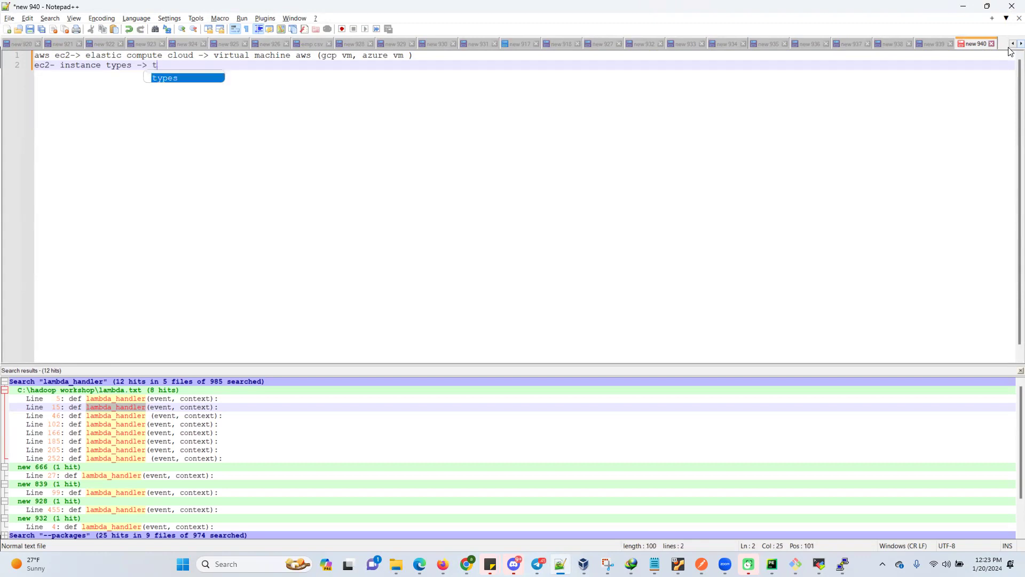
pyautogui.write('2 micro,mini')
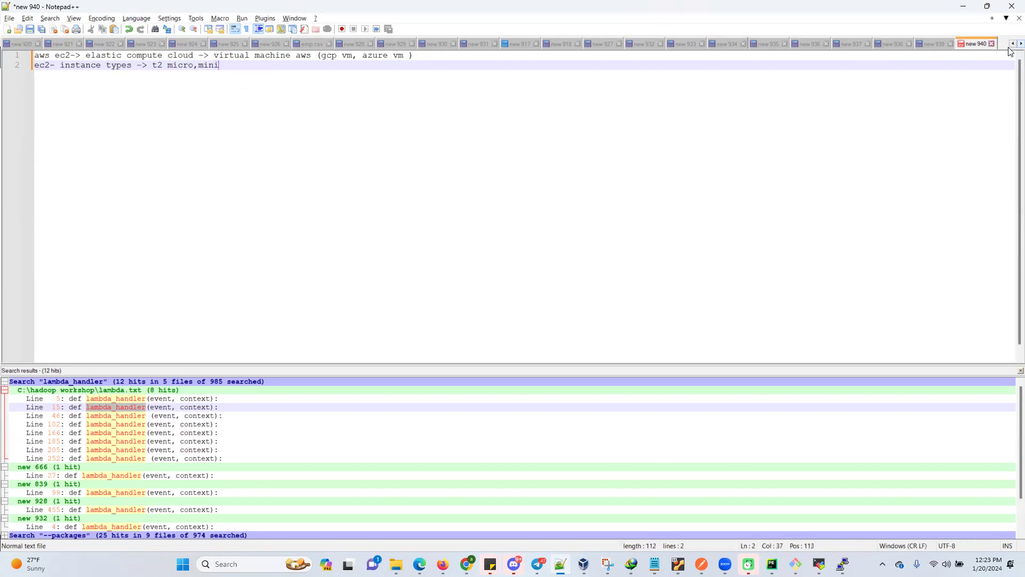
pyautogui.write(',medium ,c')
pyautogui.write('1,c')
pyautogui.write('2,c')
pyautogui.write('2')
pyautogui.press('BackSpace')
pyautogui.write('3')
pyautogui.press('Return')
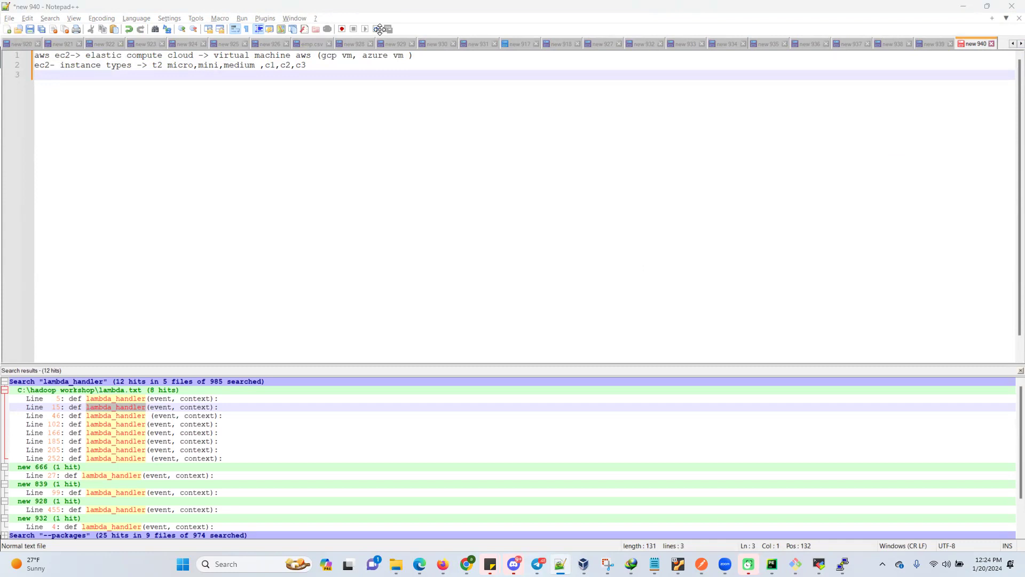
pyautogui.press('super+z')
pyautogui.press('Escape')
# Add 'cpu intesive -> c1,c2,c3' and 'memory -> m1,m2,m3', then start 'ec2-> ubuntu-> spark installed ->'
pyautogui.click(314, 64)
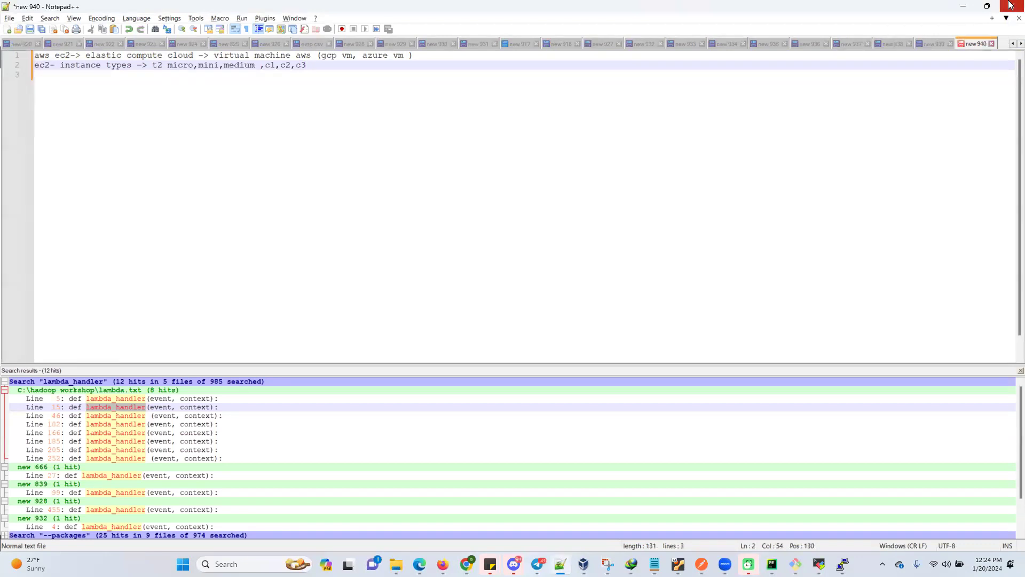
pyautogui.press('Return')
pyautogui.press('Return')
pyautogui.write('cpu')
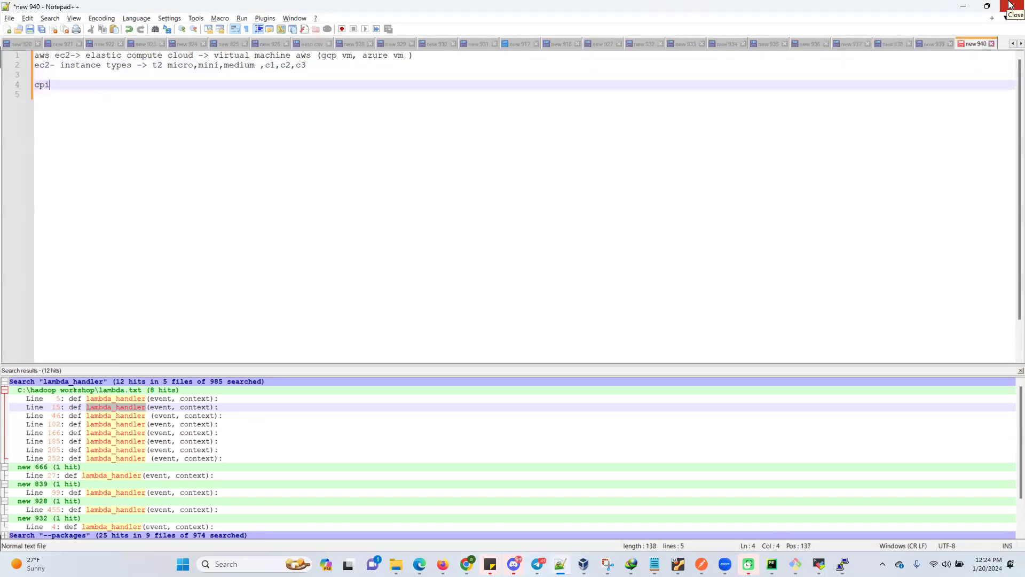
pyautogui.write(' in')
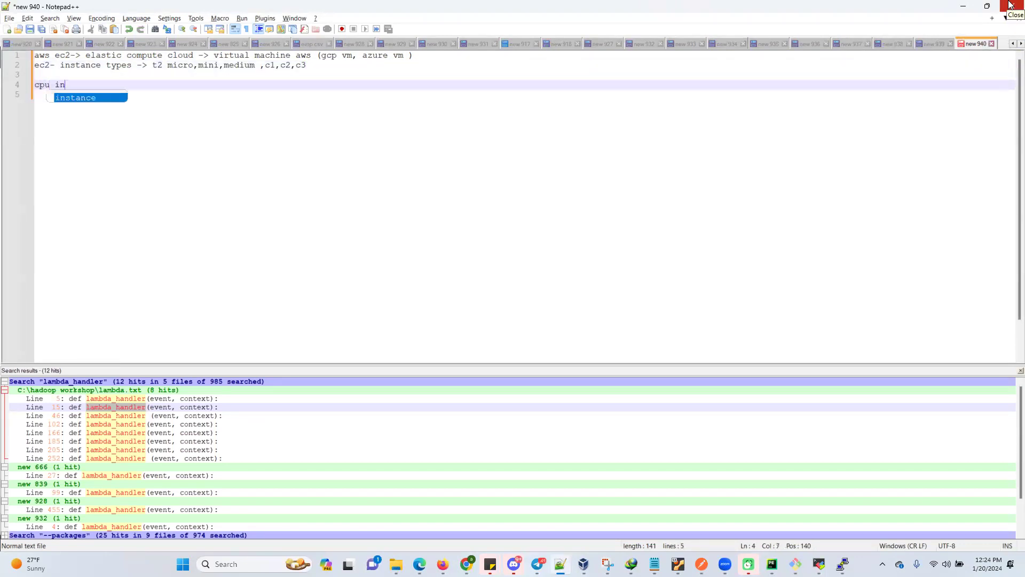
pyautogui.write('tesive ')
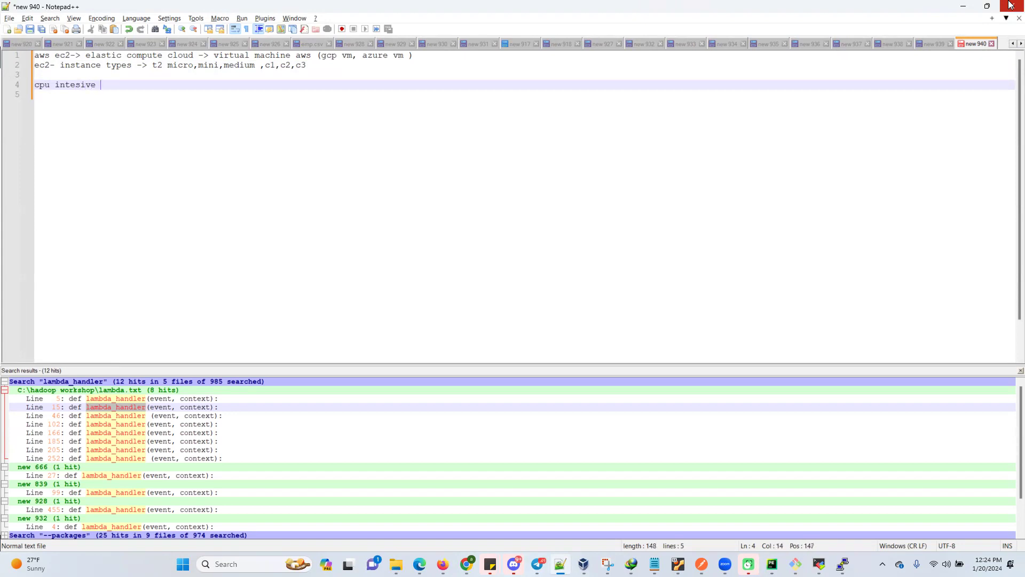
pyautogui.write('-> c')
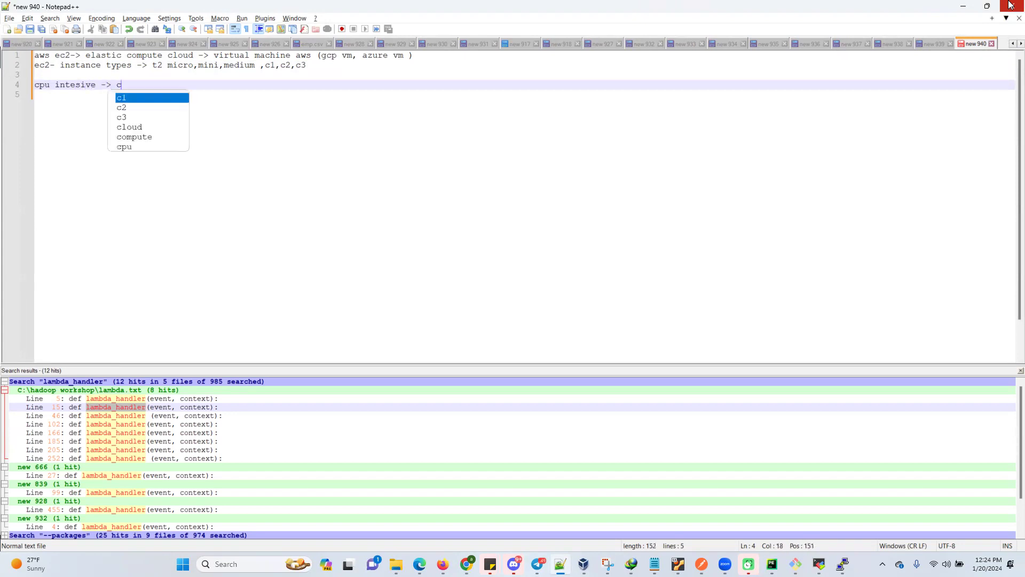
pyautogui.write('1,c')
pyautogui.write('2')
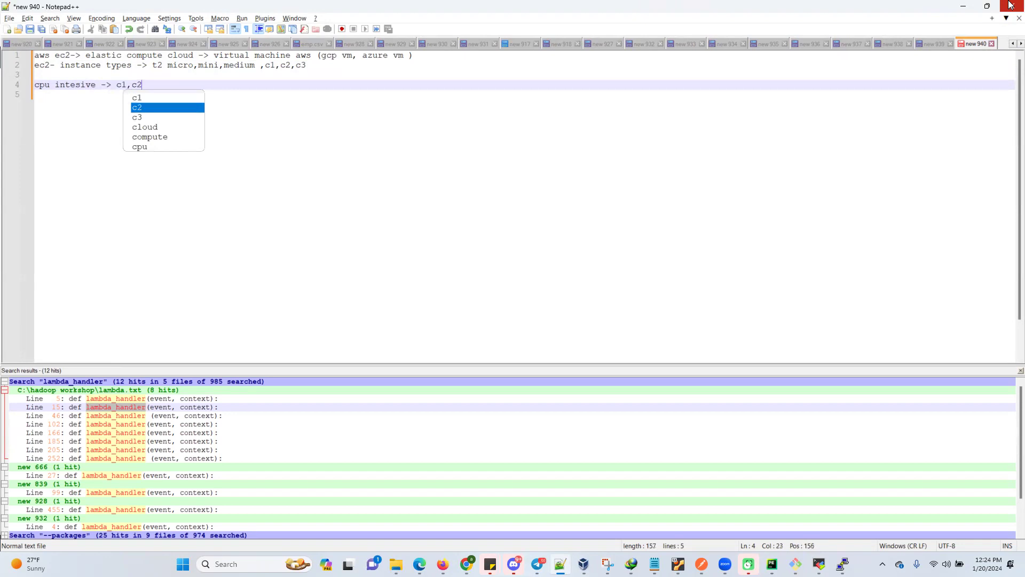
pyautogui.write(',c3')
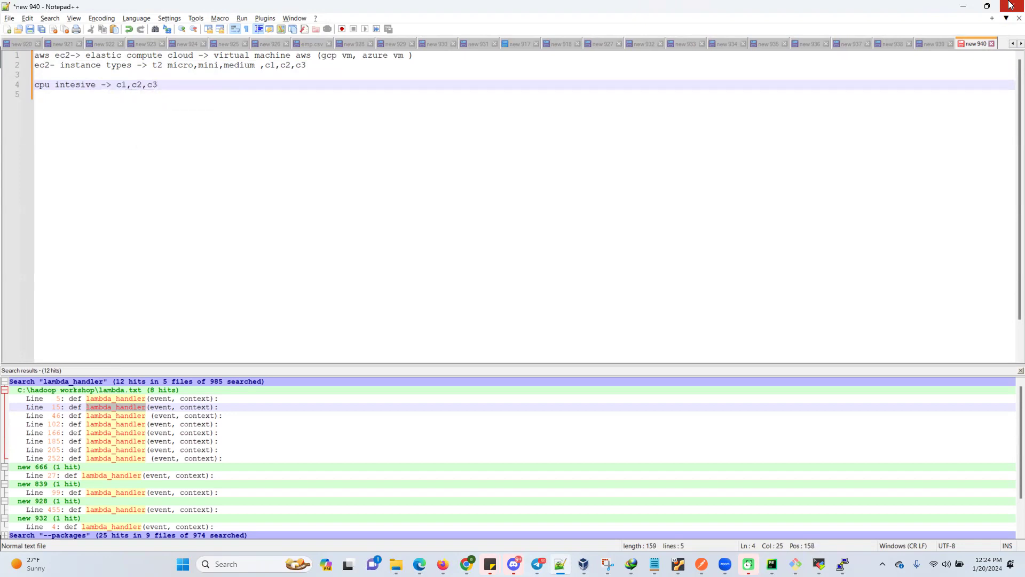
pyautogui.press('Return')
pyautogui.write('me')
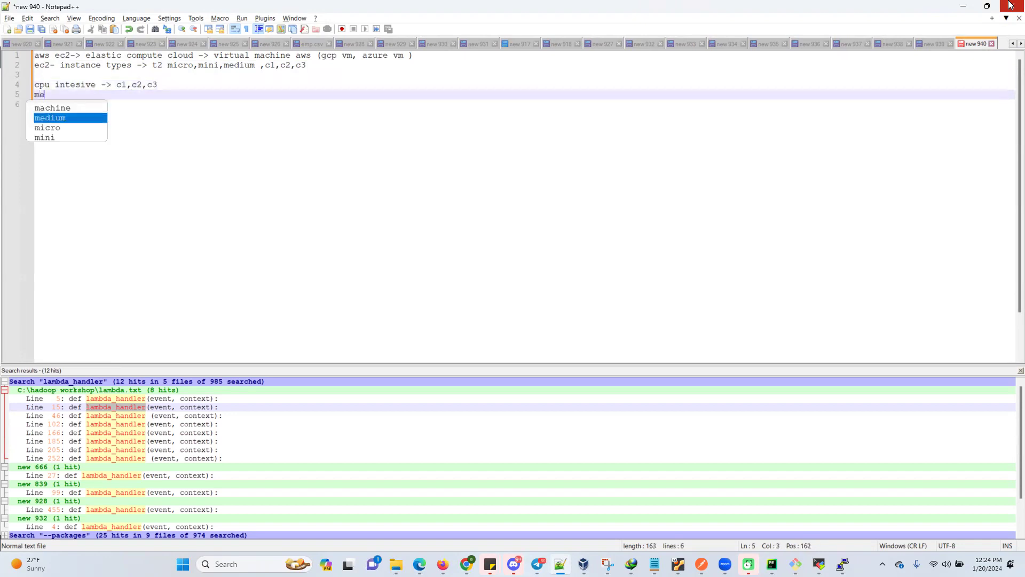
pyautogui.write('mory')
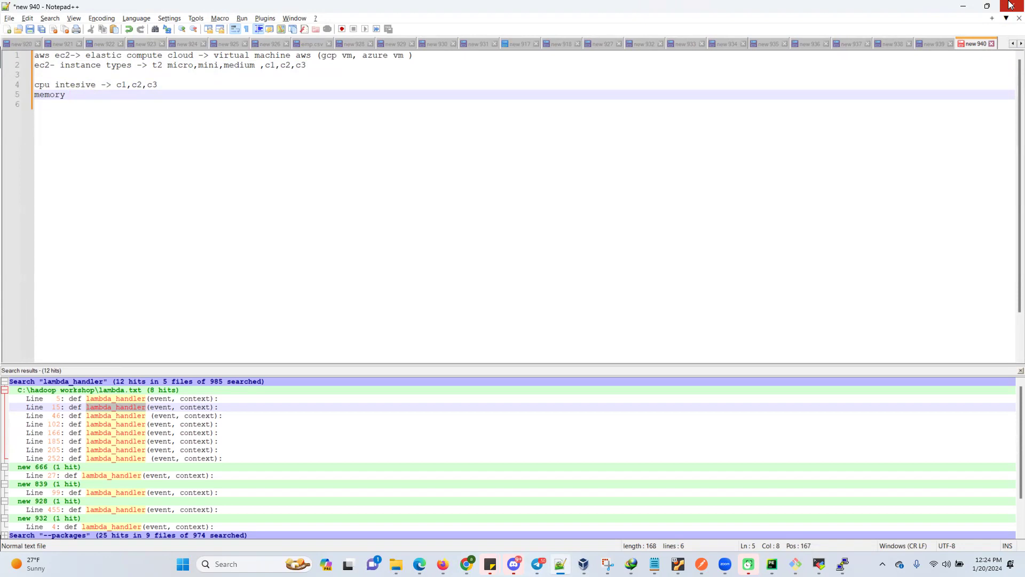
pyautogui.write('-> m1,m')
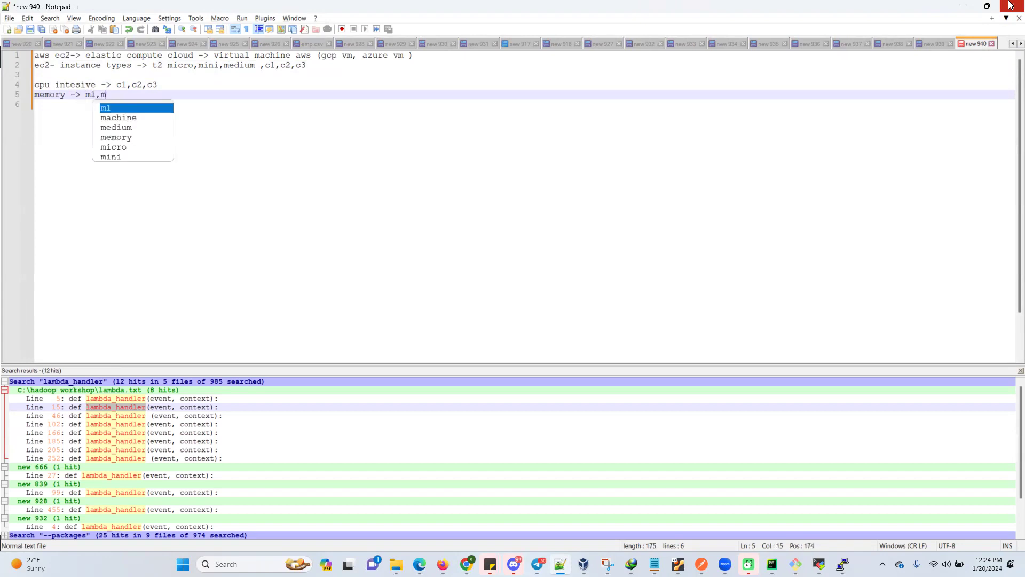
pyautogui.write('2,m3')
pyautogui.press('Return')
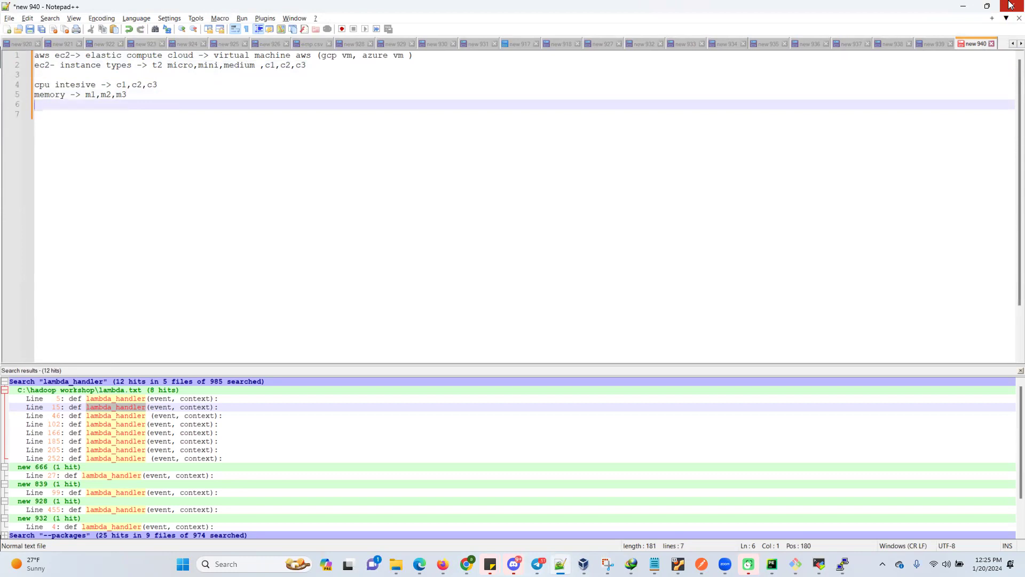
pyautogui.press('Return')
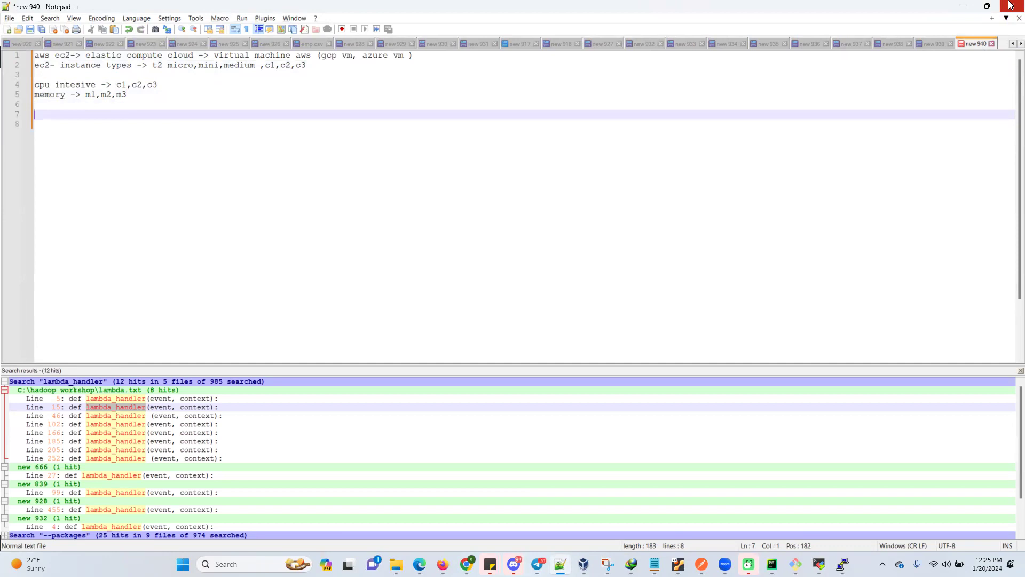
pyautogui.write('ec2')
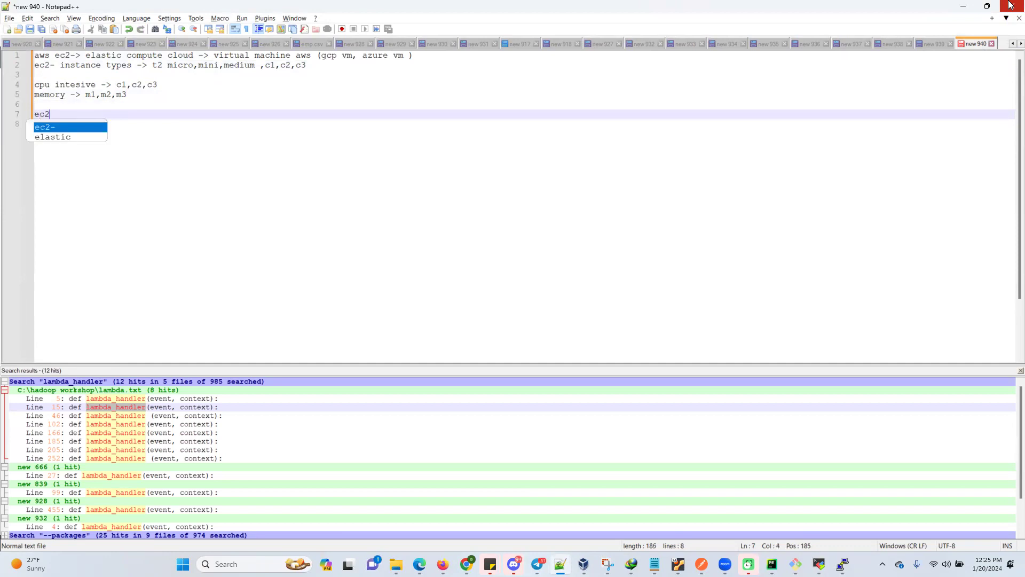
pyautogui.write('-> ubu')
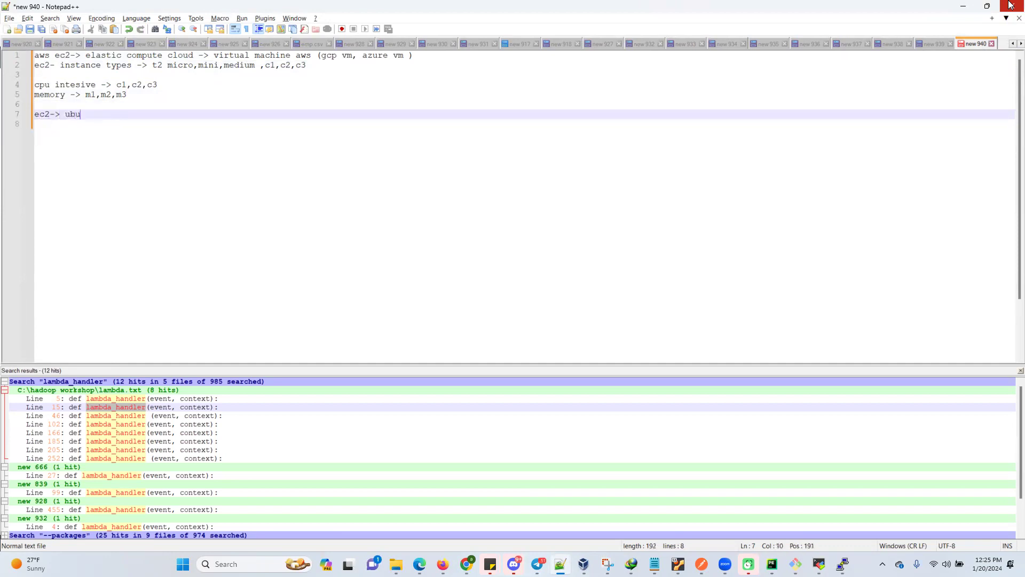
pyautogui.write('ntu-> spark in')
pyautogui.write('stalled ')
pyautogui.write('->')
# Add the line '4 ubuntu- ec2 -> 1 master 3 worker' below the Spark note
pyautogui.press('Return')
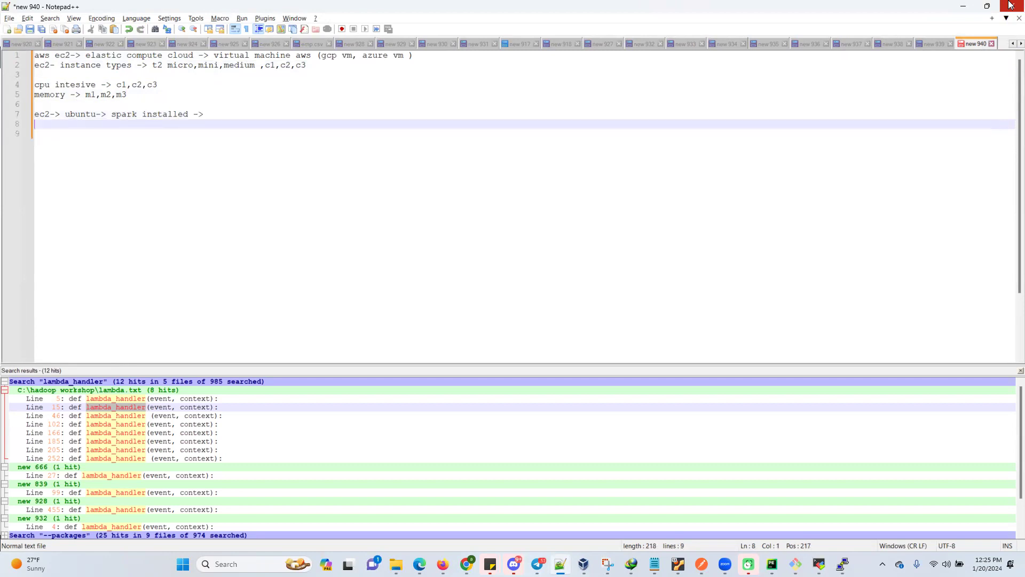
pyautogui.write('all')
pyautogui.press('BackSpace')
pyautogui.press('BackSpace')
pyautogui.press('BackSpace')
pyautogui.write('4 in')
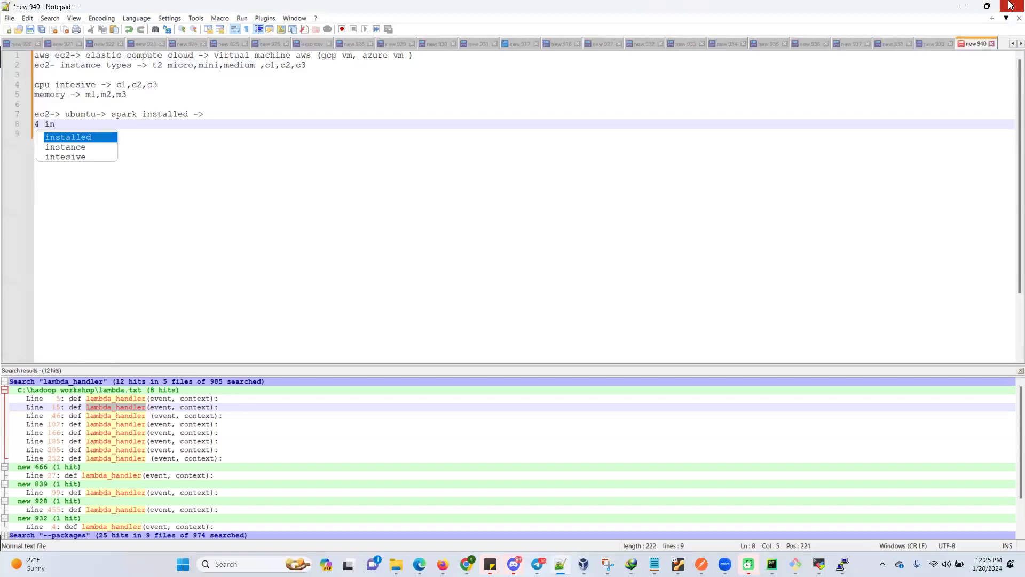
pyautogui.press('BackSpace')
pyautogui.press('BackSpace')
pyautogui.write('ec')
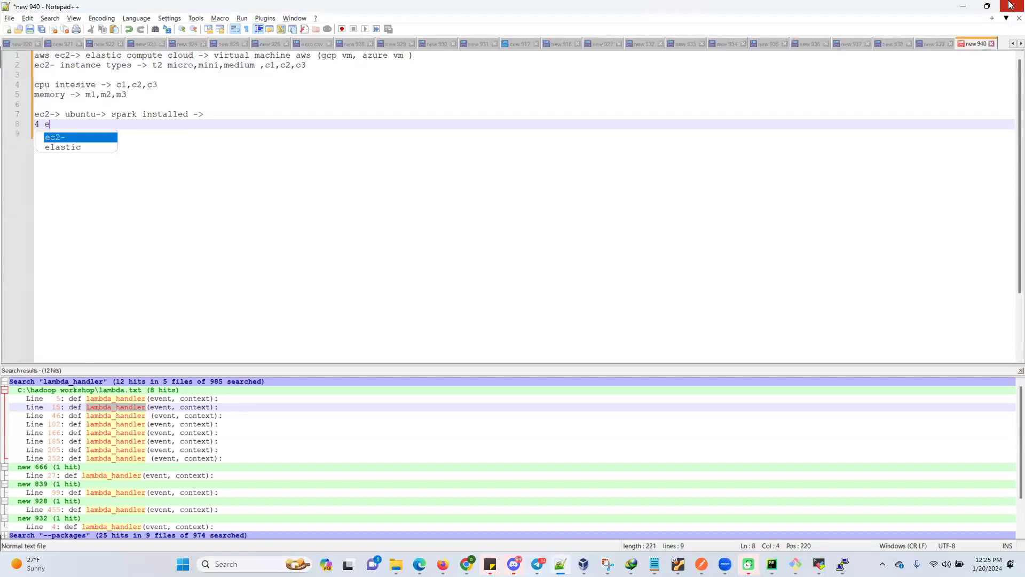
pyautogui.press('BackSpace')
pyautogui.press('BackSpace')
pyautogui.write('u')
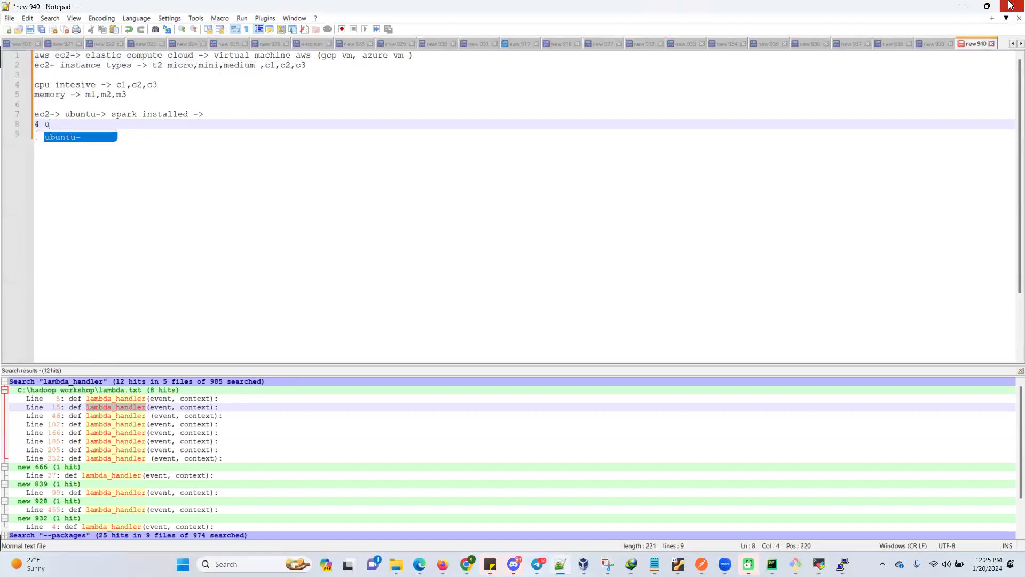
pyautogui.press('Return')
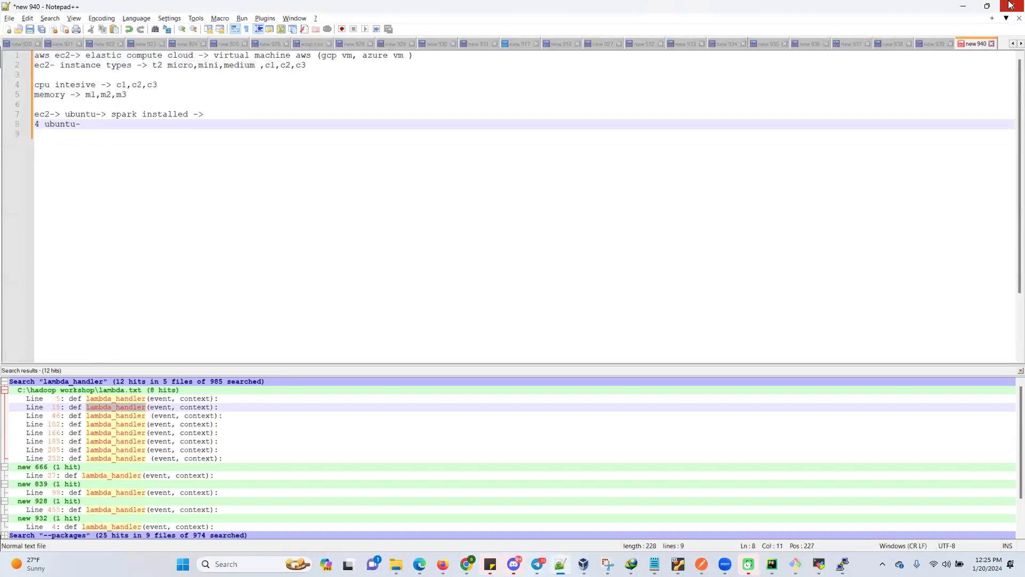
pyautogui.write('ec')
pyautogui.write('> 1 master 3 worker')
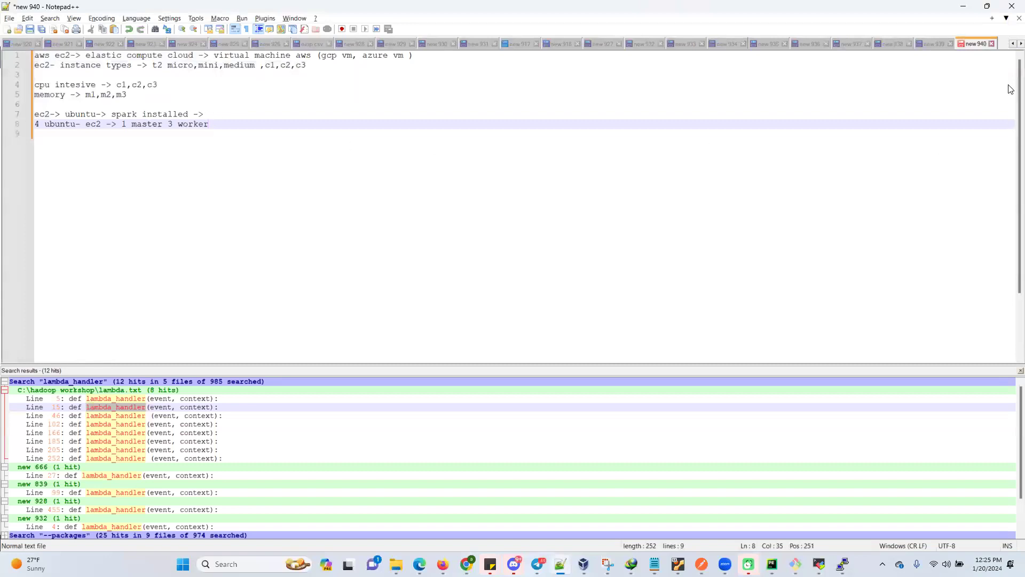
pyautogui.press('Return')
pyautogui.press('Return')
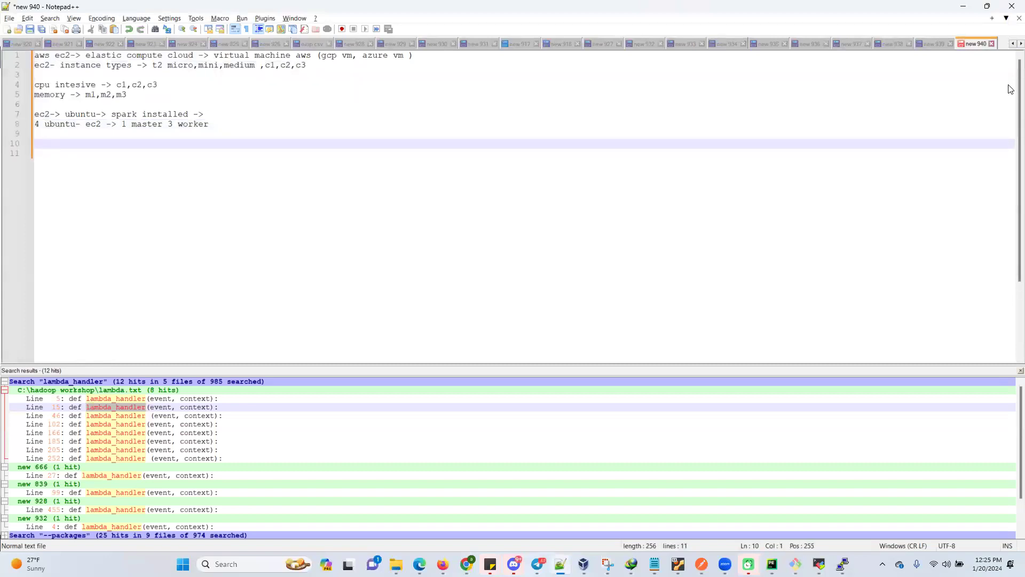
# Type the EMR autoscaling line ending 'inernally ec2.' and then 'emr cluster -> ec2 instances'
pyautogui.write('emr->')
pyautogui.write('autoscaling ')
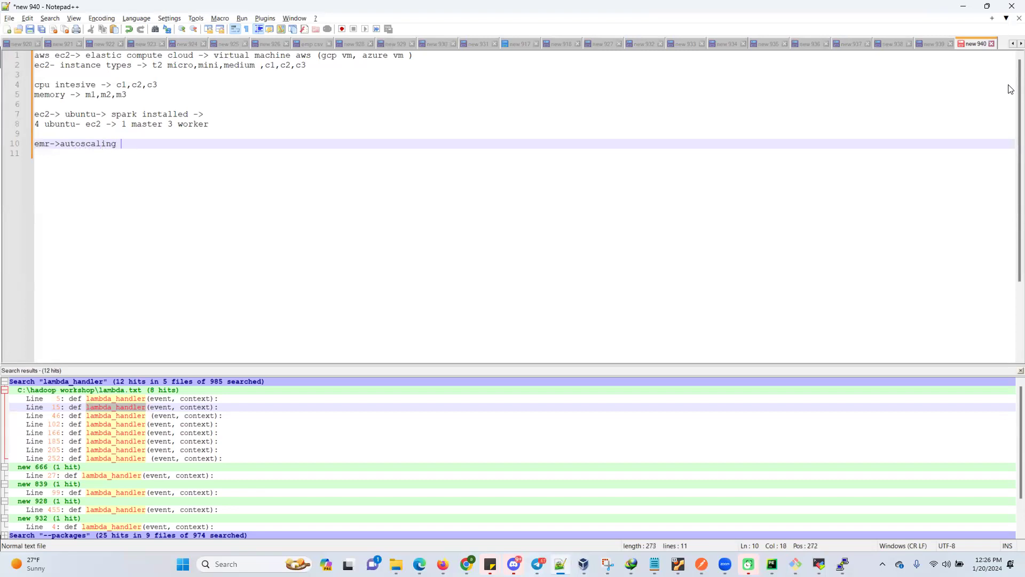
pyautogui.write('->')
pyautogui.write('job is t')
pyautogui.write('aking more ')
pyautogui.write('sid')
pyautogui.press('BackSpace')
pyautogui.press('BackSpace')
pyautogui.press('BackSpace')
pyautogui.write('data size processing ,')
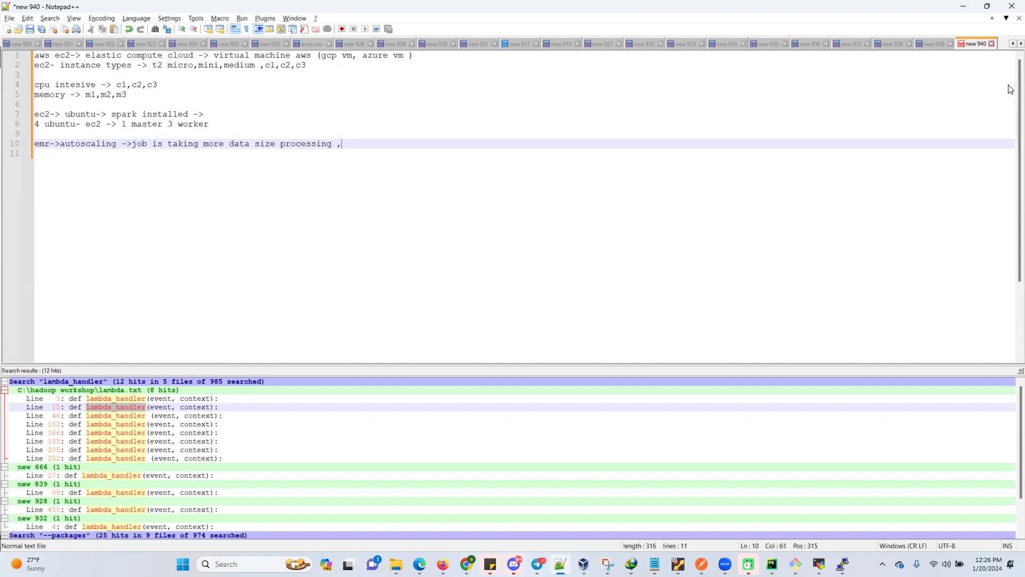
pyautogui.write(' increae no of insta')
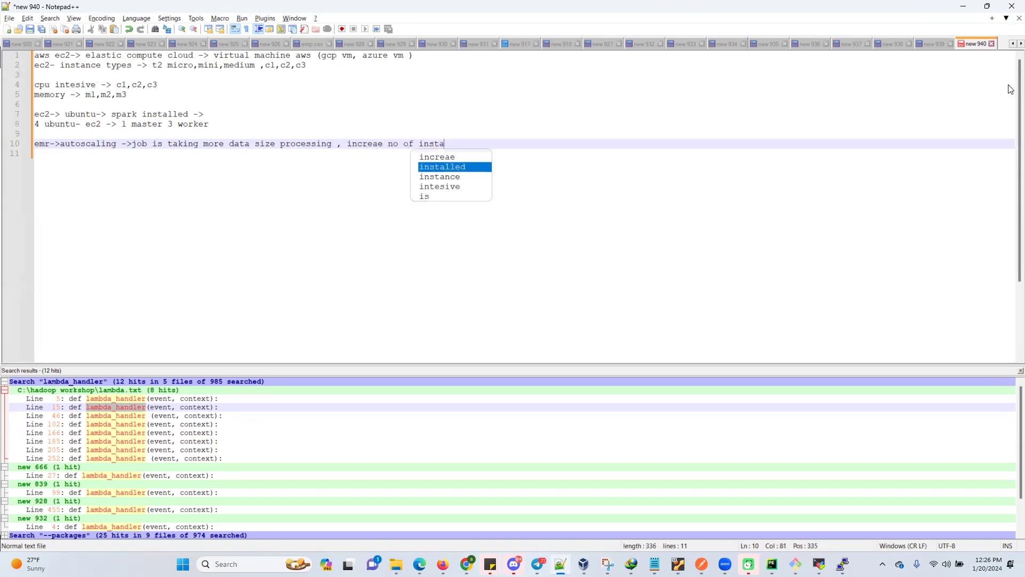
pyautogui.write('nces ')
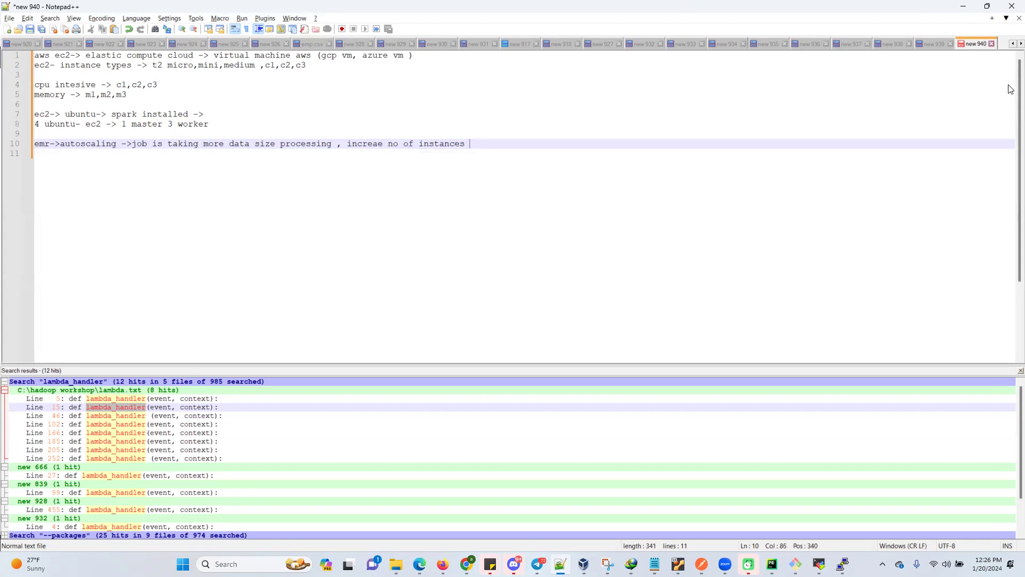
pyautogui.write('-> inernally ec2.')
pyautogui.press('Return')
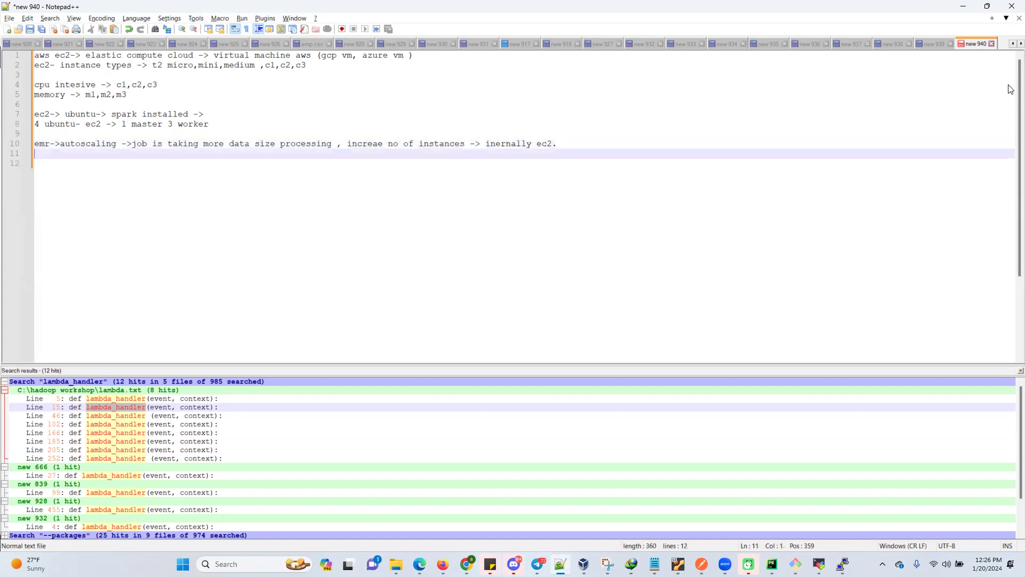
pyautogui.write('emr cluster -> ec2 instances')
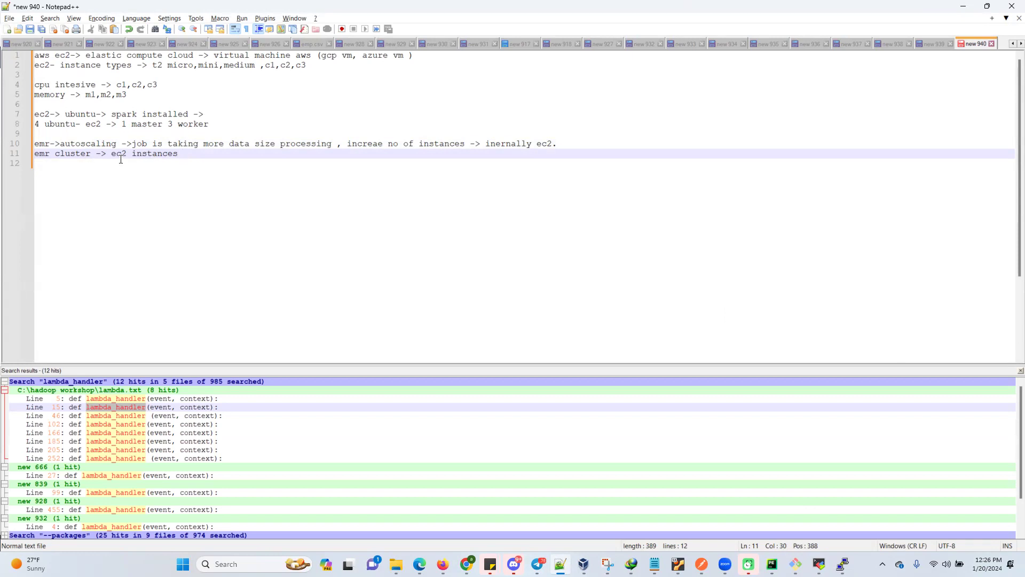
# Add line 12: 'scalability -> option -> min and max -> 1 and 4'
pyautogui.press('Return')
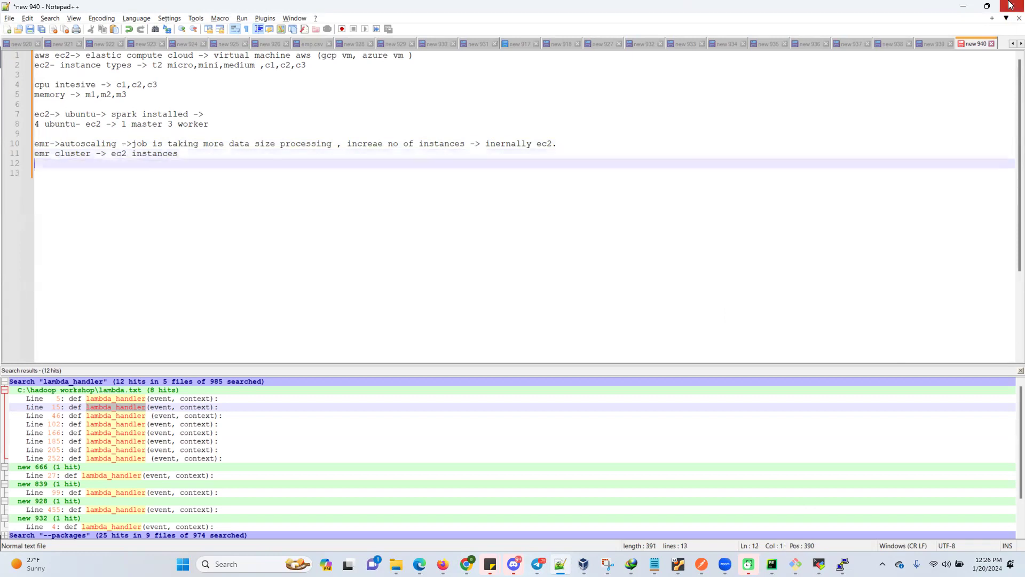
pyautogui.write('scalabit')
pyautogui.write('y')
pyautogui.press('BackSpace')
pyautogui.press('BackSpace')
pyautogui.press('BackSpace')
pyautogui.write('lity -> otion')
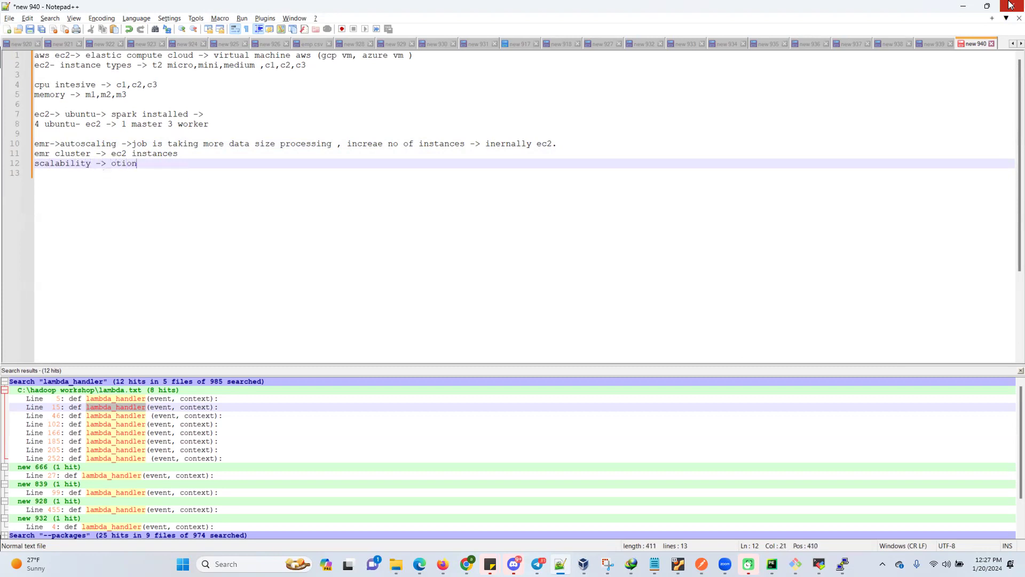
pyautogui.press('BackSpace')
pyautogui.press('BackSpace')
pyautogui.press('BackSpace')
pyautogui.press('BackSpace')
pyautogui.write('ption -> min and max -> 1 and 4')
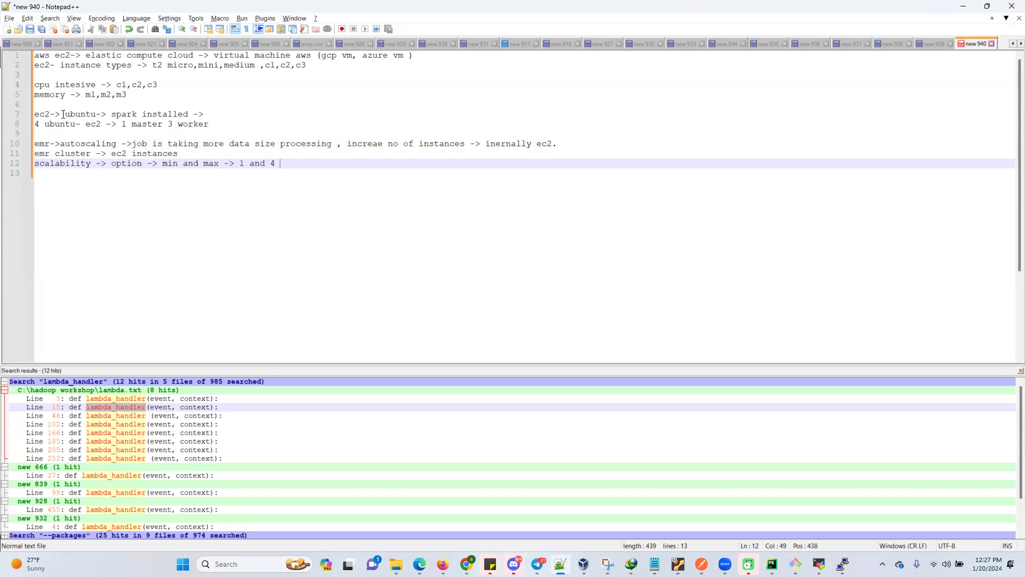
# Append '-> load balancer application load balaner' to line 8 and add an empty line after the scalability note
pyautogui.click(299, 124)
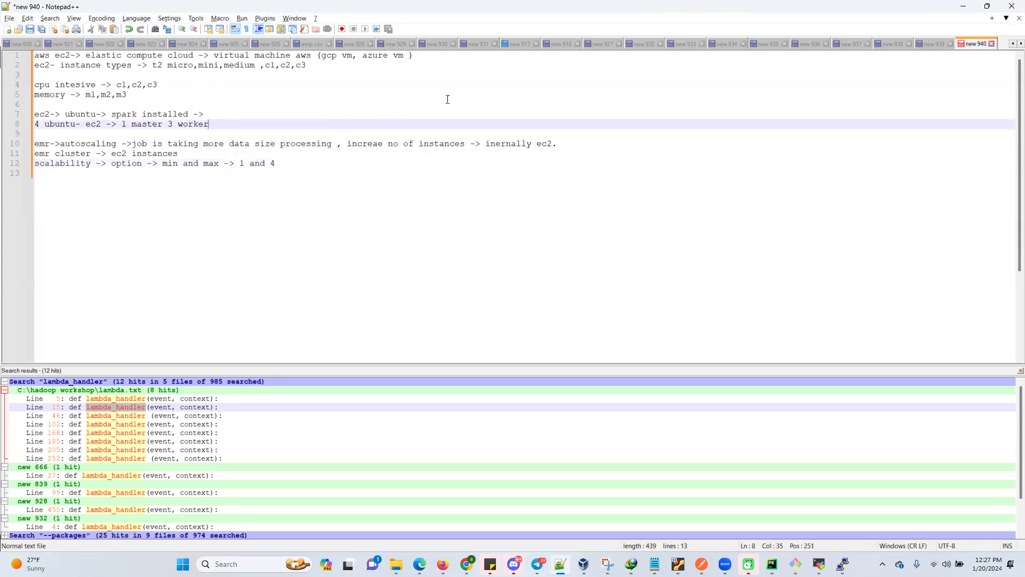
pyautogui.write('->')
pyautogui.write(' load b')
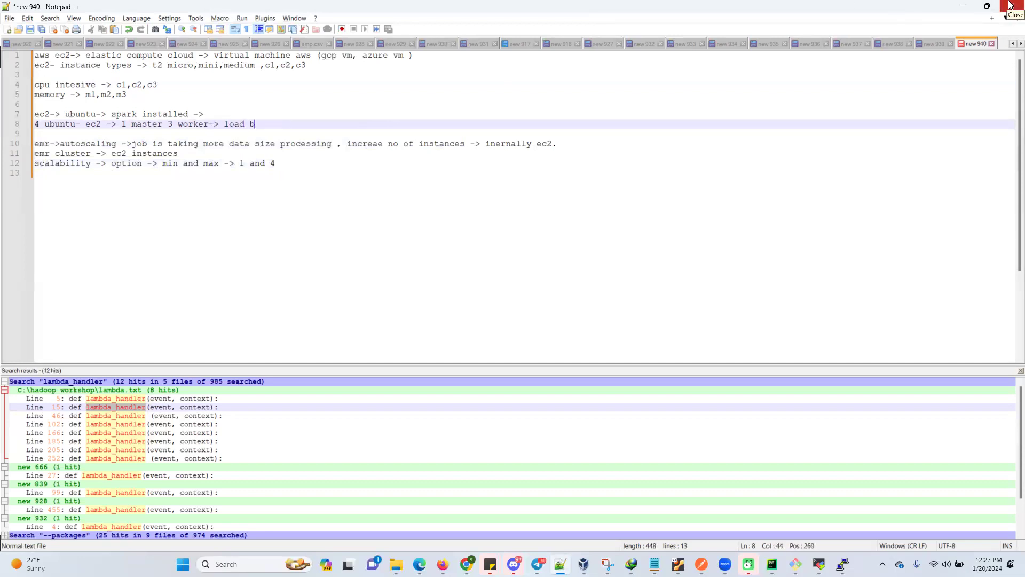
pyautogui.write('alancer application ')
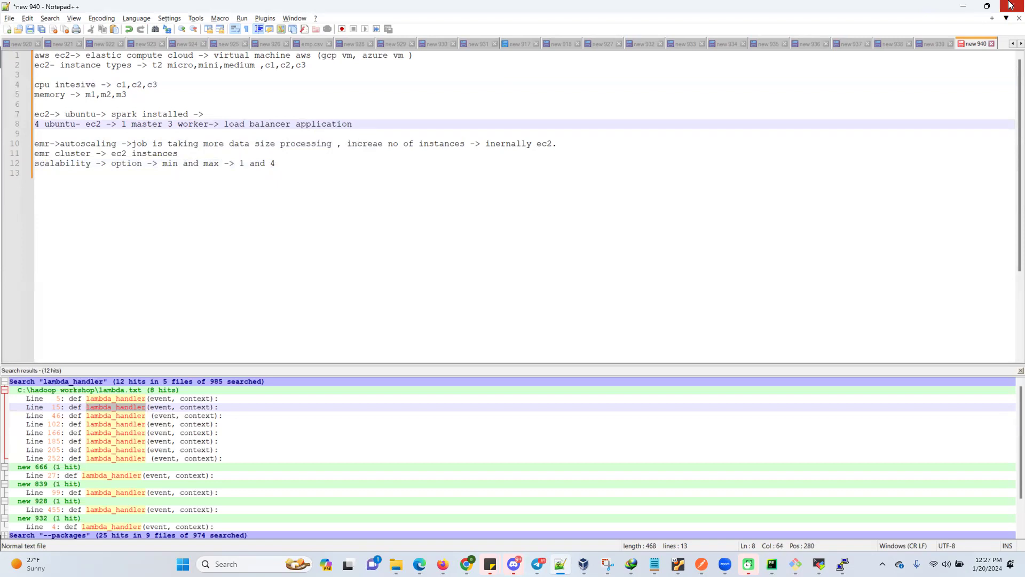
pyautogui.write('load bal')
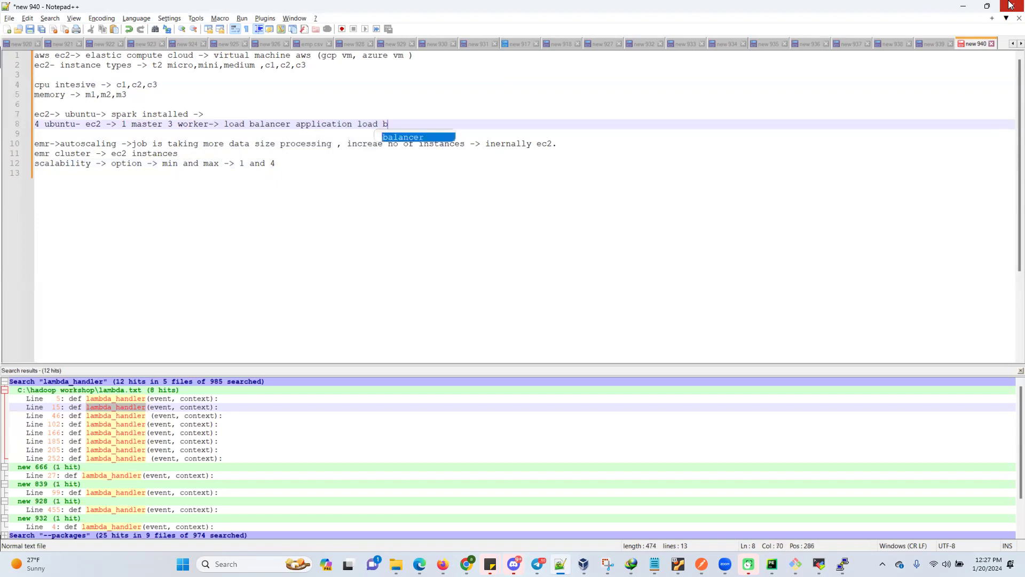
pyautogui.write('aner.')
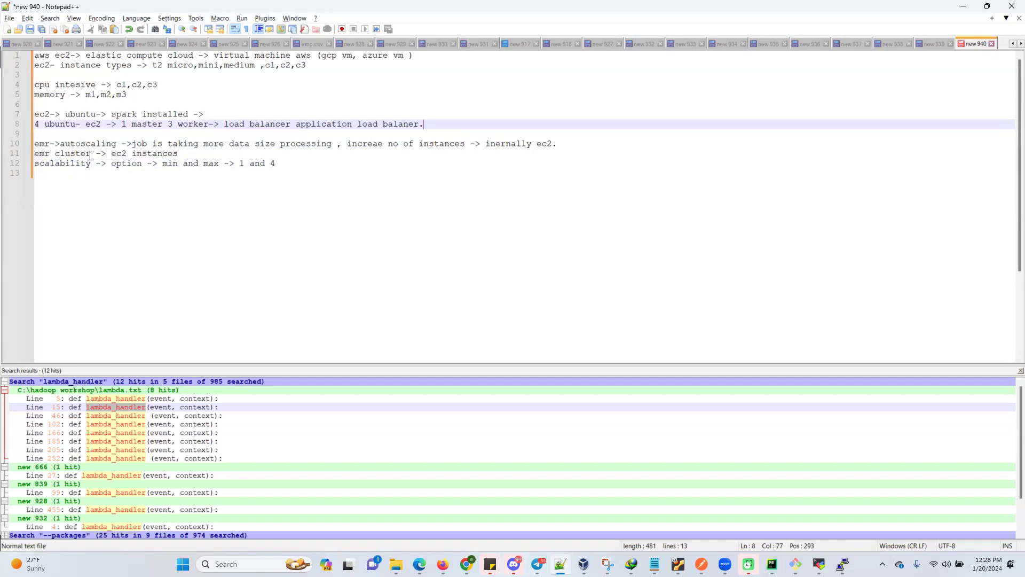
pyautogui.click(415, 161)
pyautogui.press('Return')
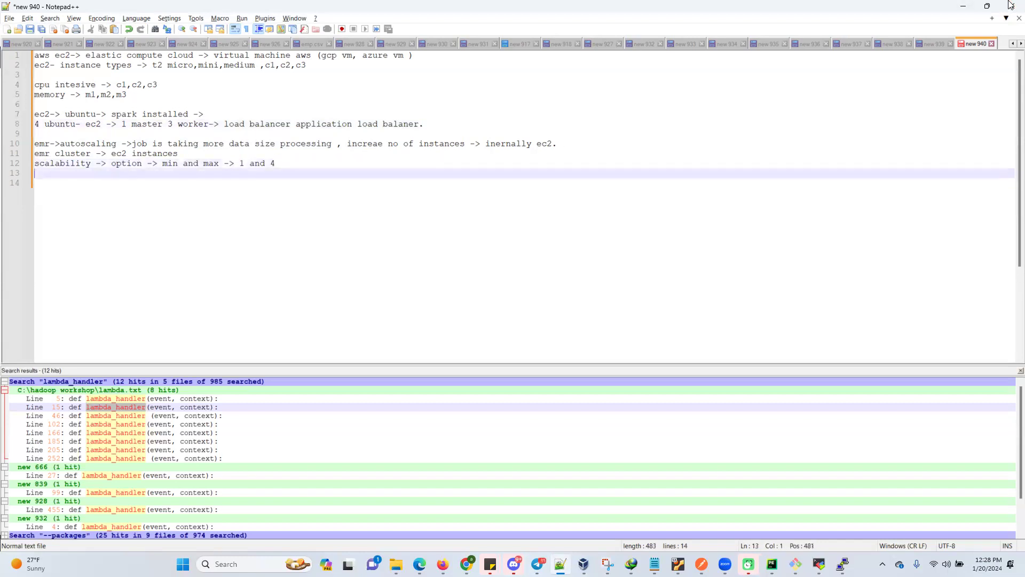
# Write line 13 as '1 hour -> 10 one instance charge.' and start the transient cluster note
pyautogui.write('1 hour -> 10')
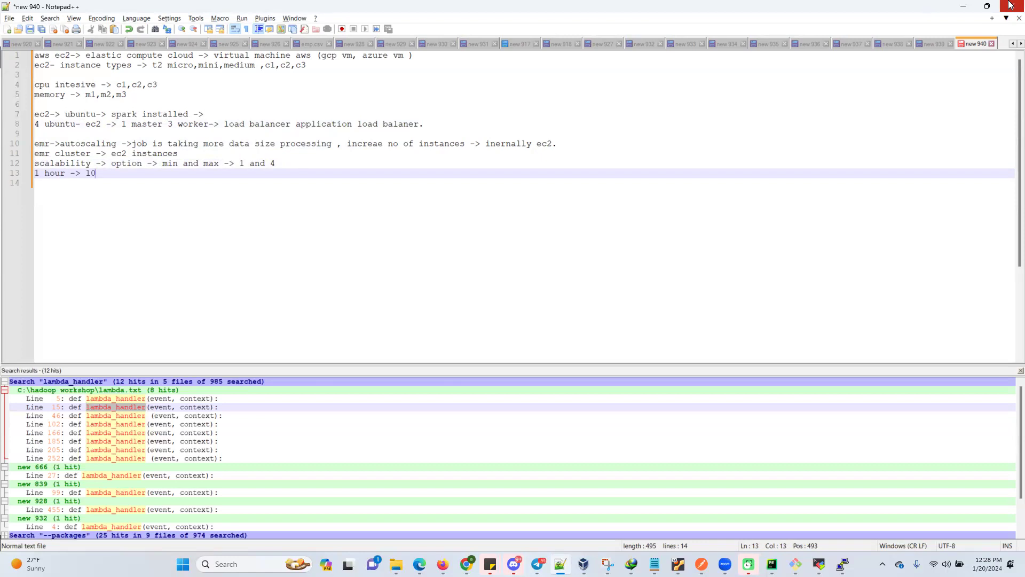
pyautogui.write('i')
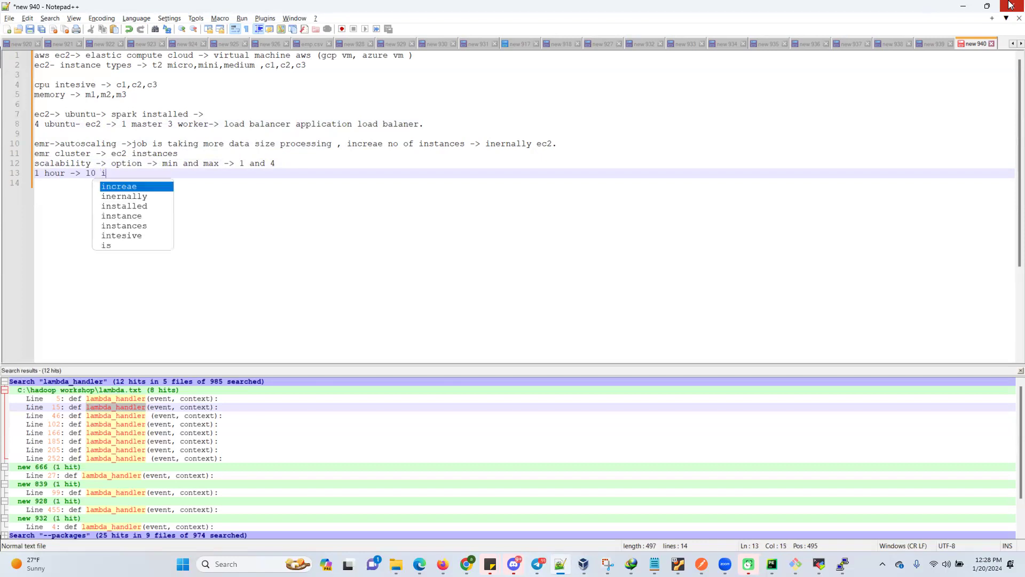
pyautogui.press('Escape')
pyautogui.press('BackSpace')
pyautogui.write('on')
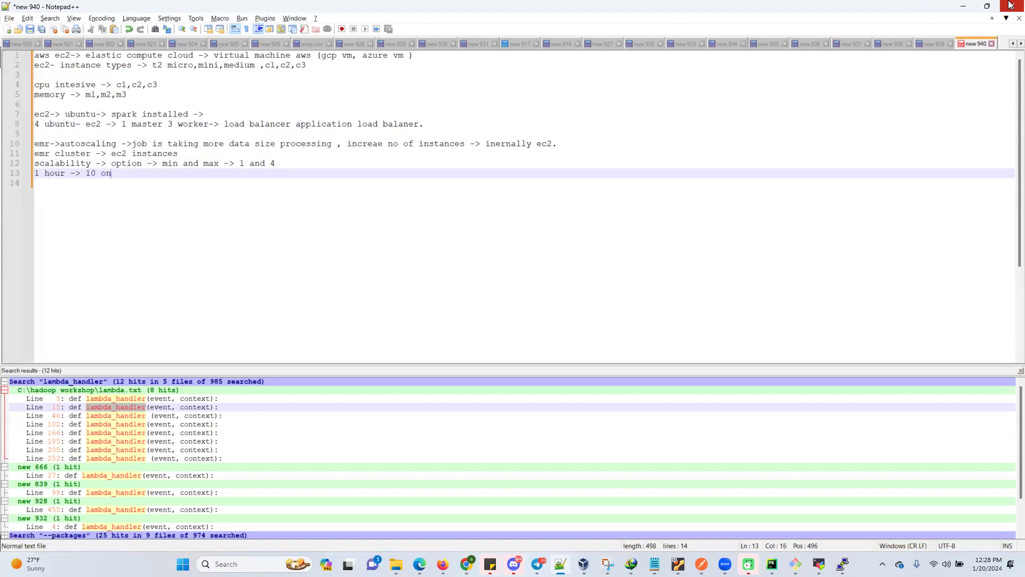
pyautogui.write('e instance charg')
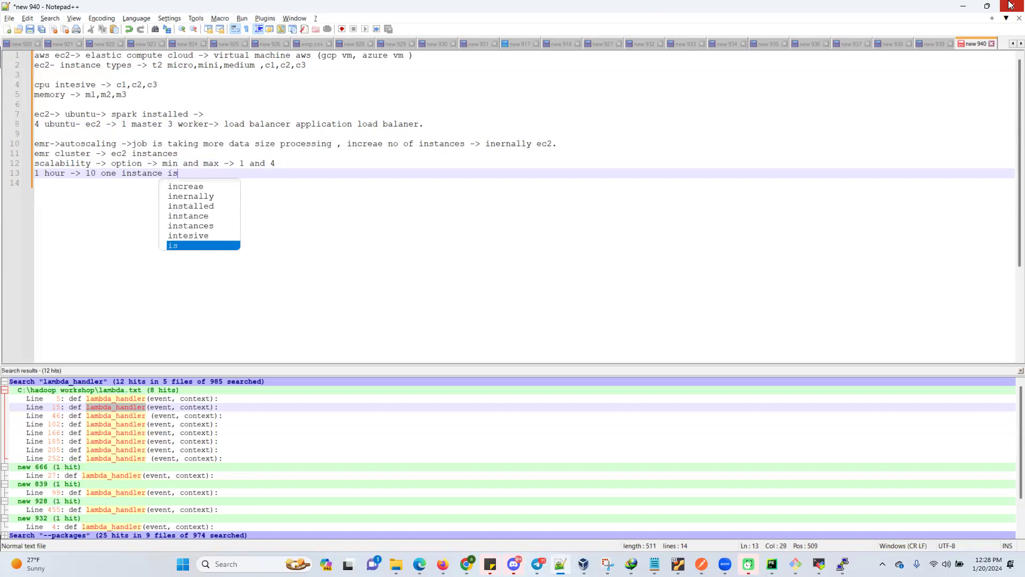
pyautogui.write('e.')
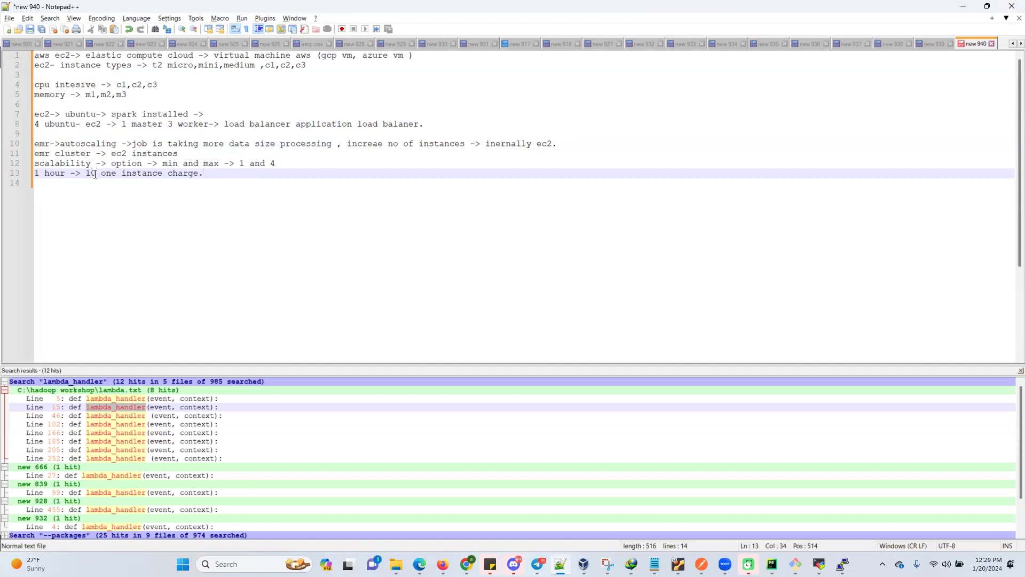
pyautogui.press('Return')
pyautogui.press('Return')
pyautogui.write('trasient cluster -> create c')
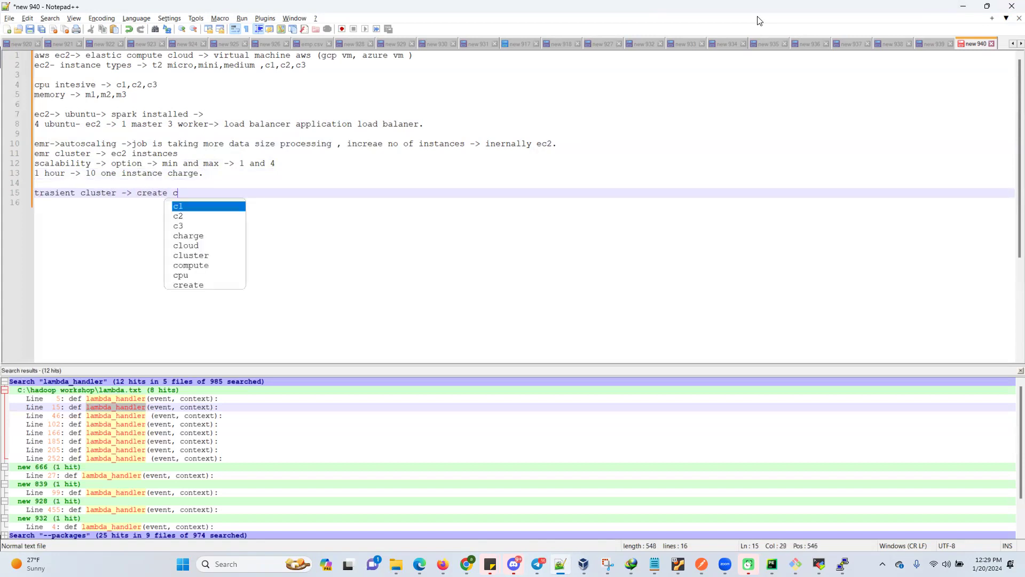
pyautogui.write('luster adhoc -> run ')
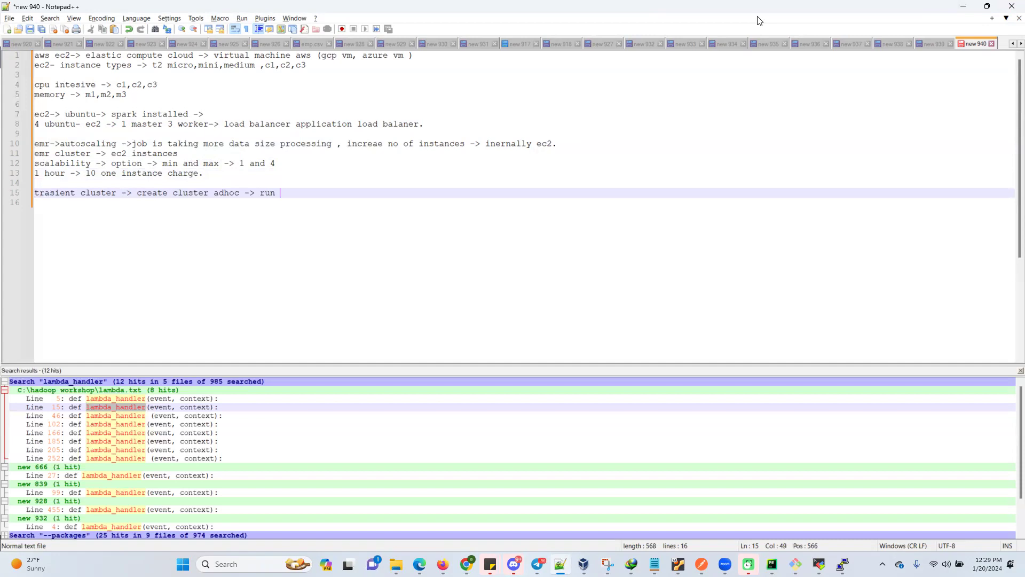
pyautogui.write('job -> terminated cluster')
# Finish the 'trasient cluster -> ... -> terminated cluster' line and return to its end
pyautogui.press('Return')
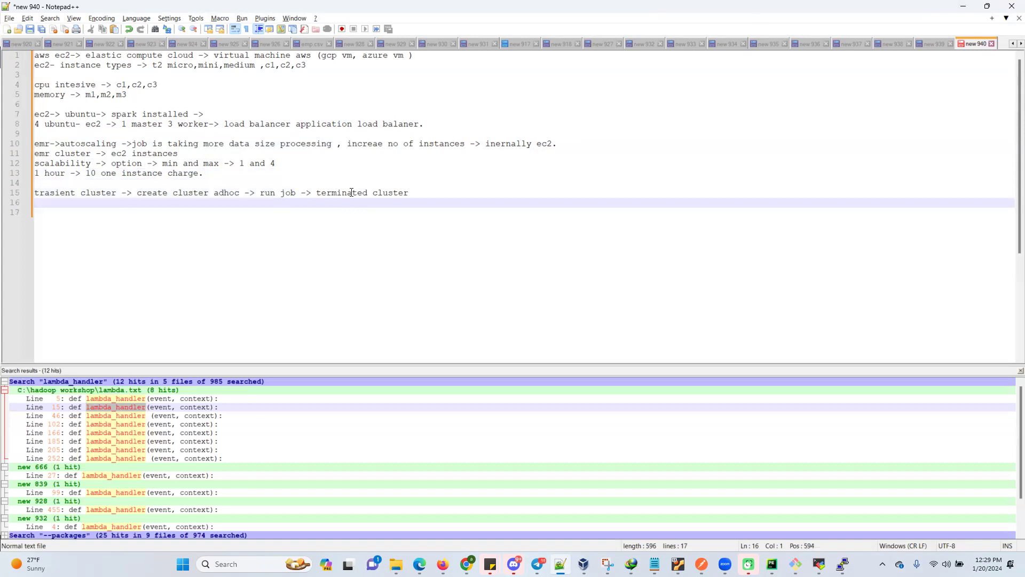
pyautogui.click(410, 195)
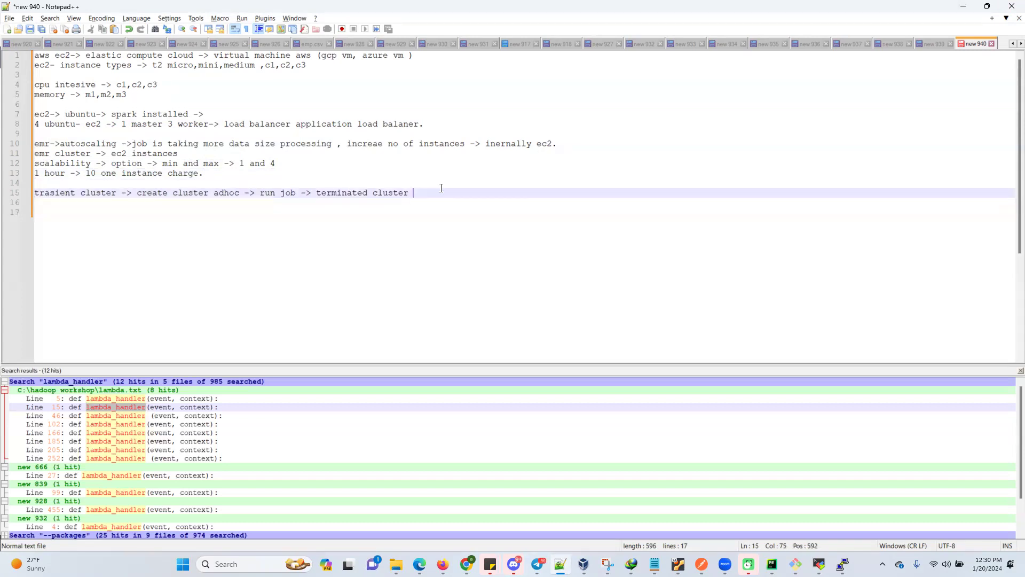
# Add a line 'long running cluster-> hourly job ->' below the transient cluster note
pyautogui.press('Return')
pyautogui.write('long ')
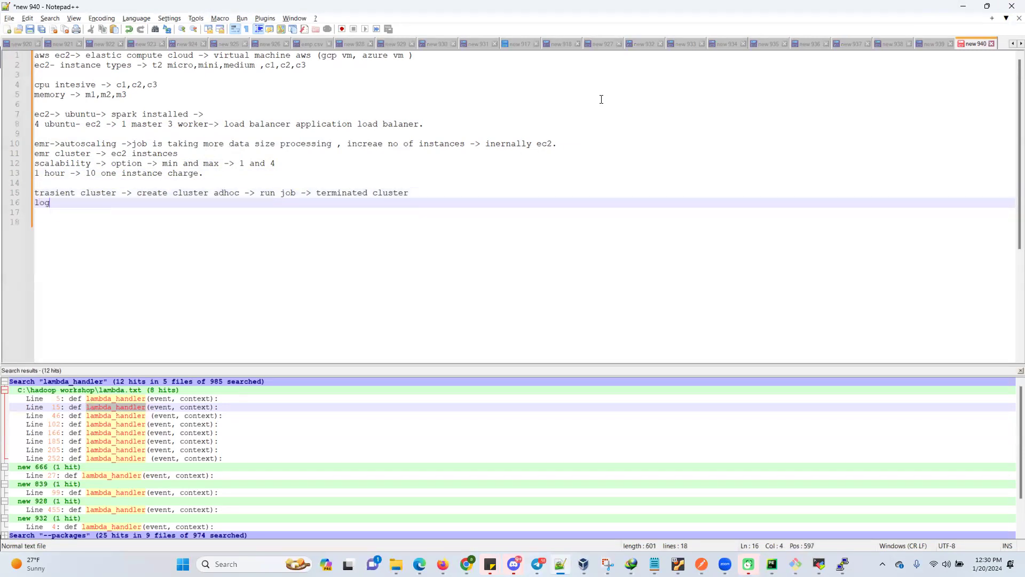
pyautogui.write('r')
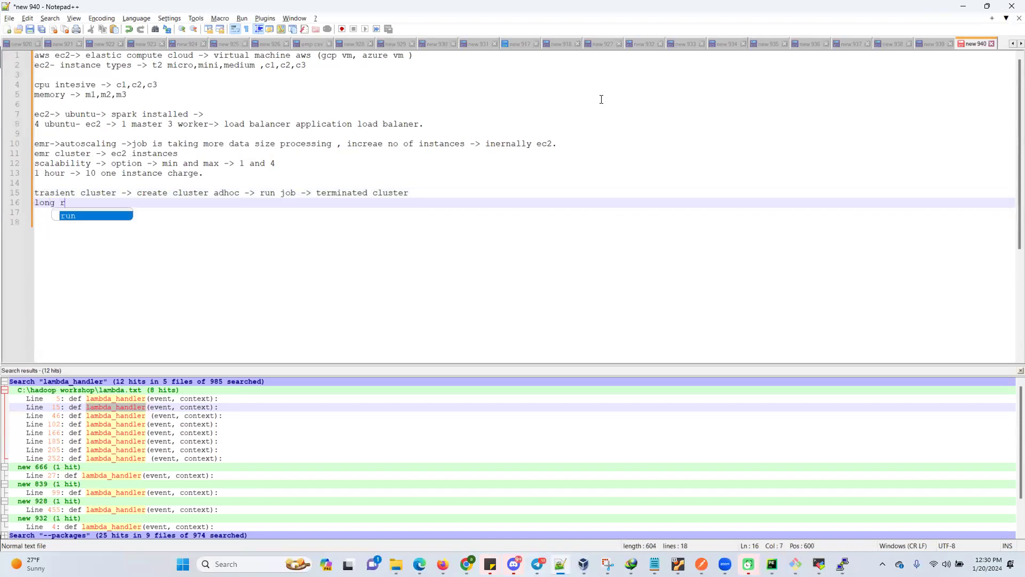
pyautogui.write('unning clust')
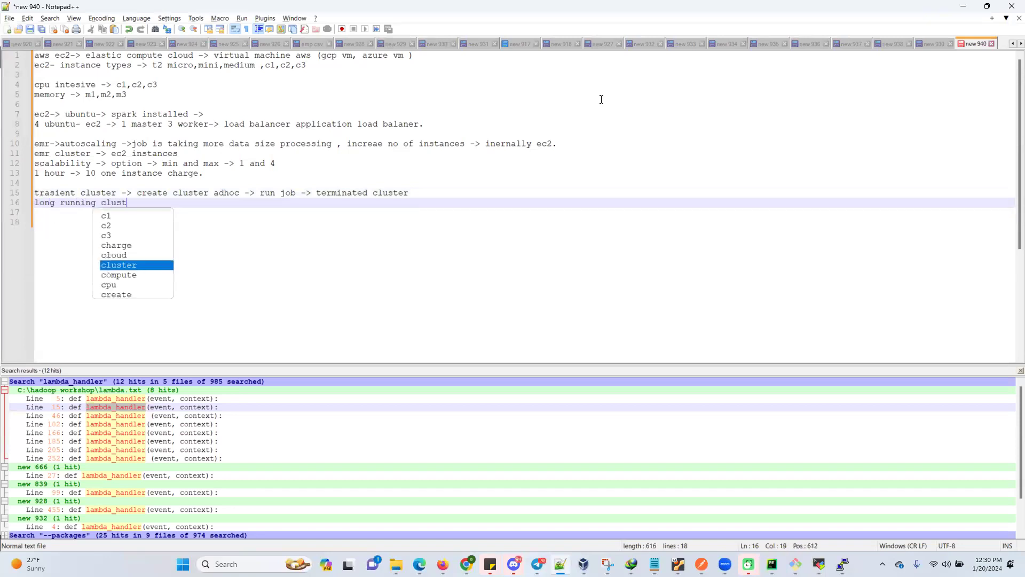
pyautogui.write('er->')
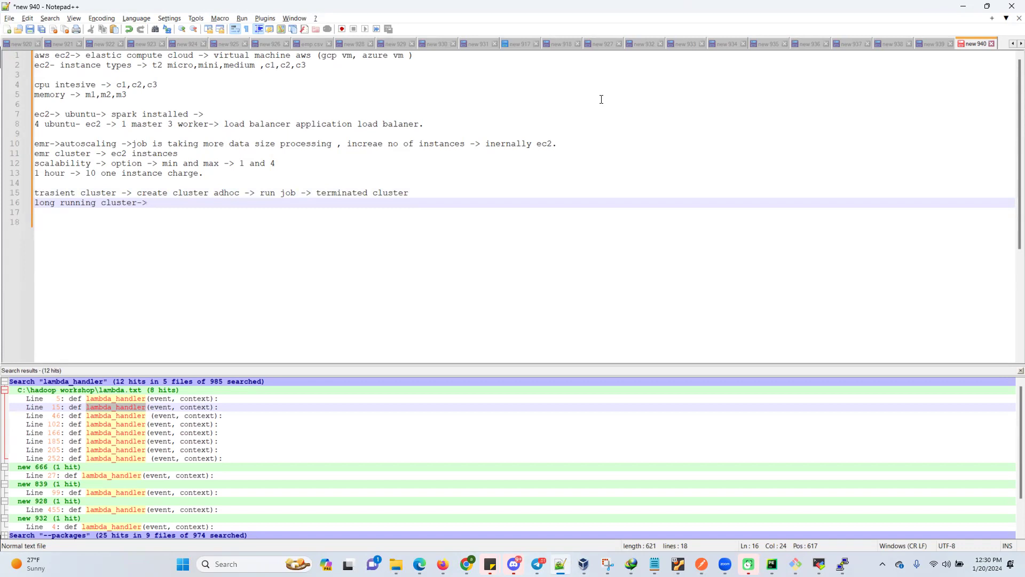
pyautogui.write('hour')
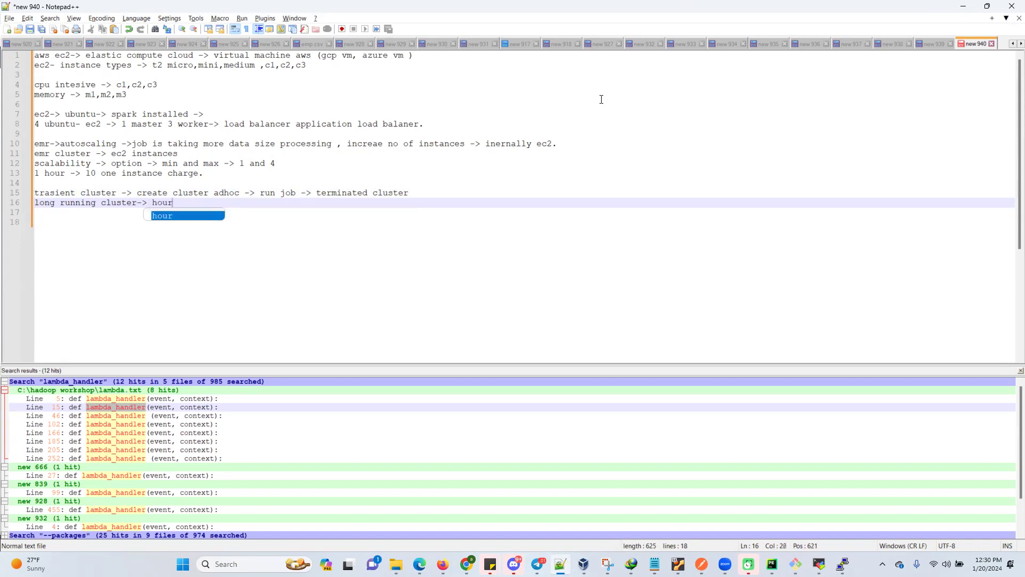
pyautogui.write('ly ')
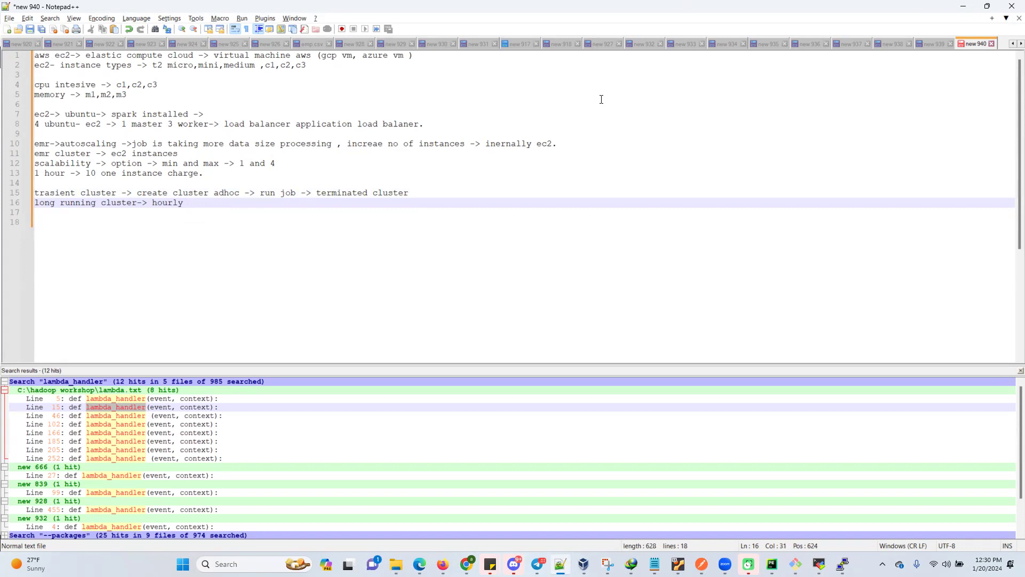
pyautogui.write('job ->')
pyautogui.click(583, 563)
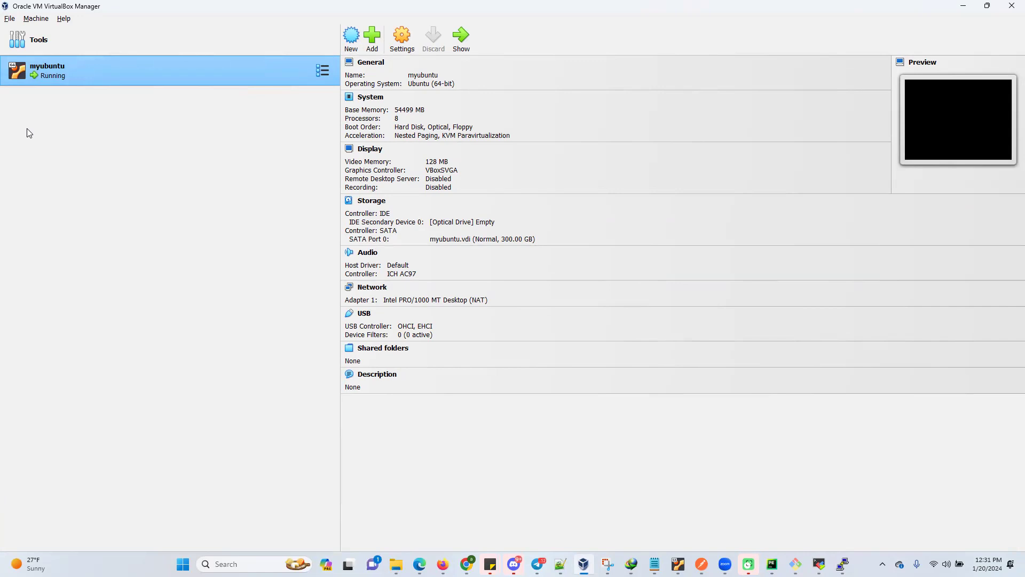
pyautogui.click(963, 9)
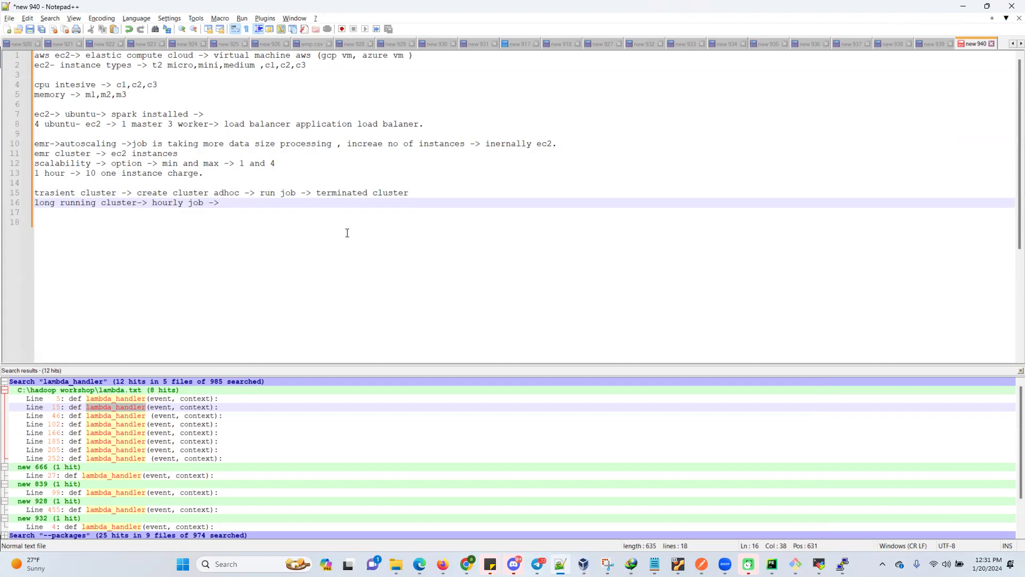
# Add note lines '1. ssh -> key' and '5 services hadoop services running'
pyautogui.press('Return')
pyautogui.press('Return')
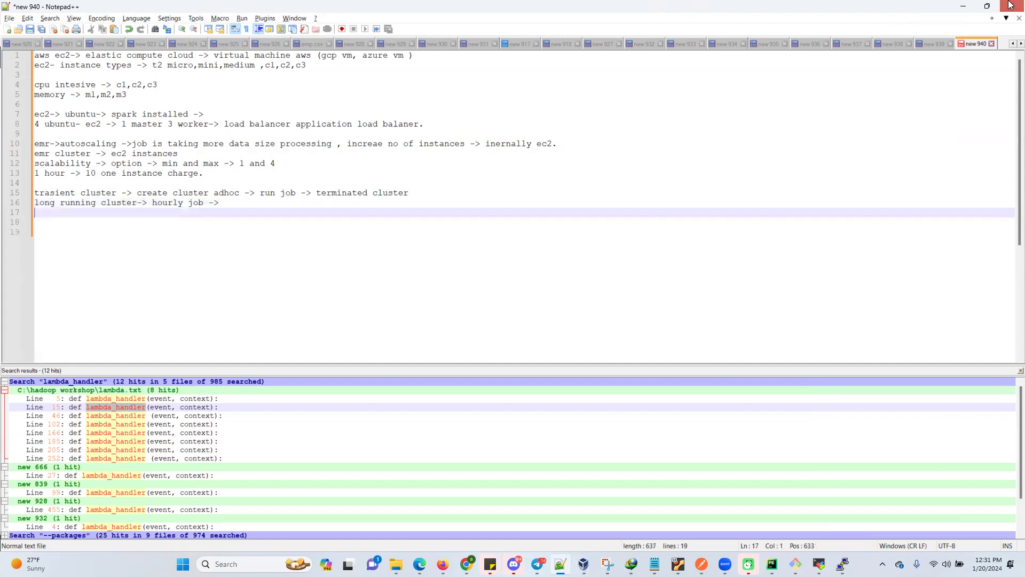
pyautogui.write('1. shsh')
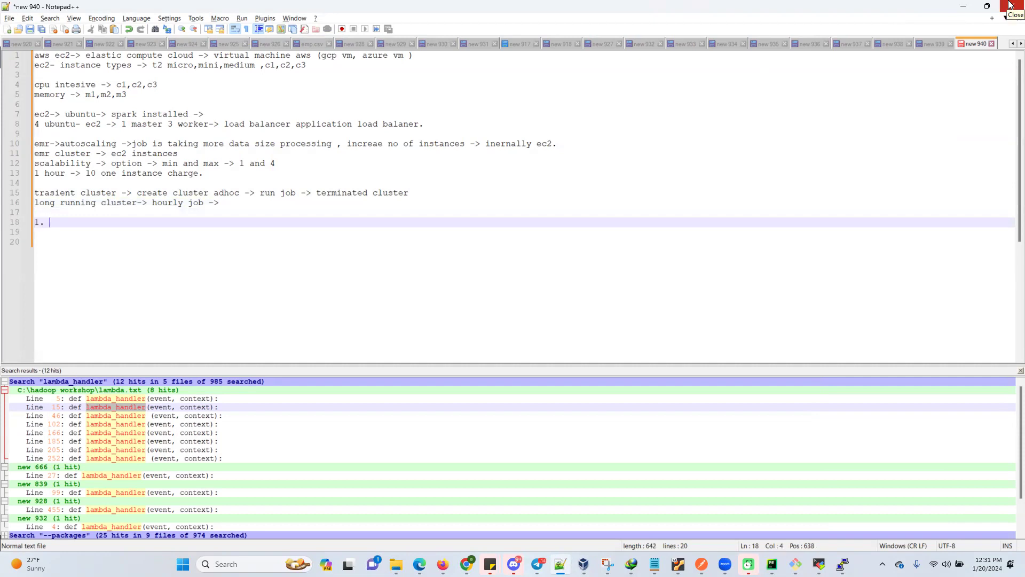
pyautogui.press('BackSpace')
pyautogui.press('BackSpace')
pyautogui.press('BackSpace')
pyautogui.write('sh -> key')
pyautogui.press('Return')
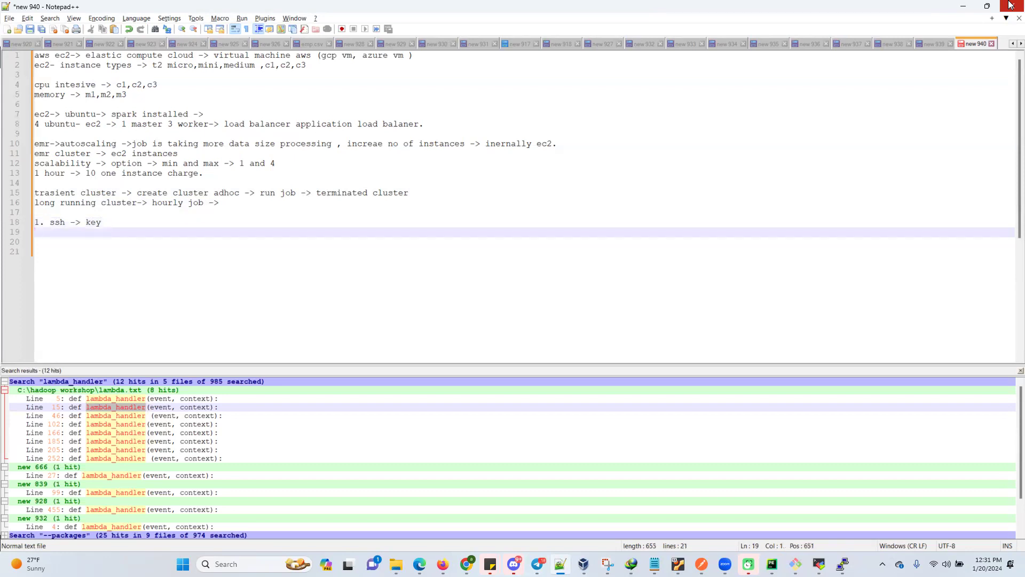
pyautogui.write('5 server')
pyautogui.press('BackSpace')
pyautogui.press('BackSpace')
pyautogui.press('BackSpace')
pyautogui.write('ices hadoop services ru')
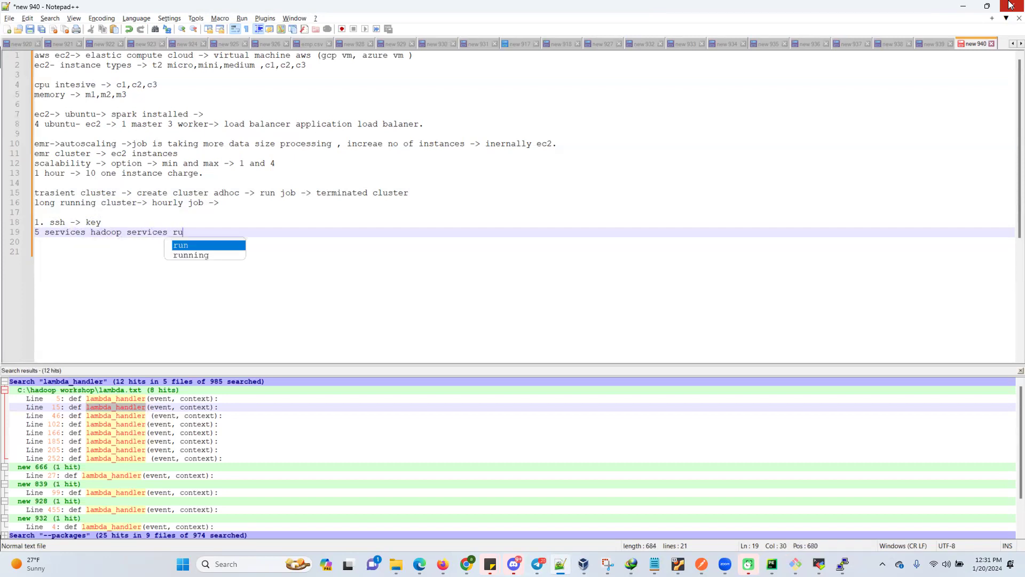
pyautogui.write('nning')
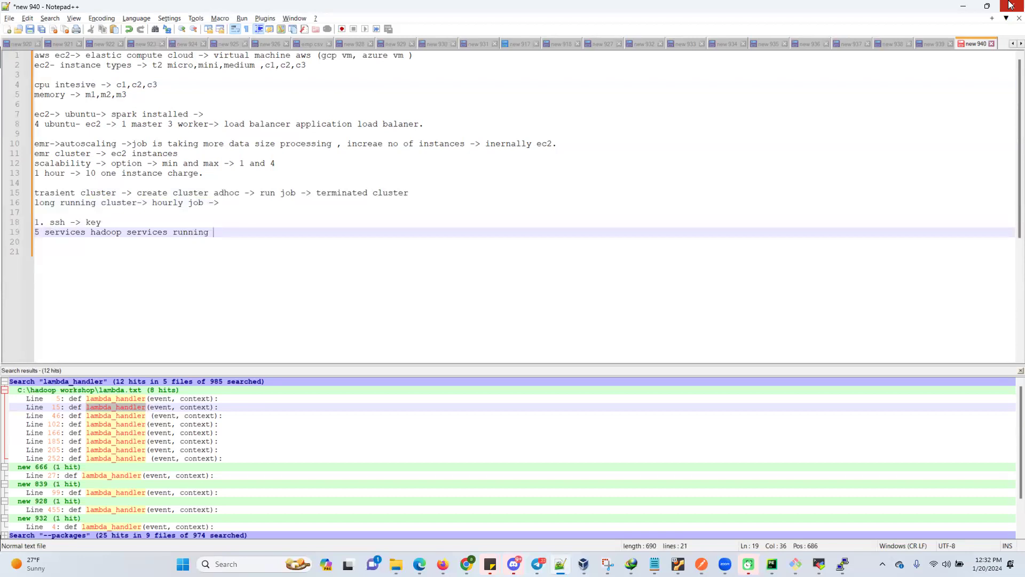
# Add note lines 'emr -> hadoop spark' and 'glue -> spark'
pyautogui.press('Return')
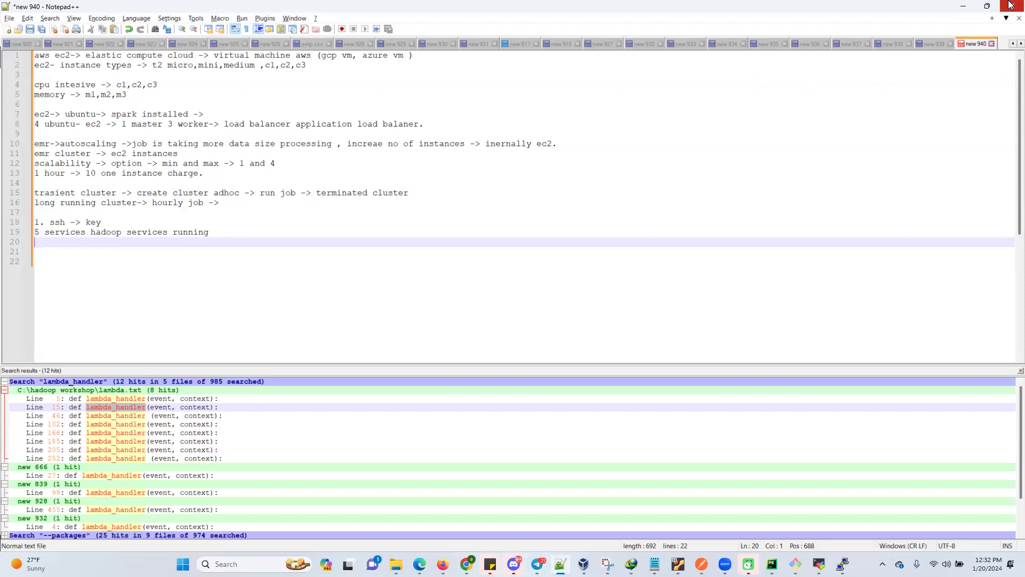
pyautogui.write('emr -> hado')
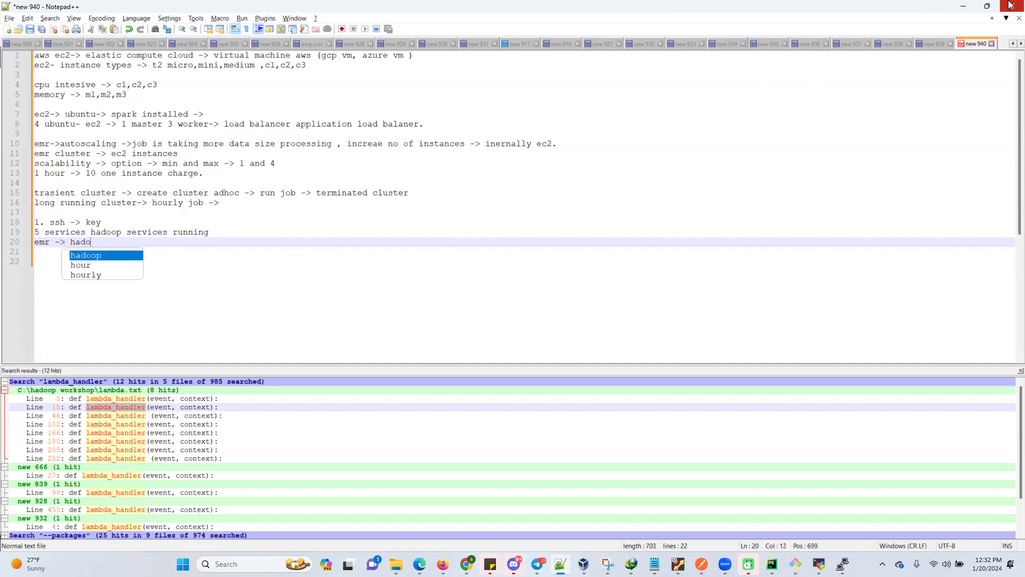
pyautogui.write('op spark')
pyautogui.press('Return')
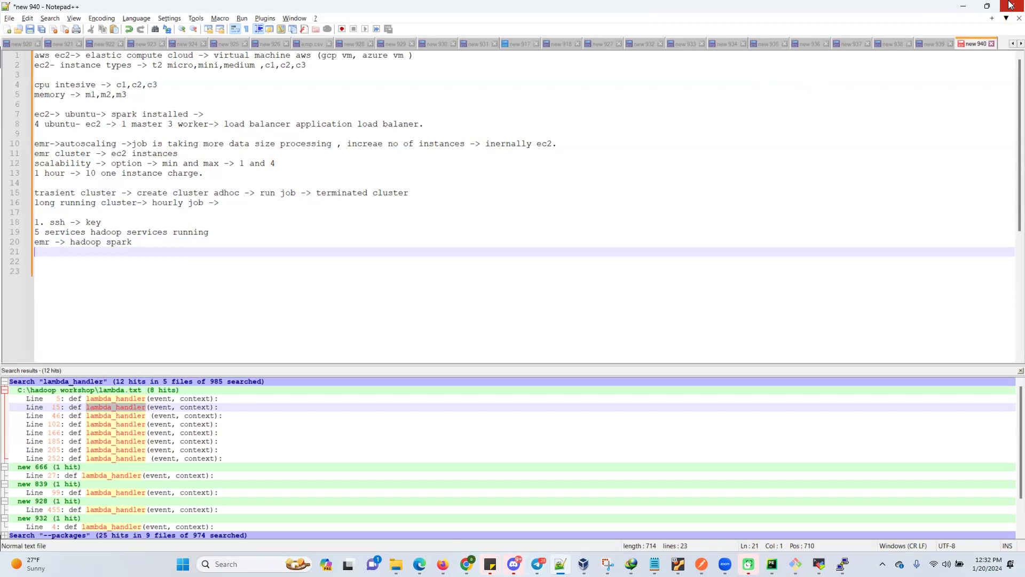
pyautogui.write('glue -> spark')
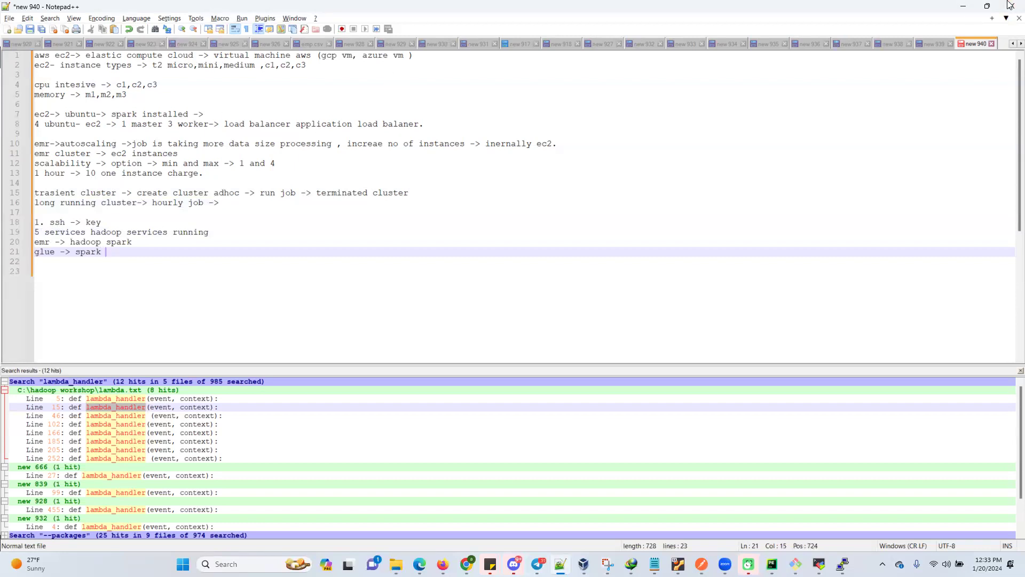
# Extend the glue line with 'job python, scala -> which read csv in s3 and write output file s3'
pyautogui.write('job ptyt')
pyautogui.press('BackSpace')
pyautogui.press('BackSpace')
pyautogui.press('BackSpace')
pyautogui.press('BackSpace')
pyautogui.write('python, ')
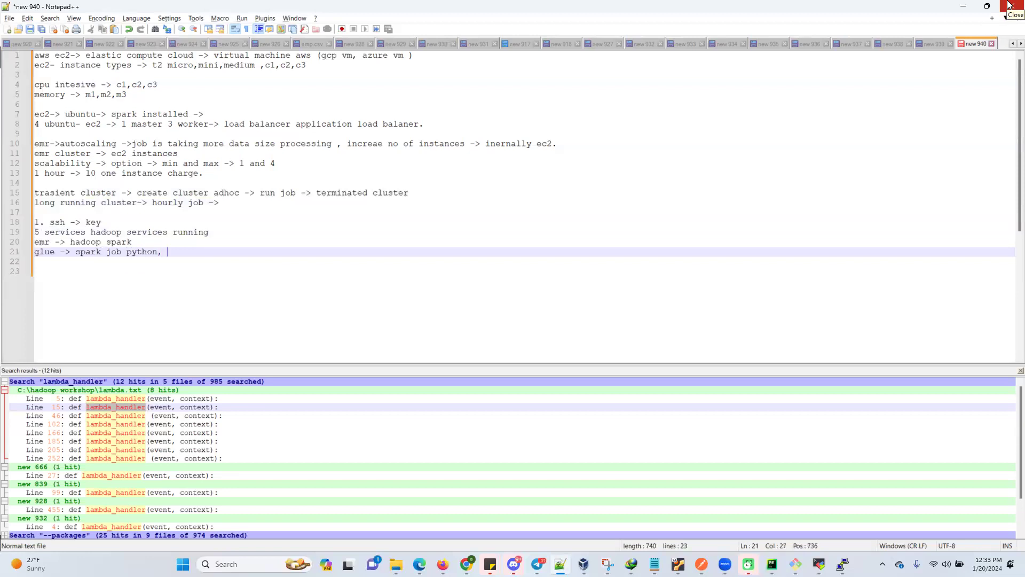
pyautogui.write('scala -> which read csv in s3 and ')
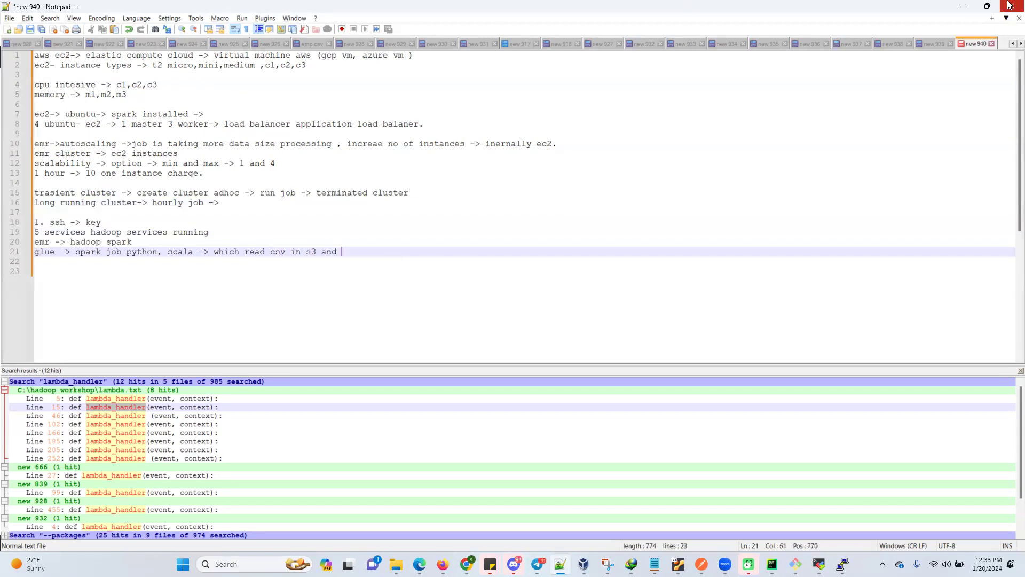
pyautogui.write('write output file s3')
pyautogui.press('Escape')
# Add a line 'step function = workflow manager' below line 21
pyautogui.doubleClick(42, 254)
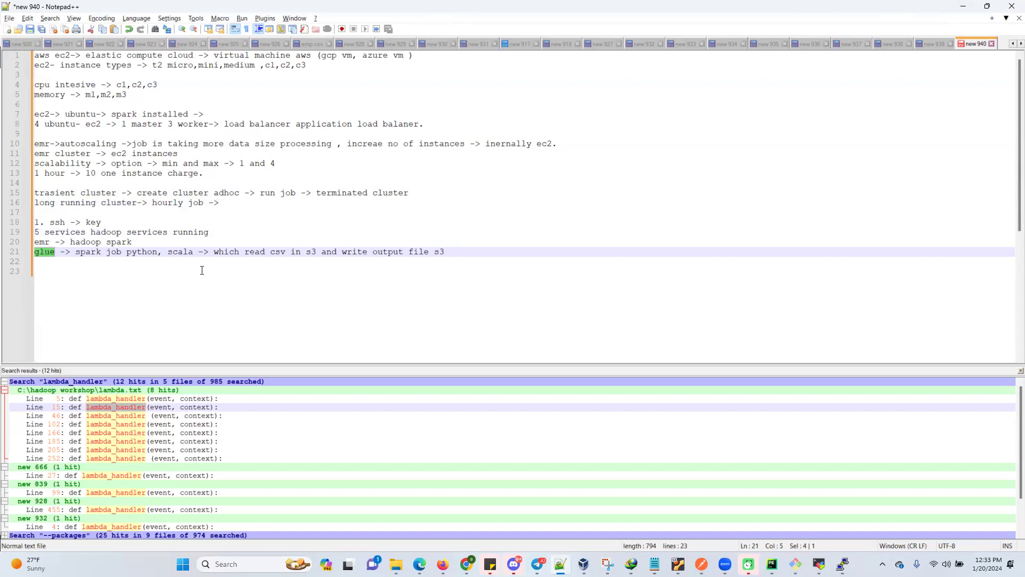
pyautogui.click(454, 251)
pyautogui.press('Return')
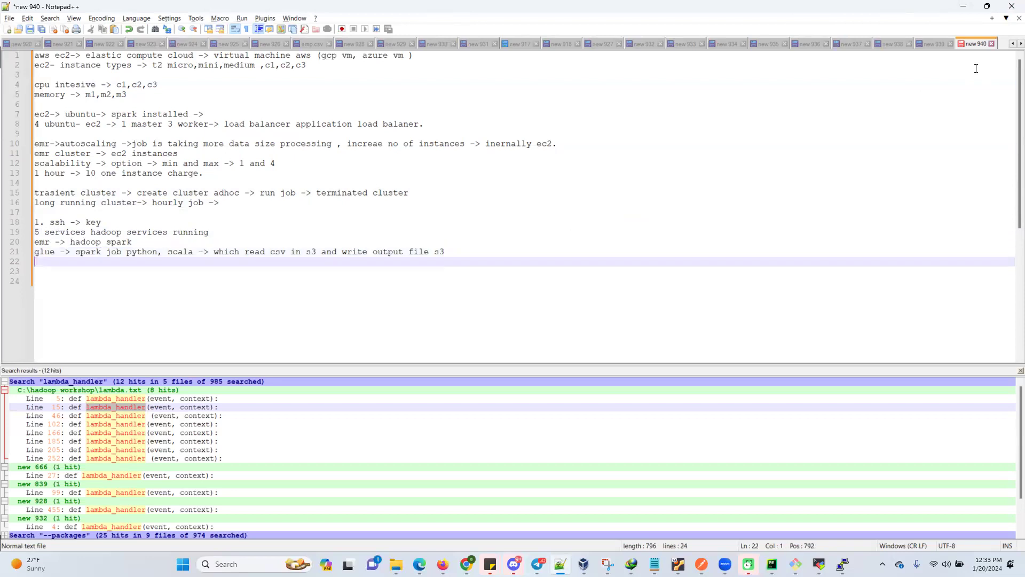
pyautogui.write('step function = workflow manager')
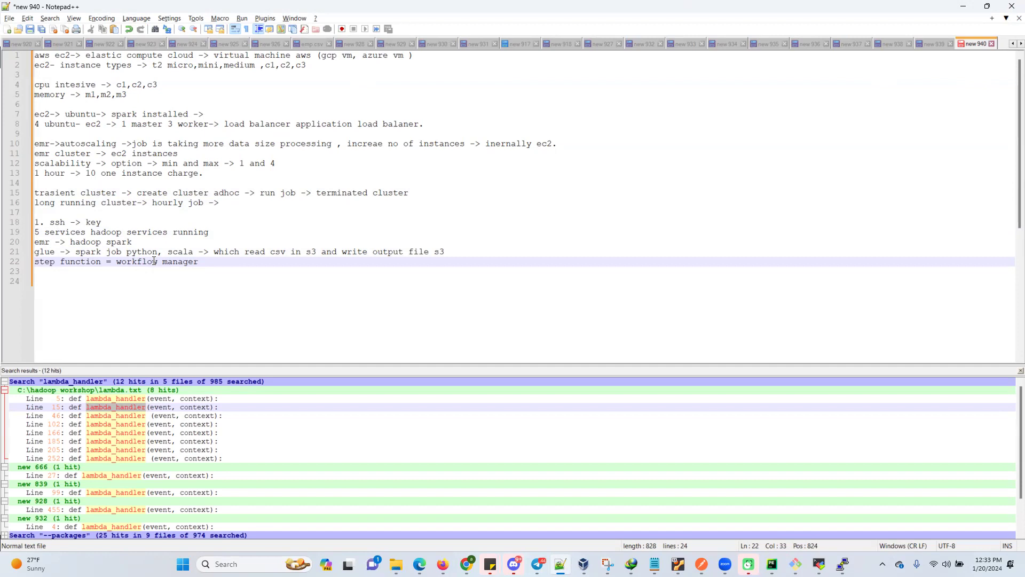
pyautogui.click(447, 251)
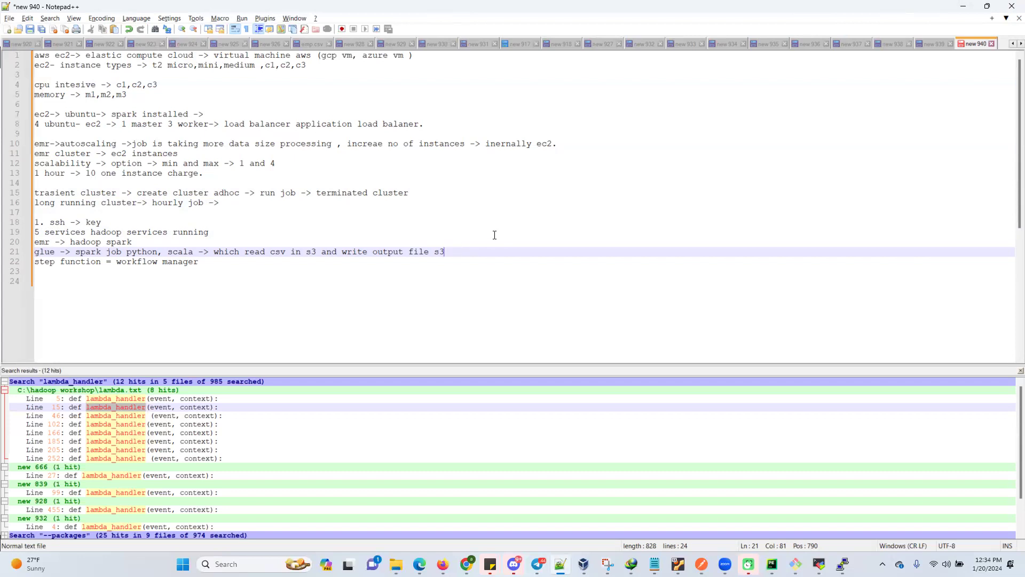
# Add a crawler note: 'crawler - table of s3 data - athena tool u can query'
pyautogui.press('Return')
pyautogui.write('crawe')
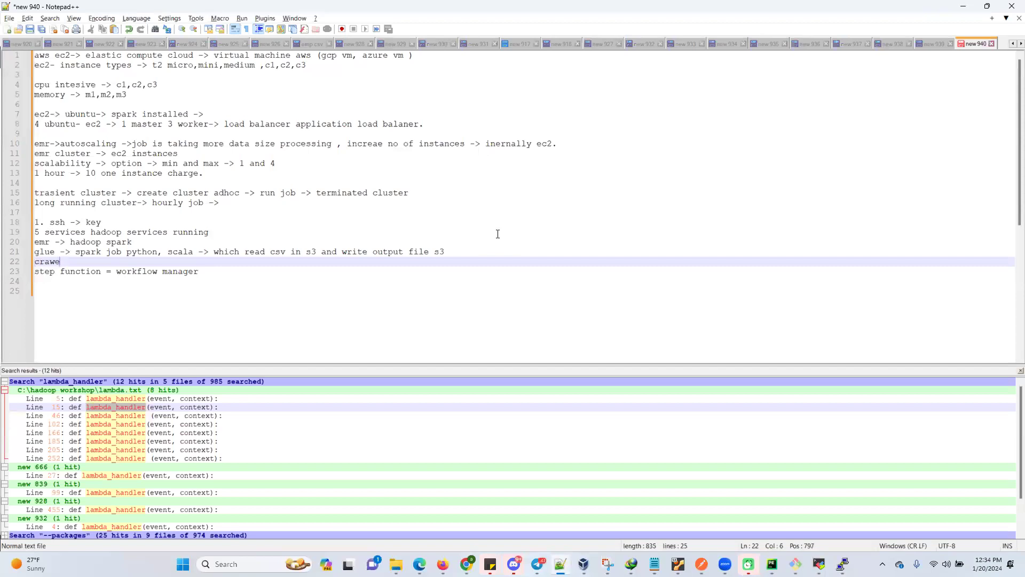
pyautogui.press('BackSpace')
pyautogui.write('ler -<>')
pyautogui.press('BackSpace')
pyautogui.press('BackSpace')
pyautogui.write('table of s3')
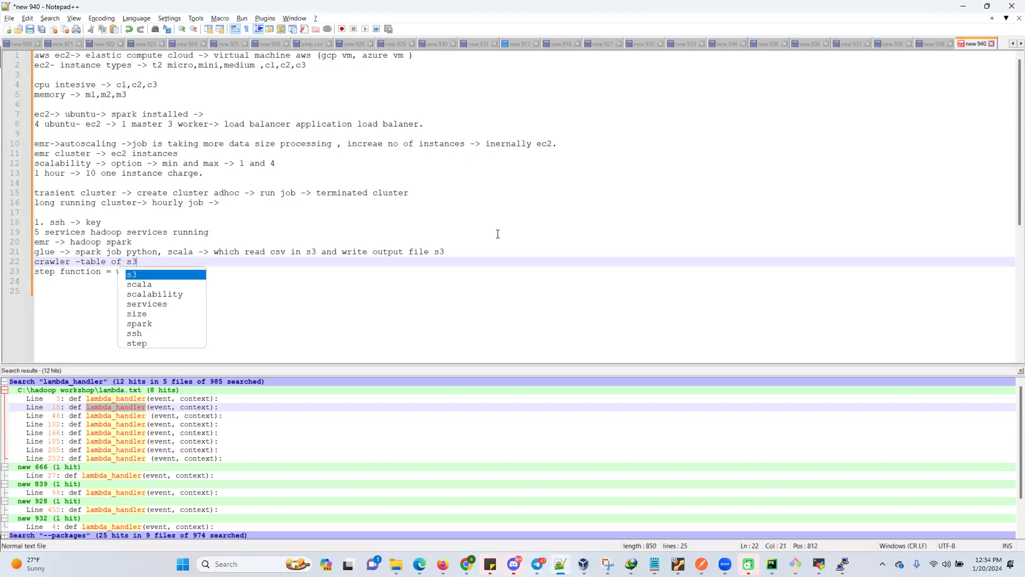
pyautogui.write(' data d')
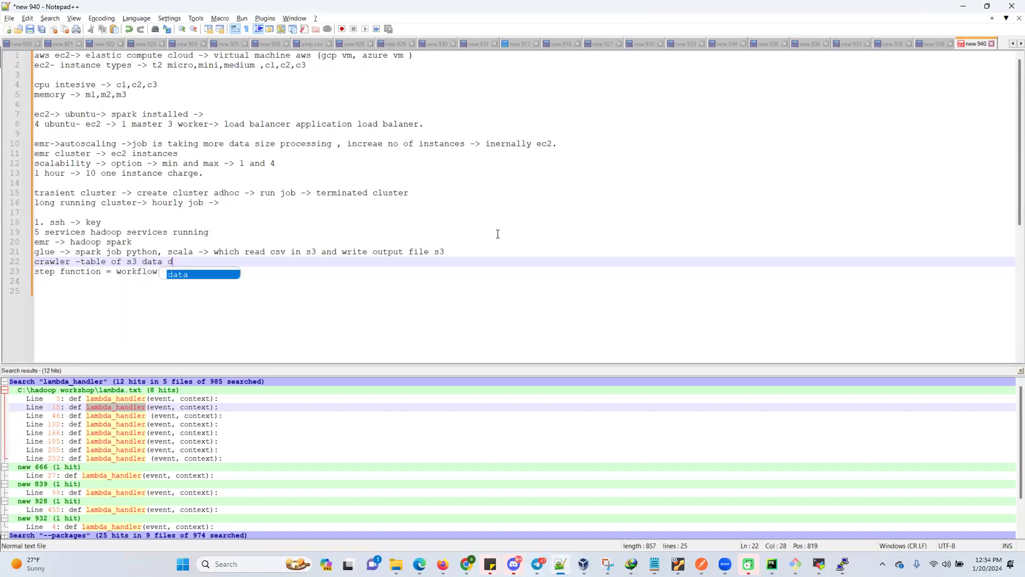
pyautogui.press('BackSpace')
pyautogui.write('- athena')
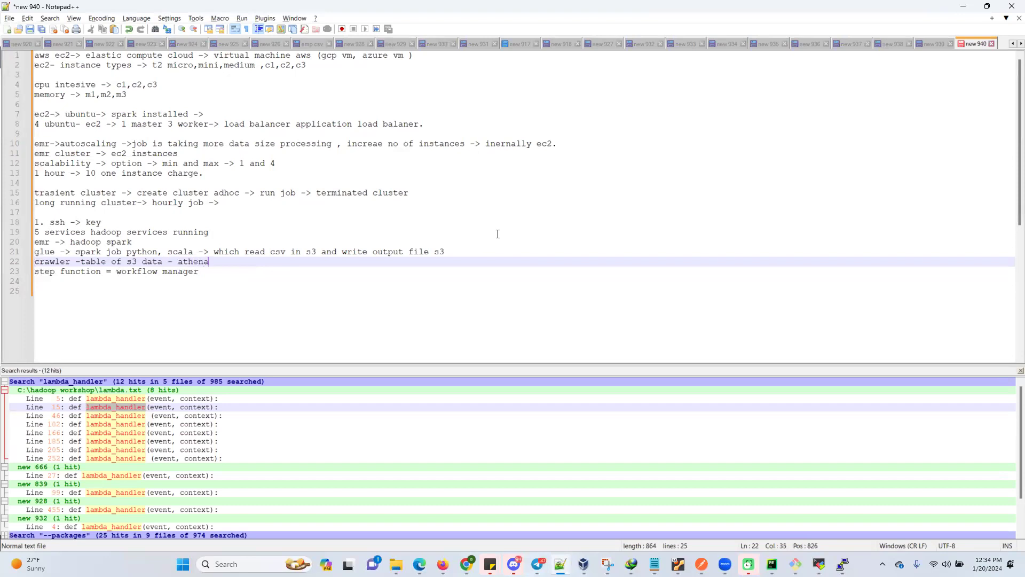
pyautogui.write(' tool u can query')
# Add lines 'glue script-> spark pyspark or spark scala' and 'serverless etl'
pyautogui.press('Return')
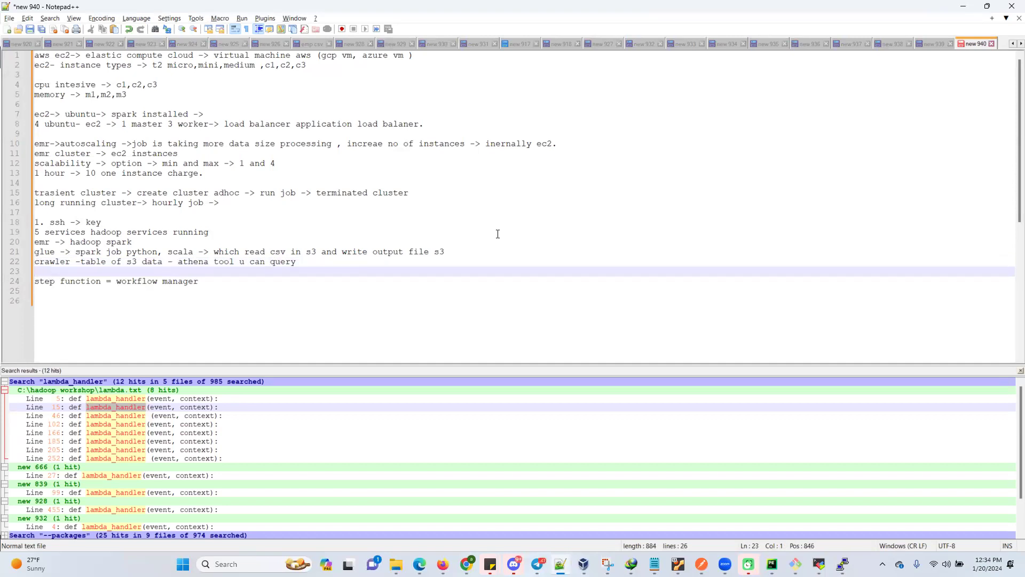
pyautogui.write('glue script-> spark pyspark or spark scla')
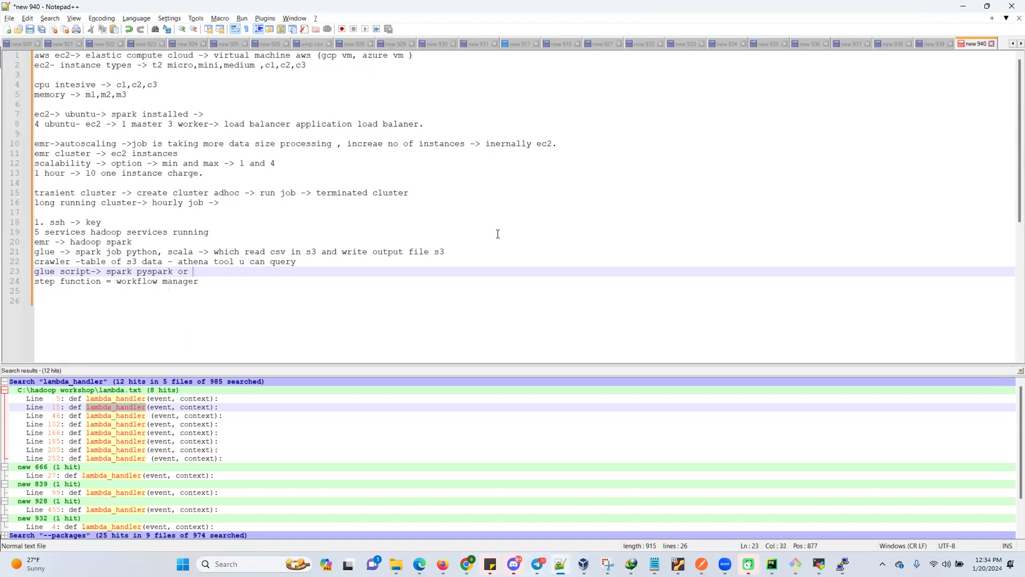
pyautogui.press('BackSpace')
pyautogui.press('BackSpace')
pyautogui.write('ala')
pyautogui.press('Return')
pyautogui.write('serv')
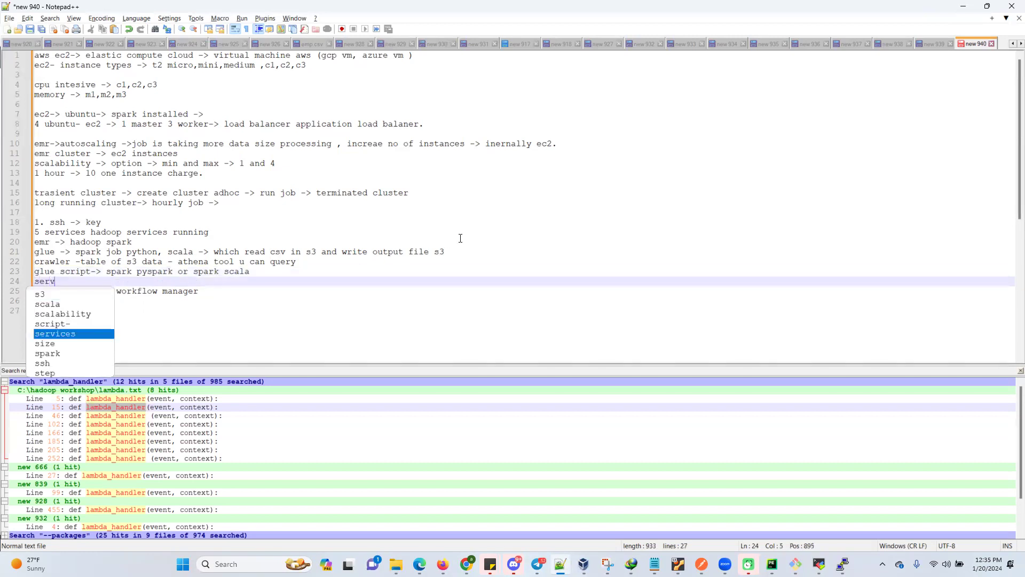
pyautogui.write('erless')
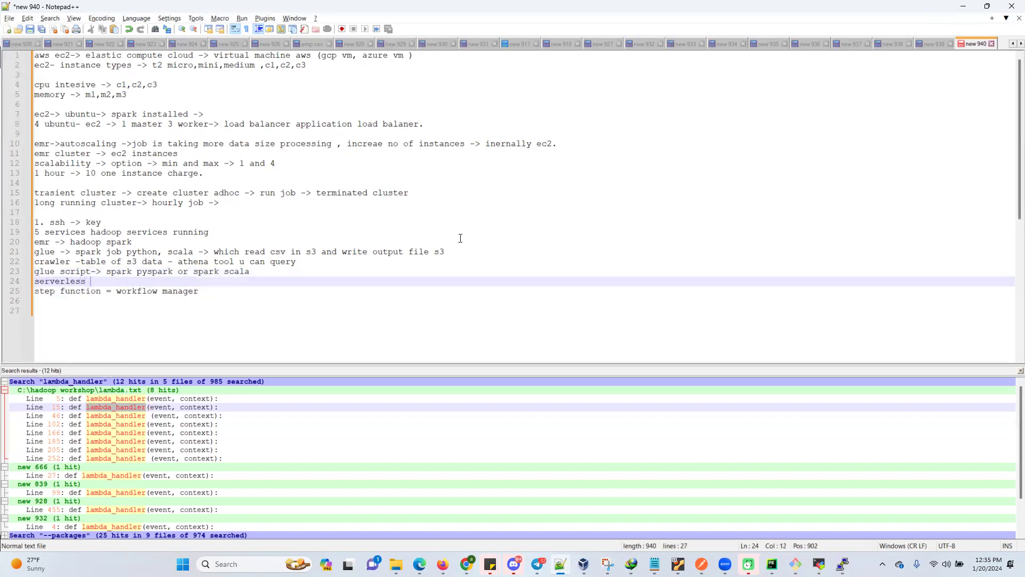
pyautogui.write(' etl')
pyautogui.press('Return')
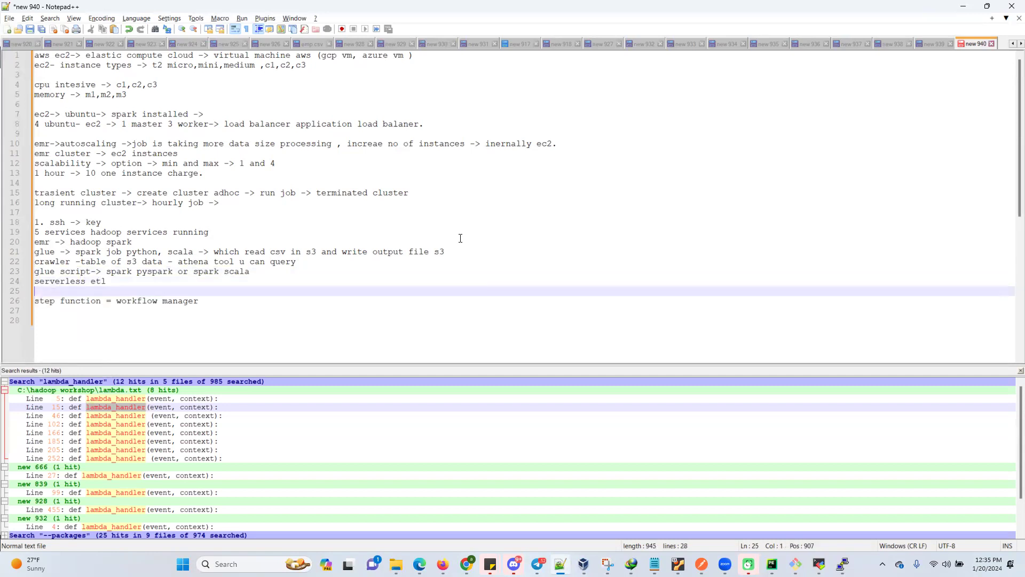
pyautogui.click(226, 300)
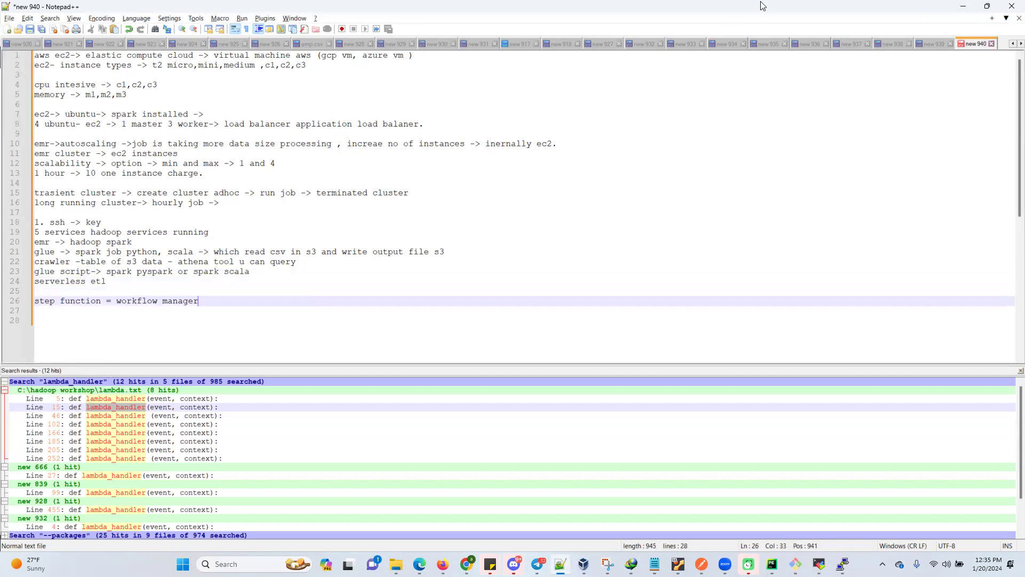
# Add the note 'lambda-server less computing -> python,java,c#,nodejs' below the step function line
pyautogui.press('Return')
pyautogui.press('Return')
pyautogui.write('la')
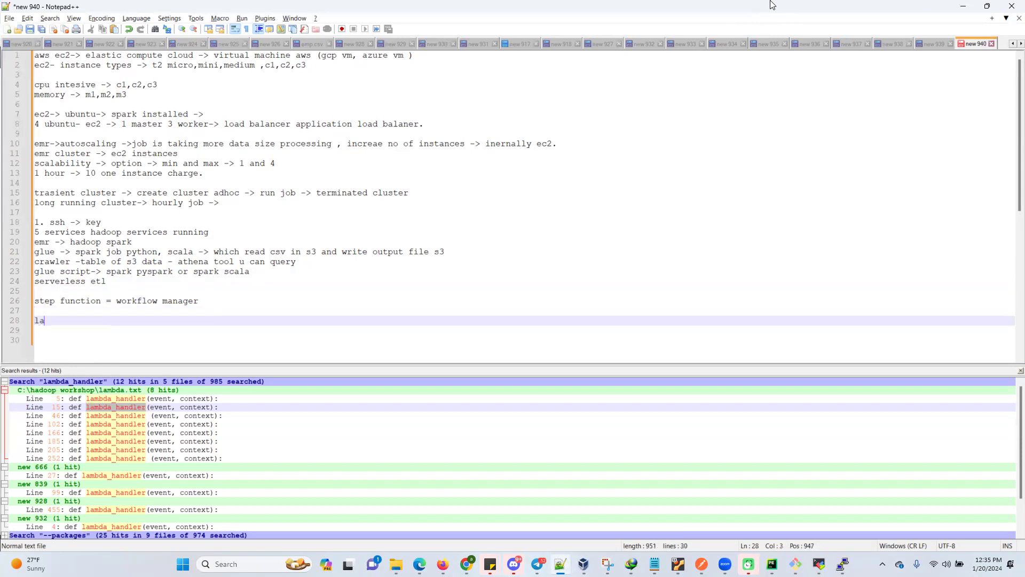
pyautogui.write('mbda-server less')
pyautogui.write('computing ')
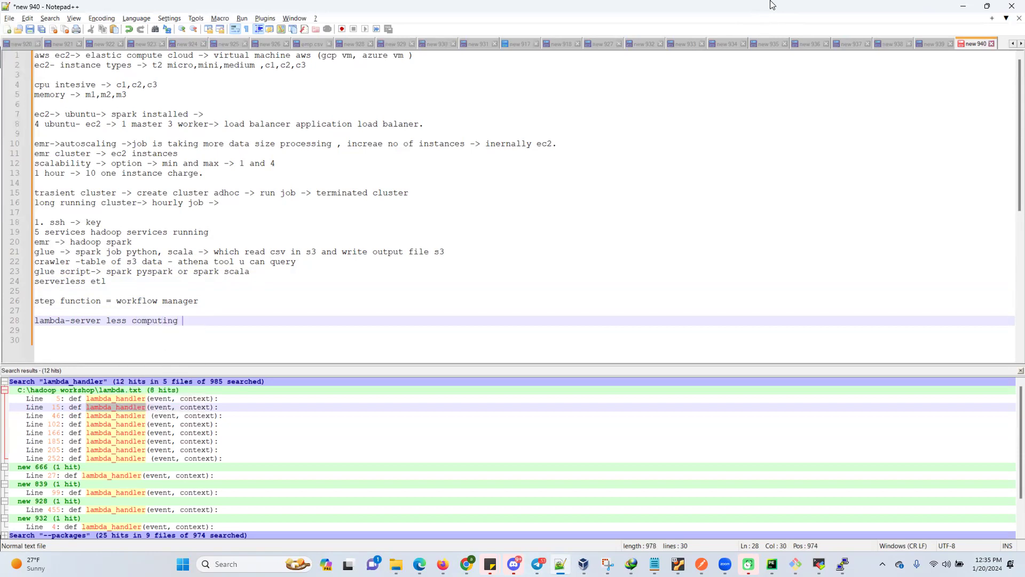
pyautogui.write('-> python,java,')
pyautogui.write('c')
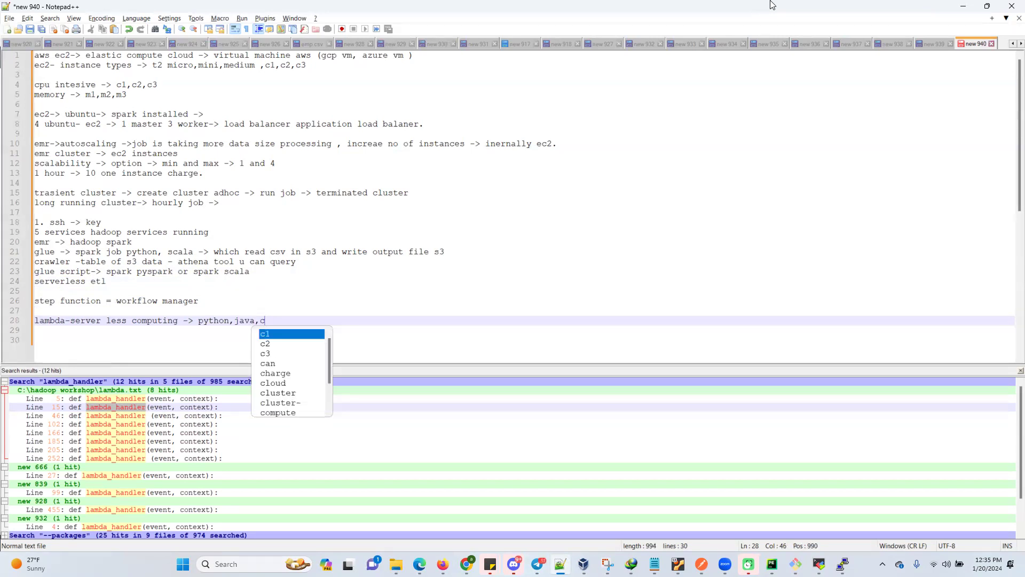
pyautogui.write('%')
pyautogui.press('BackSpace')
pyautogui.write('#')
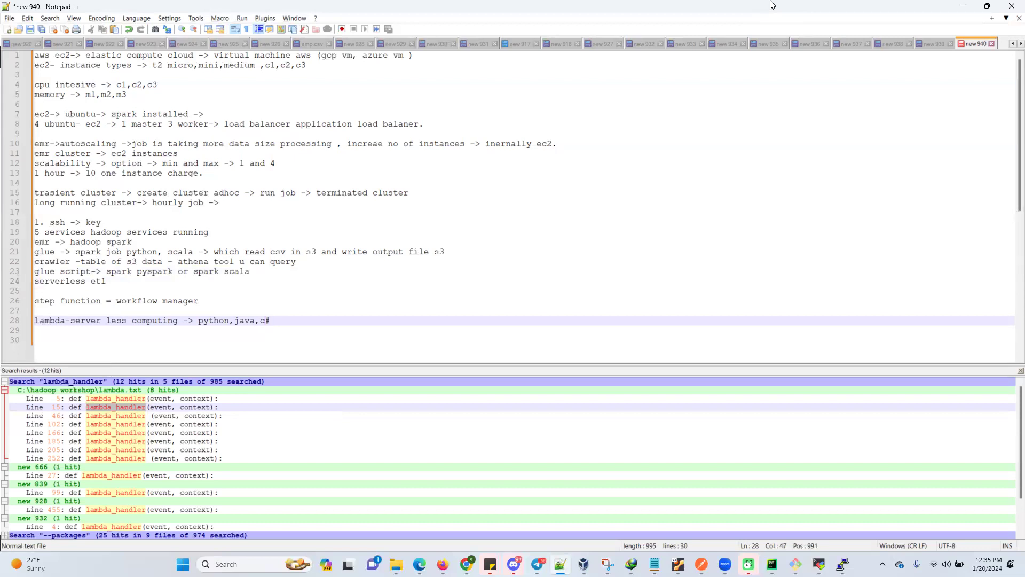
pyautogui.write(',nodejs')
# Add notes 'ec2-> python -> python' and 'lambda funiotn -> lambda handler-> you wirte python code .'
pyautogui.press('Return')
pyautogui.press('Return')
pyautogui.write('ec2-')
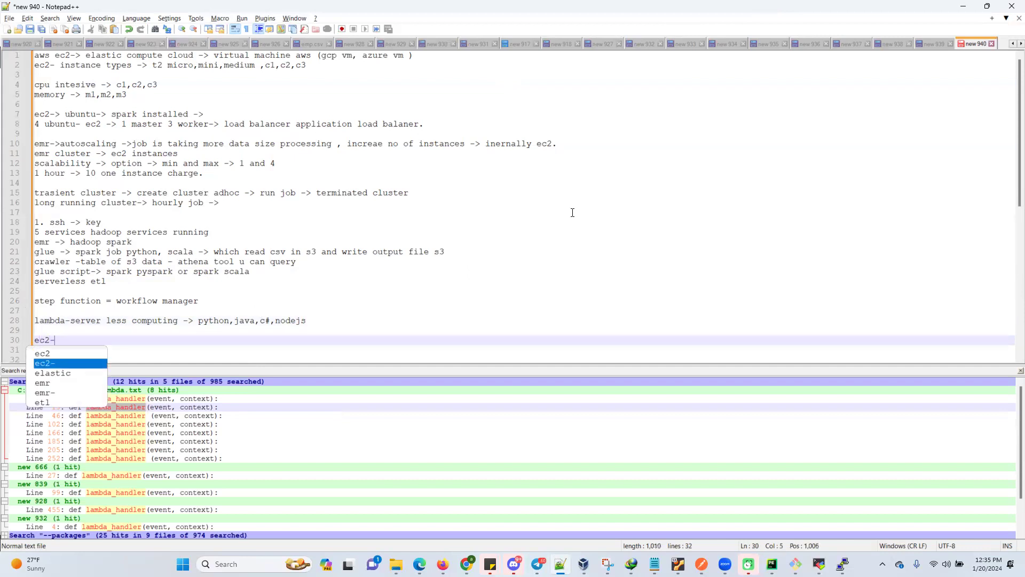
pyautogui.write('> python ')
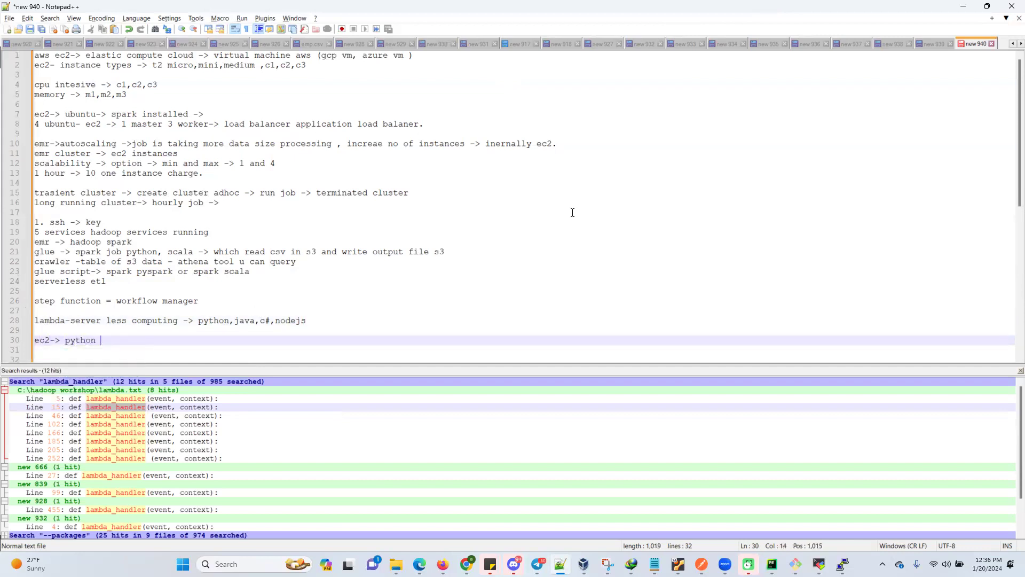
pyautogui.write('-> python')
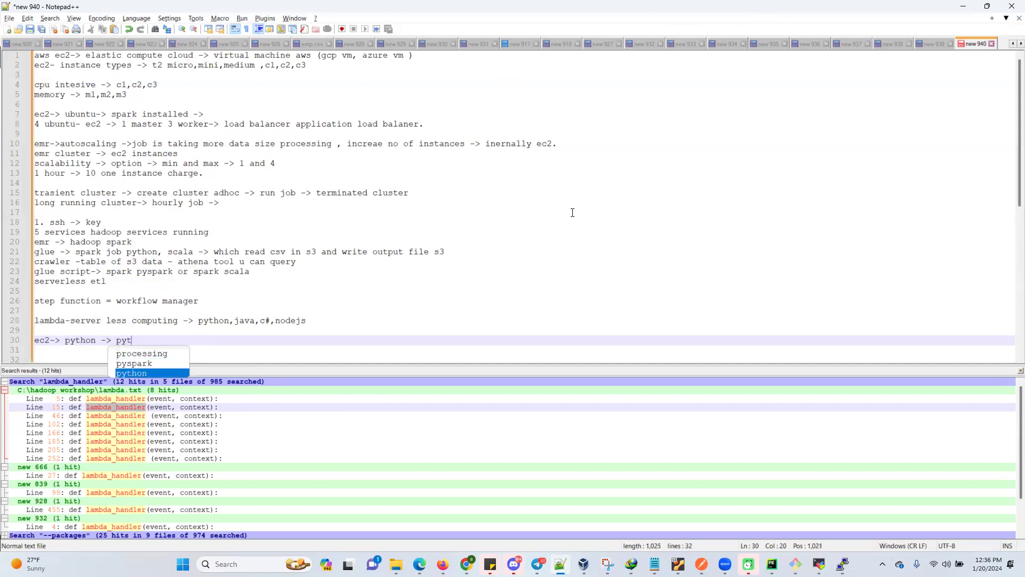
pyautogui.press('Return')
pyautogui.press('Return')
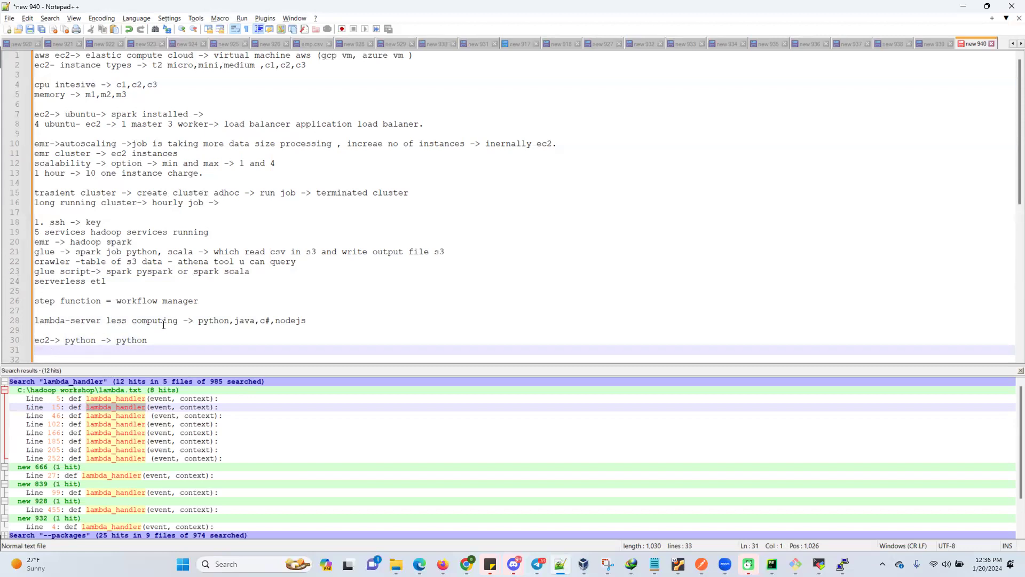
pyautogui.write('lambda funiotn -> lambda handler')
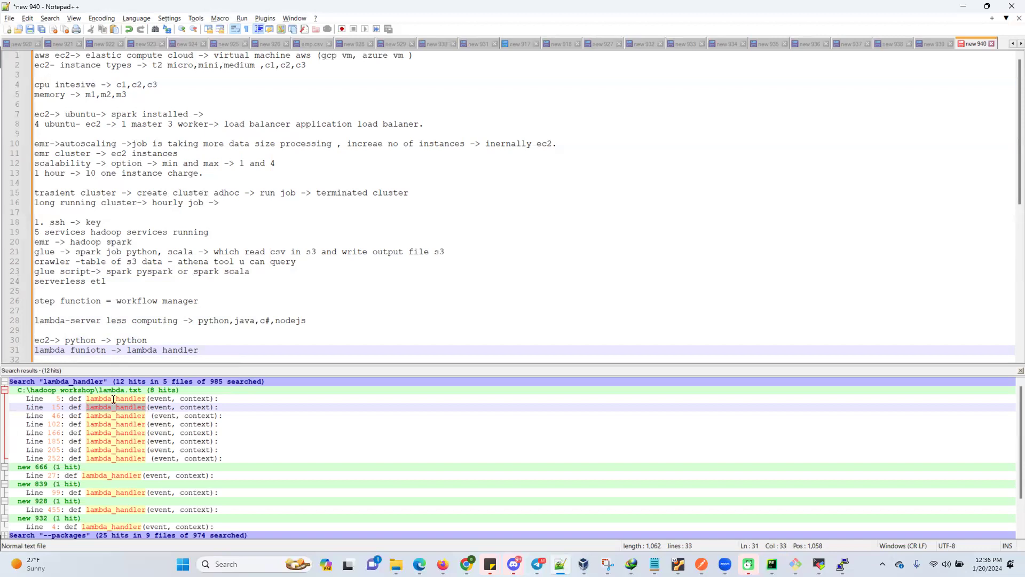
pyautogui.write('-> you wirte python code .')
# Back in the browser, open the Lambda console and switch region from Ohio to Asia Pacific (Mumbai)
pyautogui.hotkey('alt', 'Tab')
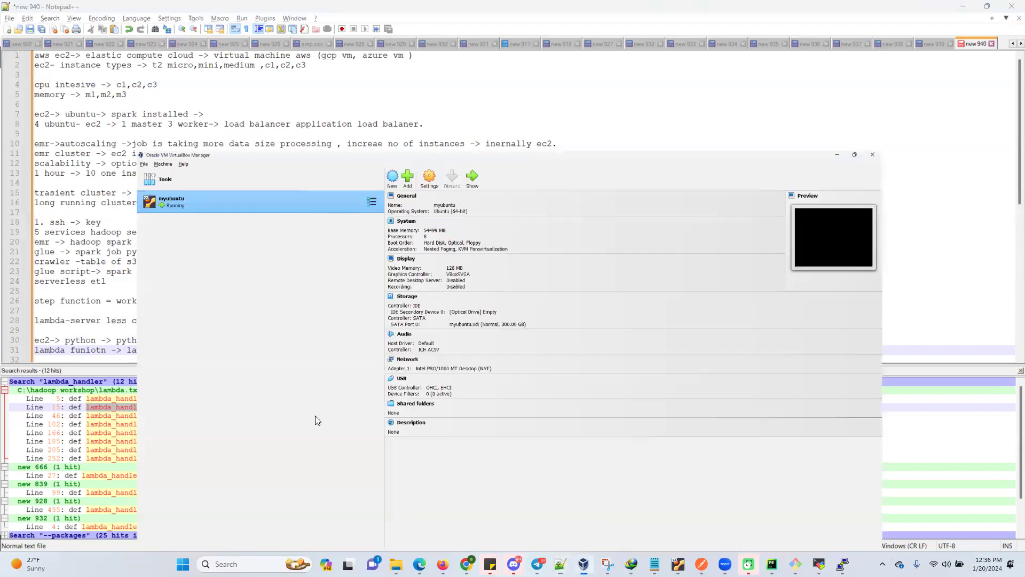
pyautogui.hotkey('alt', 'Tab')
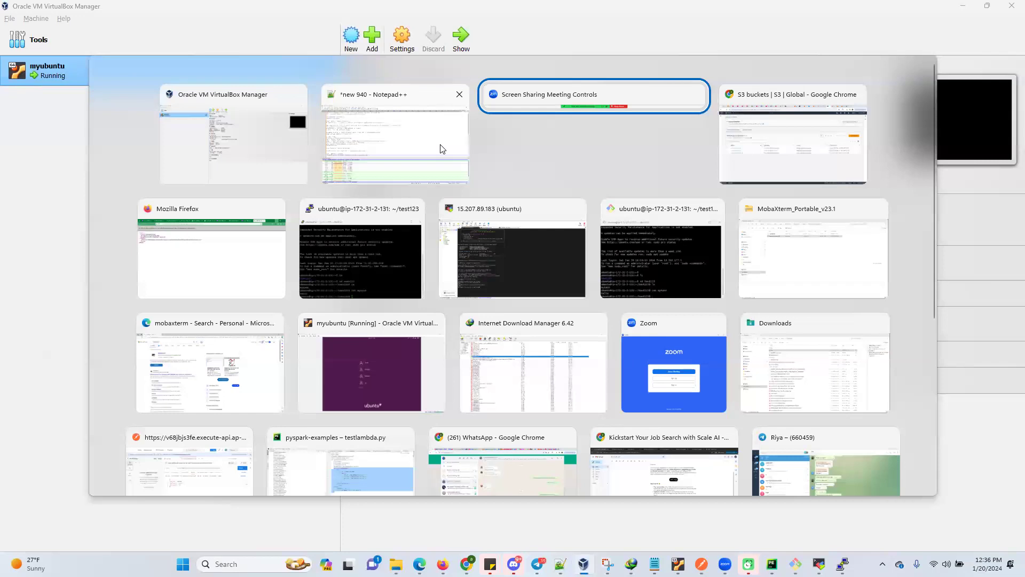
pyautogui.hotkey('alt', 'Tab')
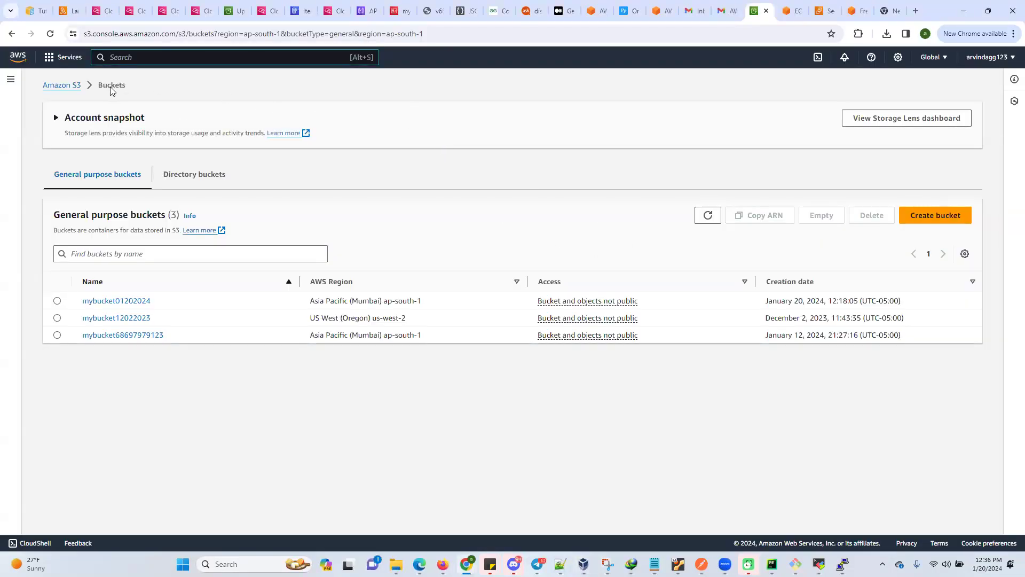
pyautogui.click(152, 56)
pyautogui.write('lambda')
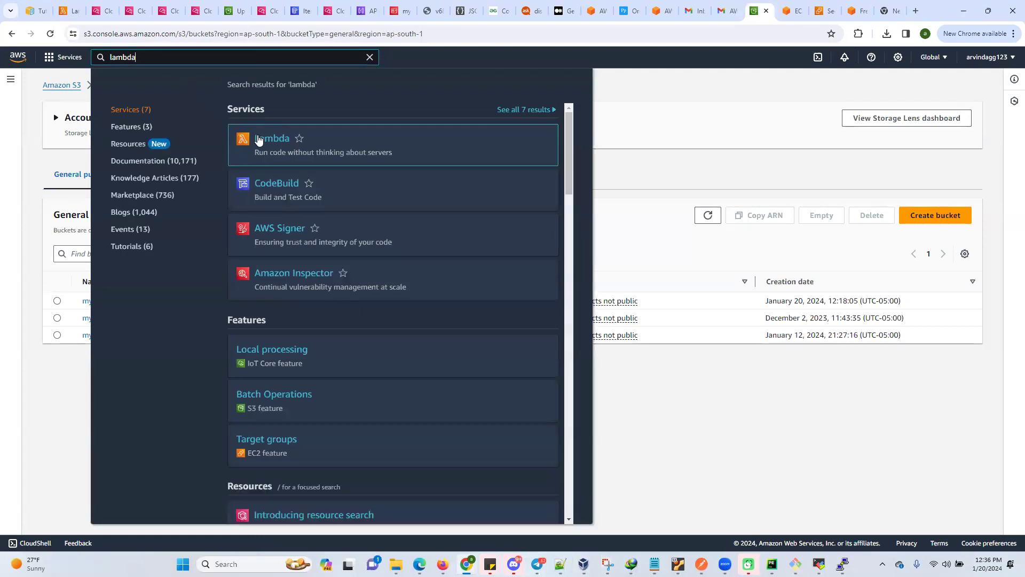
pyautogui.click(265, 140)
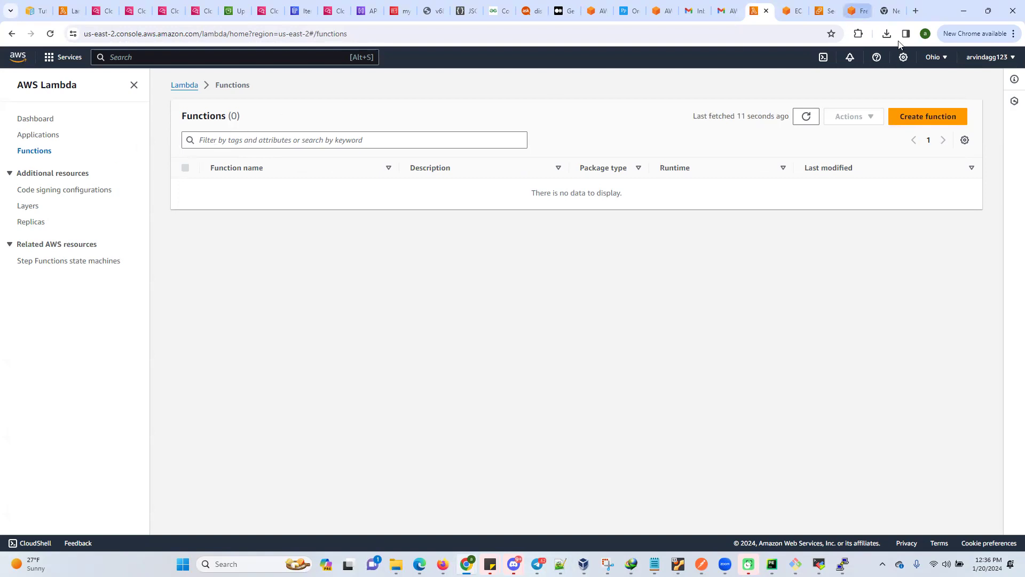
pyautogui.click(935, 58)
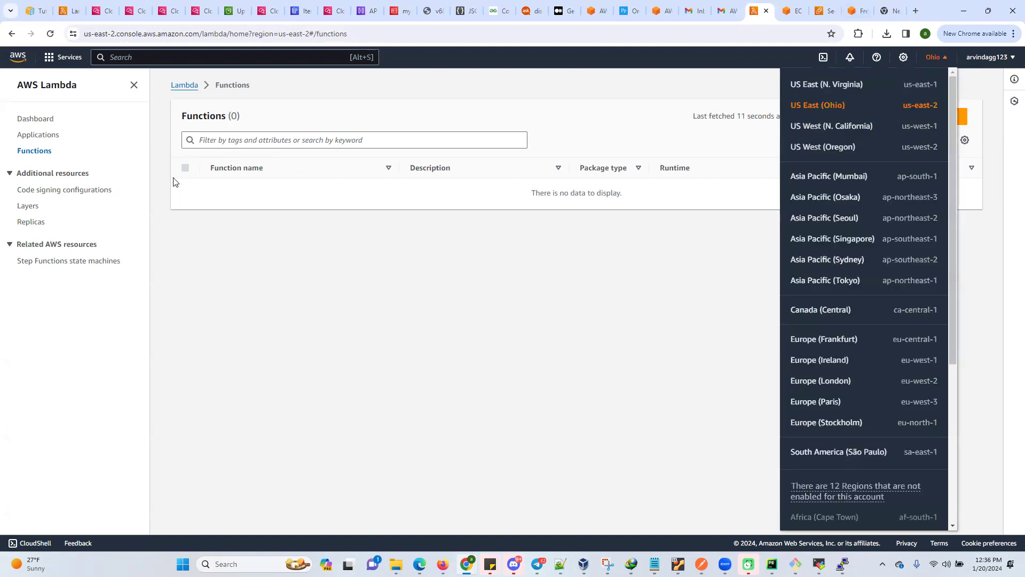
pyautogui.click(823, 178)
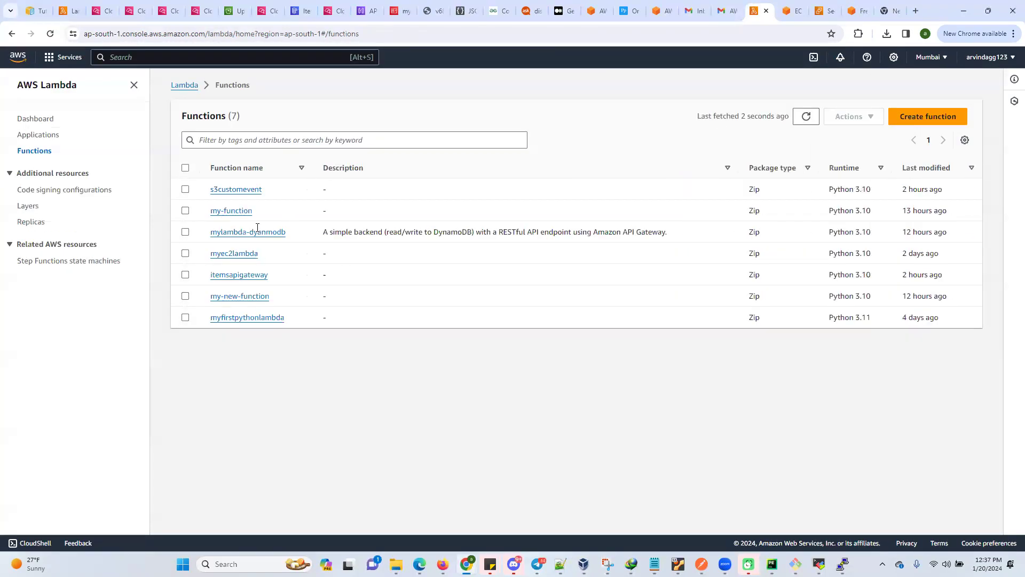
# Start a new Lambda function named mypythonlambda with the Python 3.10 runtime
pyautogui.click(915, 117)
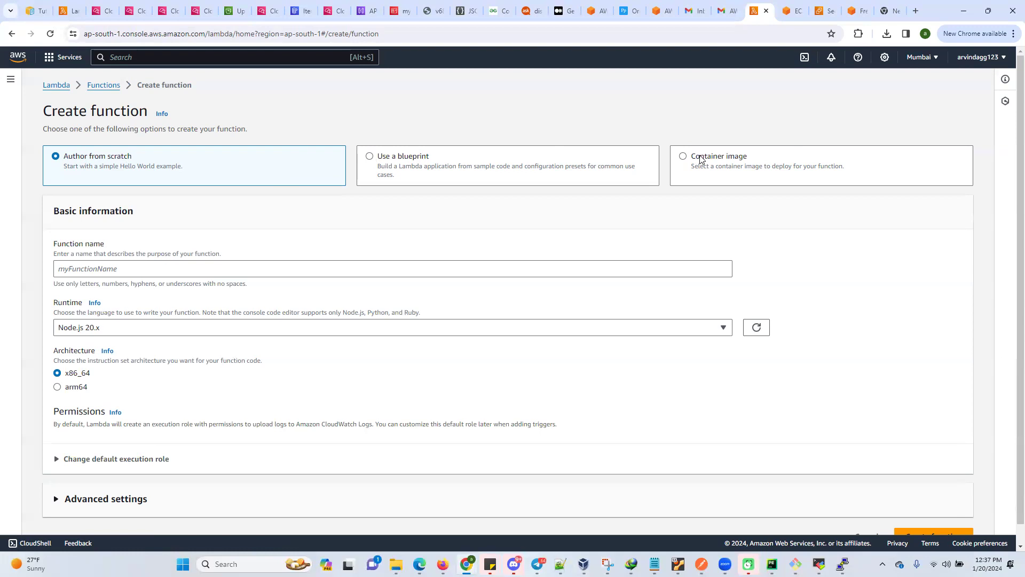
pyautogui.click(107, 268)
pyautogui.write('my')
pyautogui.write('pt')
pyautogui.write('ython')
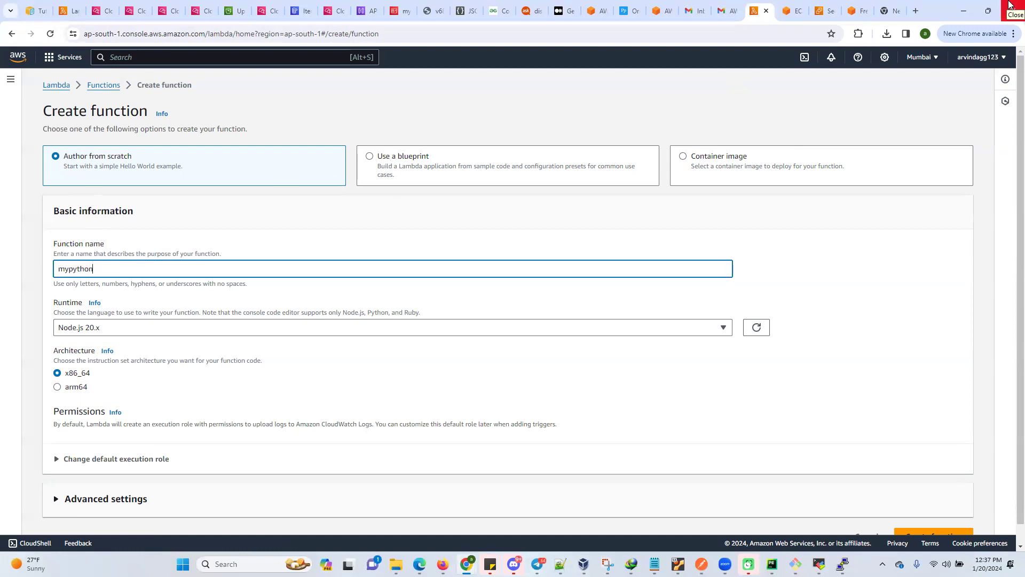
pyautogui.write('lambda')
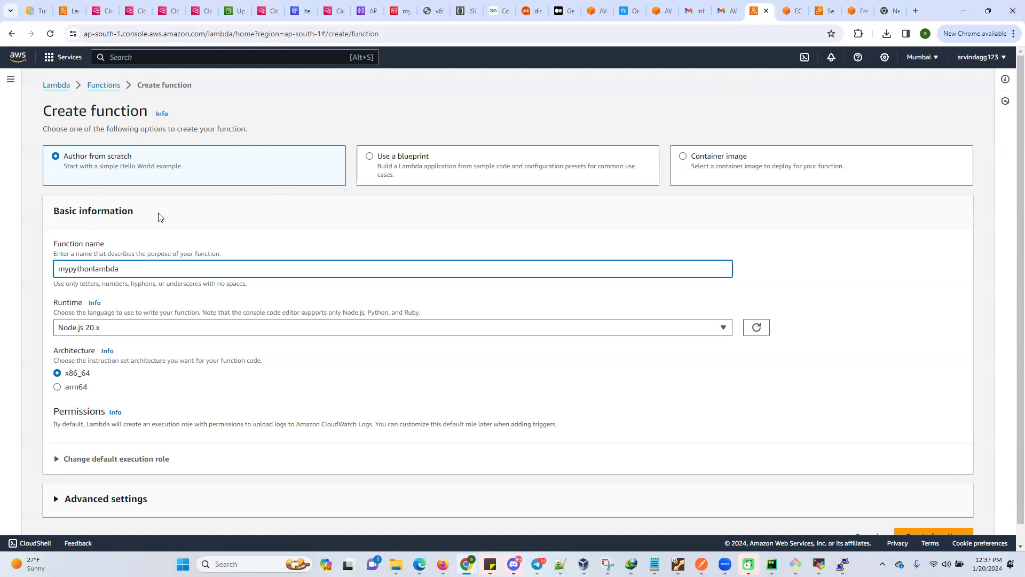
pyautogui.click(113, 327)
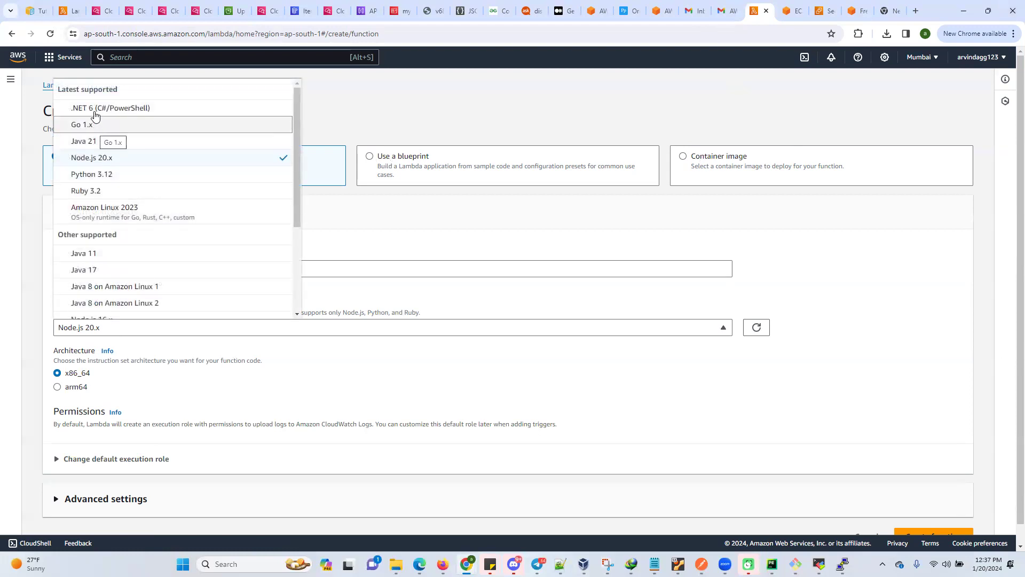
pyautogui.scroll(-3, 115, 207)
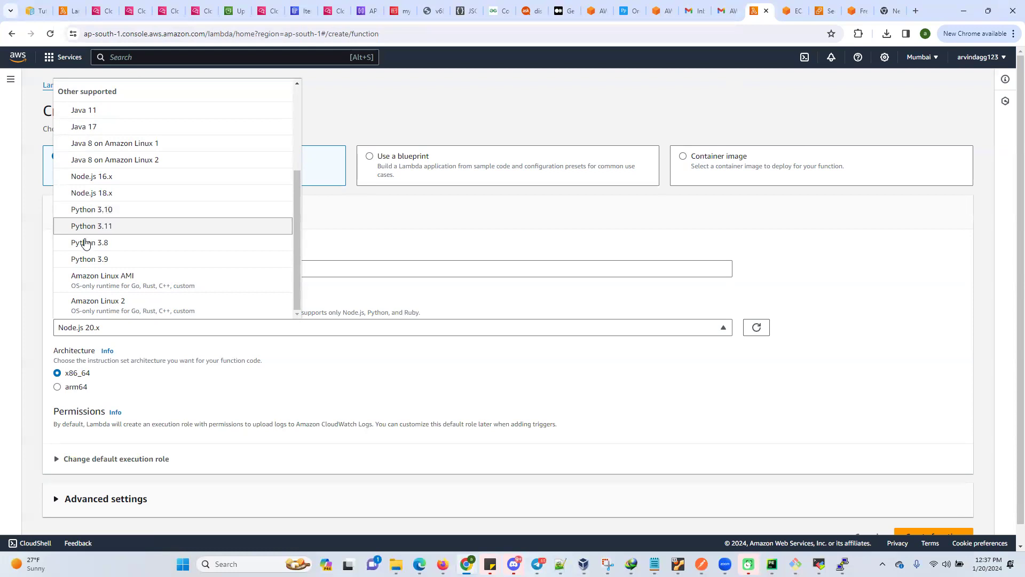
pyautogui.click(102, 210)
# Set its execution role to the existing role myawslambdarole
pyautogui.scroll(-1, 161, 346)
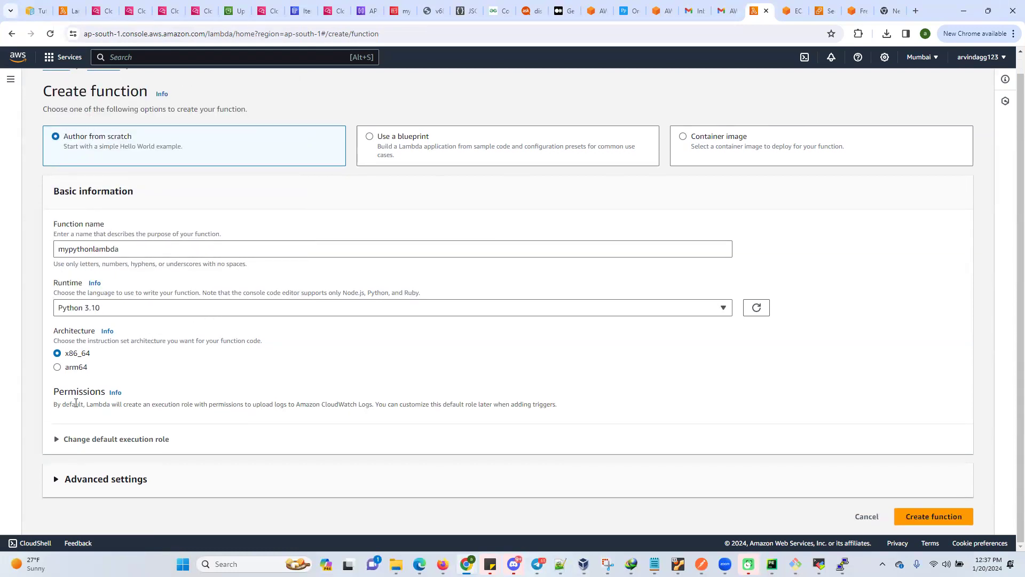
pyautogui.click(56, 439)
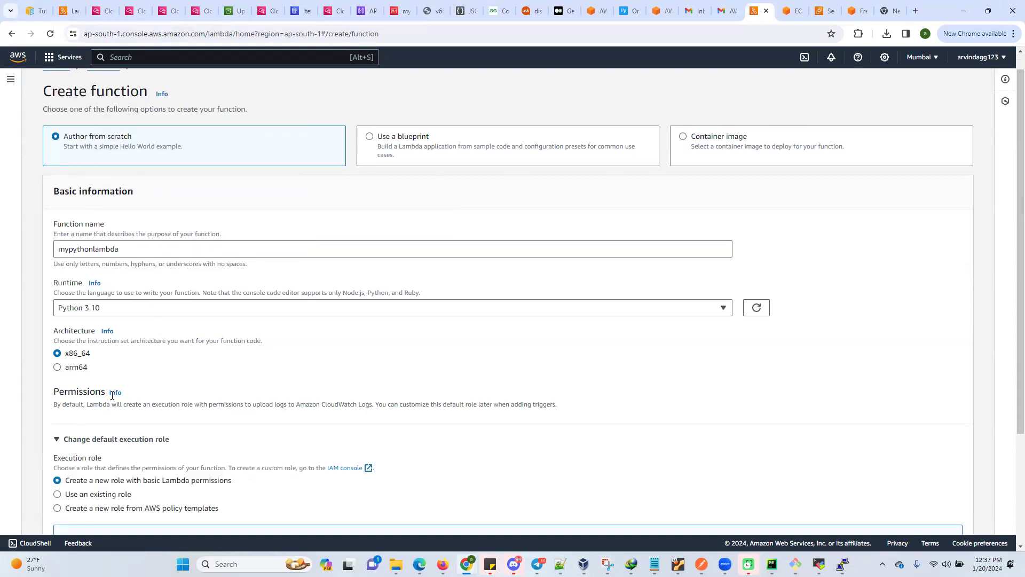
pyautogui.scroll(-3, 86, 384)
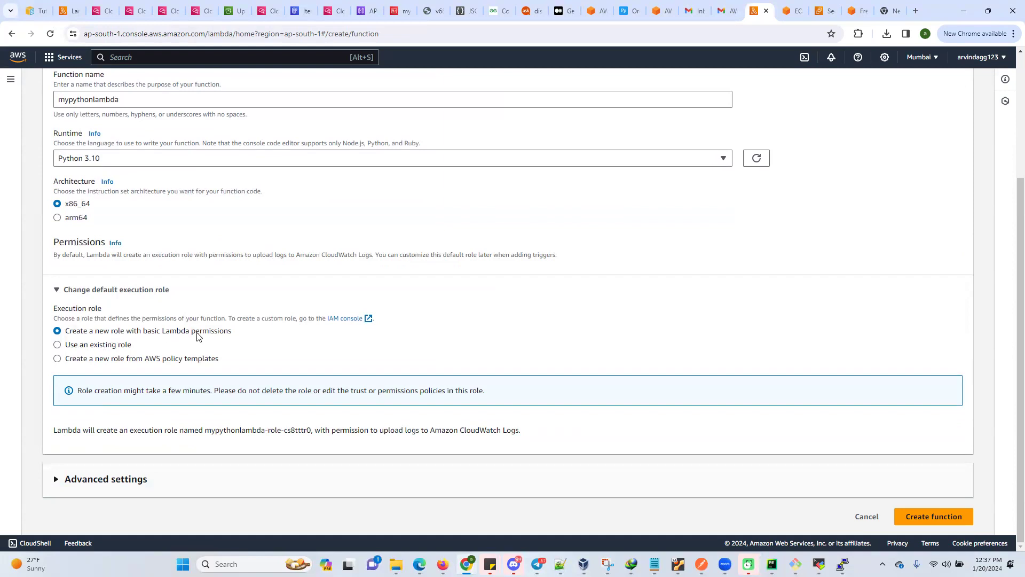
pyautogui.click(79, 350)
pyautogui.click(109, 436)
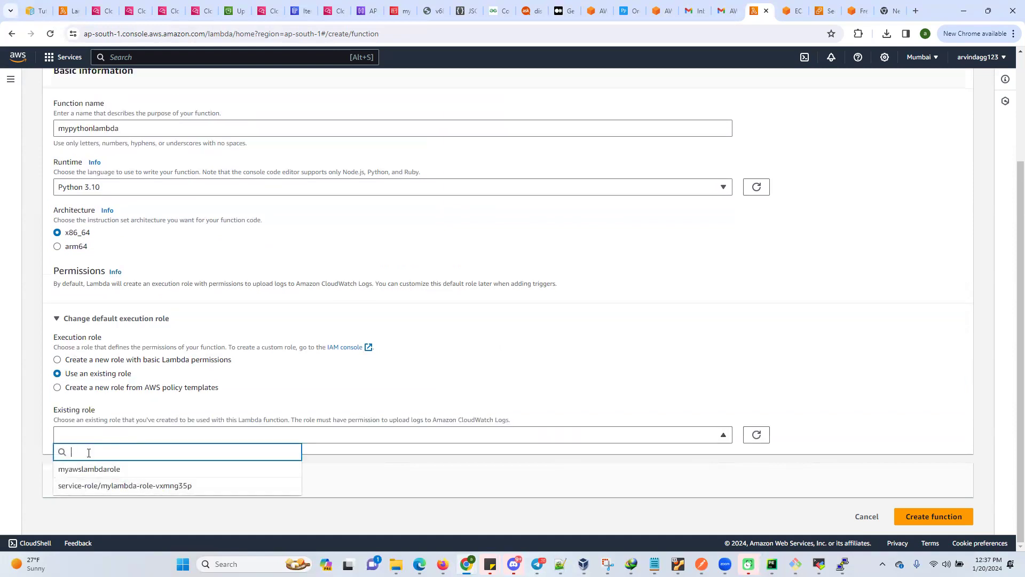
pyautogui.click(89, 470)
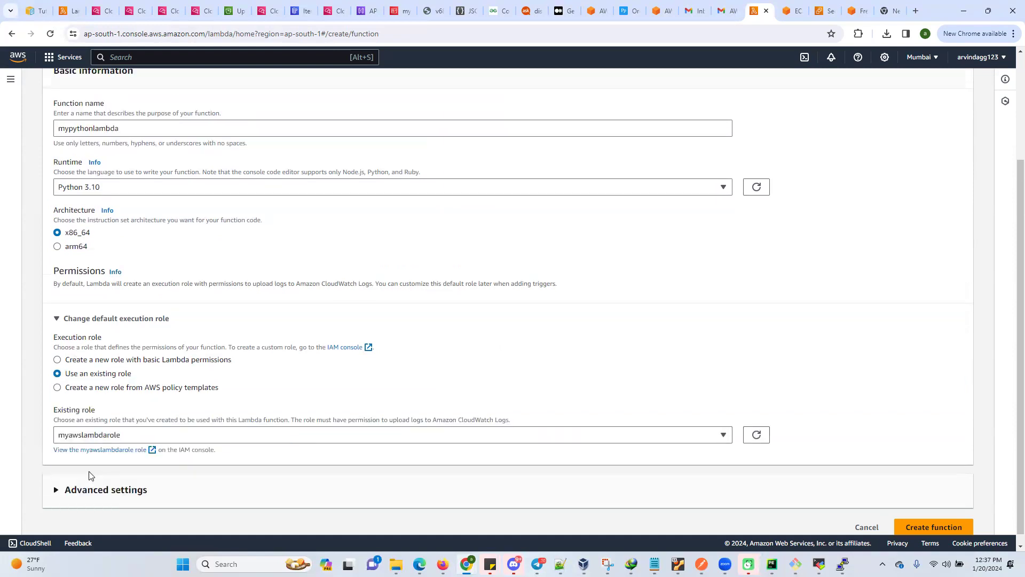
pyautogui.click(189, 53)
# Open the IAM console from the 'iam' search result in a new browser tab and switch to it
pyautogui.write('iam')
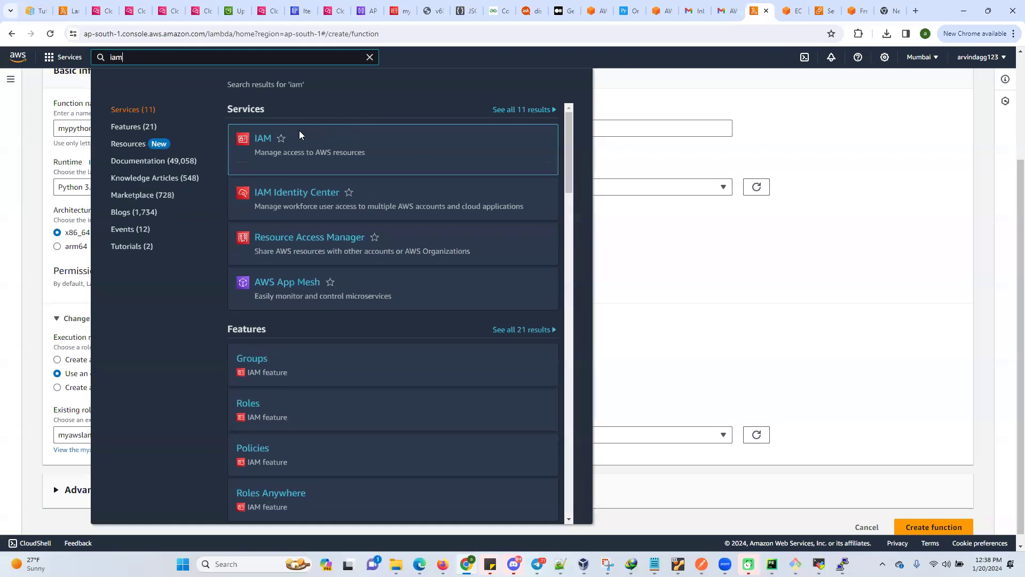
pyautogui.rightClick(269, 138)
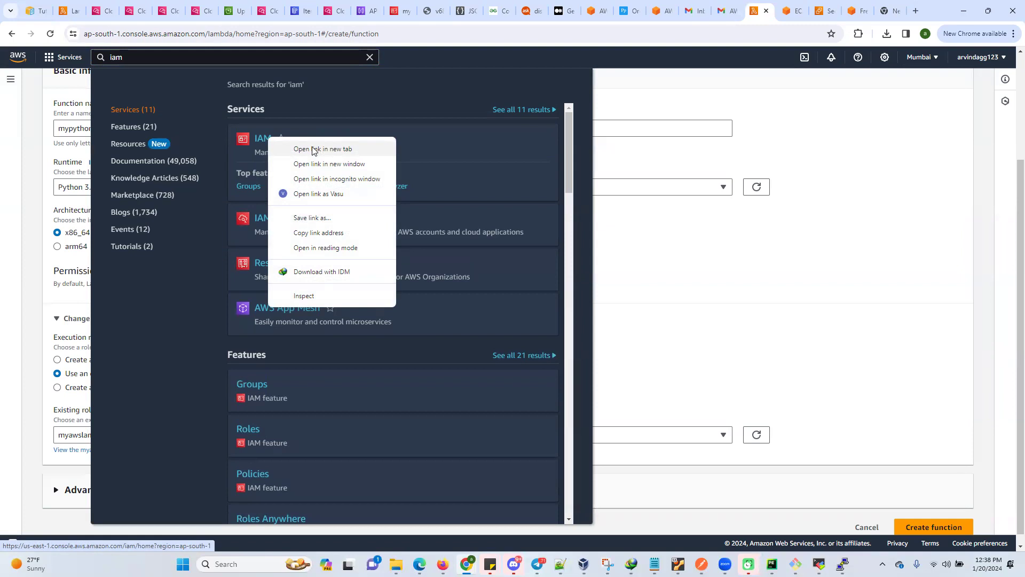
pyautogui.click(322, 149)
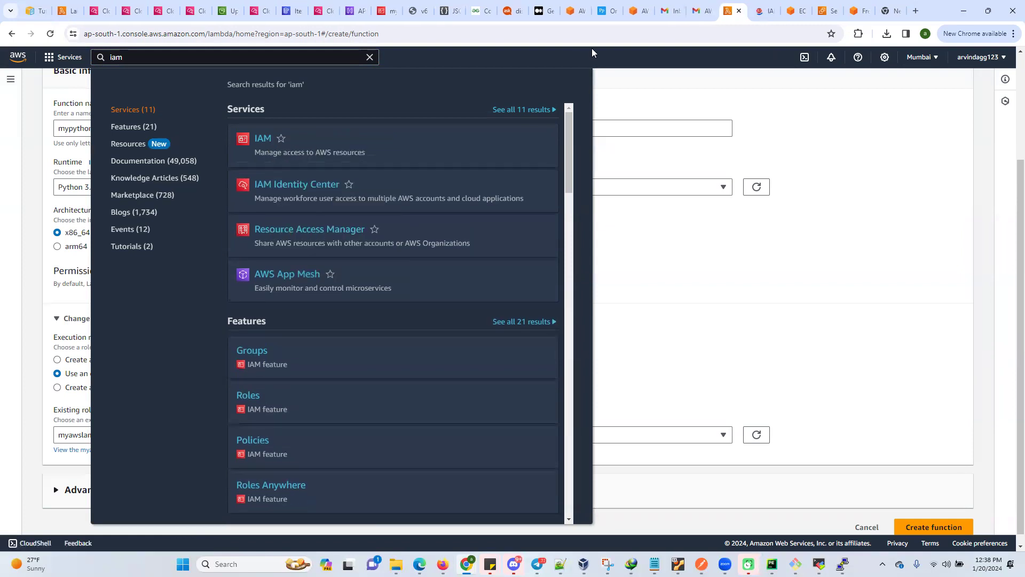
pyautogui.click(754, 11)
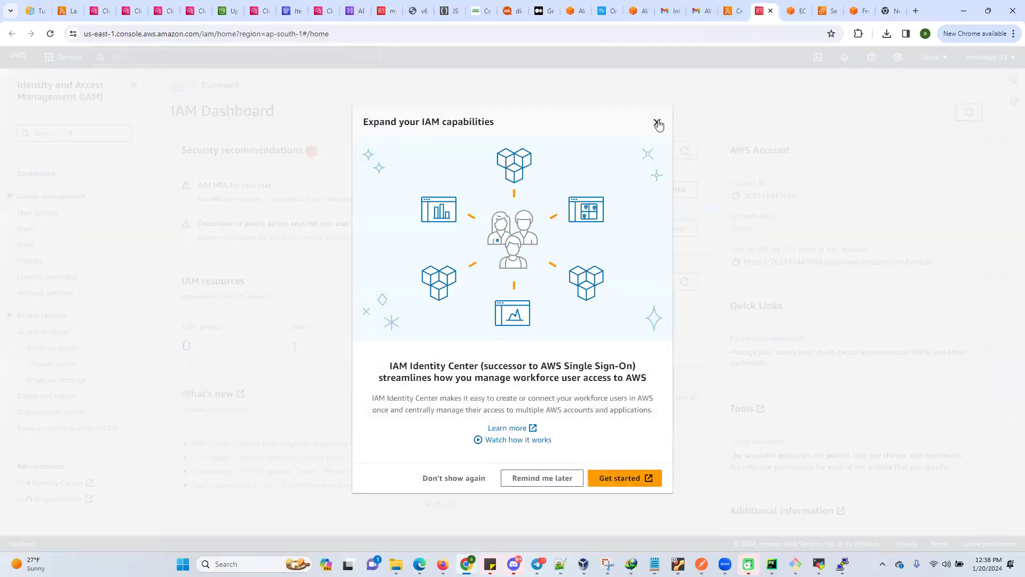
# Dismiss the IAM announcement, glance at Create user, then view testuser1234's details
pyautogui.click(659, 123)
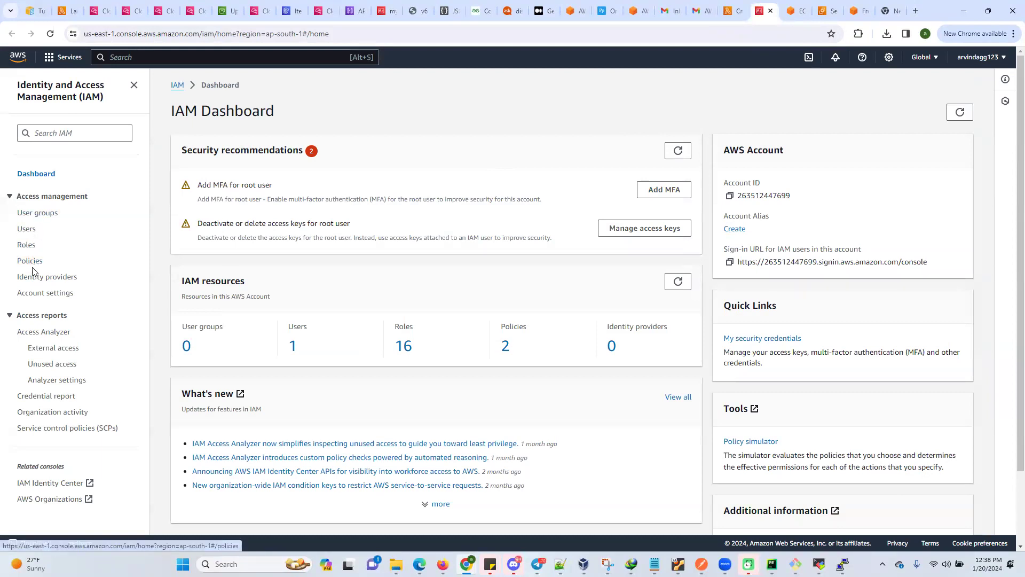
pyautogui.click(29, 229)
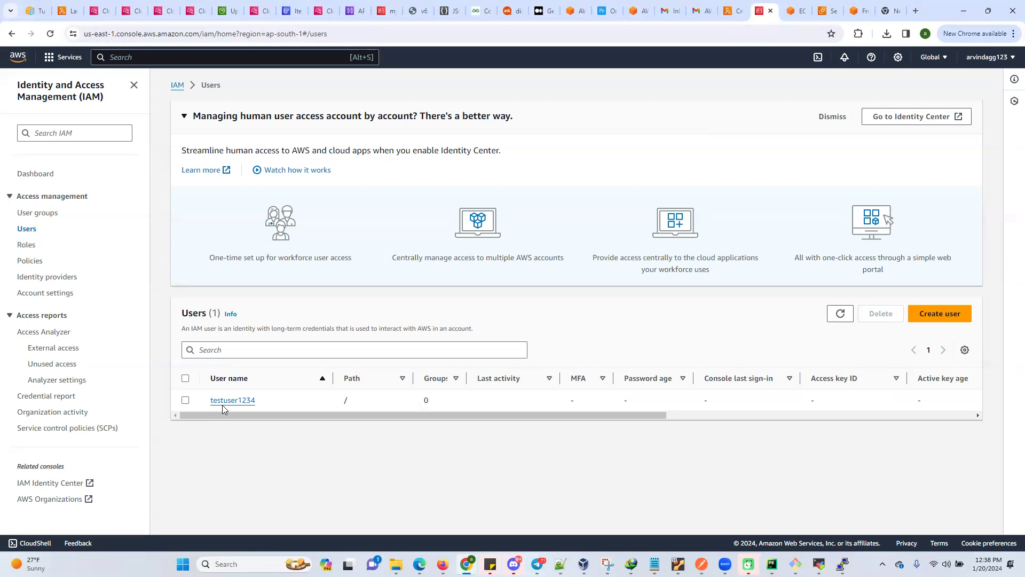
pyautogui.click(937, 314)
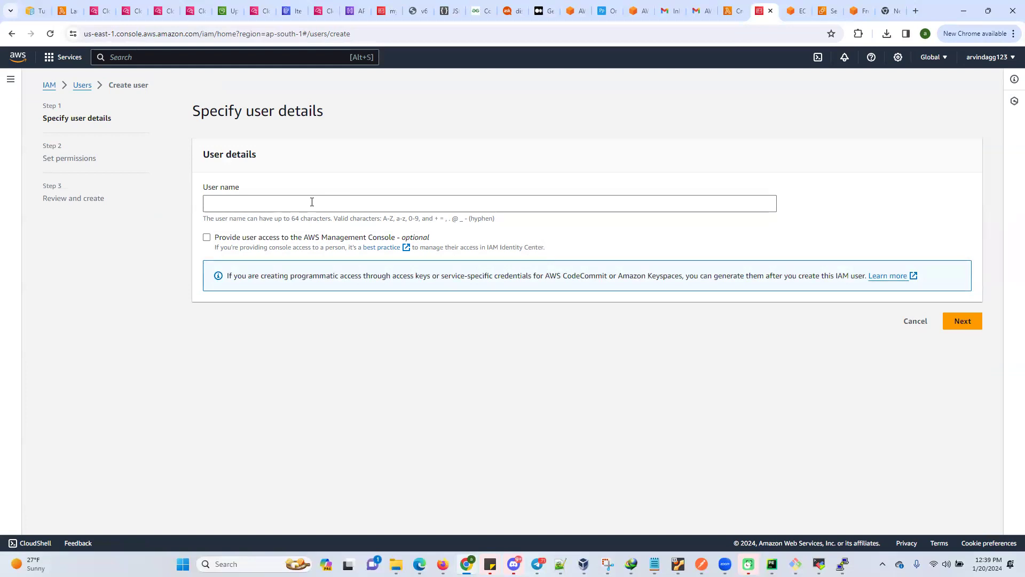
pyautogui.click(80, 86)
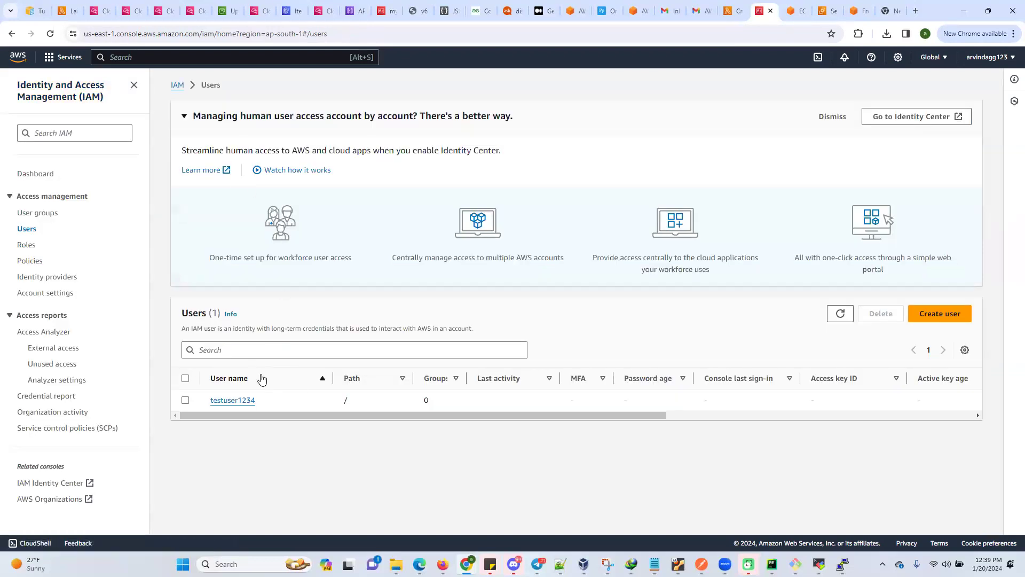
pyautogui.click(238, 400)
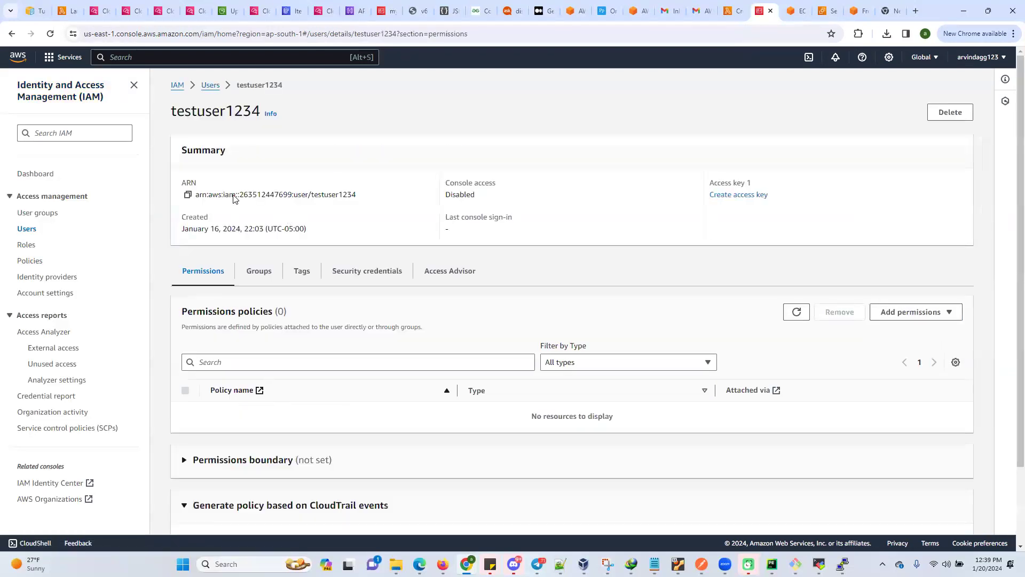
pyautogui.scroll(-2, 292, 359)
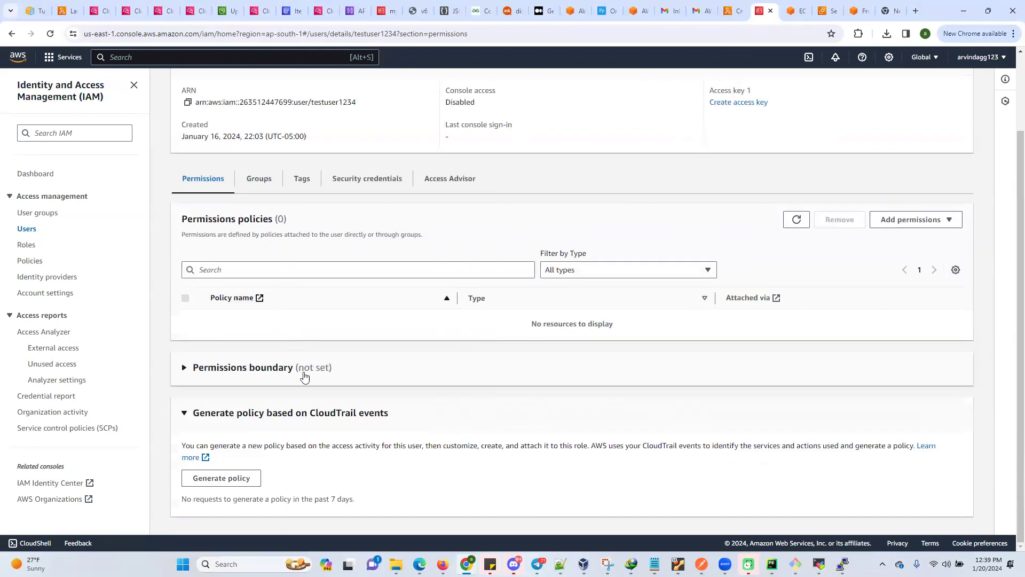
pyautogui.scroll(2, 298, 320)
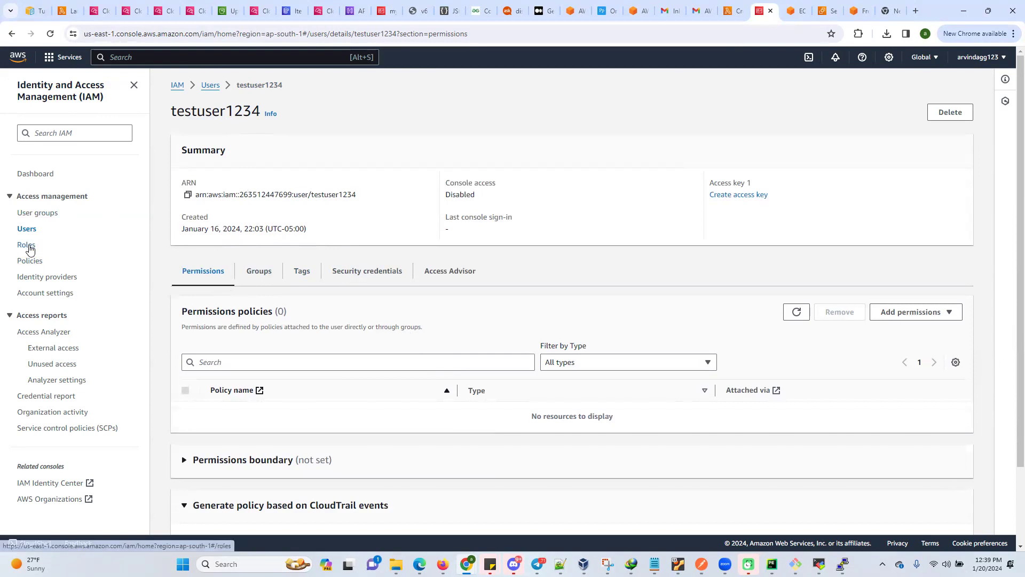
# Check the empty user groups, search the 16 roles for 'test', then start a new role
pyautogui.click(37, 216)
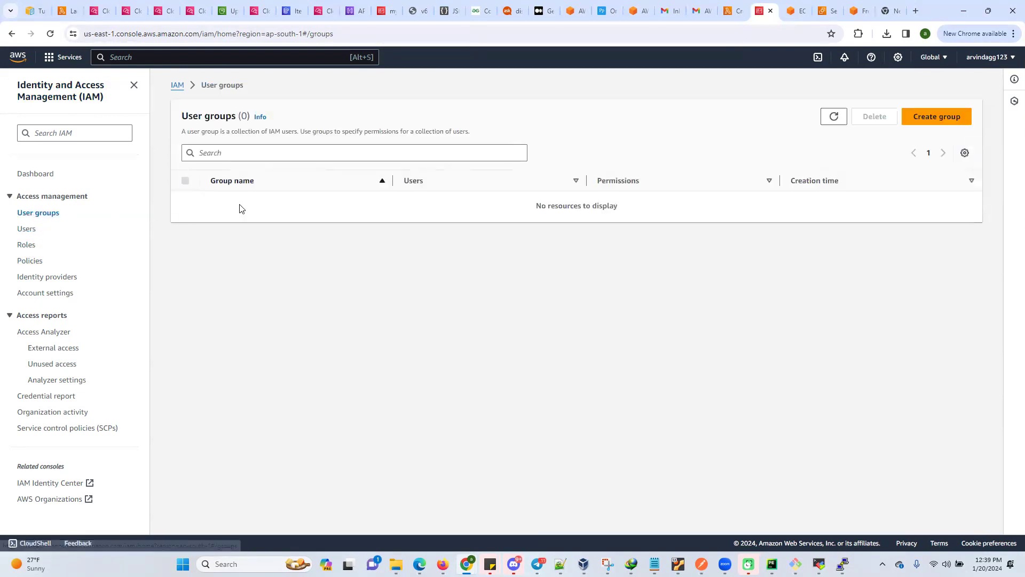
pyautogui.click(30, 247)
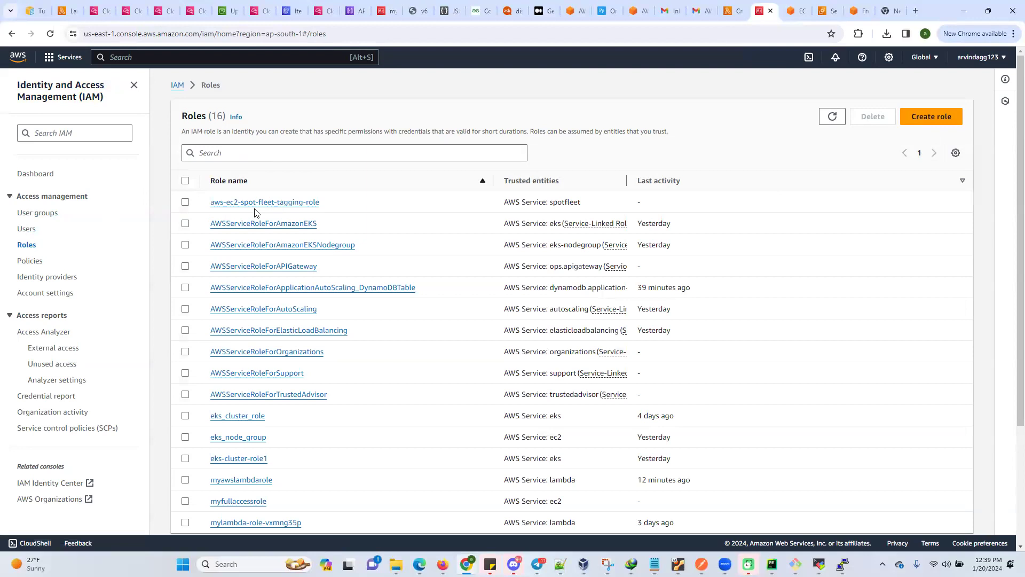
pyautogui.click(261, 147)
pyautogui.write('test')
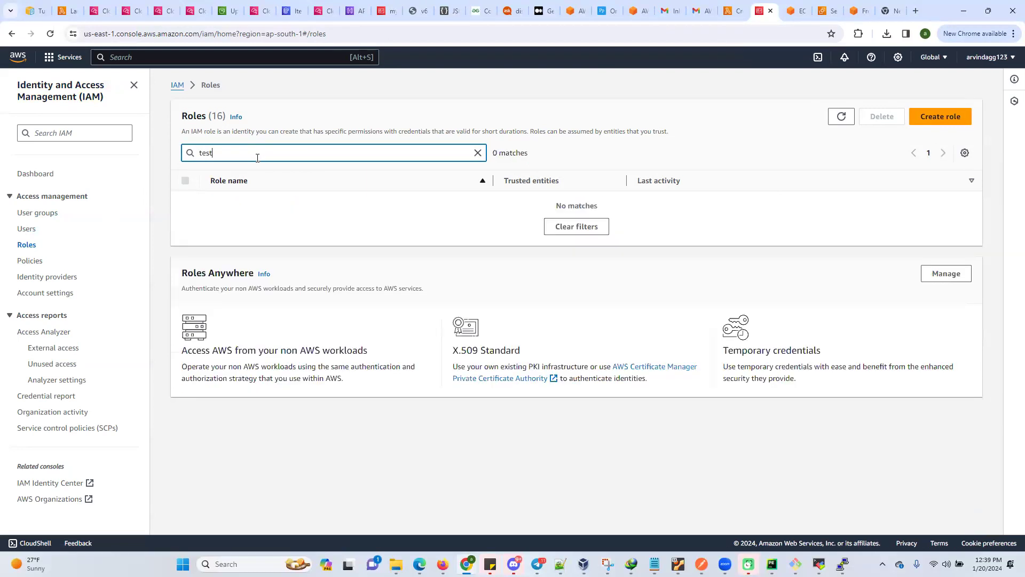
pyautogui.hotkey('ctrl', 'a')
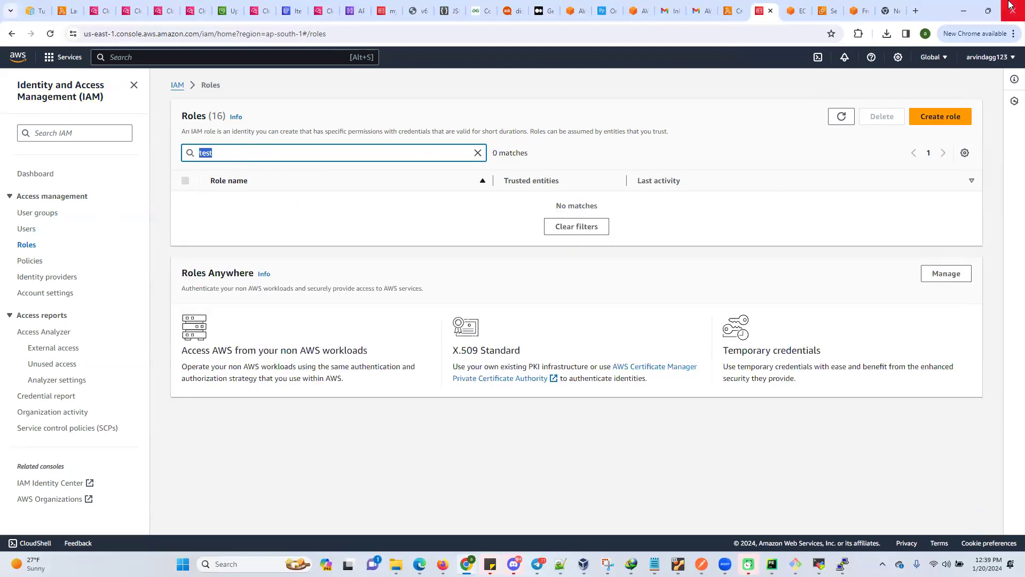
pyautogui.press('BackSpace')
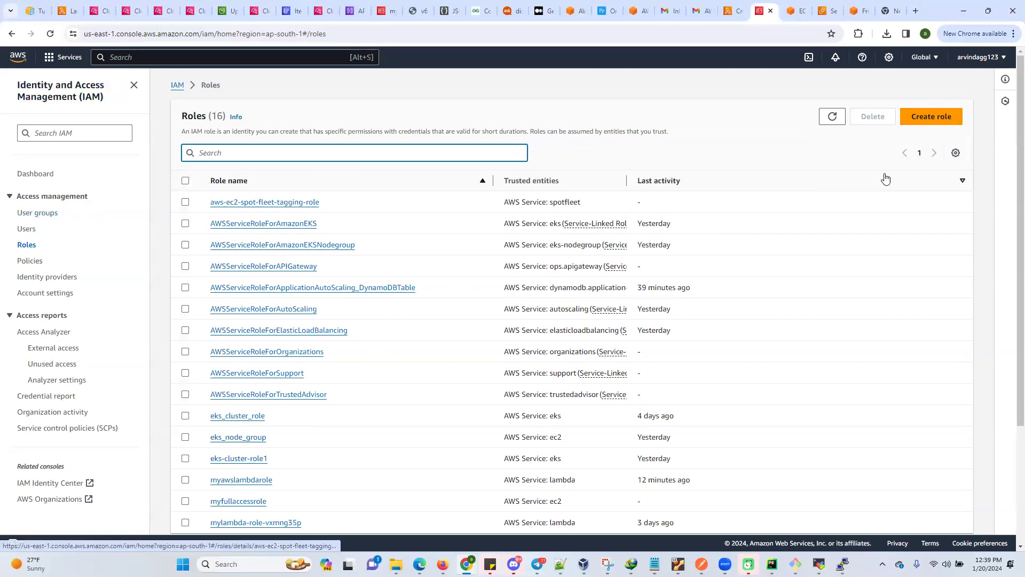
pyautogui.click(929, 116)
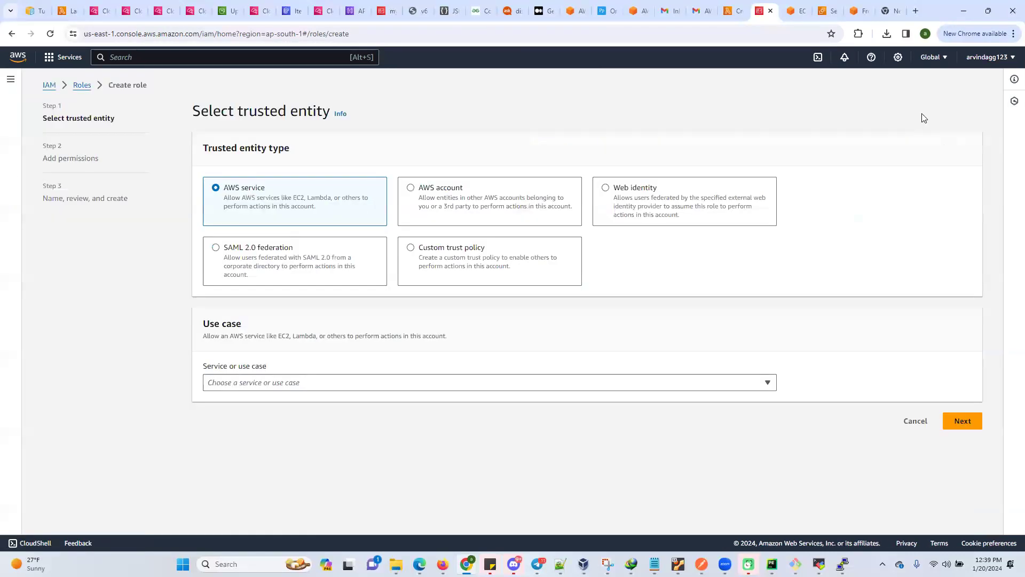
# Choose EC2 as the AWS service trusted by the new role
pyautogui.click(276, 385)
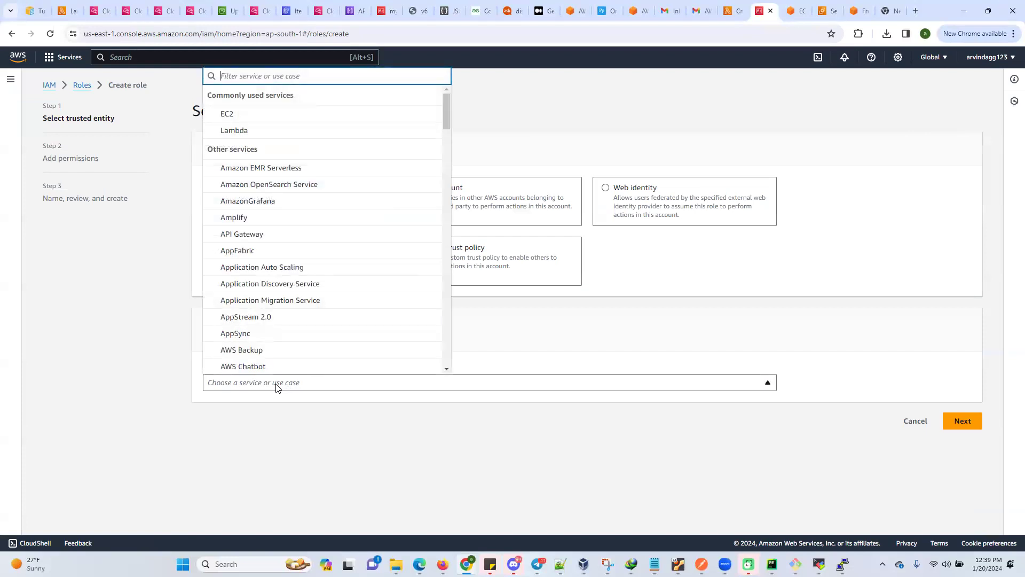
pyautogui.click(236, 113)
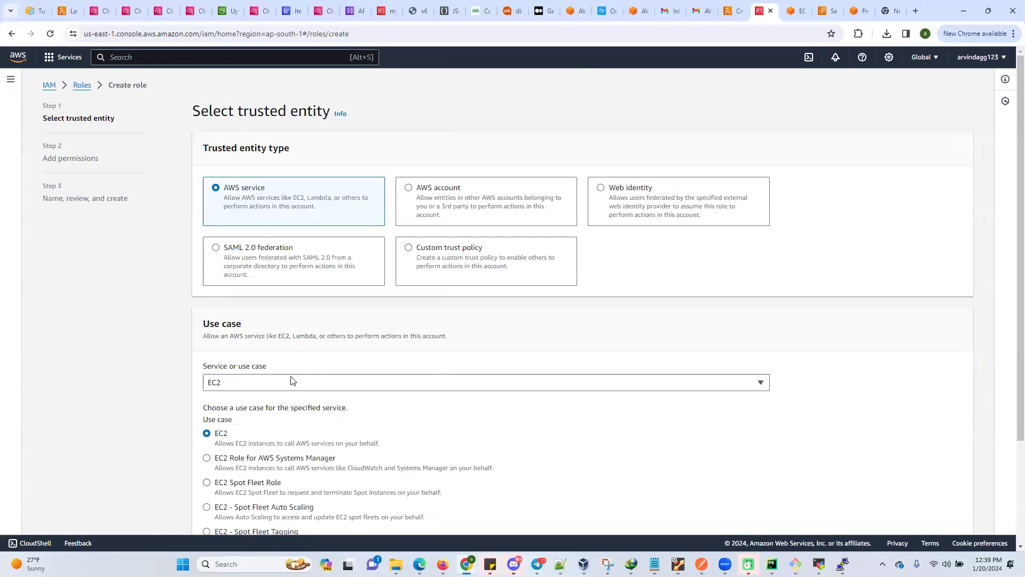
pyautogui.scroll(-3, 291, 416)
pyautogui.scroll(3, 283, 207)
pyautogui.scroll(-3, 454, 389)
pyautogui.click(946, 516)
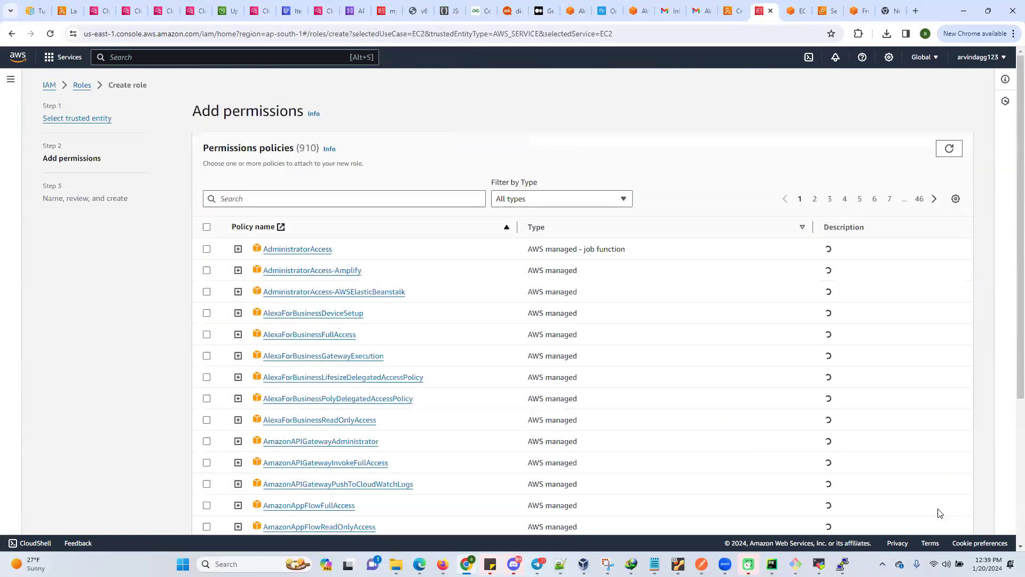
# Attach the AmazonS3FullAccess policy to the role, filtering by 's3'
pyautogui.click(244, 198)
pyautogui.write('s3')
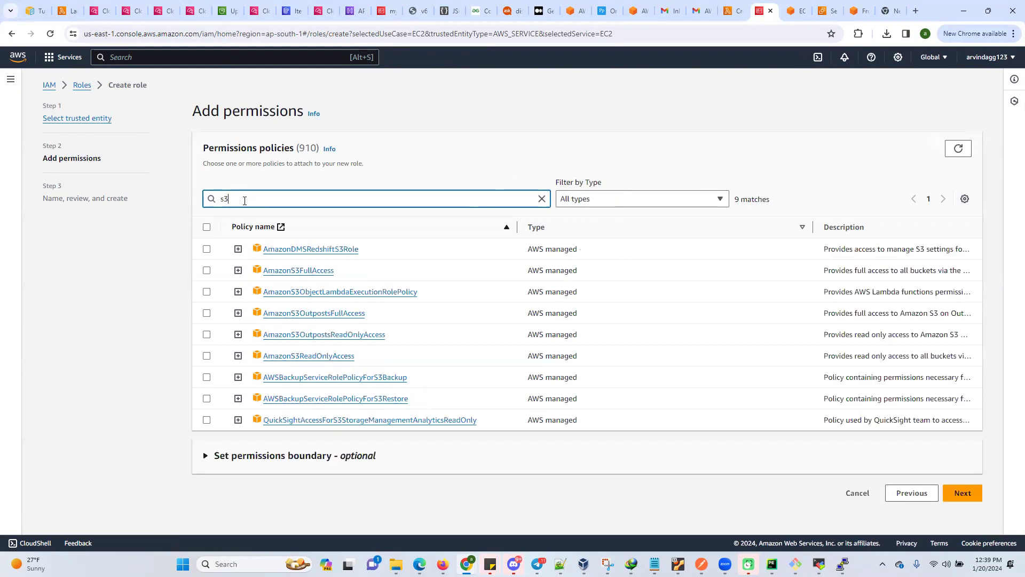
pyautogui.click(207, 271)
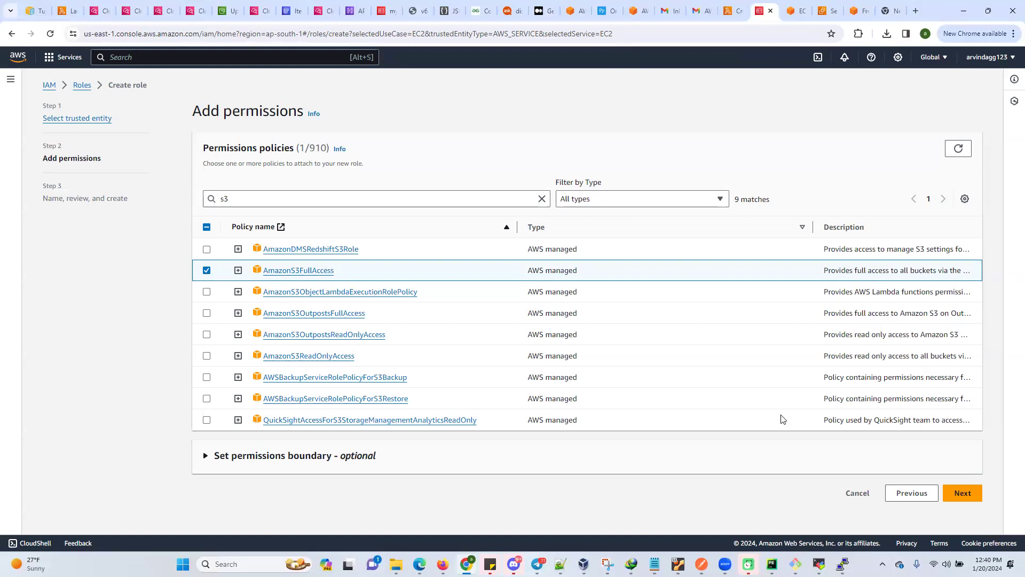
pyautogui.click(964, 493)
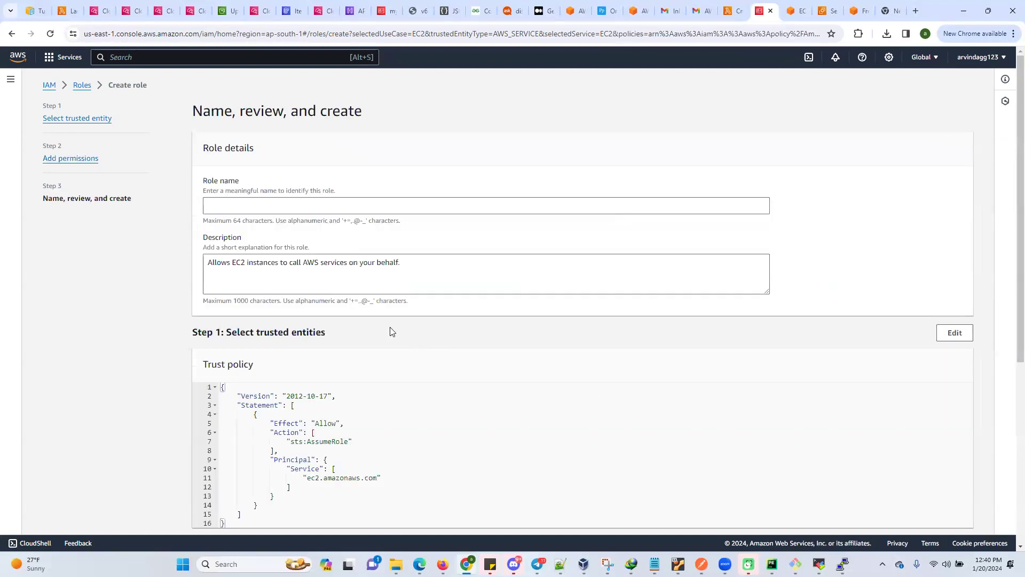
# Name the role mys3fullaccess and create it
pyautogui.click(255, 207)
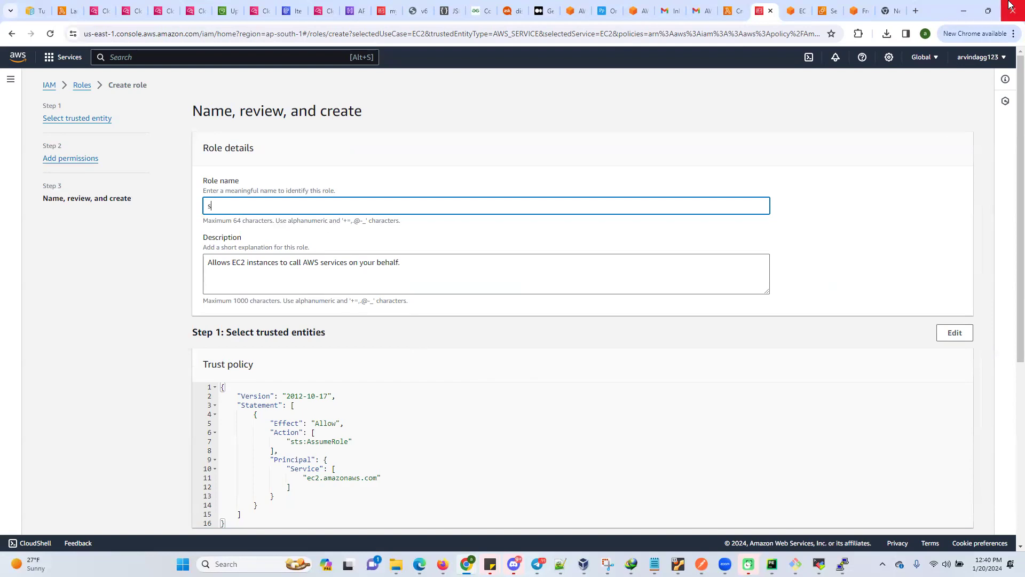
pyautogui.press('BackSpace')
pyautogui.write('mys3fullacc')
pyautogui.scroll(-5, 527, 371)
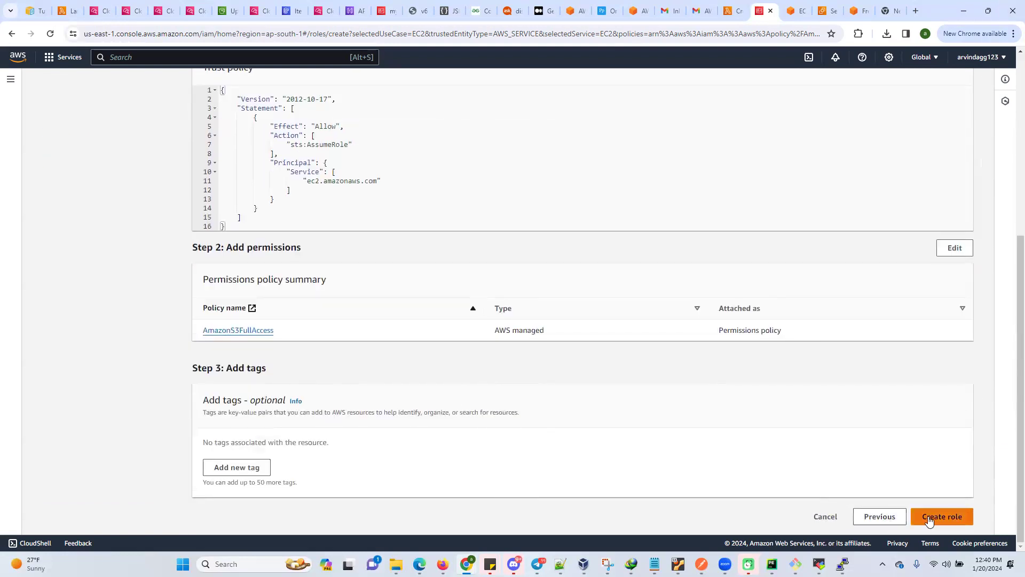
pyautogui.click(927, 521)
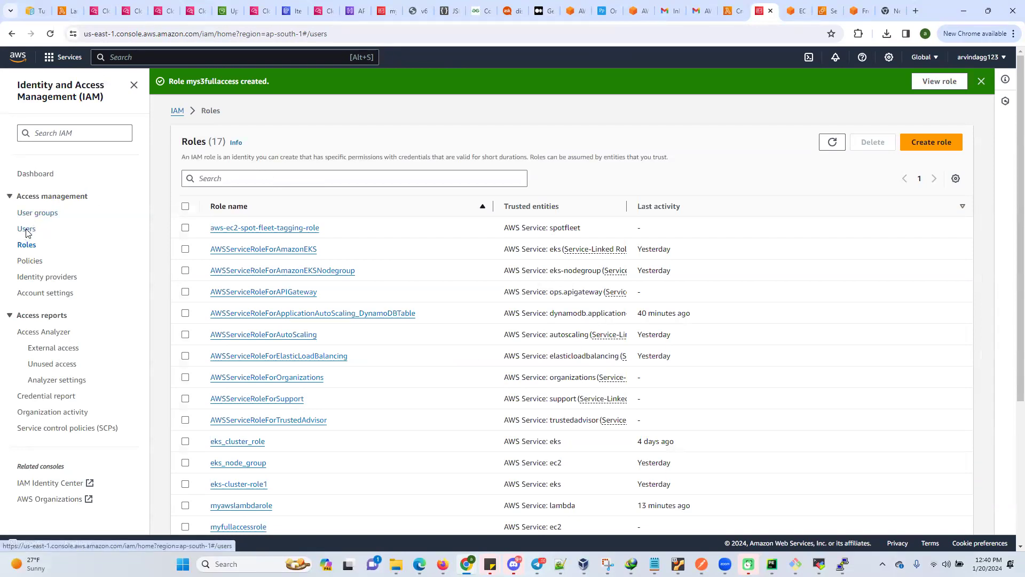
pyautogui.click(27, 230)
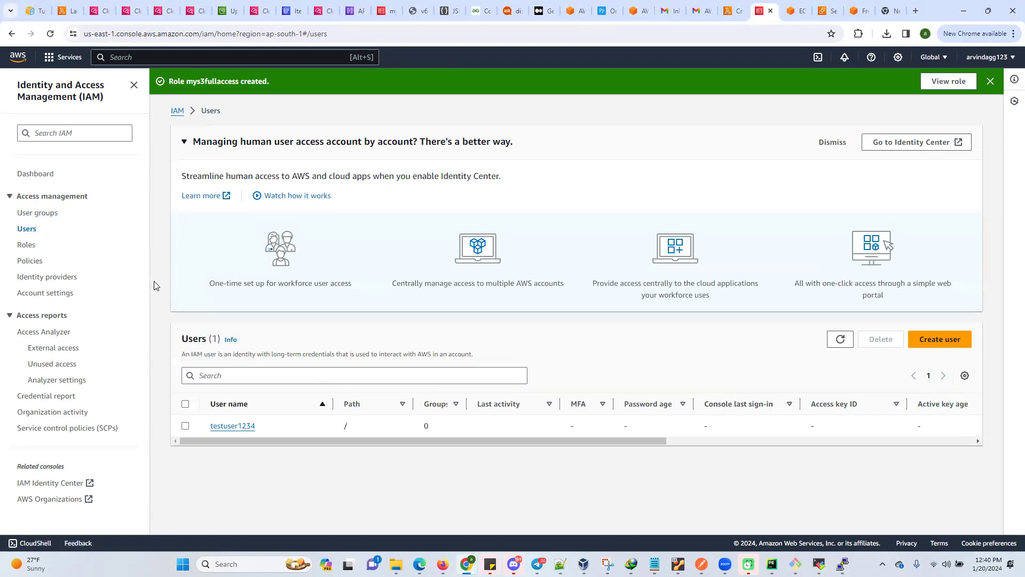
# Start creating a new user group and try out its policy search box
pyautogui.click(38, 216)
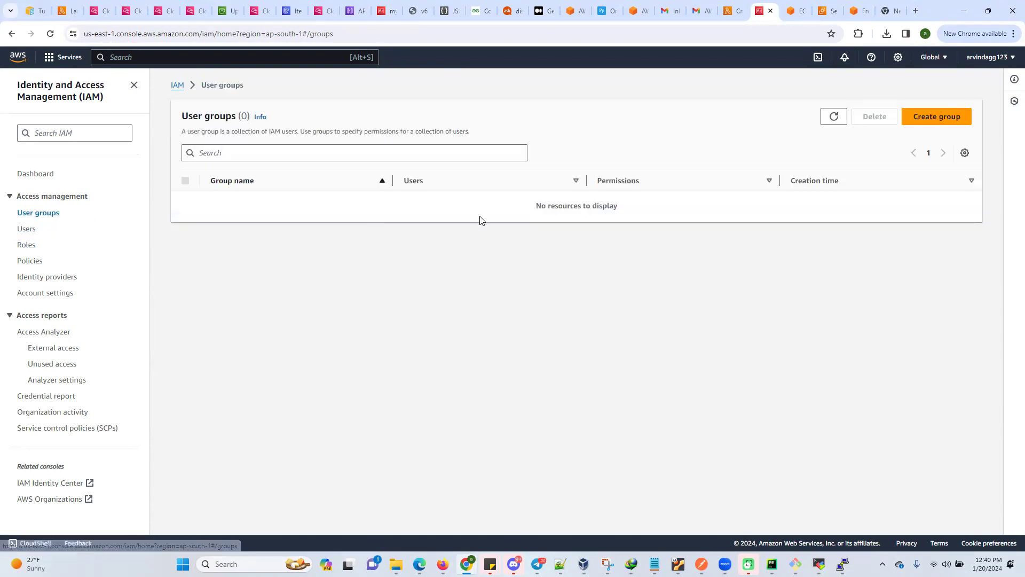
pyautogui.click(927, 119)
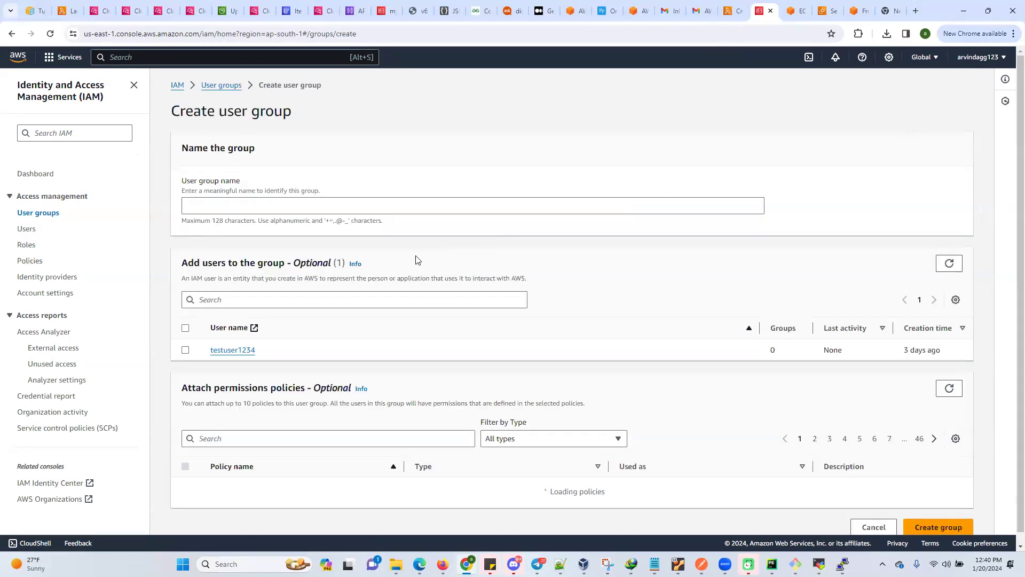
pyautogui.scroll(-2, 277, 359)
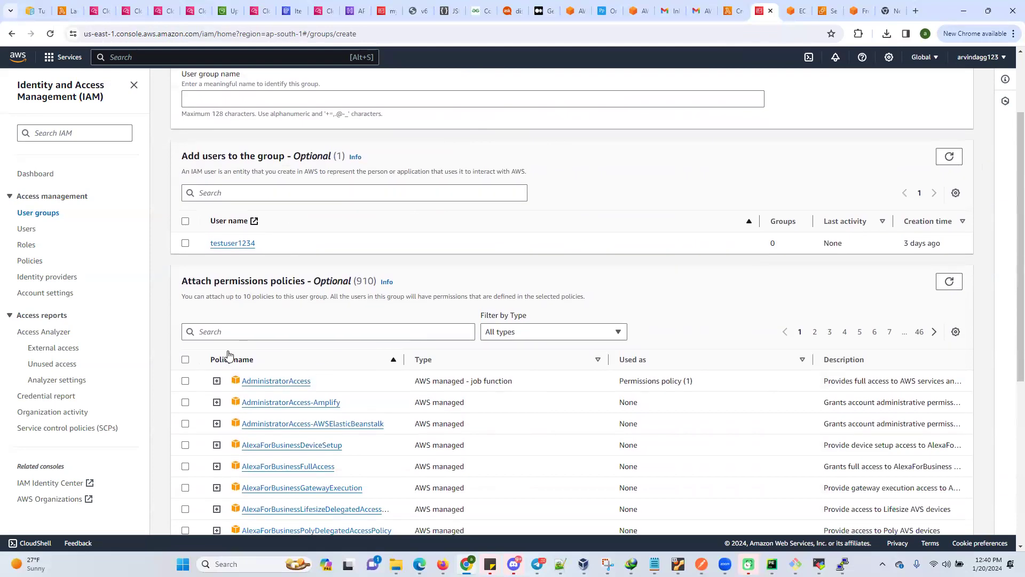
pyautogui.click(239, 336)
pyautogui.write('s')
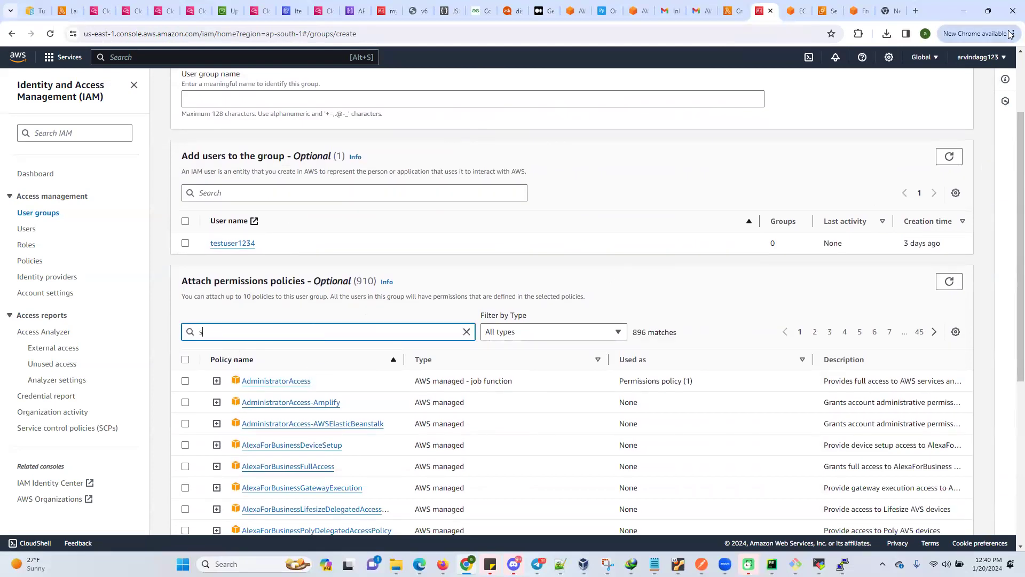
pyautogui.press('BackSpace')
pyautogui.write('mys')
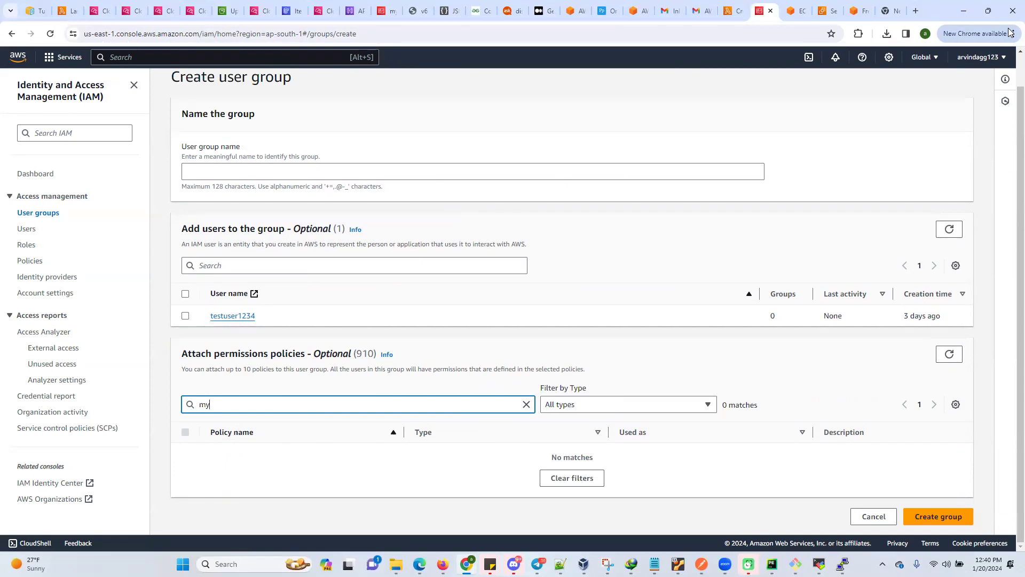
pyautogui.press('BackSpace')
pyautogui.press('BackSpace')
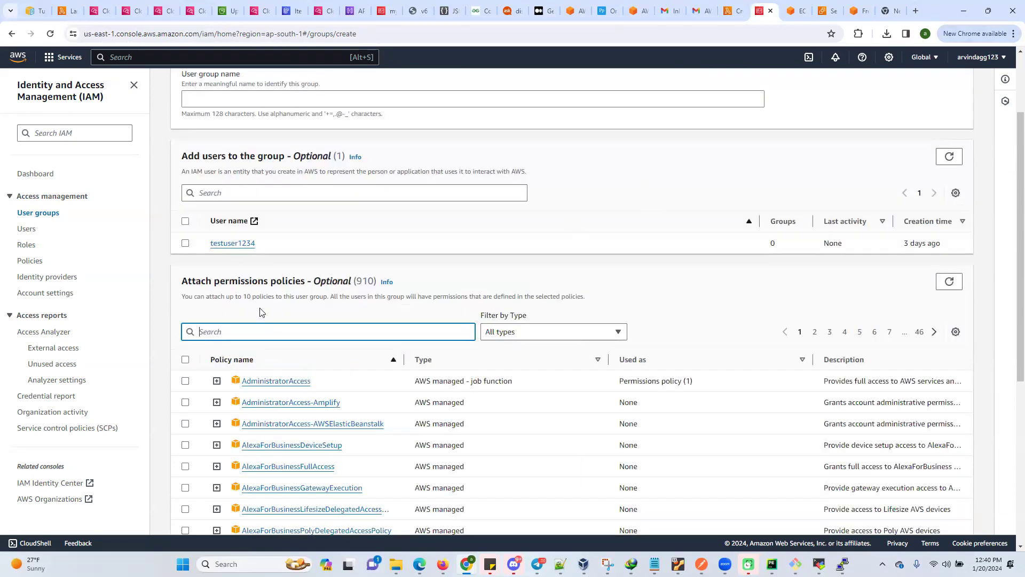
pyautogui.scroll(2, 259, 299)
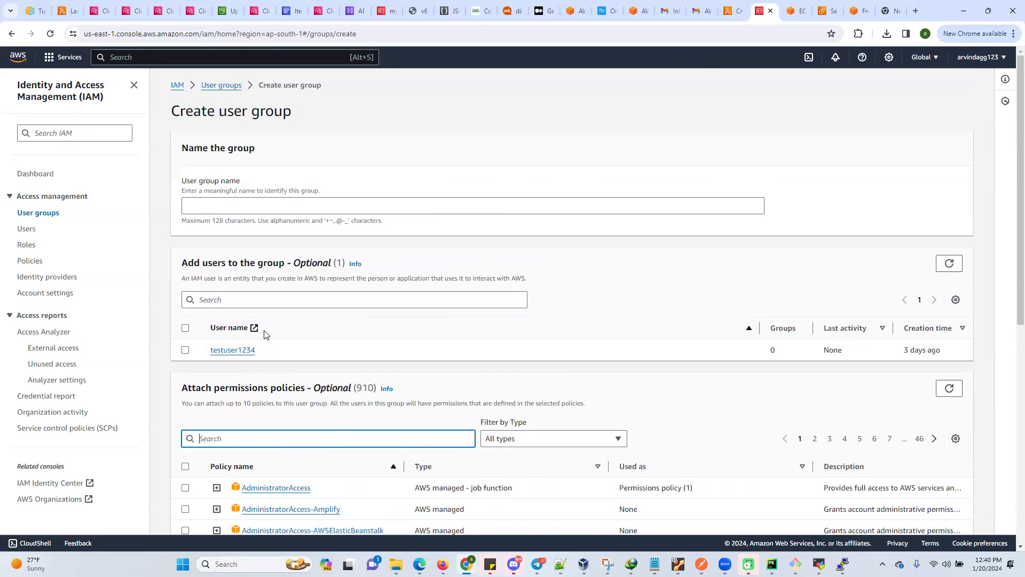
# Enter group name myrgroup1234 and filter its attachable policies to 's3'
pyautogui.click(234, 204)
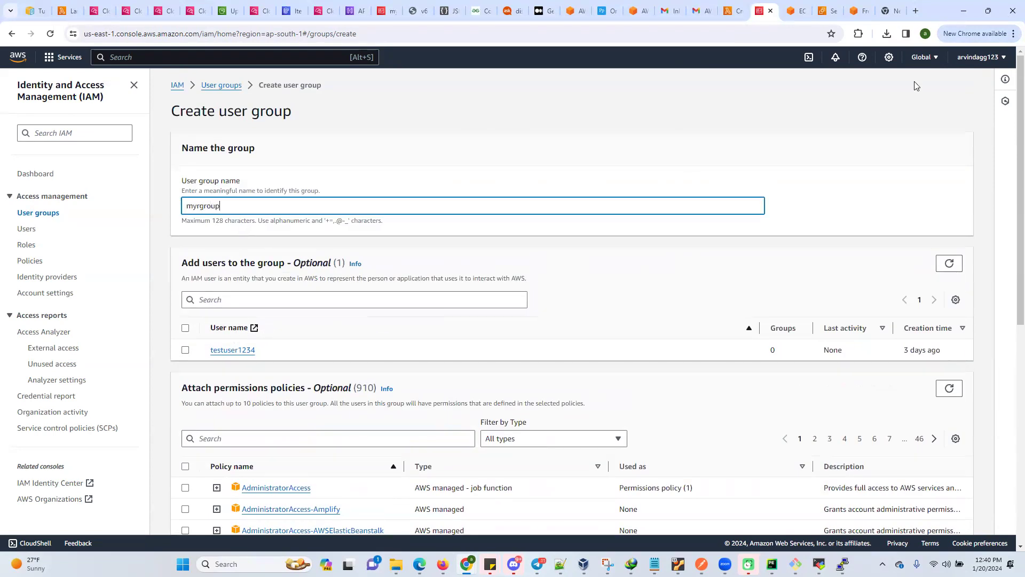
pyautogui.scroll(-8, 796, 259)
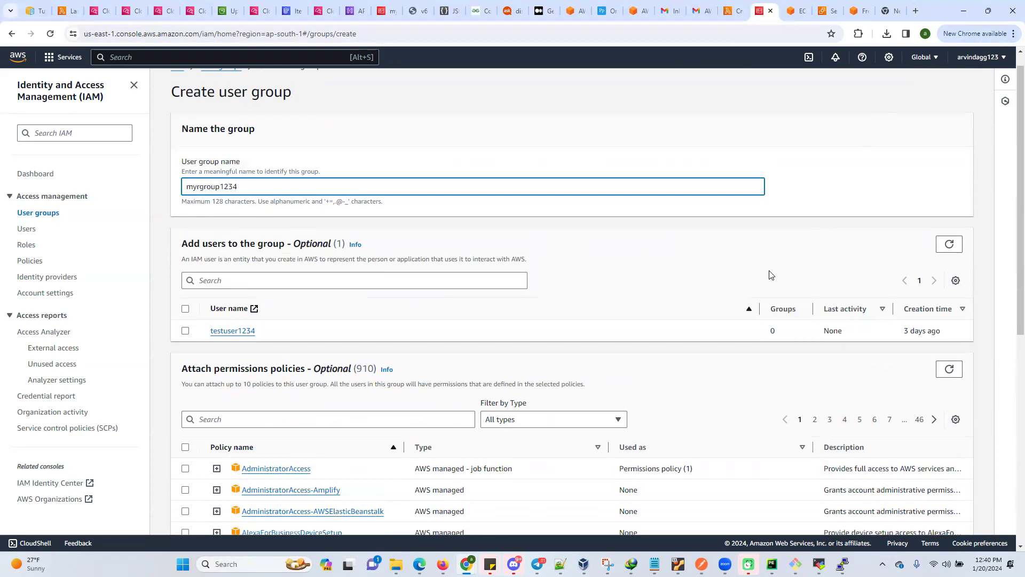
pyautogui.scroll(8, 271, 422)
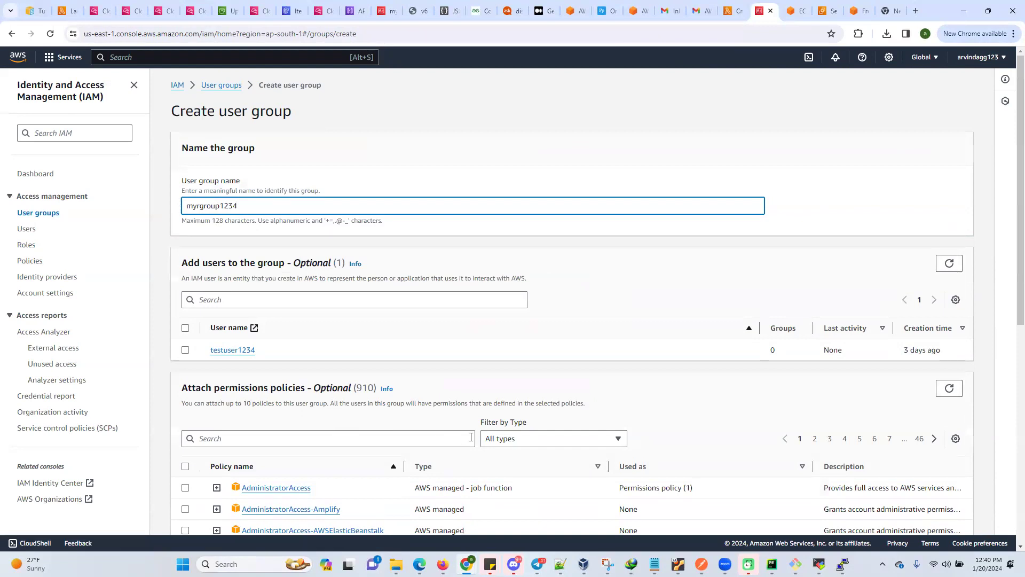
pyautogui.click(501, 439)
pyautogui.click(398, 433)
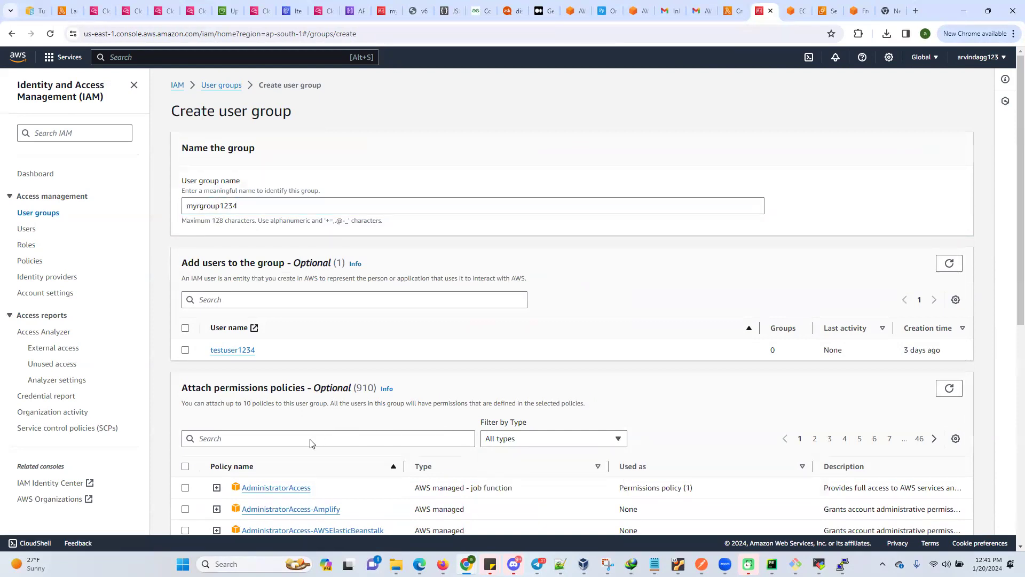
pyautogui.scroll(-3, 322, 438)
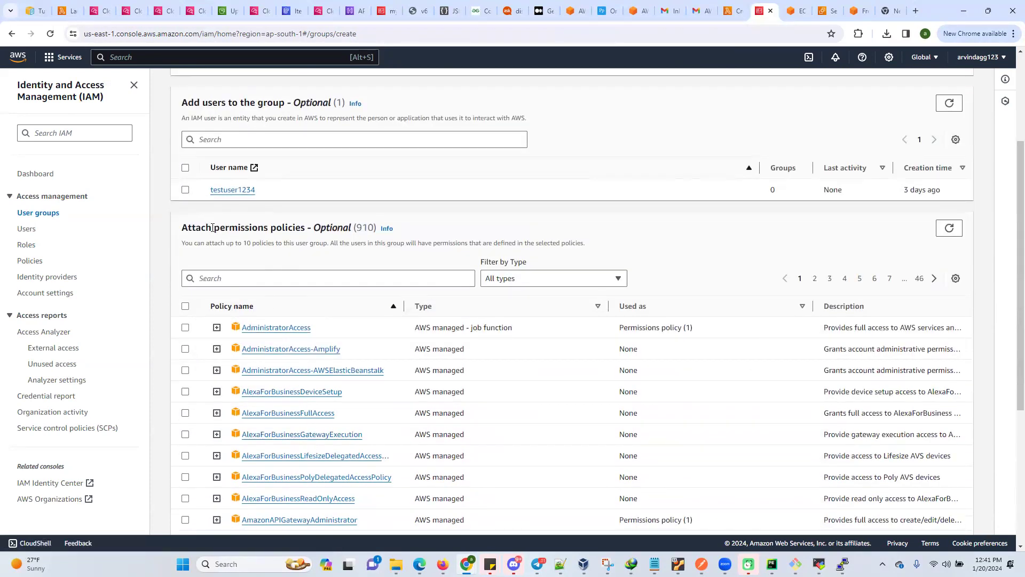
pyautogui.click(294, 278)
pyautogui.write('s')
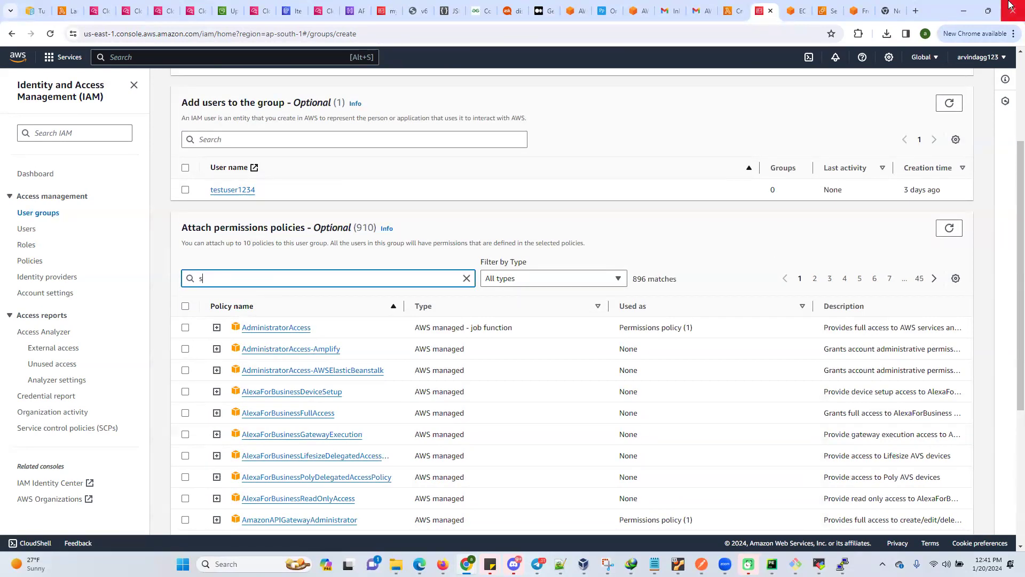
pyautogui.write('3')
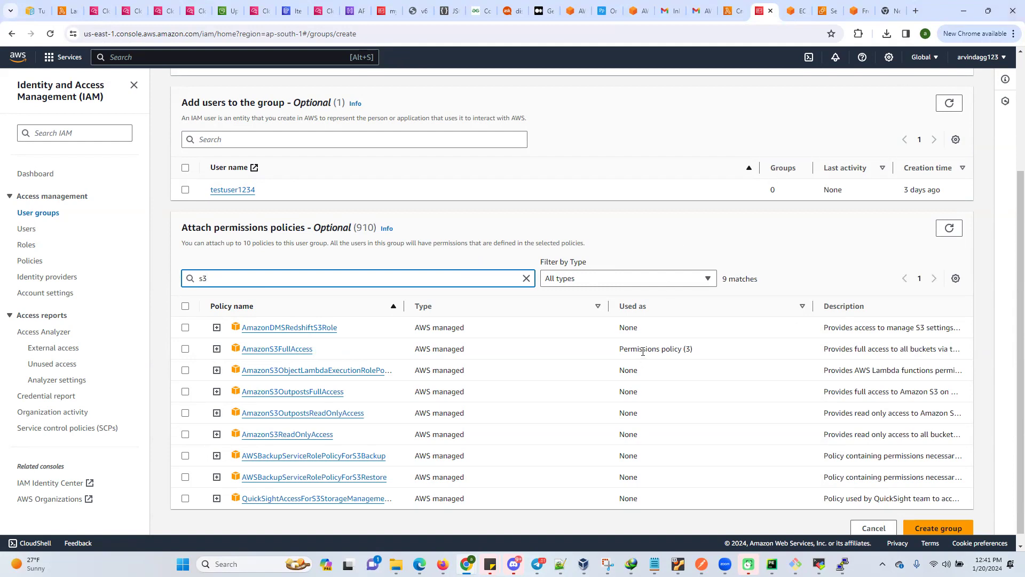
pyautogui.click(30, 262)
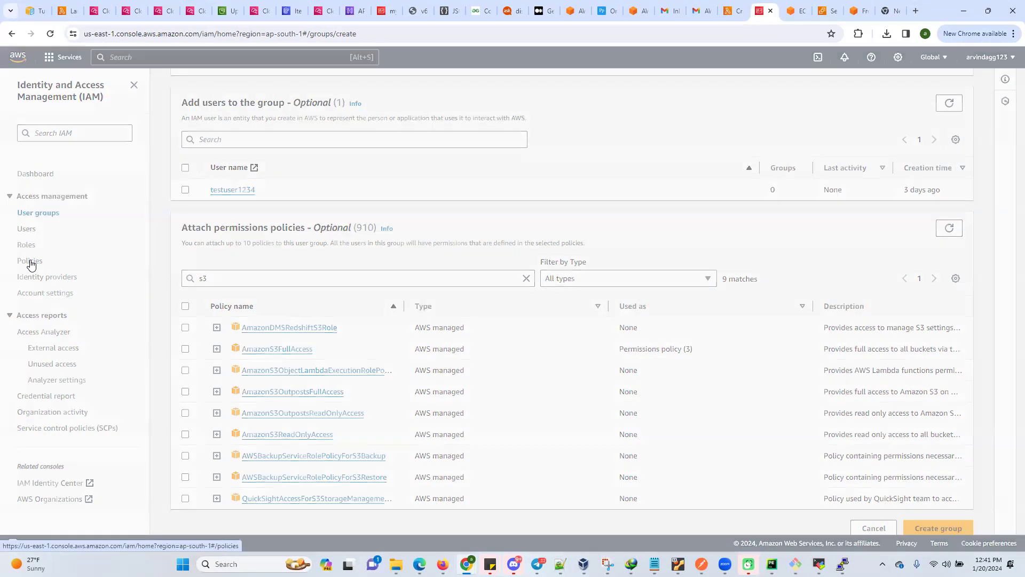
# Abandon the unsaved group and start a new policy from the Policies page
pyautogui.click(623, 353)
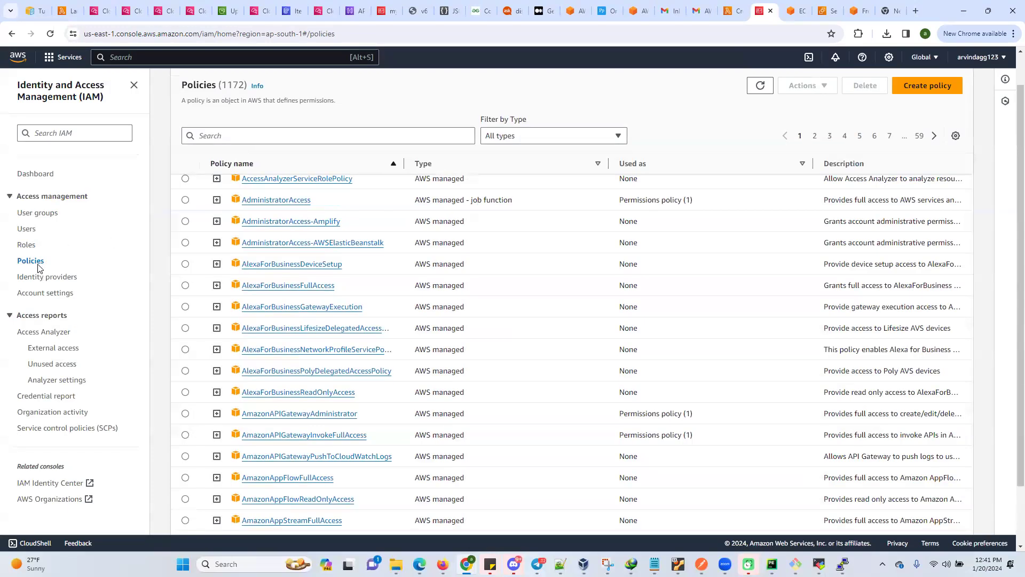
pyautogui.scroll(1, 262, 270)
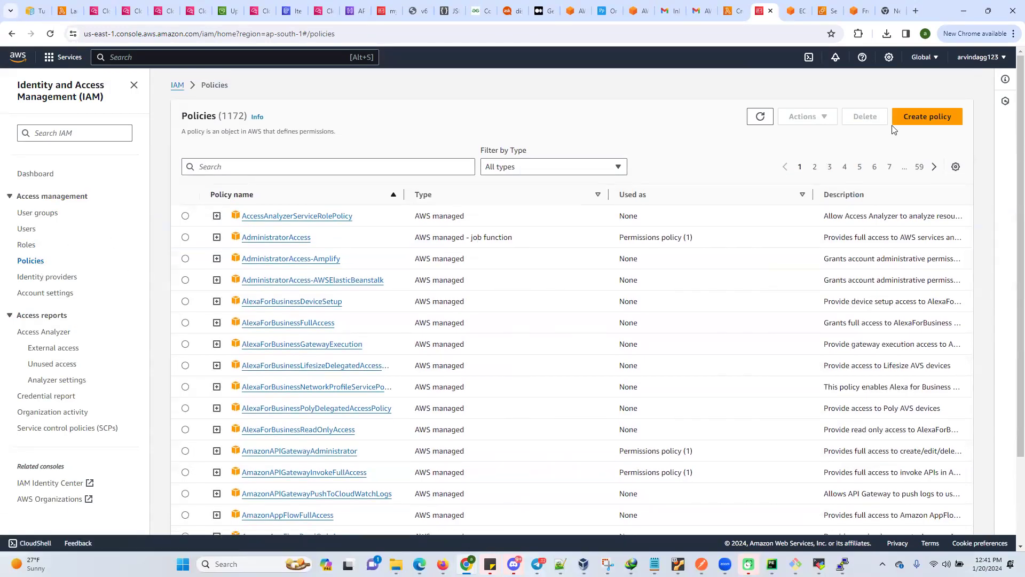
pyautogui.click(919, 118)
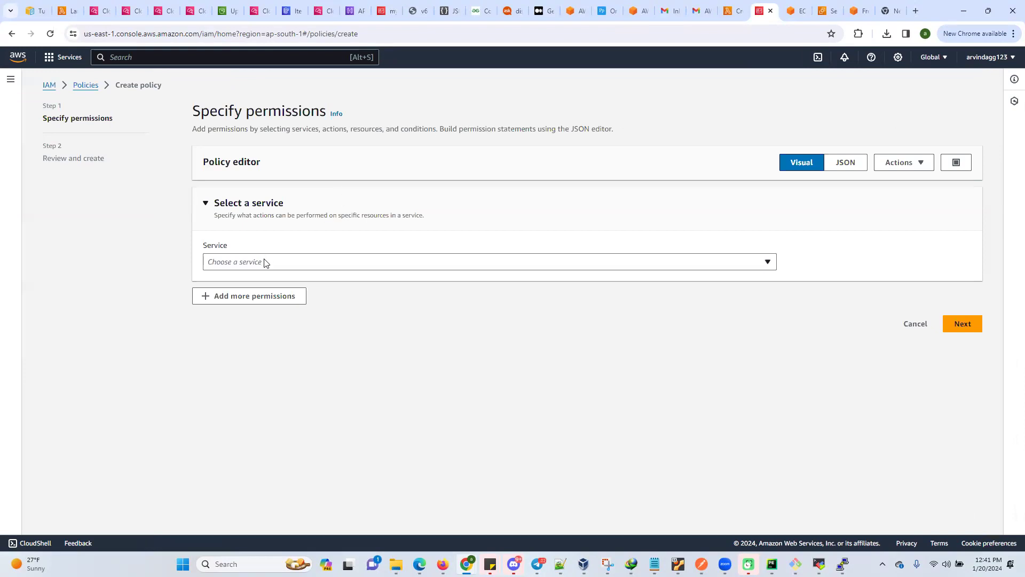
# Choose EC2 as the policy's service, clear the 's3' action filter, and add another permission block
pyautogui.click(265, 263)
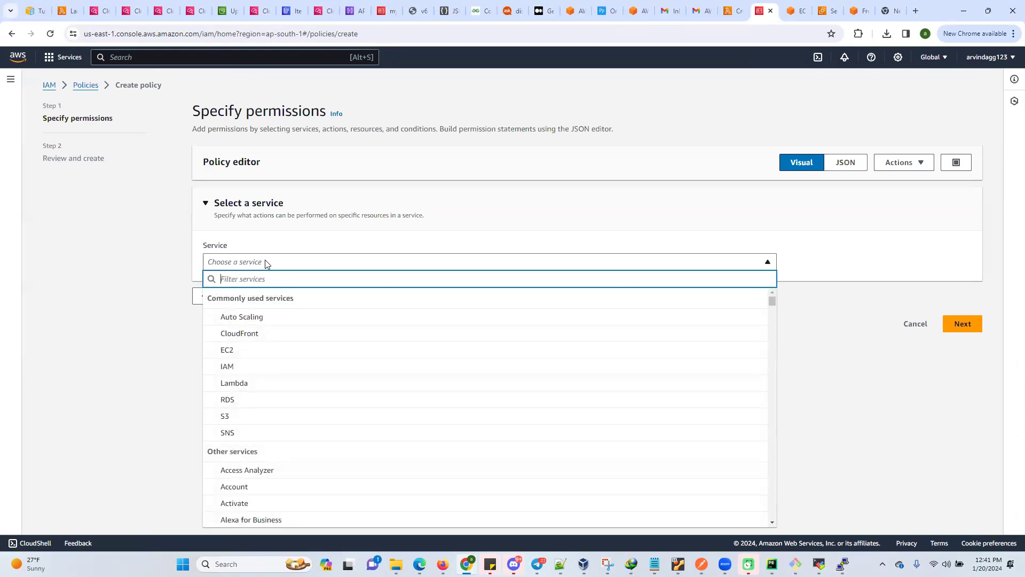
pyautogui.click(266, 263)
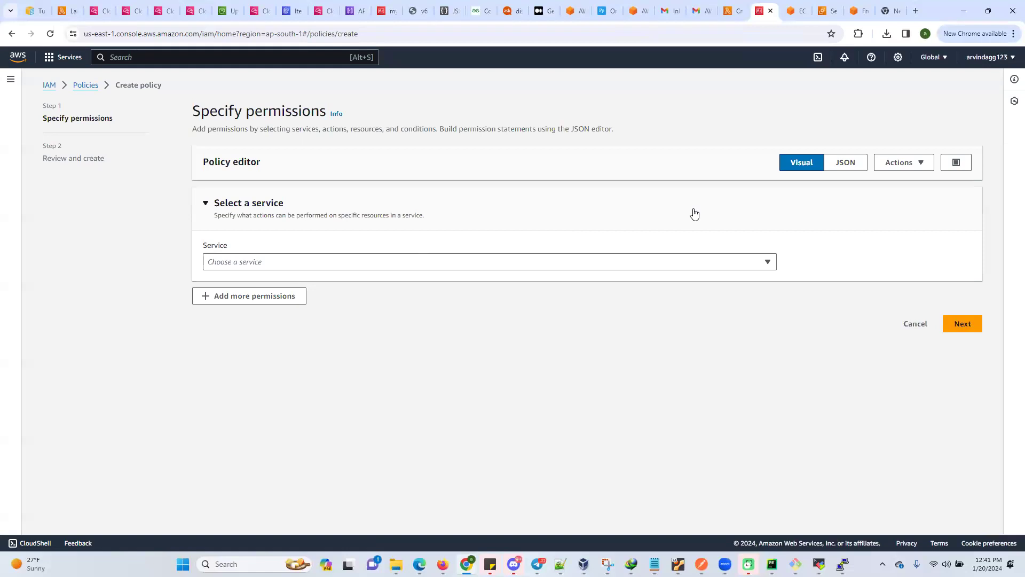
pyautogui.click(249, 264)
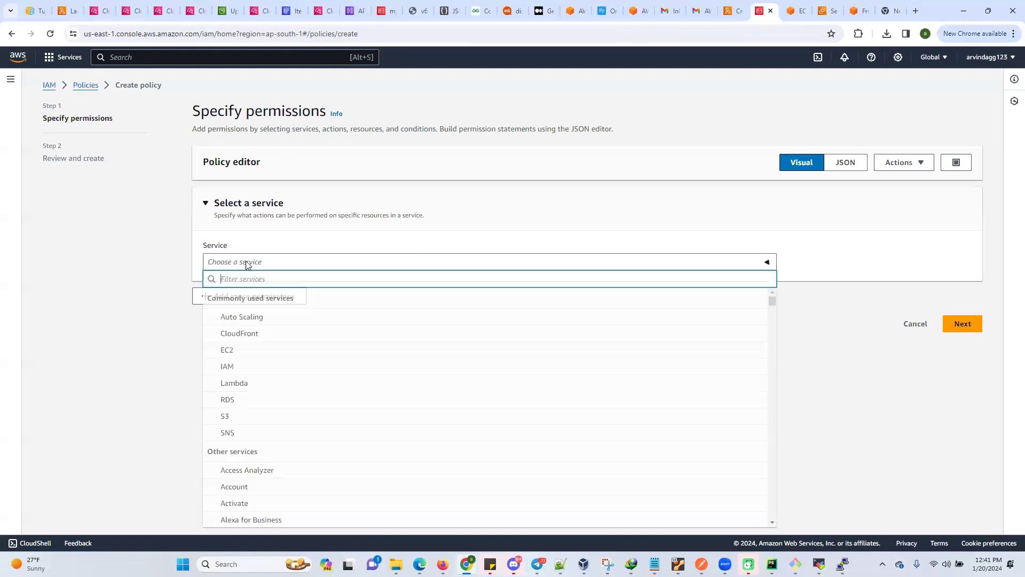
pyautogui.click(234, 350)
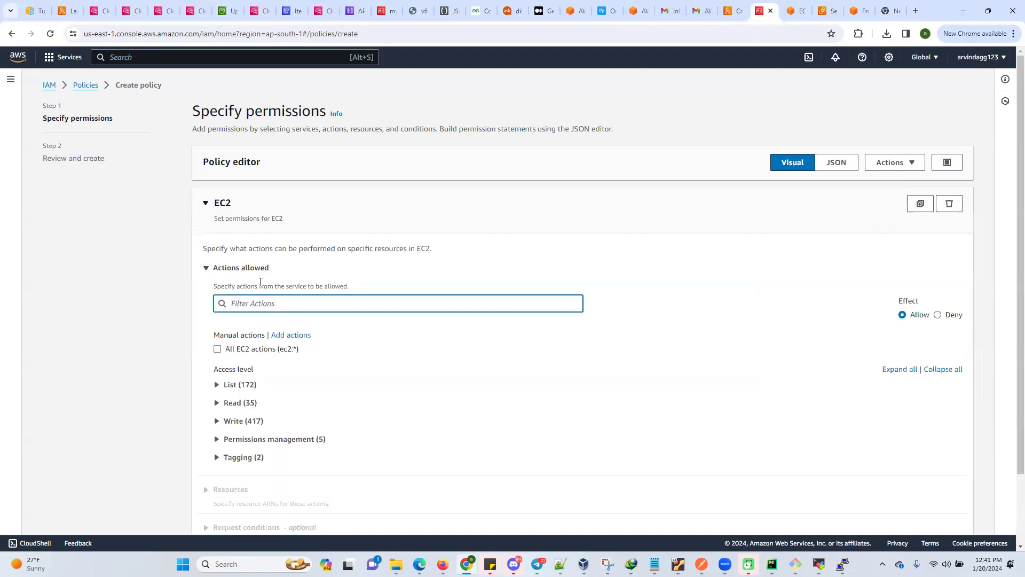
pyautogui.write('s')
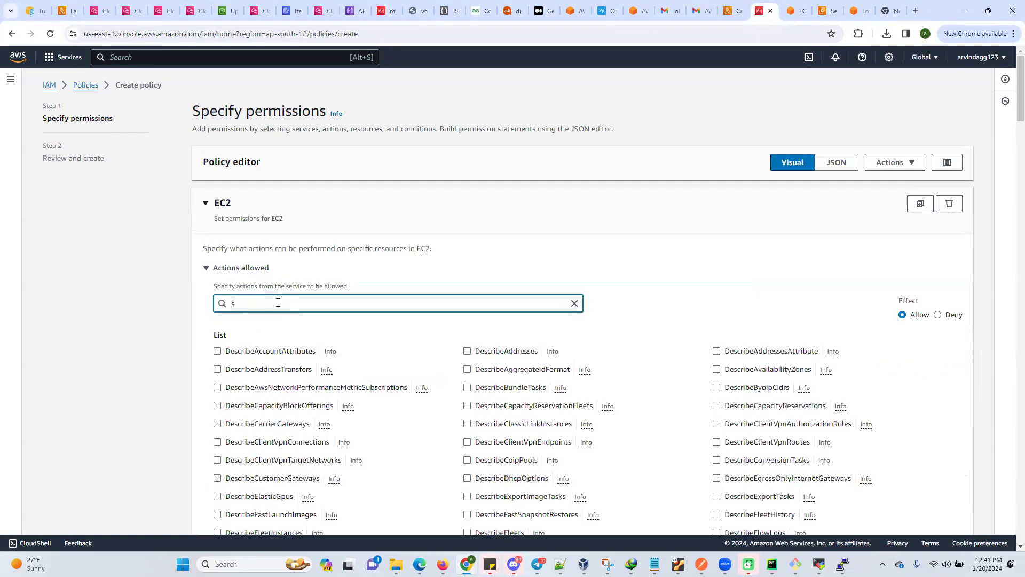
pyautogui.write('3')
pyautogui.moveTo(278, 304); pyautogui.dragTo(222, 303)
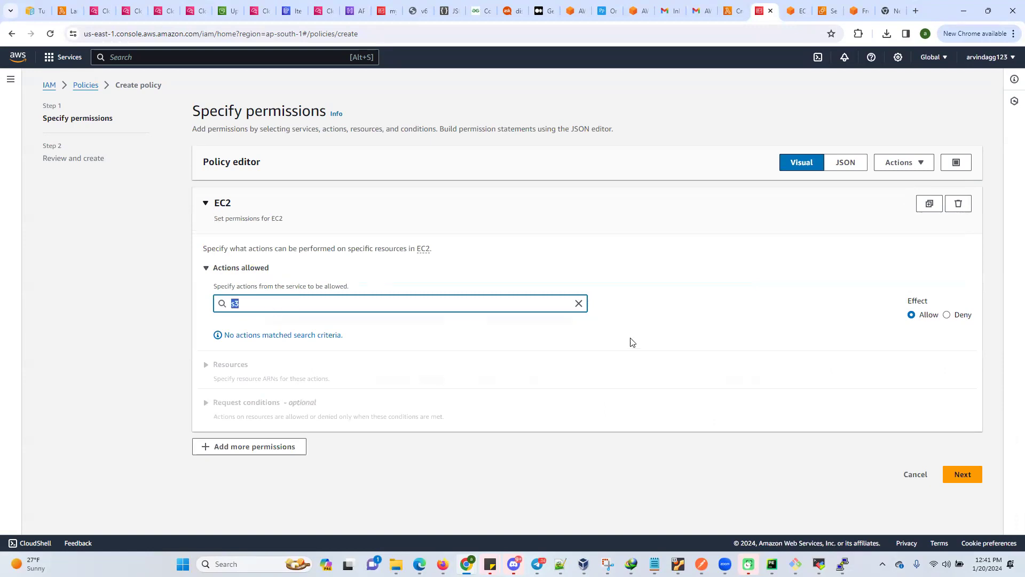
pyautogui.click(569, 309)
pyautogui.click(579, 303)
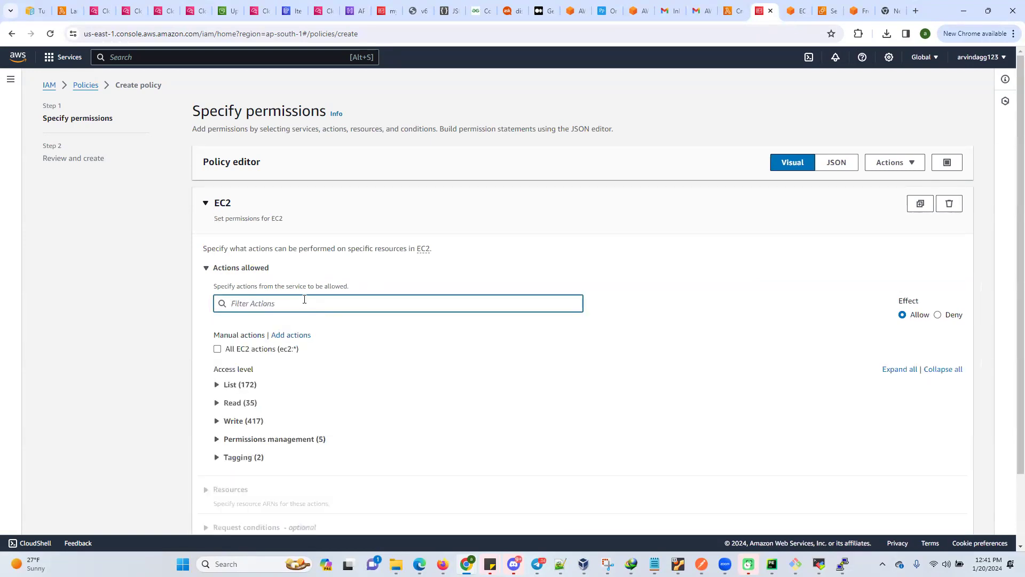
pyautogui.scroll(-2, 243, 458)
pyautogui.click(250, 489)
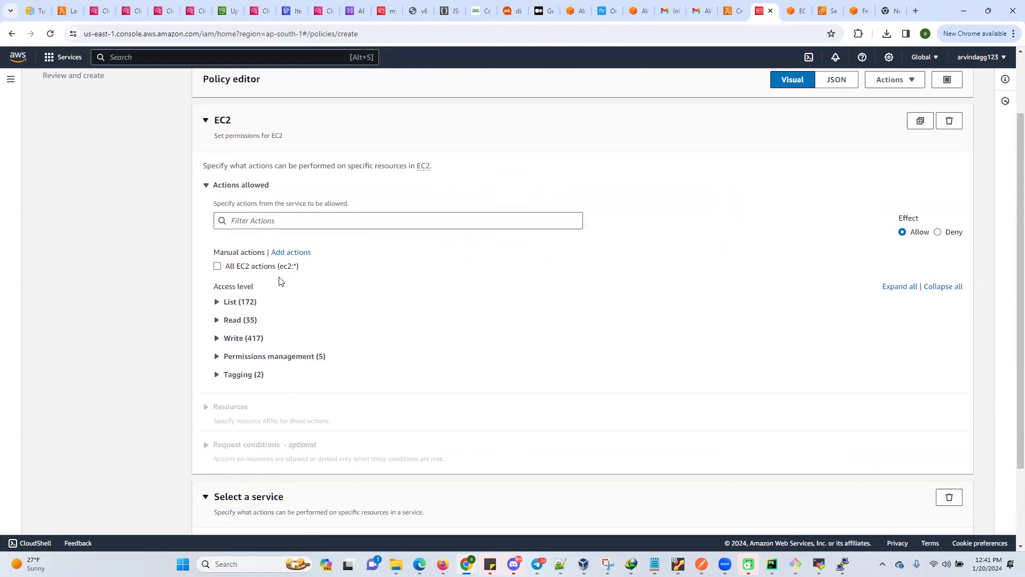
pyautogui.scroll(-2, 276, 275)
# Set the second permission block's service to S3 and dismiss the resulting policy error
pyautogui.click(268, 455)
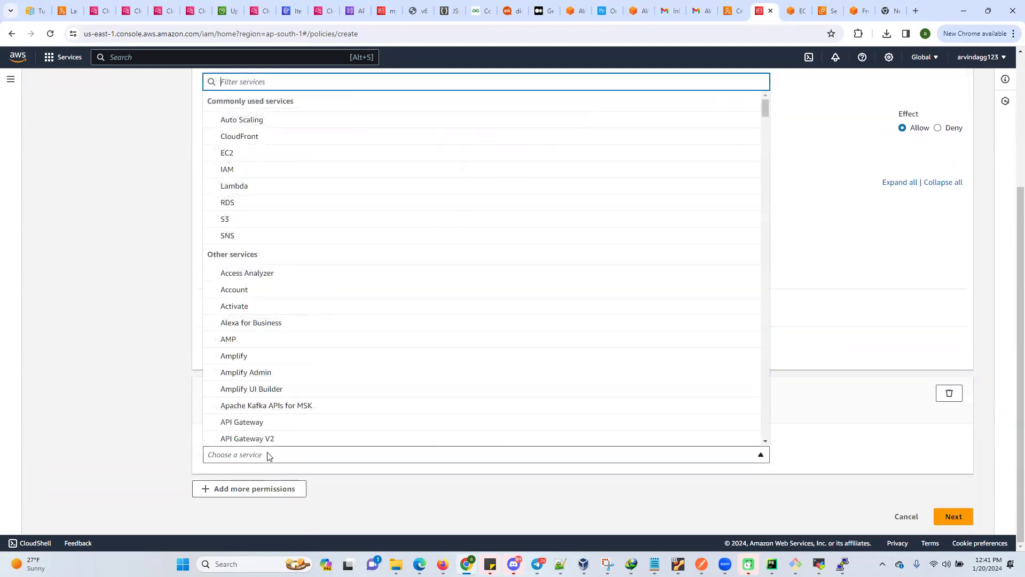
pyautogui.write('s3')
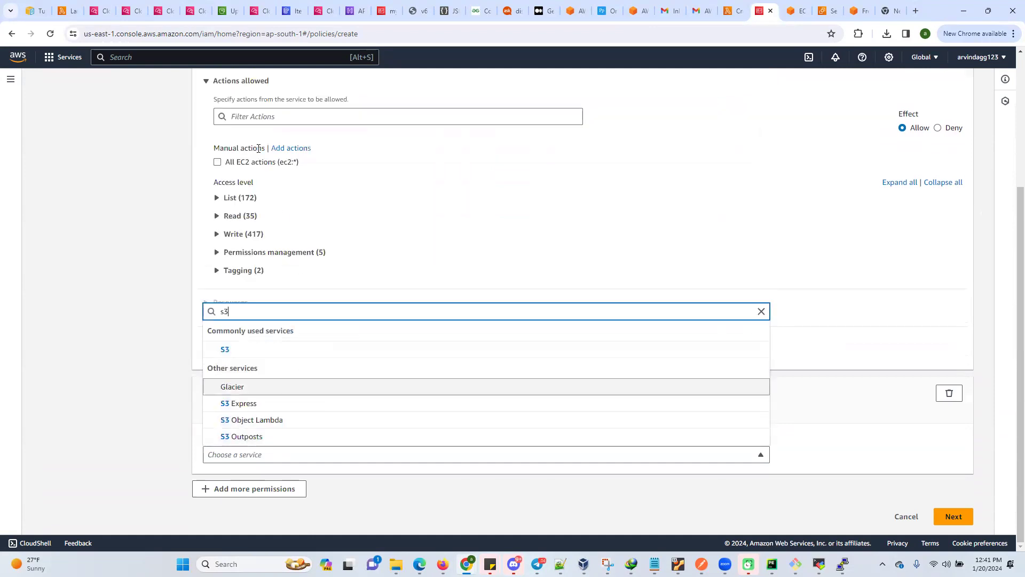
pyautogui.click(226, 350)
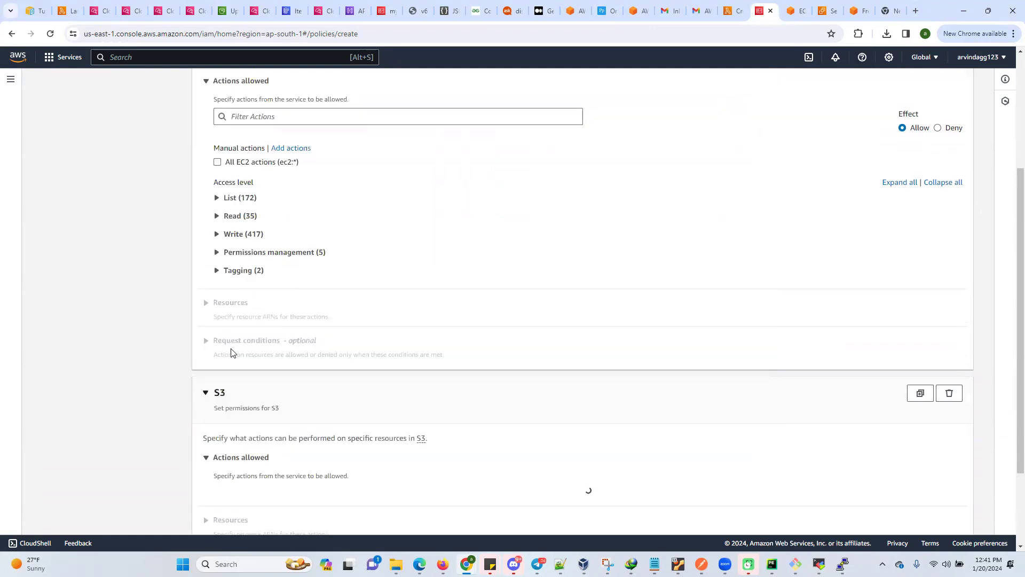
pyautogui.scroll(-5, 820, 463)
pyautogui.click(953, 516)
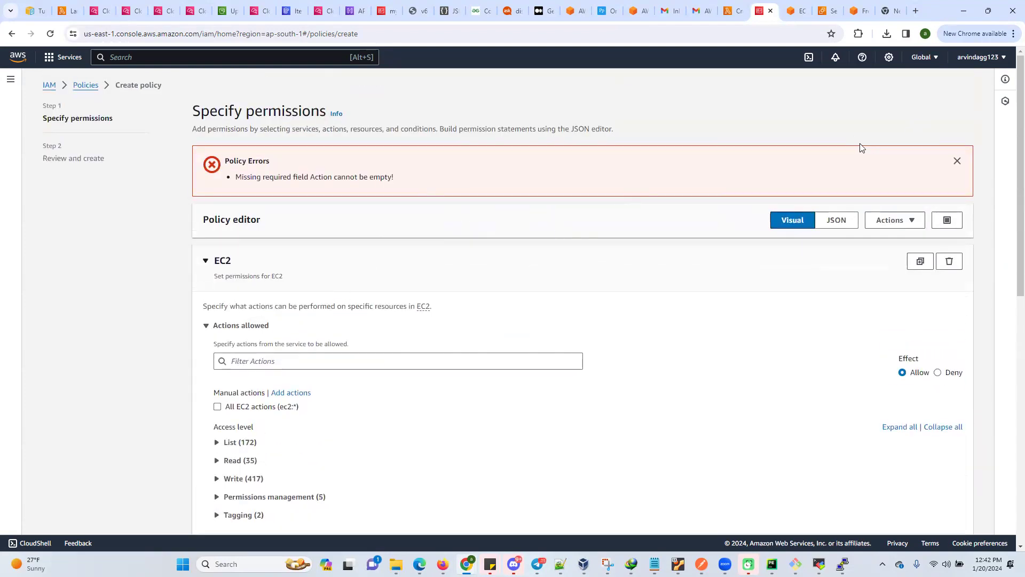
pyautogui.click(957, 161)
pyautogui.scroll(-4, 295, 321)
pyautogui.scroll(-4, 294, 323)
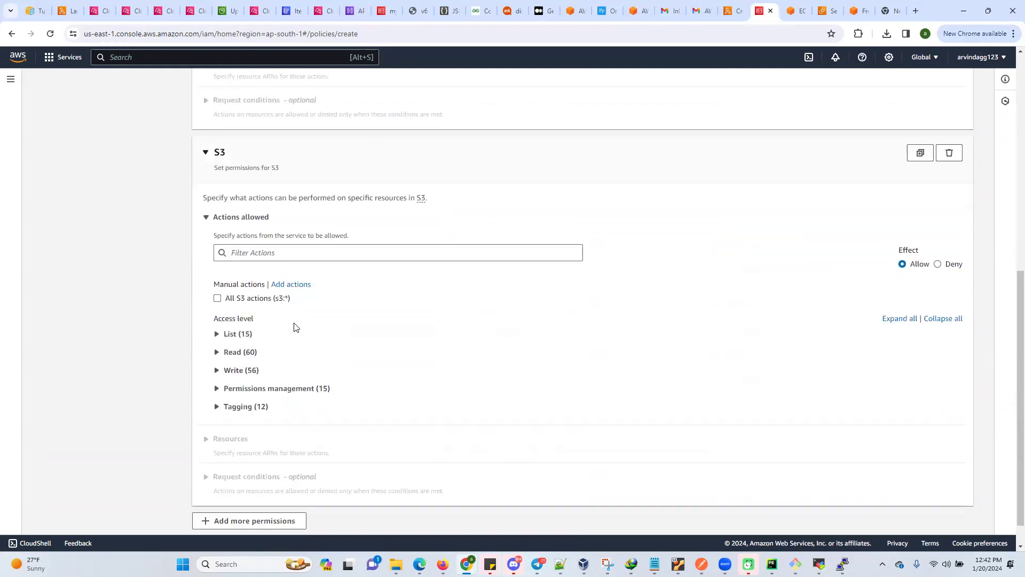
pyautogui.scroll(-1, 294, 326)
pyautogui.scroll(1, 296, 328)
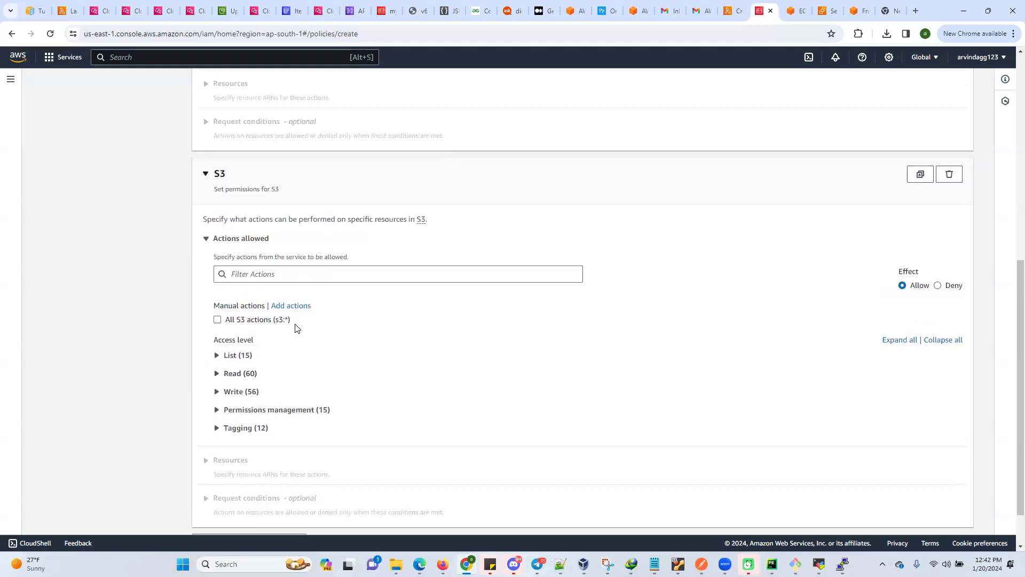
# Allow all S3 actions (s3:*) and all EC2 actions (ec2:*)
pyautogui.click(217, 321)
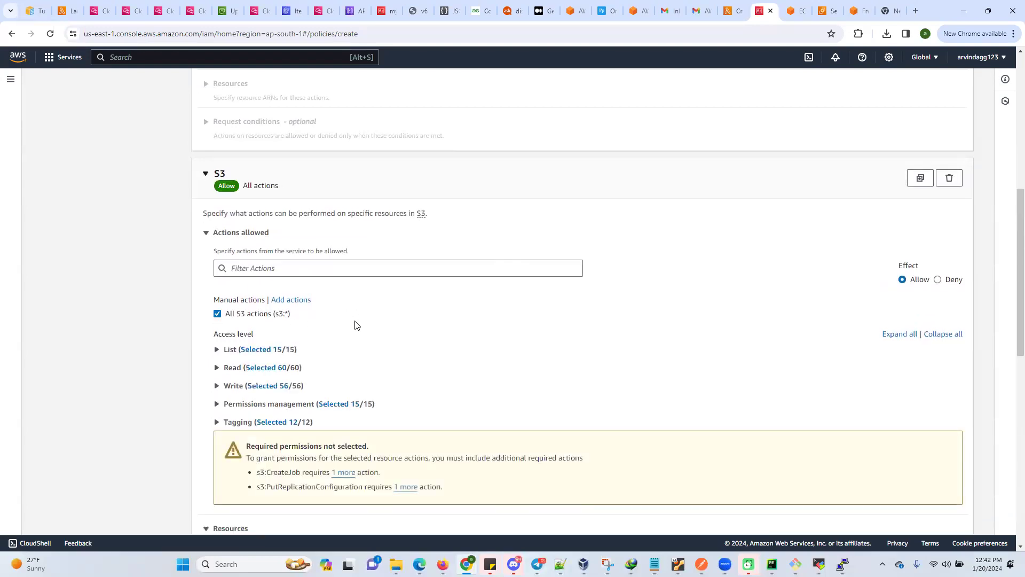
pyautogui.scroll(8, 400, 318)
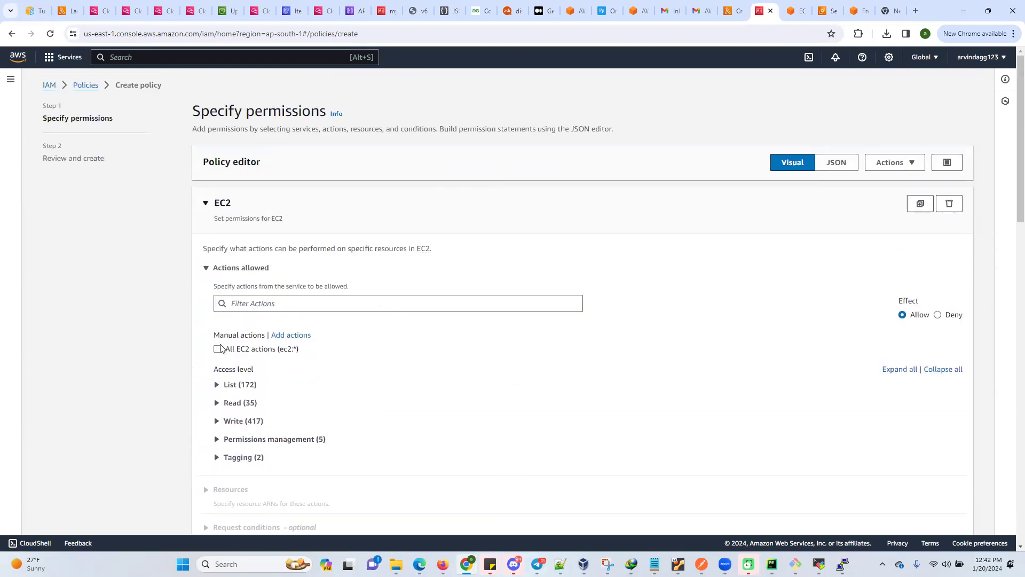
pyautogui.click(229, 350)
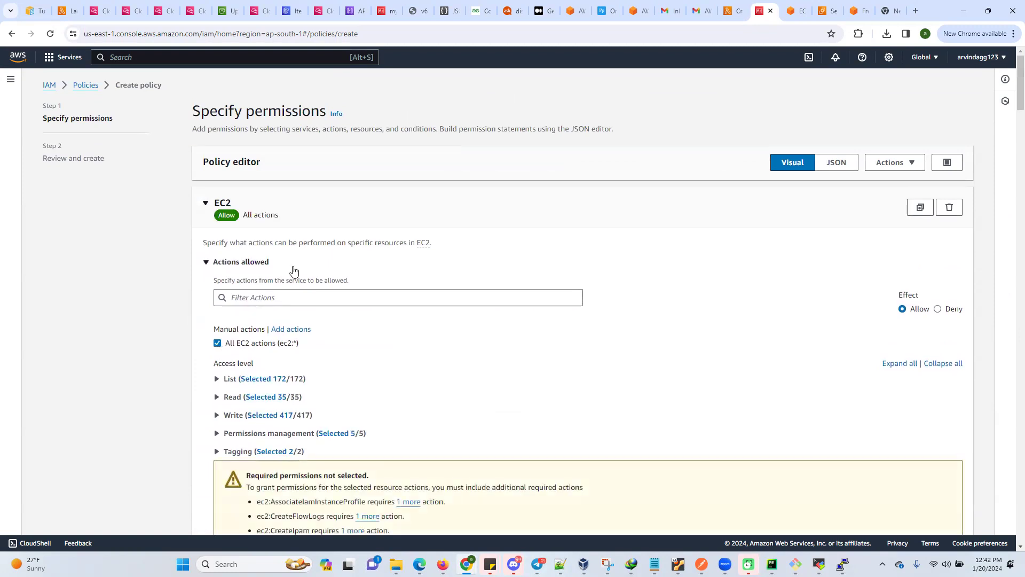
pyautogui.scroll(-15, 638, 359)
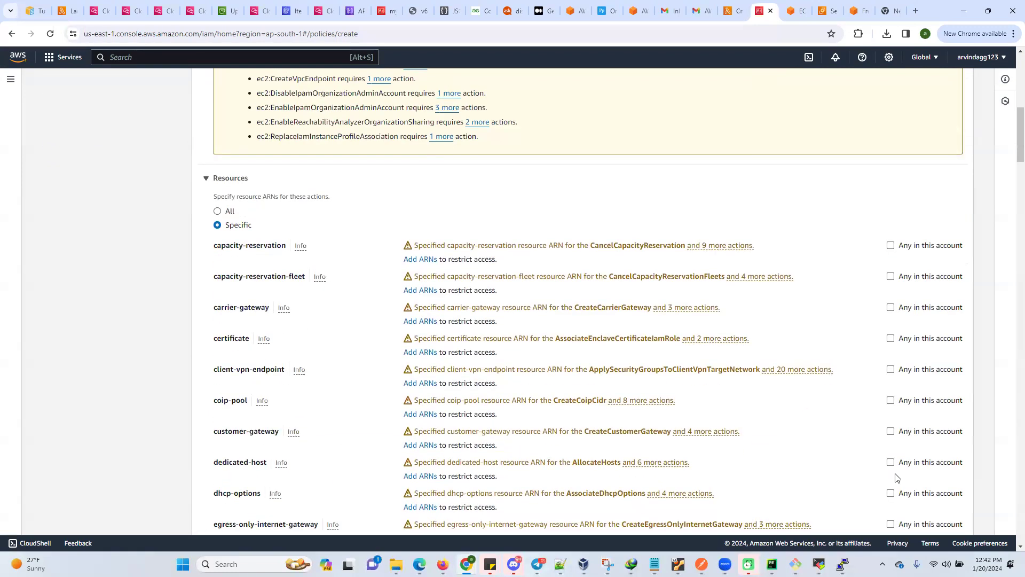
pyautogui.scroll(-4, 839, 471)
pyautogui.scroll(18, 833, 469)
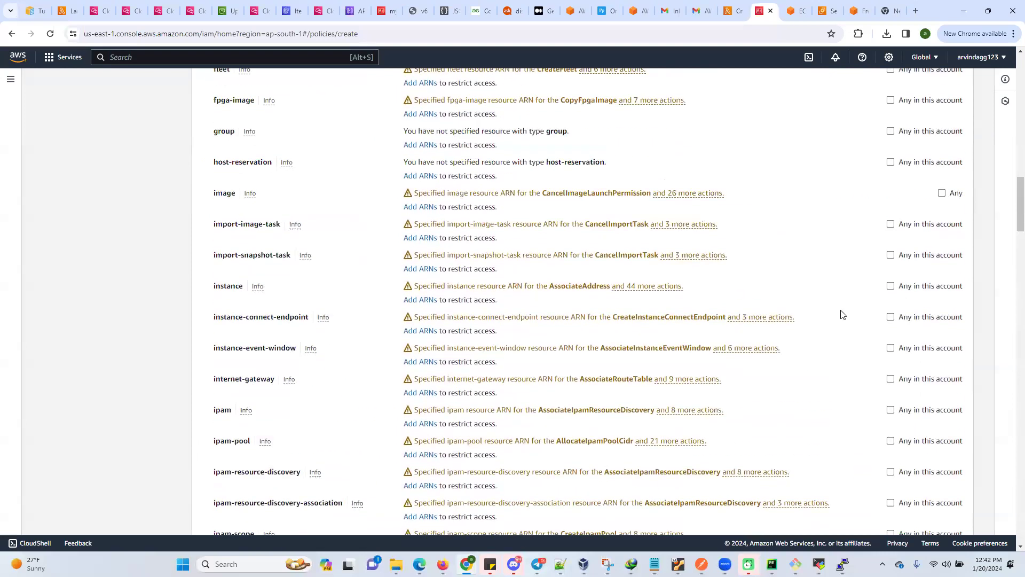
pyautogui.scroll(6, 844, 290)
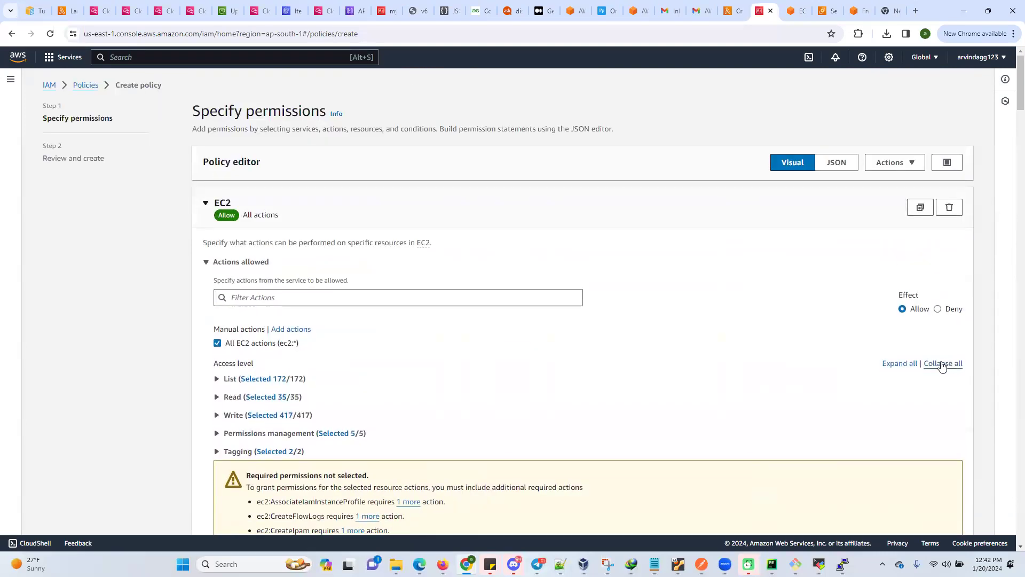
# Retry Next with the EC2 and S3 statements collapsed, then re-expand EC2 to inspect the error
pyautogui.click(888, 163)
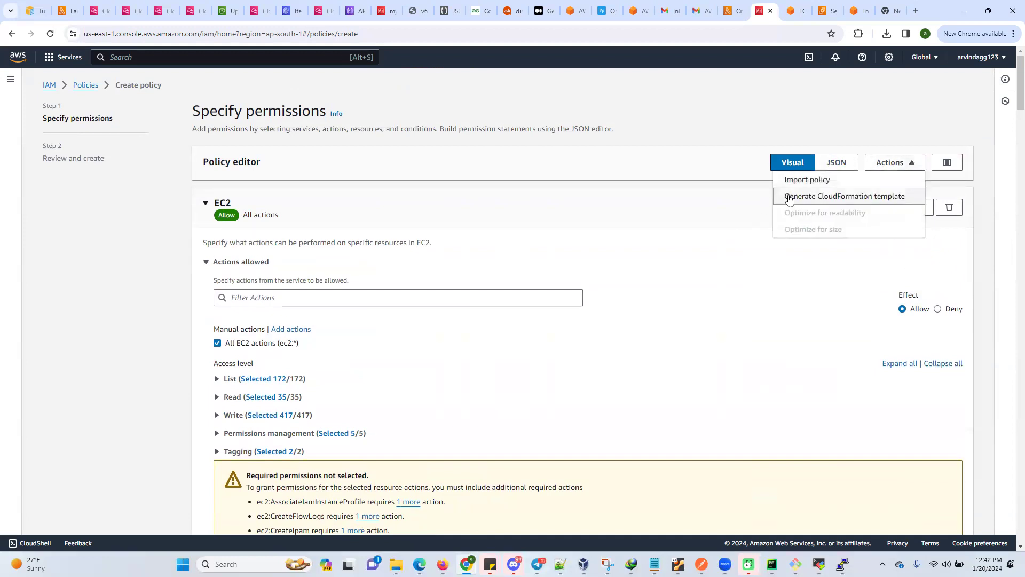
pyautogui.click(515, 265)
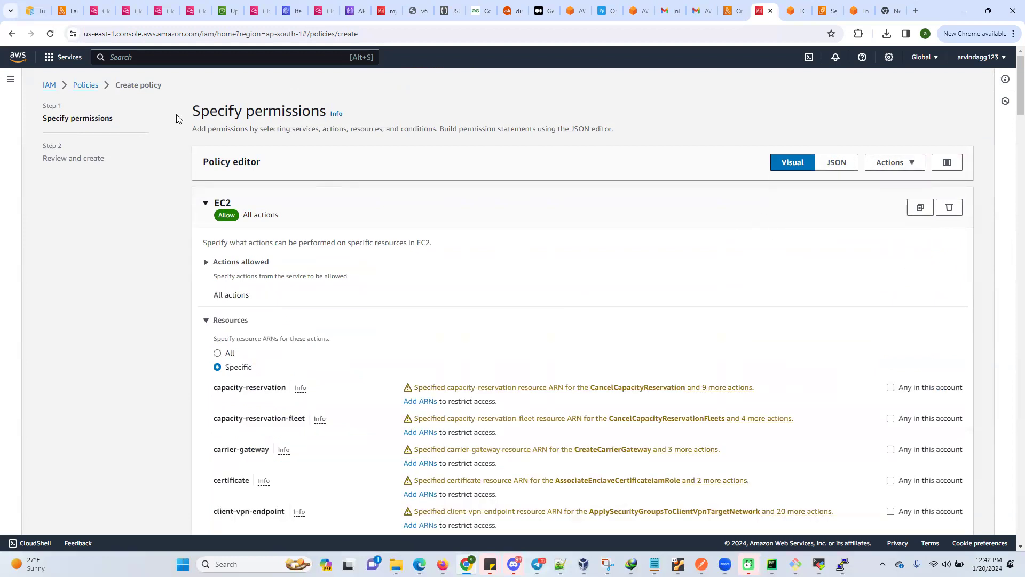
pyautogui.click(206, 203)
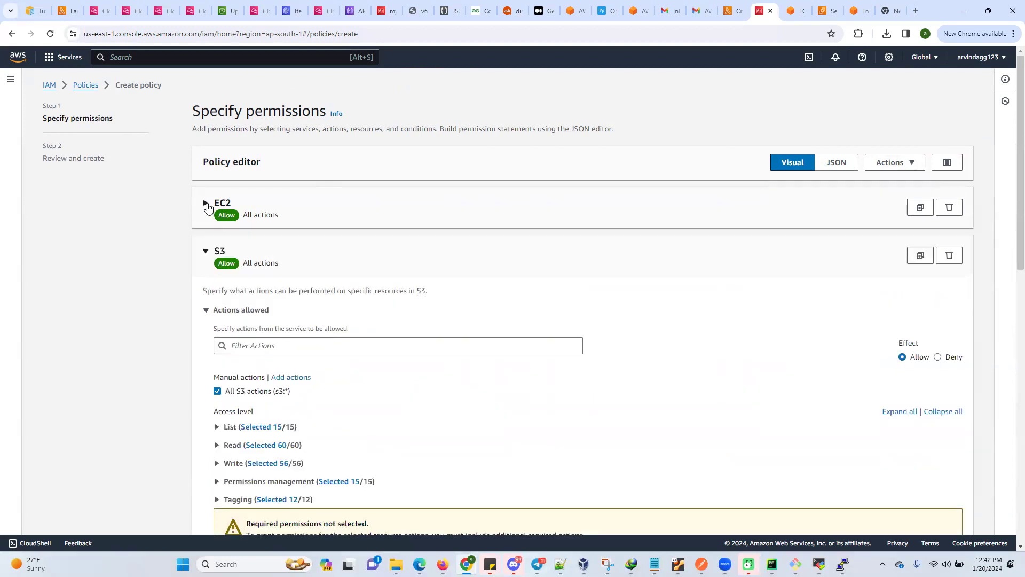
pyautogui.click(206, 251)
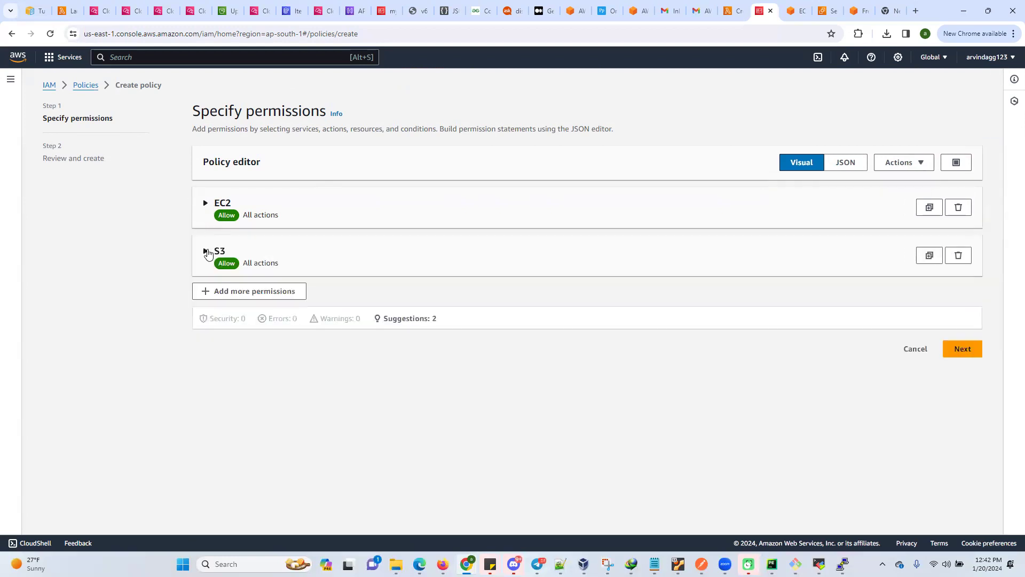
pyautogui.click(962, 349)
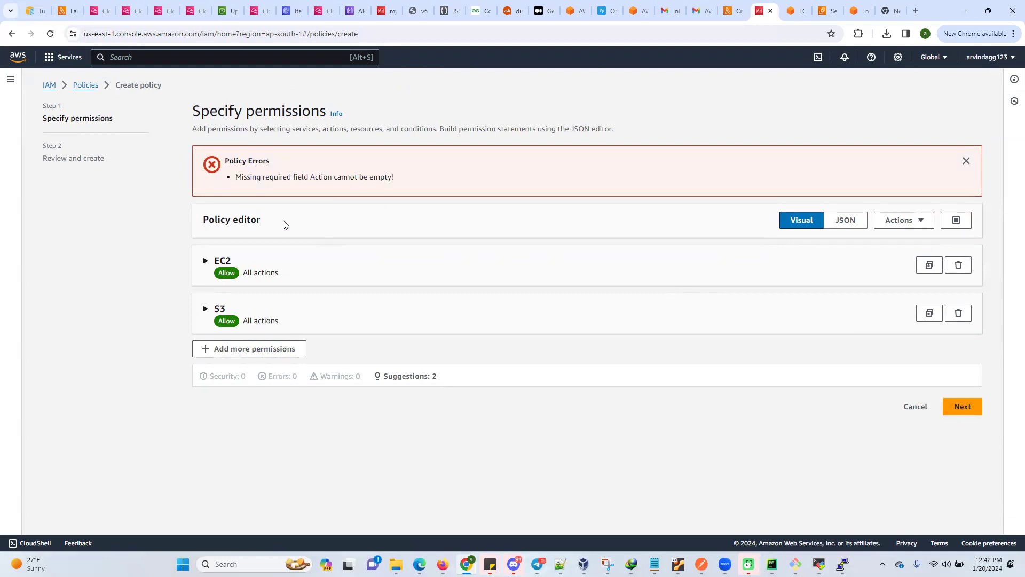
pyautogui.click(206, 261)
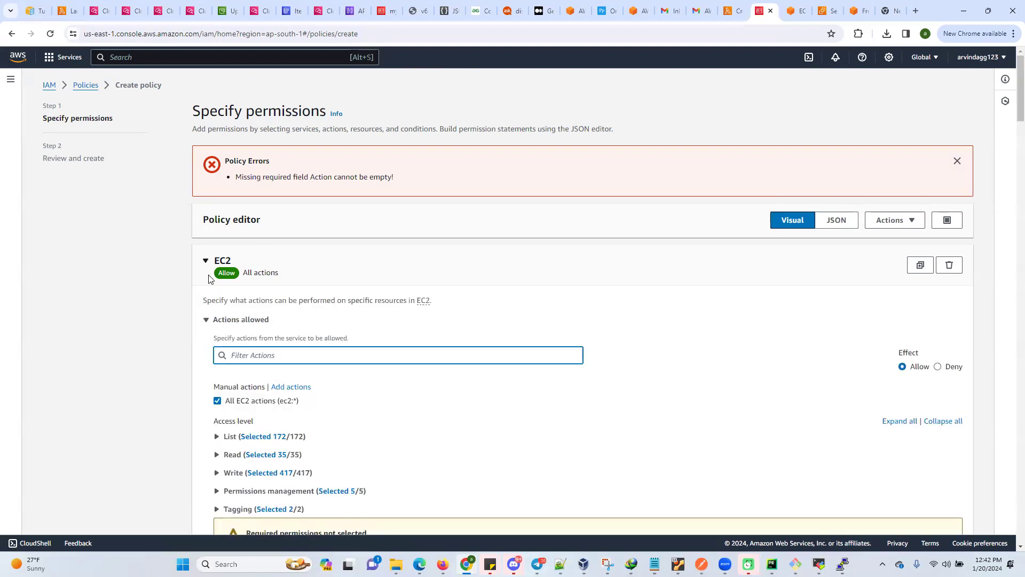
pyautogui.scroll(-4, 315, 323)
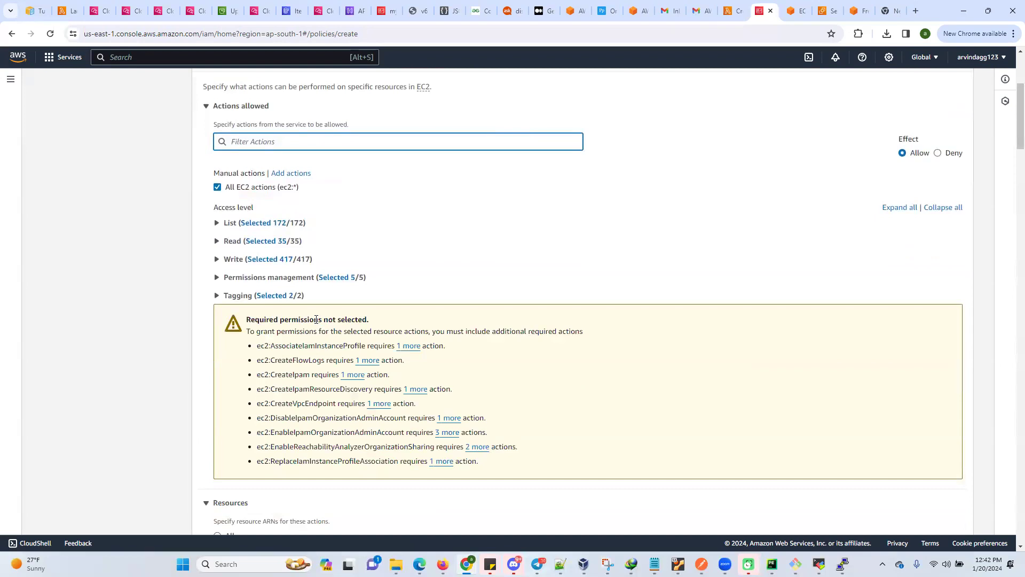
pyautogui.scroll(4, 315, 320)
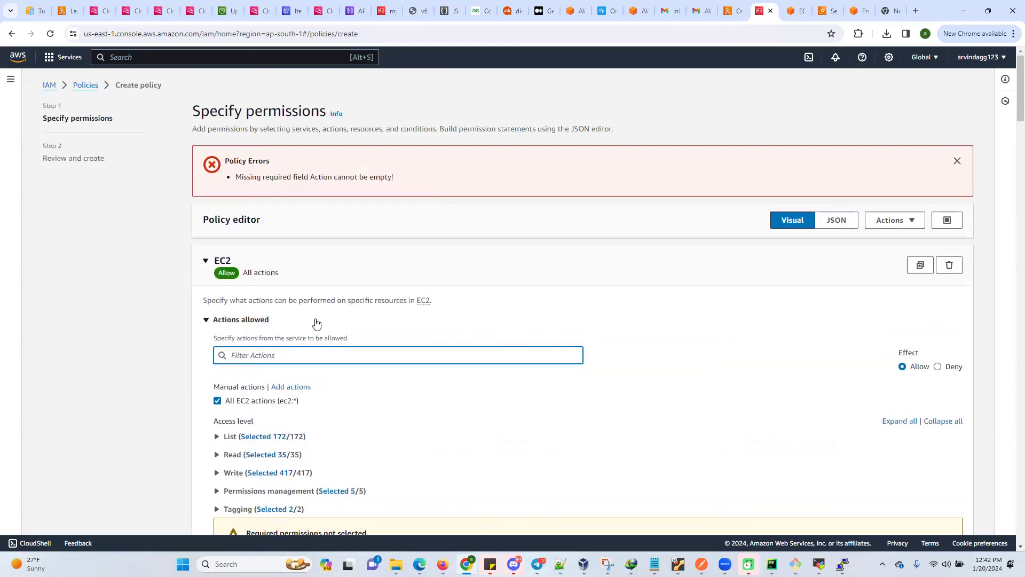
pyautogui.click(213, 320)
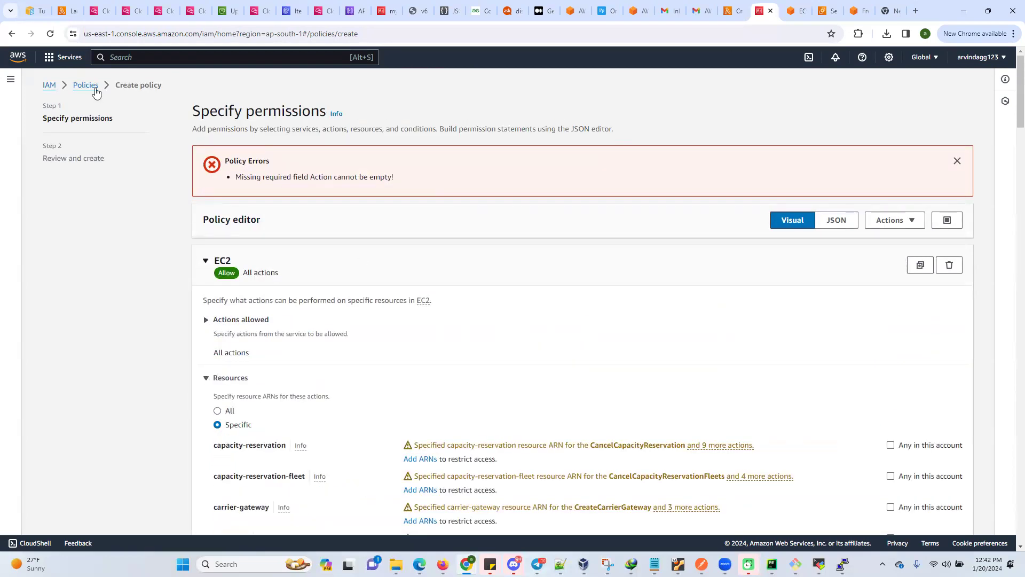
# Leave the unfinished policy, glance at the EC2 and Lambda tabs, and return to IAM Dashboard
pyautogui.click(47, 86)
pyautogui.click(645, 349)
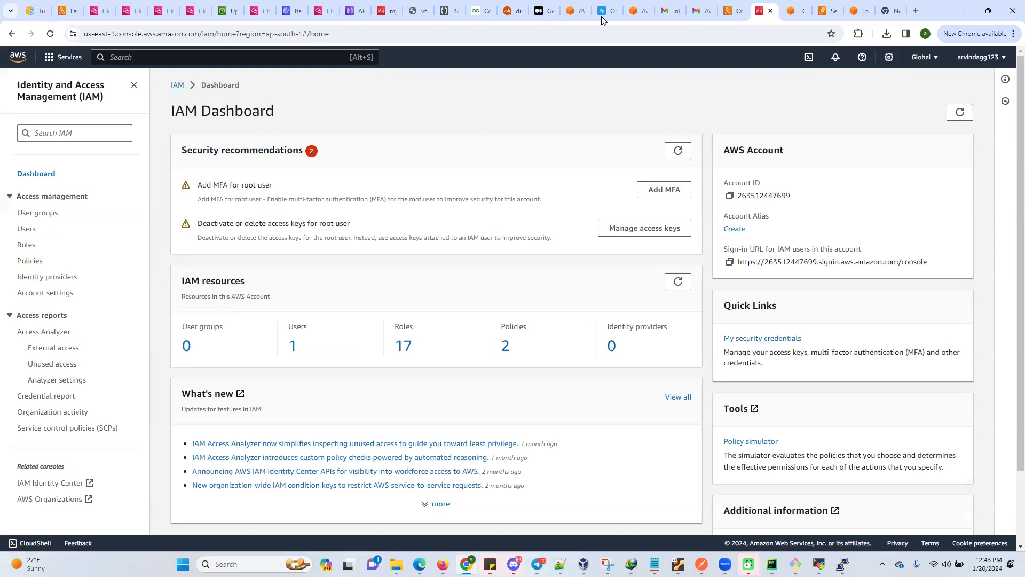
pyautogui.click(823, 13)
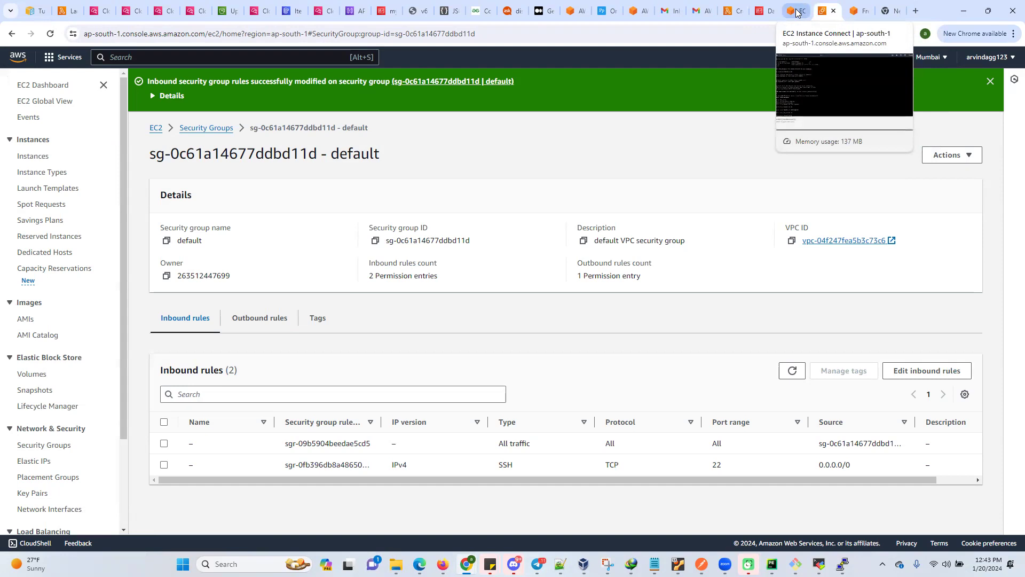
pyautogui.click(64, 12)
pyautogui.click(764, 12)
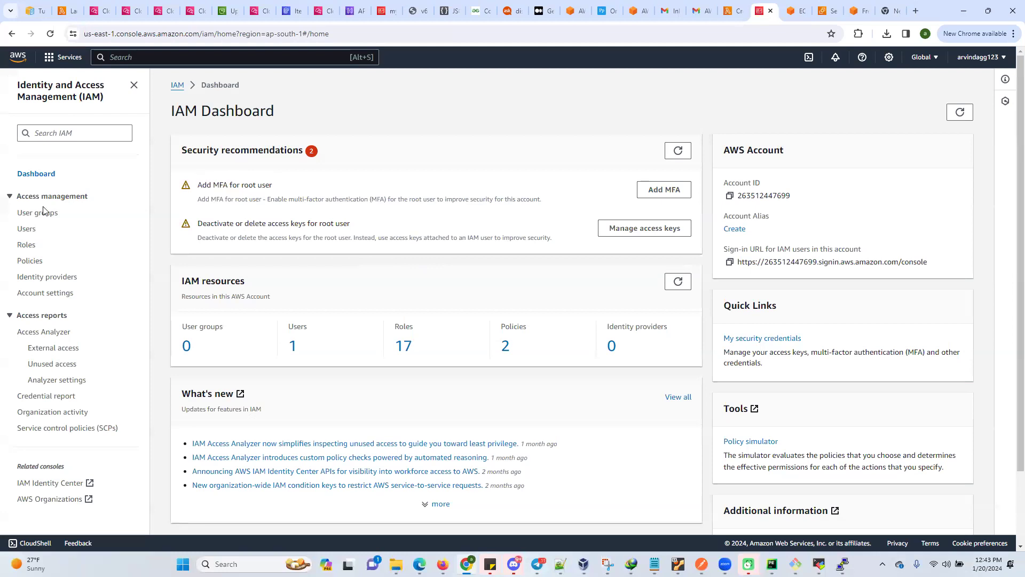
# Find the 'lam' role in IAM Roles and view myawslambdarole's nine attached permissions policies
pyautogui.click(27, 245)
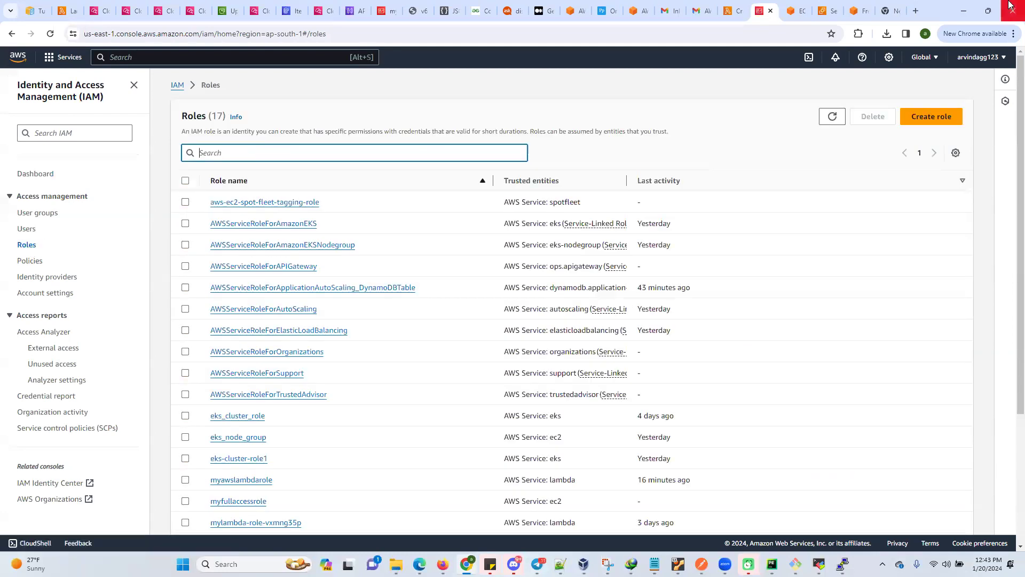
pyautogui.write('lamb')
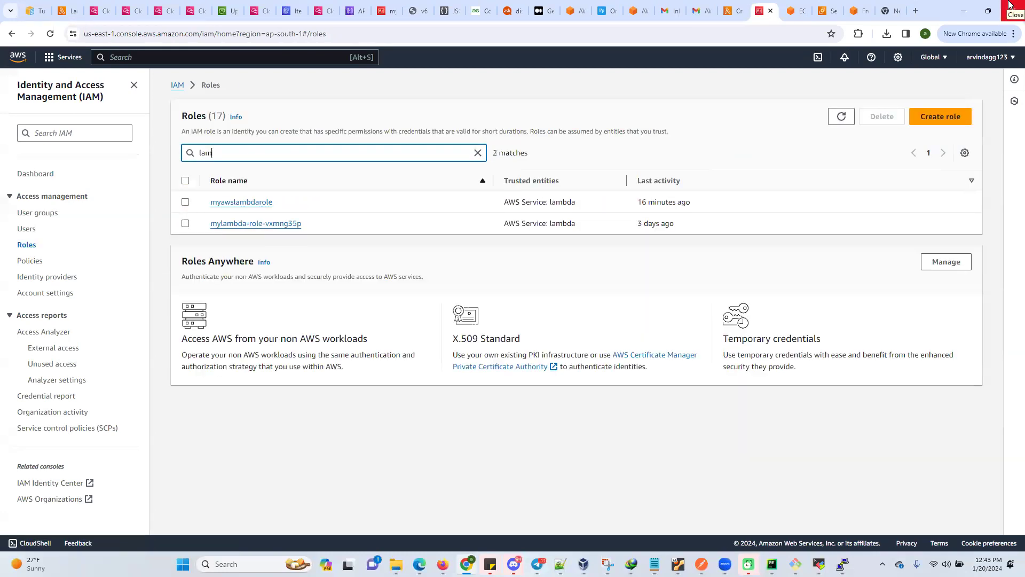
pyautogui.click(229, 207)
pyautogui.scroll(-3, 251, 347)
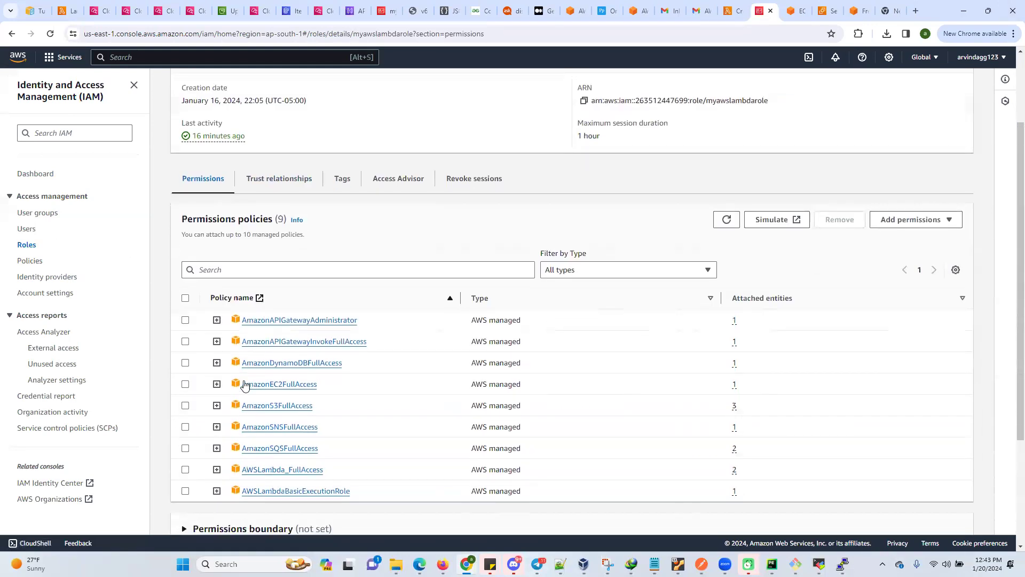
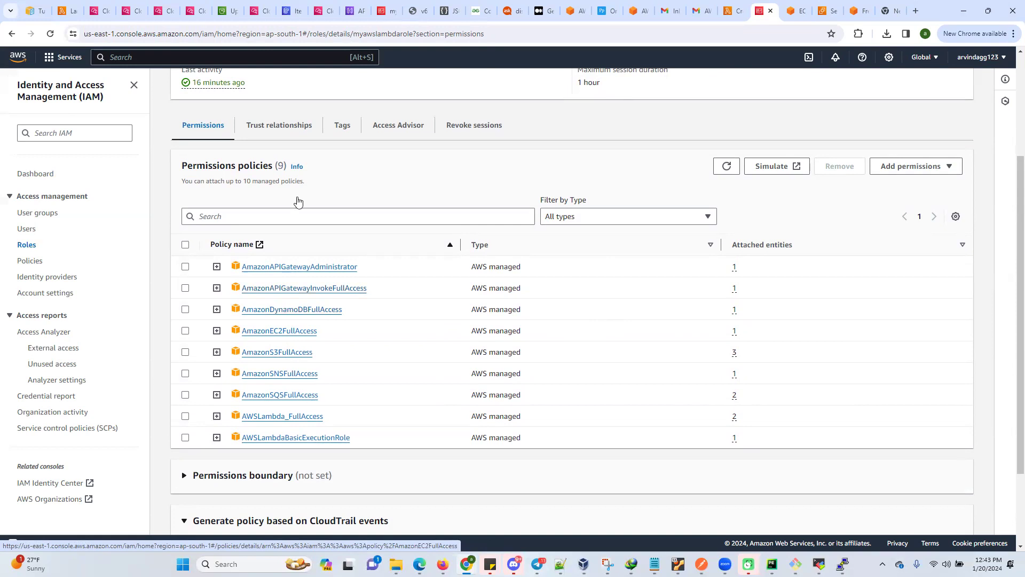
# Create the Python 3.10 function mypythonlambda using the existing myawslambdarole execution role
pyautogui.scroll(-2, 291, 197)
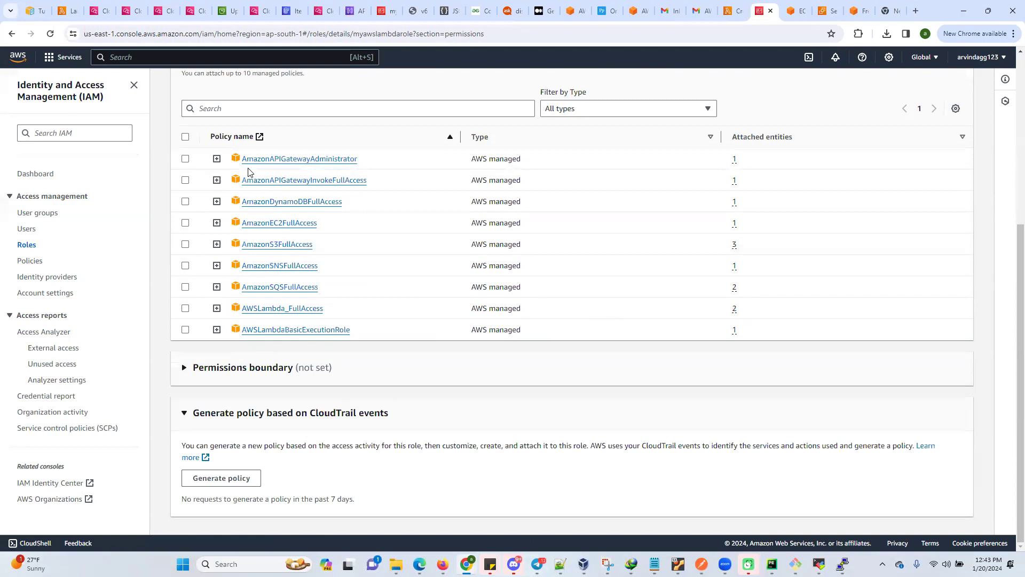
pyautogui.scroll(5, 261, 240)
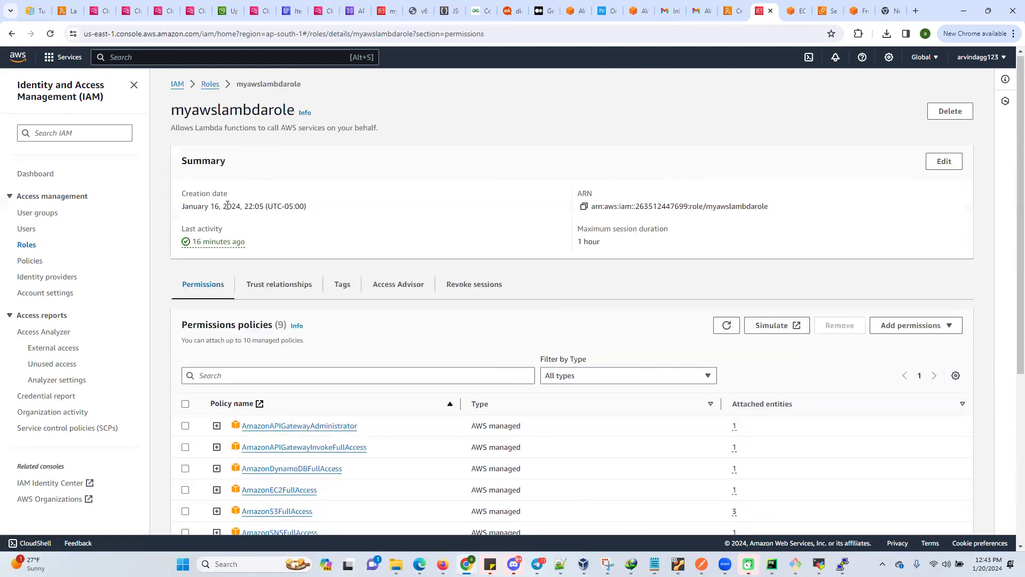
pyautogui.scroll(-4, 262, 380)
pyautogui.scroll(4, 238, 278)
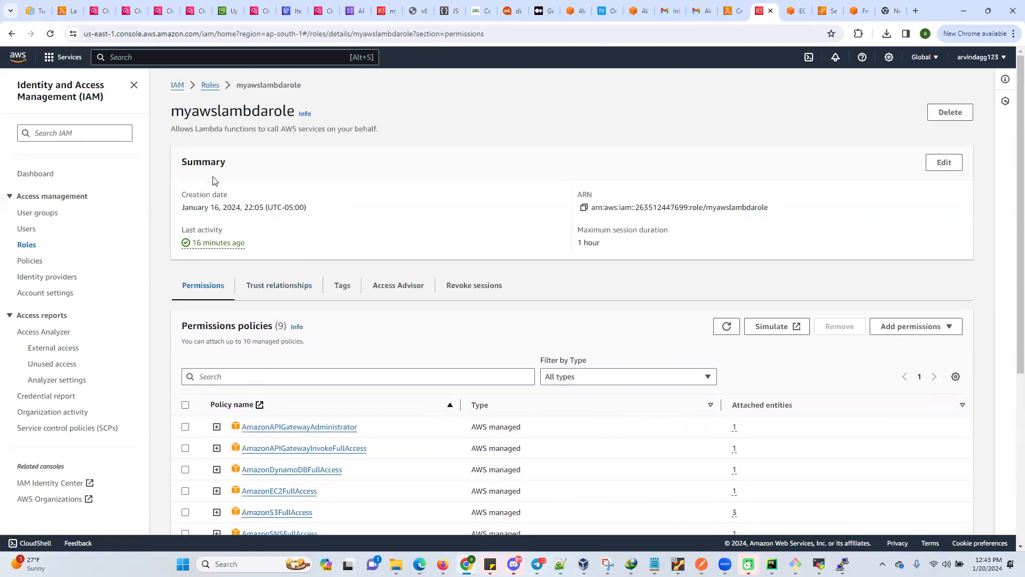
pyautogui.click(733, 16)
pyautogui.click(700, 238)
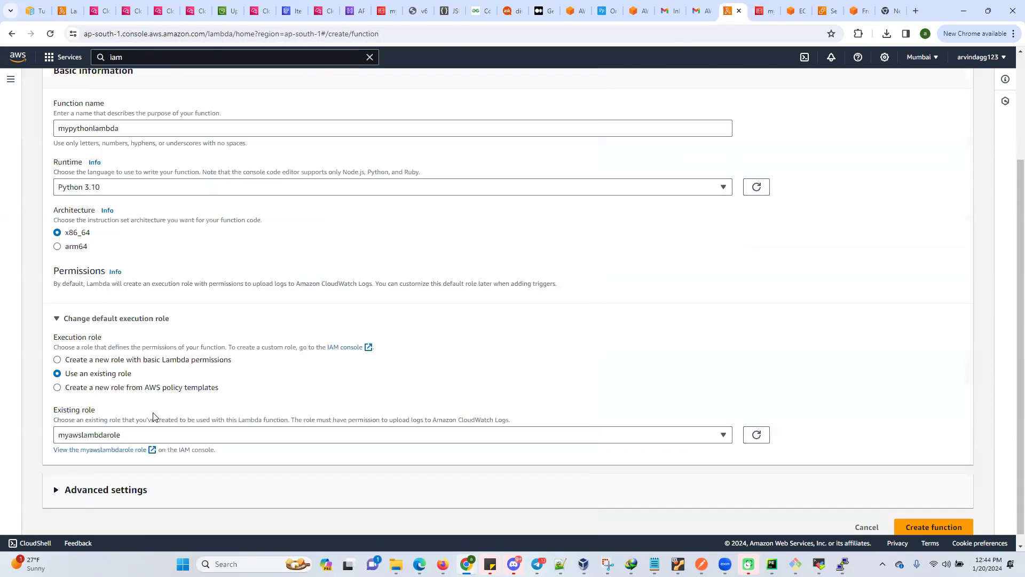
pyautogui.scroll(-1, 154, 416)
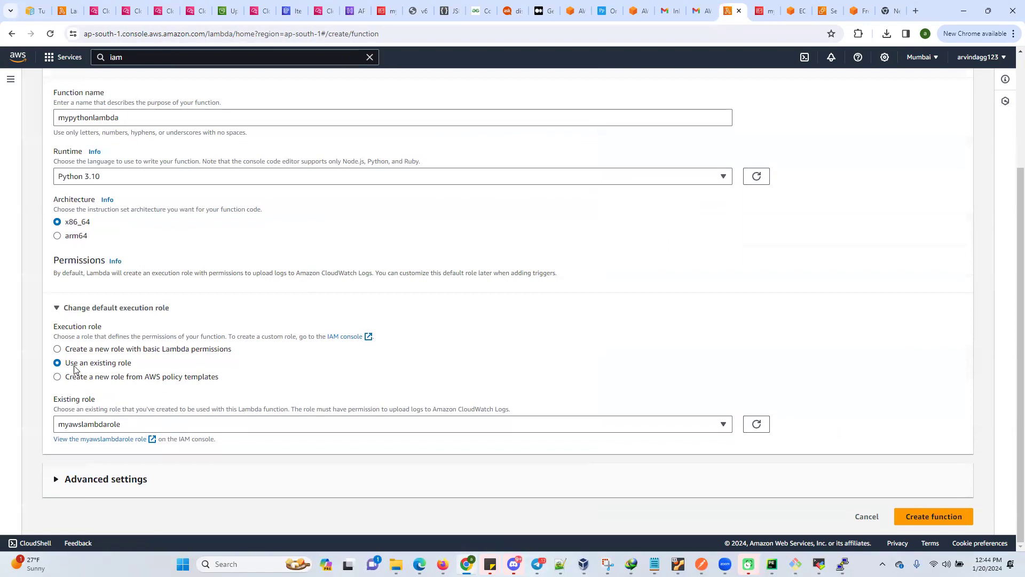
pyautogui.click(57, 349)
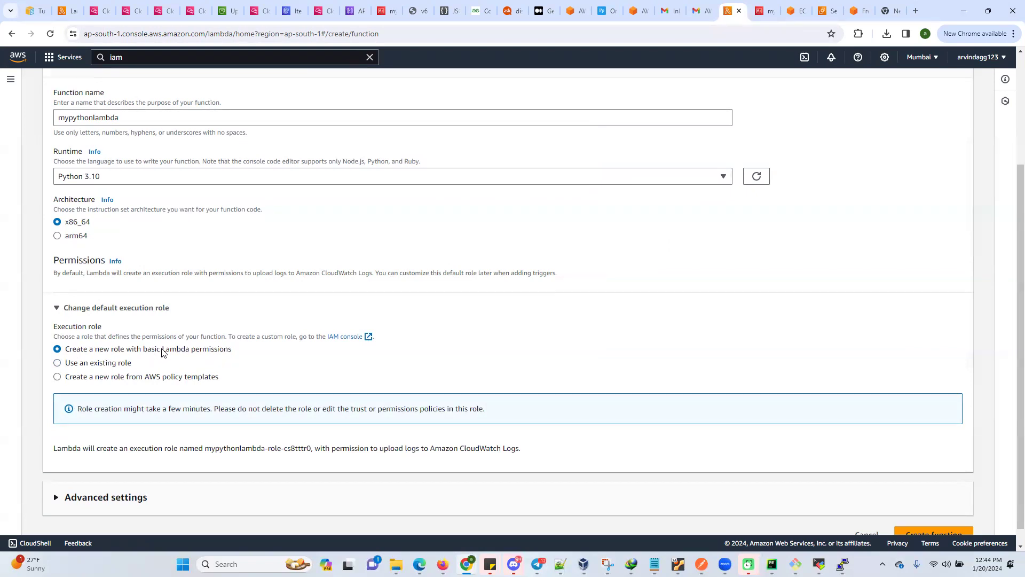
pyautogui.click(74, 365)
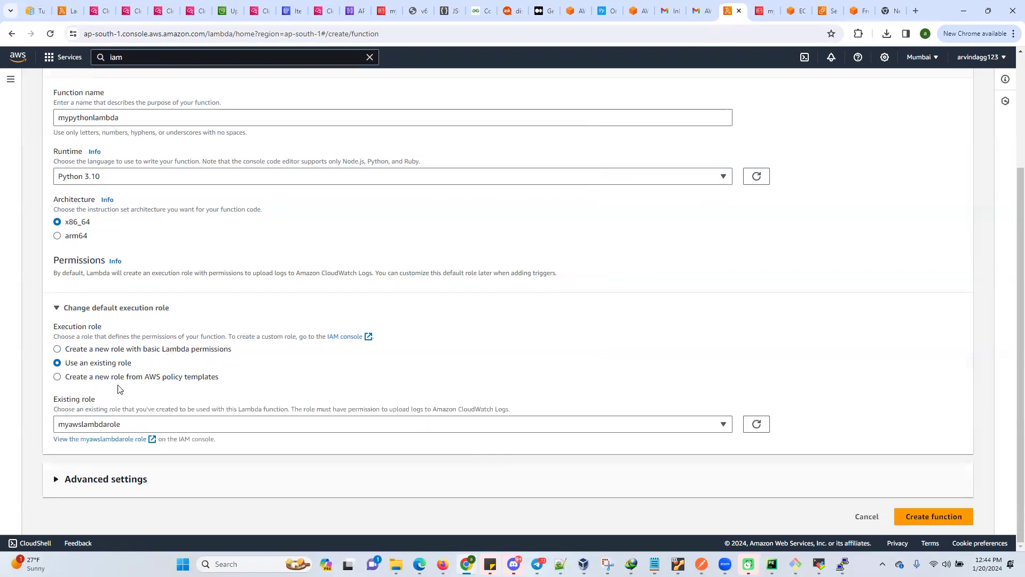
pyautogui.click(934, 516)
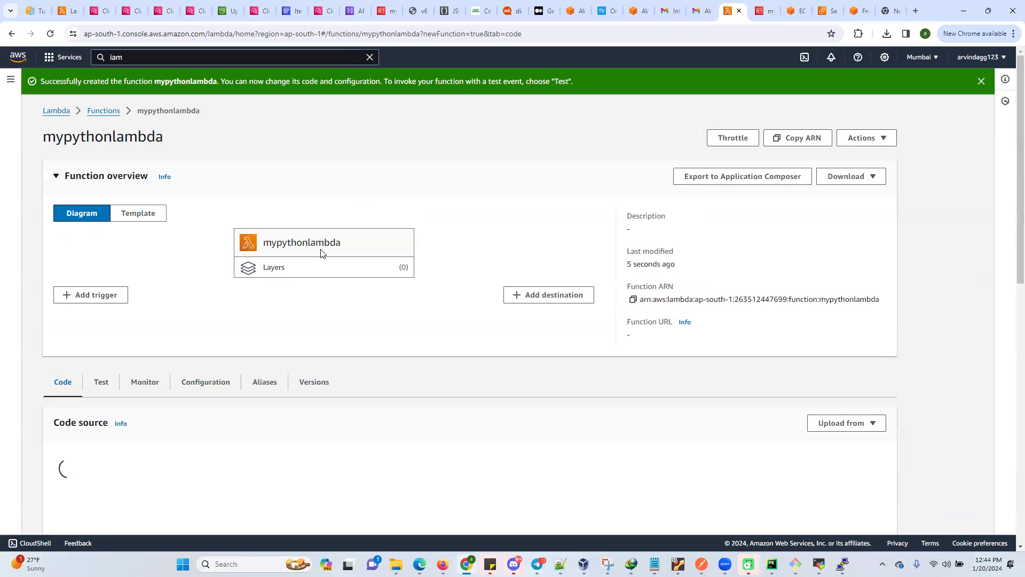
# Replace the line 4 TODO comment with print('hello'), save lambda_function.py, and deploy it
pyautogui.scroll(-4, 138, 407)
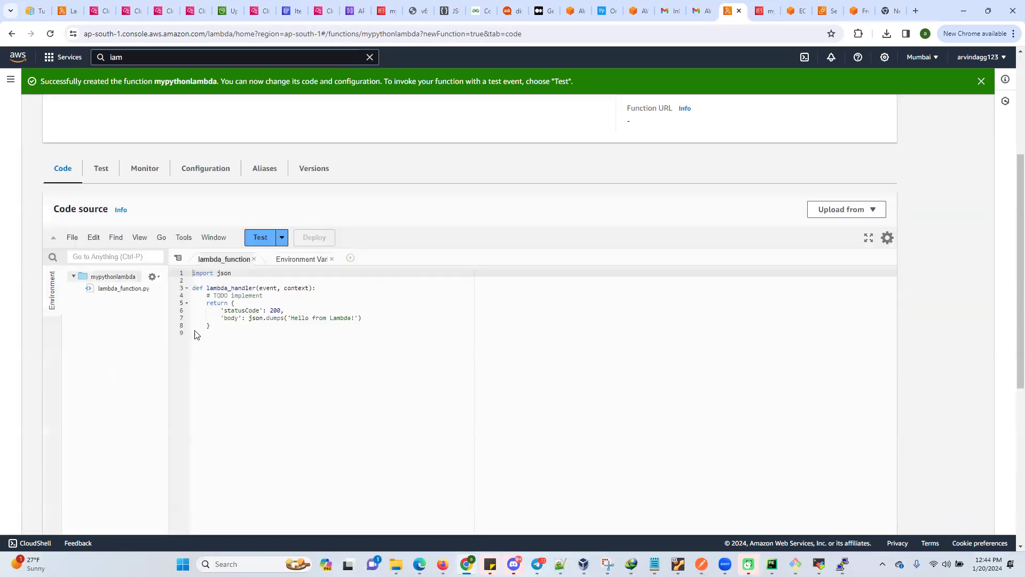
pyautogui.moveTo(269, 296); pyautogui.dragTo(206, 294)
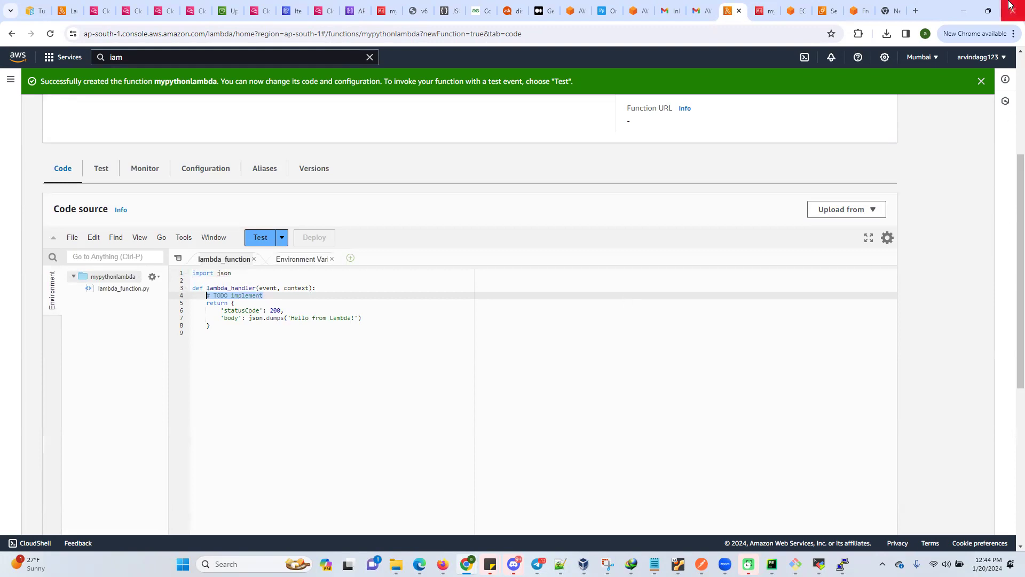
pyautogui.write("print('hello")
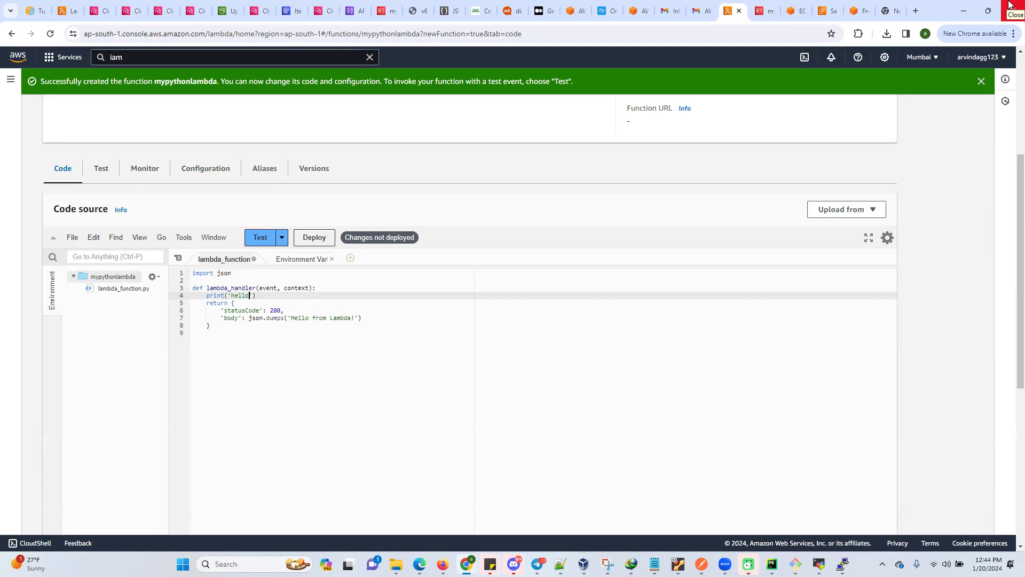
pyautogui.hotkey('ctrl', 's')
pyautogui.click(312, 238)
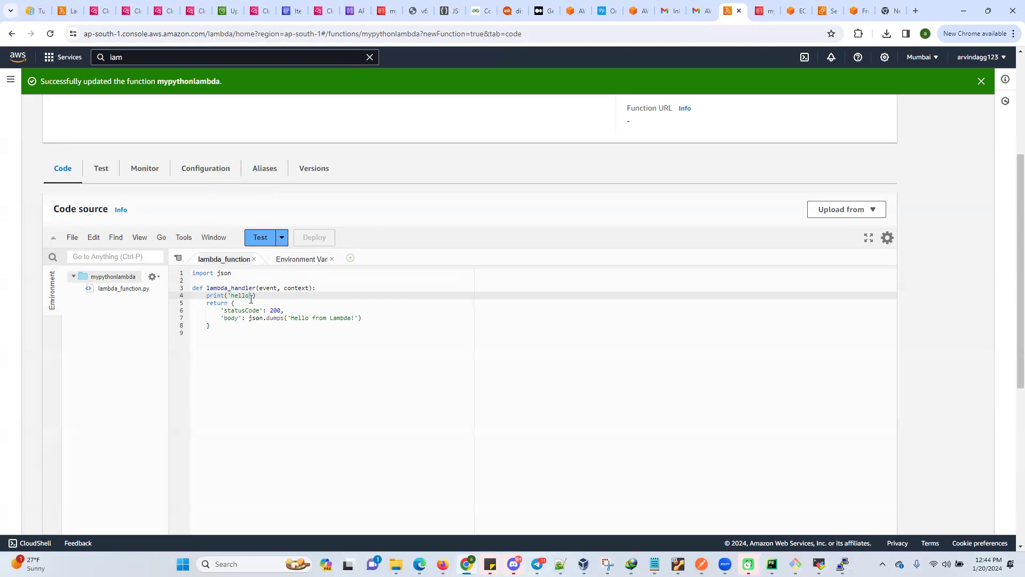
# Create and save a new test event named myevent1
pyautogui.click(250, 245)
pyautogui.click(340, 225)
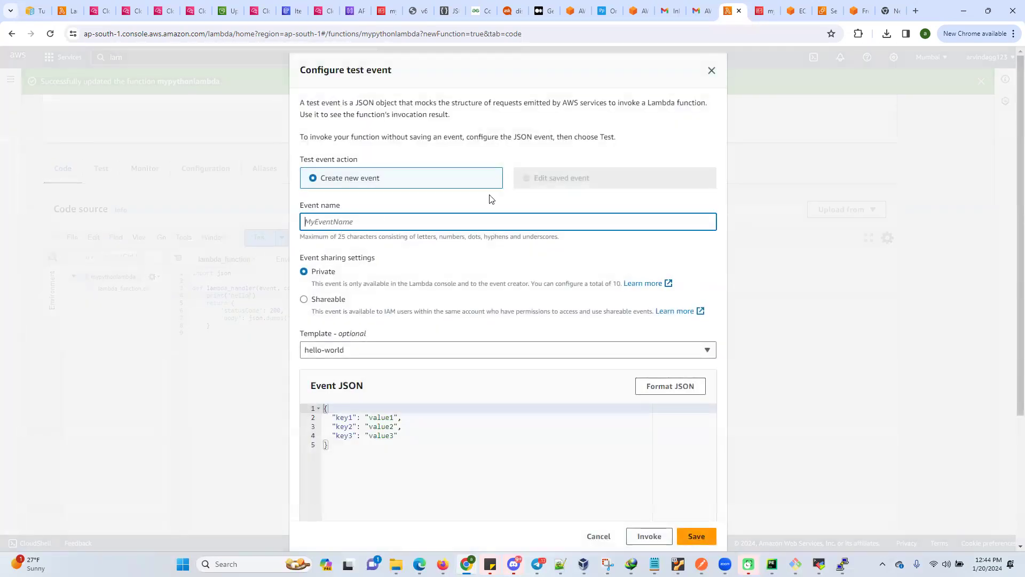
pyautogui.write('myevent1')
pyautogui.scroll(-3, 369, 406)
pyautogui.click(697, 531)
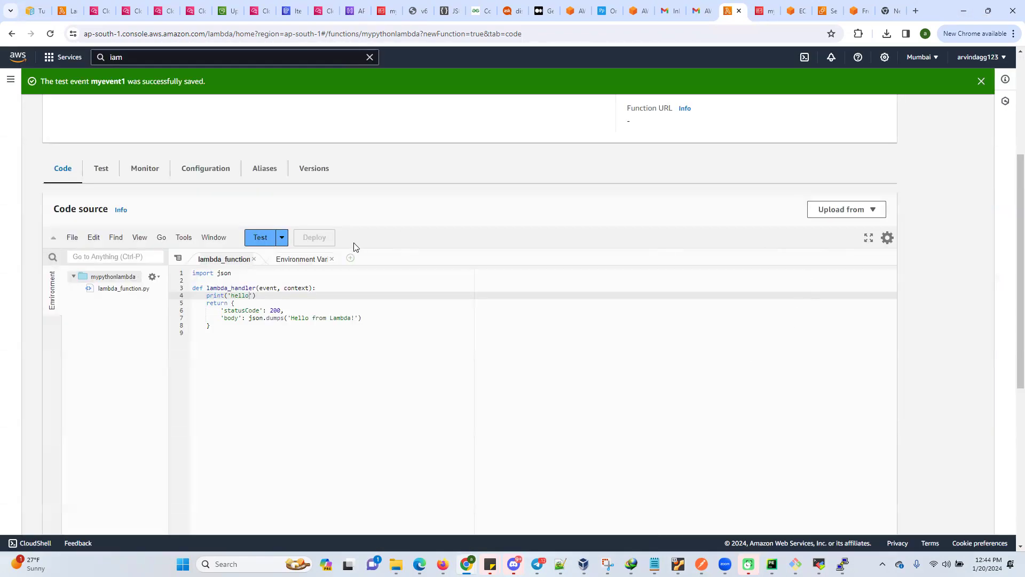
# Run mypythonlambda with myevent1, check the 200 response, then return to the code
pyautogui.click(261, 237)
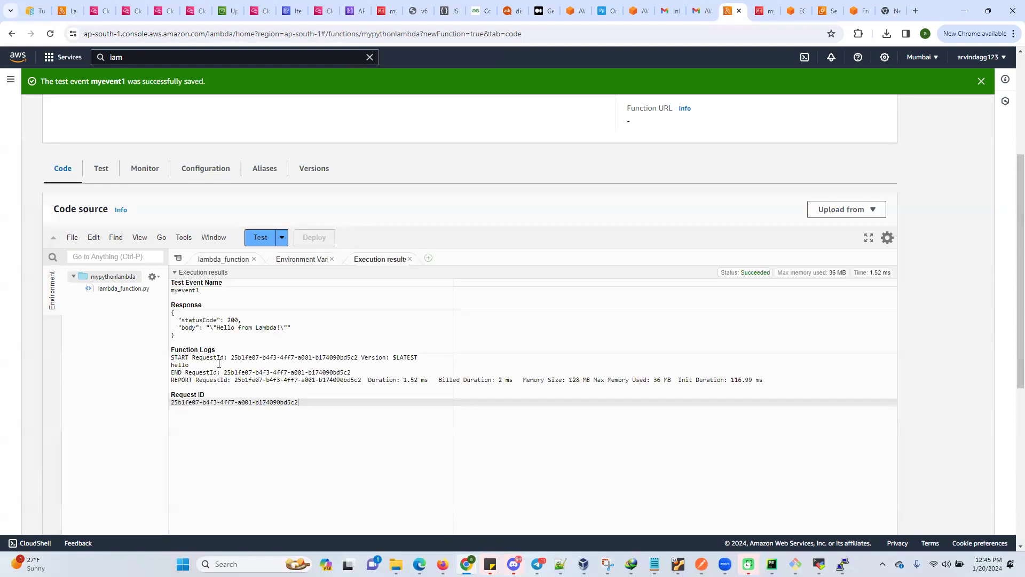
pyautogui.moveTo(185, 324); pyautogui.dragTo(288, 326)
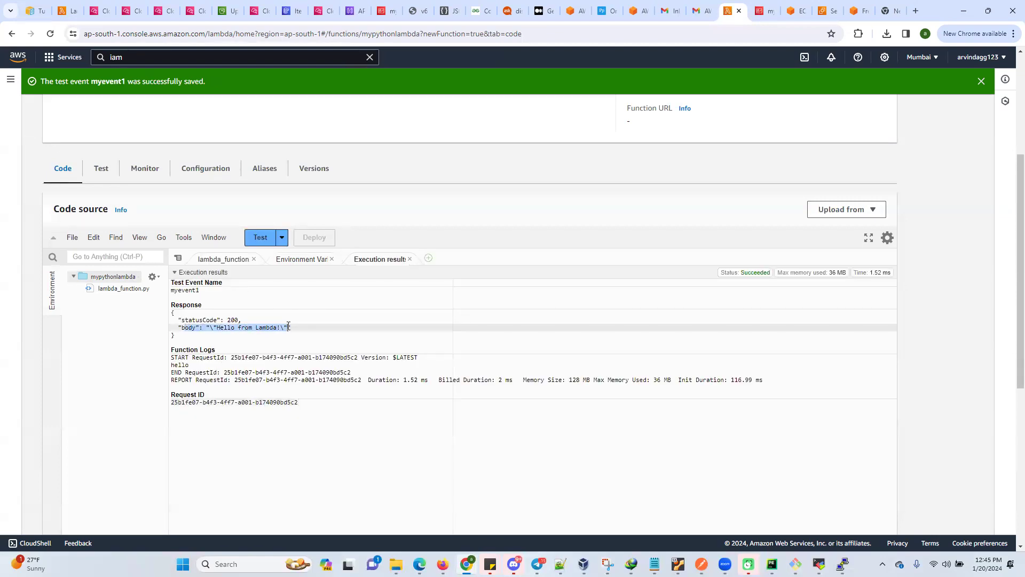
pyautogui.click(218, 262)
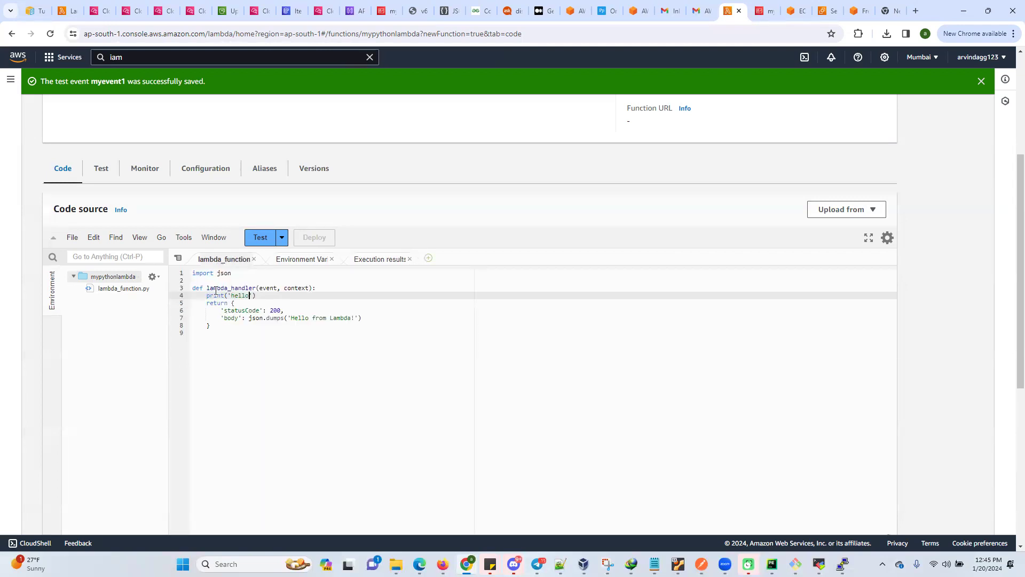
pyautogui.scroll(4, 229, 355)
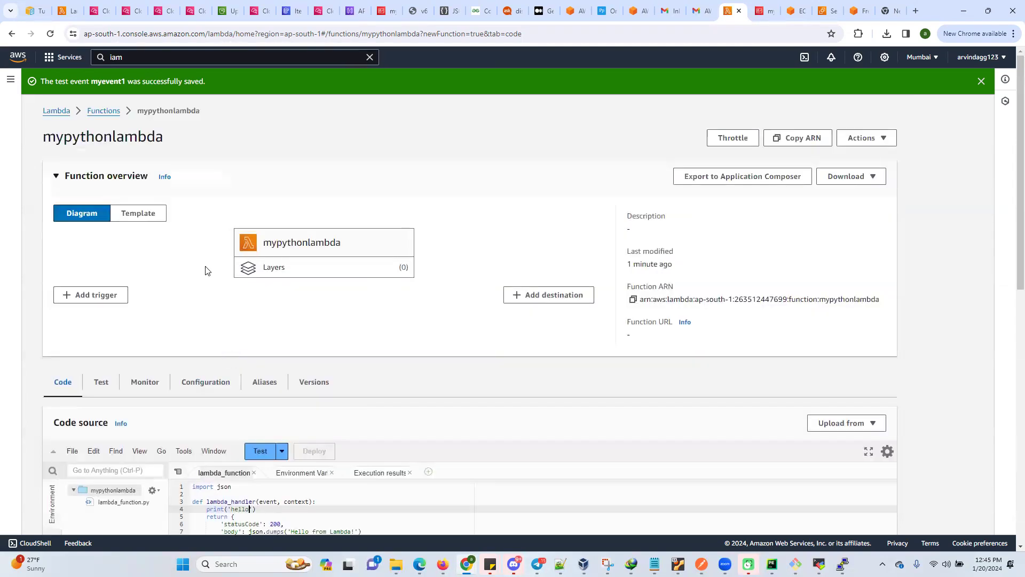
# Browse the trigger sources on mypythonlambda's Add trigger page without selecting one
pyautogui.click(111, 299)
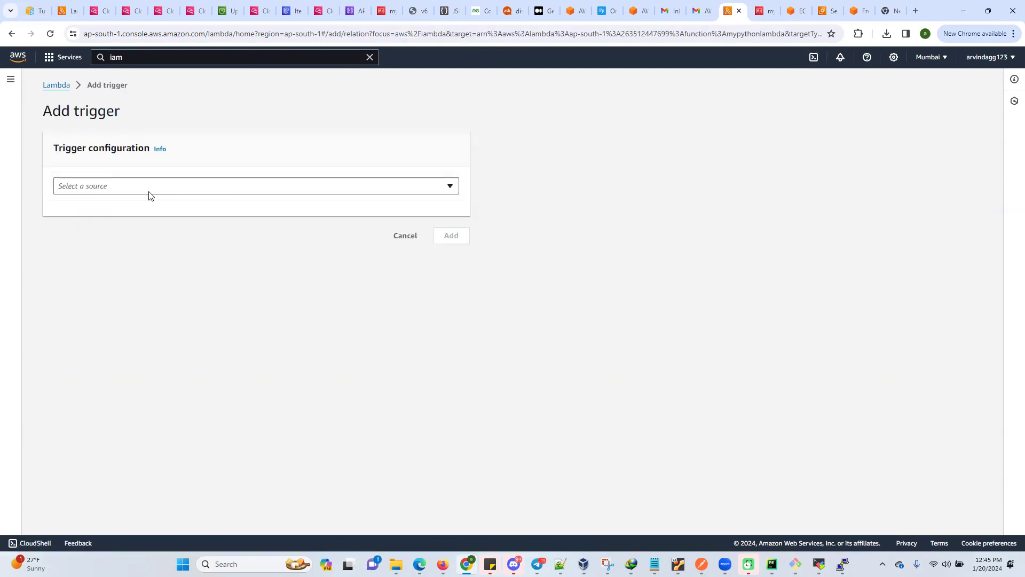
pyautogui.click(178, 184)
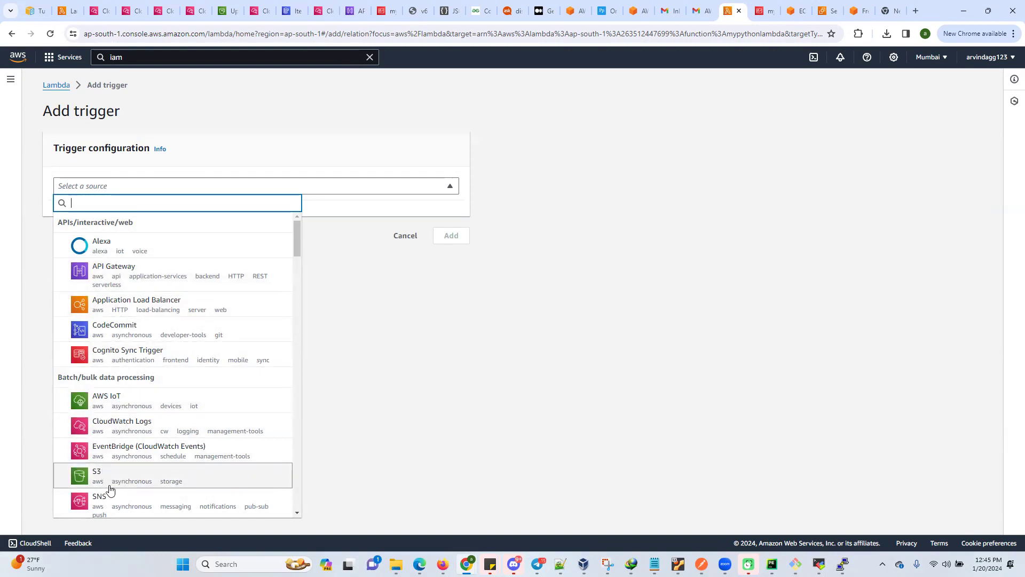
pyautogui.scroll(-3, 108, 481)
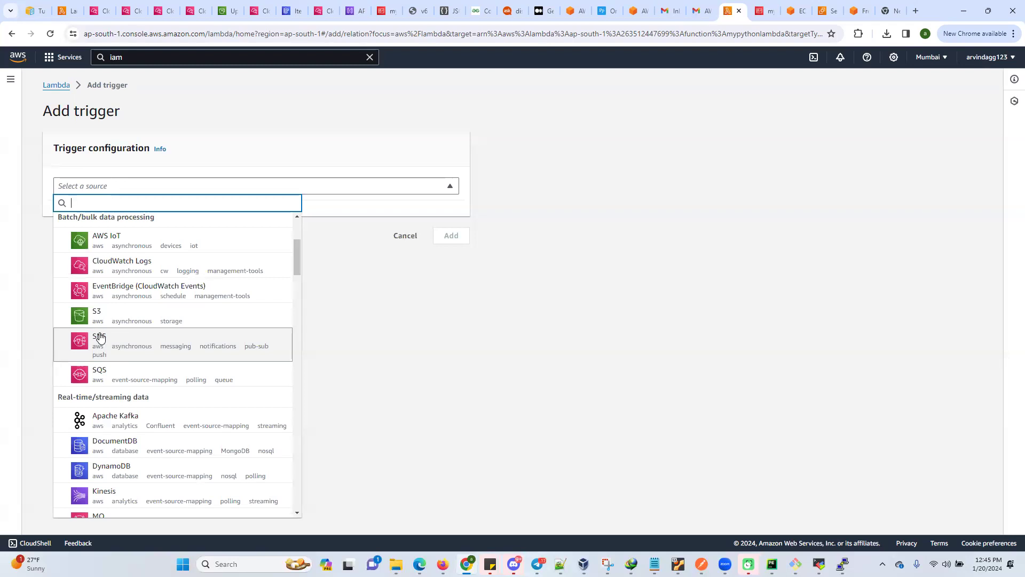
pyautogui.scroll(-3, 101, 328)
pyautogui.scroll(-5, 114, 374)
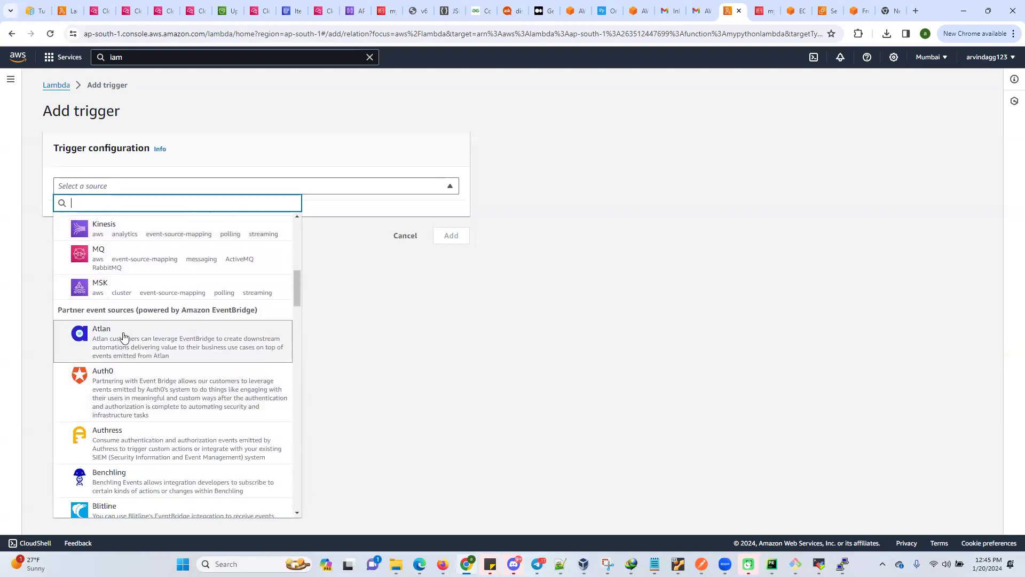
pyautogui.scroll(9, 124, 328)
pyautogui.scroll(3, 126, 320)
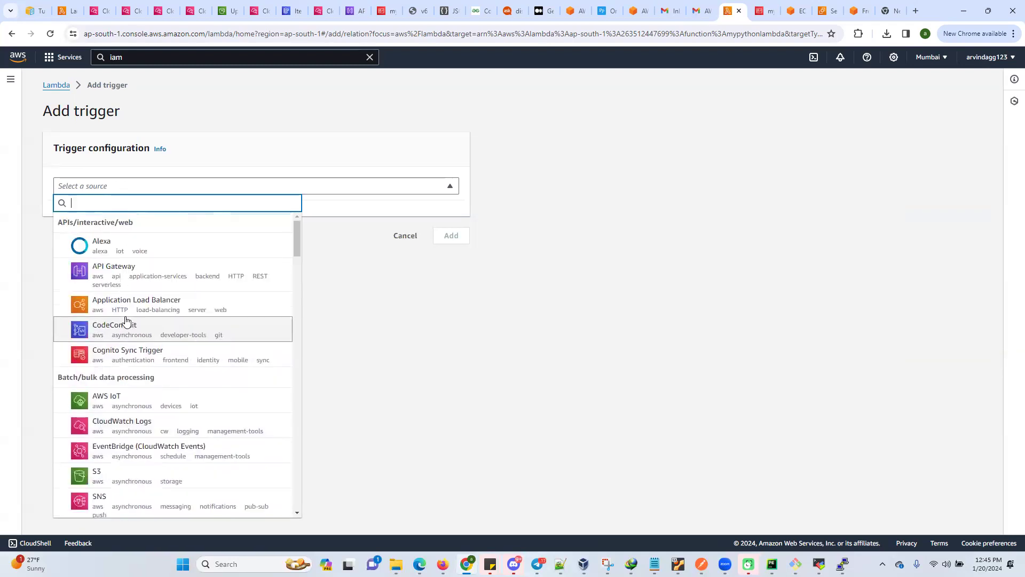
pyautogui.scroll(-2, 132, 369)
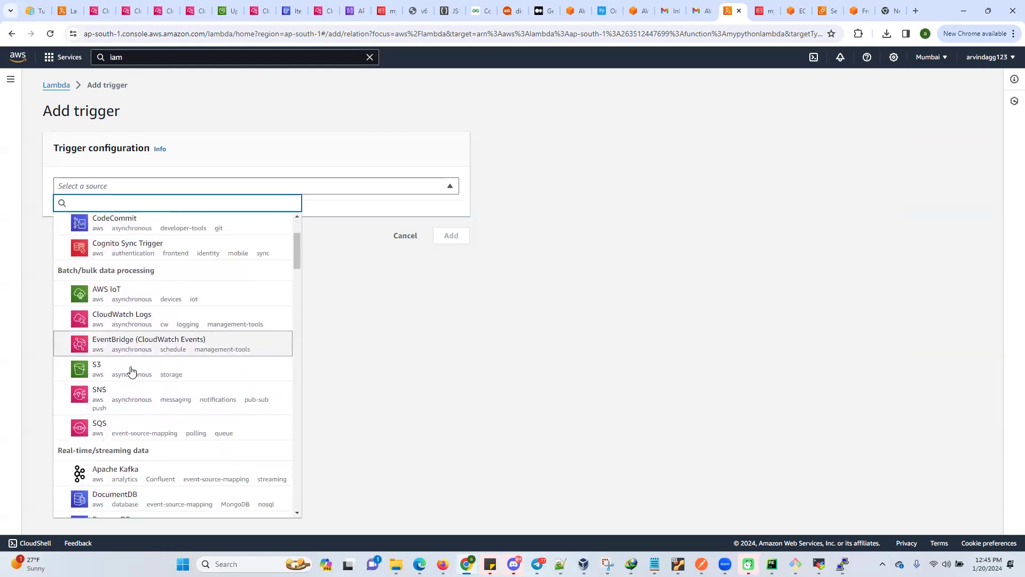
pyautogui.scroll(2, 128, 366)
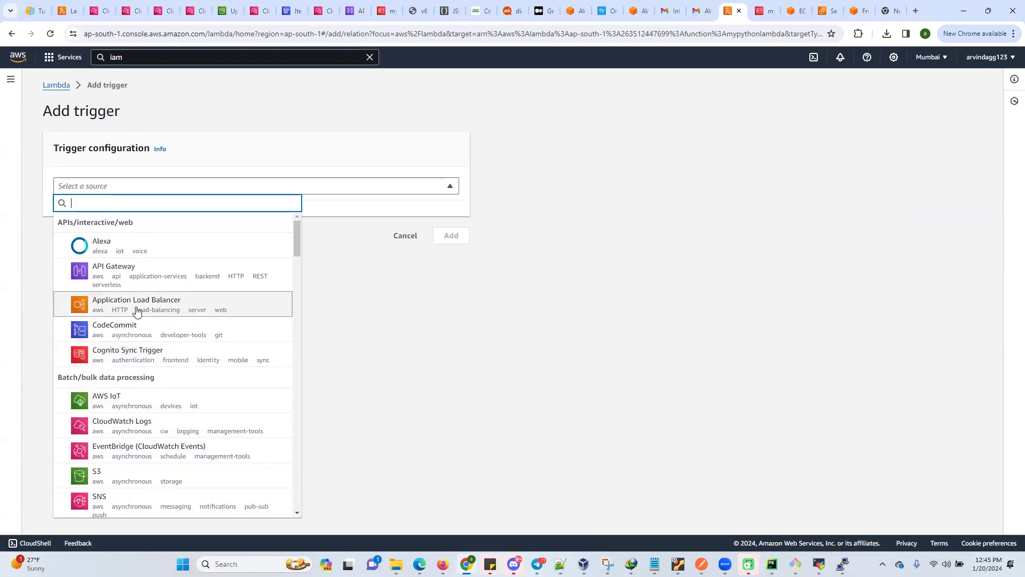
pyautogui.click(226, 151)
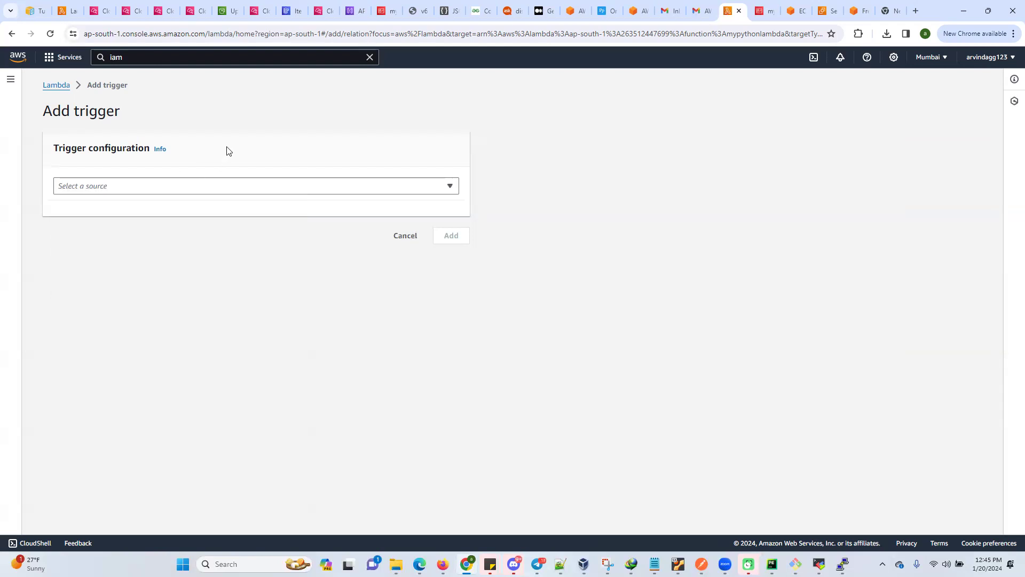
# Return to mypythonlambda through the Lambda dashboard's Functions list
pyautogui.click(56, 85)
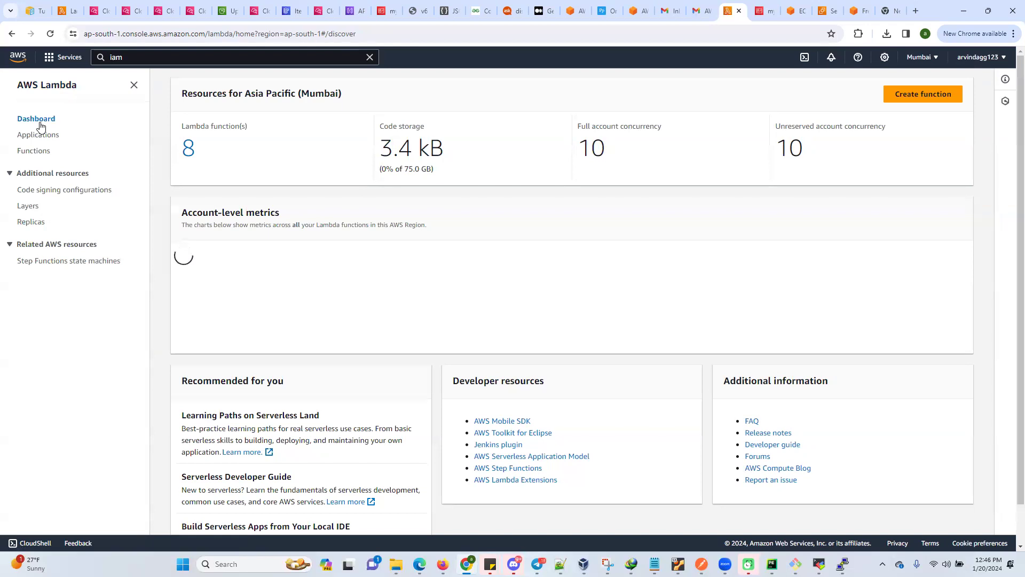
pyautogui.click(43, 152)
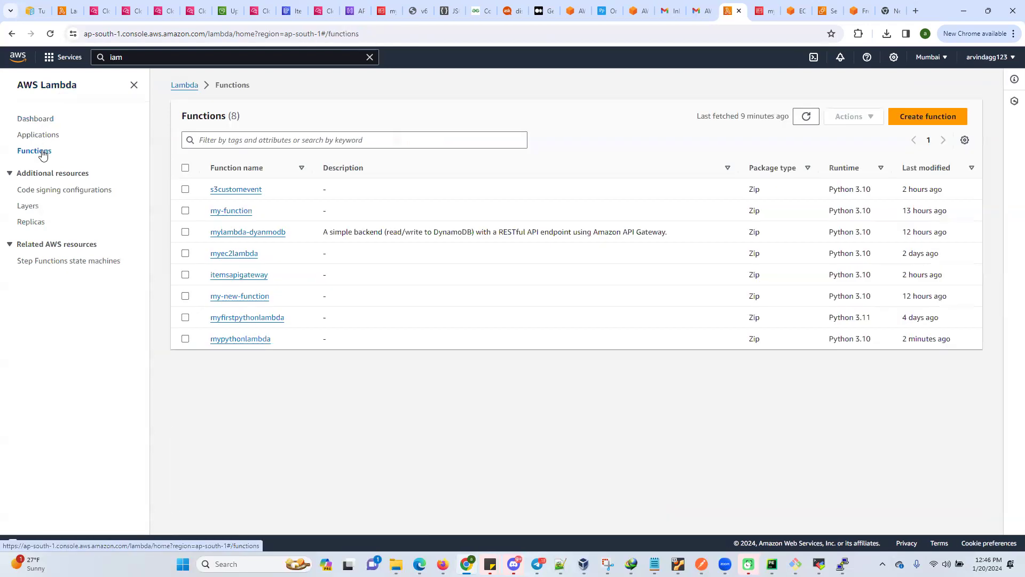
pyautogui.click(244, 347)
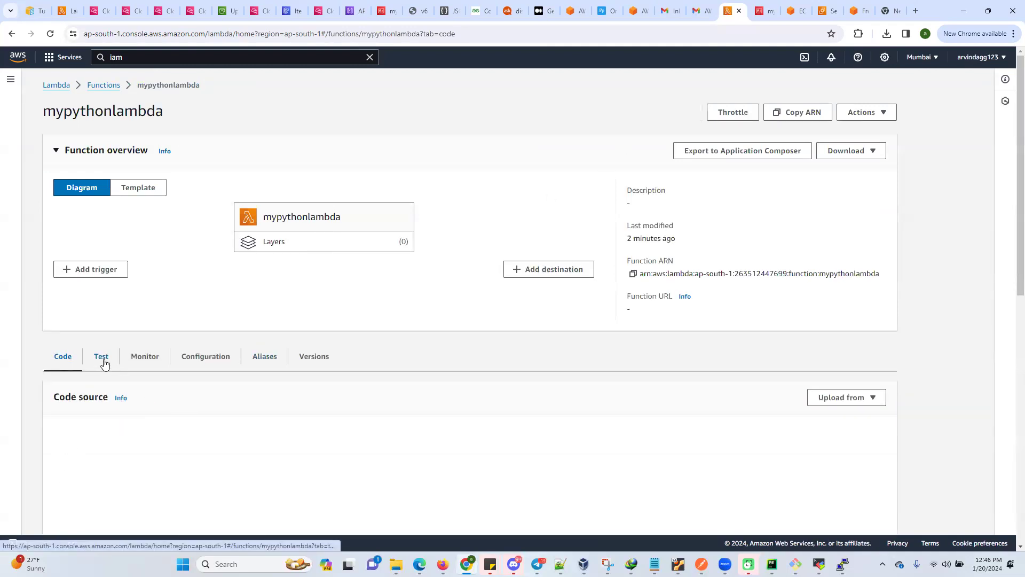
# Test mypythonlambda with myevent1 and review the 200 'Hello from Lambda!' result
pyautogui.scroll(-2, 123, 359)
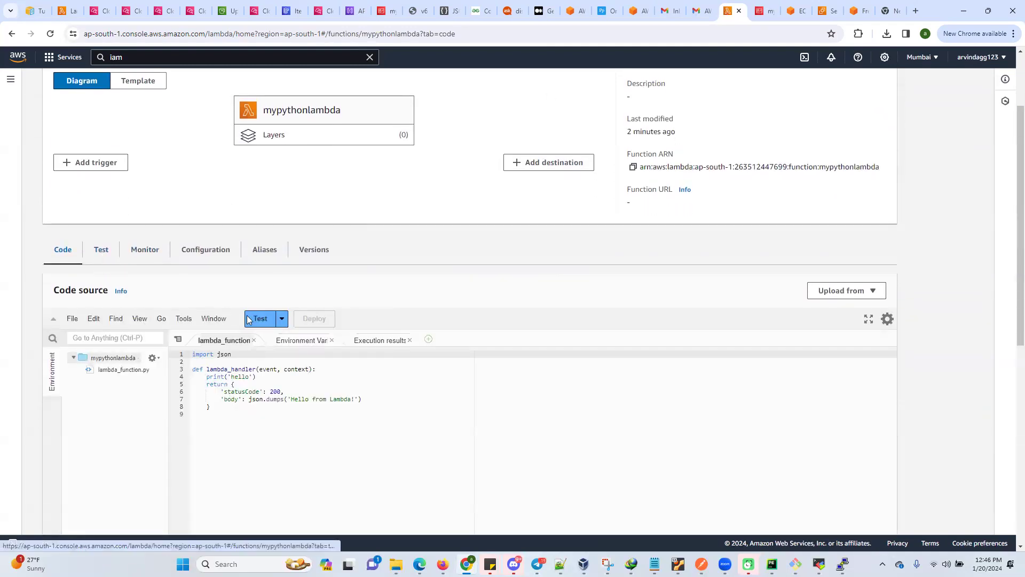
pyautogui.click(259, 320)
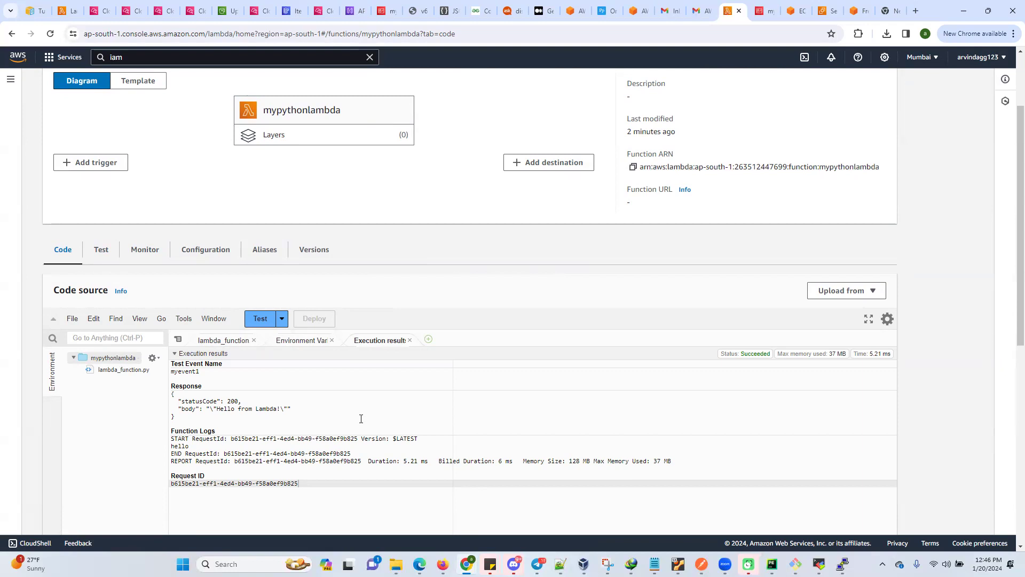
pyautogui.scroll(2, 160, 283)
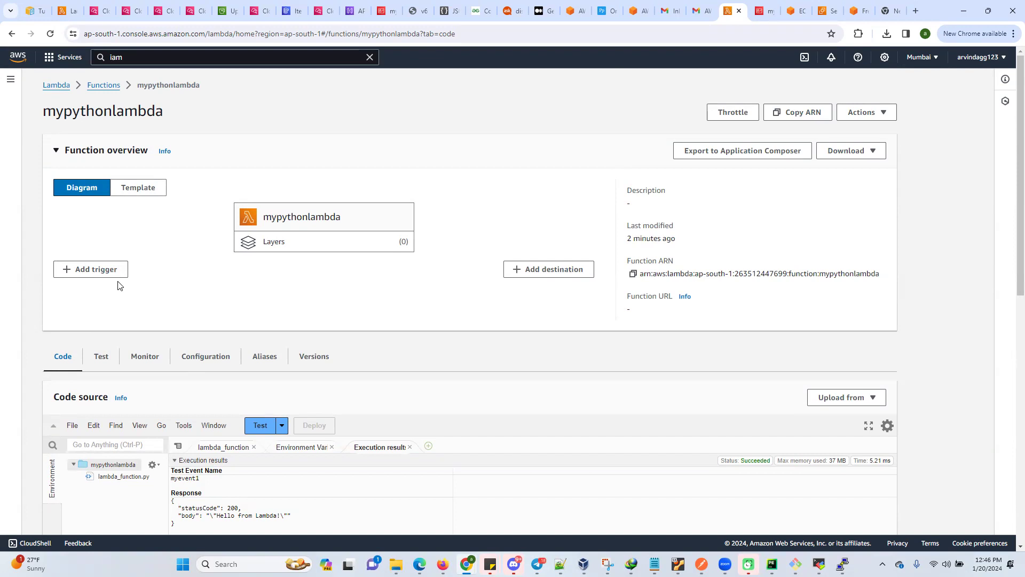
pyautogui.scroll(-1, 160, 277)
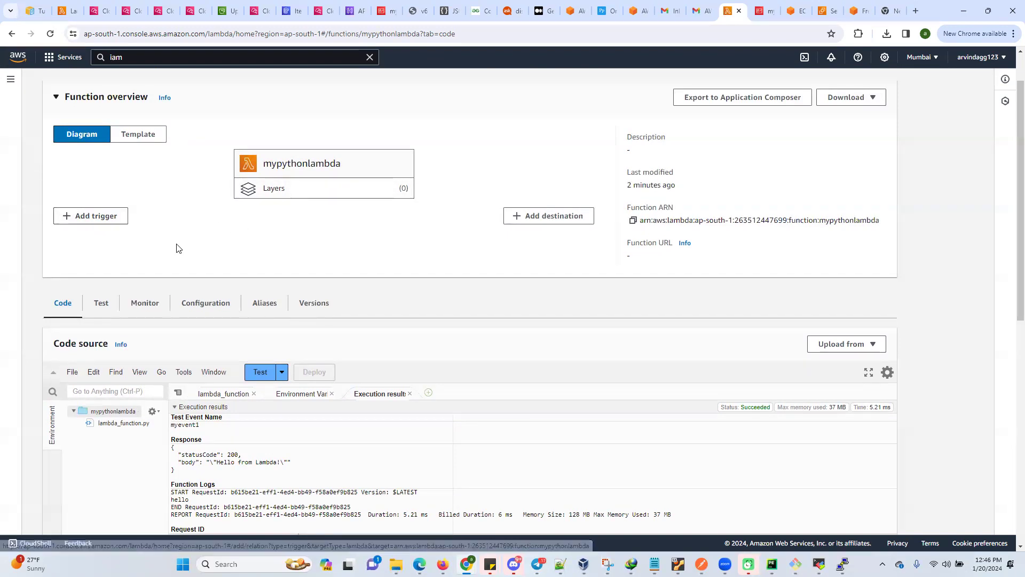
pyautogui.scroll(1, 177, 249)
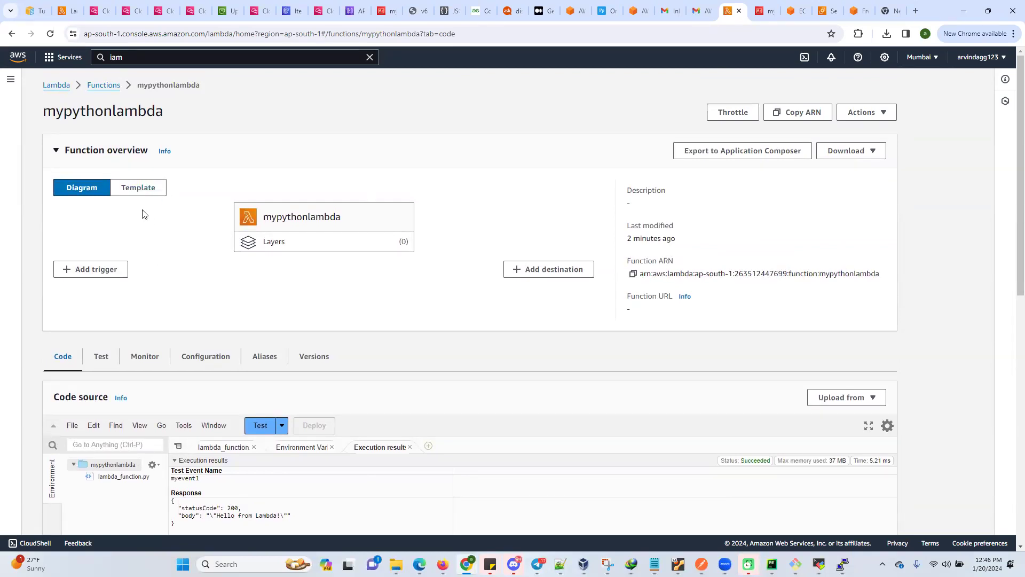
# In a new tab, open bigdata infotech's Bigdata Hadoop AWS Azure GCP Devops playlist and pause the ad
pyautogui.click(916, 11)
pyautogui.write('you')
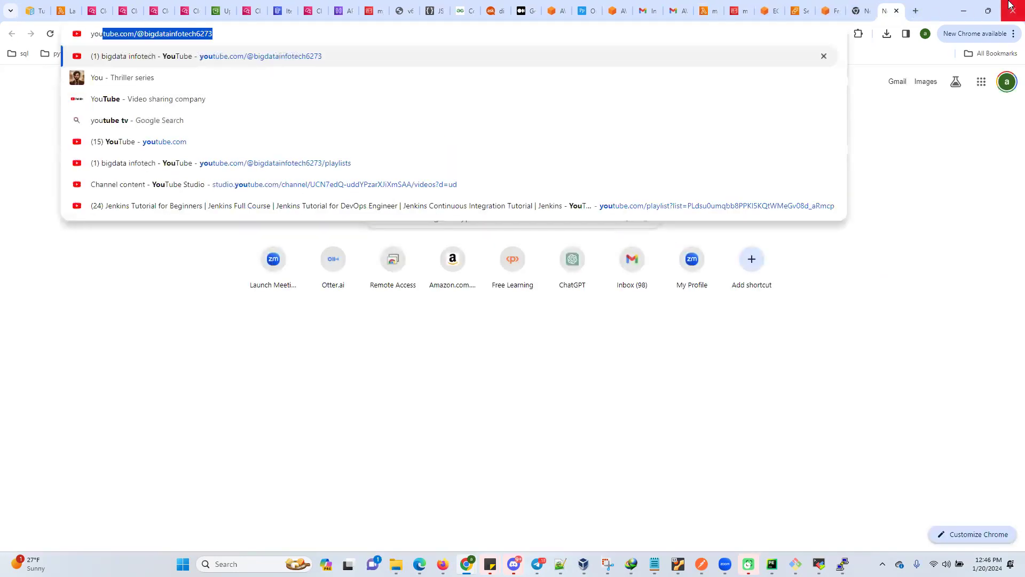
pyautogui.press('Return')
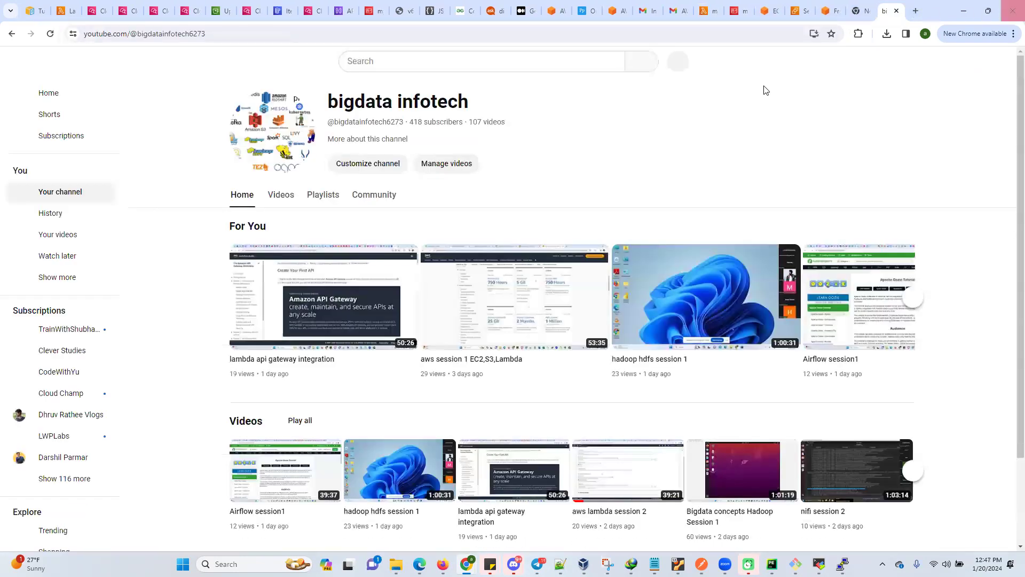
pyautogui.click(318, 197)
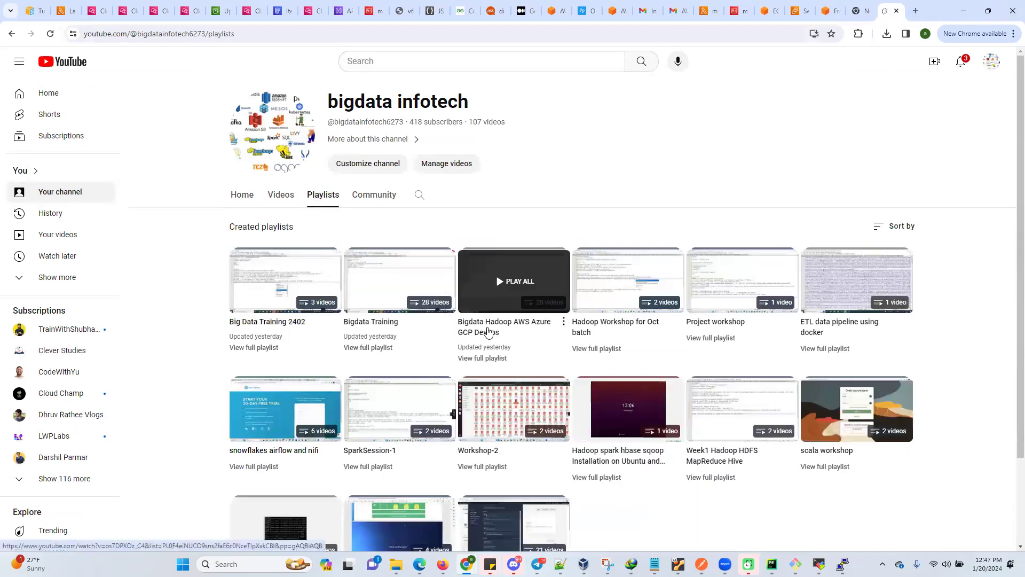
pyautogui.click(487, 331)
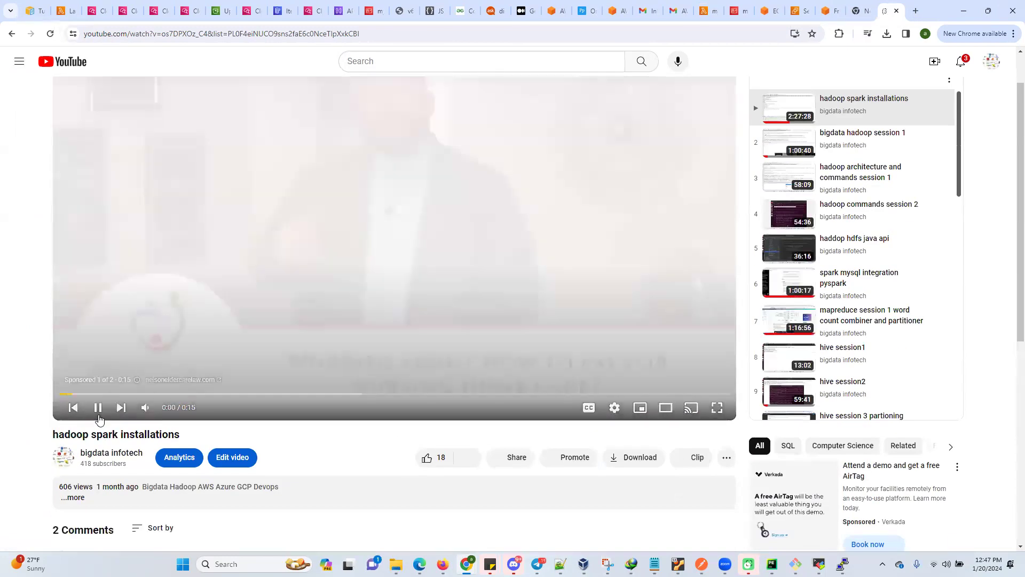
pyautogui.click(97, 407)
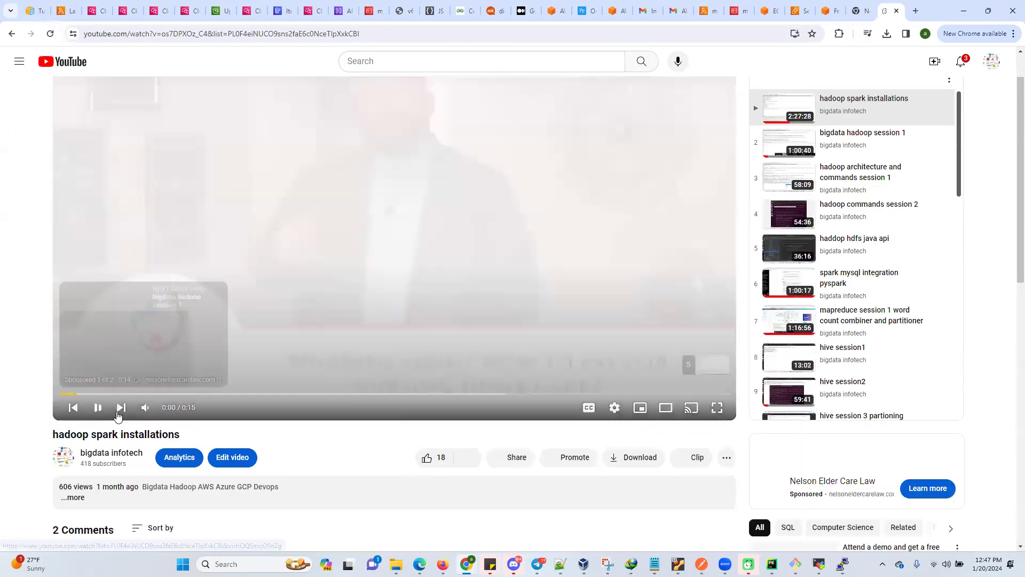
pyautogui.scroll(-12, 904, 304)
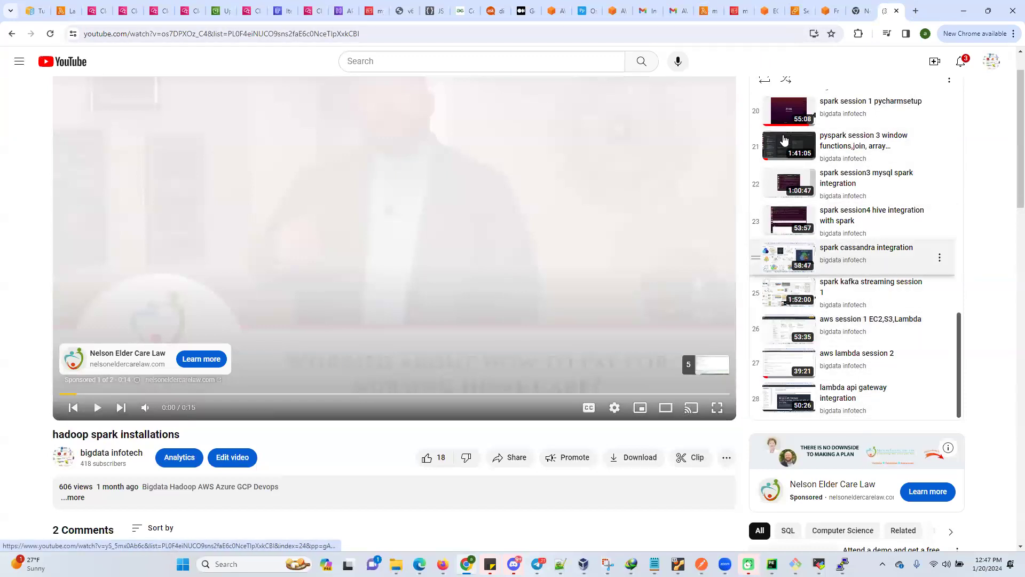
# Show mypythonlambda's lambda_function.py code again and select lambda_handler on line 3
pyautogui.click(704, 11)
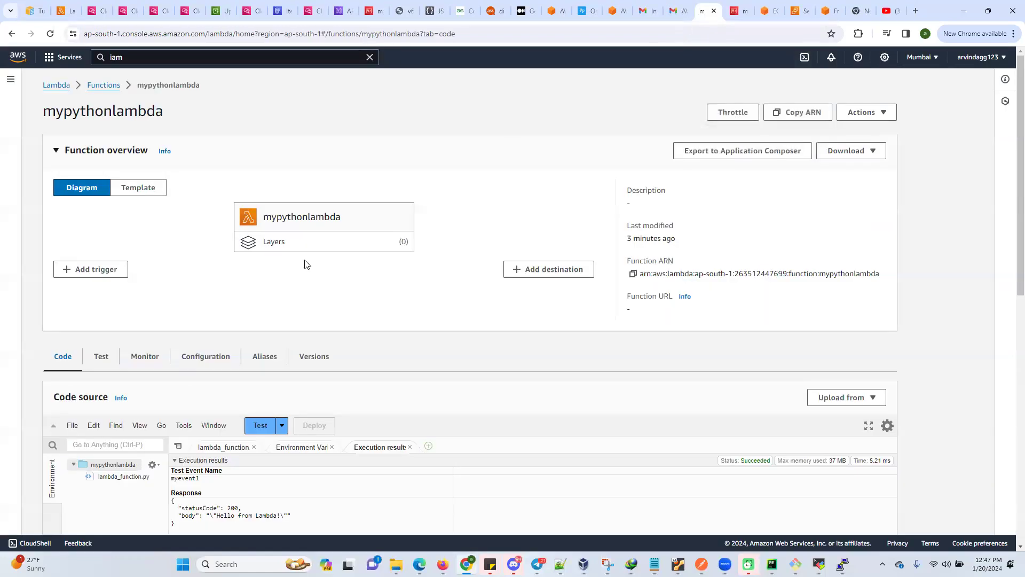
pyautogui.scroll(-3, 216, 416)
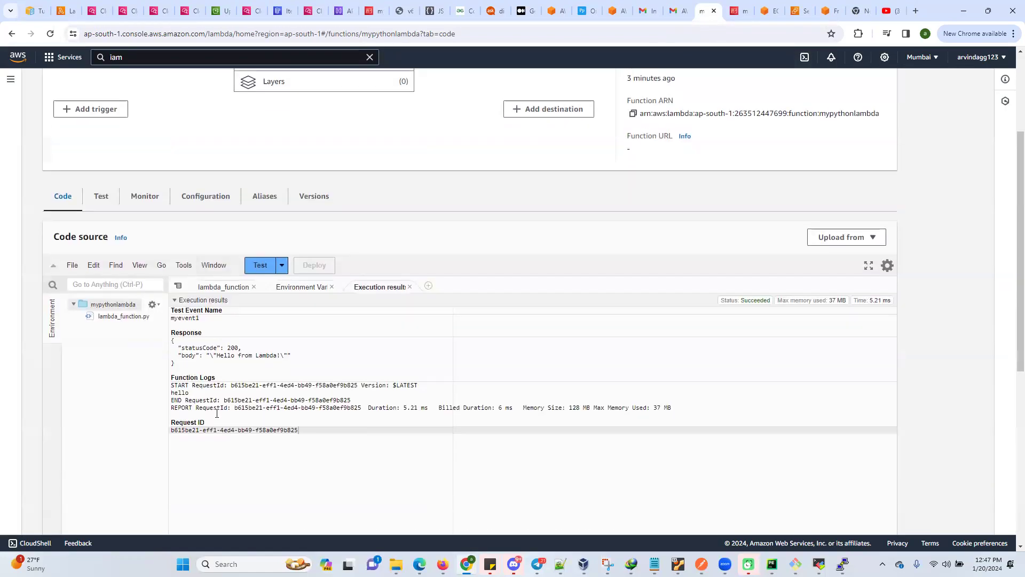
pyautogui.click(225, 288)
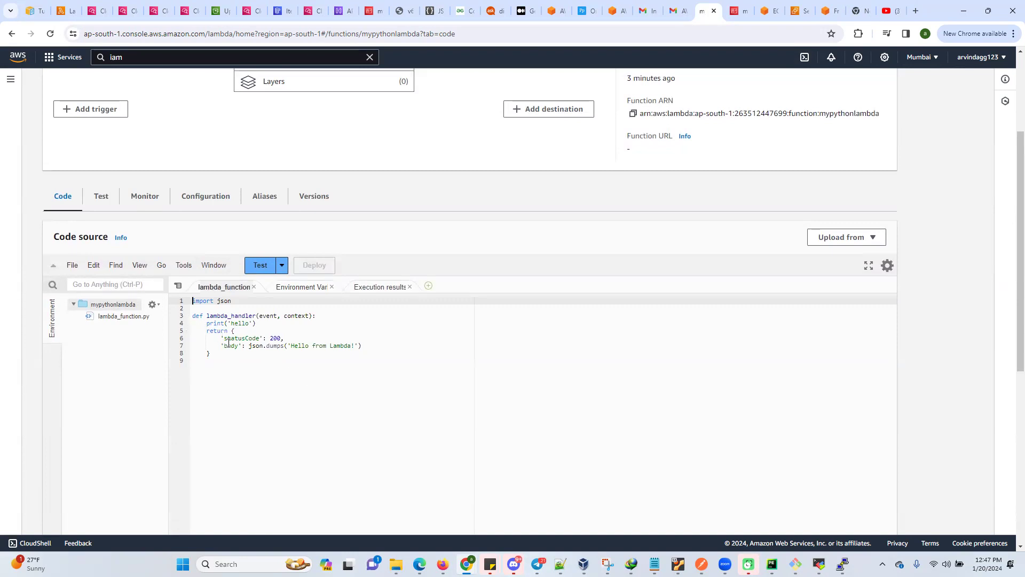
pyautogui.click(226, 323)
pyautogui.click(229, 316)
pyautogui.doubleClick(229, 316)
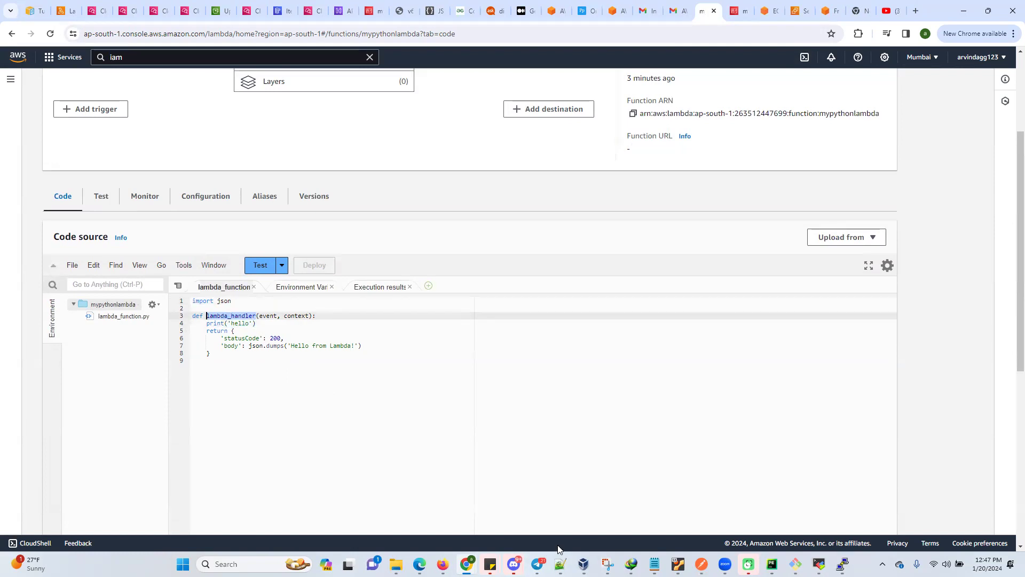
# Search all open Notepad++ documents for lambda_handler and open the line 15 match in lambda.txt
pyautogui.moveTo(561, 565)
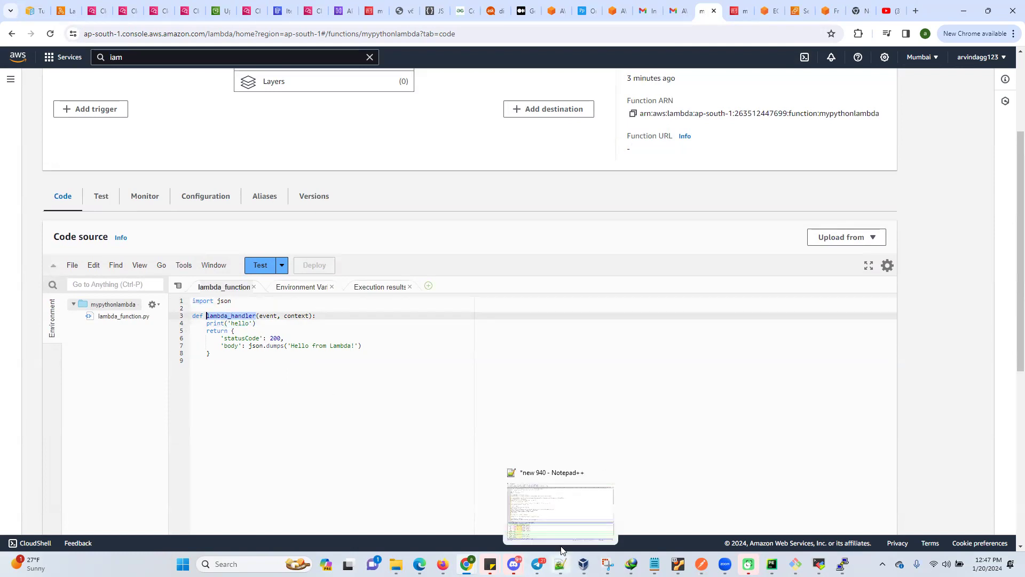
pyautogui.click(563, 533)
pyautogui.hotkey('ctrl', 'f')
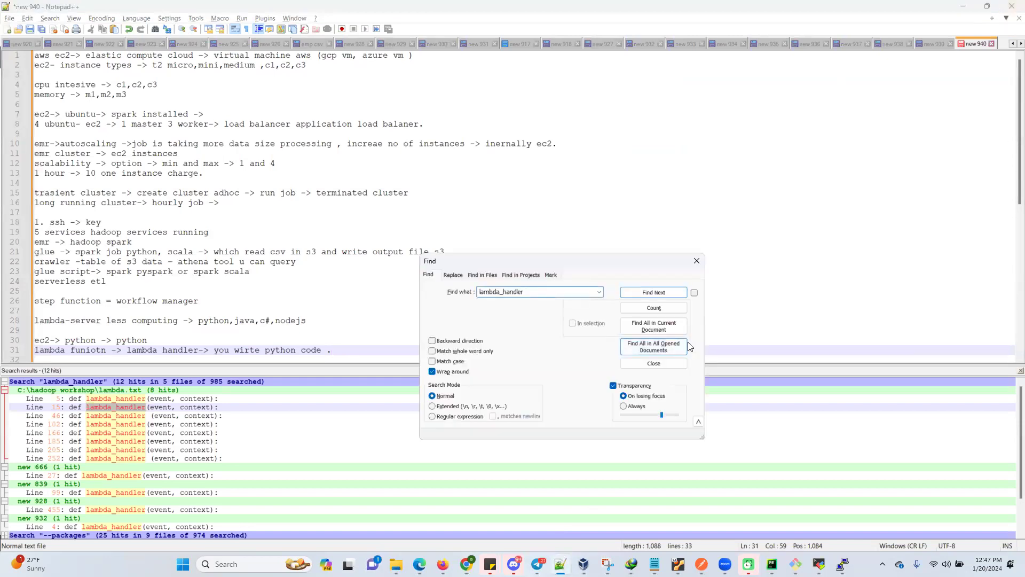
pyautogui.click(659, 351)
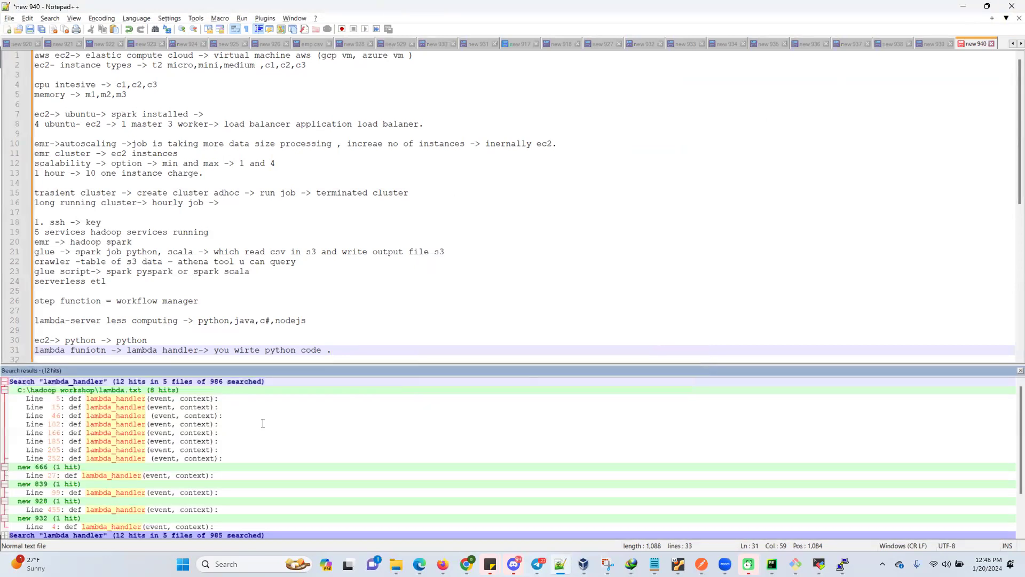
pyautogui.doubleClick(131, 408)
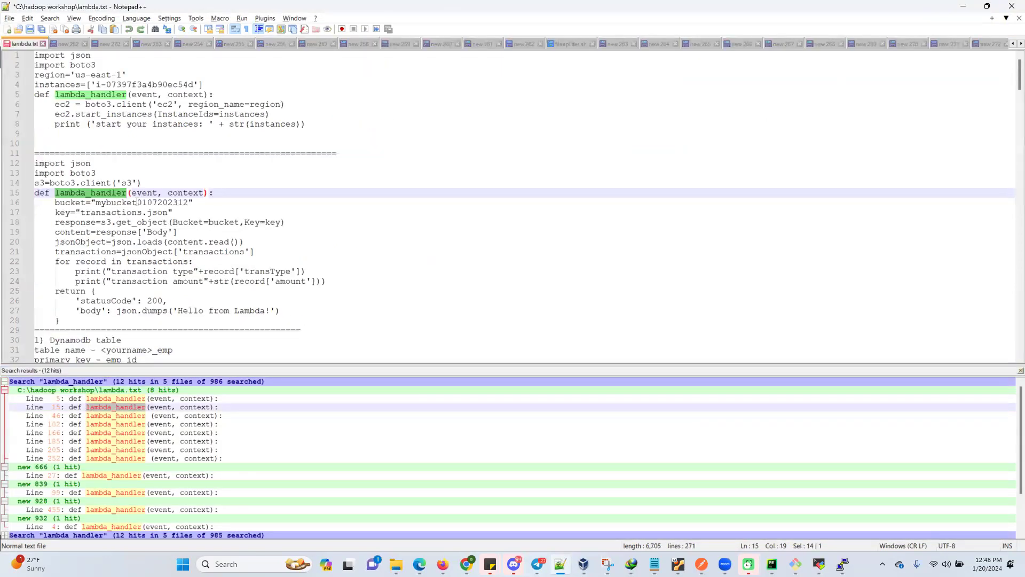
pyautogui.click(65, 94)
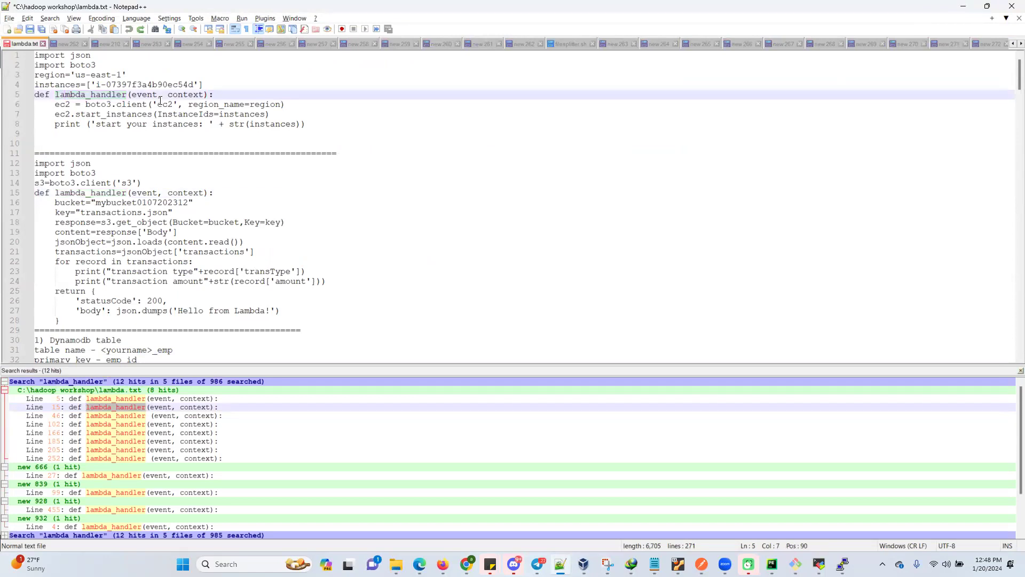
pyautogui.moveTo(301, 123); pyautogui.dragTo(31, 54)
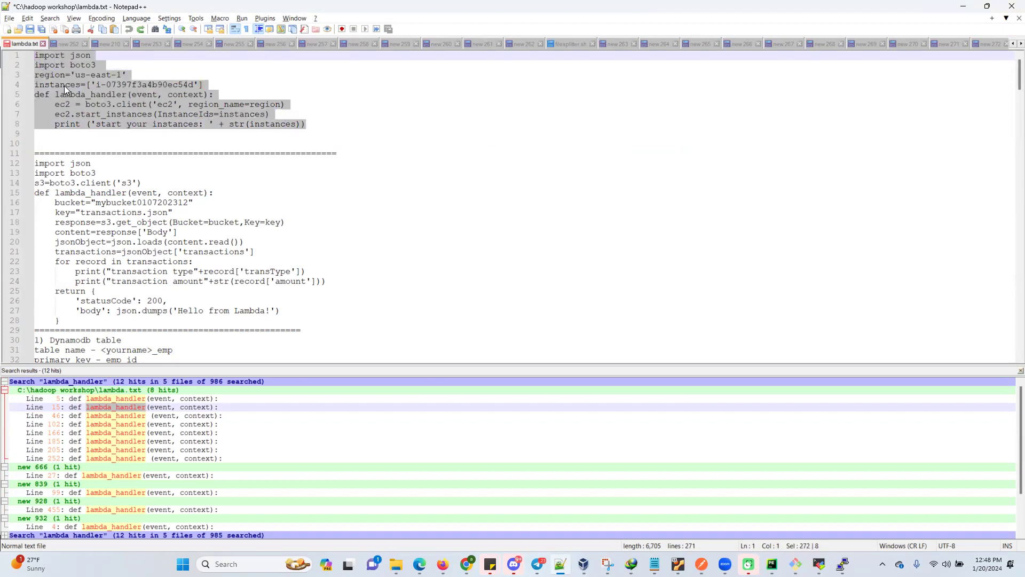
pyautogui.doubleClick(142, 86)
pyautogui.doubleClick(104, 115)
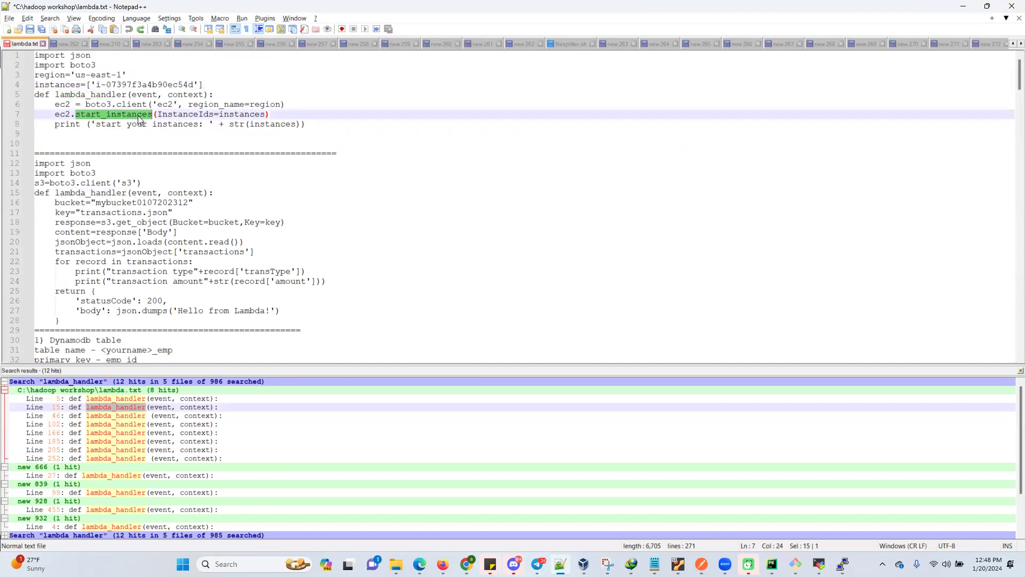
pyautogui.doubleClick(234, 115)
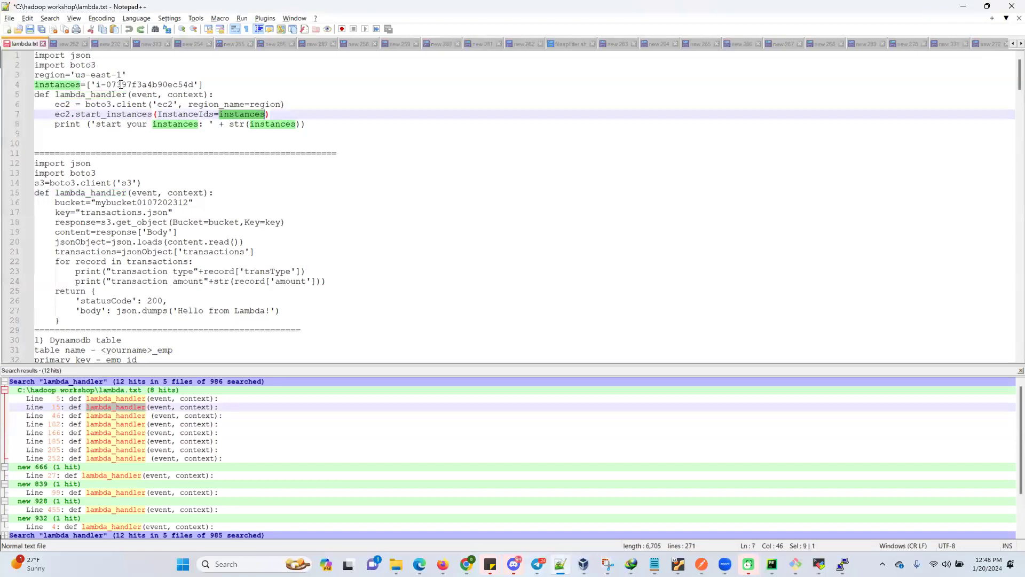
pyautogui.click(136, 86)
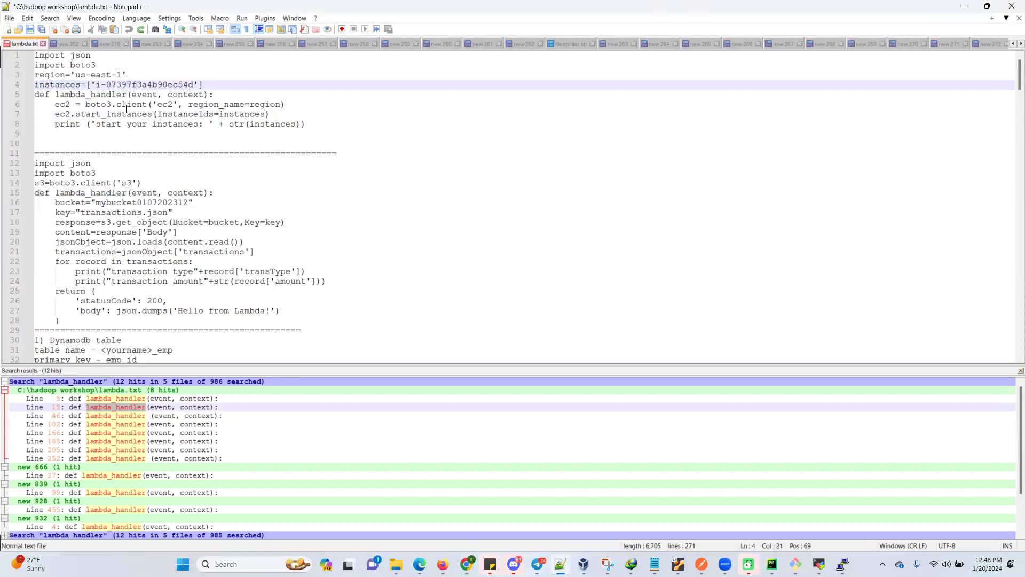
pyautogui.moveTo(309, 123); pyautogui.dragTo(35, 56)
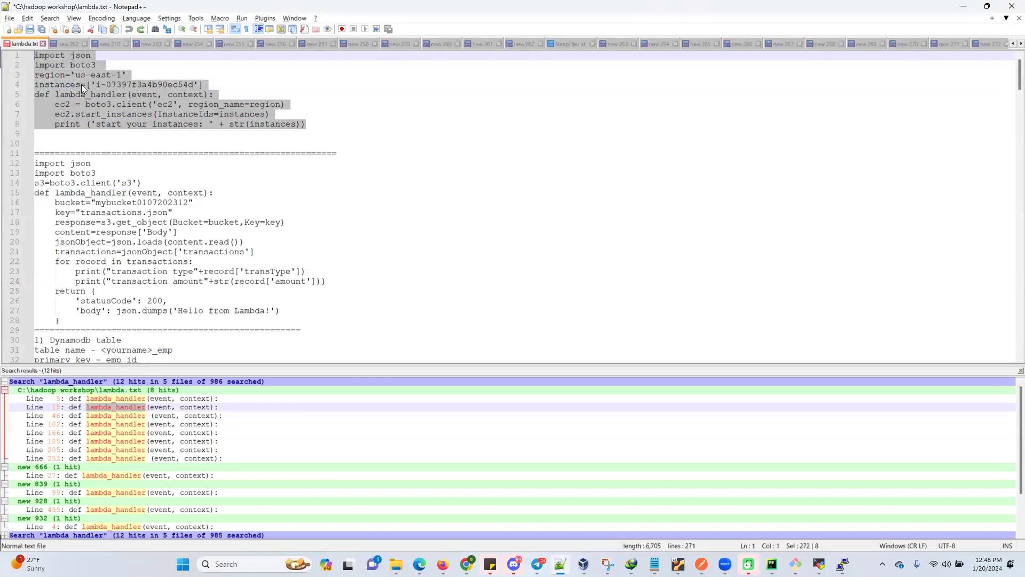
pyautogui.doubleClick(149, 85)
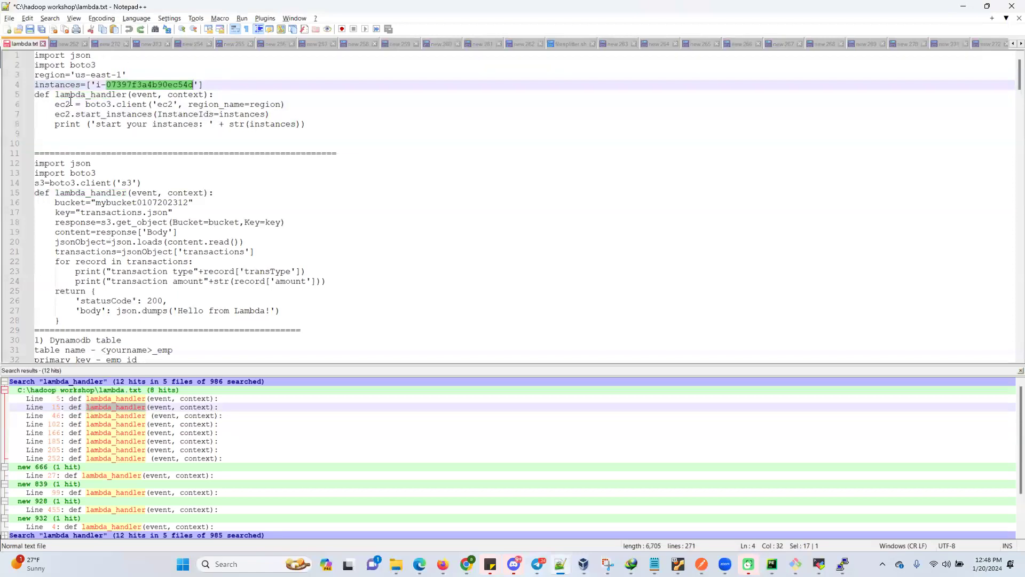
# Highlight client on line 14 and the dynamodb service name on line 43
pyautogui.scroll(-2, 117, 200)
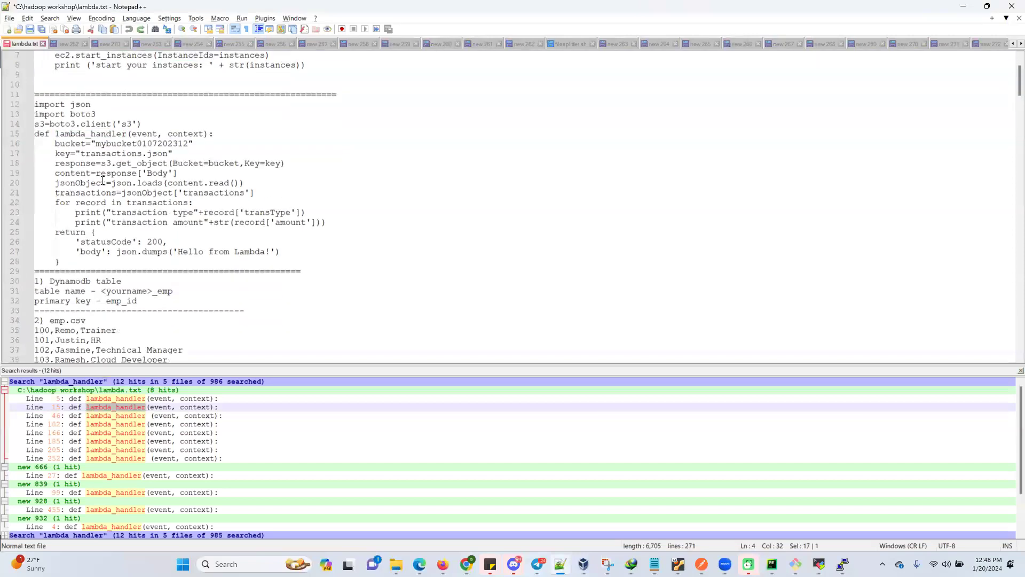
pyautogui.doubleClick(92, 123)
pyautogui.scroll(-10, 116, 211)
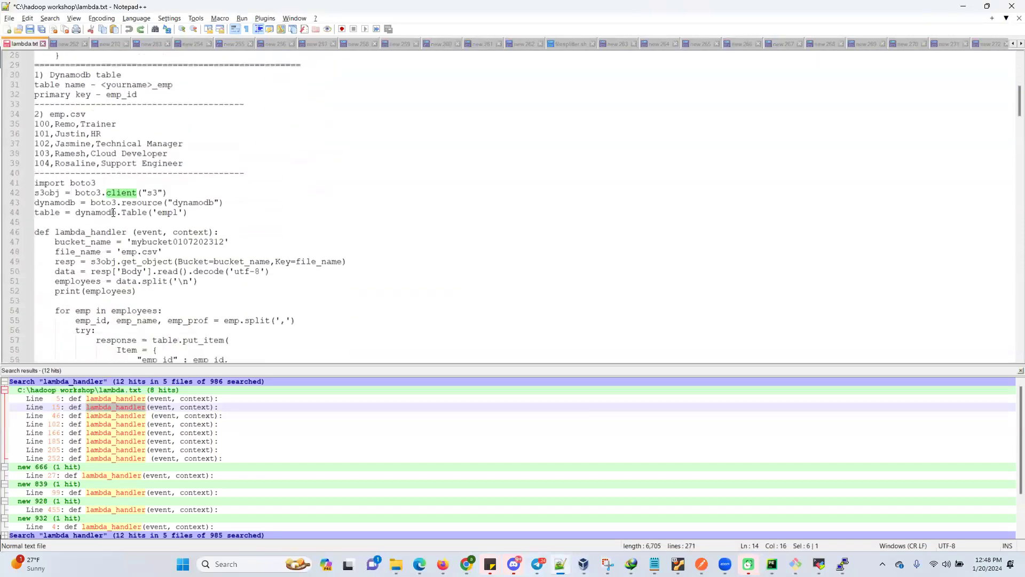
pyautogui.doubleClick(203, 114)
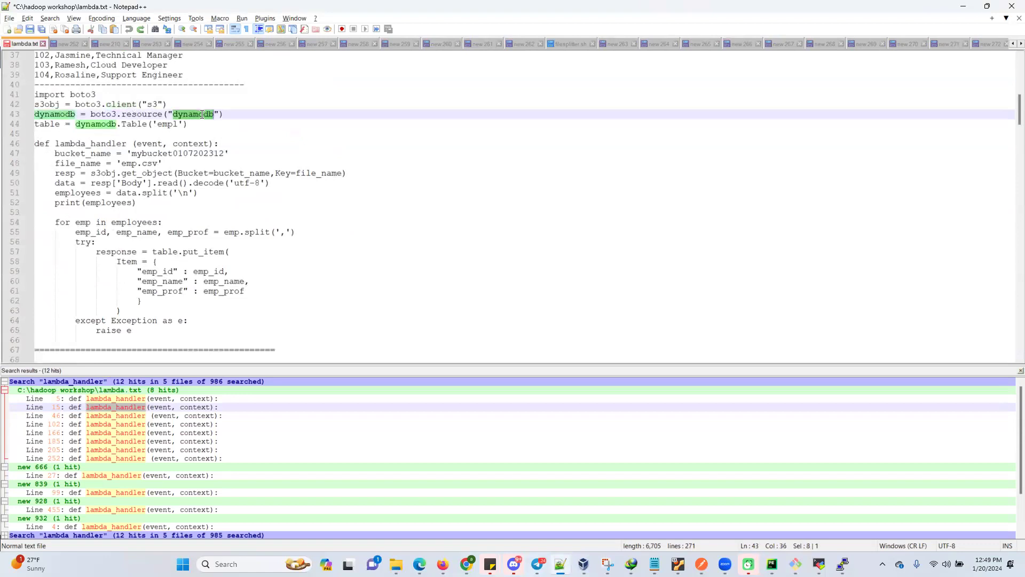
pyautogui.scroll(-8, 177, 207)
pyautogui.scroll(11, 167, 222)
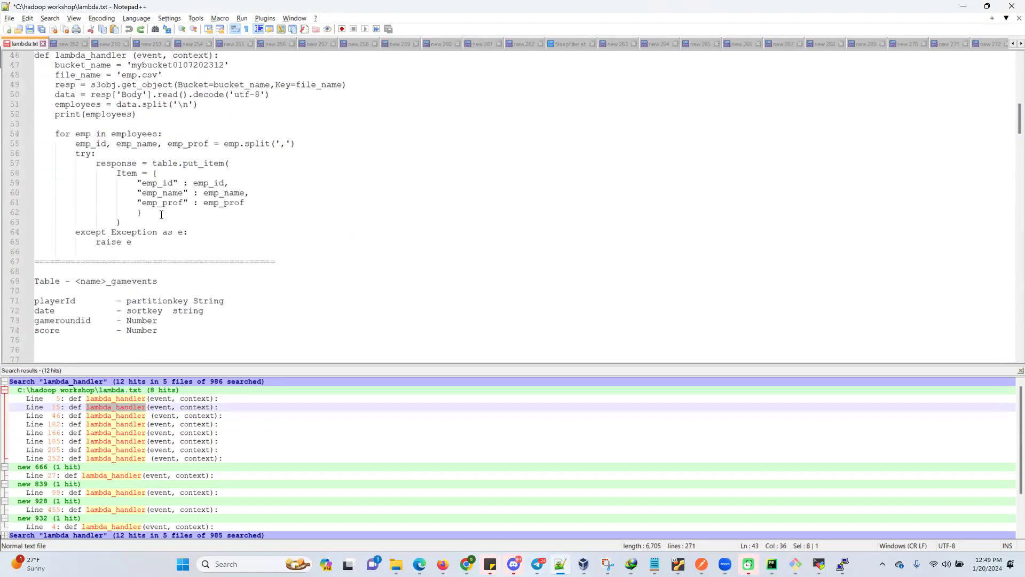
pyautogui.scroll(1, 155, 208)
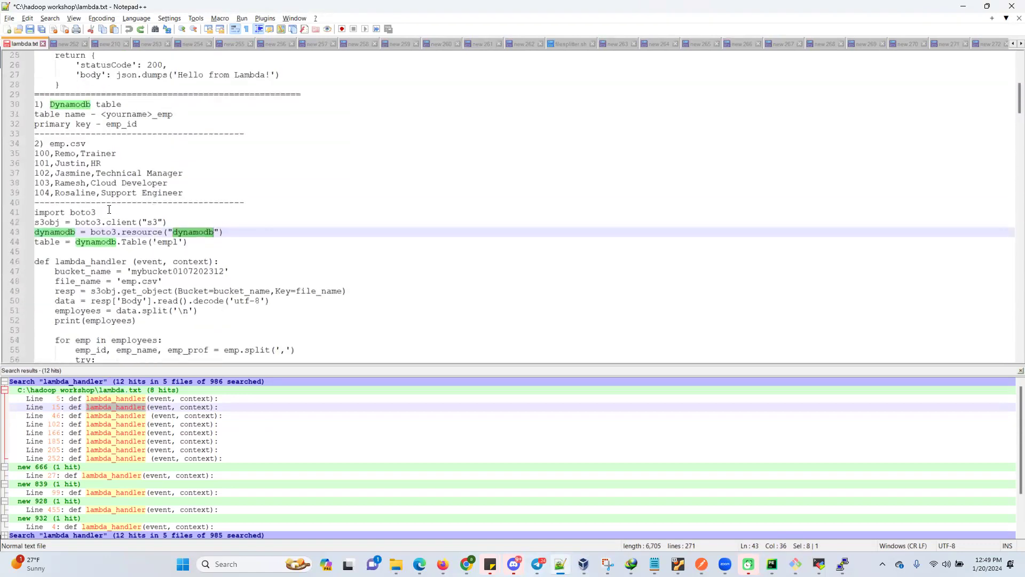
pyautogui.moveTo(109, 212); pyautogui.dragTo(22, 210)
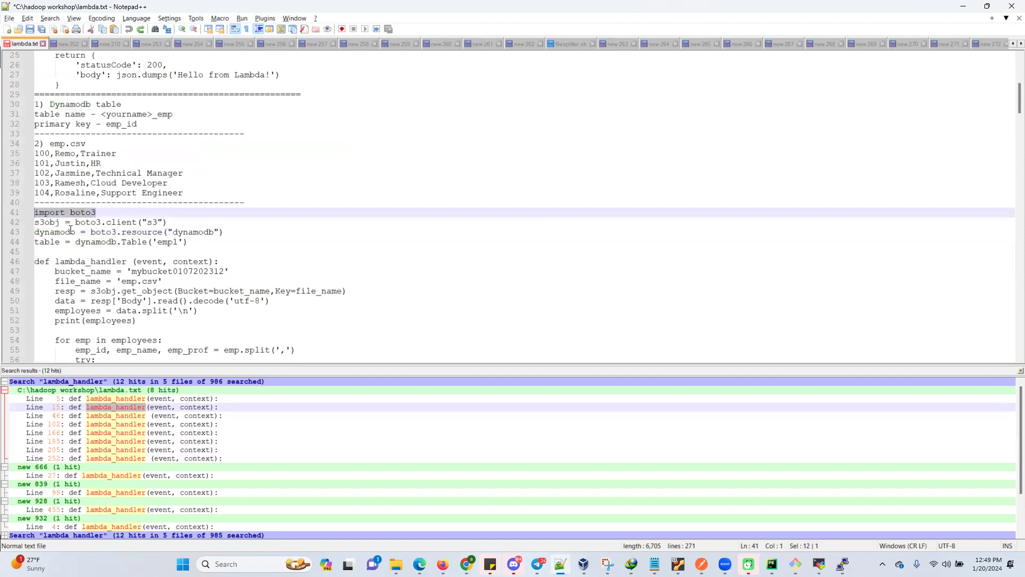
pyautogui.scroll(3, 79, 225)
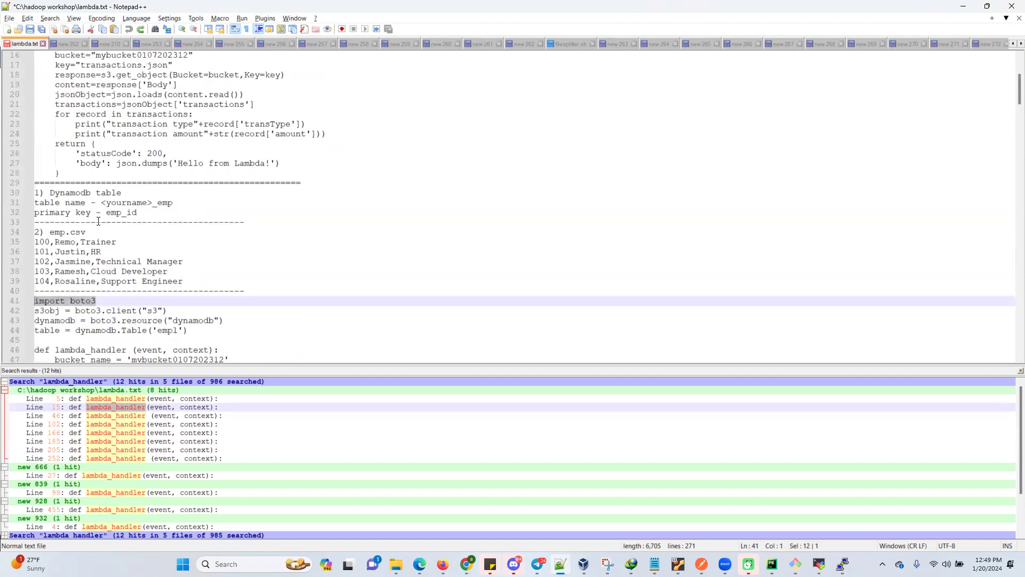
pyautogui.scroll(-4, 99, 223)
# Highlight boto3, the boto3.client("s3") call, resource, s3obj and the dynamodb variable
pyautogui.doubleClick(90, 193)
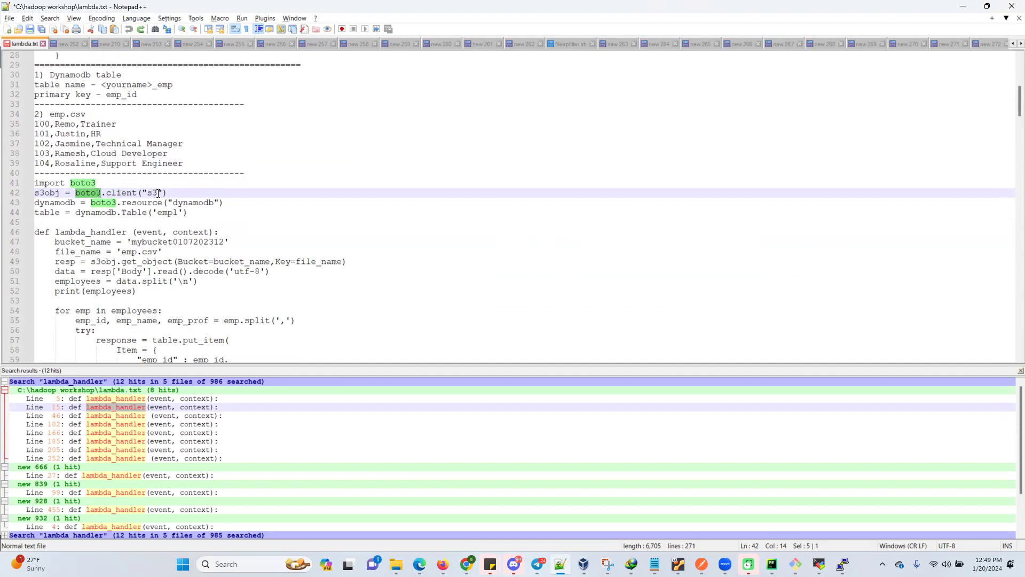
pyautogui.moveTo(167, 193); pyautogui.dragTo(76, 194)
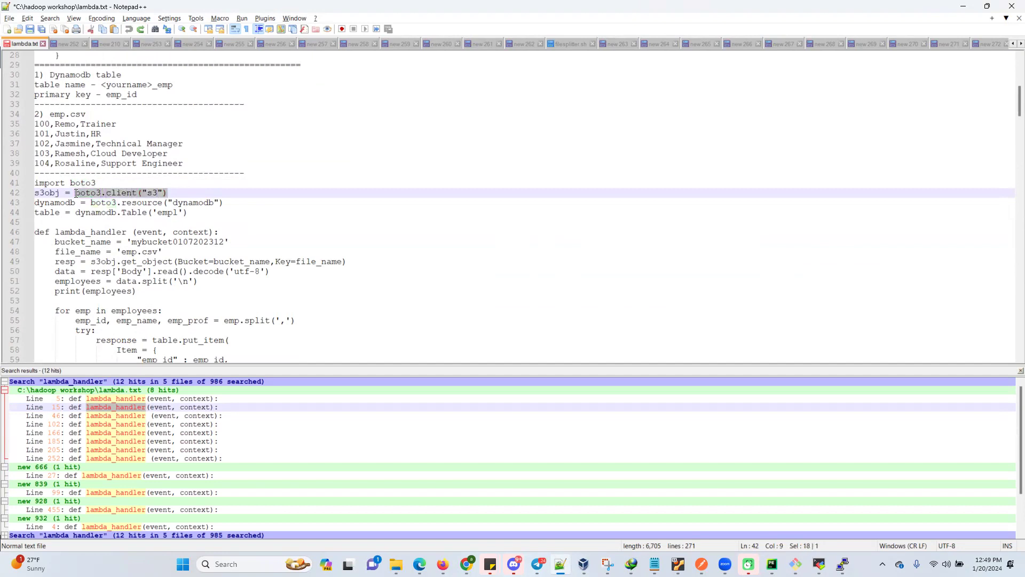
pyautogui.doubleClick(194, 202)
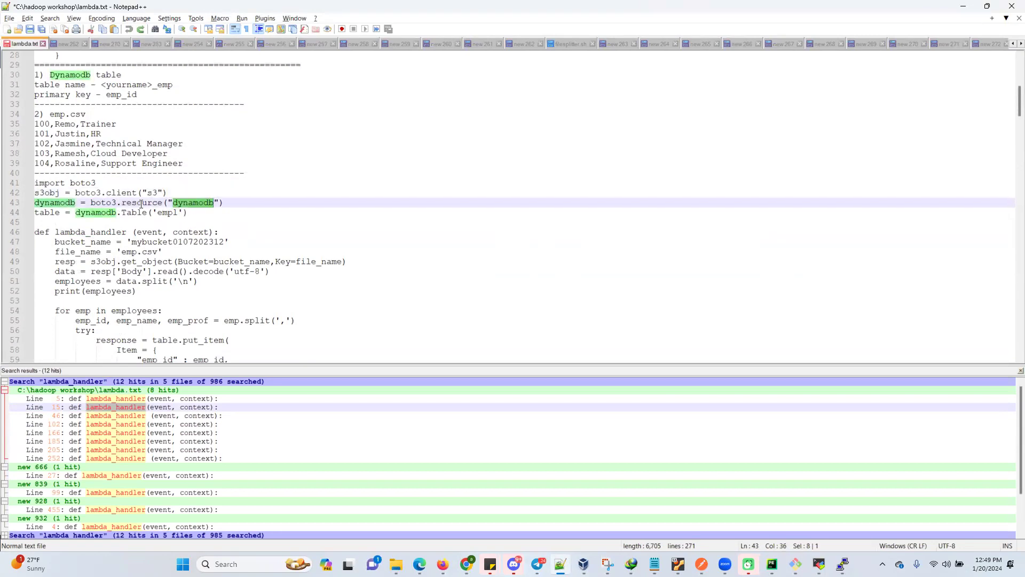
pyautogui.doubleClick(142, 204)
pyautogui.doubleClick(179, 202)
pyautogui.click(51, 194)
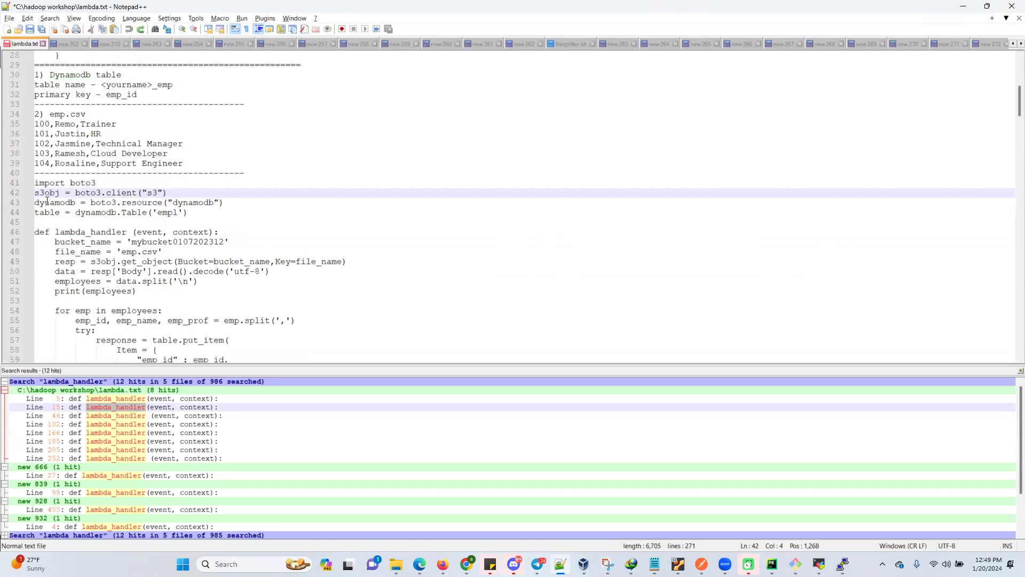
pyautogui.click(51, 202)
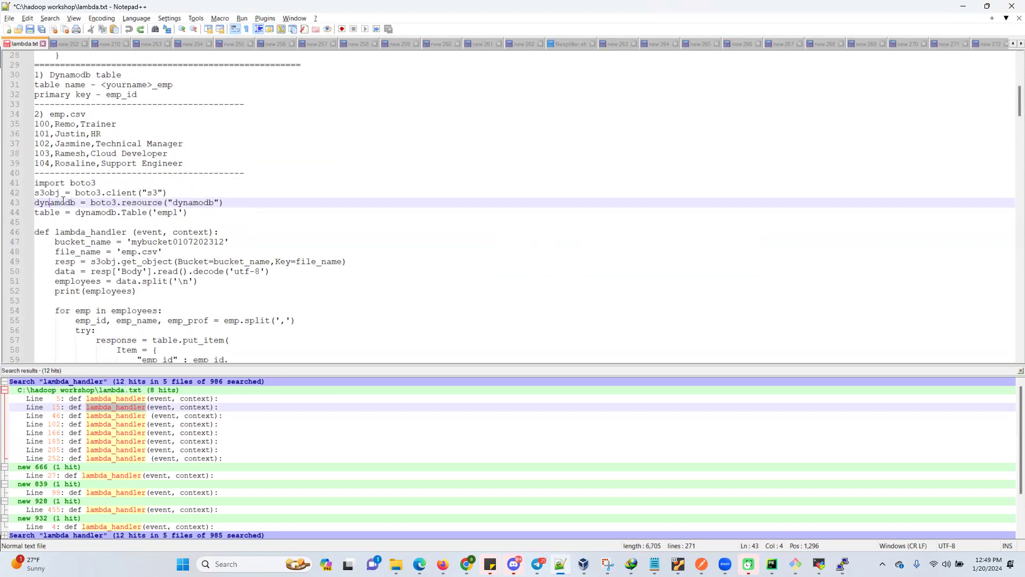
pyautogui.doubleClick(49, 192)
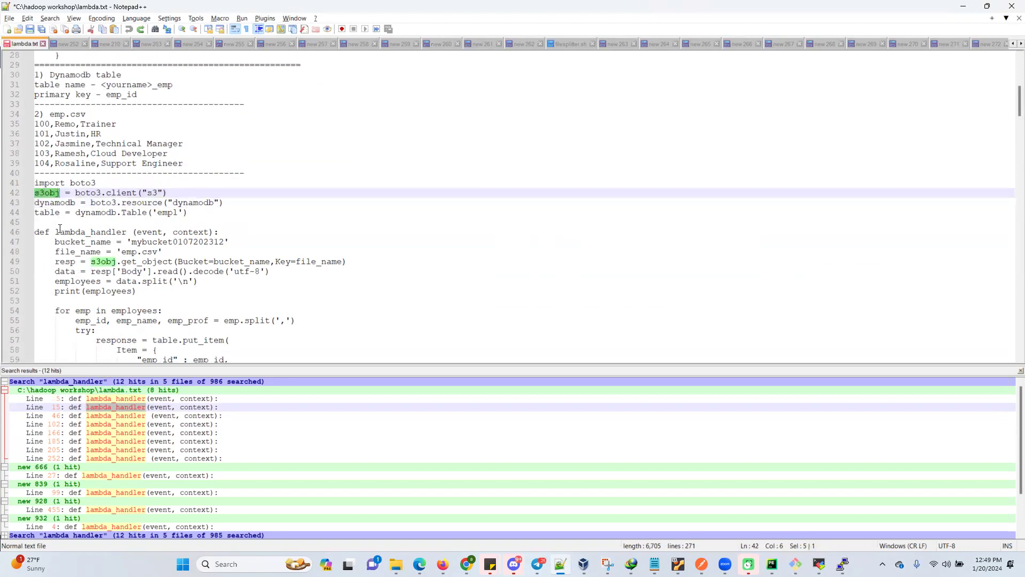
pyautogui.doubleClick(53, 204)
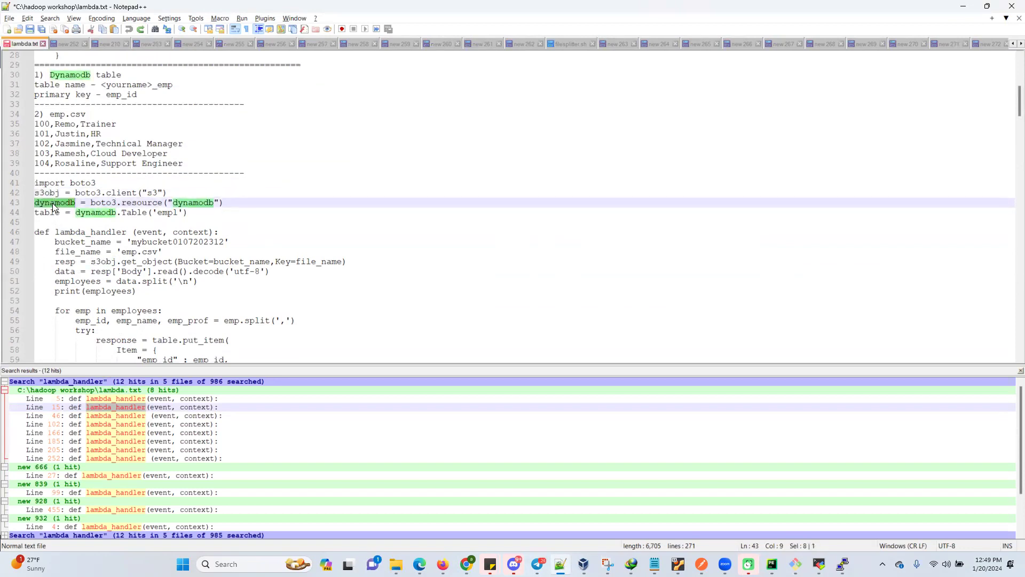
# Highlight the put_item call on line 57, then switch back to the Lambda code in Chrome
pyautogui.scroll(-4, 104, 262)
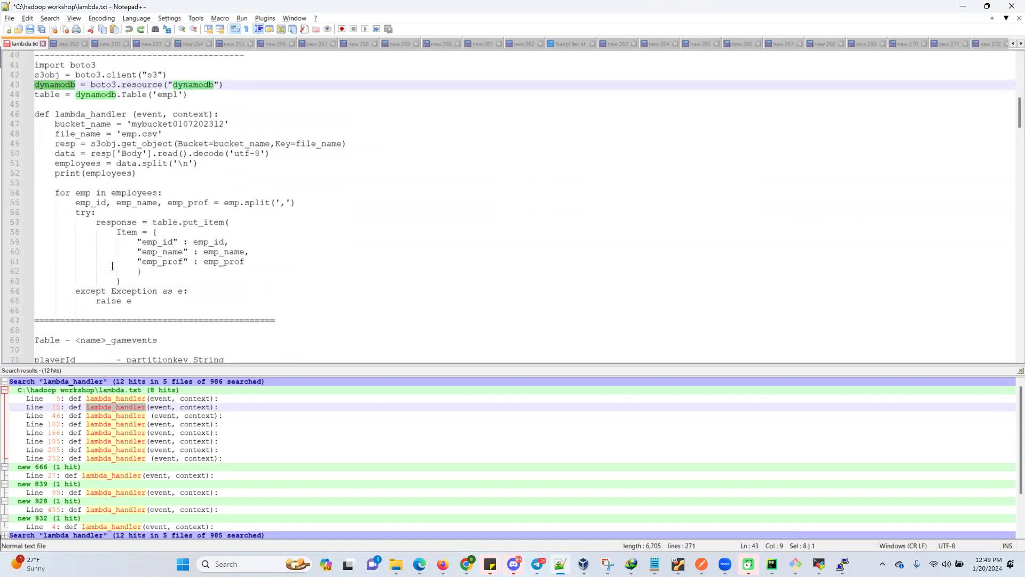
pyautogui.doubleClick(202, 222)
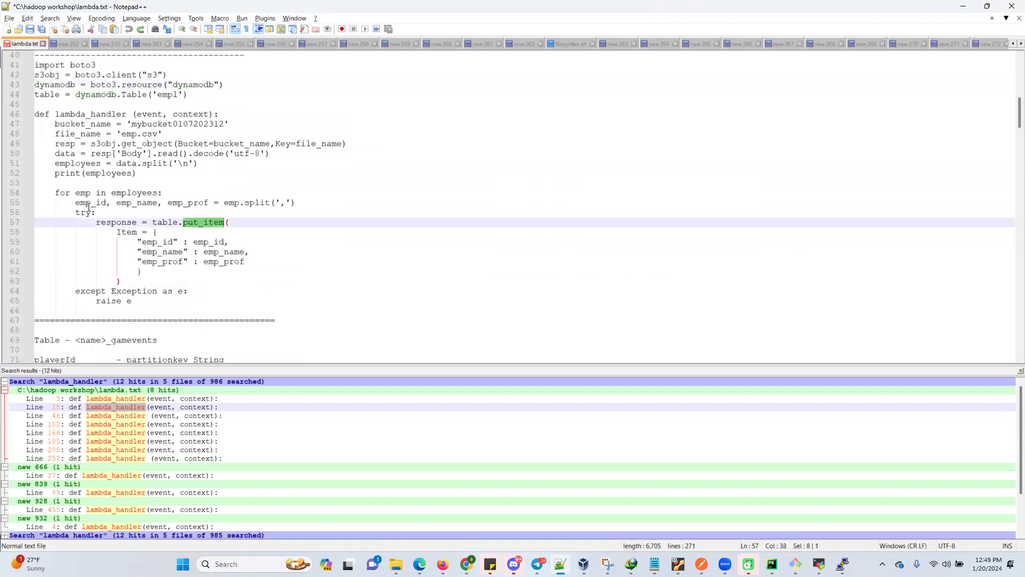
pyautogui.scroll(-2, 73, 193)
pyautogui.scroll(7, 78, 211)
pyautogui.scroll(8, 78, 211)
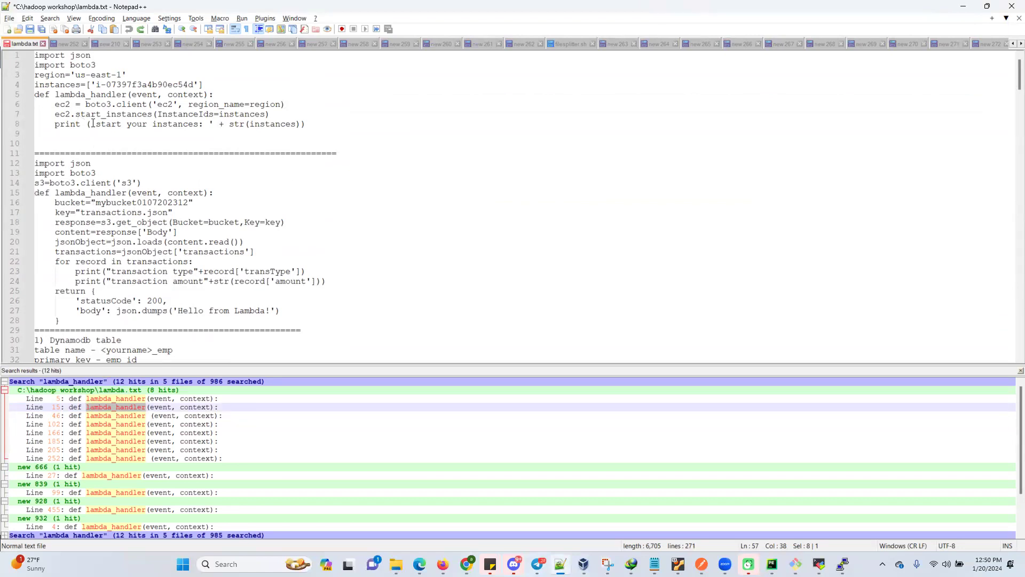
pyautogui.hotkey('alt', 'Tab')
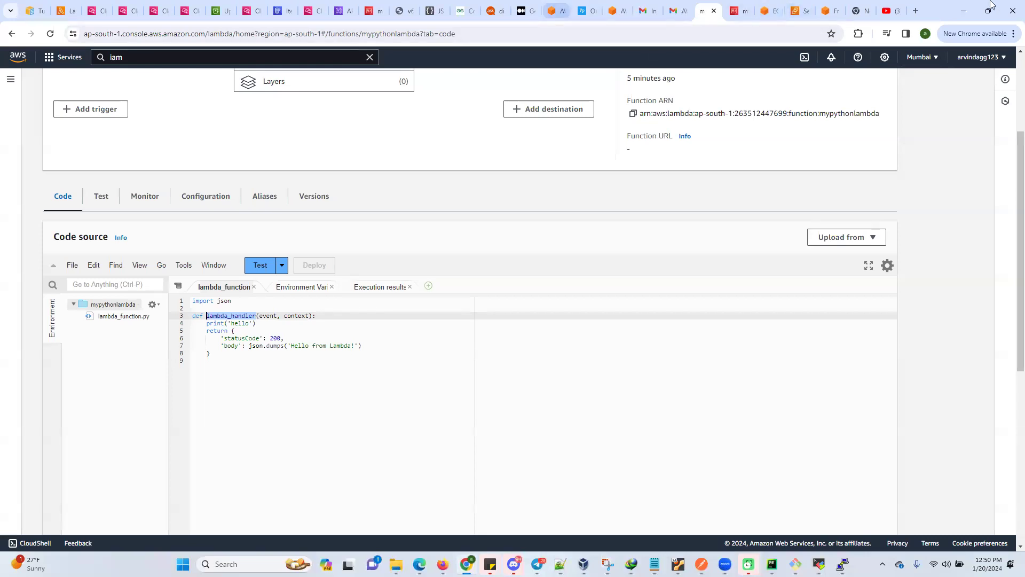
# Open Google Classroom in a new Chrome tab from the Google apps grid
pyautogui.click(917, 11)
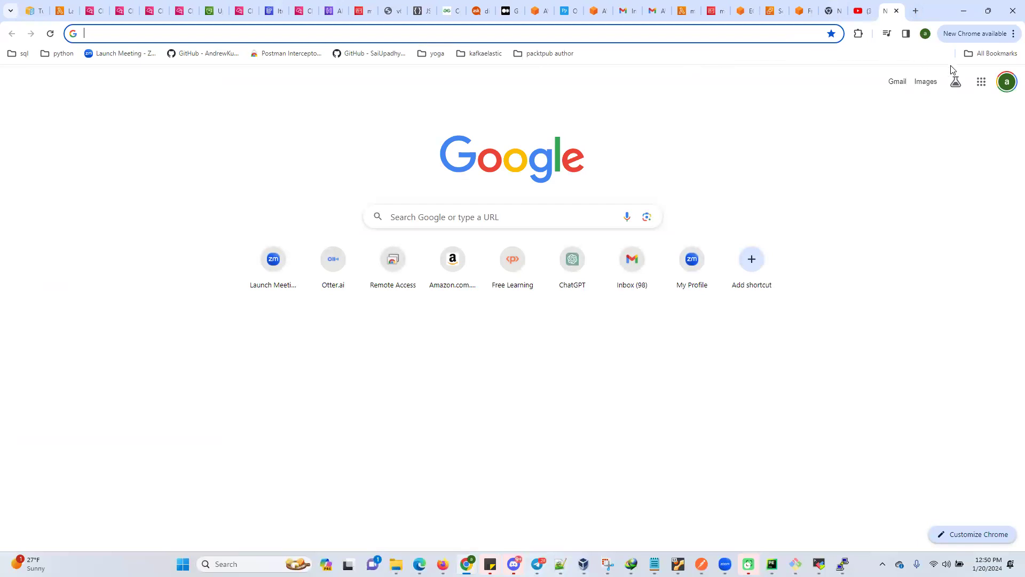
pyautogui.click(999, 85)
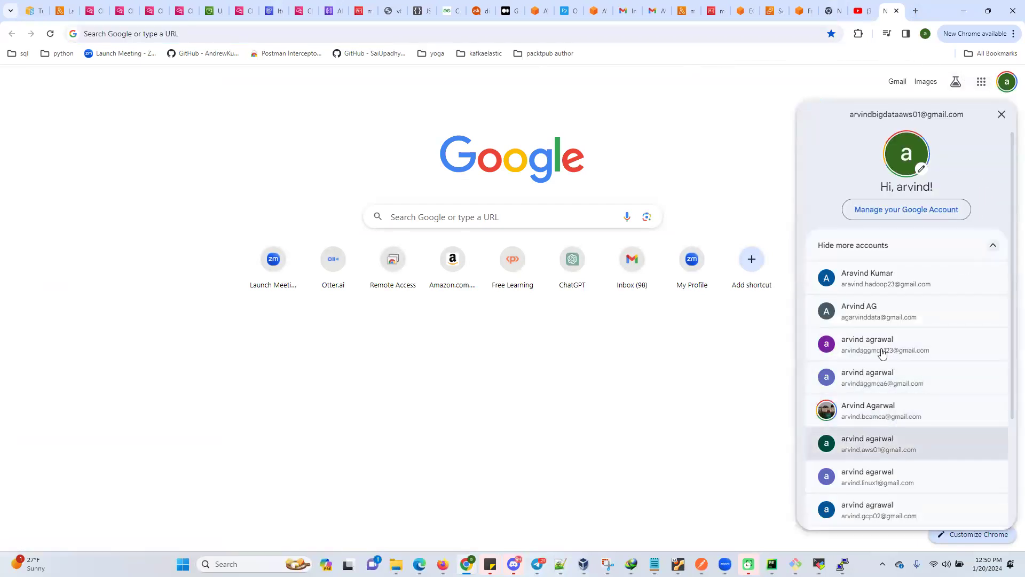
pyautogui.scroll(-5, 897, 331)
pyautogui.scroll(5, 934, 214)
pyautogui.click(981, 83)
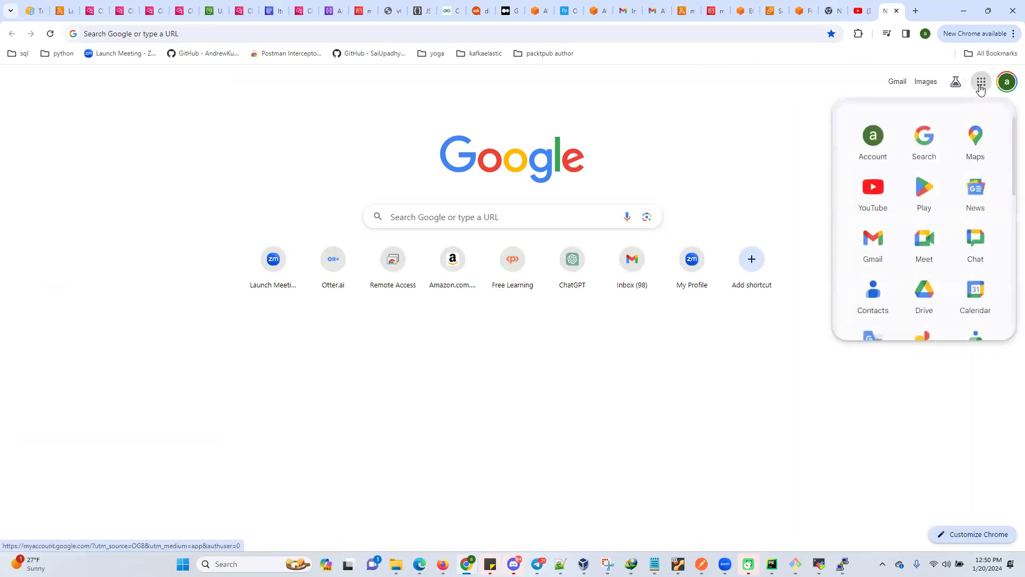
pyautogui.scroll(-3, 972, 272)
pyautogui.scroll(-3, 972, 299)
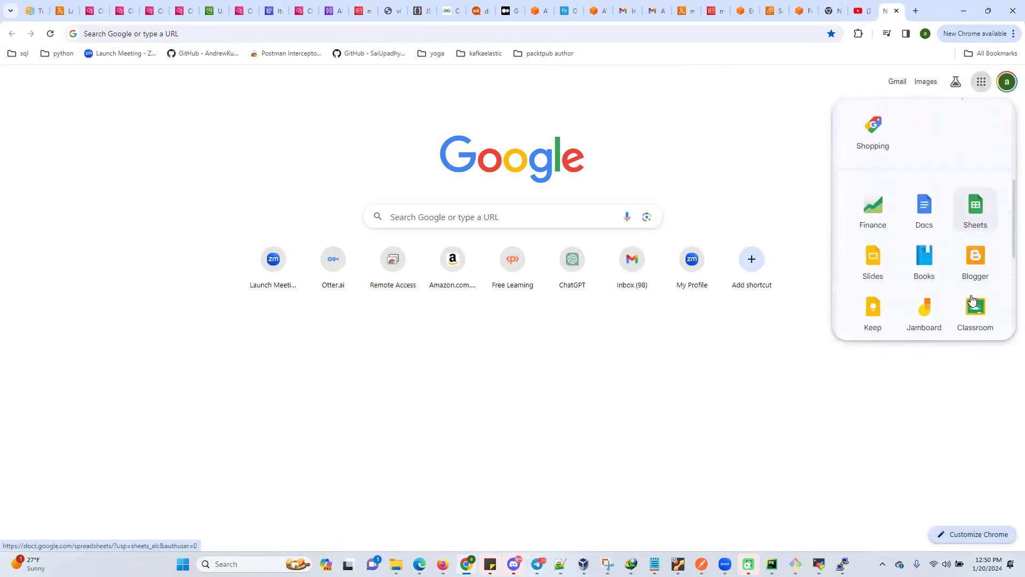
pyautogui.click(973, 305)
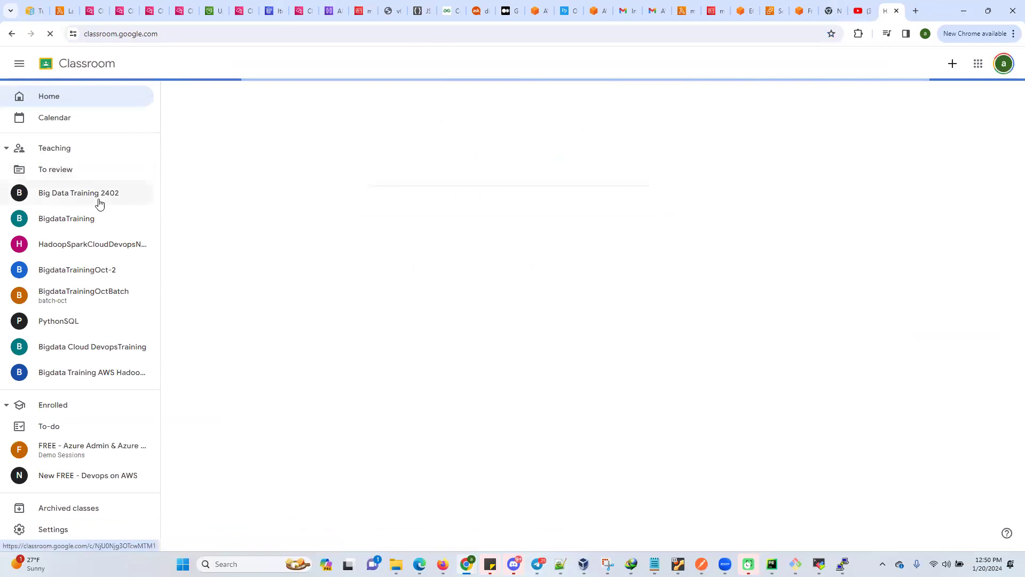
# Open the HadoopSparkCloudDevopsNov class, look at Classwork, and return to its Stream page
pyautogui.click(78, 247)
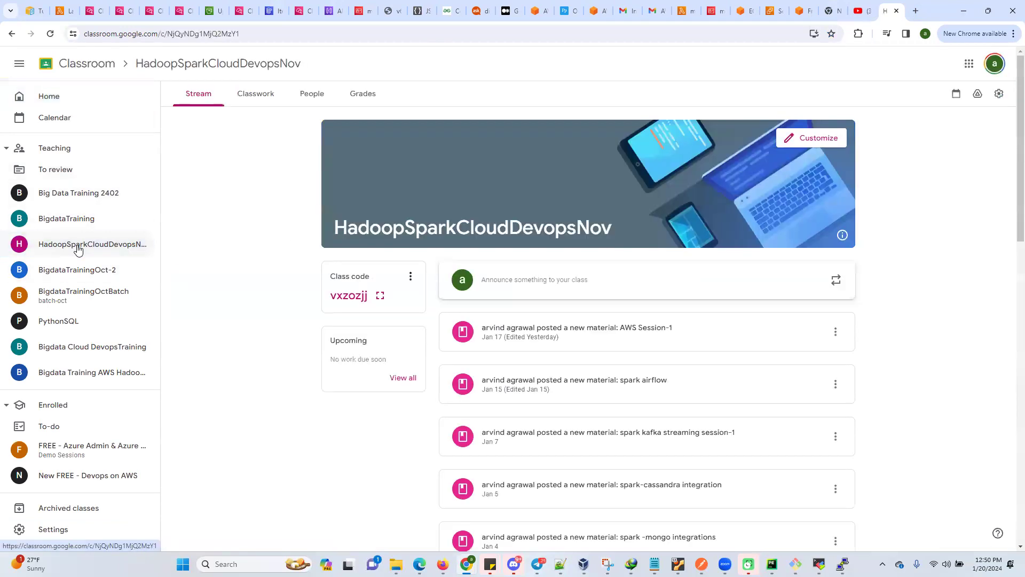
pyautogui.click(261, 97)
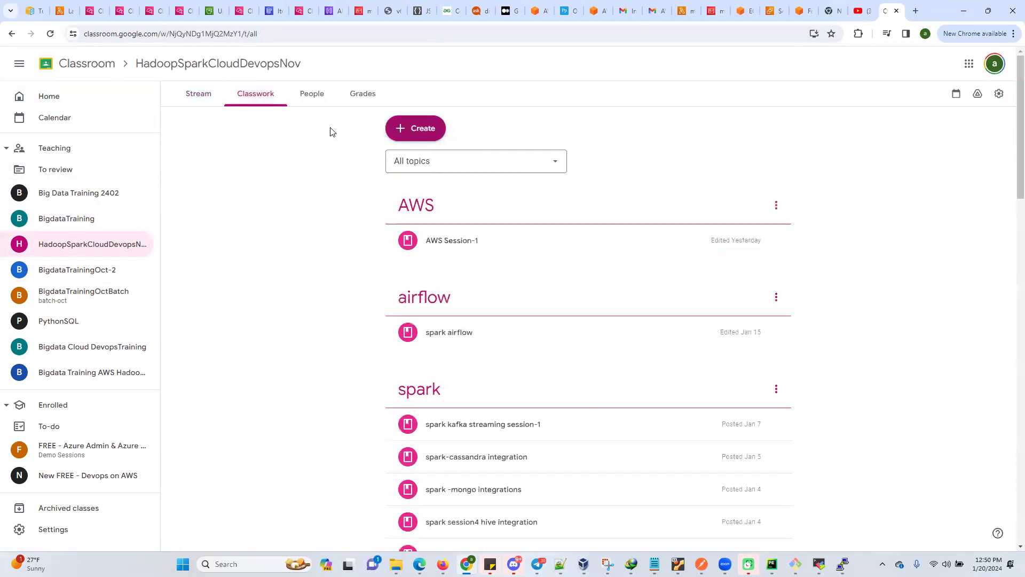
pyautogui.click(216, 97)
pyautogui.click(240, 97)
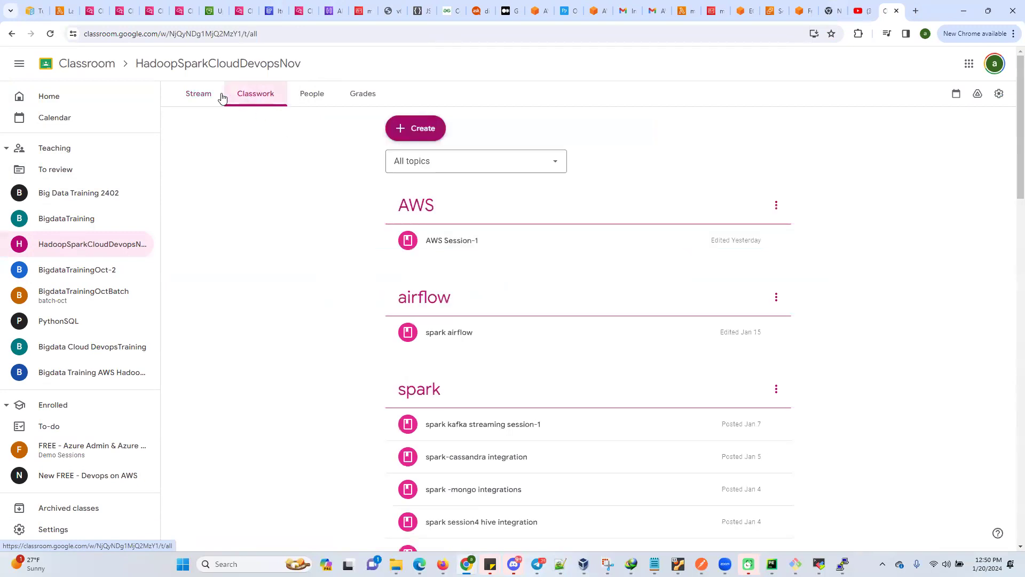
pyautogui.hotkey('alt', 'Left')
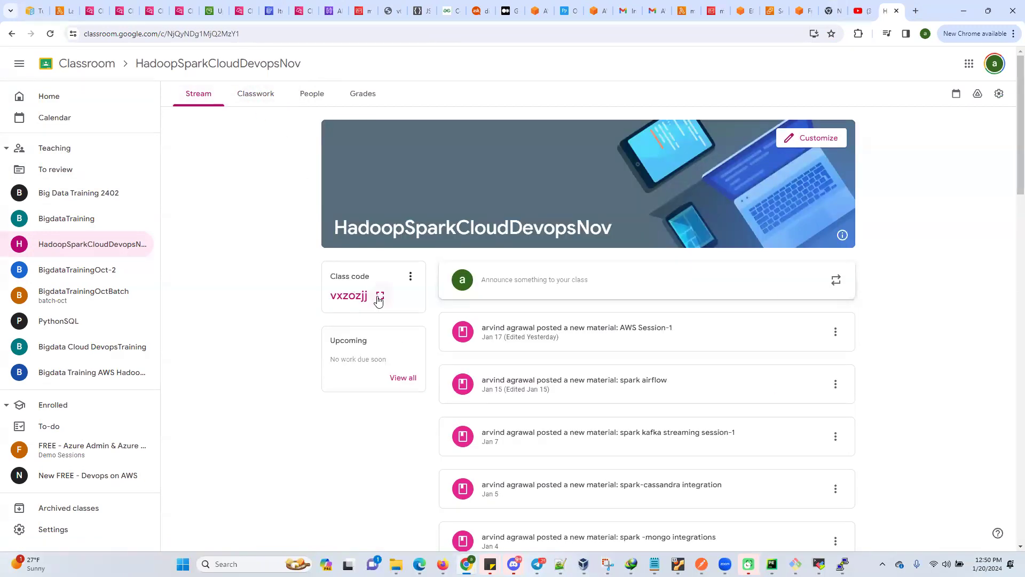
# Copy the class invite link from the enlarged class code, then close it
pyautogui.click(379, 296)
pyautogui.click(592, 361)
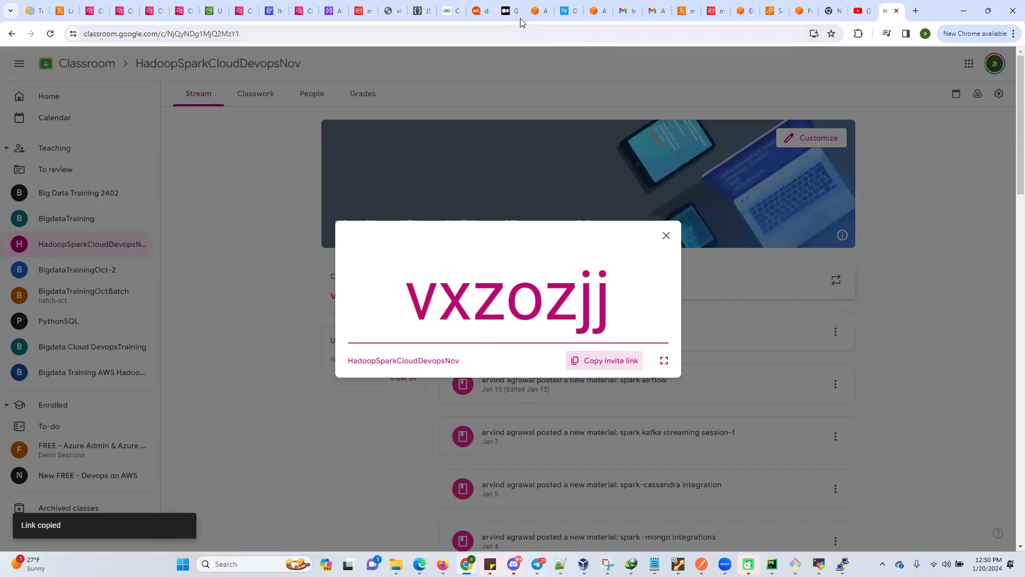
pyautogui.click(475, 85)
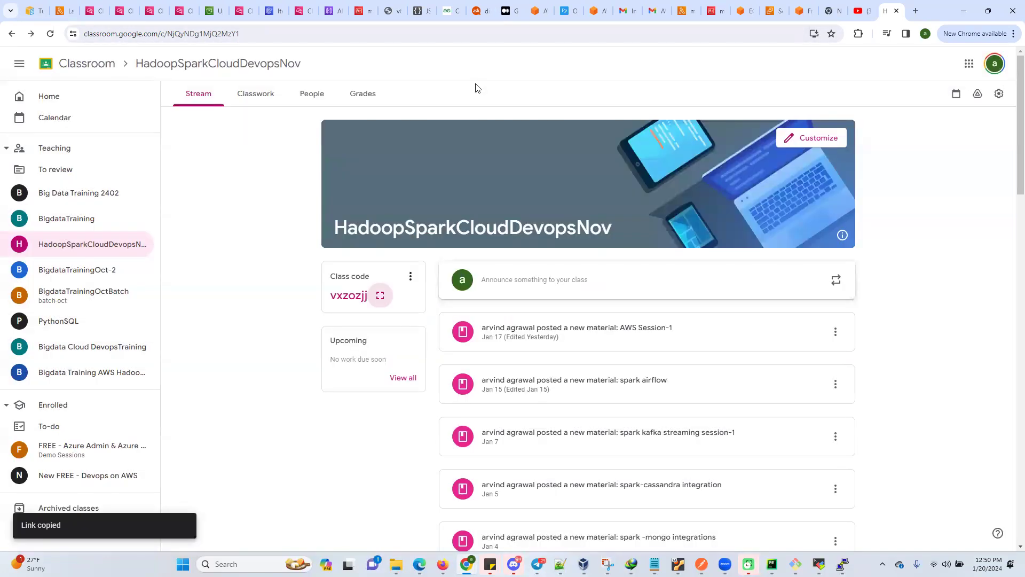